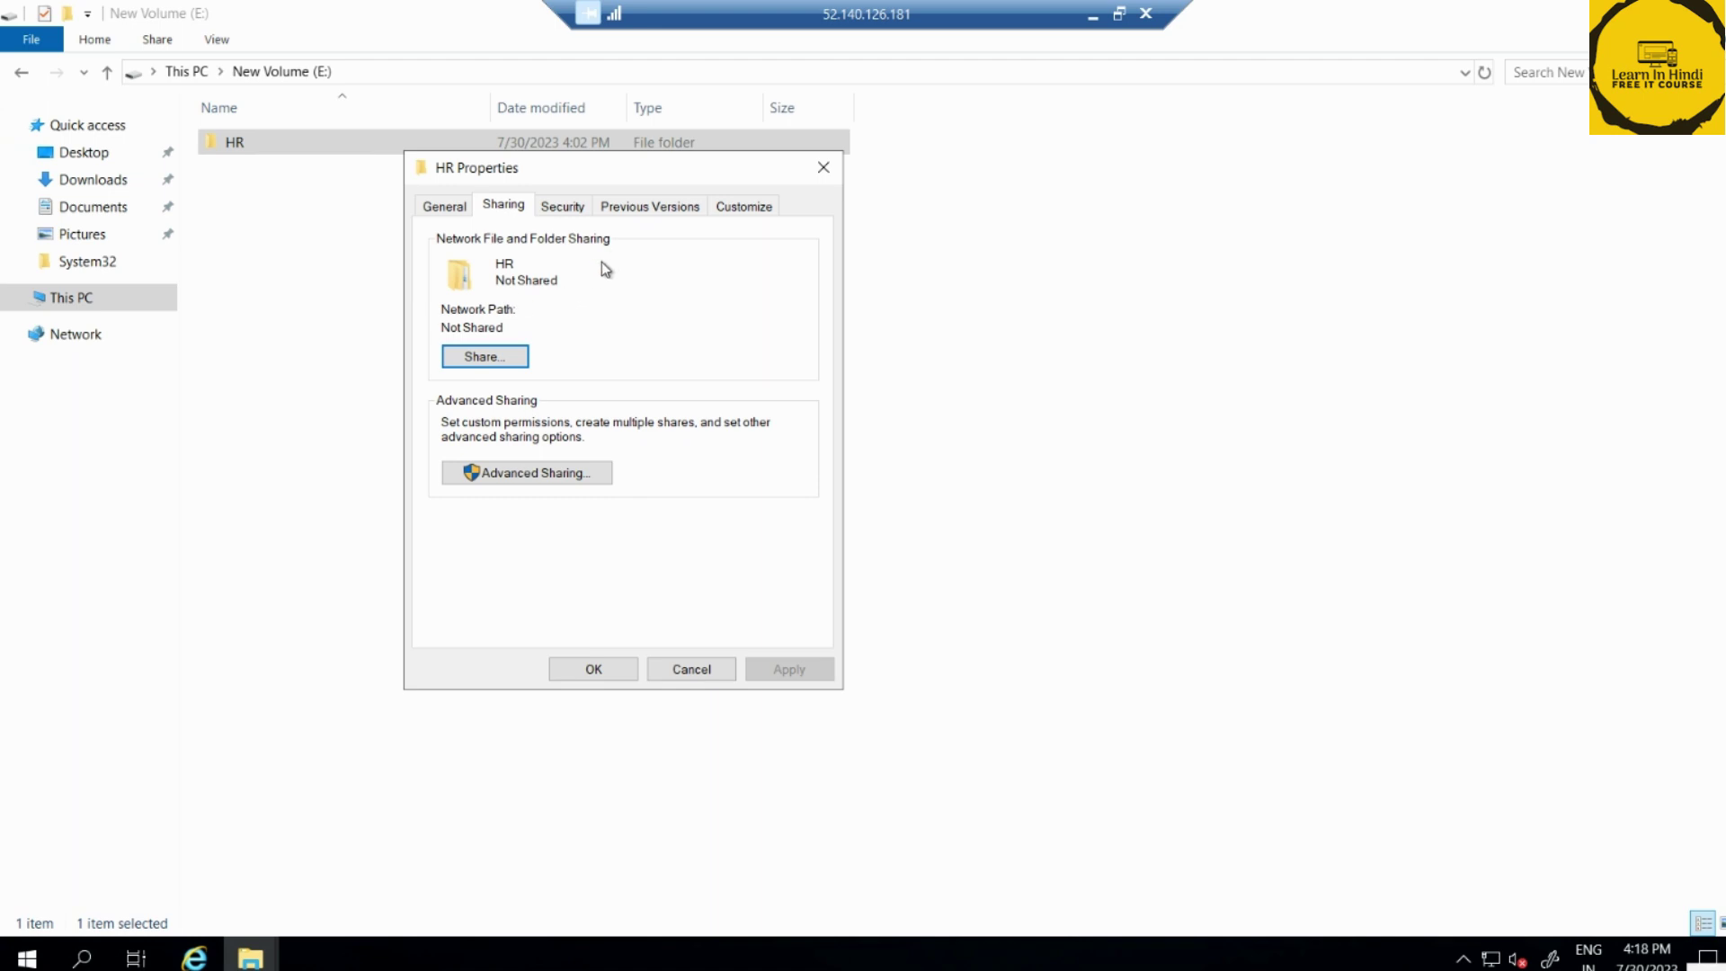
Step: Launch Command Prompt and run net share to list the server's existing shares
{"action": "key", "text": "super+r"}
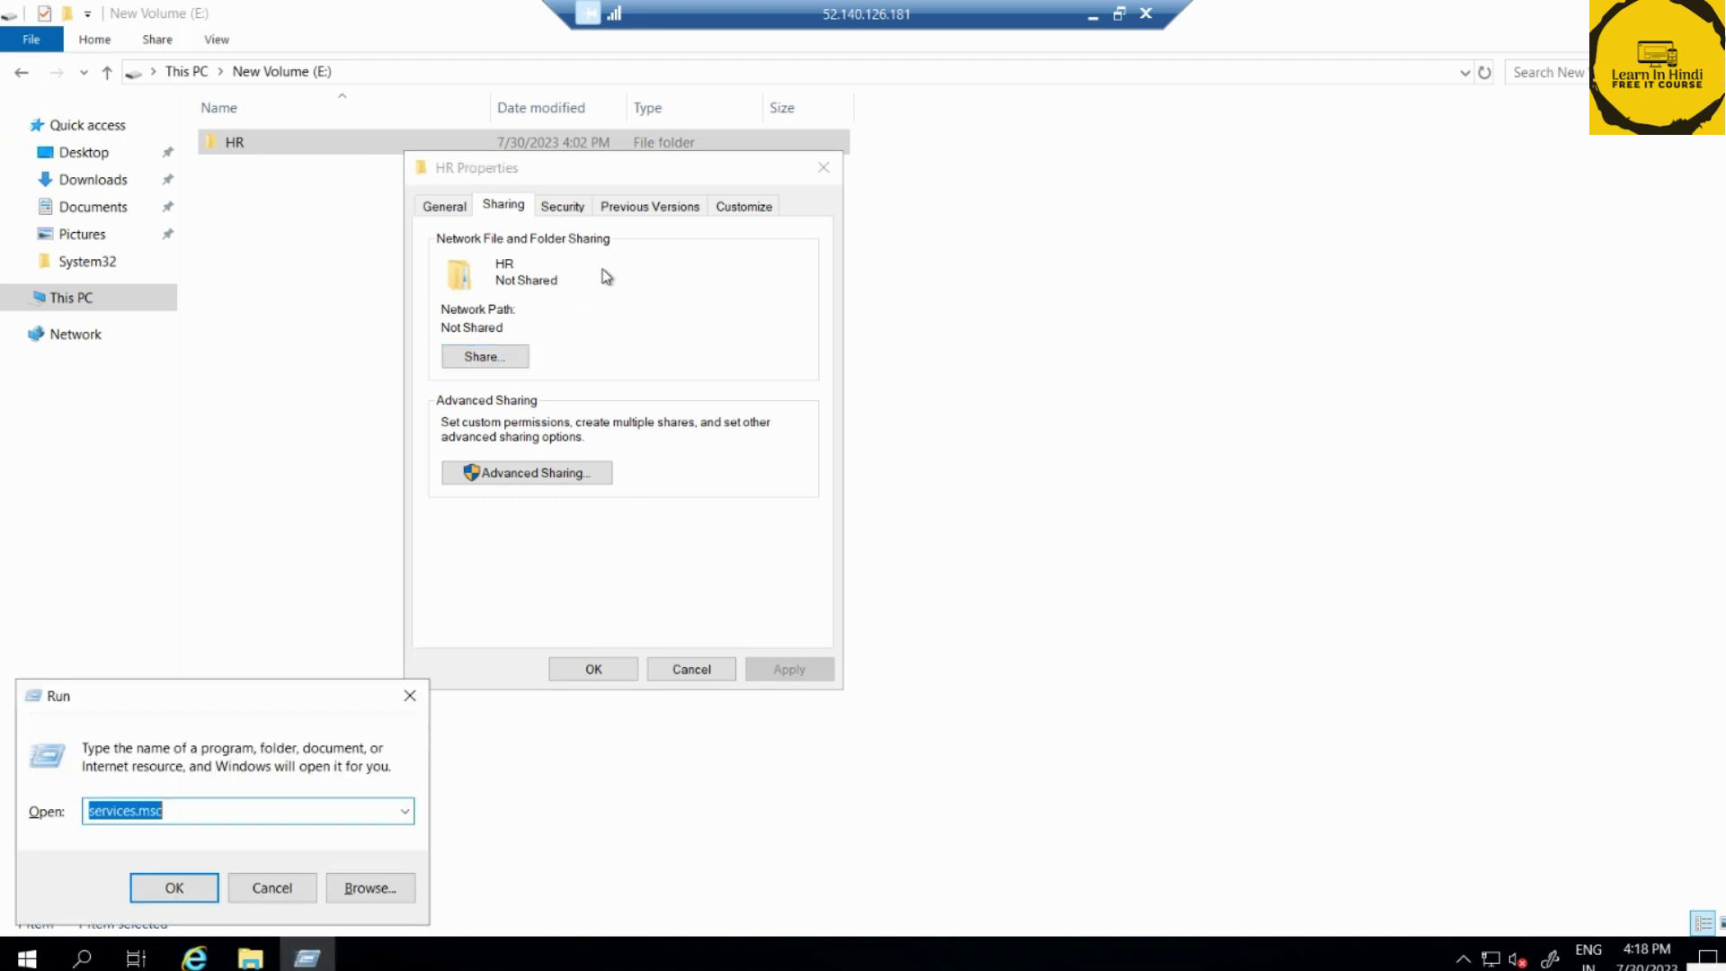
{"action": "type", "text": "cmd"}
{"action": "key", "text": "Return"}
{"action": "type", "text": "net shares"}
{"action": "key", "text": "Return"}
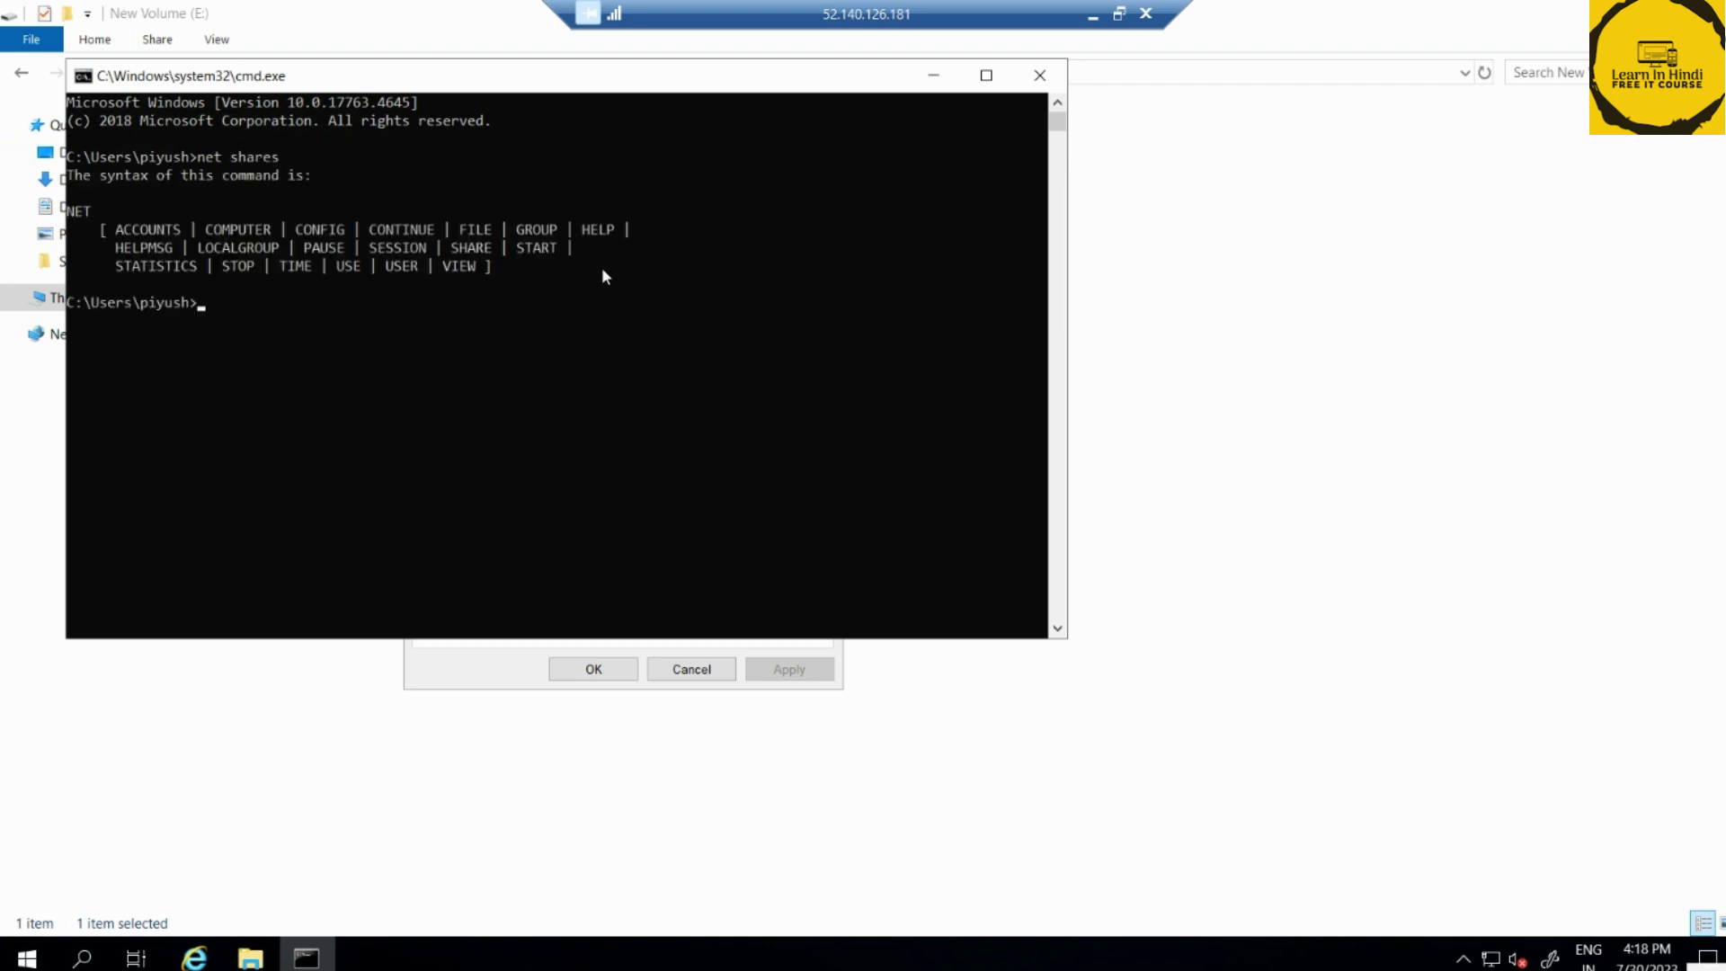
{"action": "key", "text": "Up"}
{"action": "key", "text": "Return"}
{"action": "left_click_drag", "start_coordinate": [112, 411], "coordinate": [567, 284]}
{"action": "scroll", "coordinate": [143, 440], "scroll_direction": "down", "scroll_amount": 5}
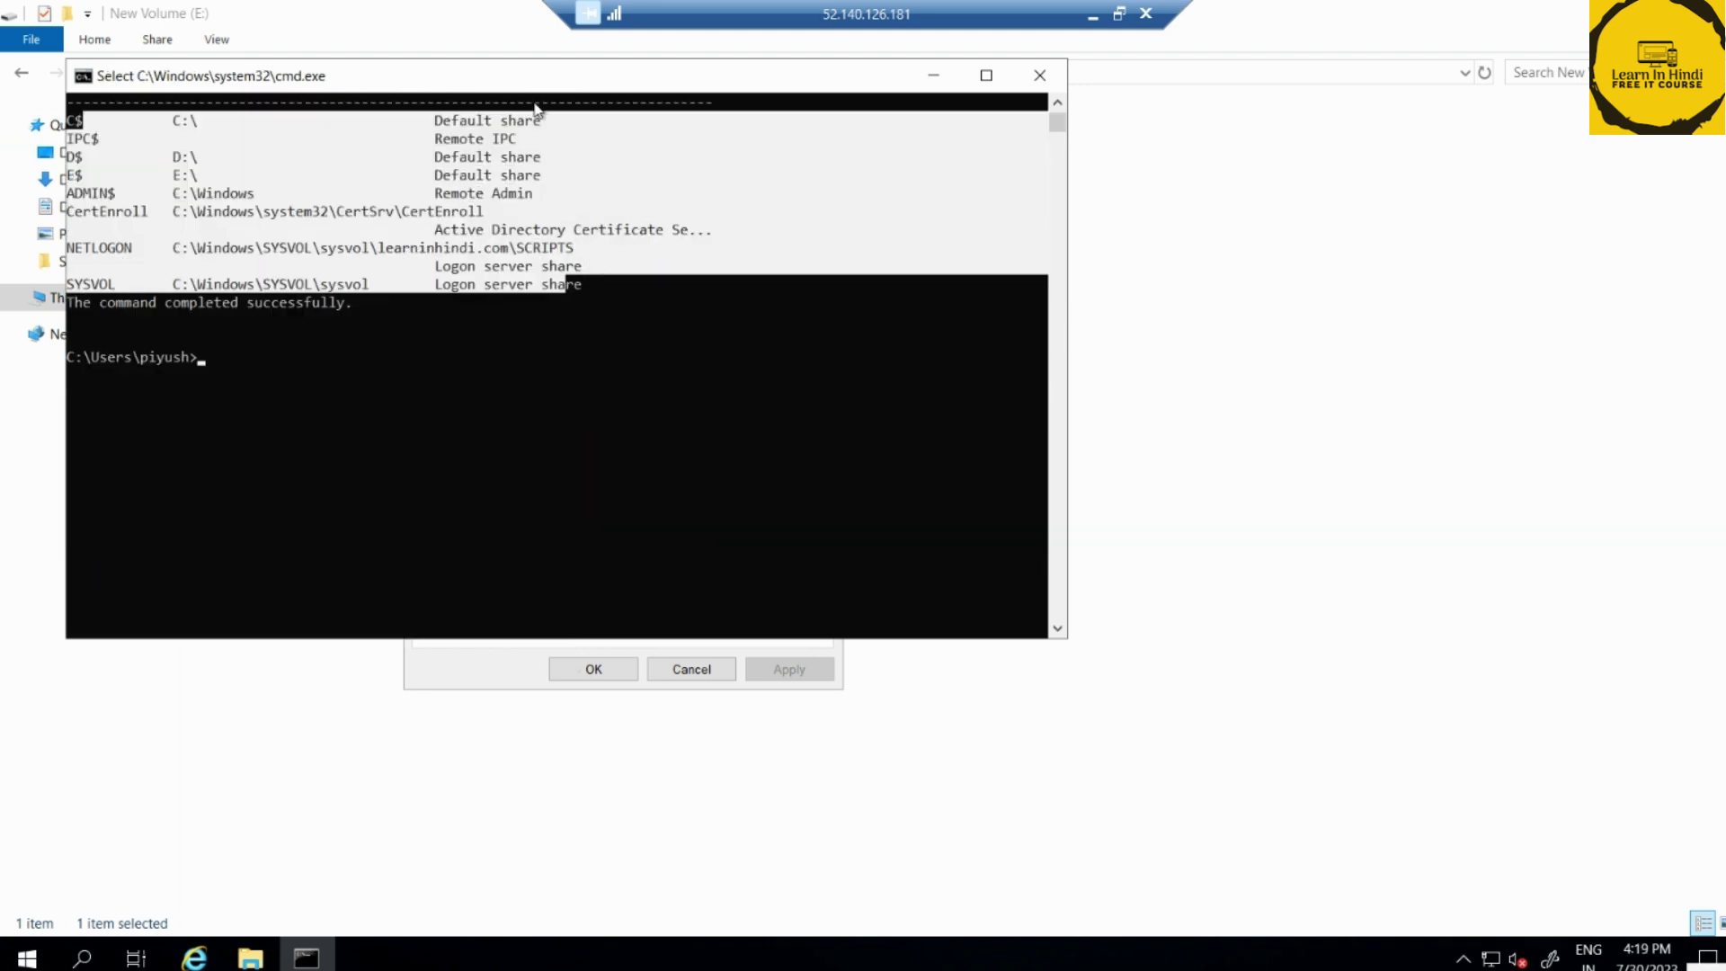
Step: Enlarge the console font to size 28 and select the printed share list
{"action": "right_click", "coordinate": [362, 73]}
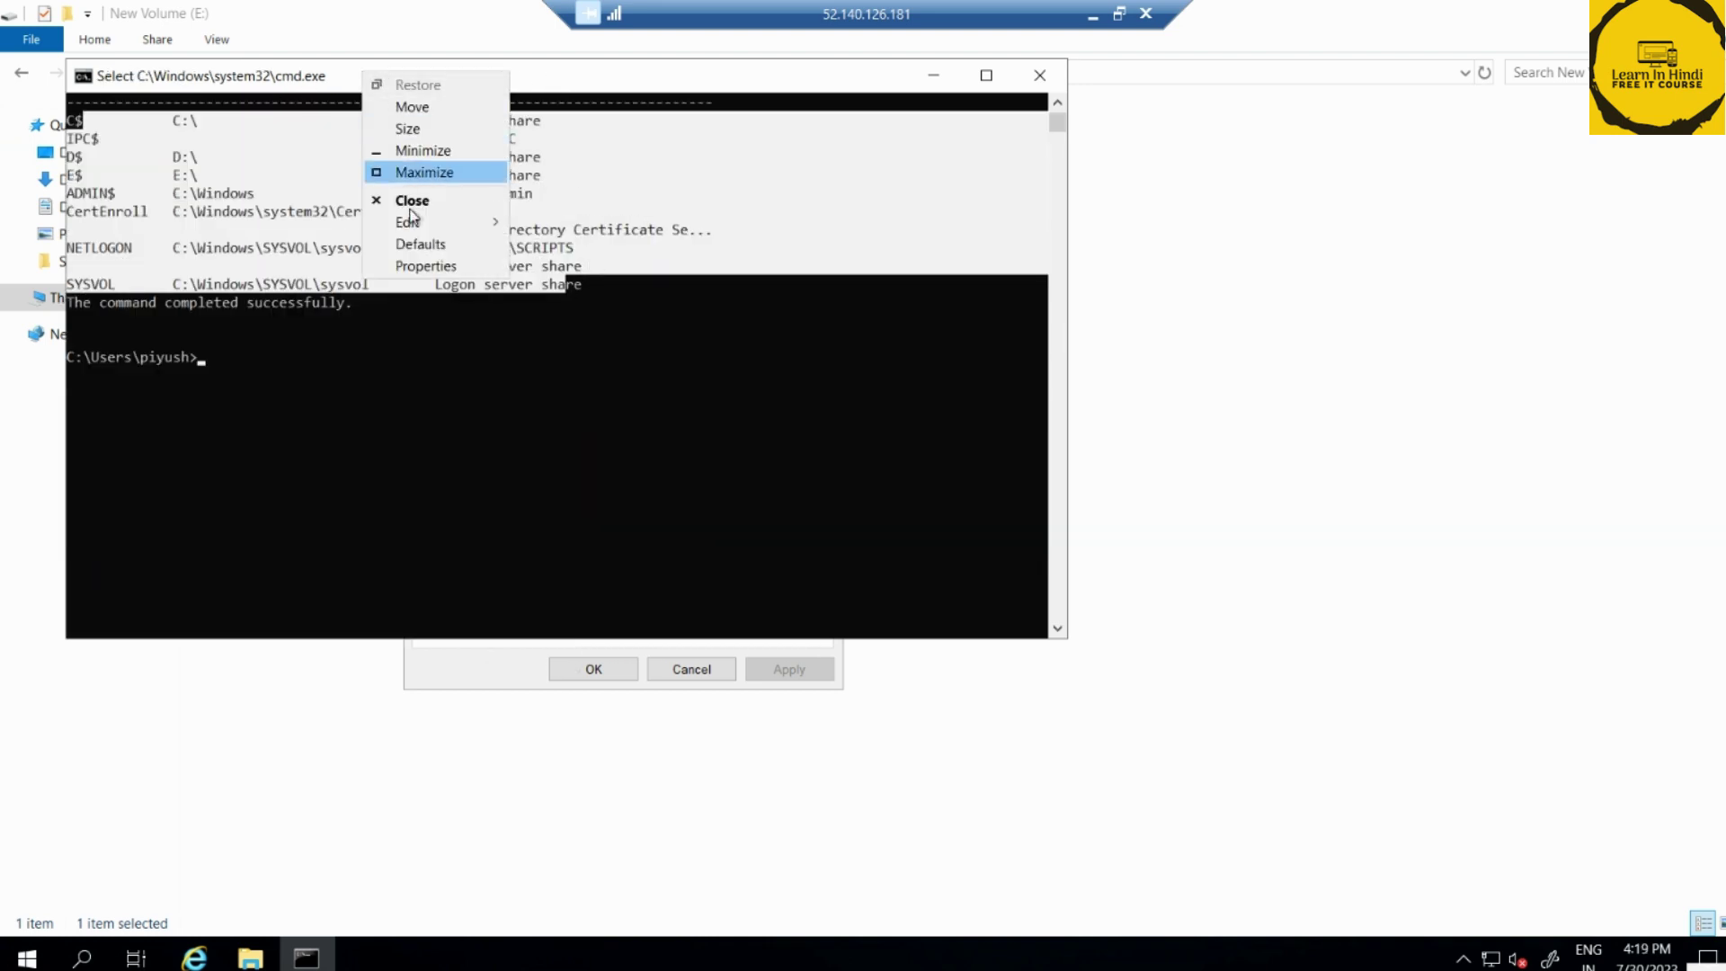
{"action": "left_click", "coordinate": [440, 267]}
{"action": "left_click", "coordinate": [173, 130]}
{"action": "left_click", "coordinate": [131, 261]}
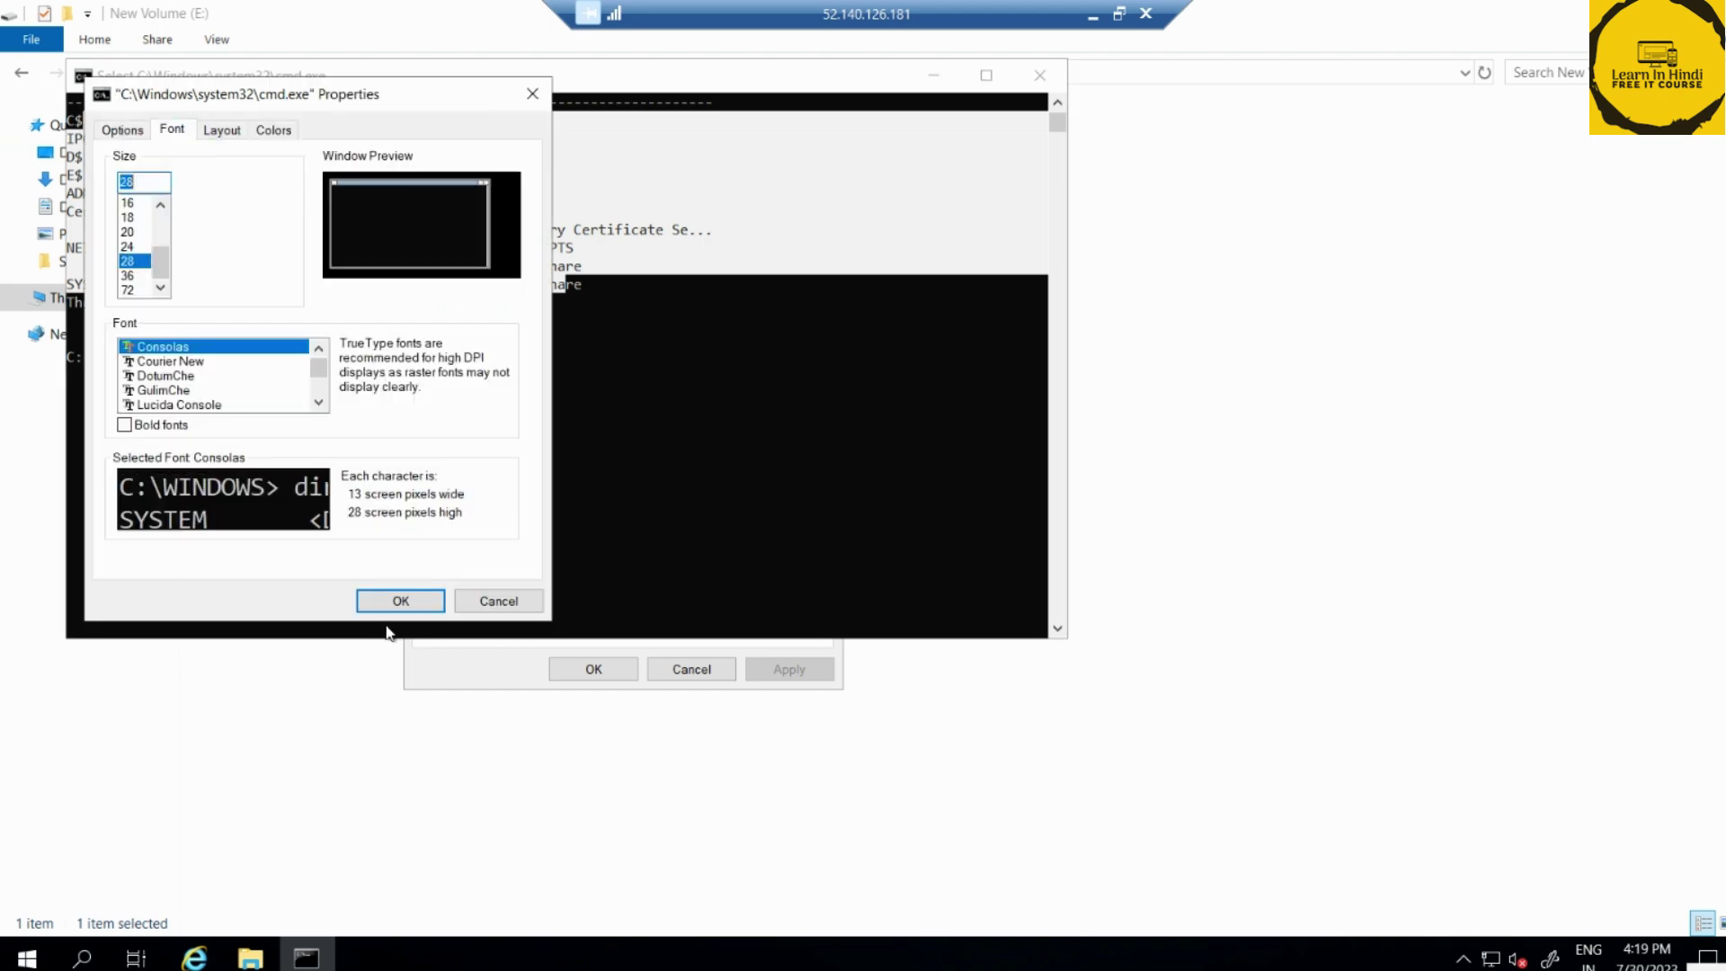
{"action": "left_click", "coordinate": [401, 600]}
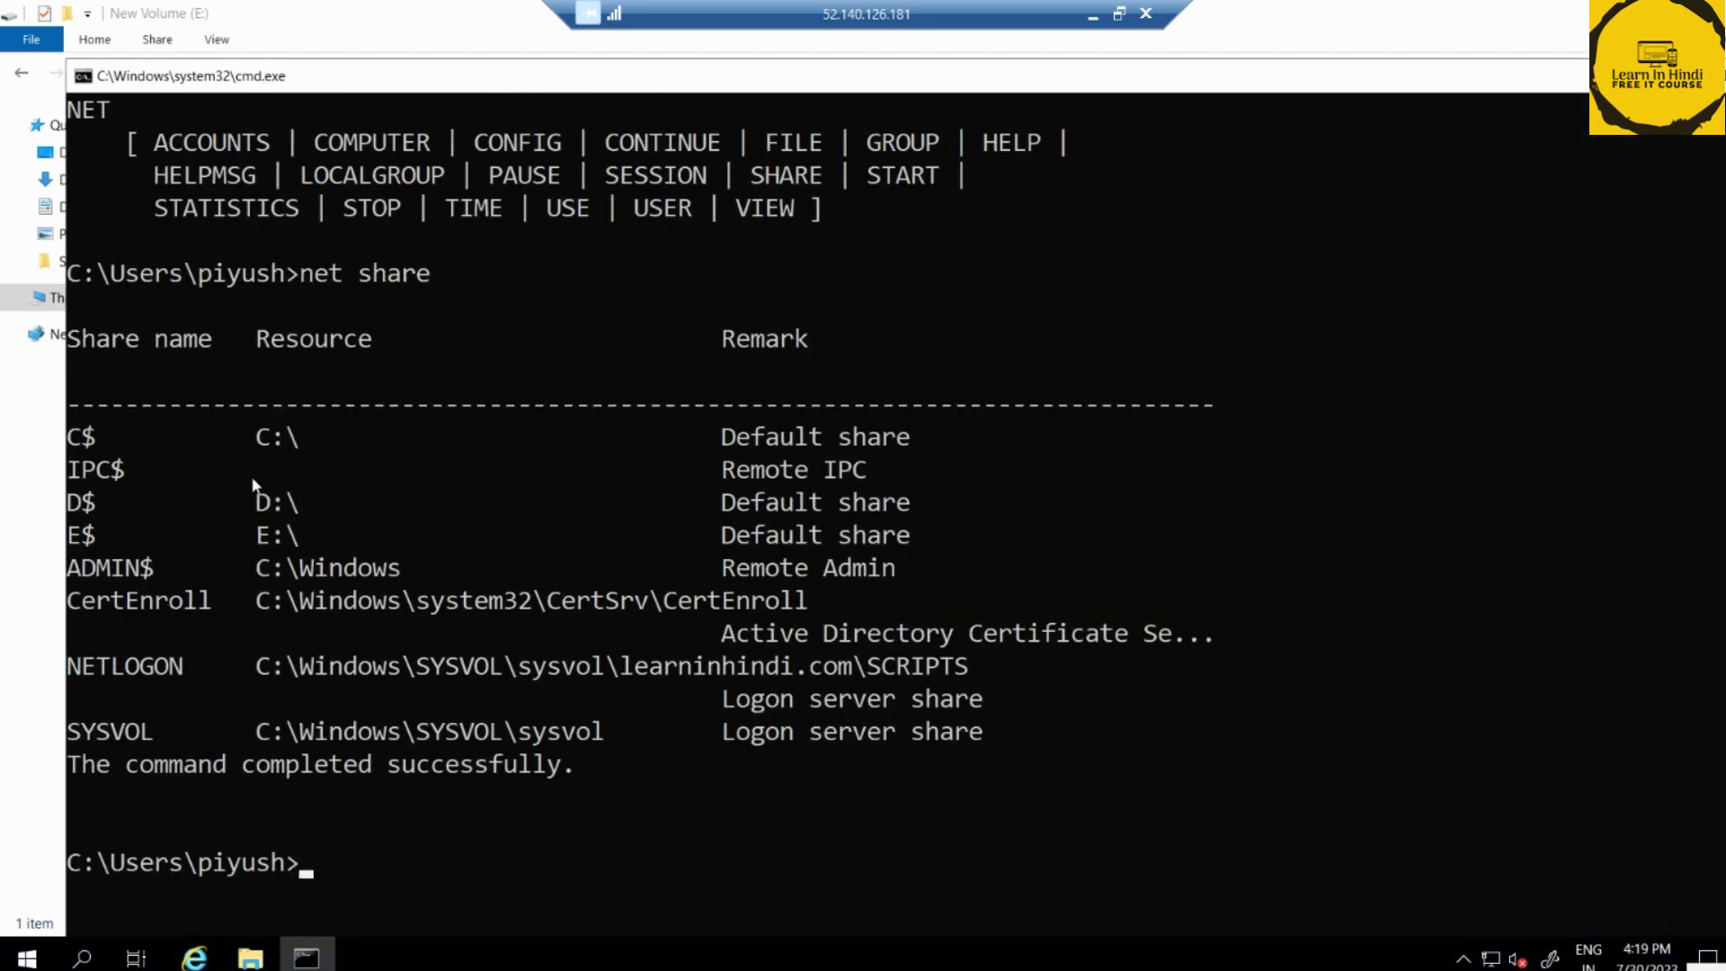
{"action": "left_click_drag", "start_coordinate": [78, 435], "coordinate": [626, 769]}
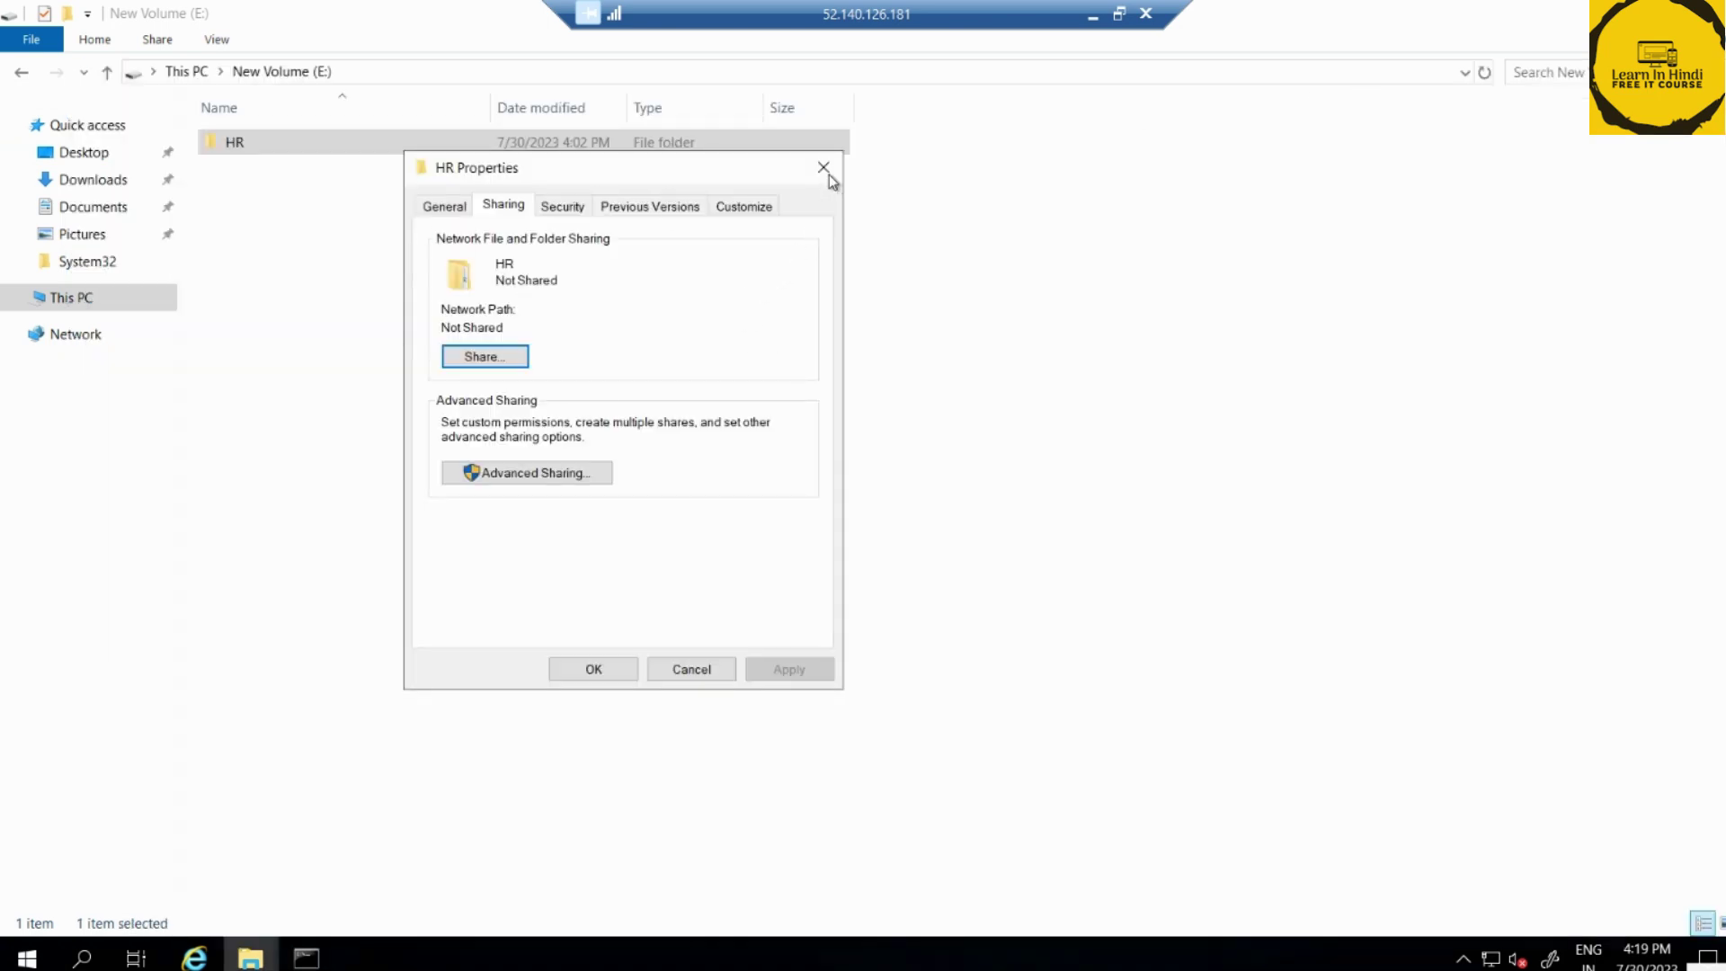
Step: Browse into HR and its Power-Shell subfolder, then go back to New Volume (E:)
{"action": "left_click", "coordinate": [829, 174]}
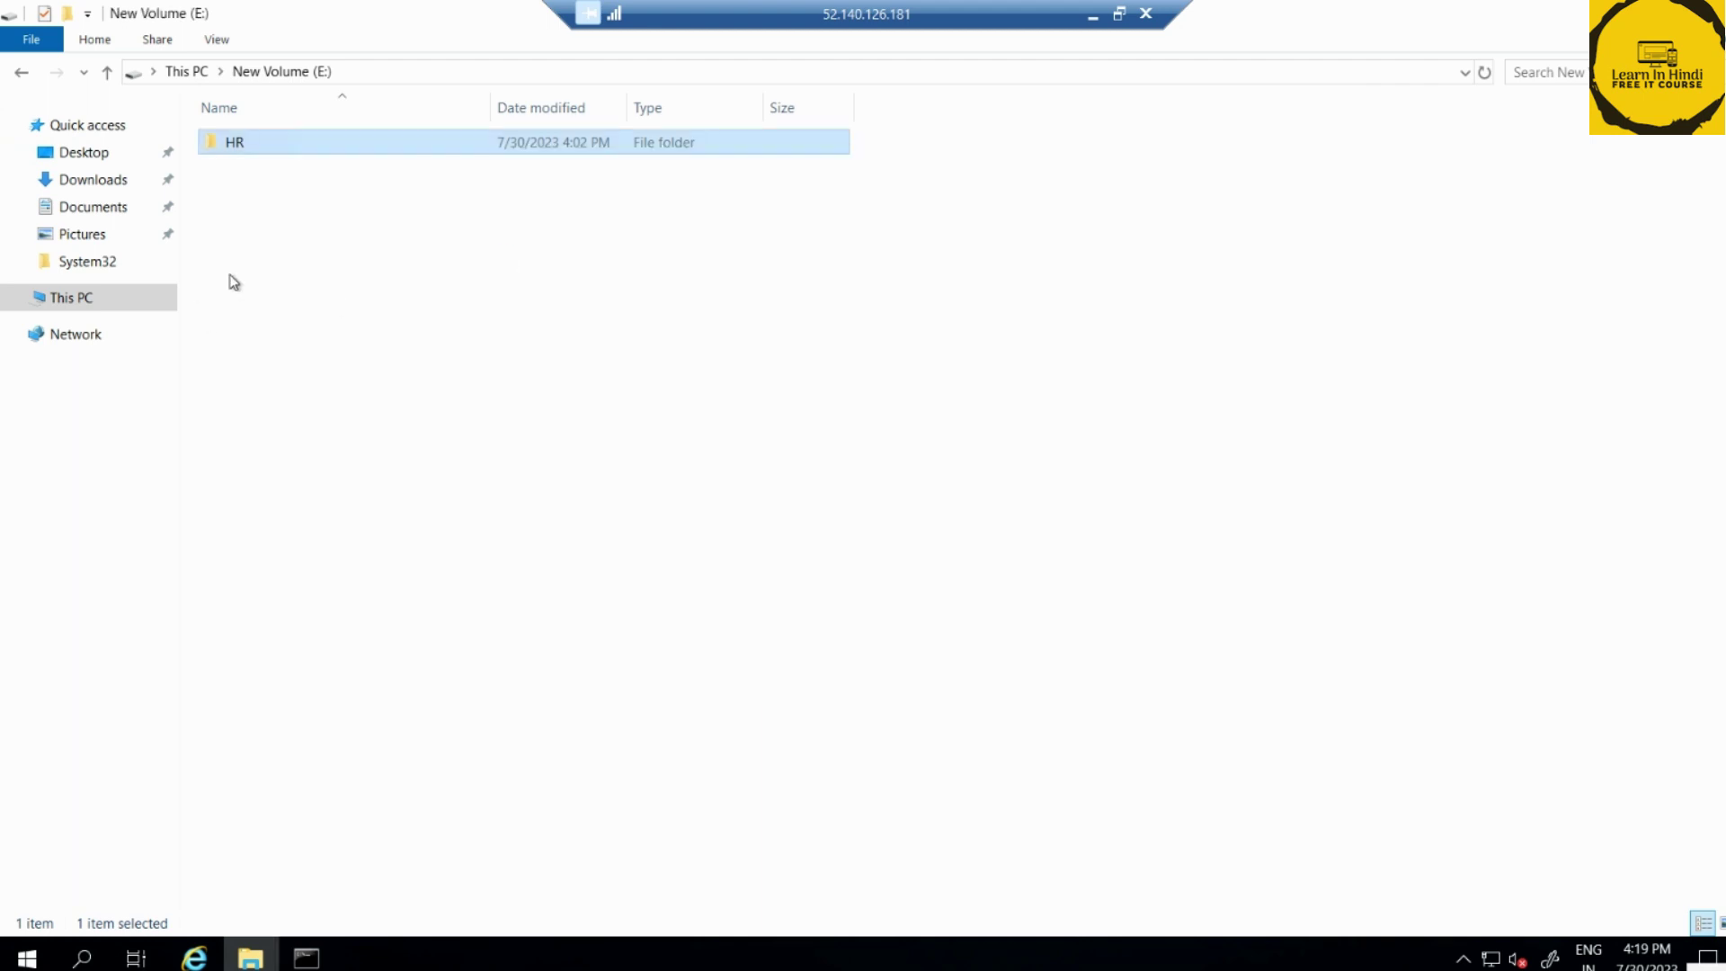
{"action": "double_click", "coordinate": [379, 143]}
{"action": "double_click", "coordinate": [450, 149]}
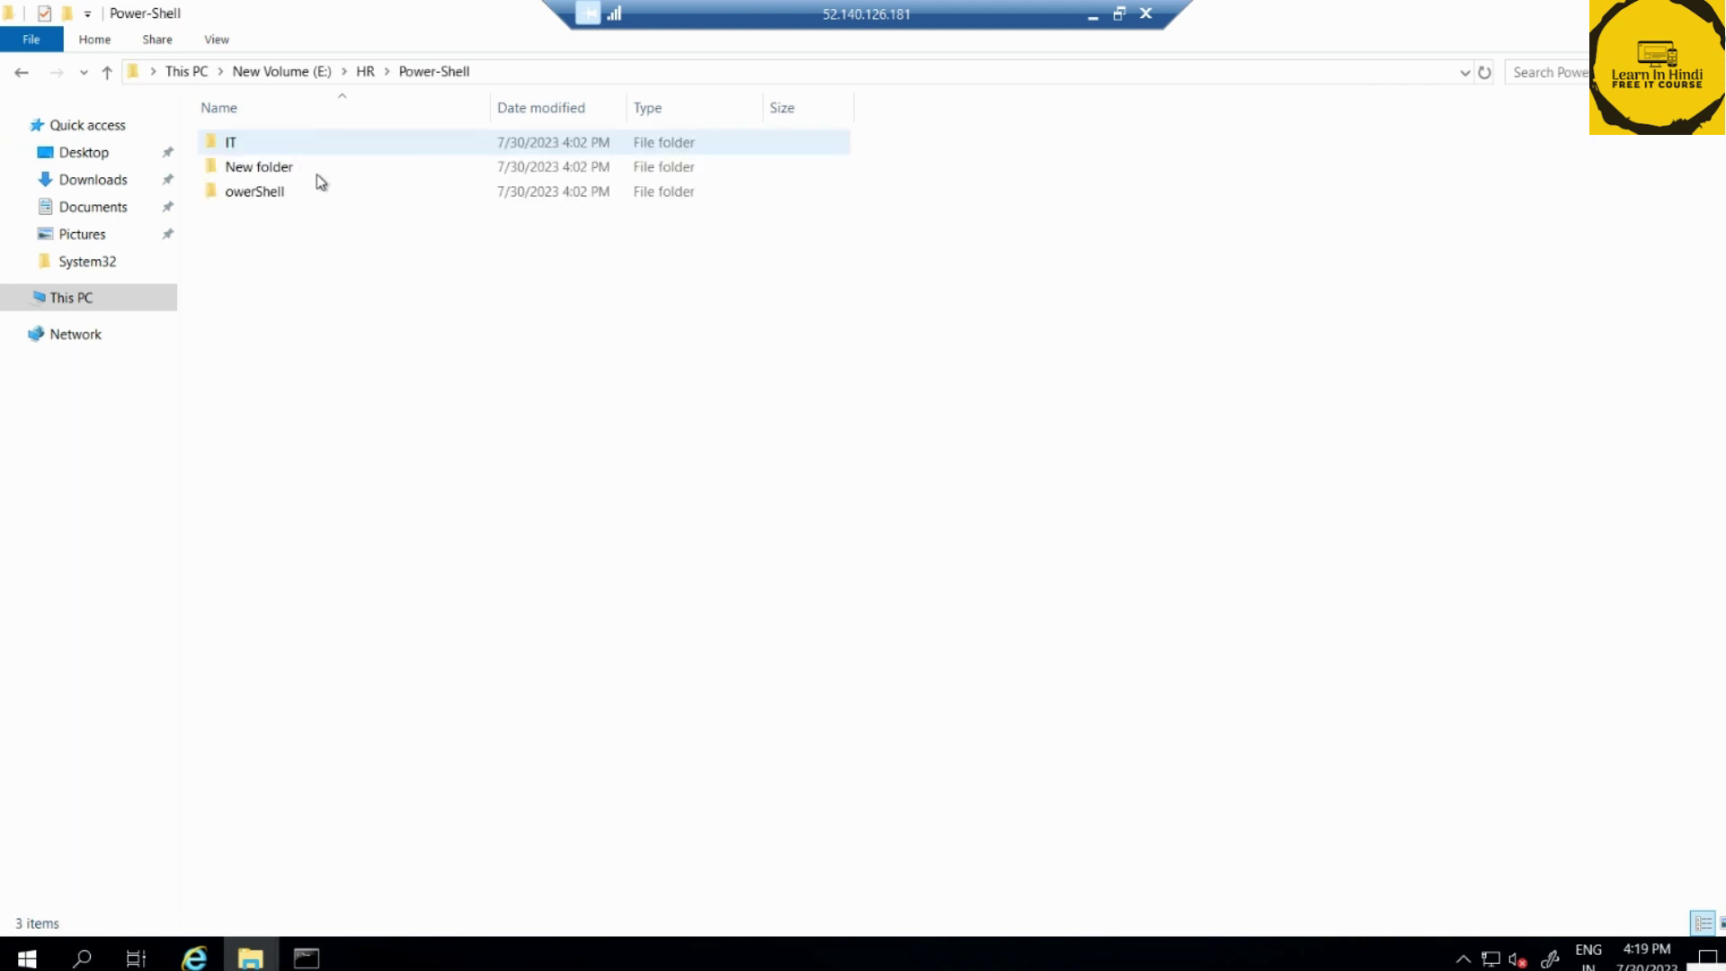
{"action": "left_click", "coordinate": [22, 75]}
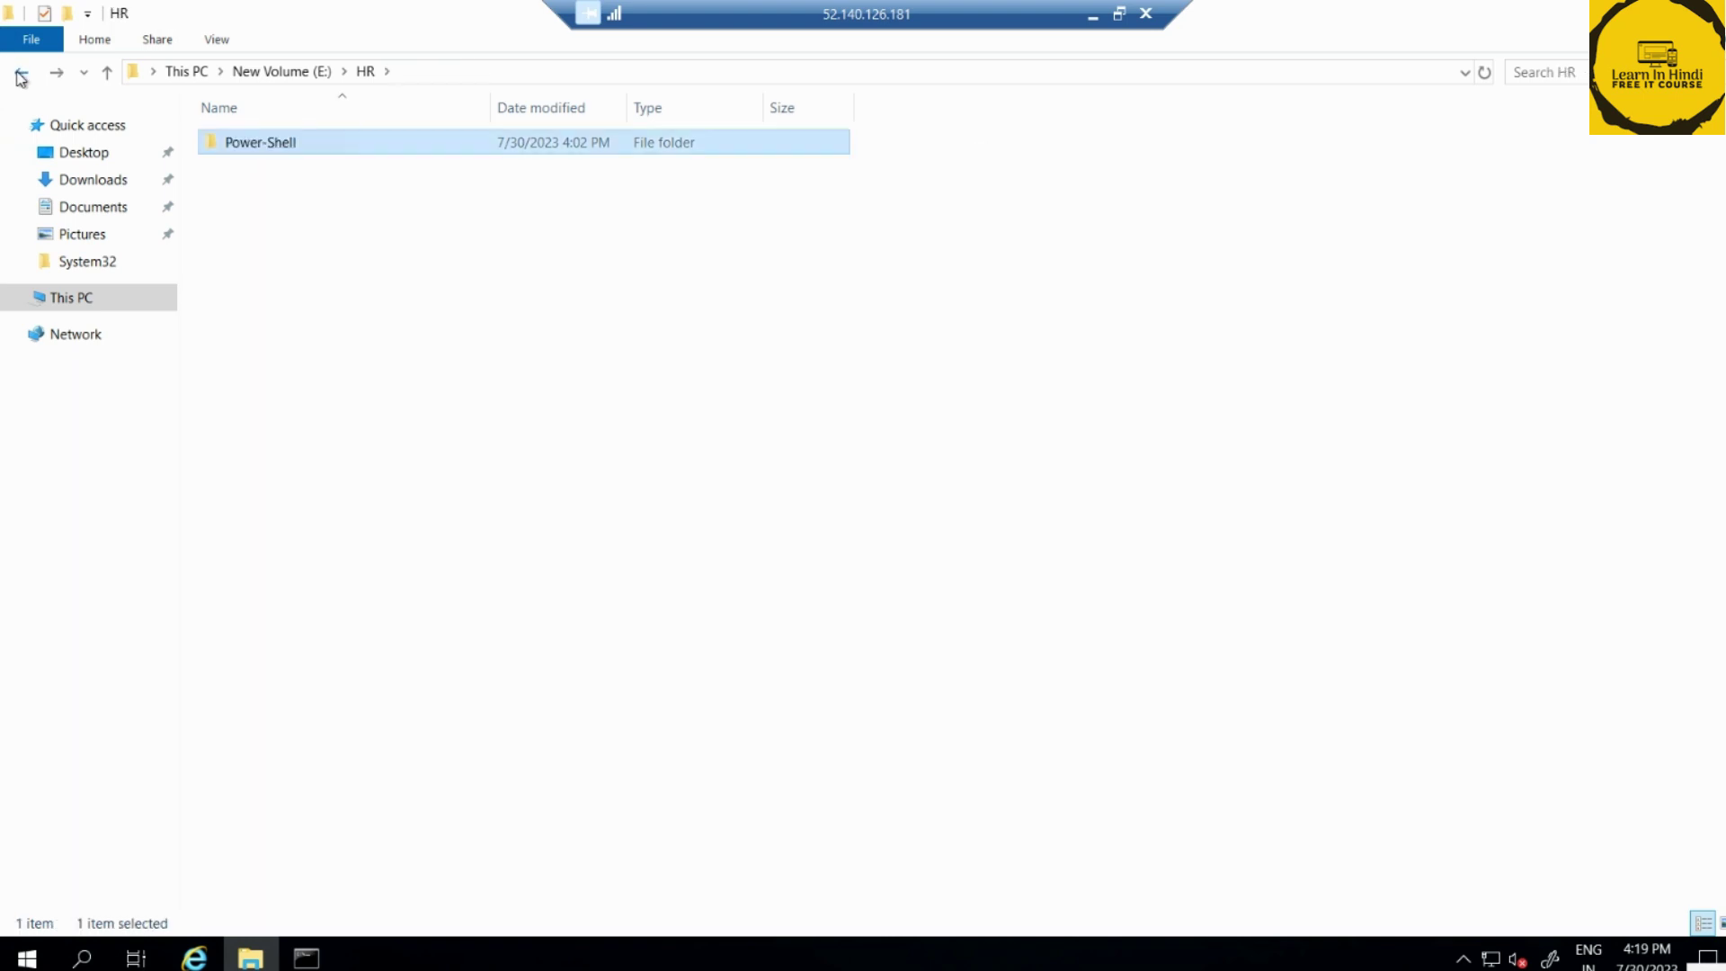
{"action": "left_click", "coordinate": [21, 76]}
Step: Reopen HR's Properties and review its Sharing and Security tabs, ending on Sharing
{"action": "right_click", "coordinate": [276, 153]}
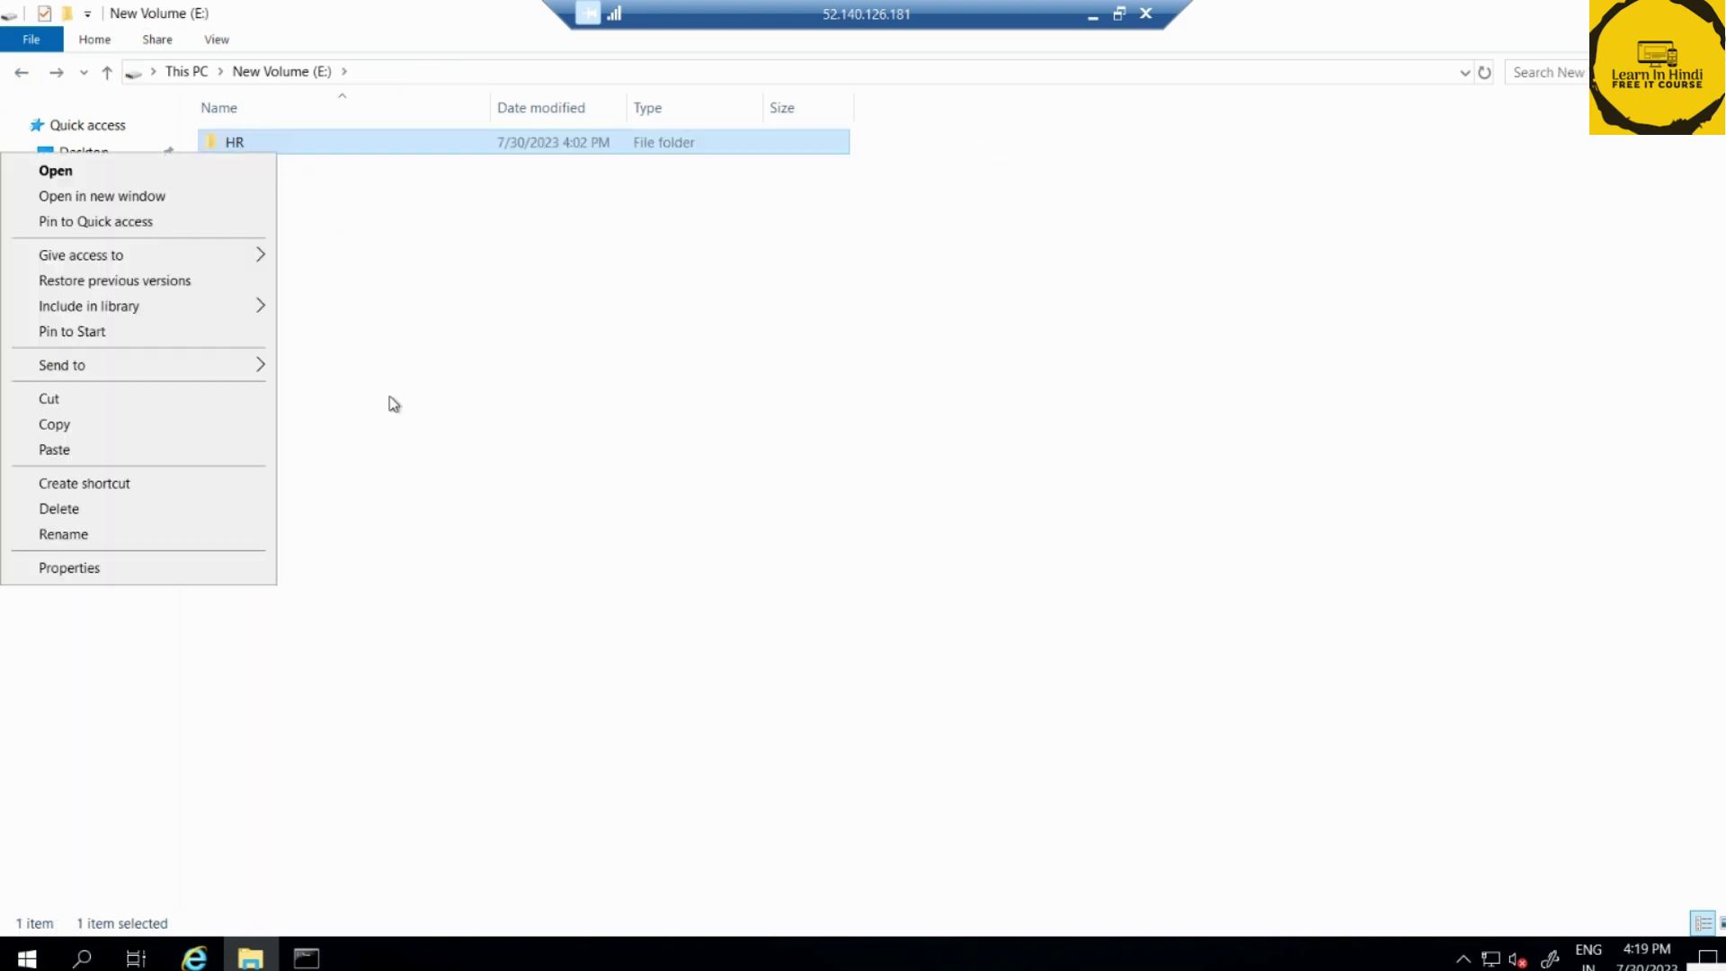
{"action": "left_click", "coordinate": [210, 573]}
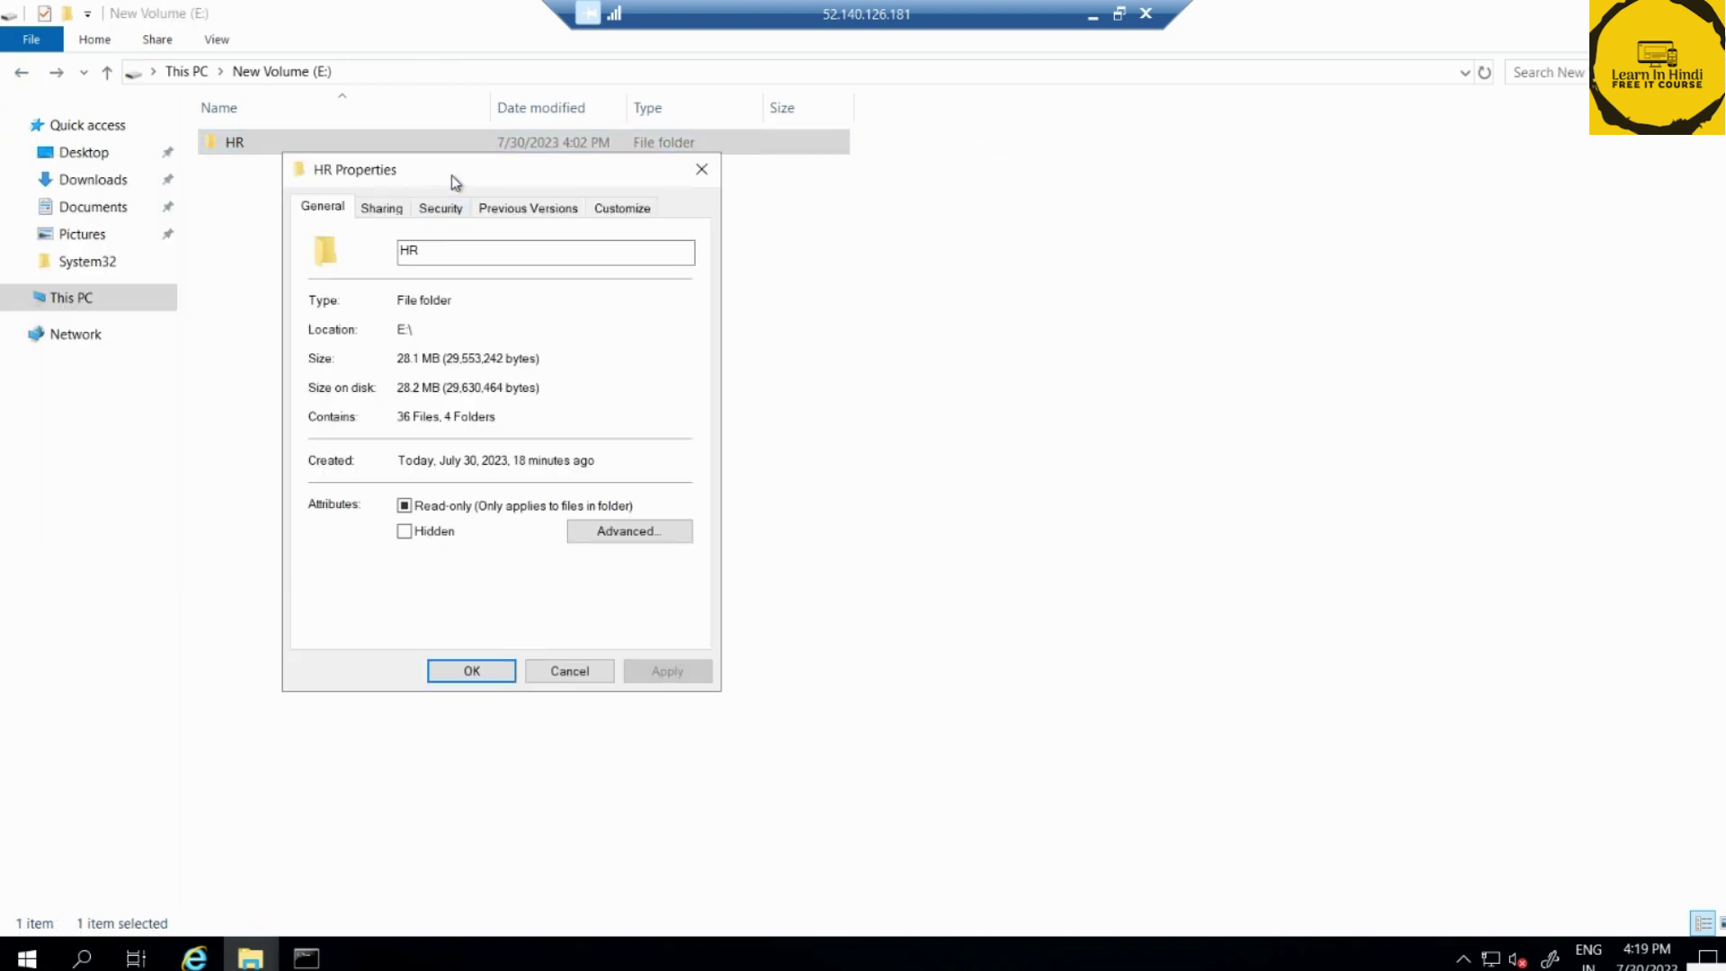
{"action": "left_click_drag", "start_coordinate": [578, 200], "coordinate": [688, 213]}
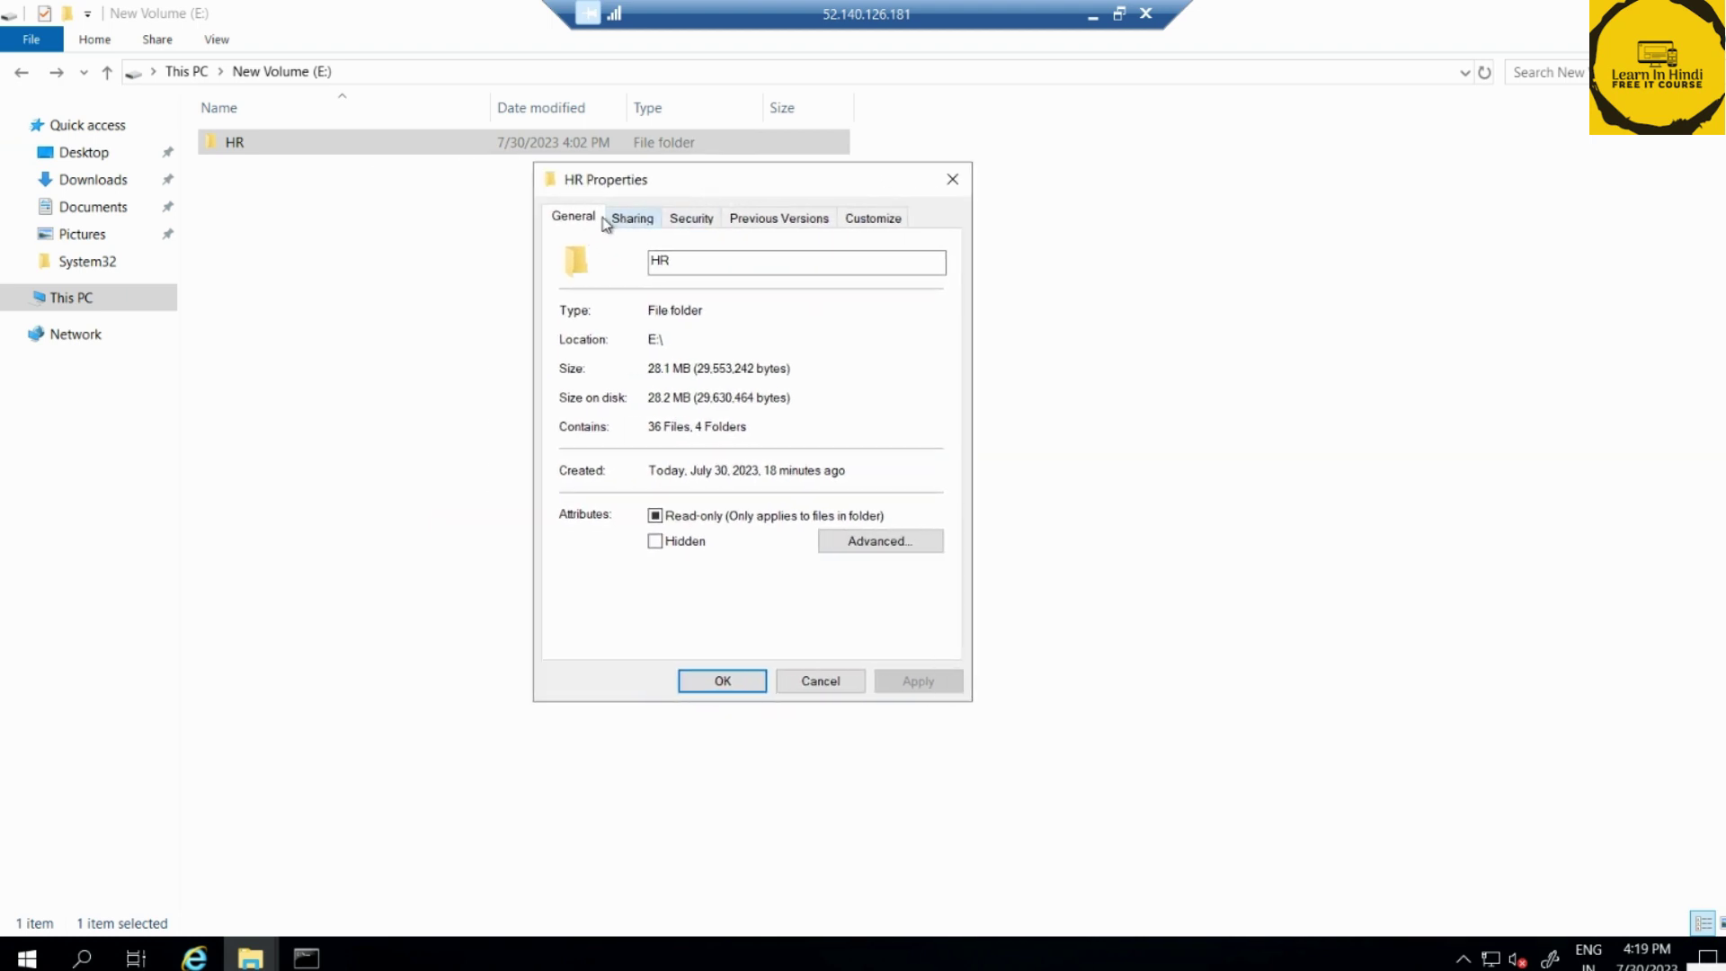
{"action": "left_click", "coordinate": [633, 220]}
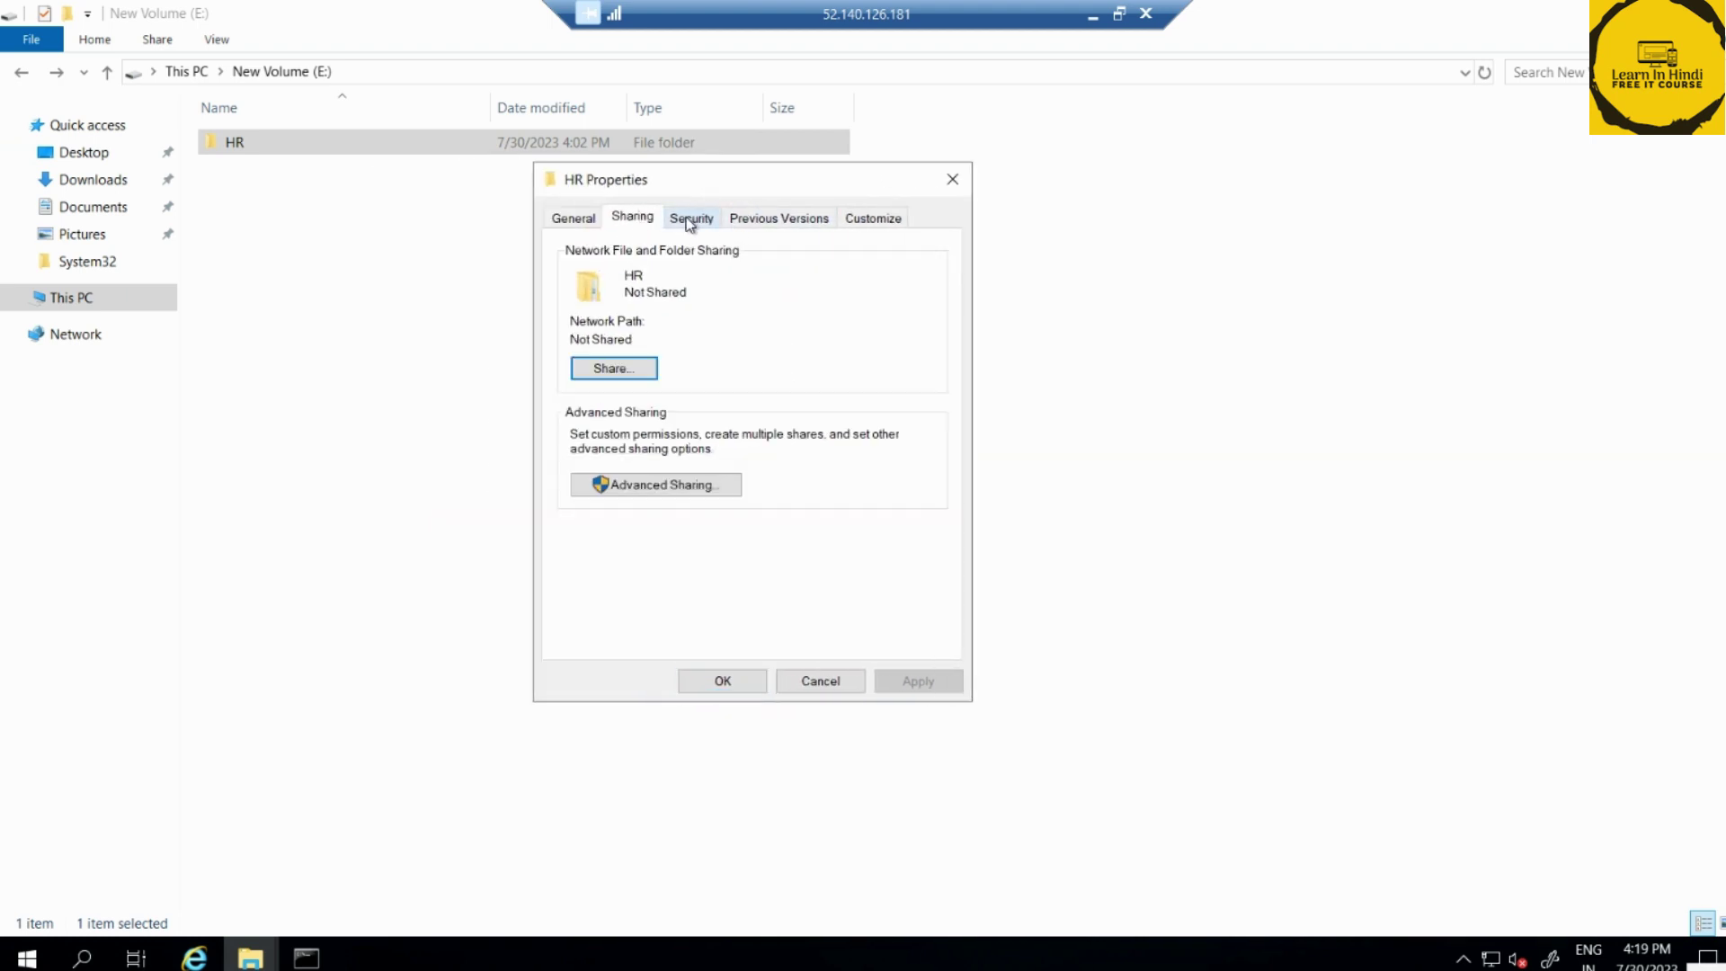
{"action": "left_click", "coordinate": [691, 219]}
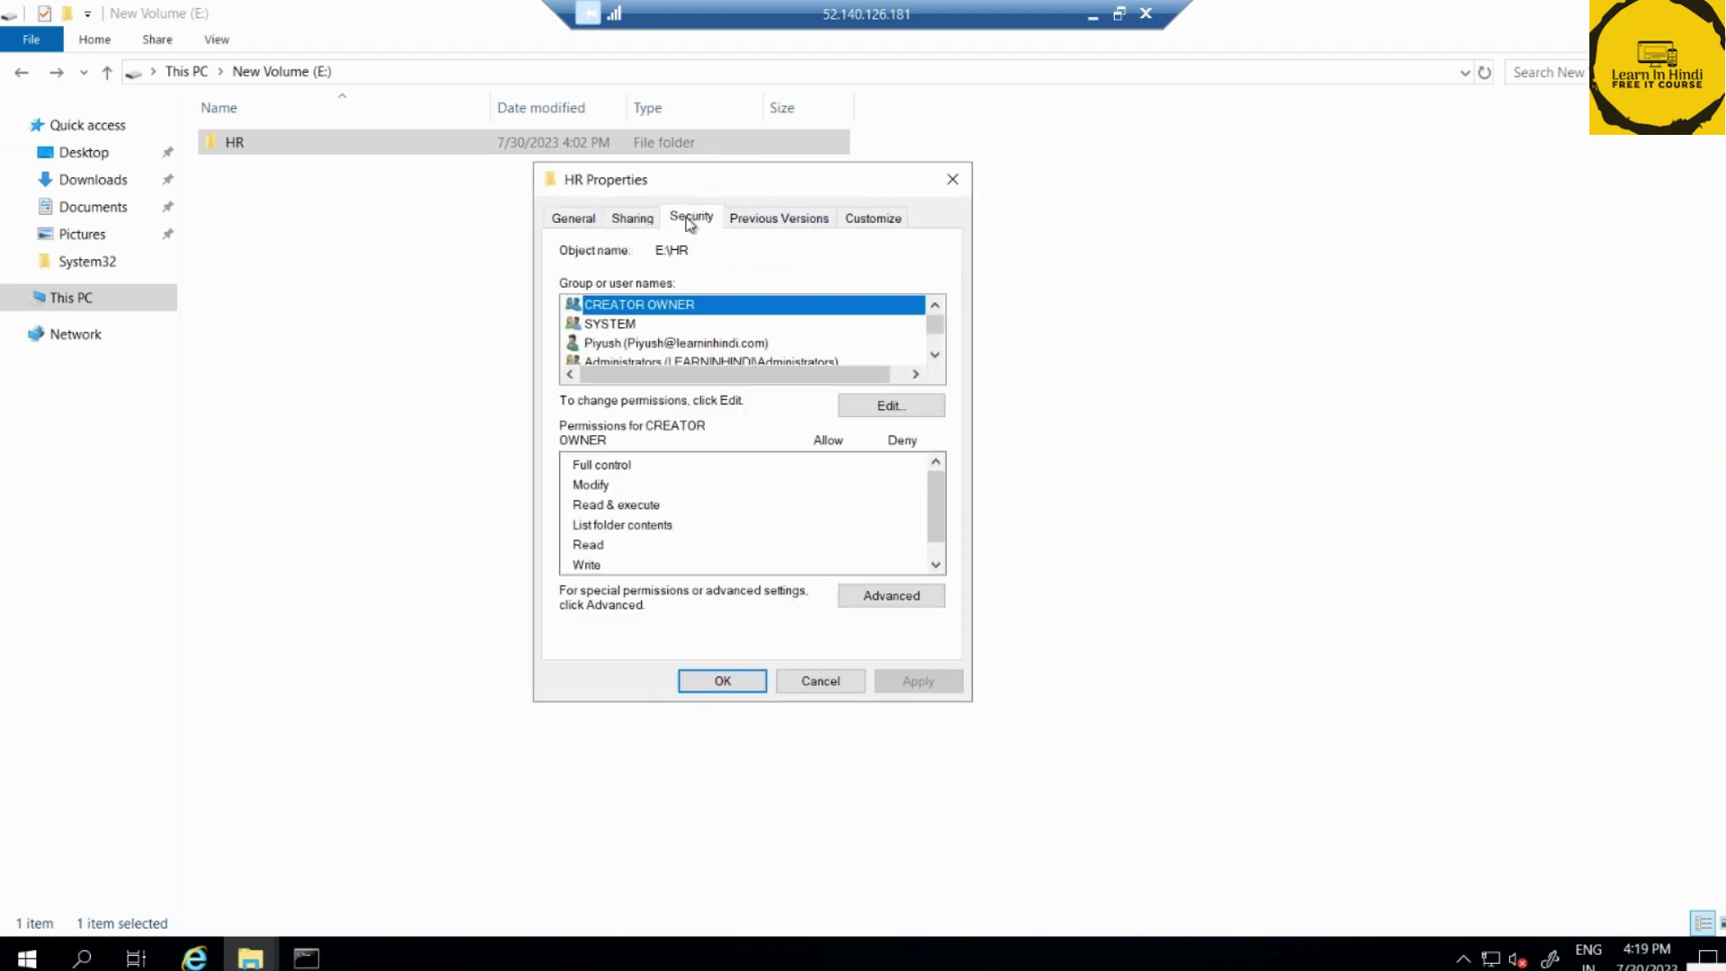
{"action": "left_click", "coordinate": [633, 218]}
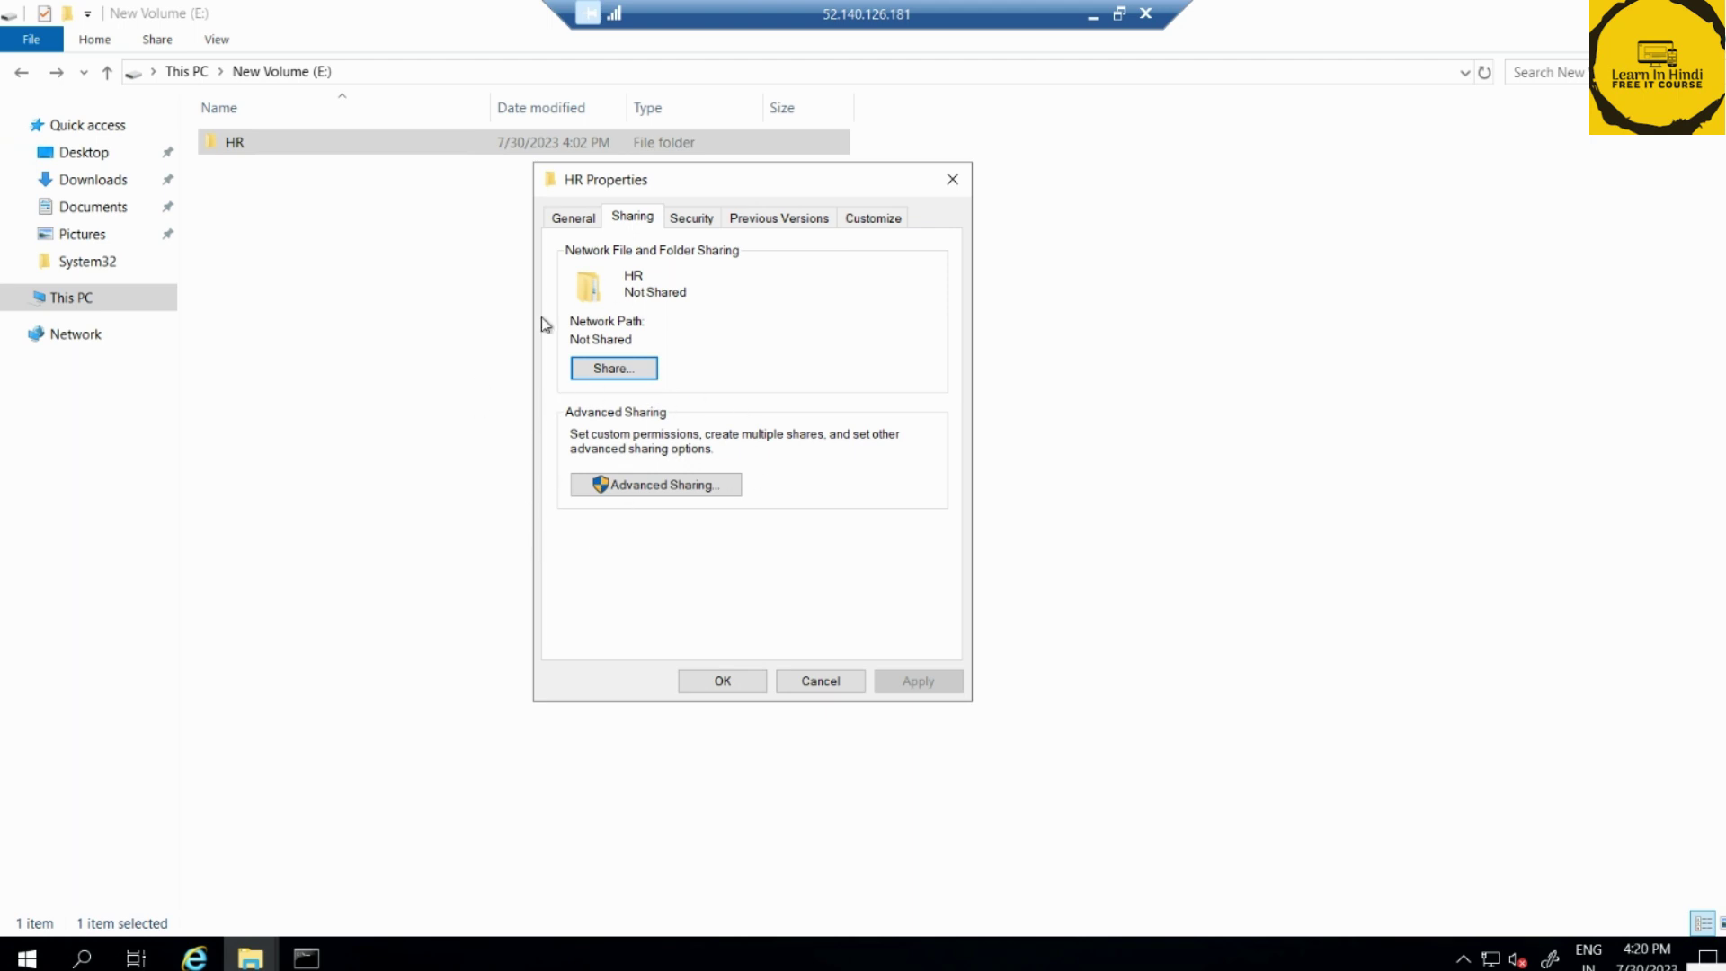
Step: Start the network sharing wizard and try the people search's locations, then cancel the search
{"action": "left_click", "coordinate": [611, 369]}
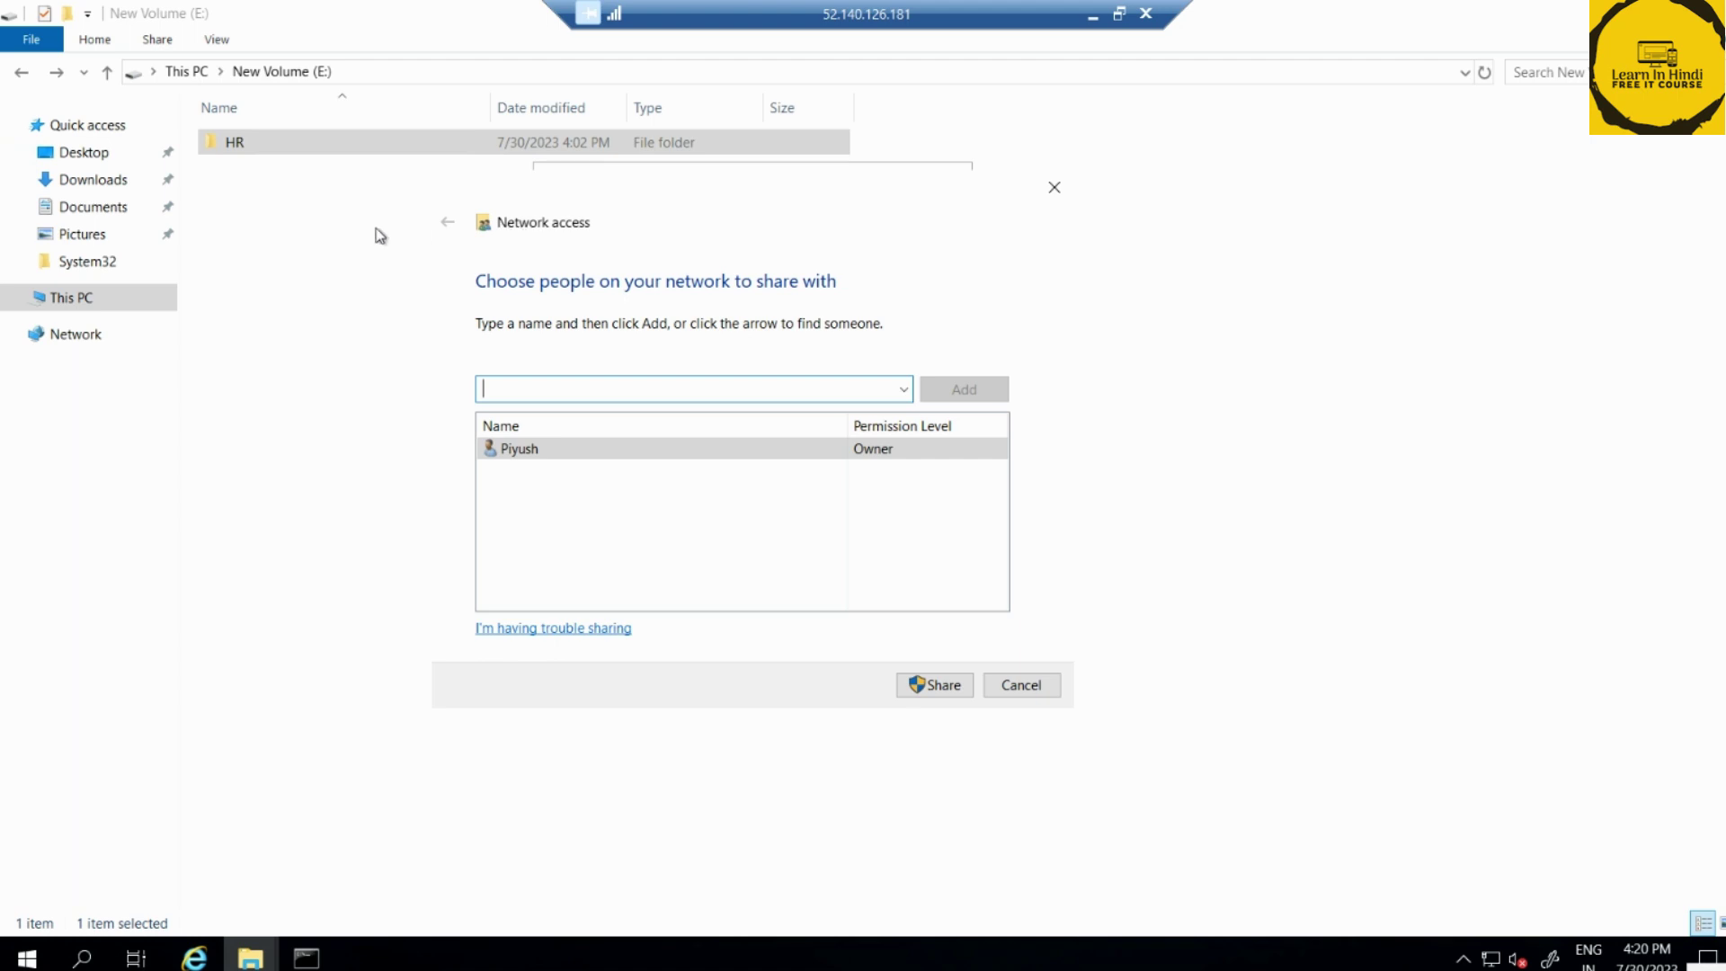
{"action": "left_click", "coordinate": [1055, 187]}
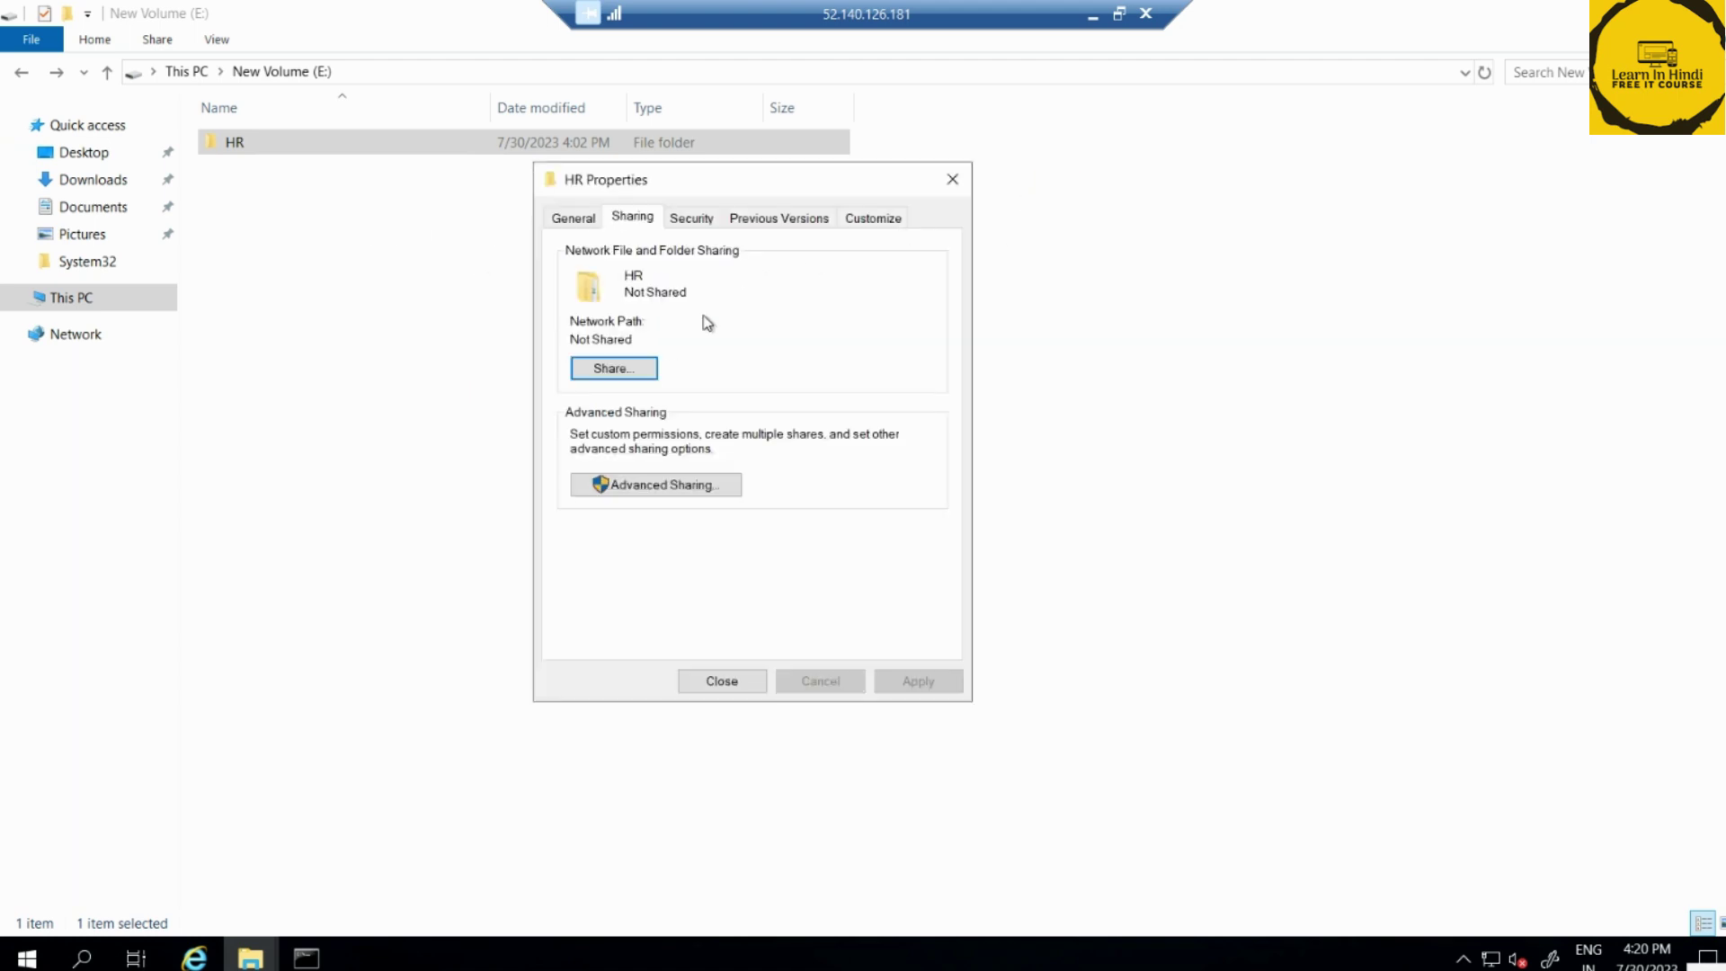
{"action": "left_click", "coordinate": [632, 371]}
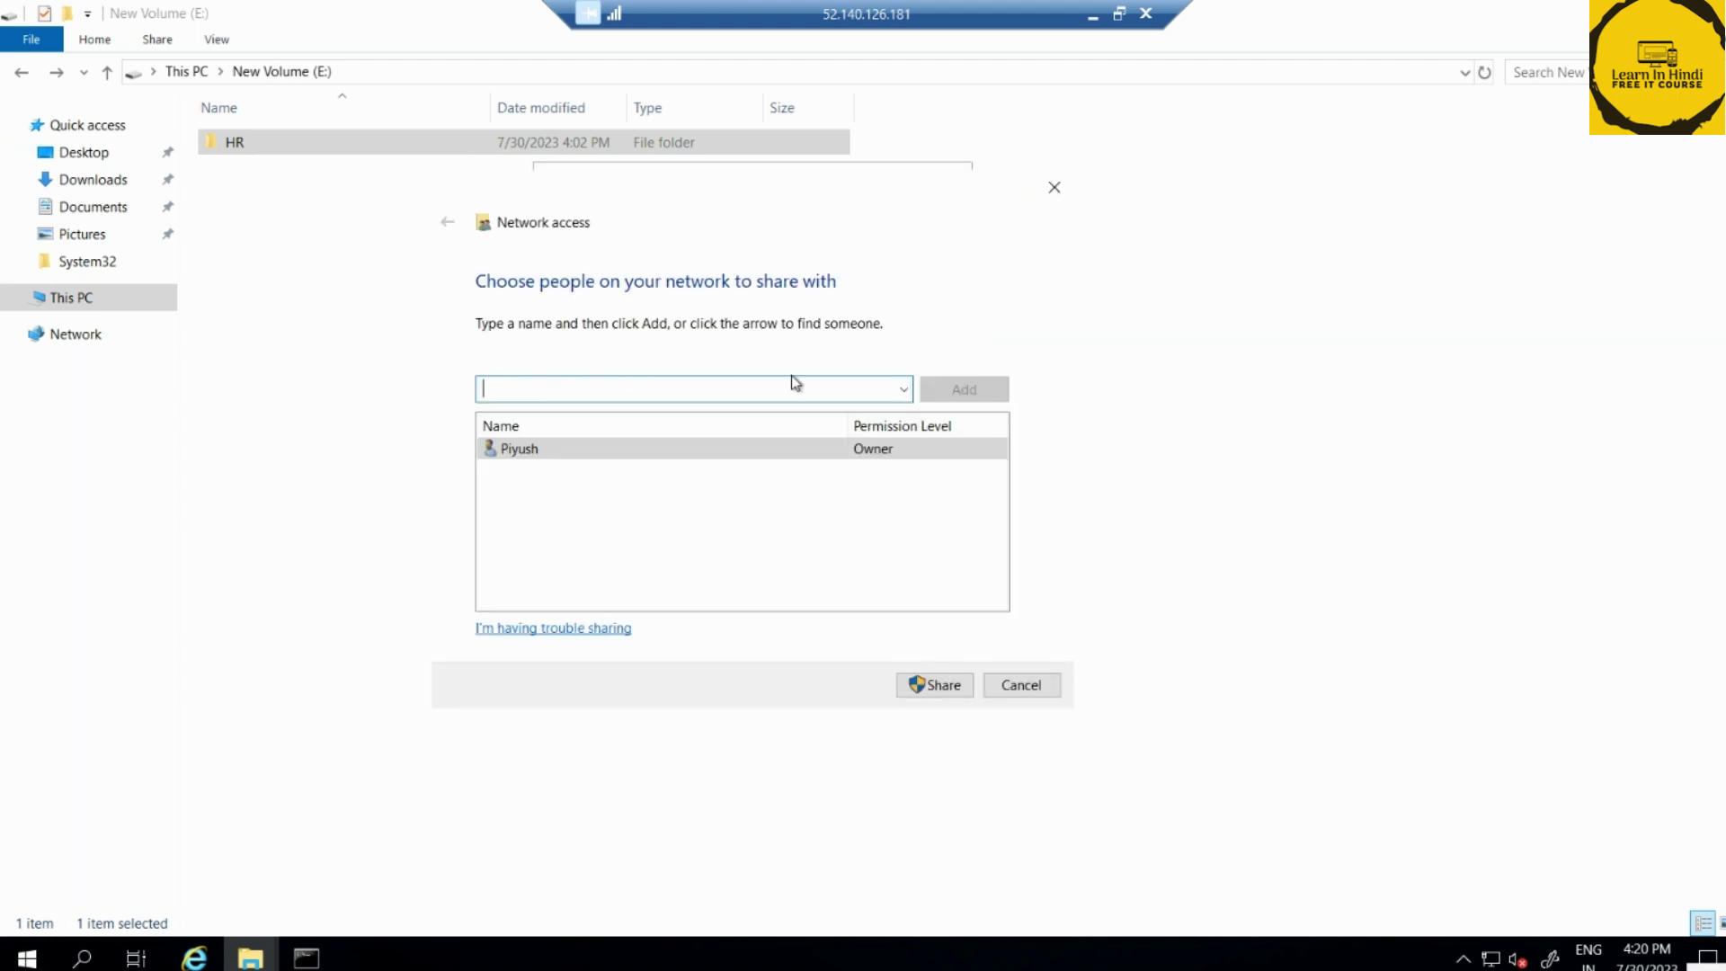
{"action": "left_click", "coordinate": [903, 390]}
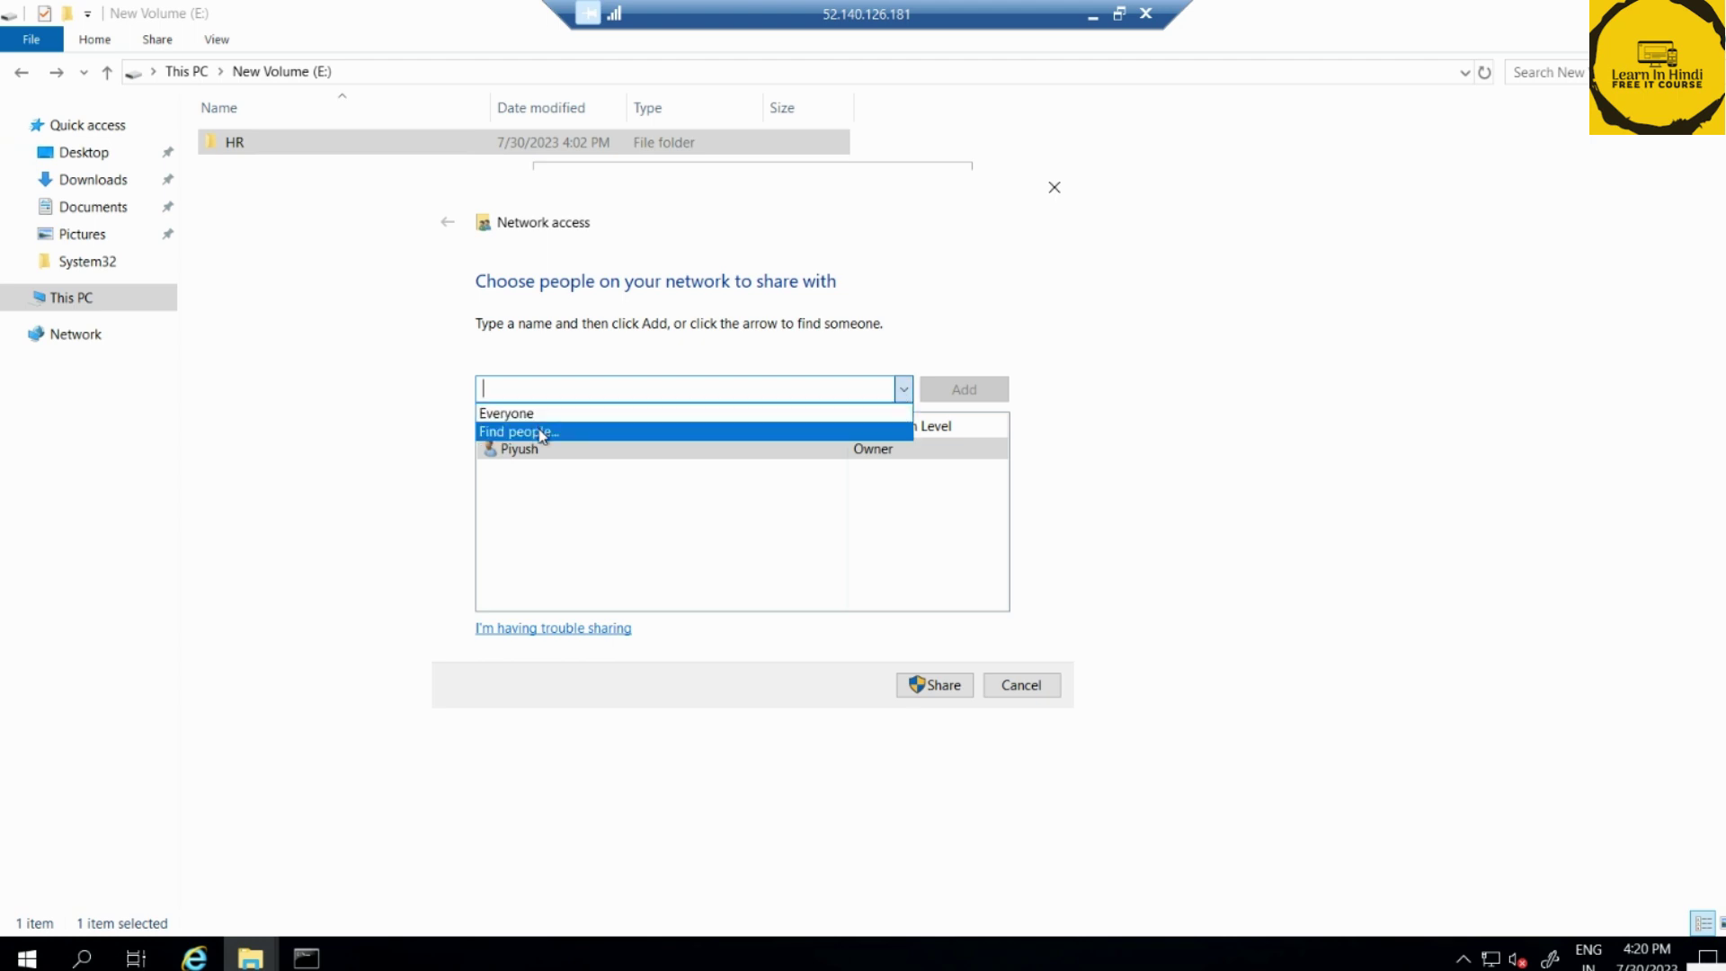
{"action": "left_click", "coordinate": [542, 433]}
{"action": "left_click_drag", "start_coordinate": [582, 334], "coordinate": [405, 321]}
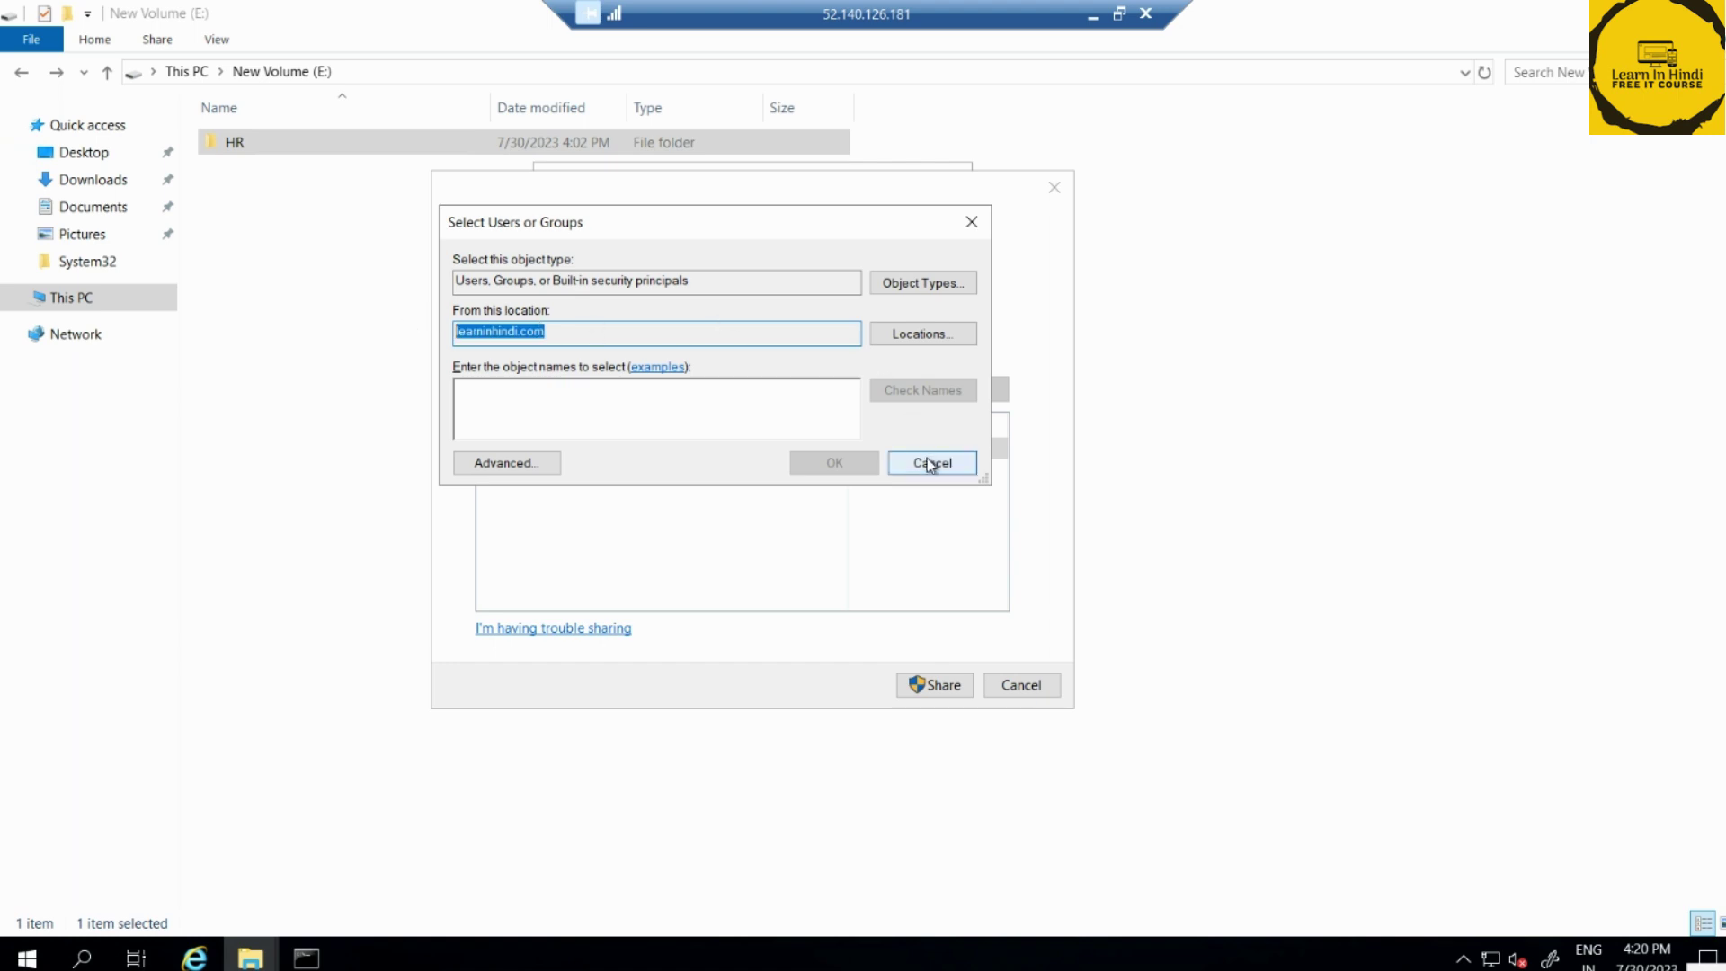
{"action": "left_click_drag", "start_coordinate": [580, 329], "coordinate": [308, 315]}
{"action": "left_click", "coordinate": [941, 341]}
{"action": "left_click", "coordinate": [555, 354]}
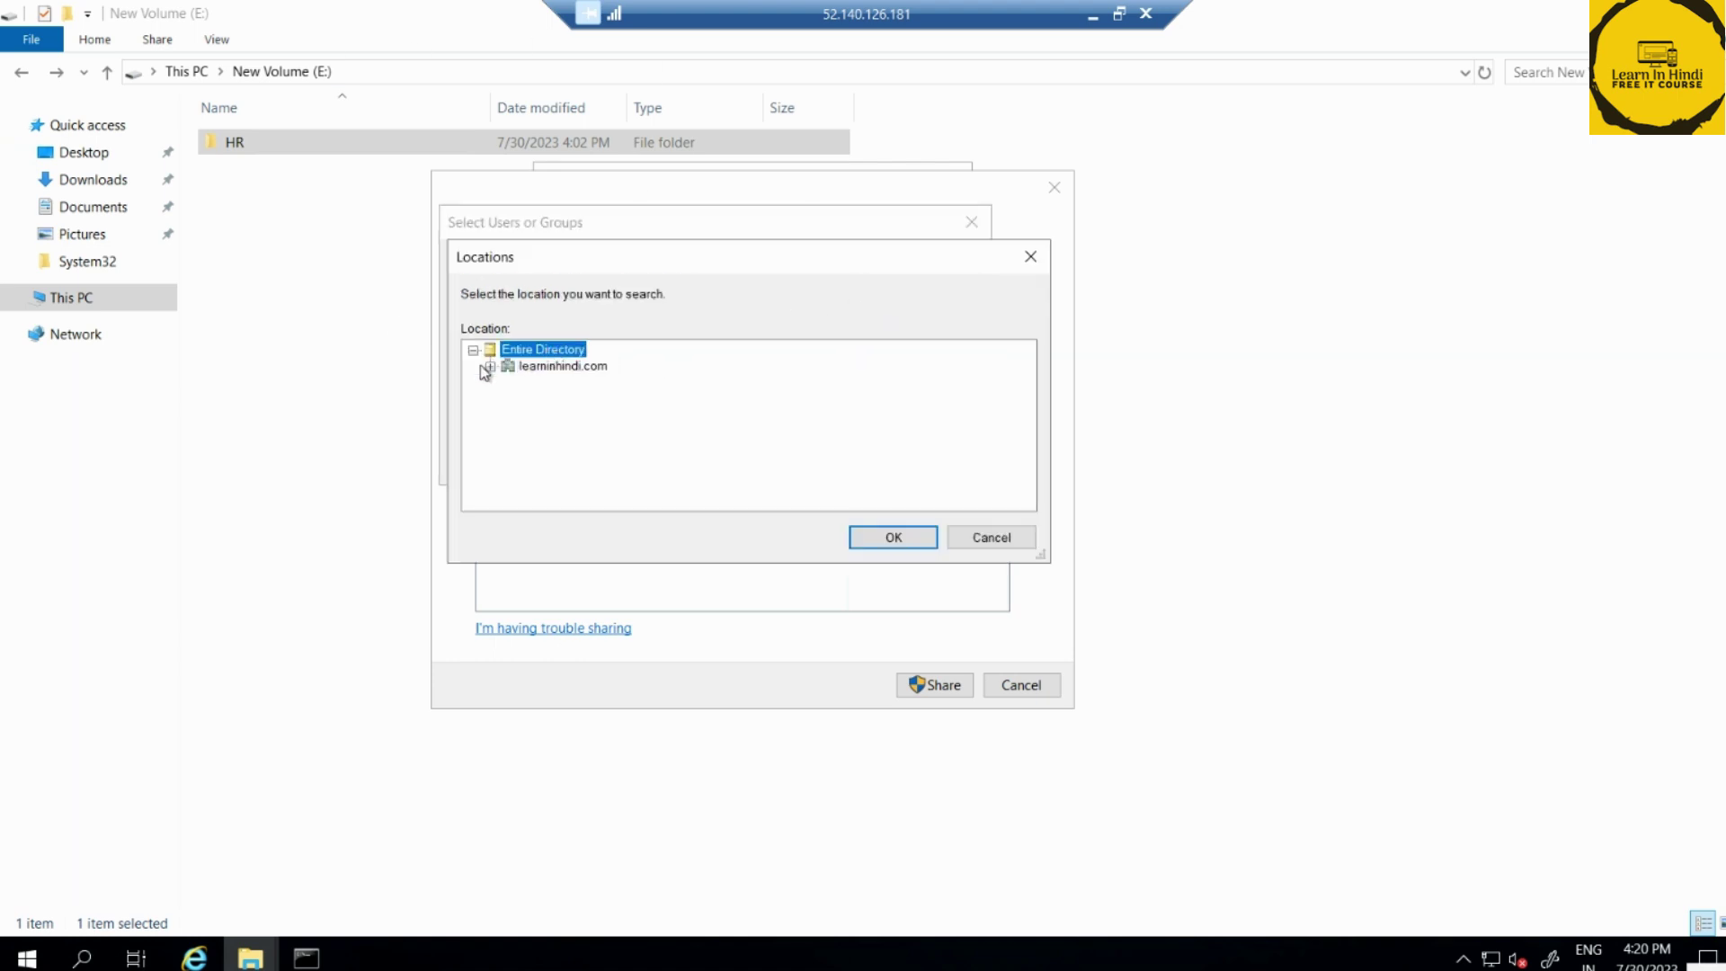
{"action": "left_click", "coordinate": [992, 536]}
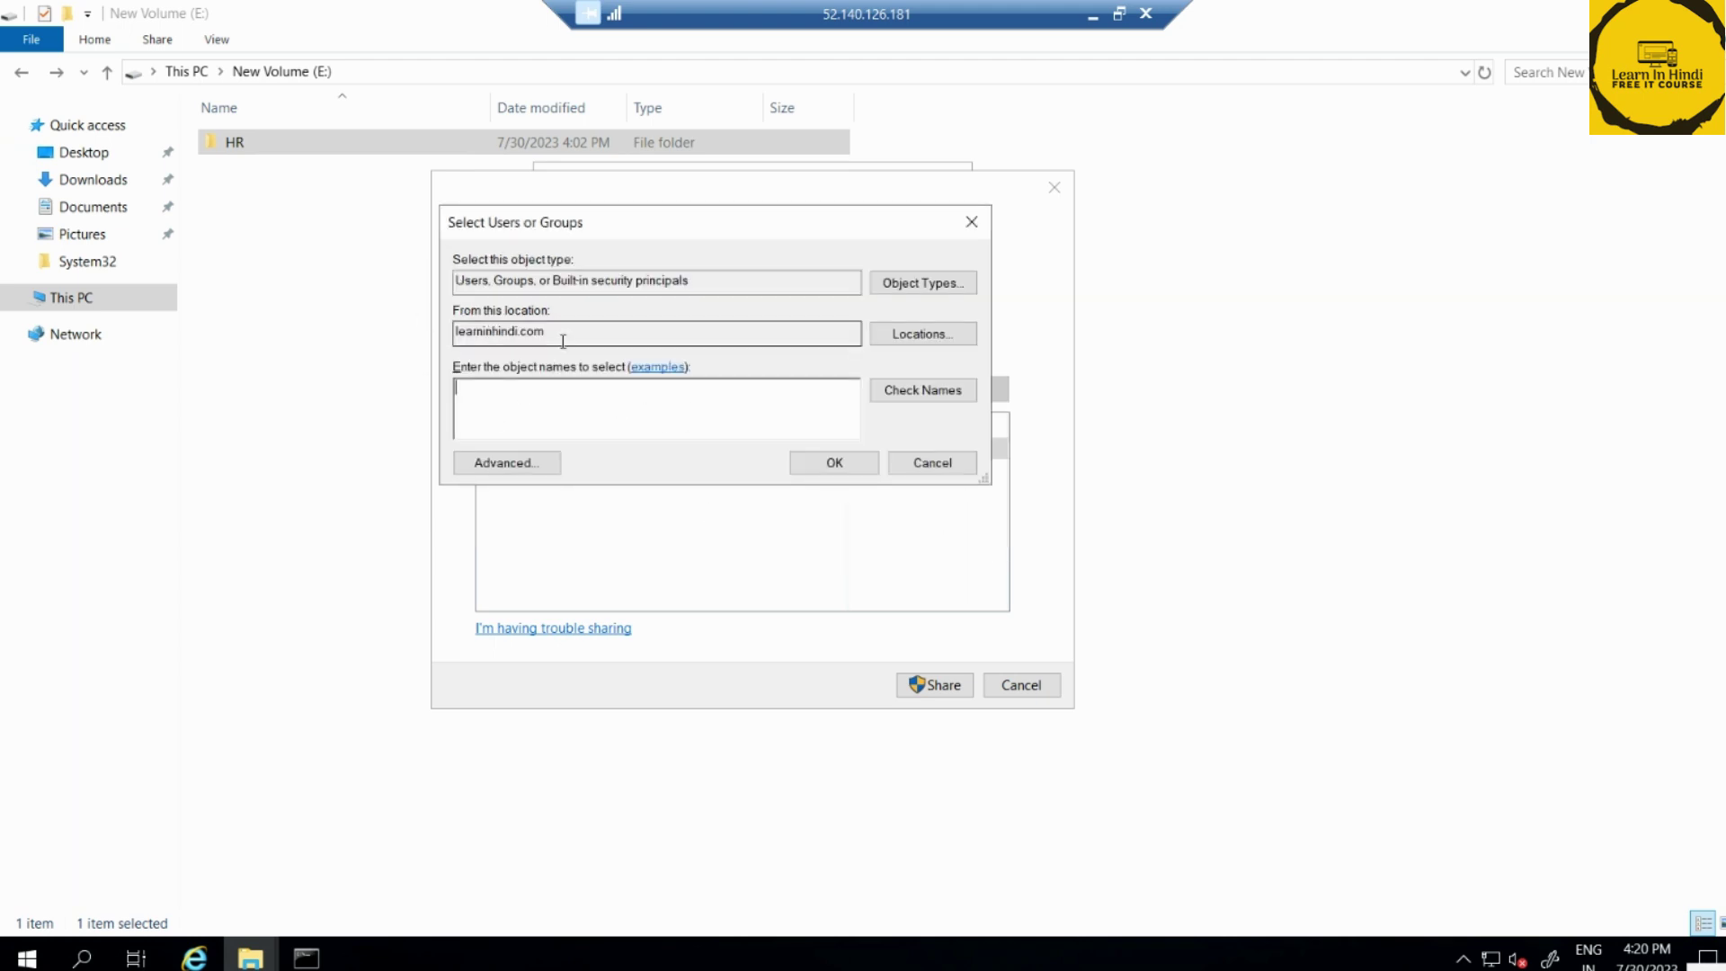
{"action": "left_click_drag", "start_coordinate": [553, 331], "coordinate": [381, 320]}
{"action": "left_click", "coordinate": [567, 392]}
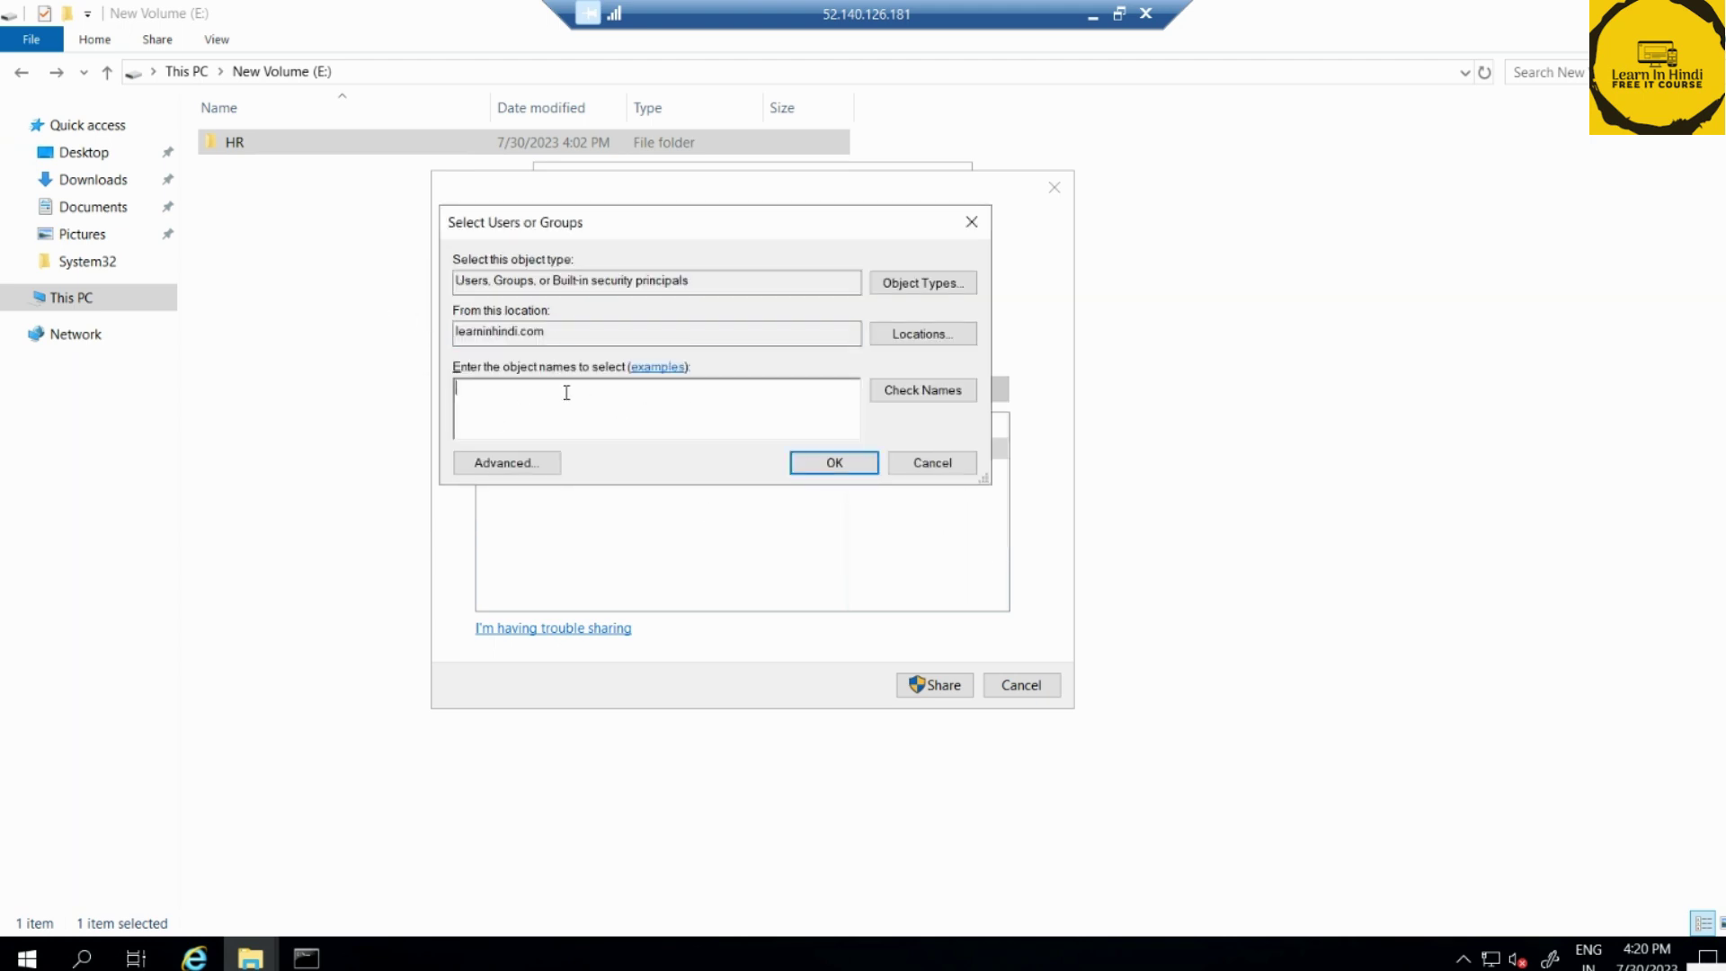
{"action": "left_click", "coordinate": [924, 466]}
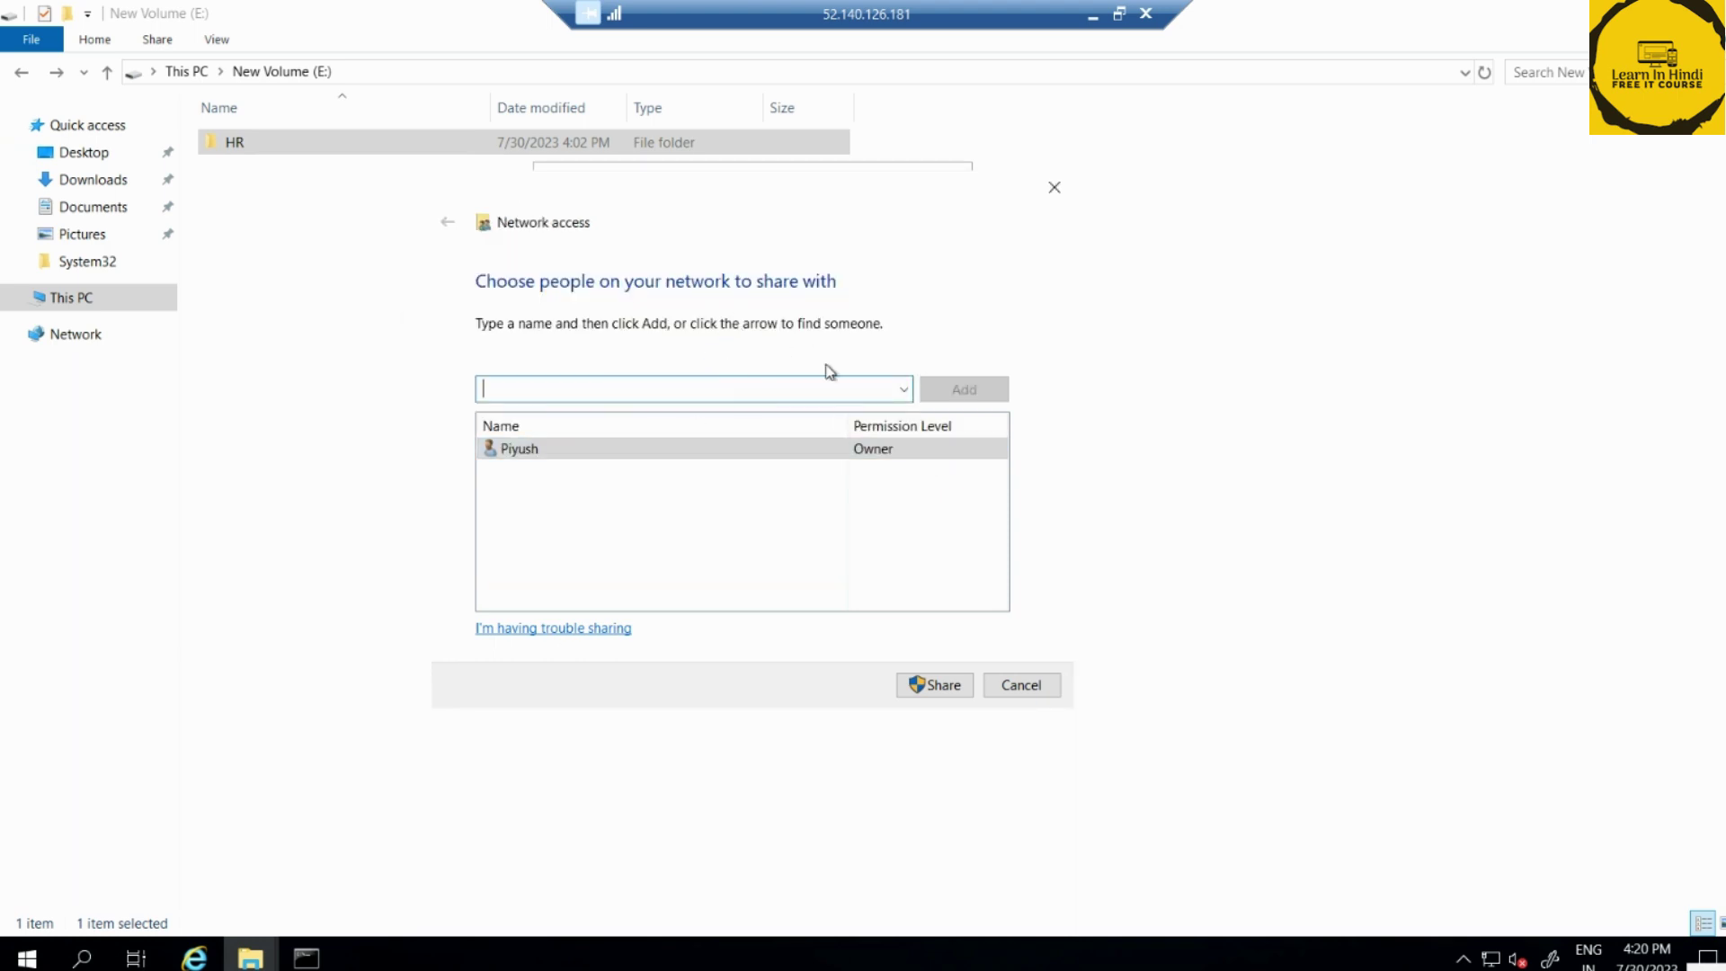
Step: Look up the admin account, add it to the share list, and set its permission level to Read
{"action": "left_click", "coordinate": [903, 388]}
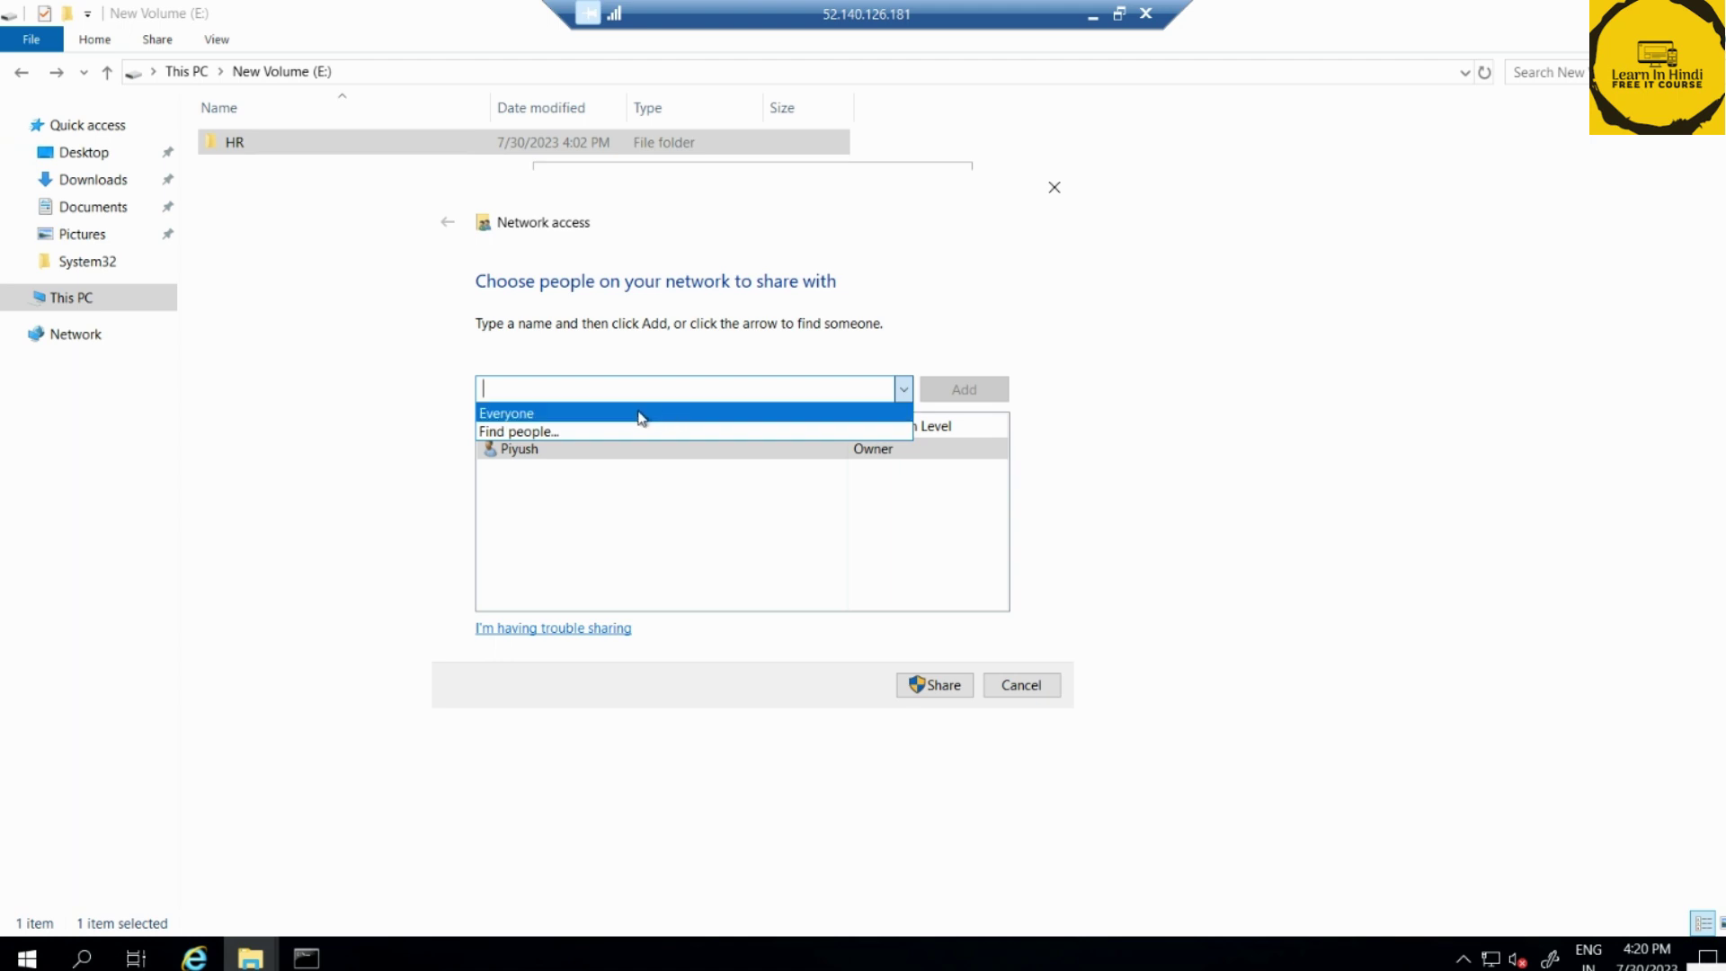
{"action": "left_click", "coordinate": [586, 433]}
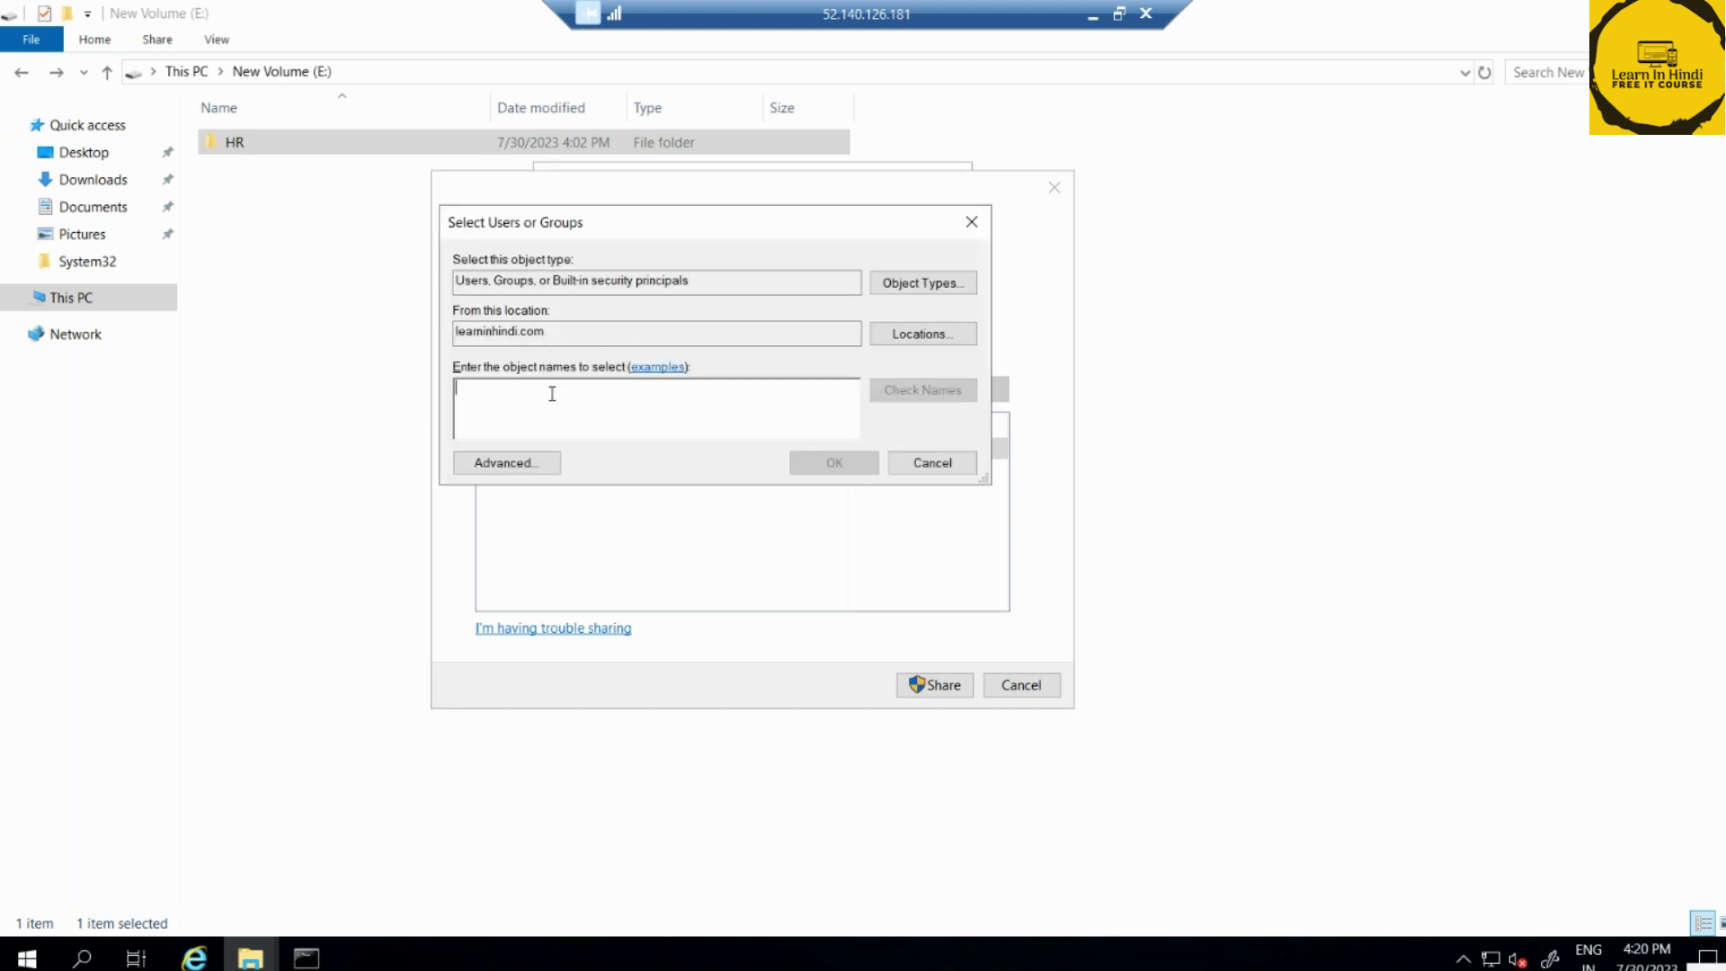
{"action": "type", "text": "admin01"}
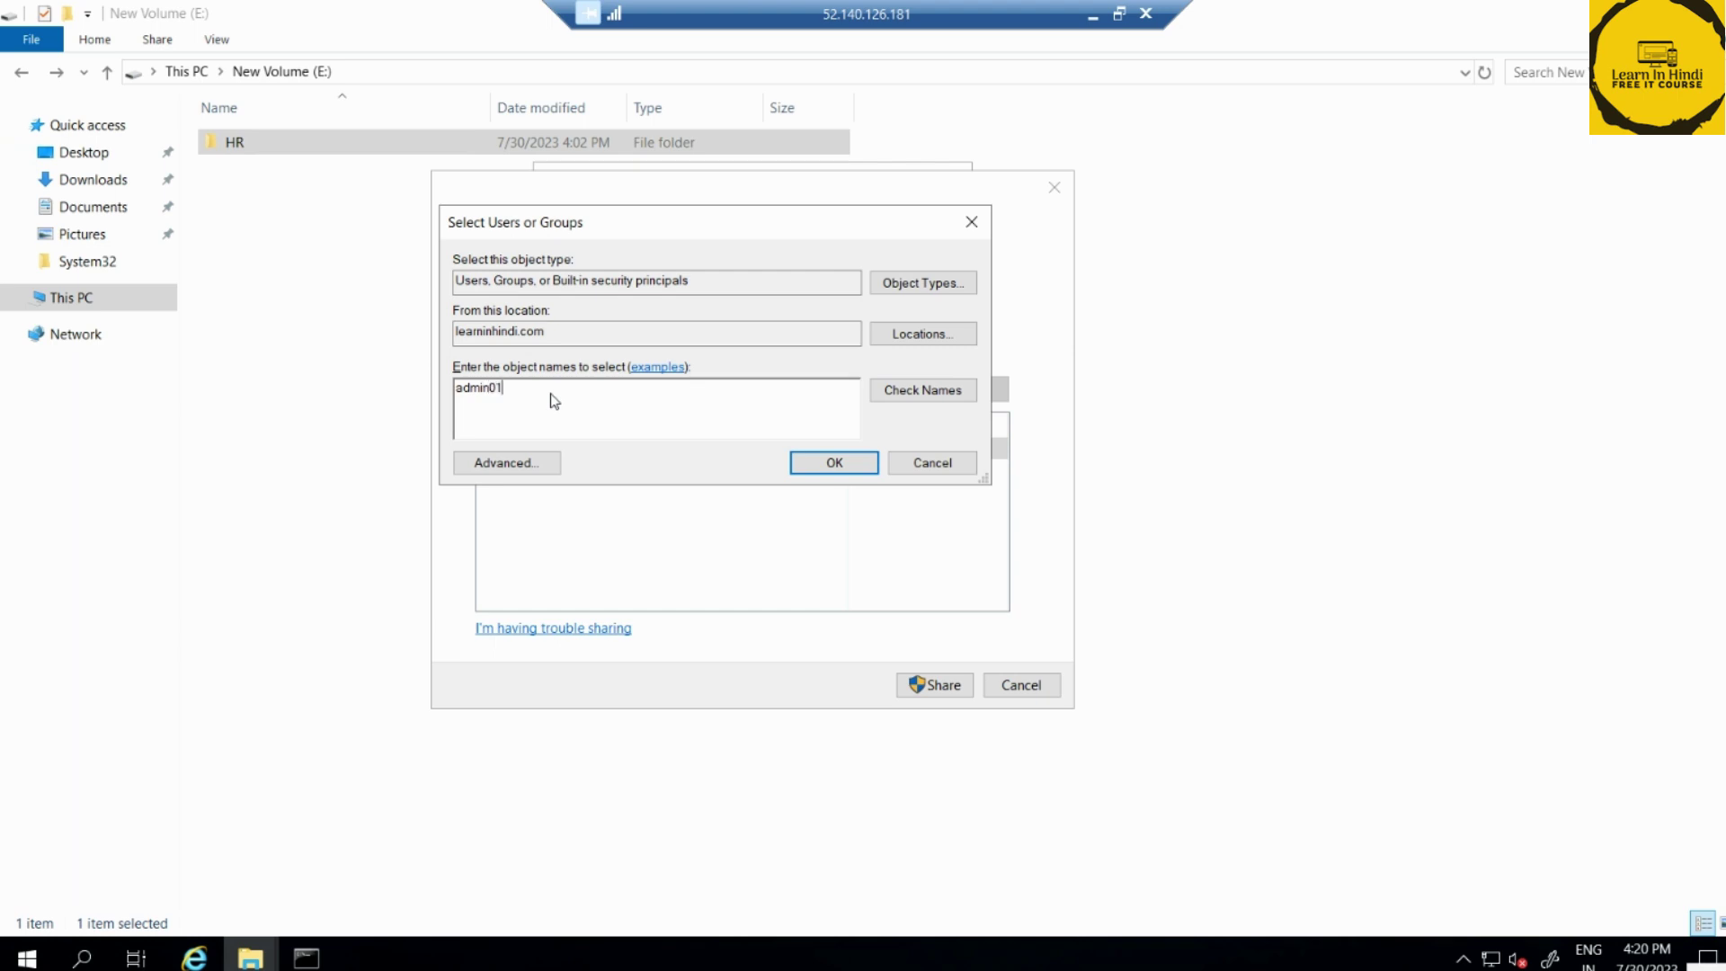
{"action": "left_click", "coordinate": [922, 389]}
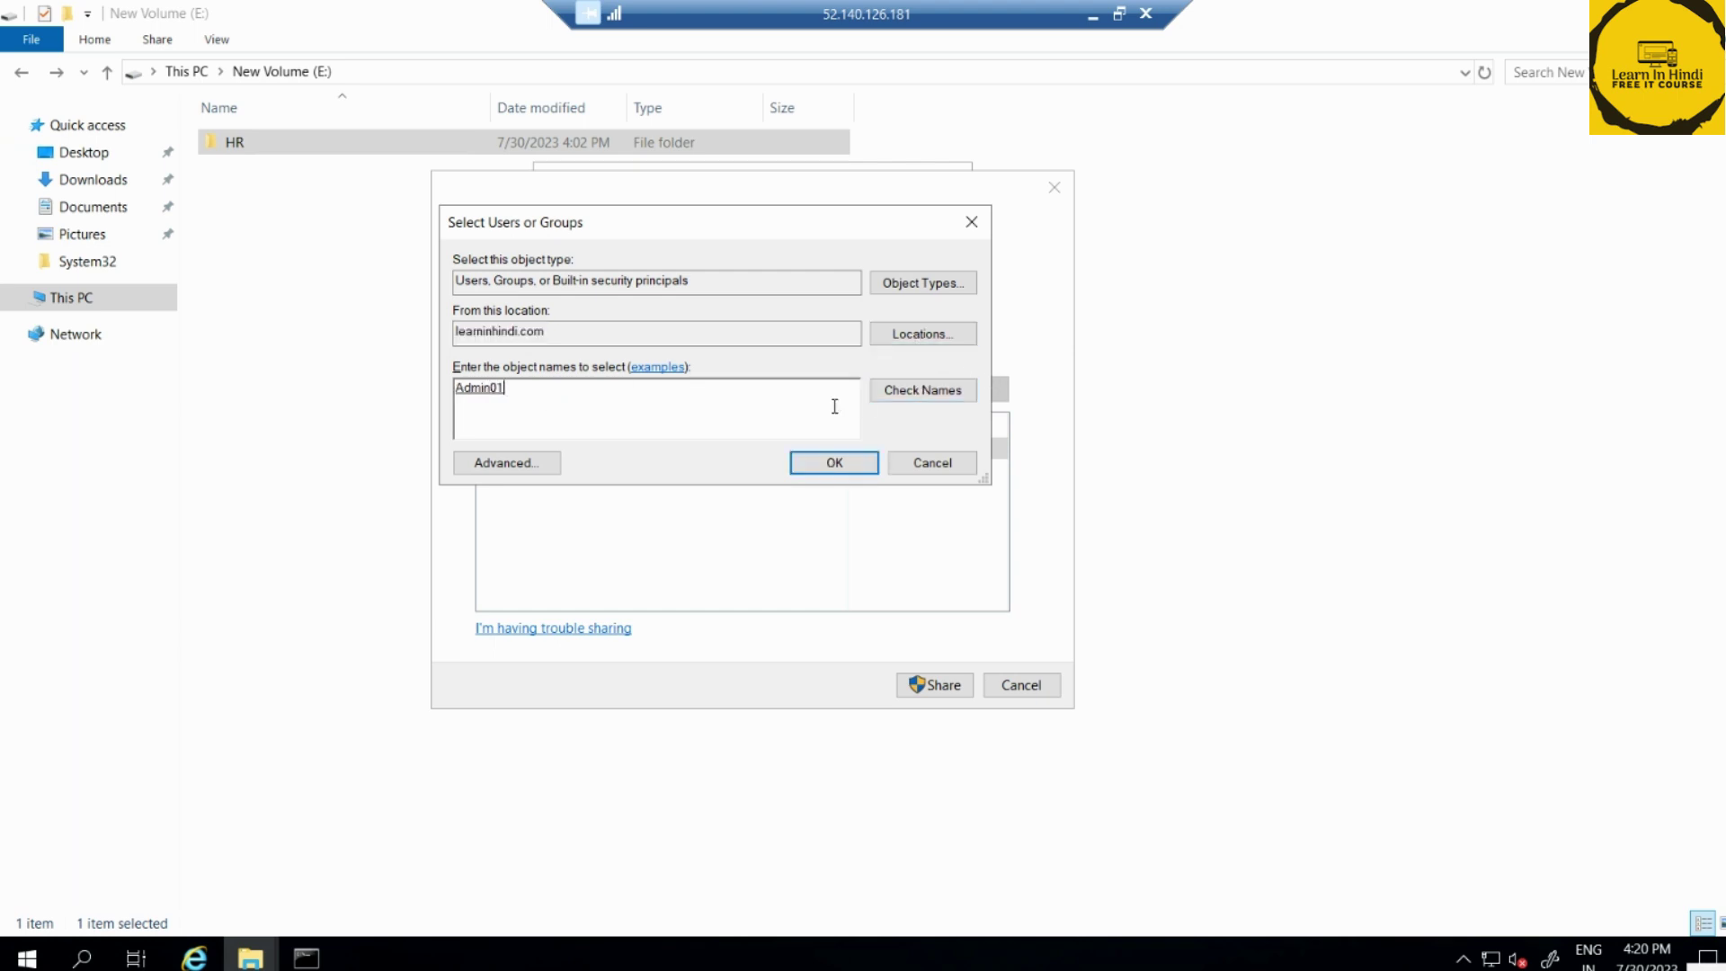
{"action": "left_click", "coordinate": [807, 463]}
{"action": "left_click", "coordinate": [897, 451]}
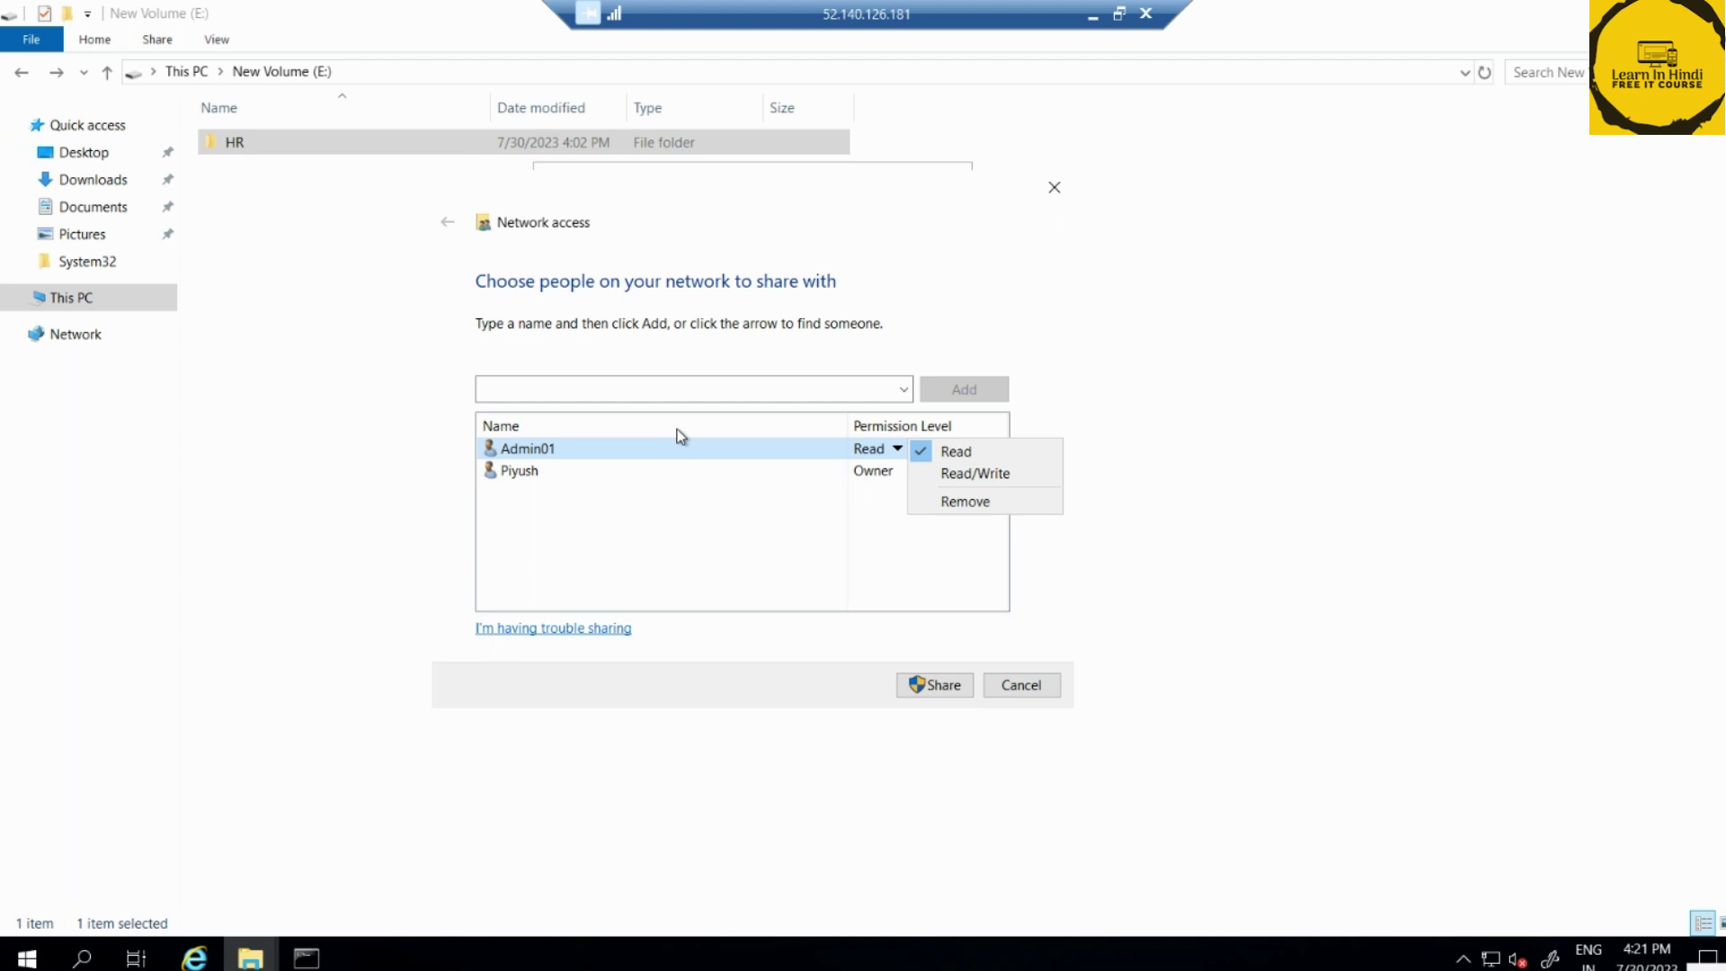
Step: After a failed 'group admin' lookup, resolve 'administra' to Administrators and add it to the share list
{"action": "left_click", "coordinate": [869, 389]}
{"action": "left_click", "coordinate": [904, 393]}
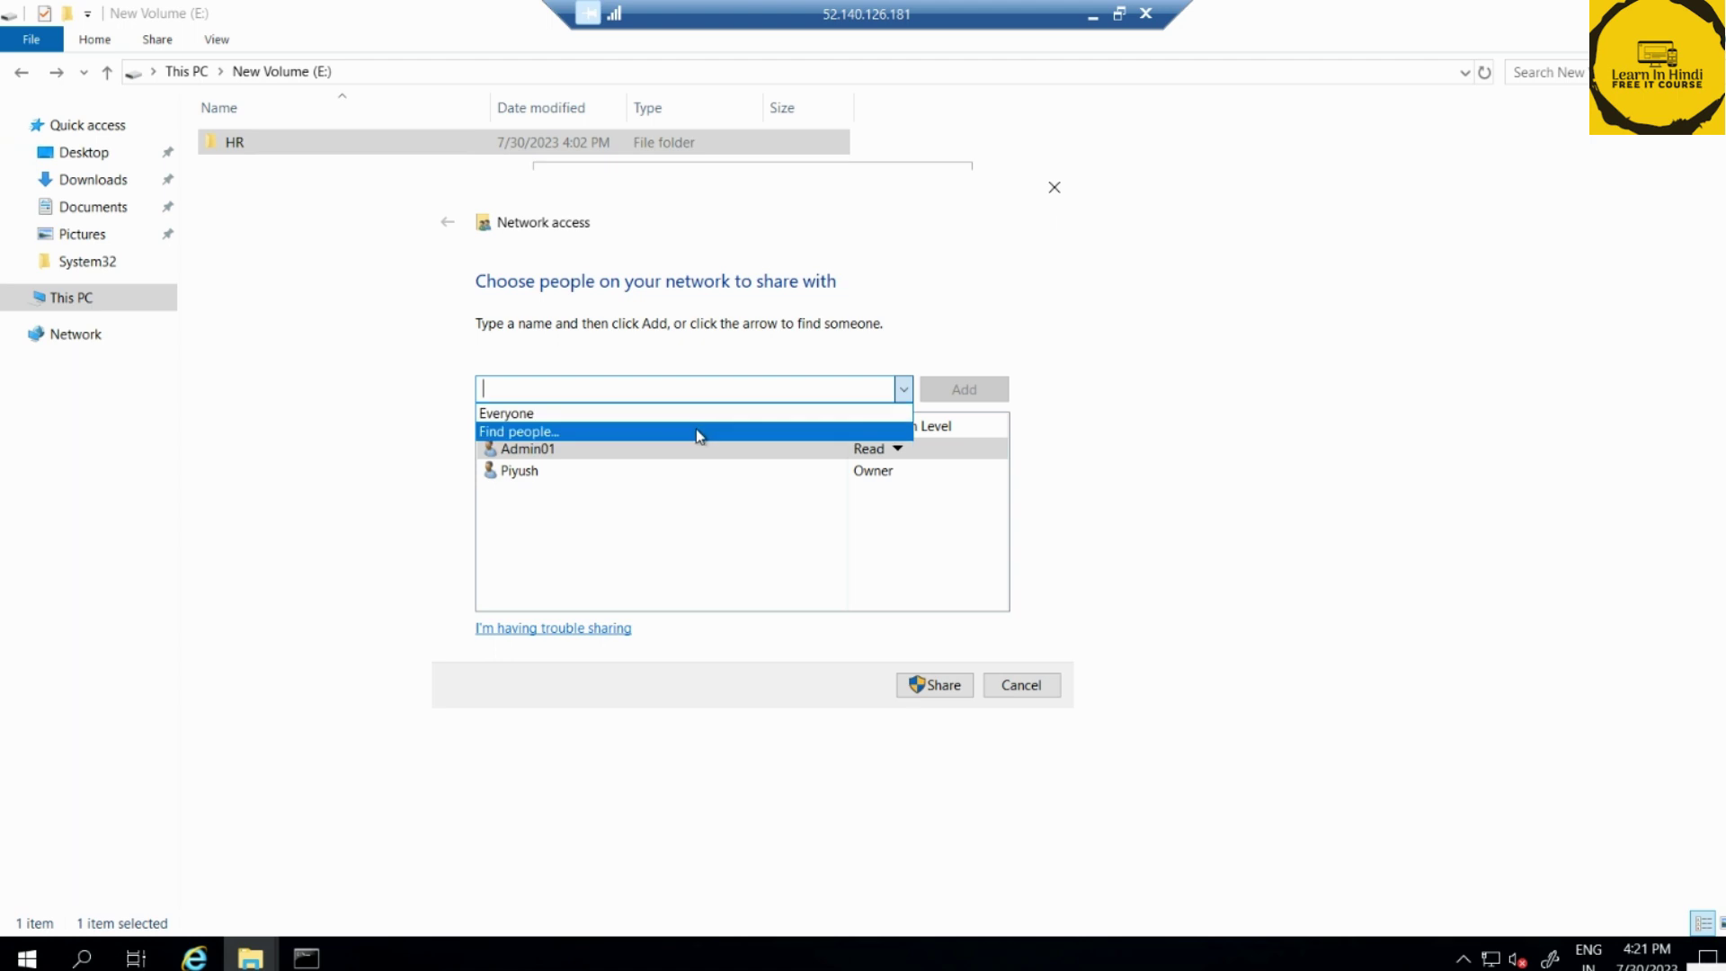
{"action": "left_click", "coordinate": [700, 435]}
{"action": "type", "text": "adm"}
{"action": "key", "text": "BackSpace"}
{"action": "key", "text": "BackSpace"}
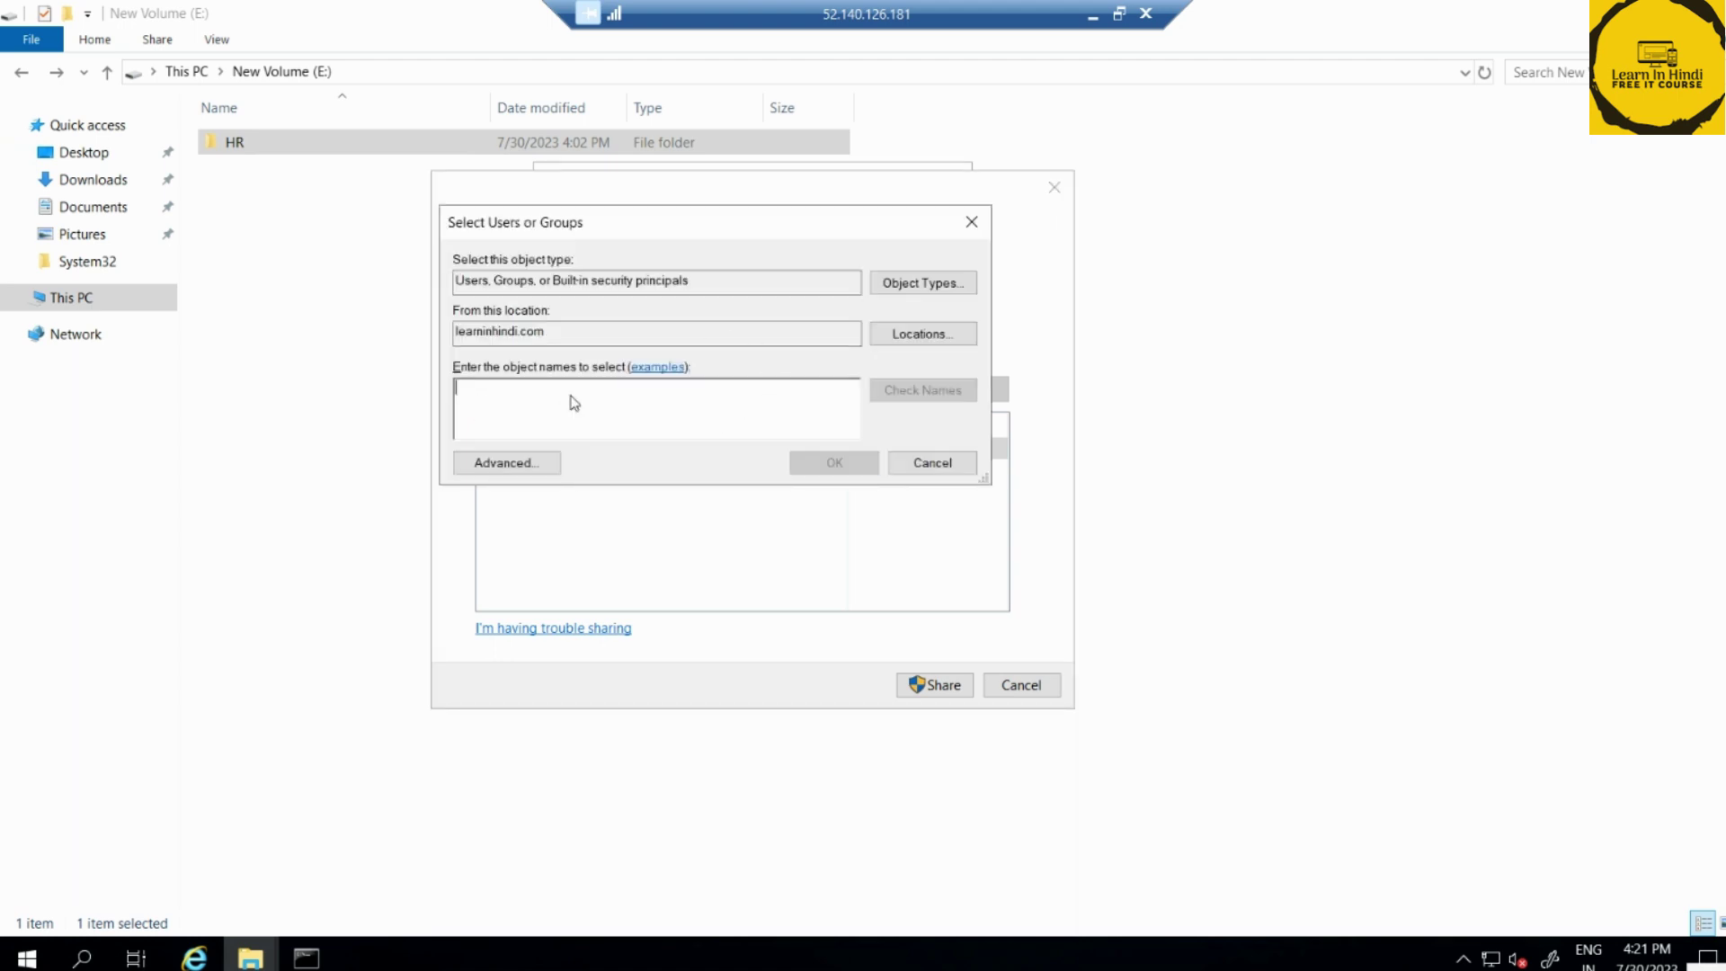
{"action": "type", "text": "group admin"}
{"action": "key", "text": "Return"}
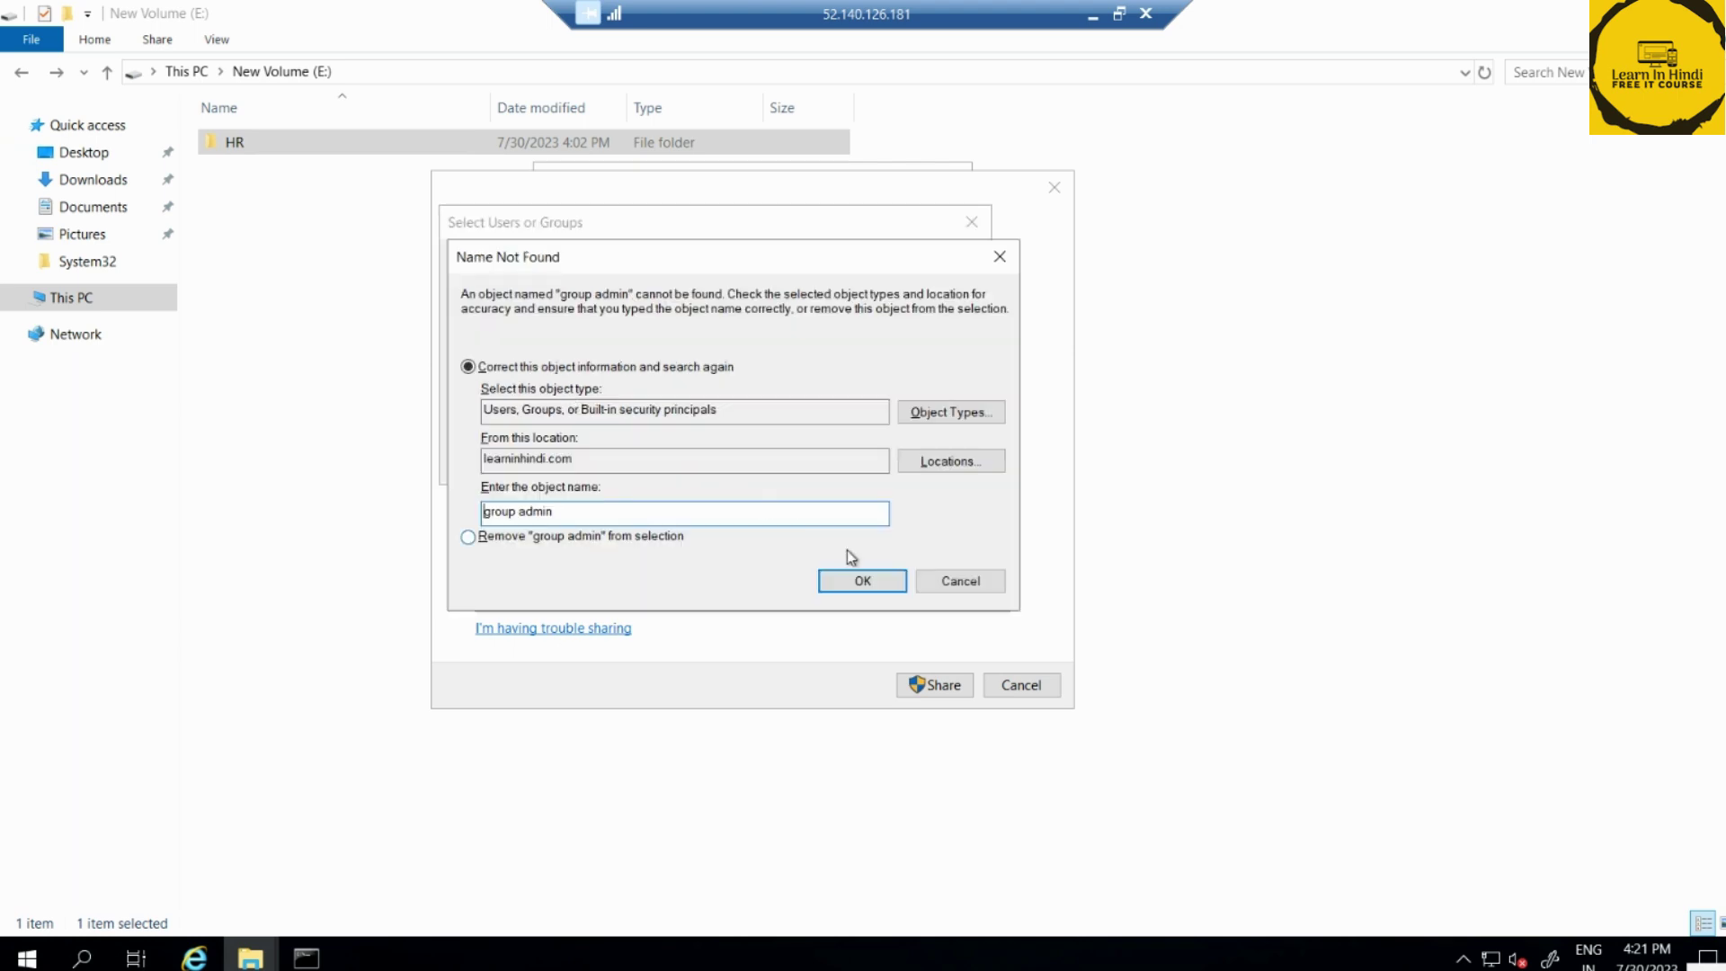
{"action": "left_click", "coordinate": [940, 582]}
{"action": "left_click_drag", "start_coordinate": [554, 389], "coordinate": [237, 387]}
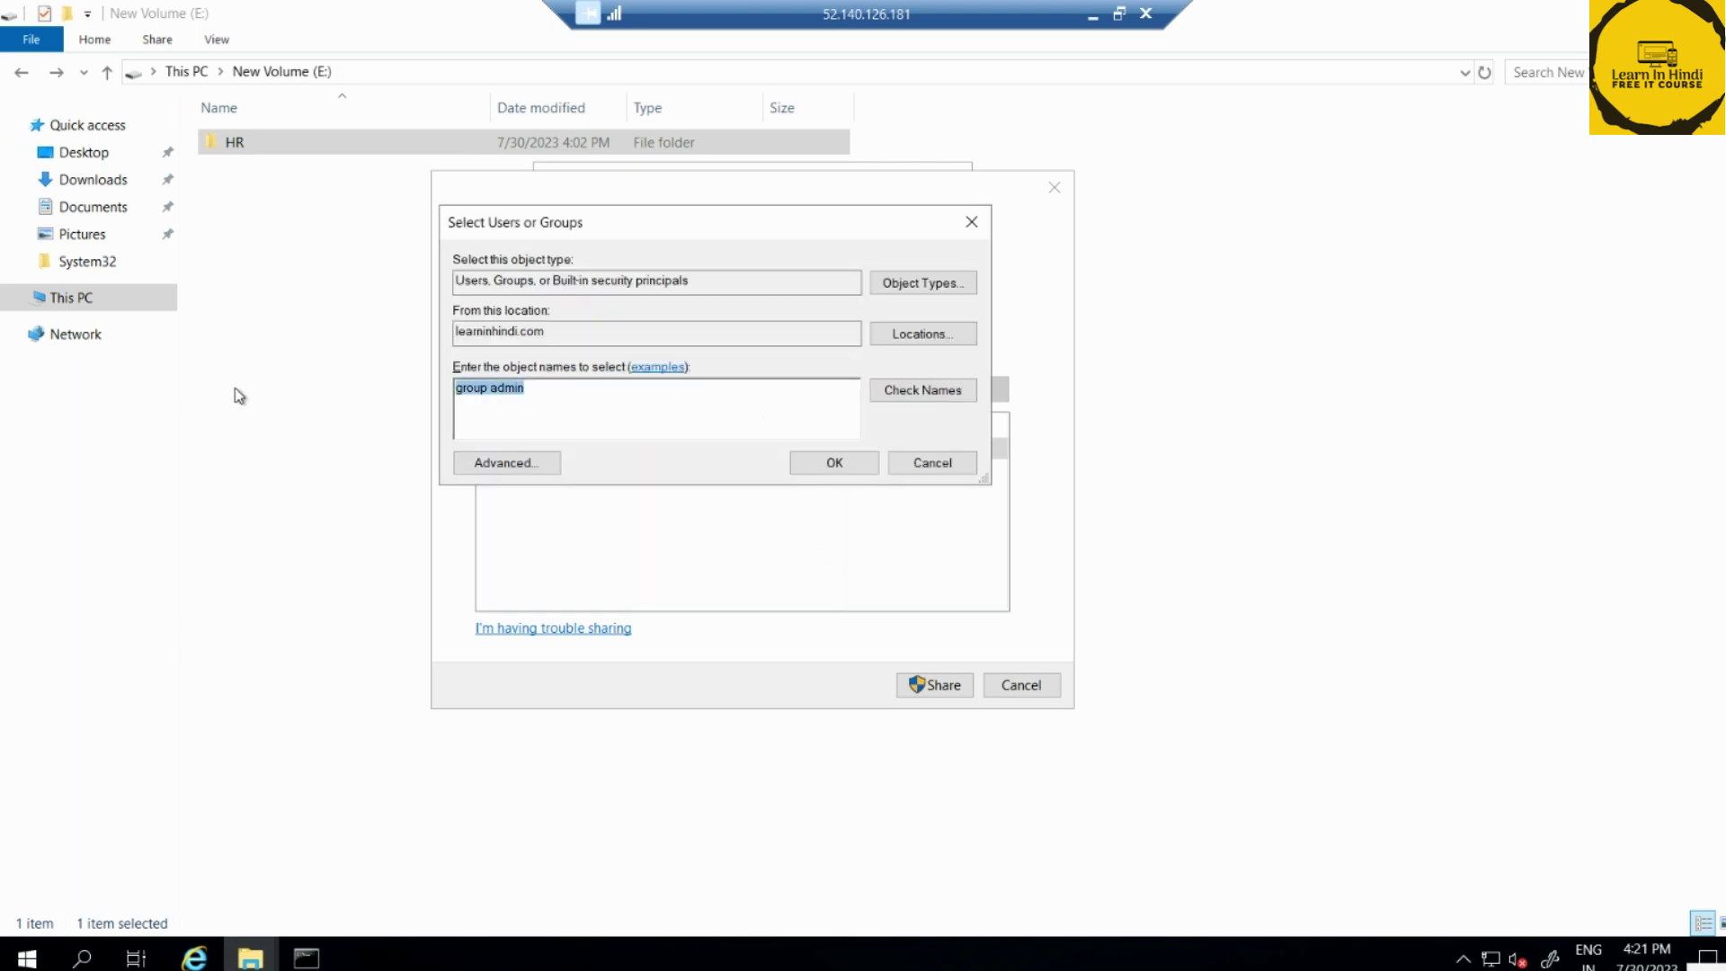
{"action": "key", "text": "BackSpace"}
{"action": "type", "text": "administra"}
{"action": "left_click", "coordinate": [926, 395]}
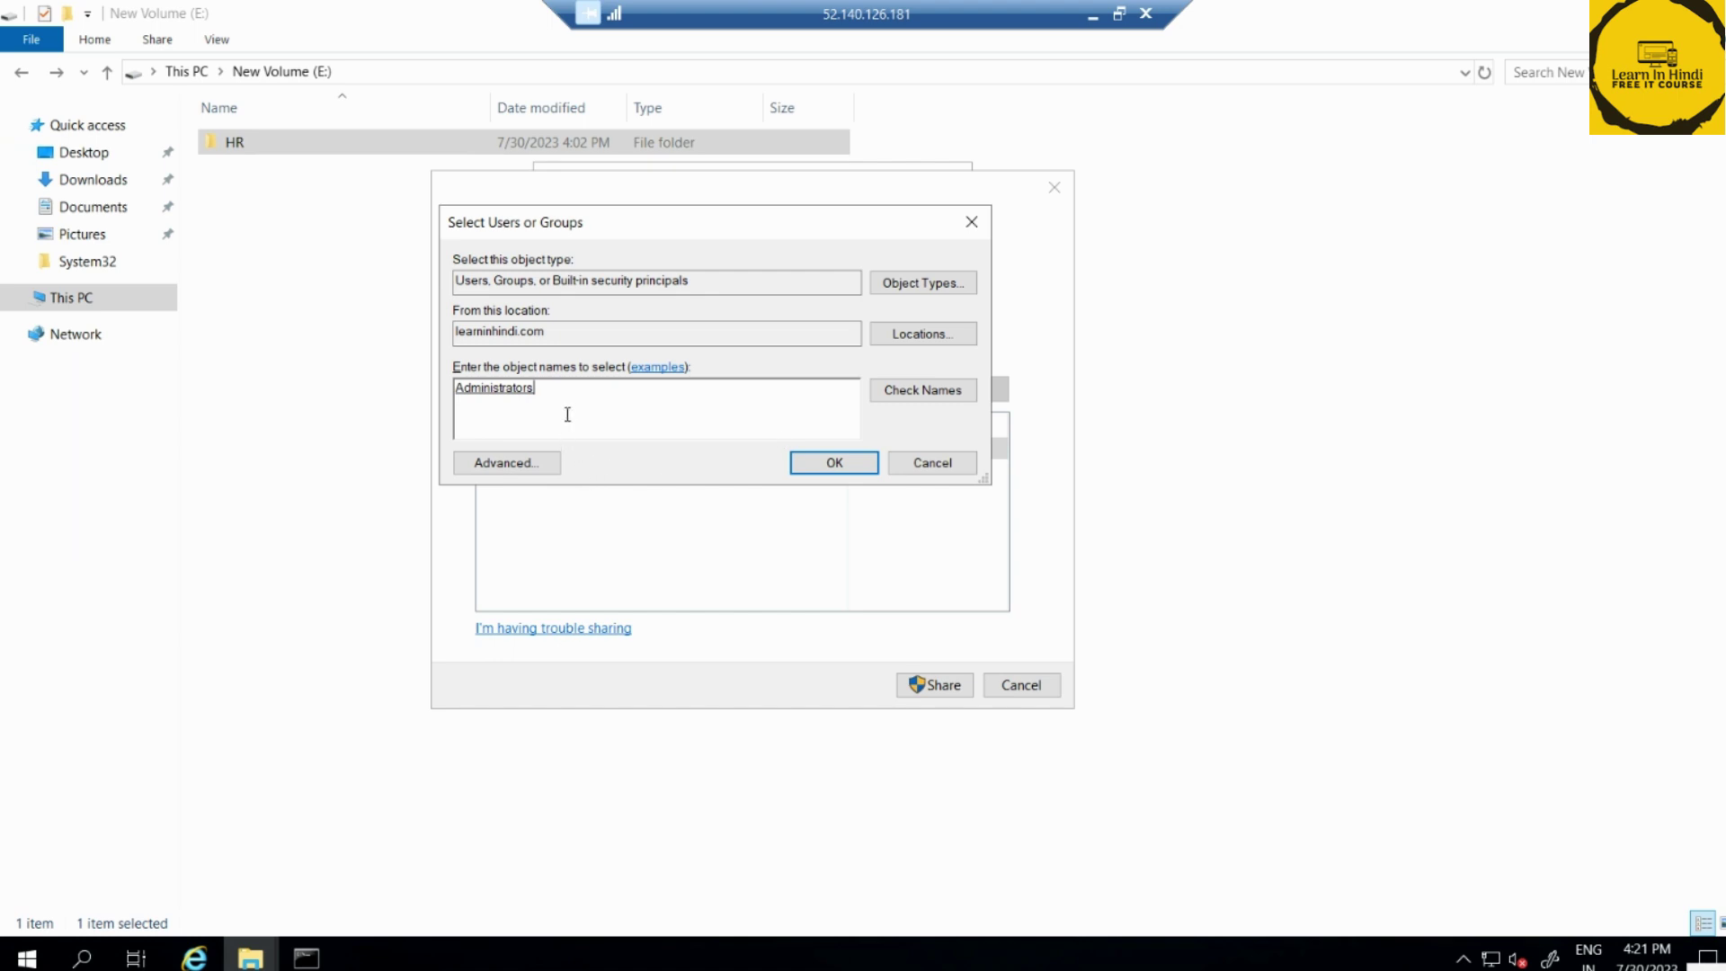
{"action": "left_click", "coordinate": [858, 467]}
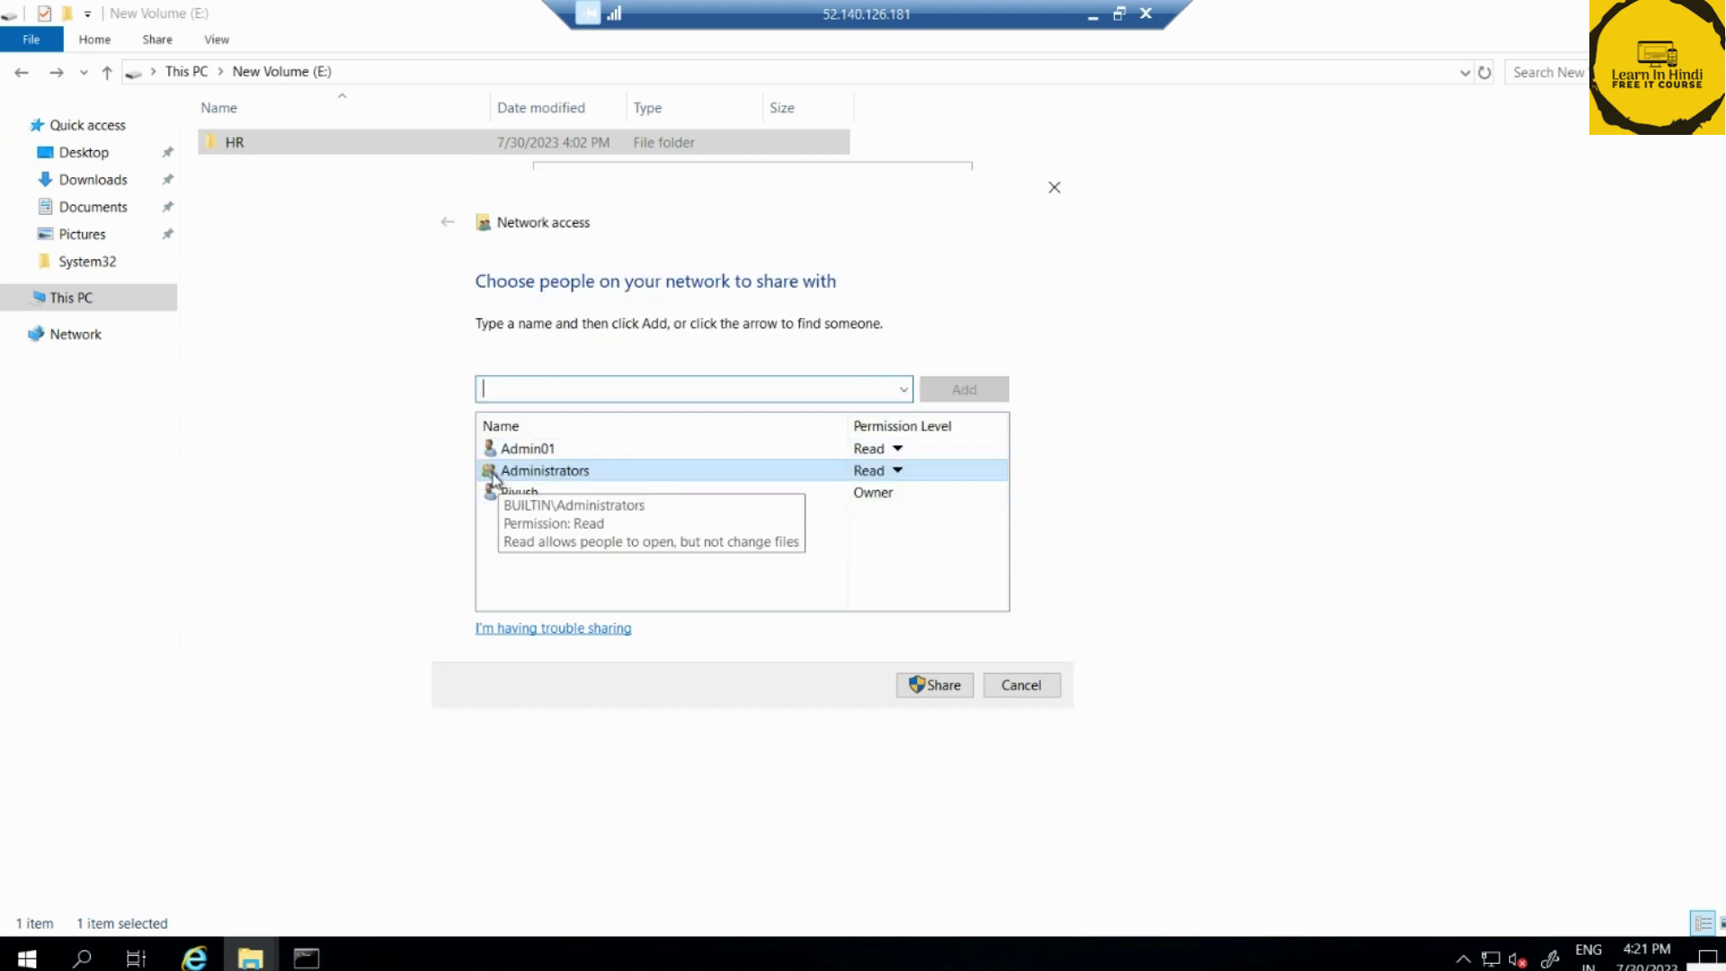
Step: Leave Administrators at Read and cancel the Network access wizard
{"action": "left_click", "coordinate": [897, 472]}
{"action": "left_click", "coordinate": [1038, 692]}
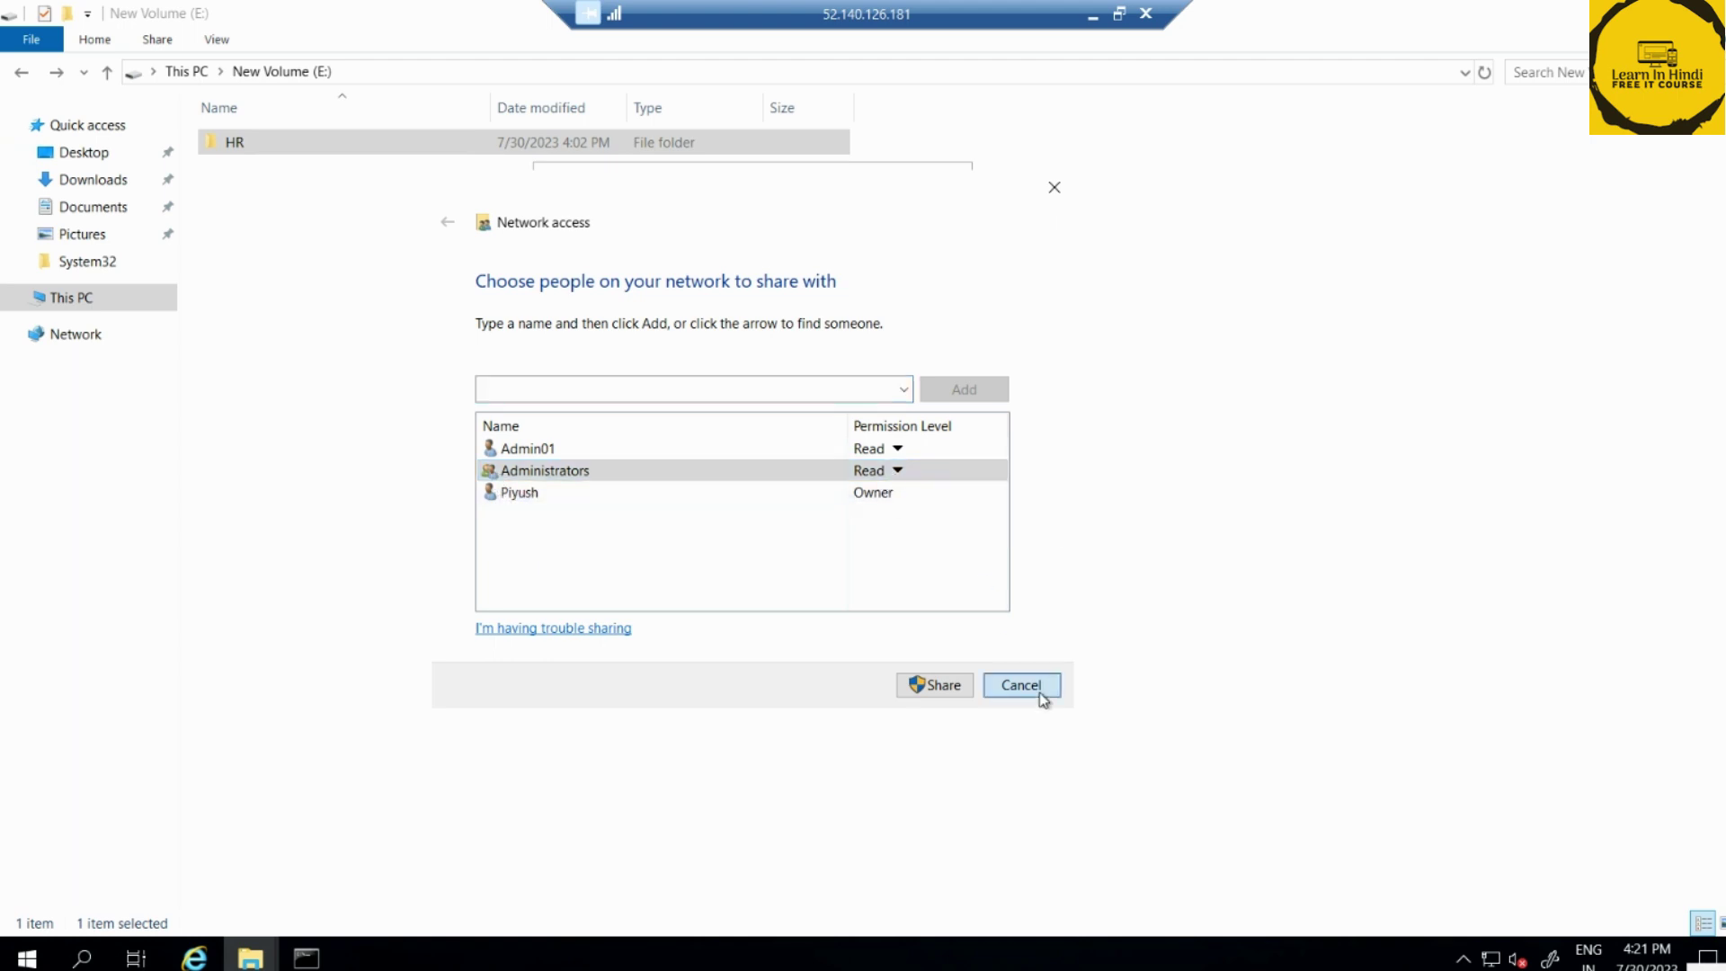
{"action": "left_click", "coordinate": [1039, 692]}
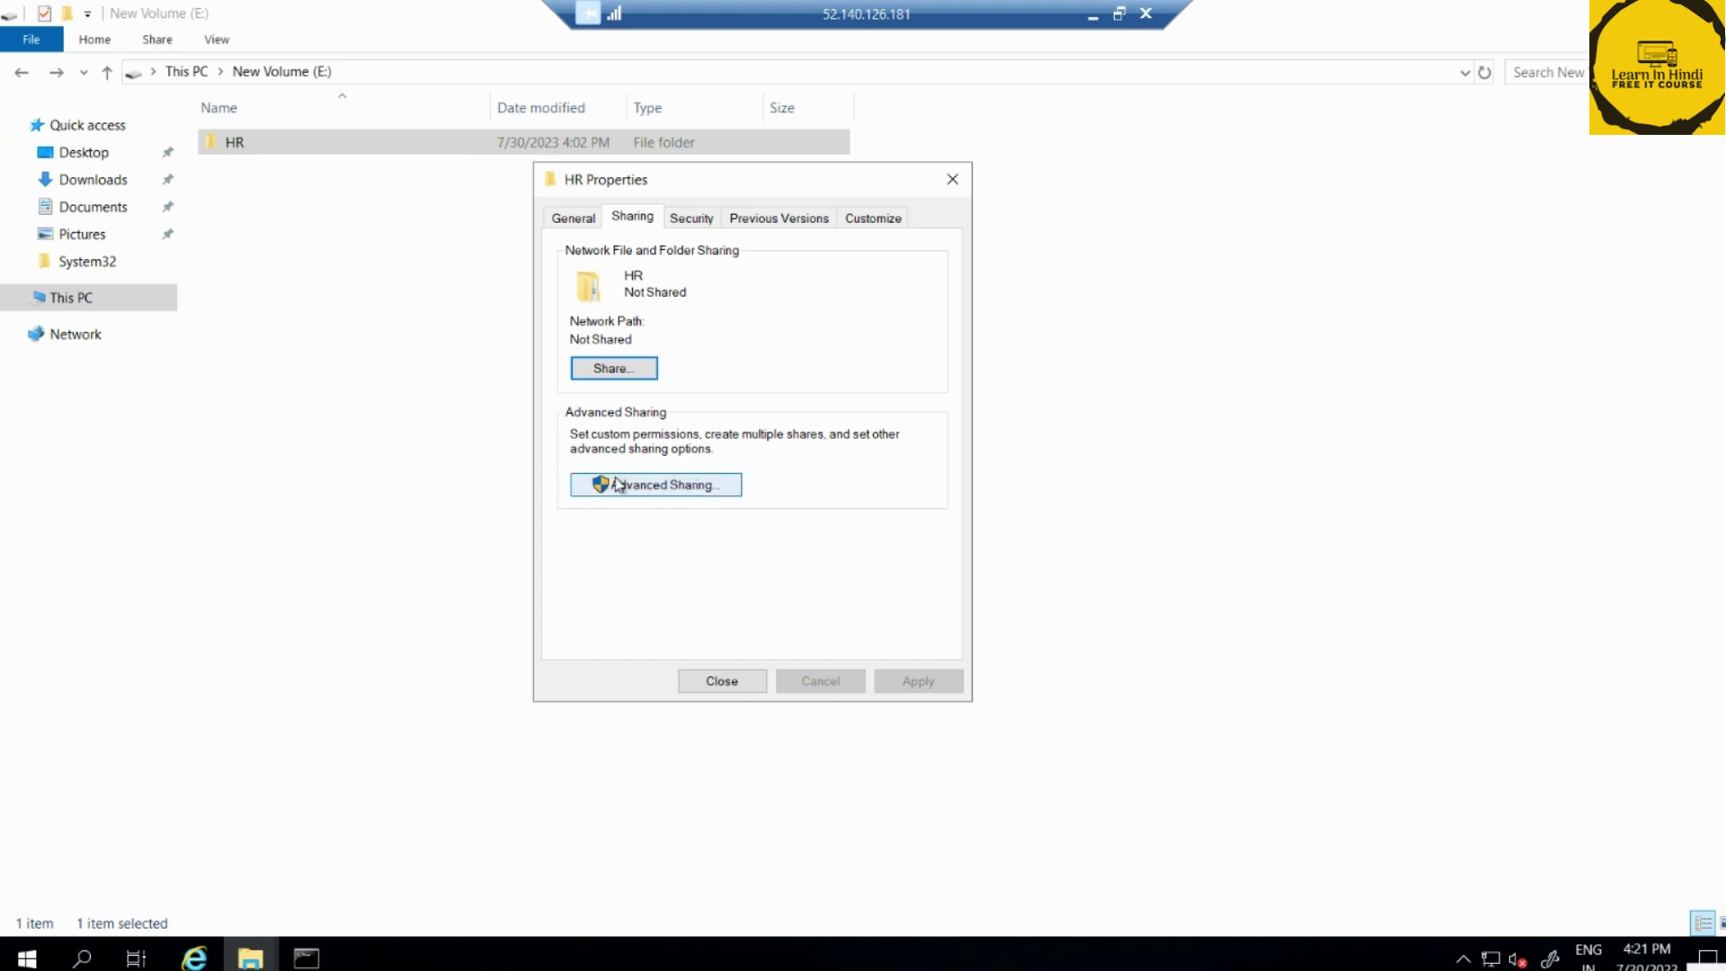
Step: Enable Share this folder with share name HR and a 77213-user limit
{"action": "left_click", "coordinate": [676, 483]}
{"action": "left_click_drag", "start_coordinate": [674, 207], "coordinate": [1383, 236]}
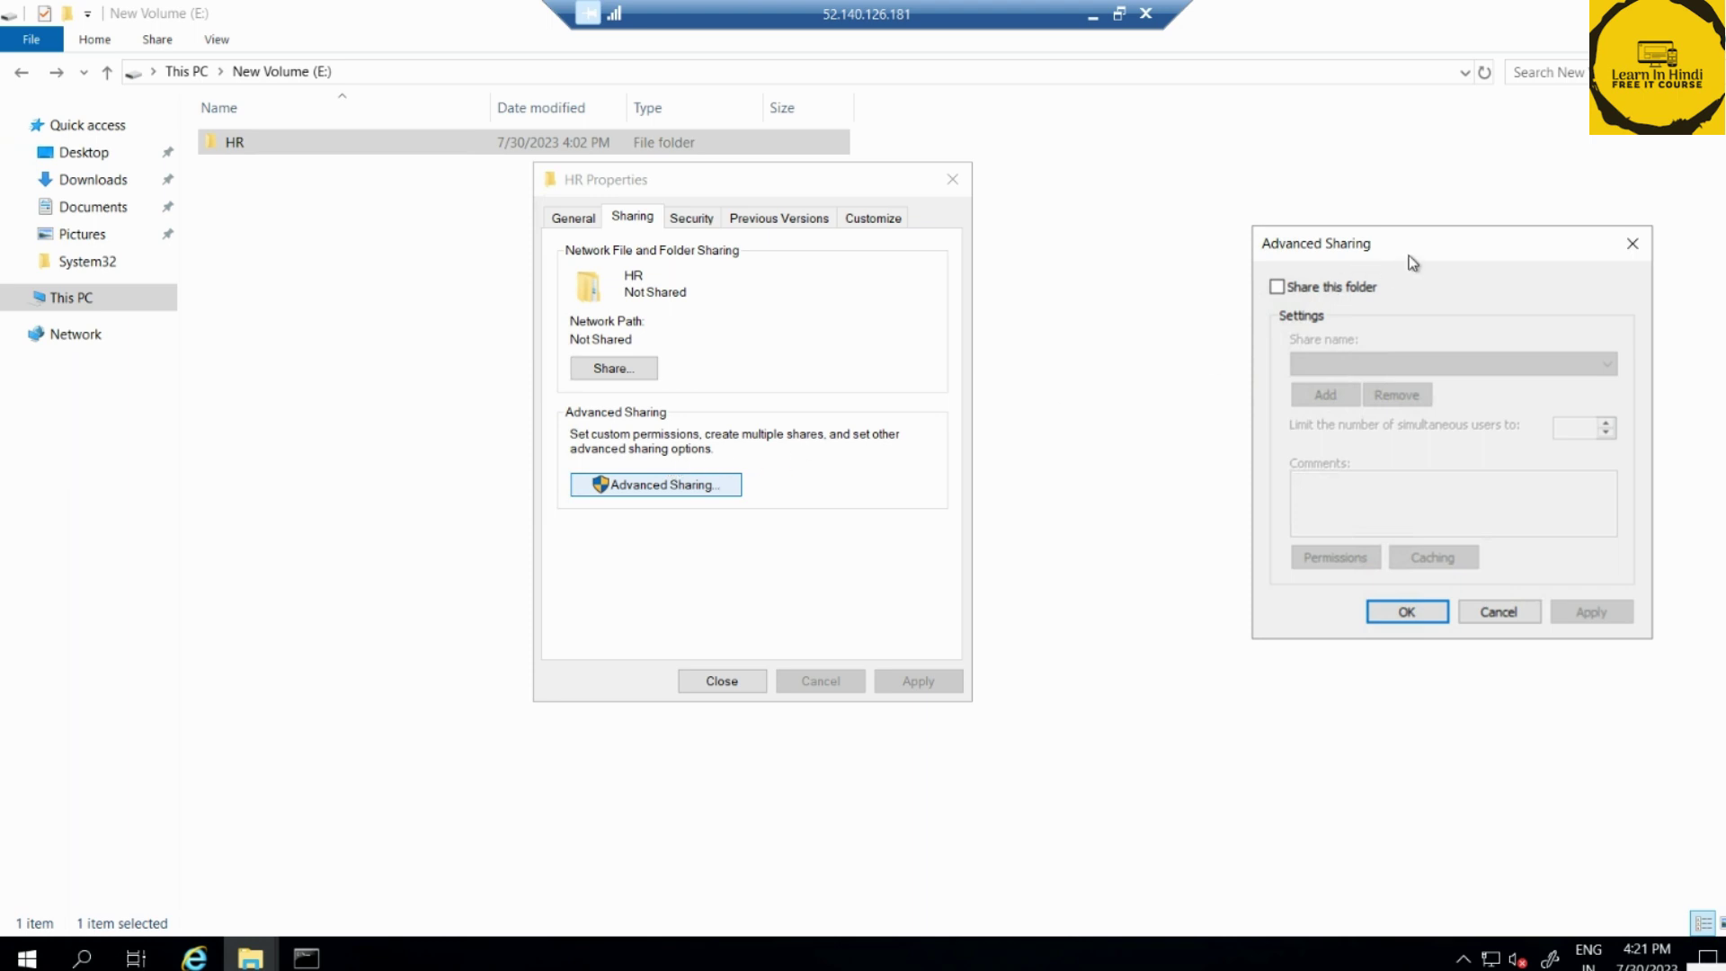
{"action": "left_click_drag", "start_coordinate": [1408, 256], "coordinate": [919, 226]}
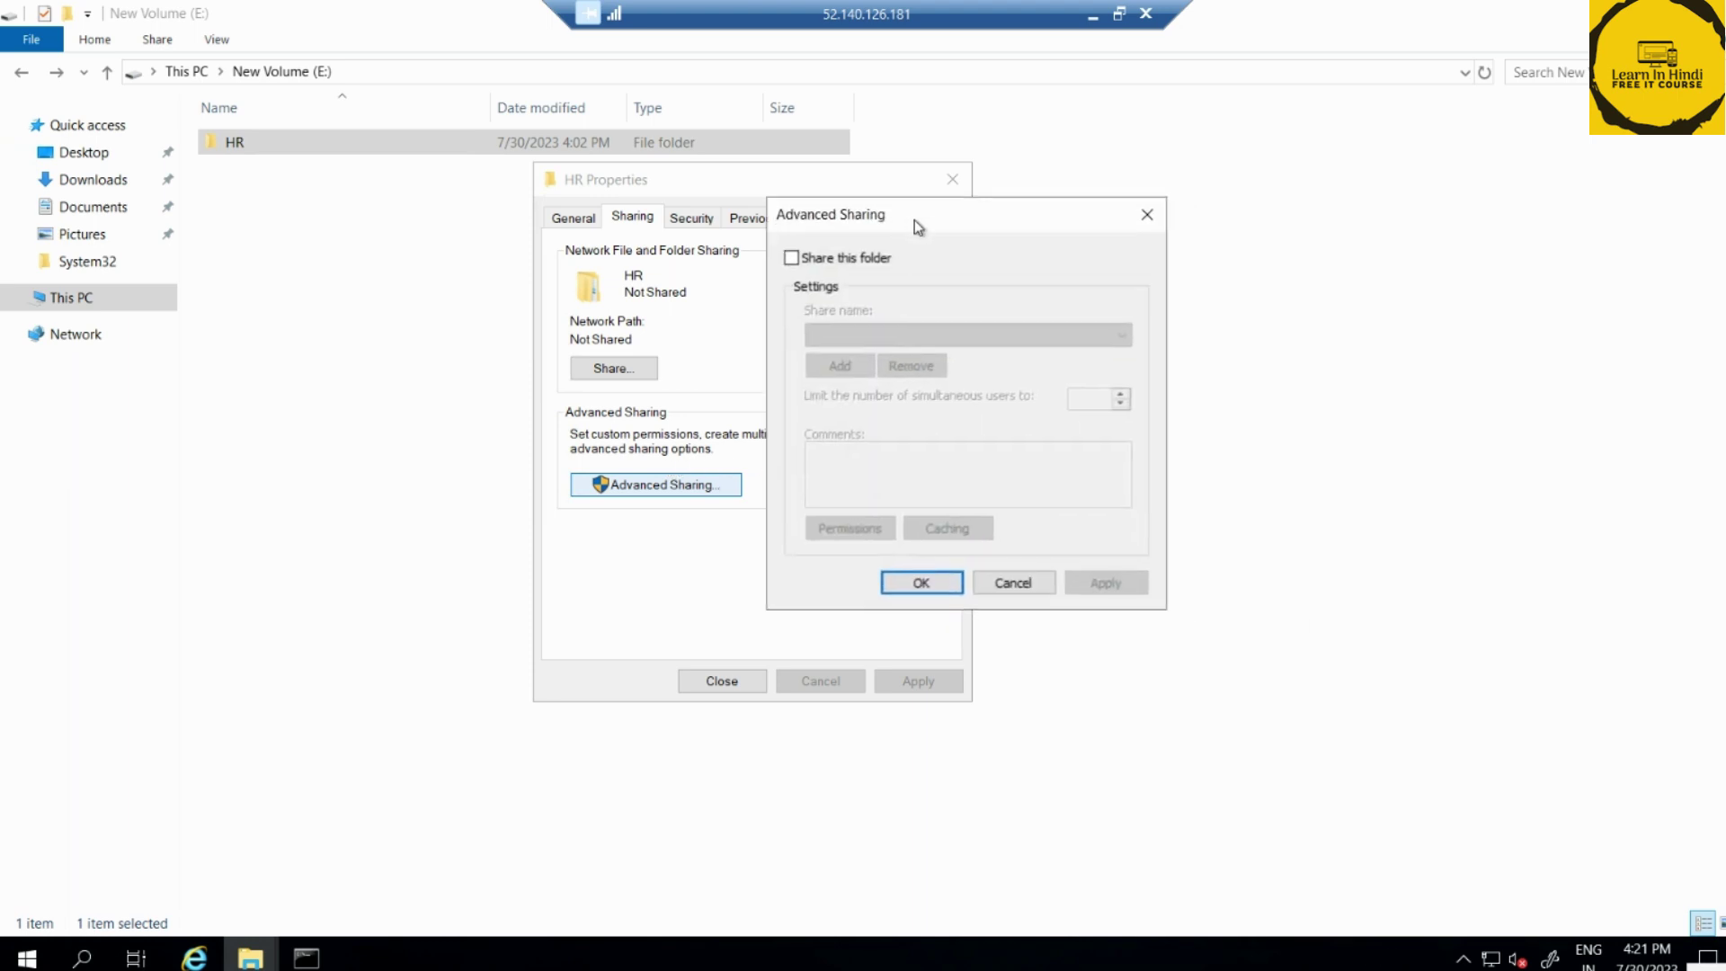
{"action": "left_click", "coordinate": [788, 256]}
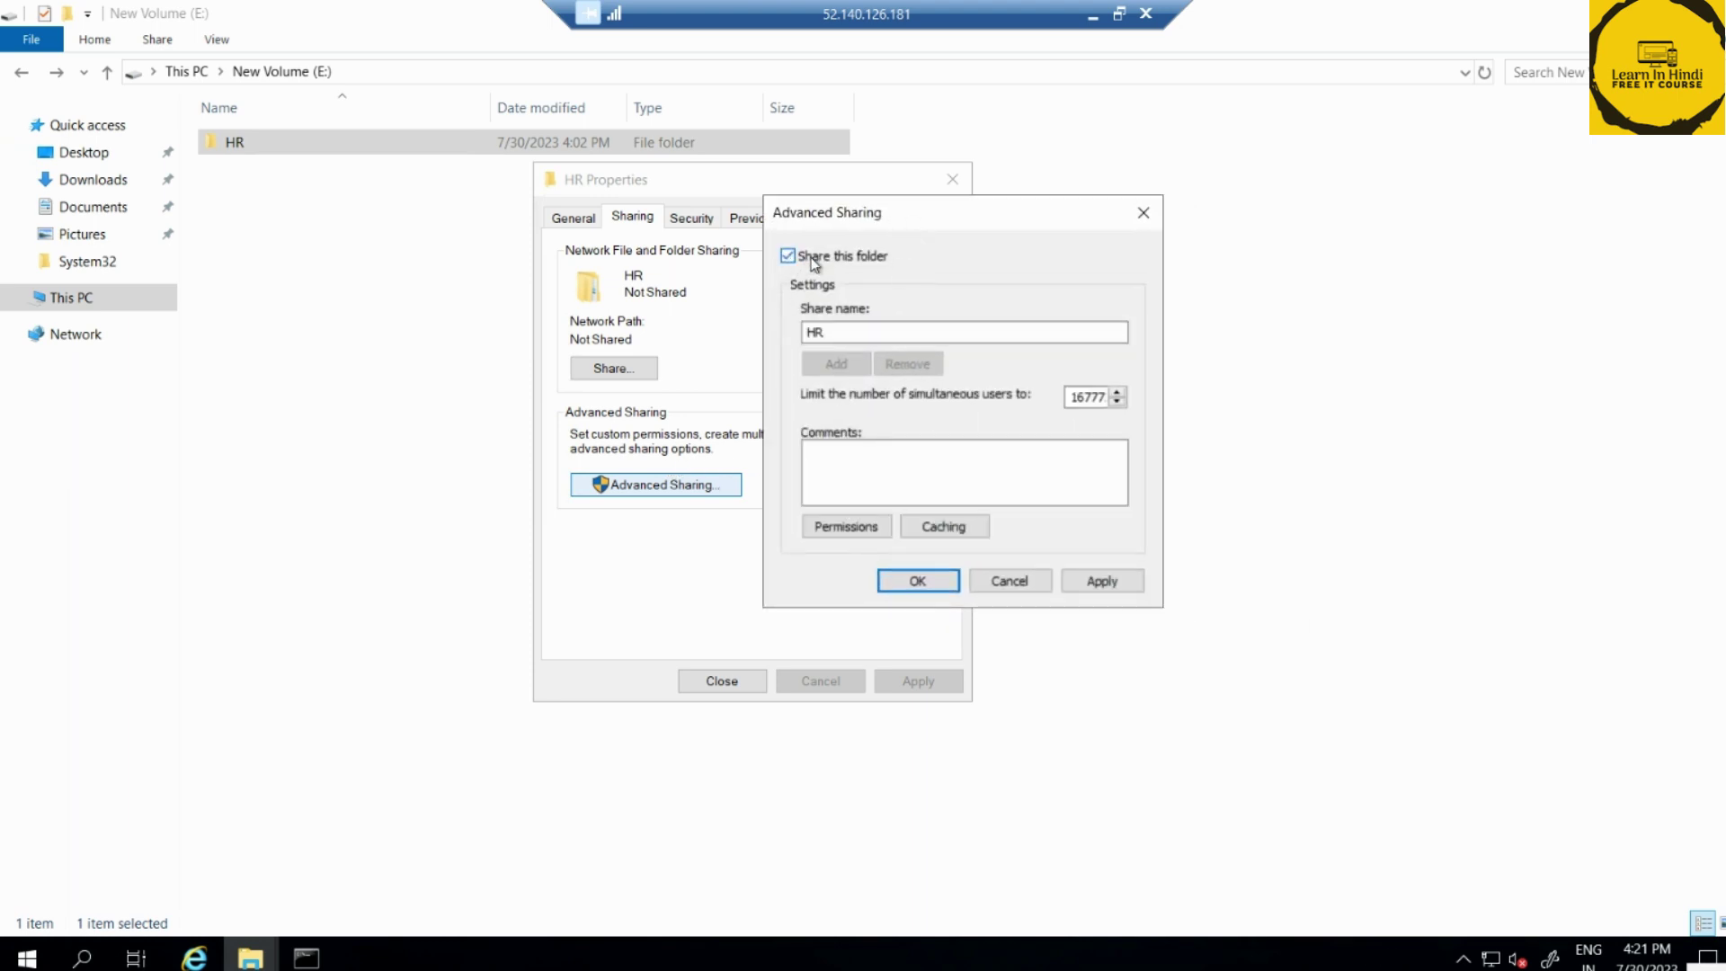
{"action": "left_click", "coordinate": [861, 331]}
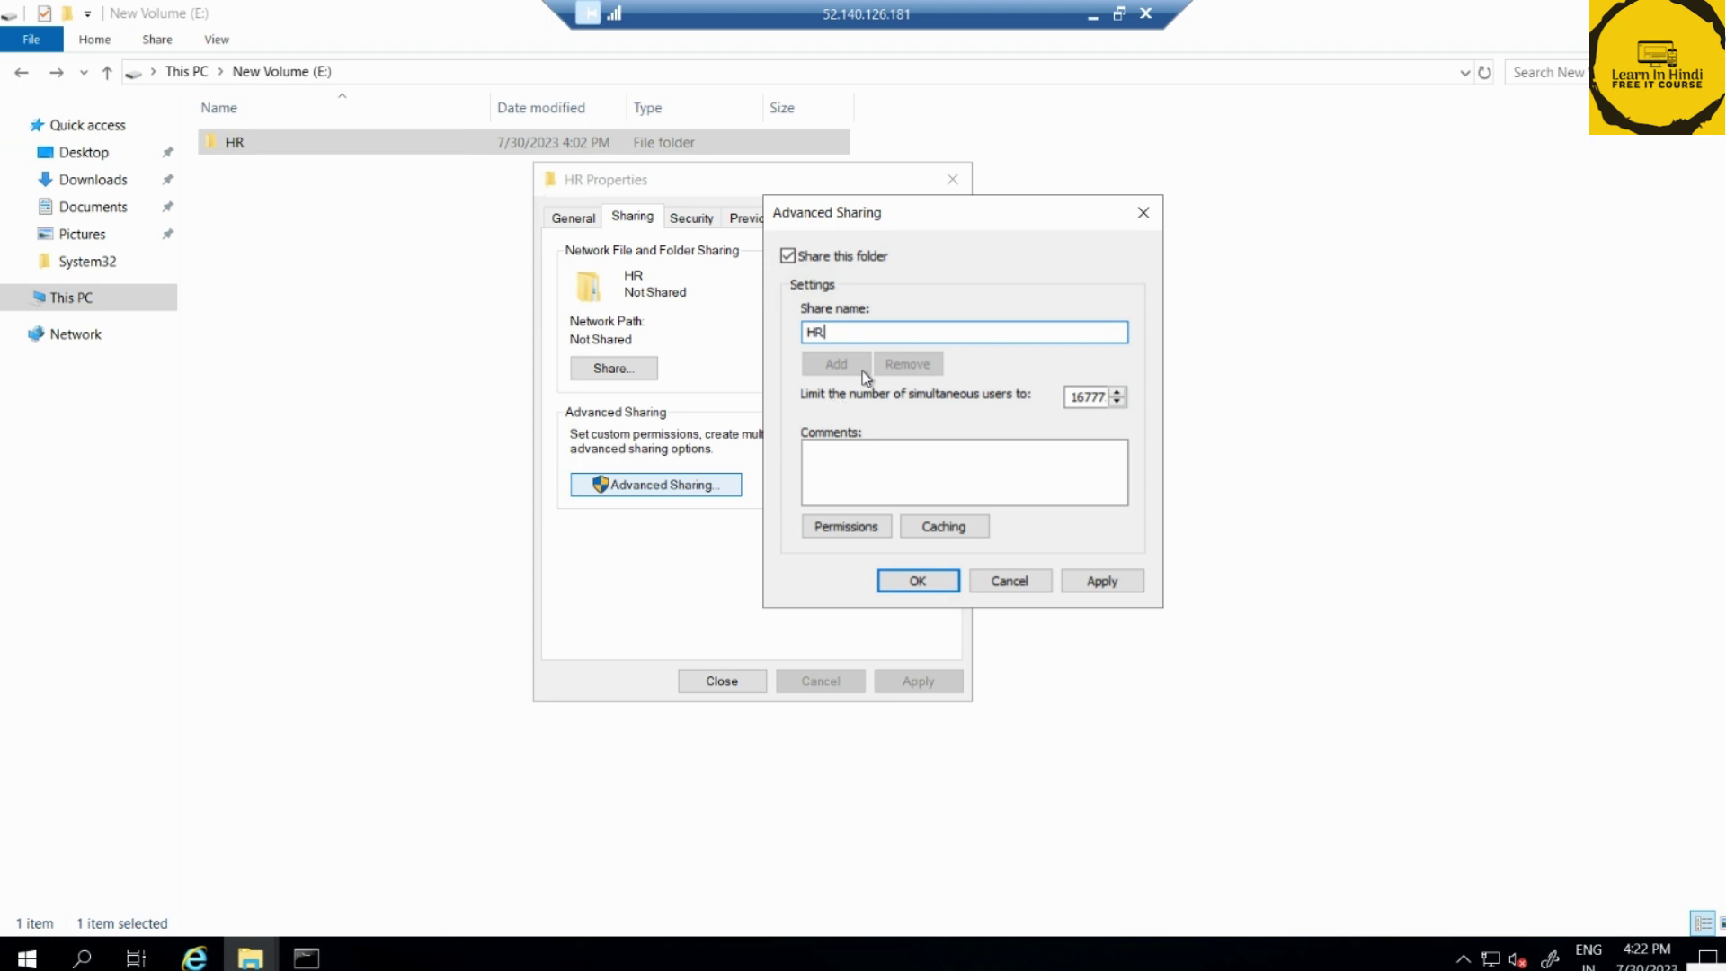
{"action": "left_click", "coordinate": [850, 458]}
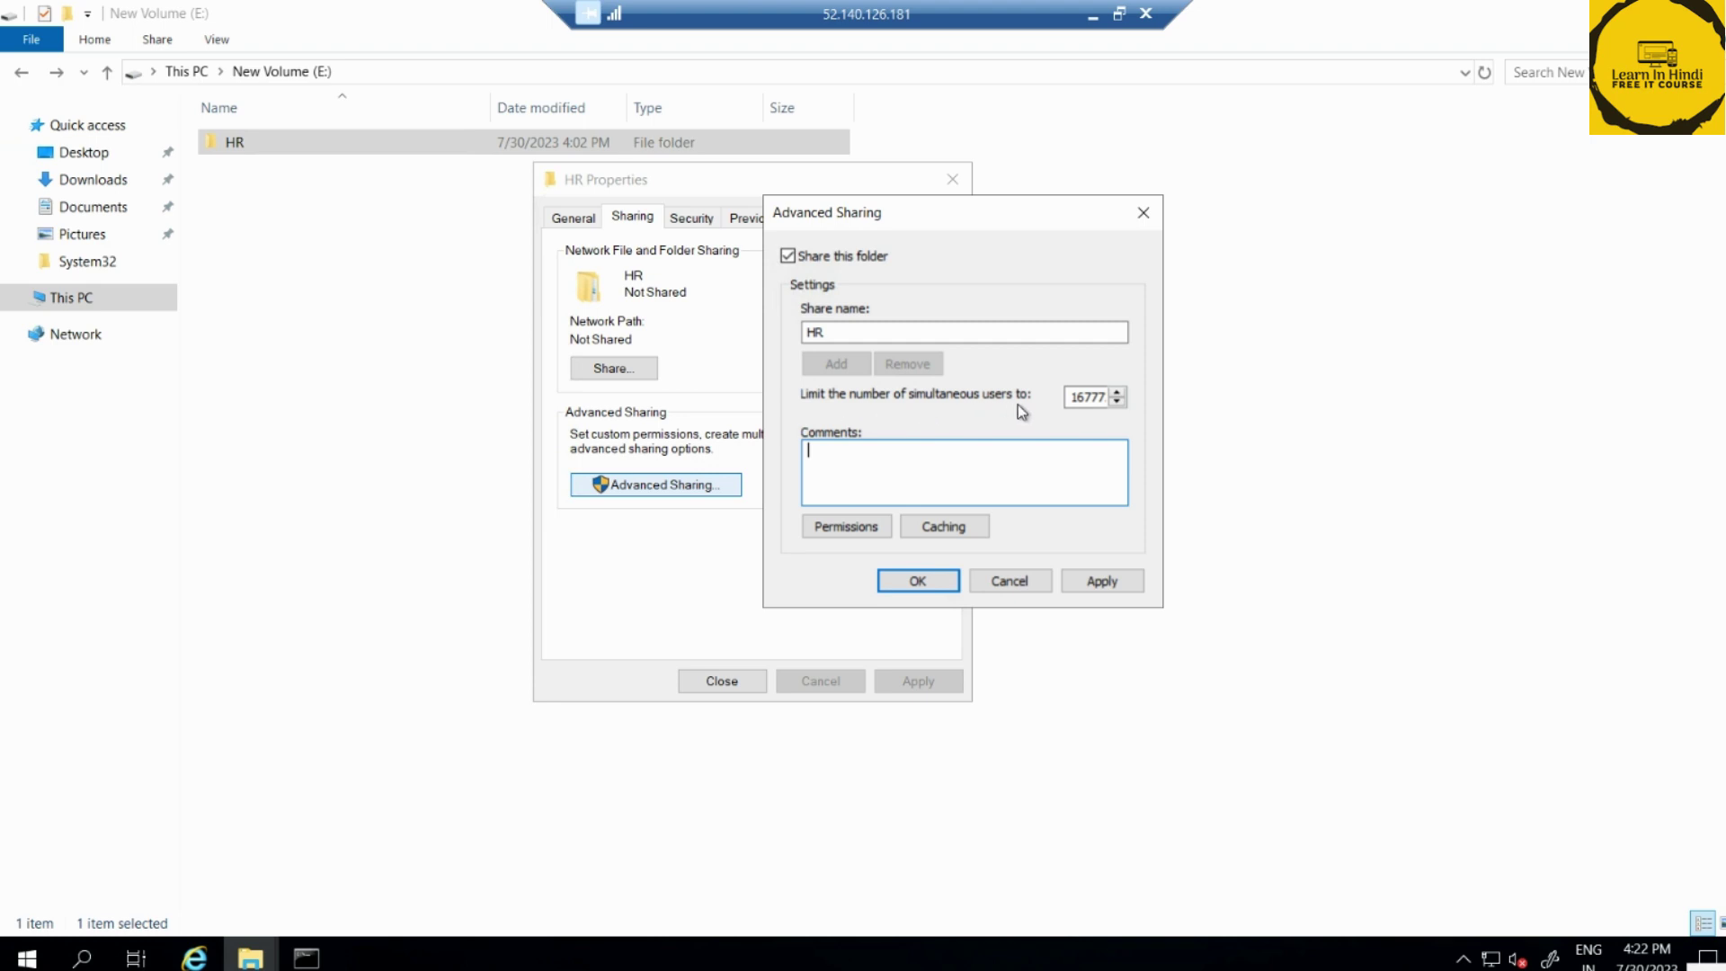
{"action": "left_click", "coordinate": [1117, 401]}
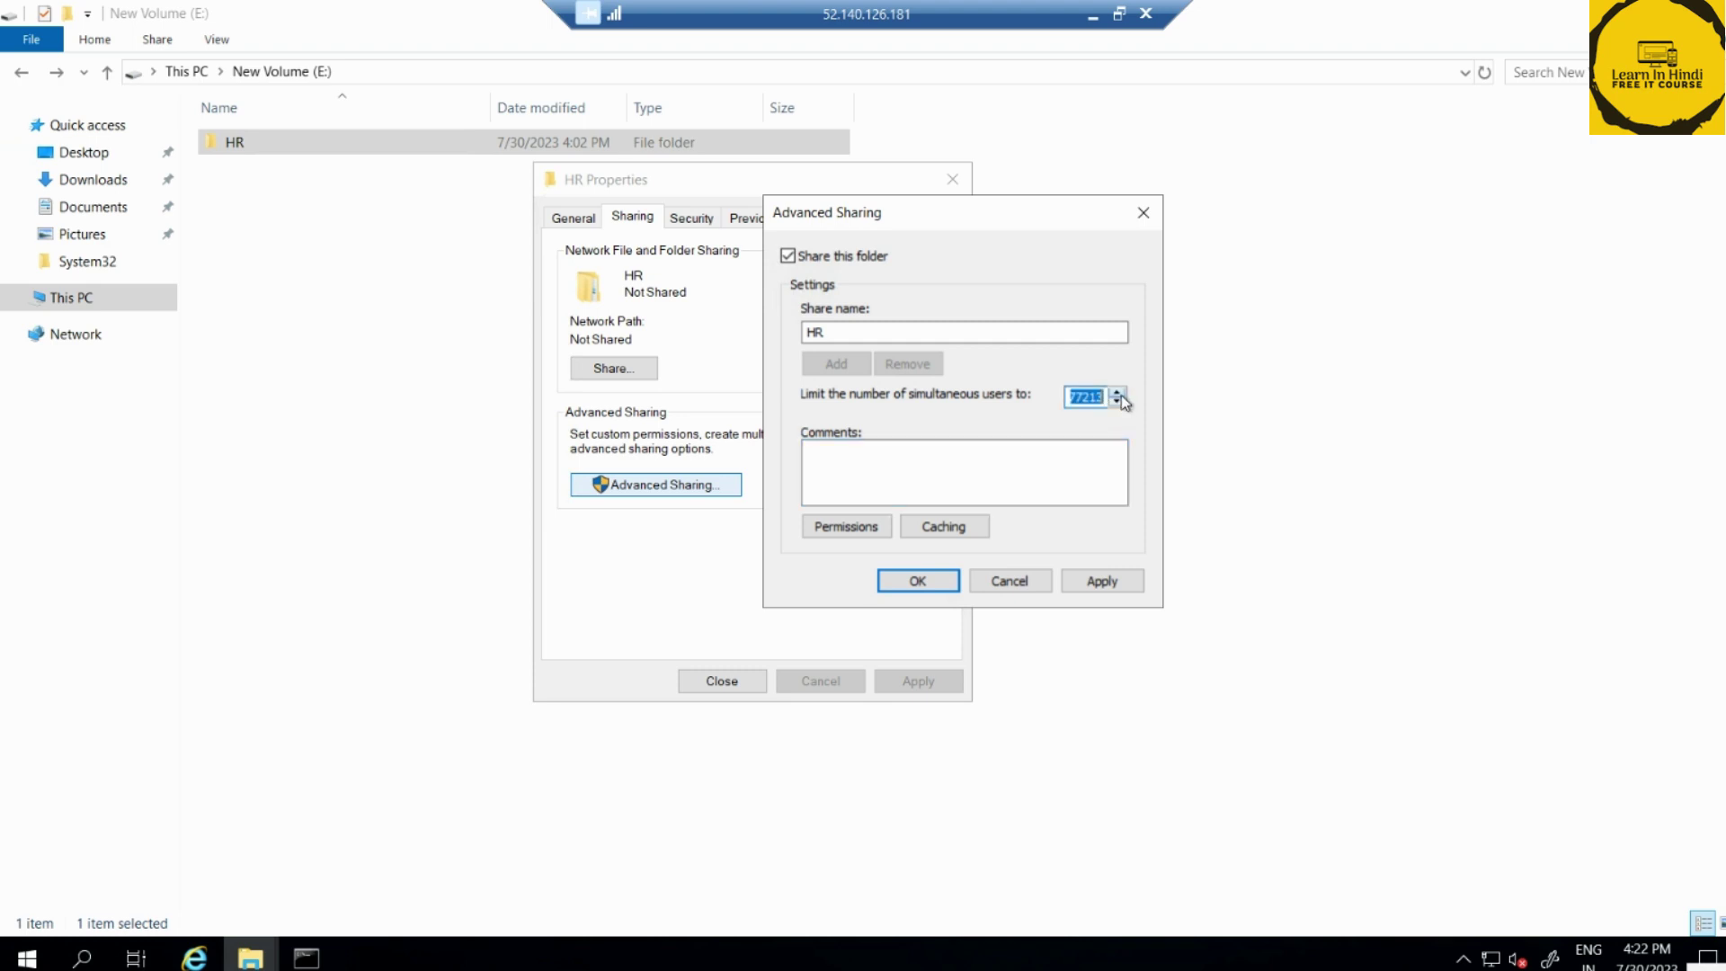
{"action": "left_click", "coordinate": [877, 495]}
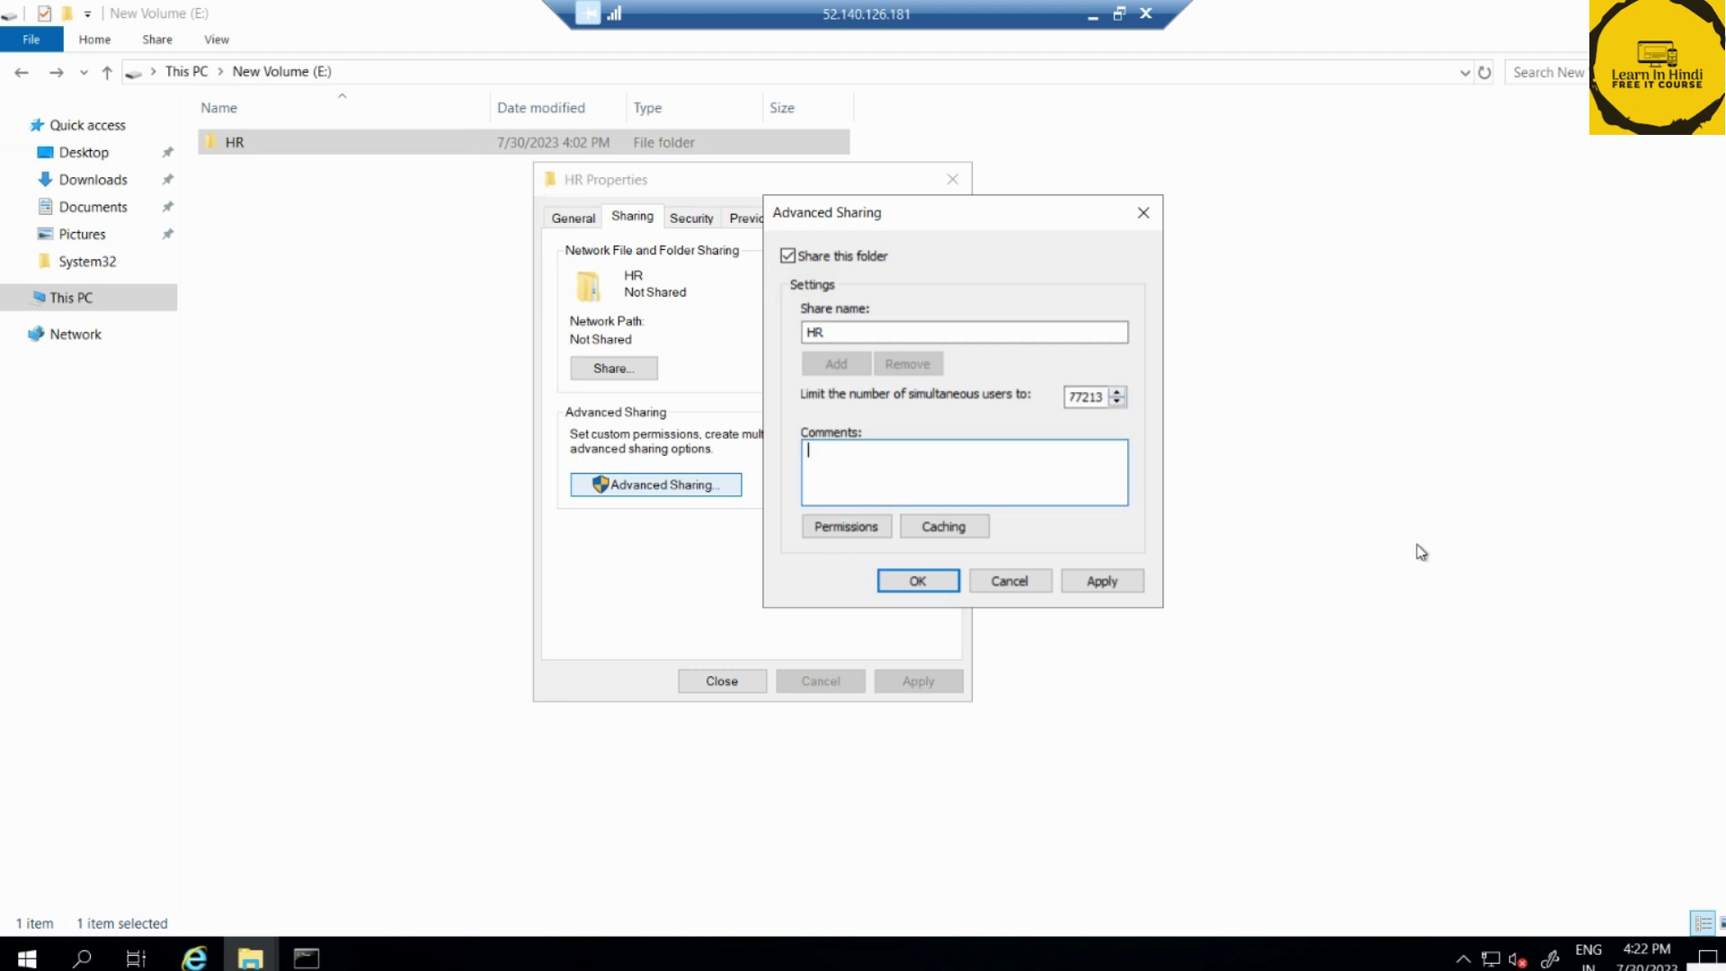
Step: Open HR's share permissions and start adding a user
{"action": "left_click", "coordinate": [837, 530]}
{"action": "left_click_drag", "start_coordinate": [976, 239], "coordinate": [1317, 238]}
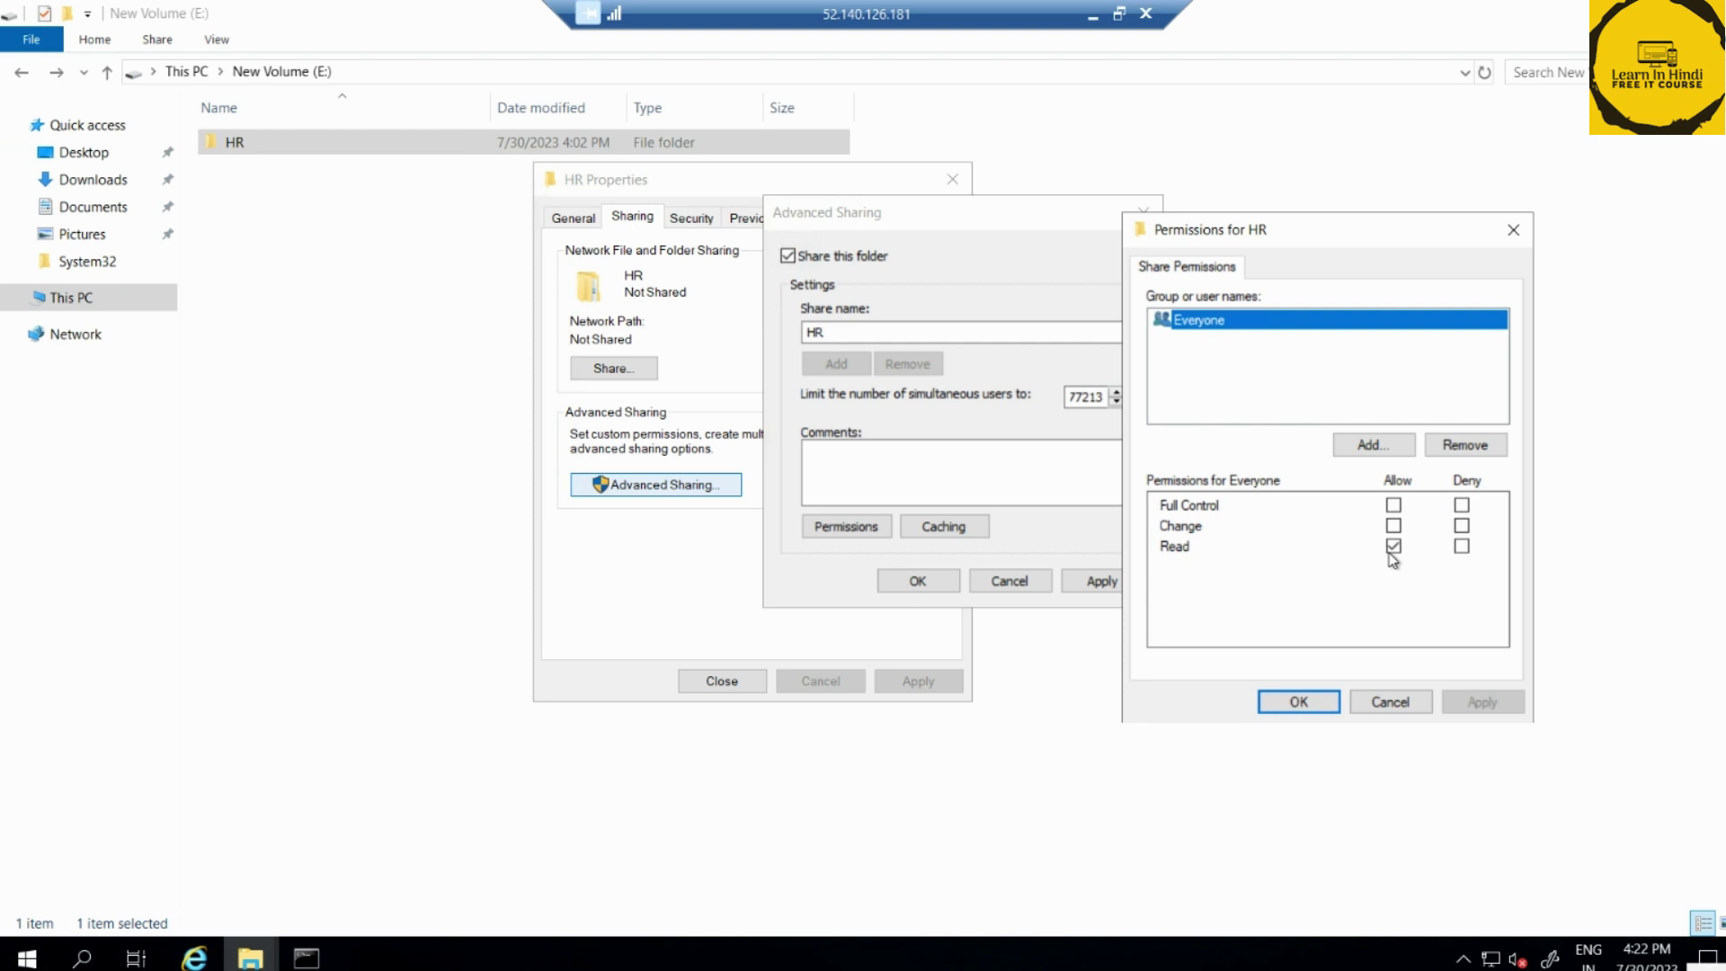
{"action": "left_click", "coordinate": [1373, 446]}
Step: Add Authenticated Users to HR's share permissions from the 'a' name matches and apply
{"action": "left_click", "coordinate": [1592, 509]}
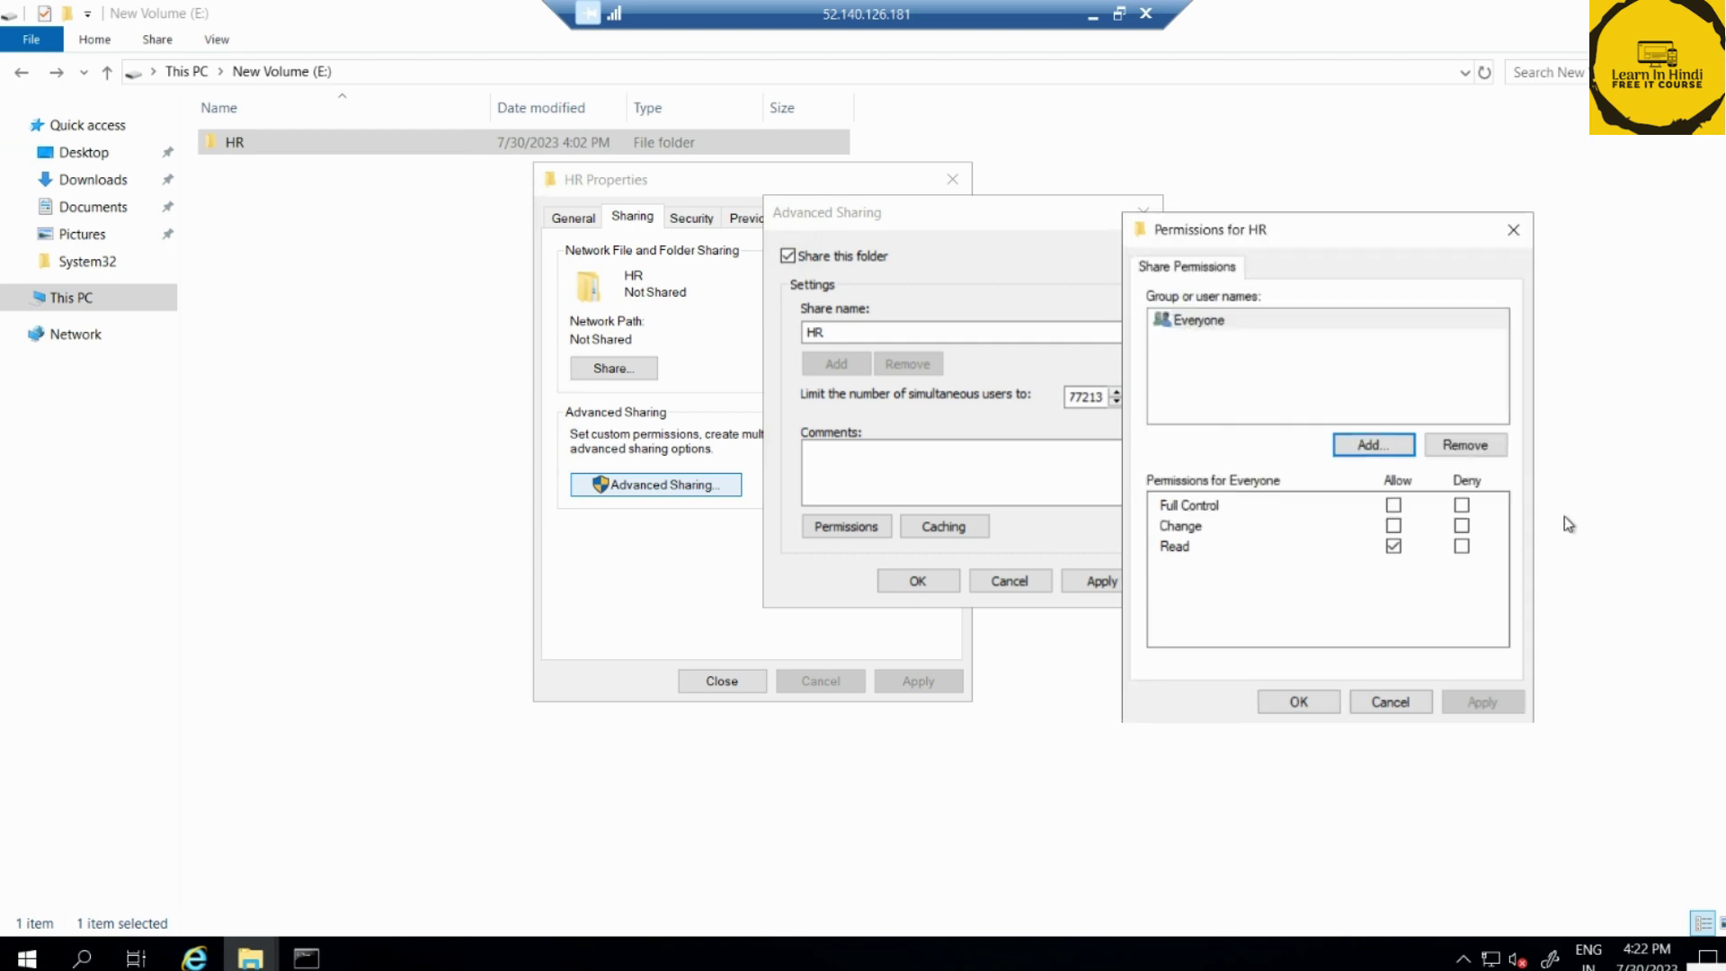
{"action": "left_click", "coordinate": [1352, 446]}
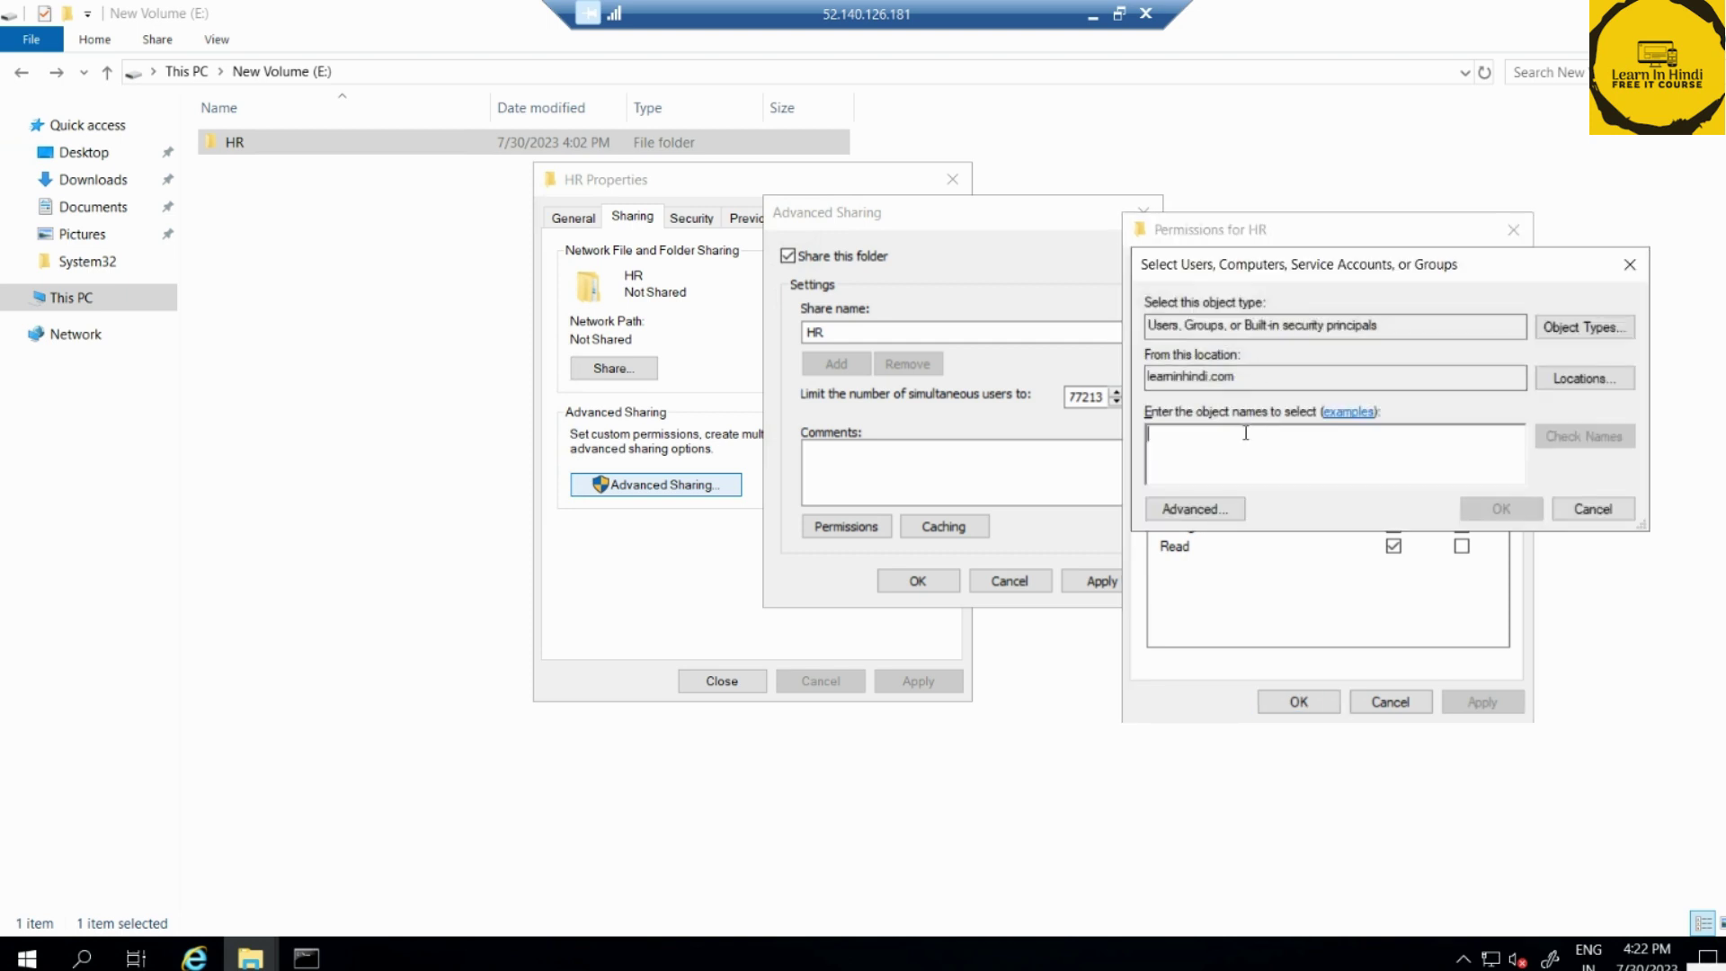
{"action": "type", "text": "authe"}
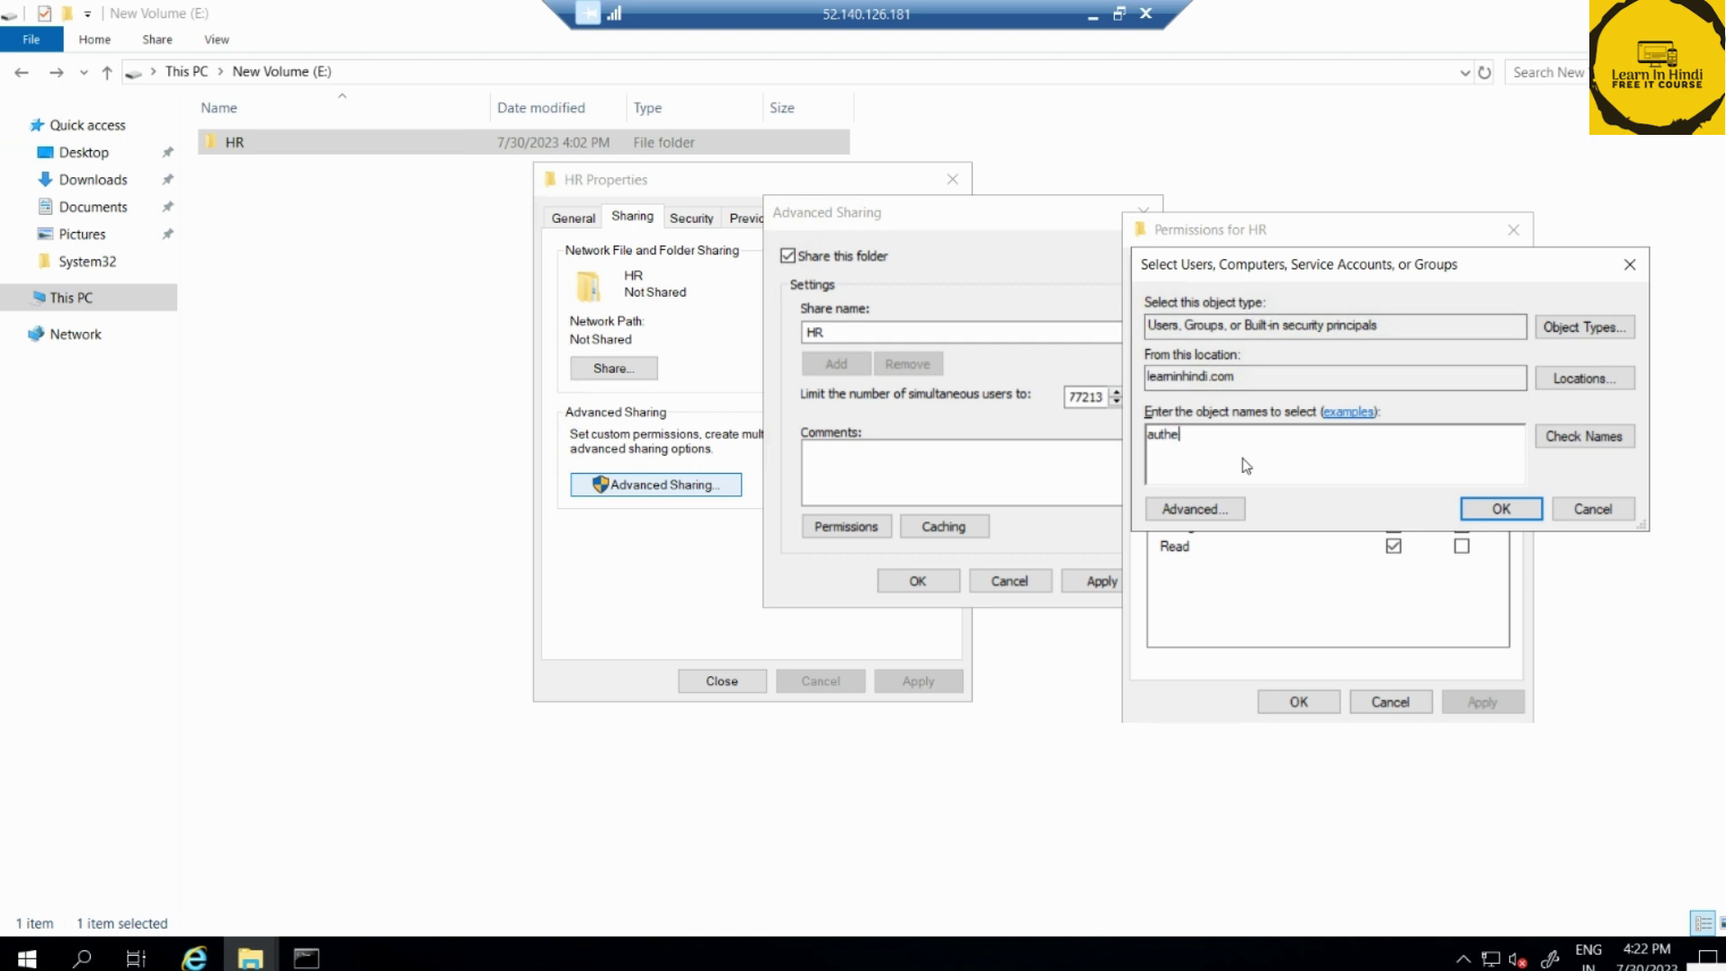
{"action": "left_click", "coordinate": [1604, 435]}
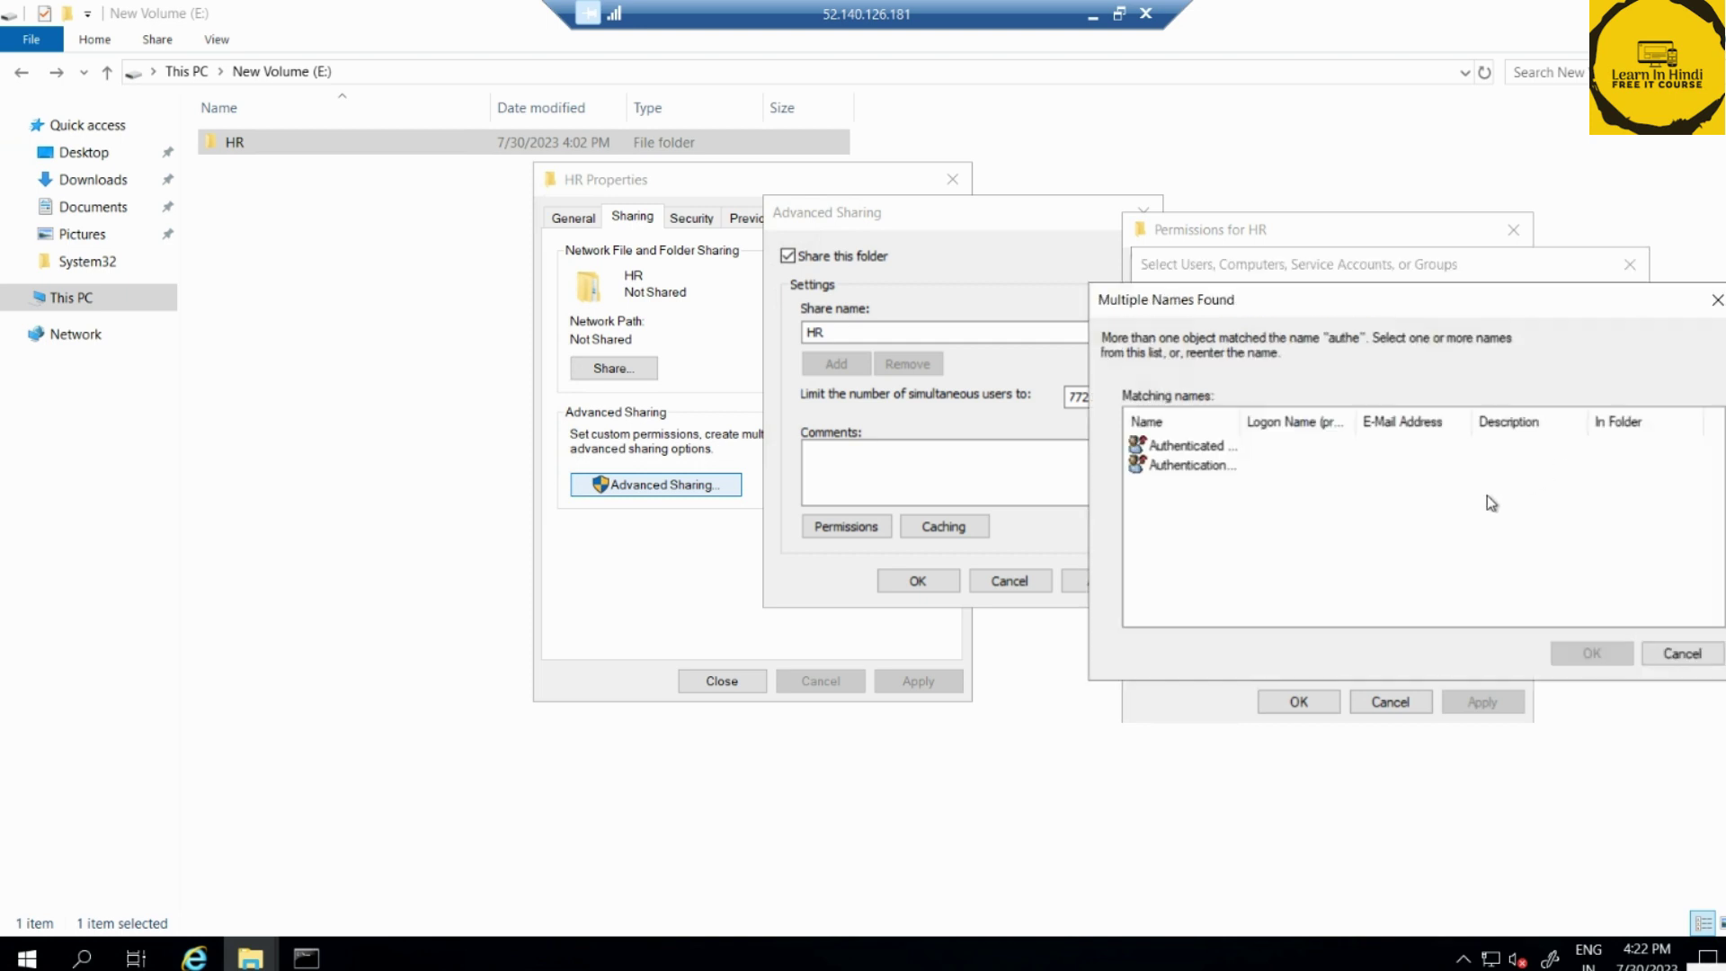
{"action": "left_click_drag", "start_coordinate": [1239, 422], "coordinate": [1375, 424]}
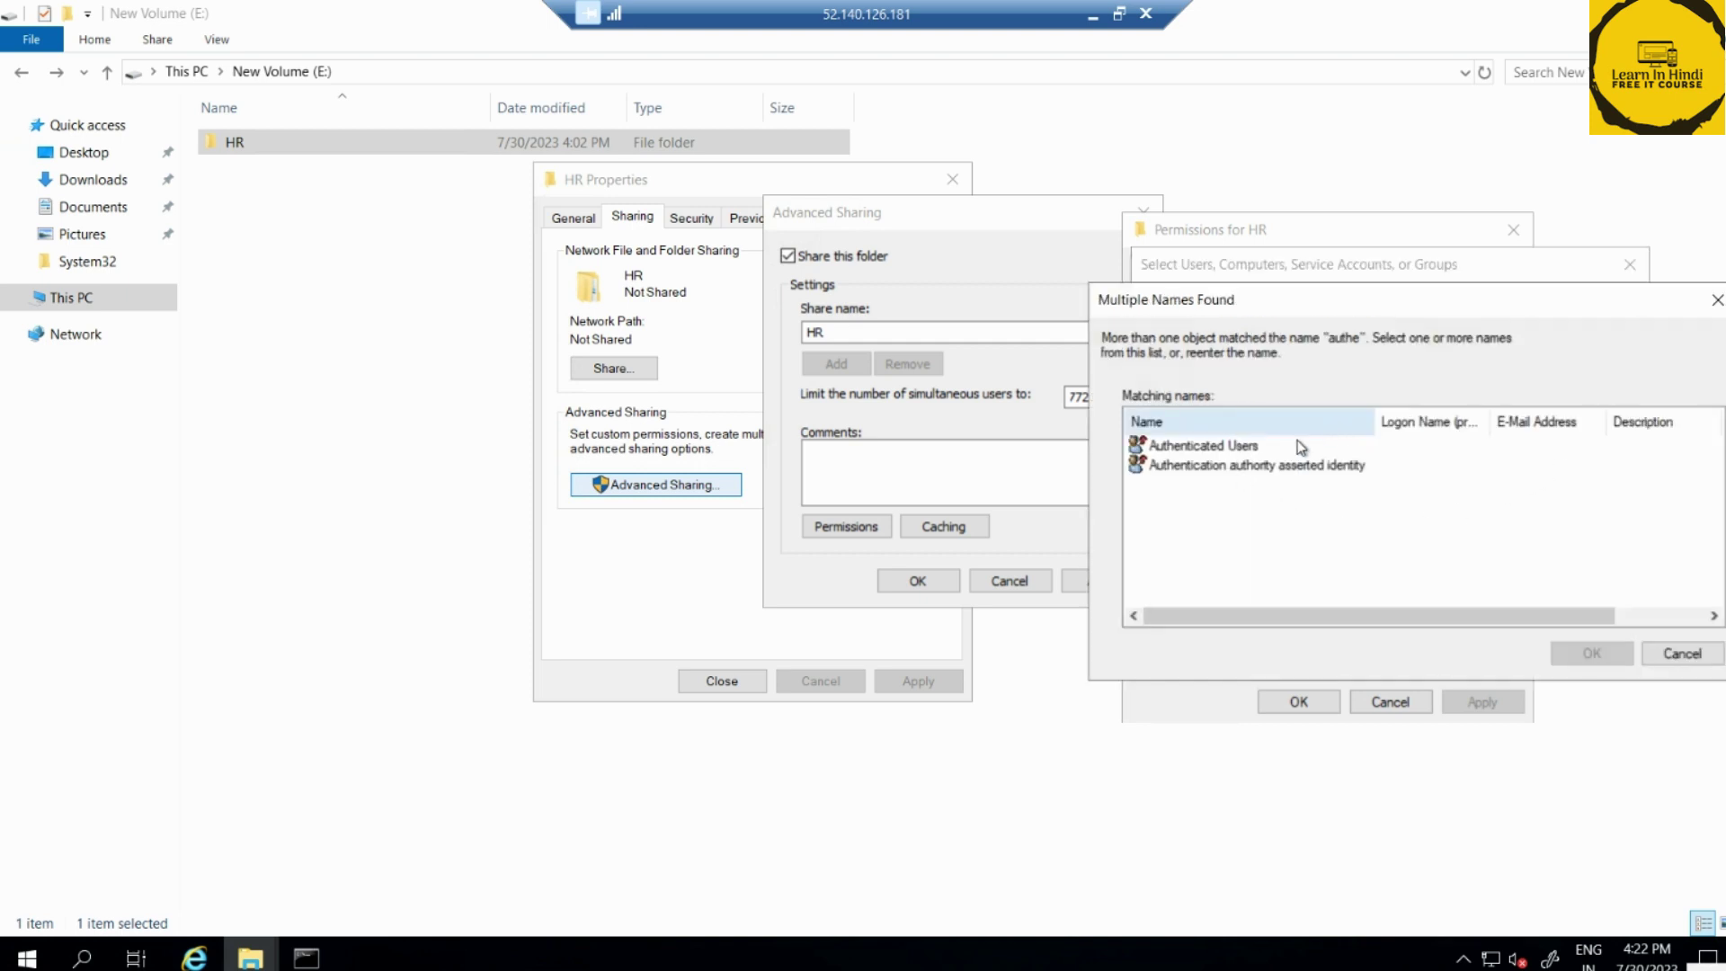
{"action": "left_click", "coordinate": [1260, 450]}
{"action": "left_click", "coordinate": [1605, 651]}
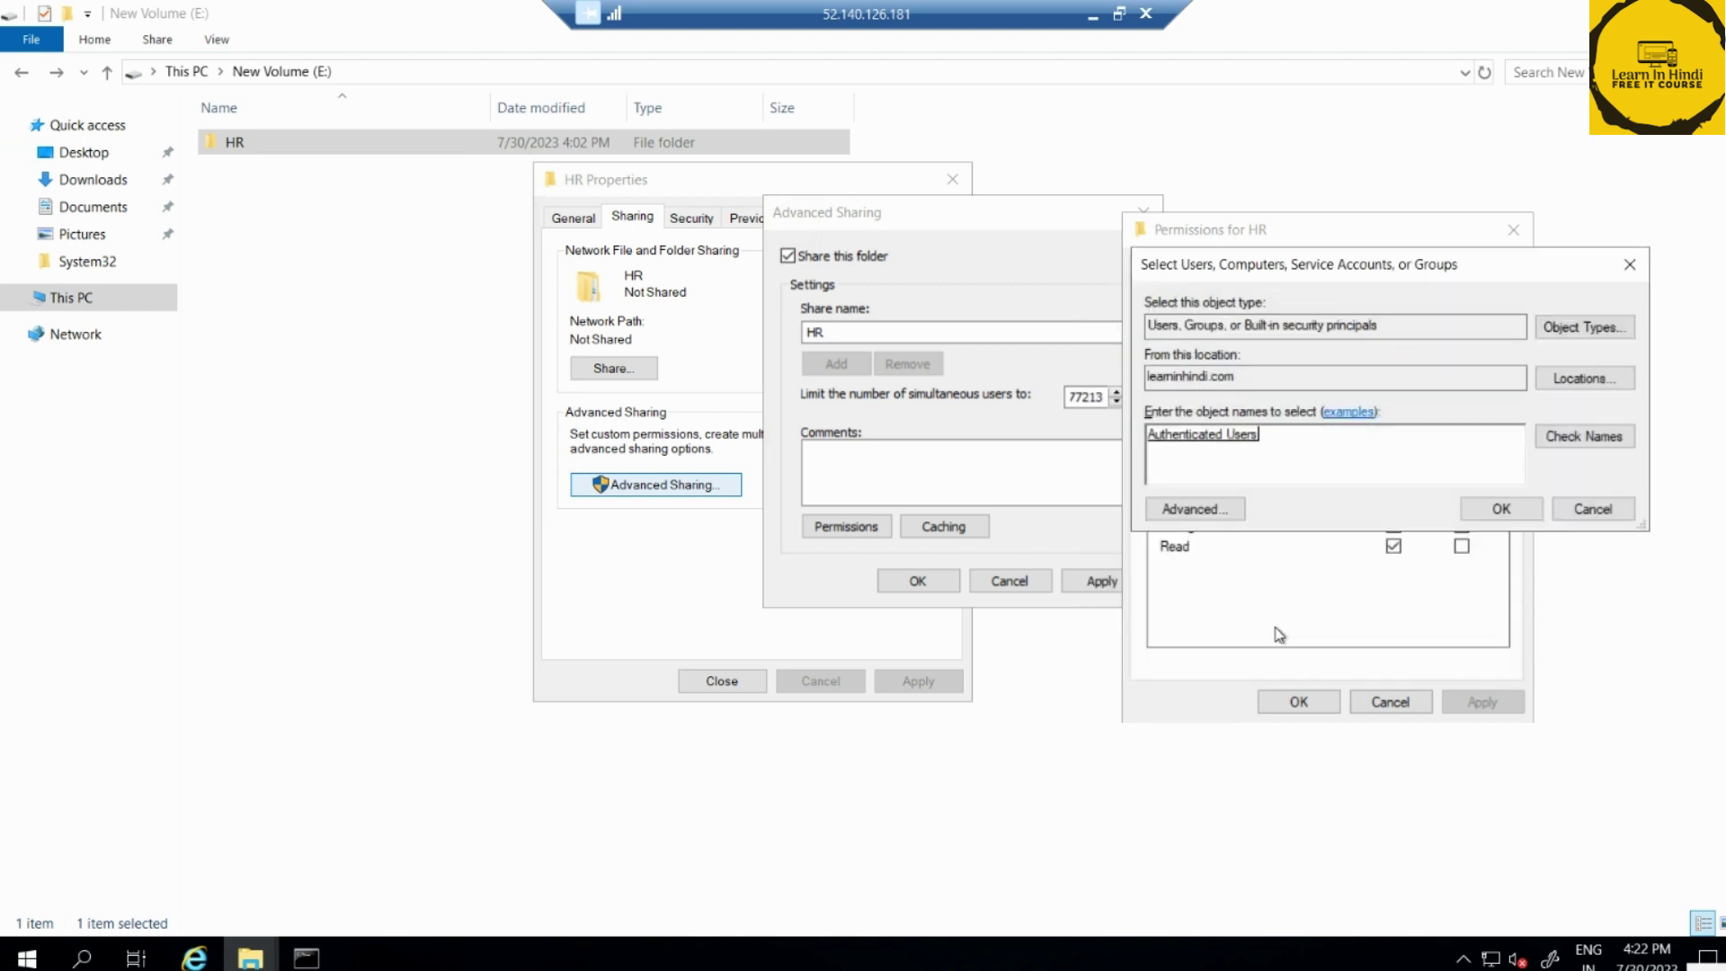
{"action": "left_click", "coordinate": [1468, 500]}
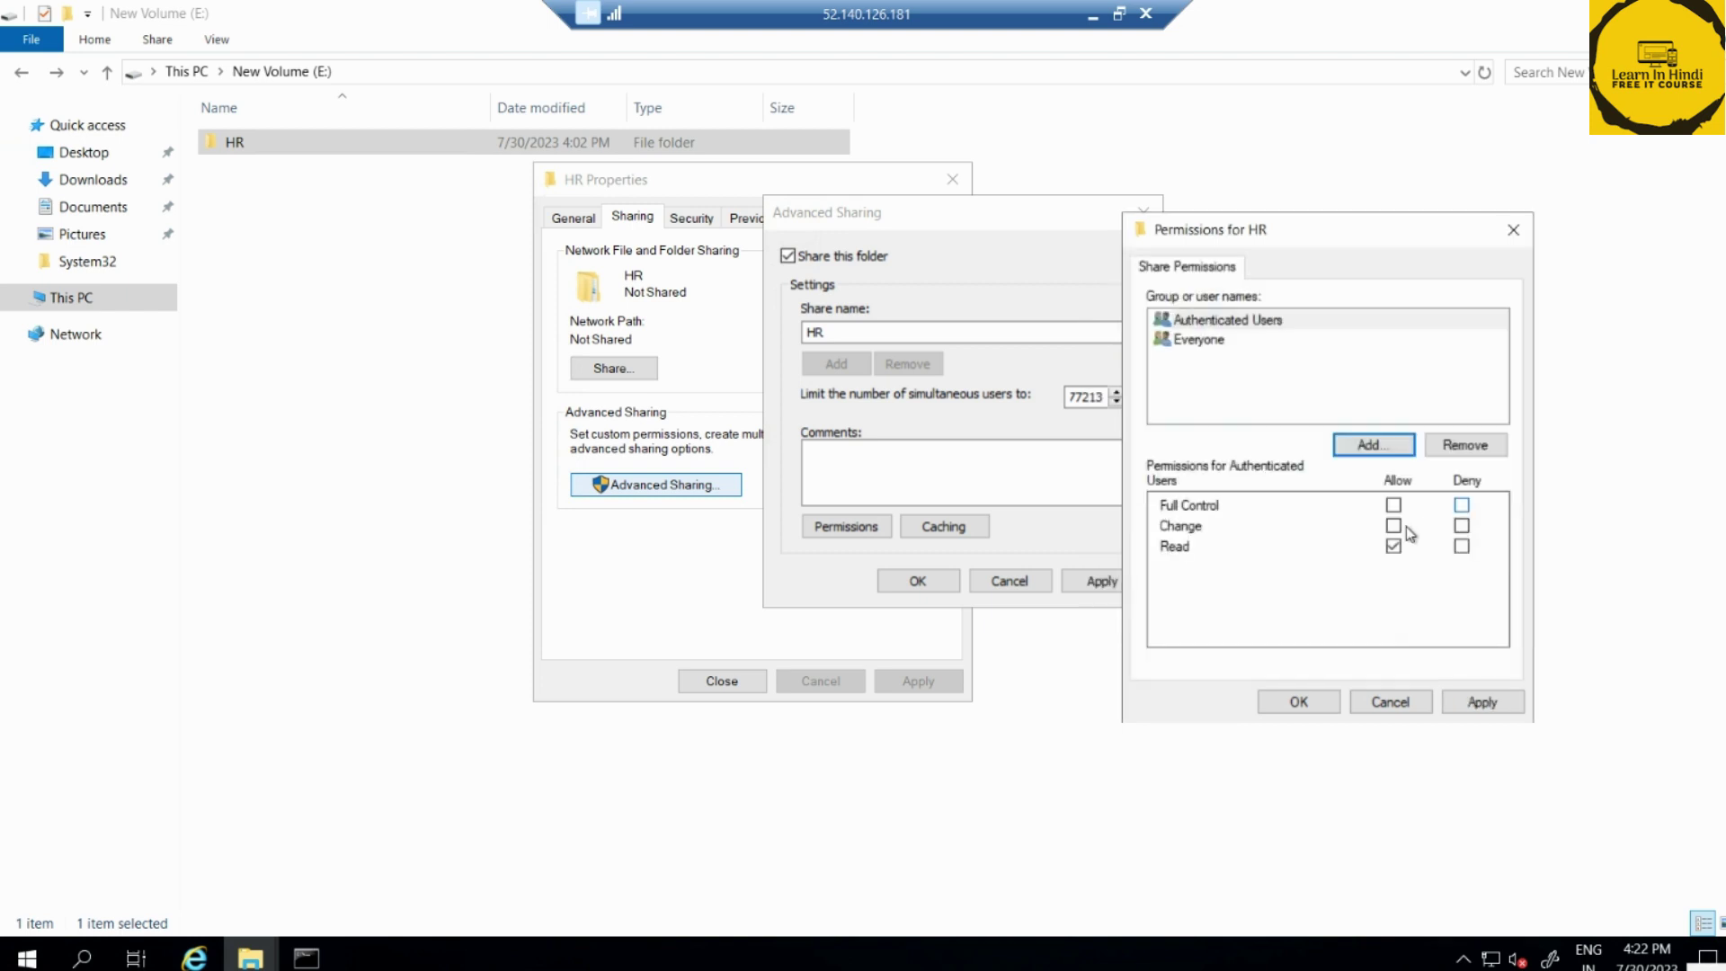
{"action": "left_click", "coordinate": [1188, 342]}
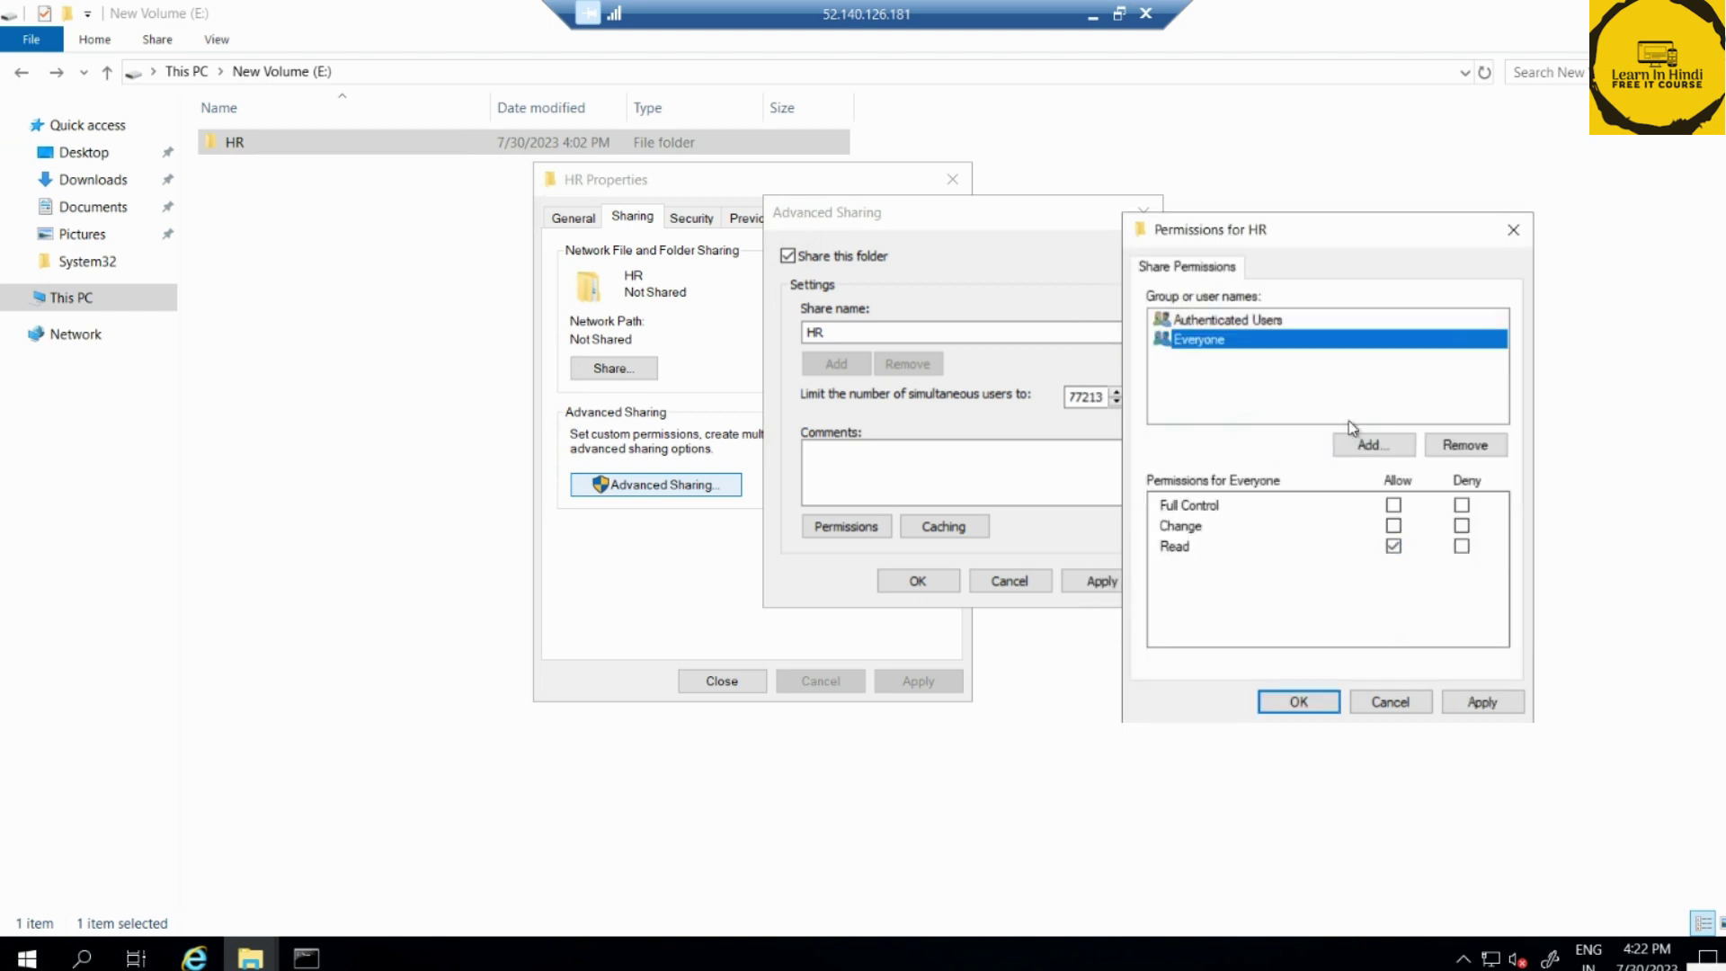
{"action": "left_click", "coordinate": [1457, 696]}
Step: Remove Everyone from HR's share permissions and apply the change
{"action": "left_click", "coordinate": [1279, 344]}
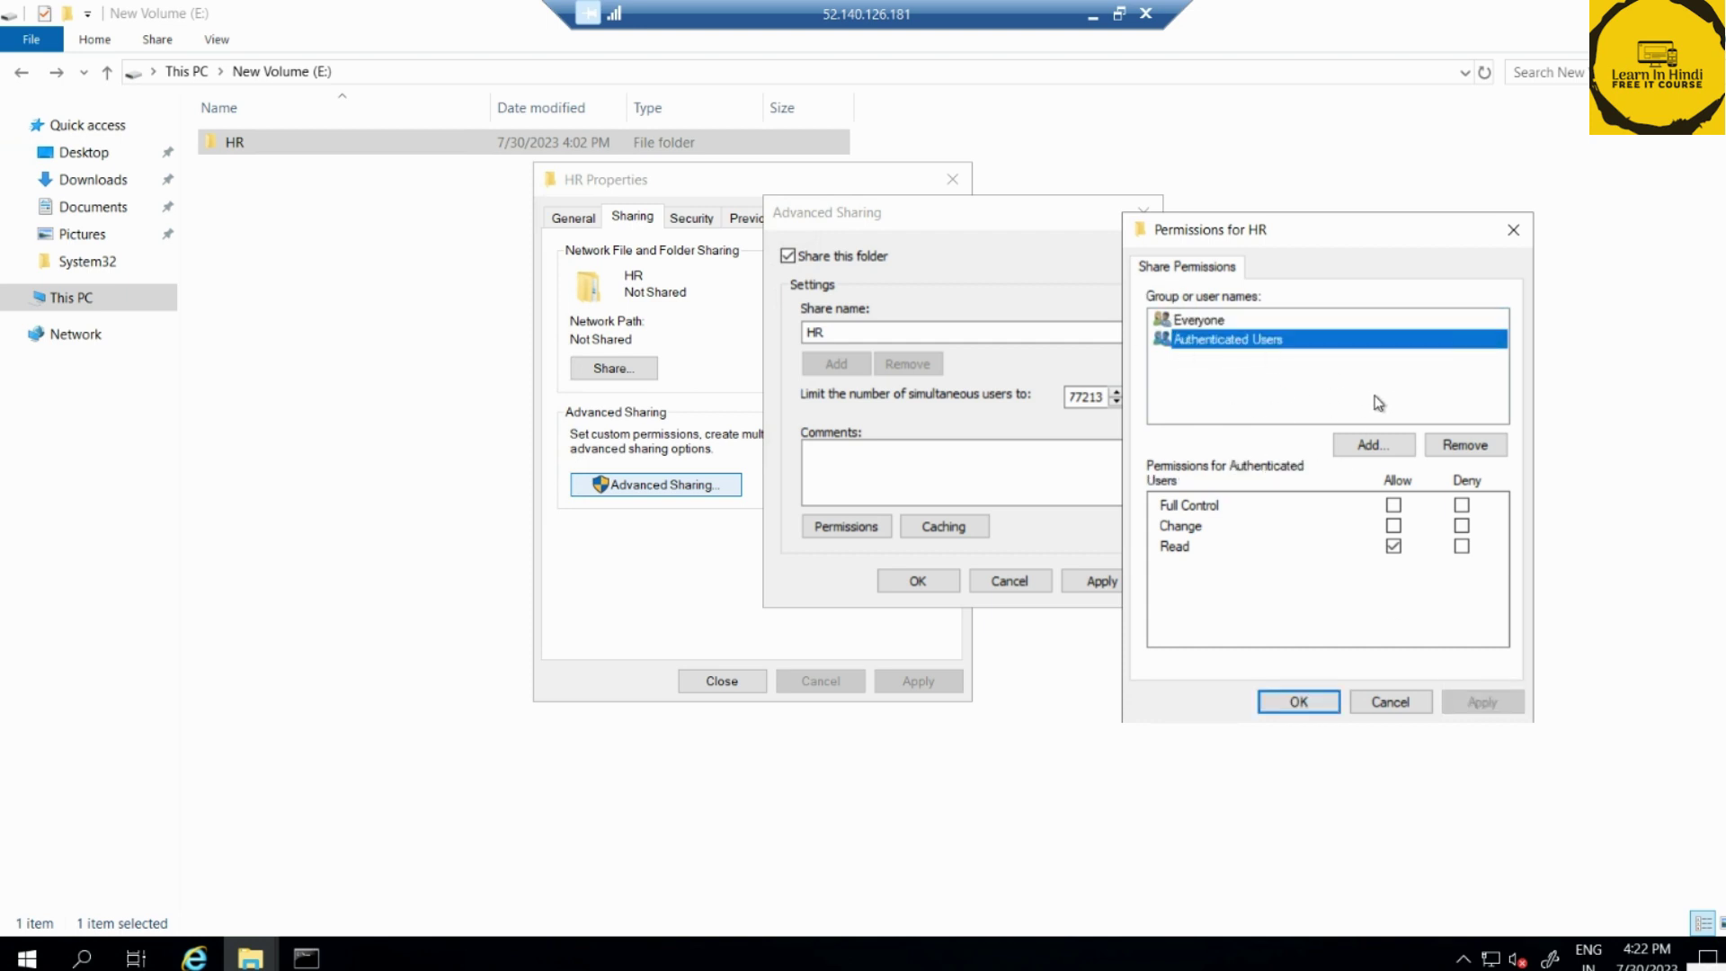
{"action": "left_click", "coordinate": [1276, 322]}
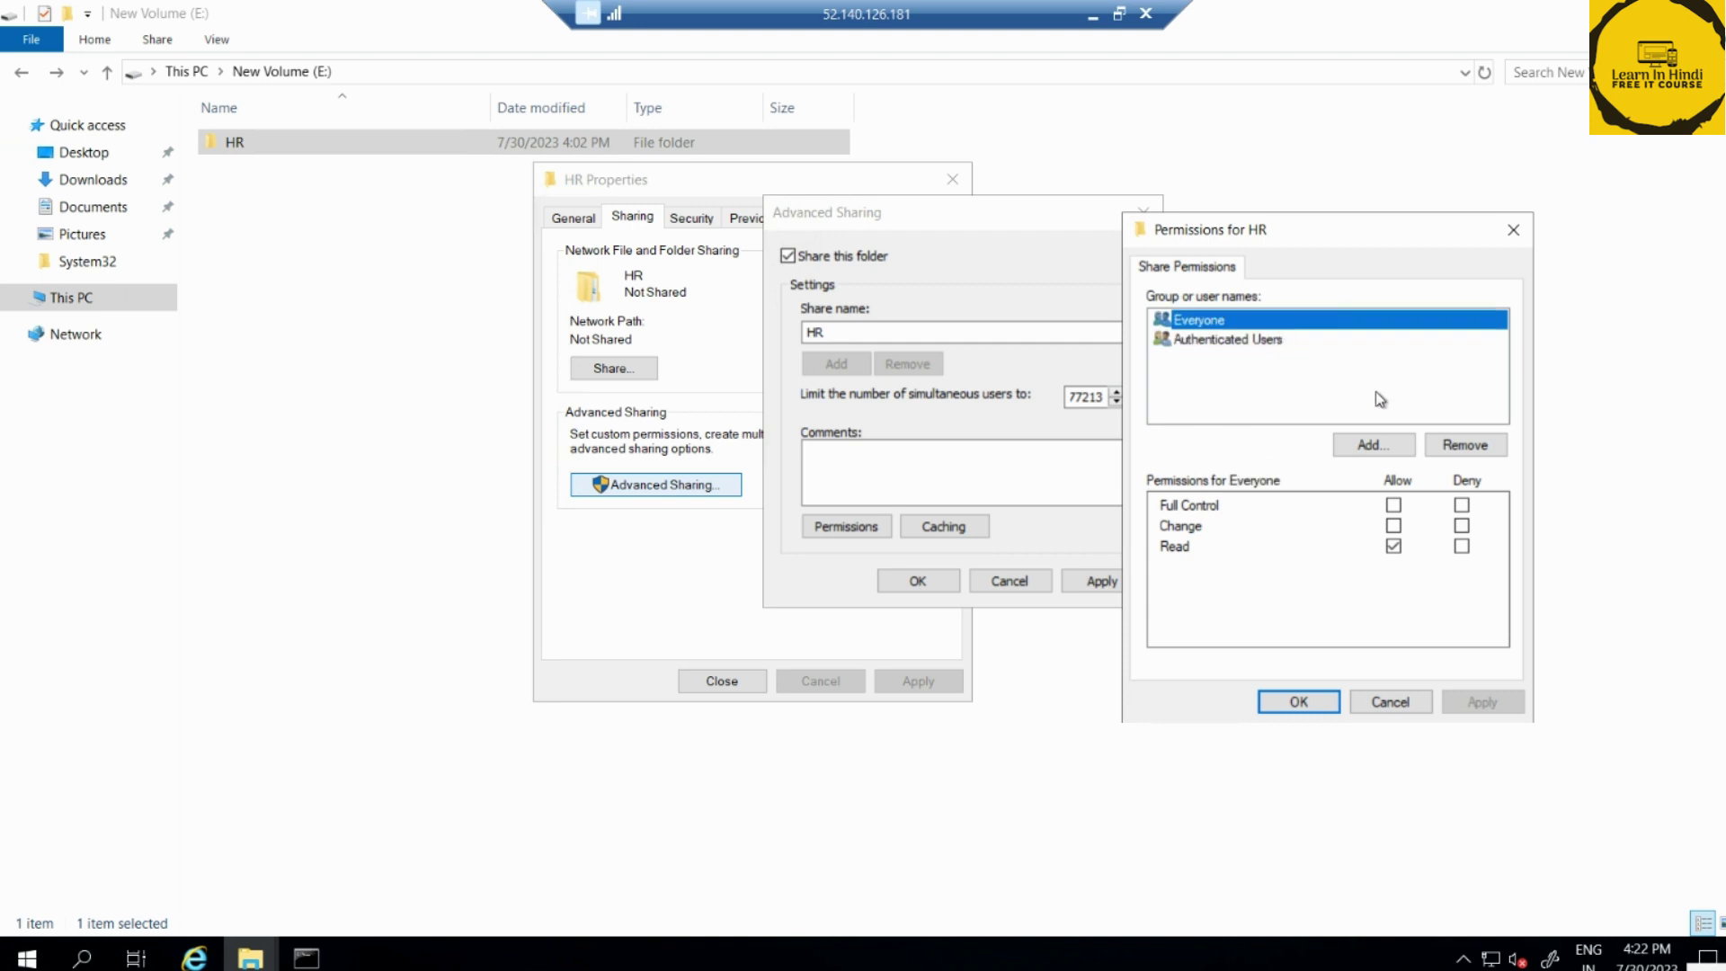
{"action": "left_click", "coordinate": [1465, 447]}
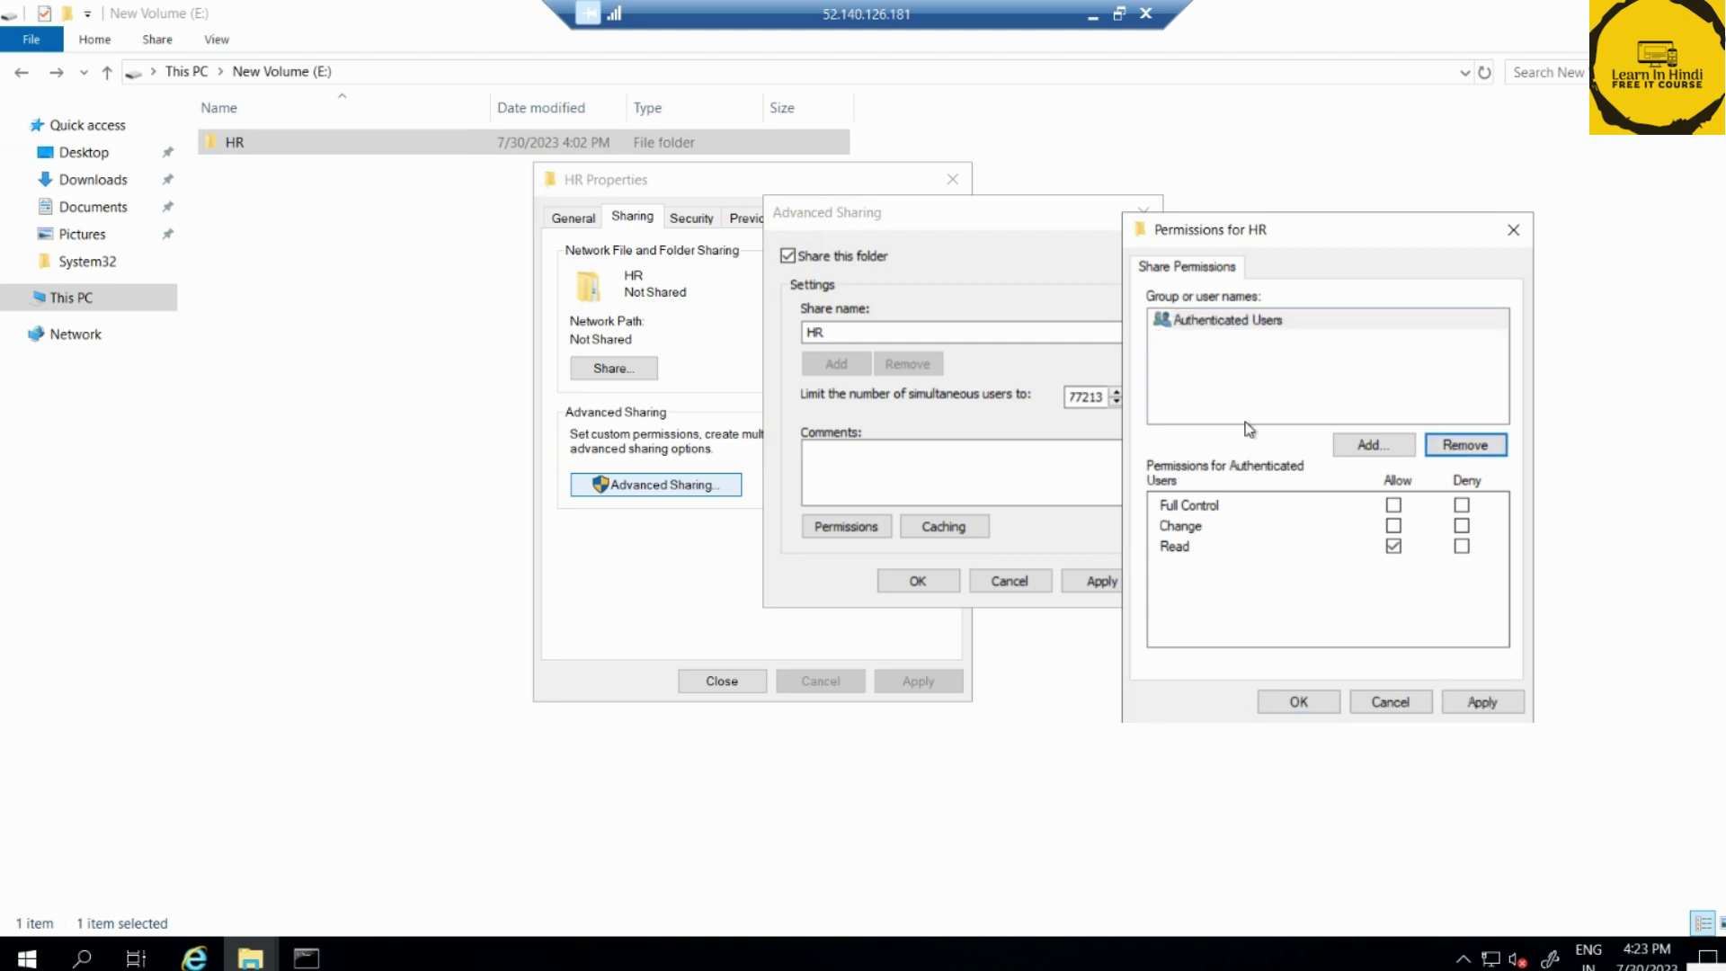
{"action": "left_click", "coordinate": [1504, 704]}
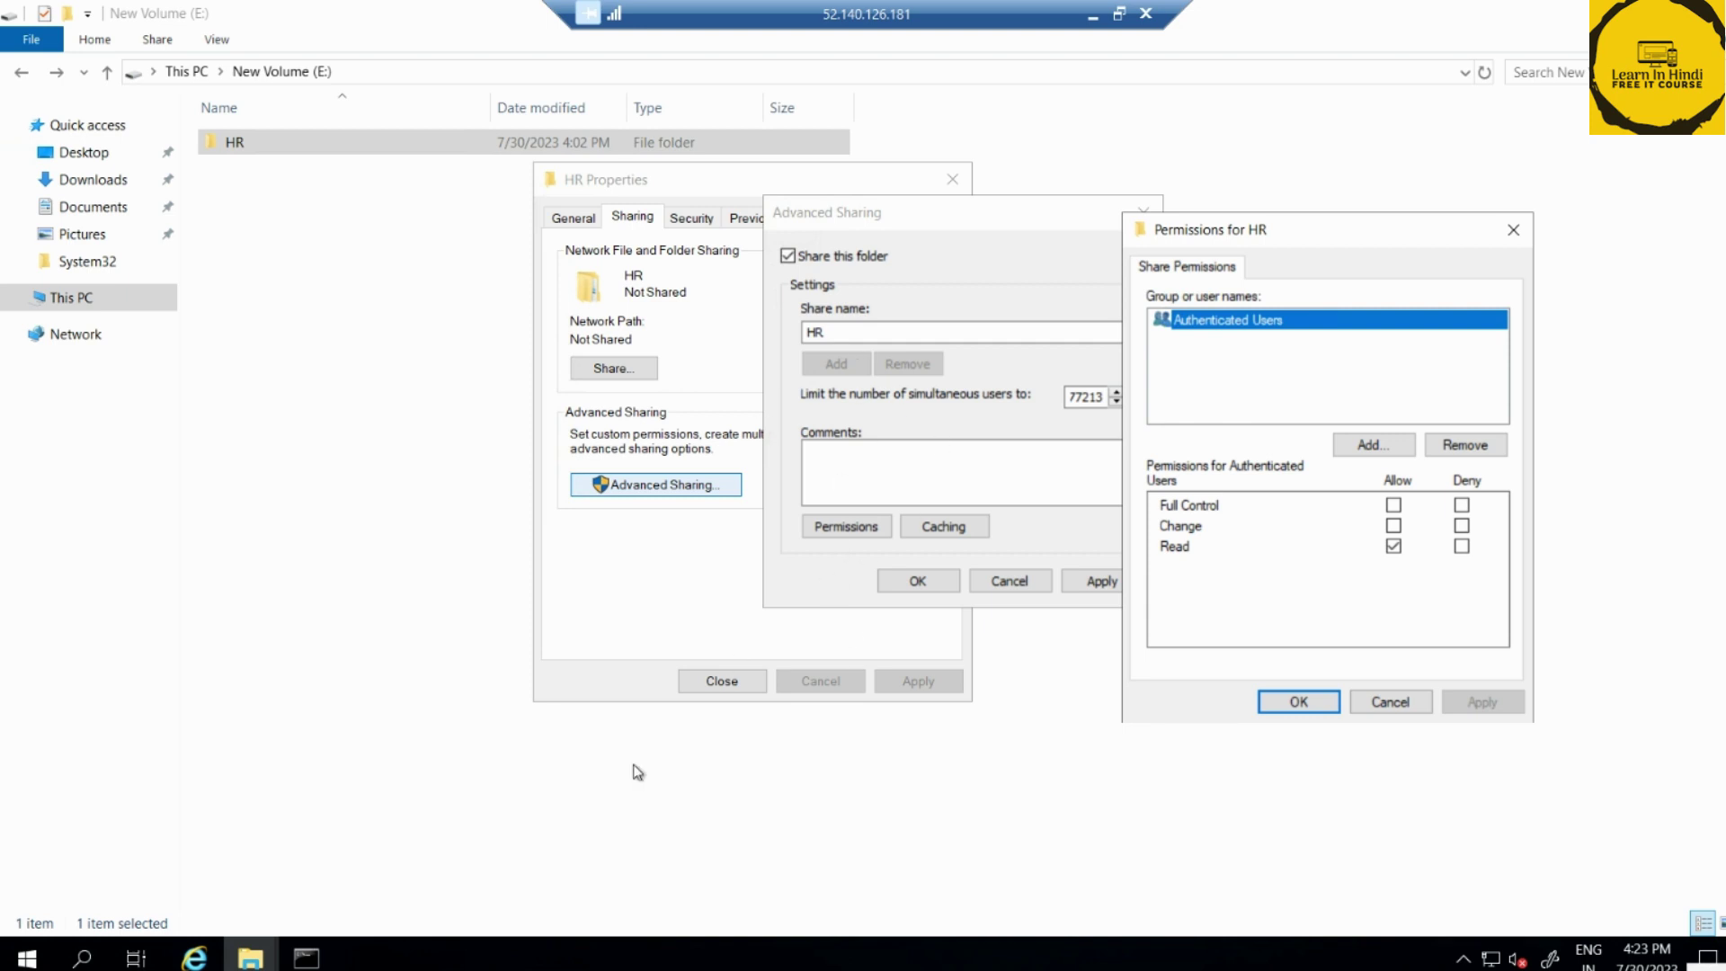
Step: Launch Active Directory Users and Computers via dsa.msc and maximize it
{"action": "key", "text": "super+r"}
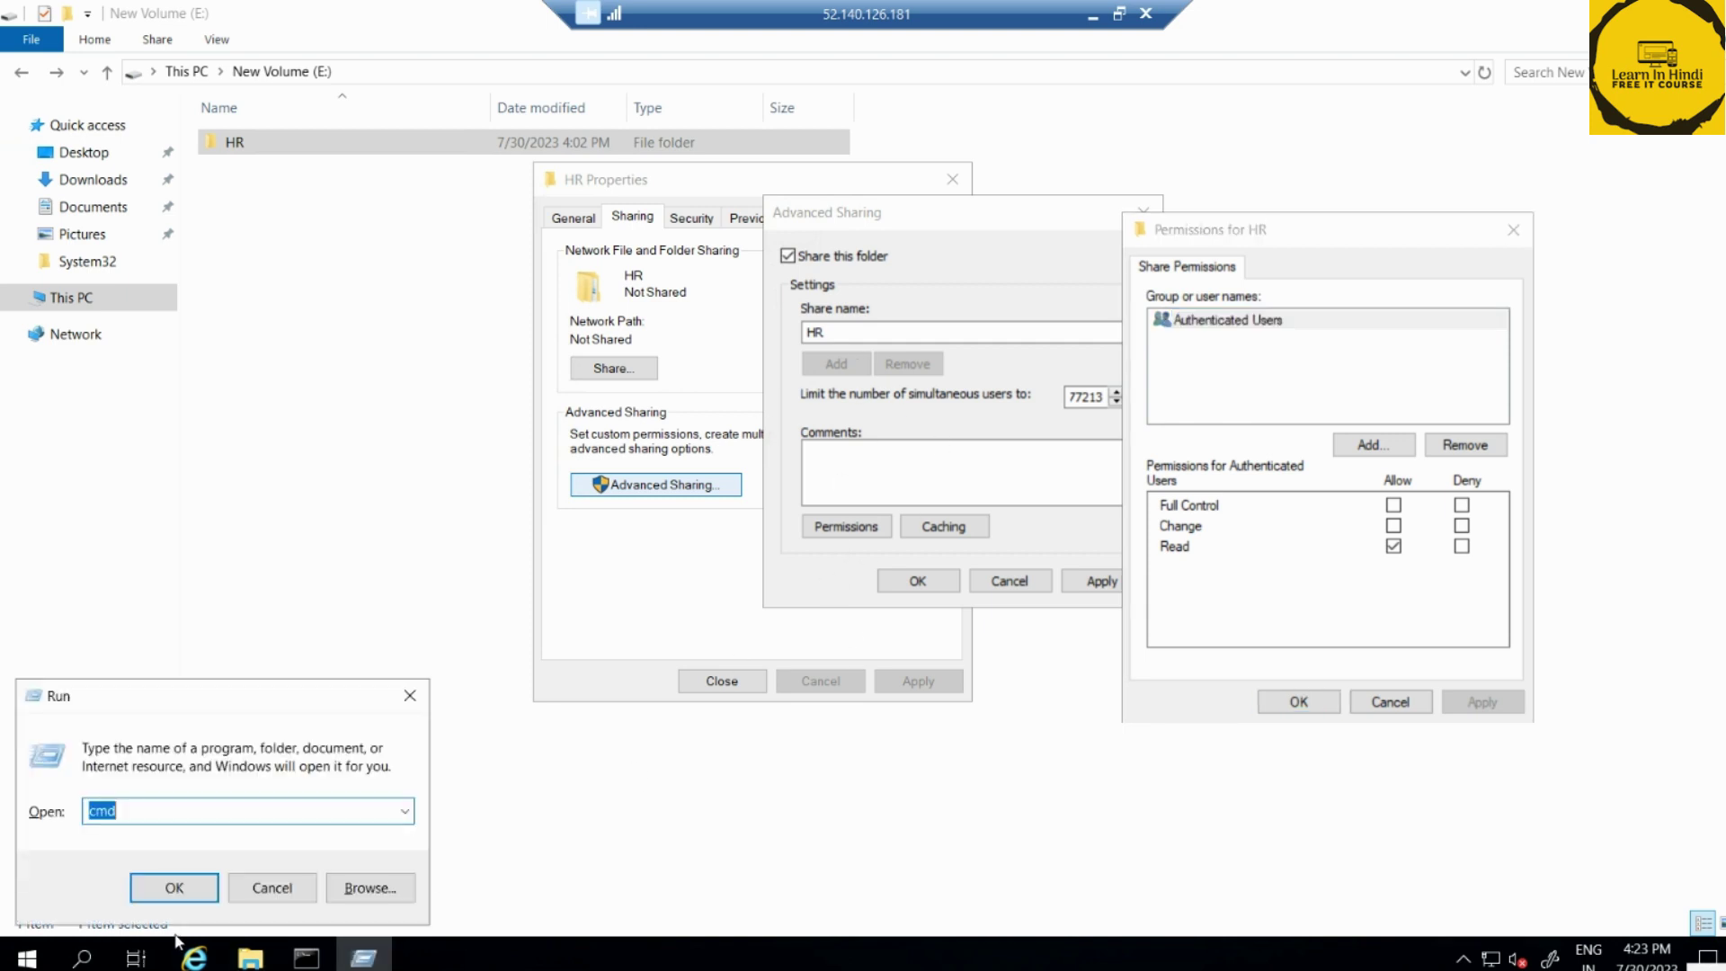
{"action": "type", "text": "dsa"}
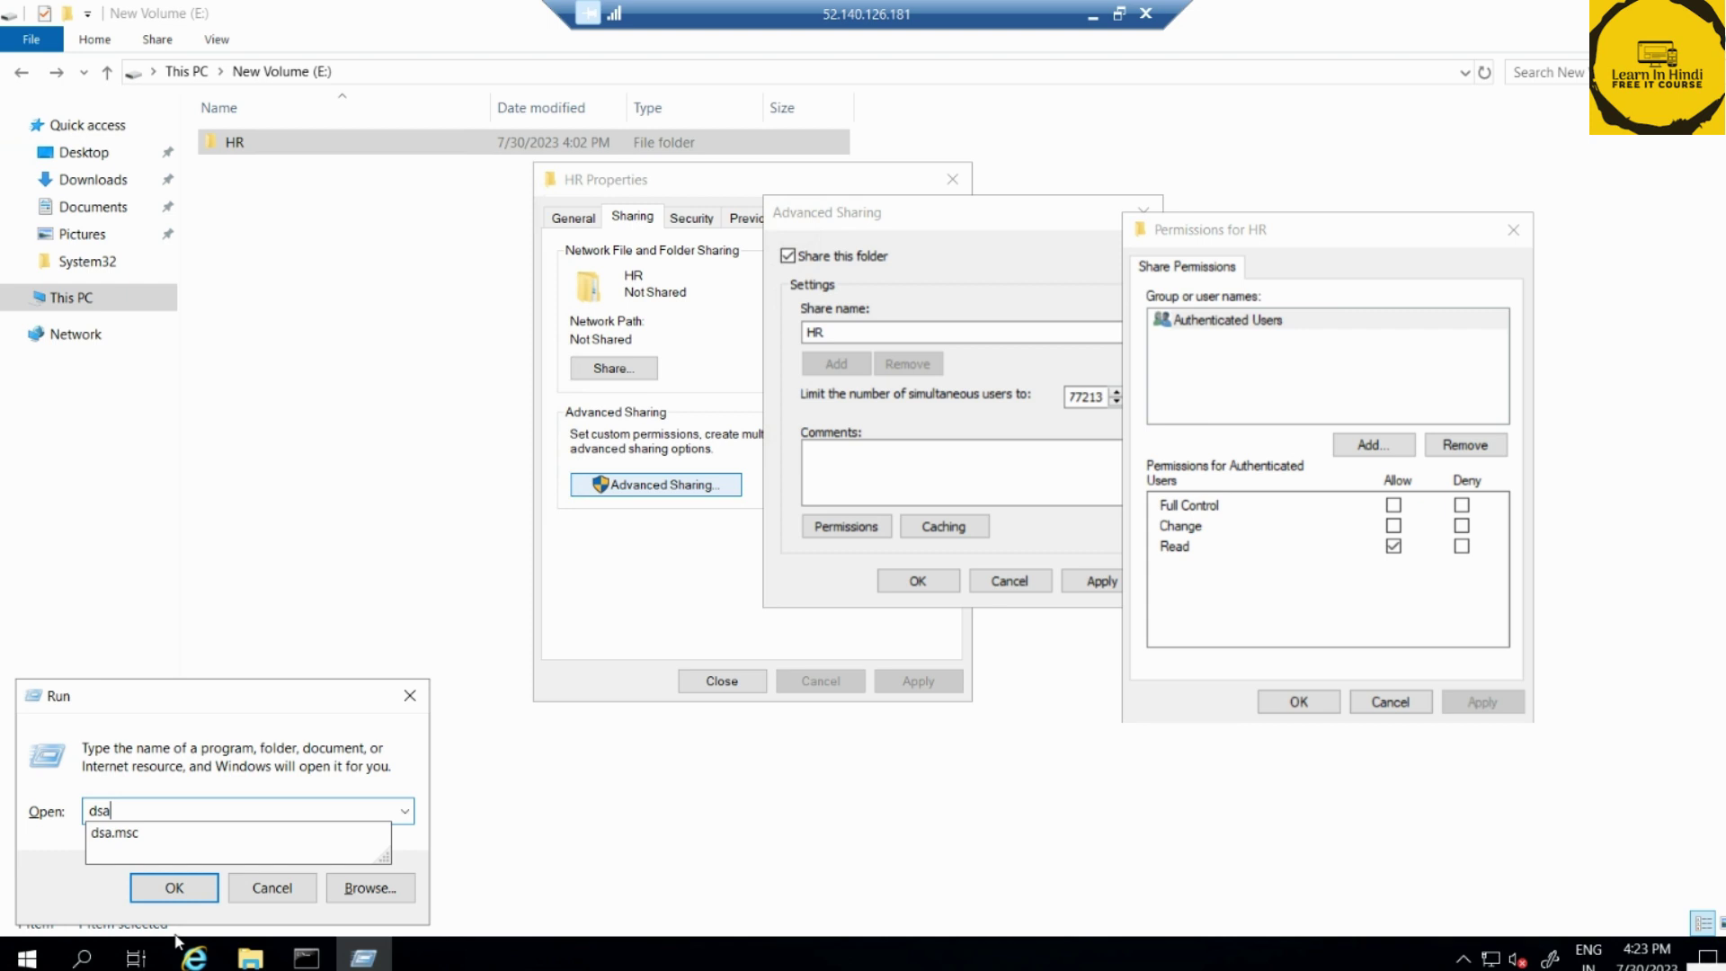
{"action": "key", "text": "Down"}
{"action": "key", "text": "Return"}
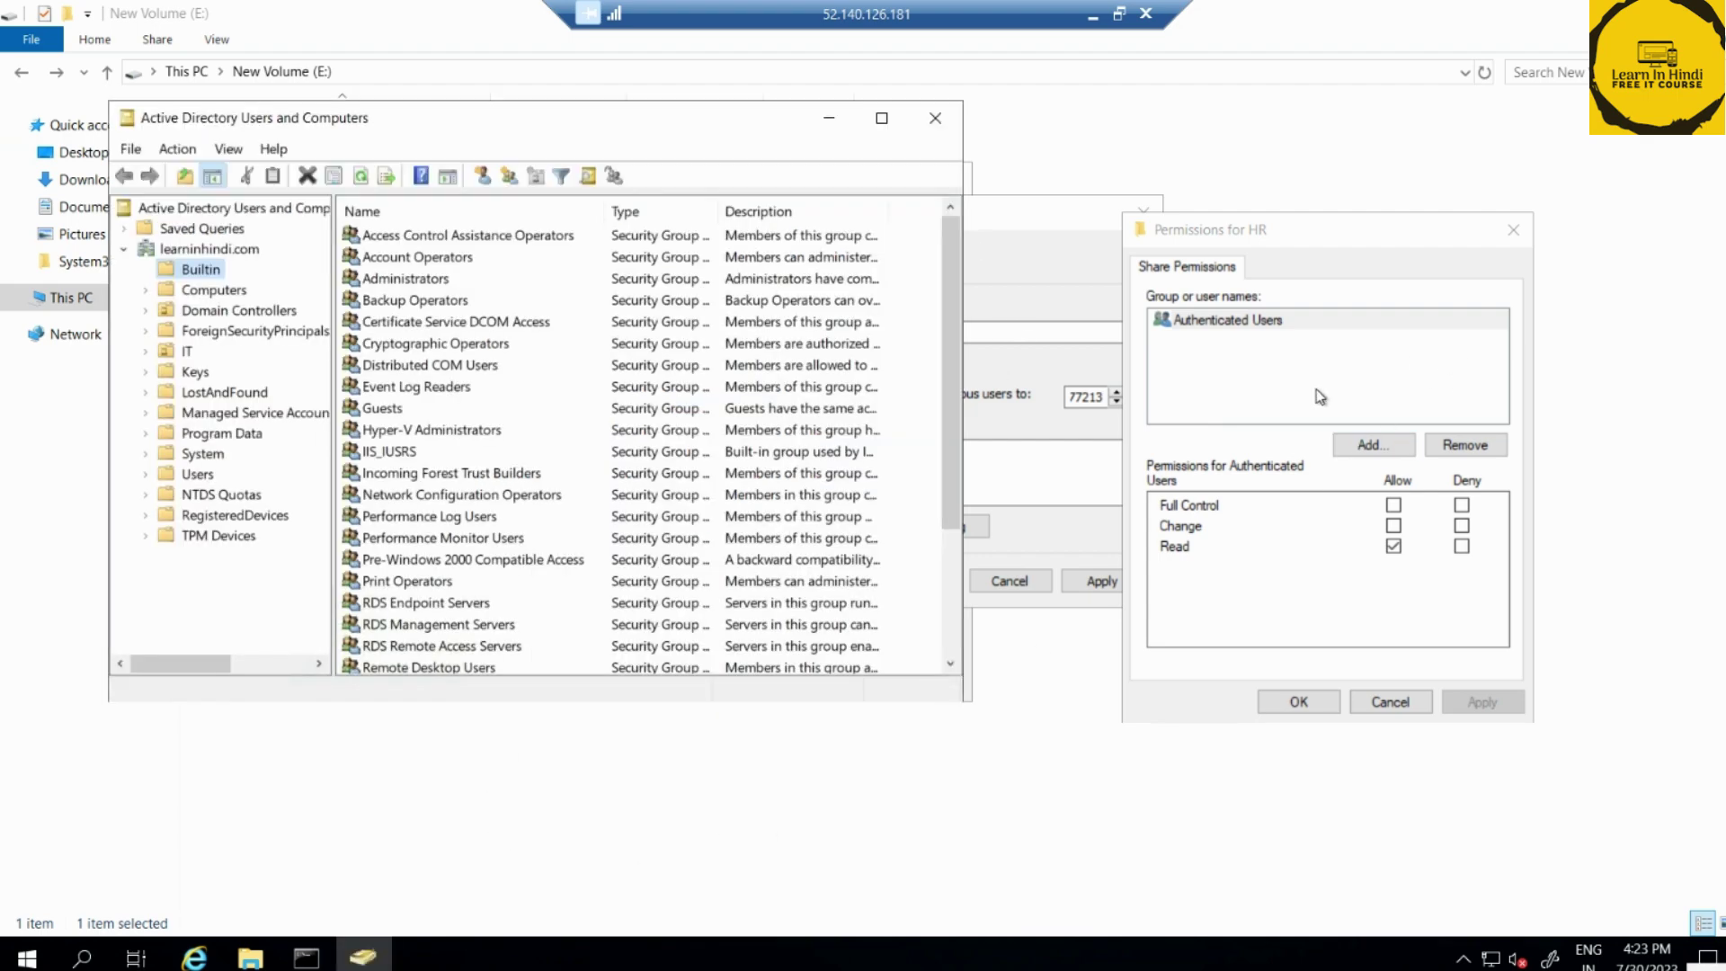
{"action": "double_click", "coordinate": [678, 121]}
Step: Create a new group named HR-R in the Builtin container
{"action": "right_click", "coordinate": [313, 773]}
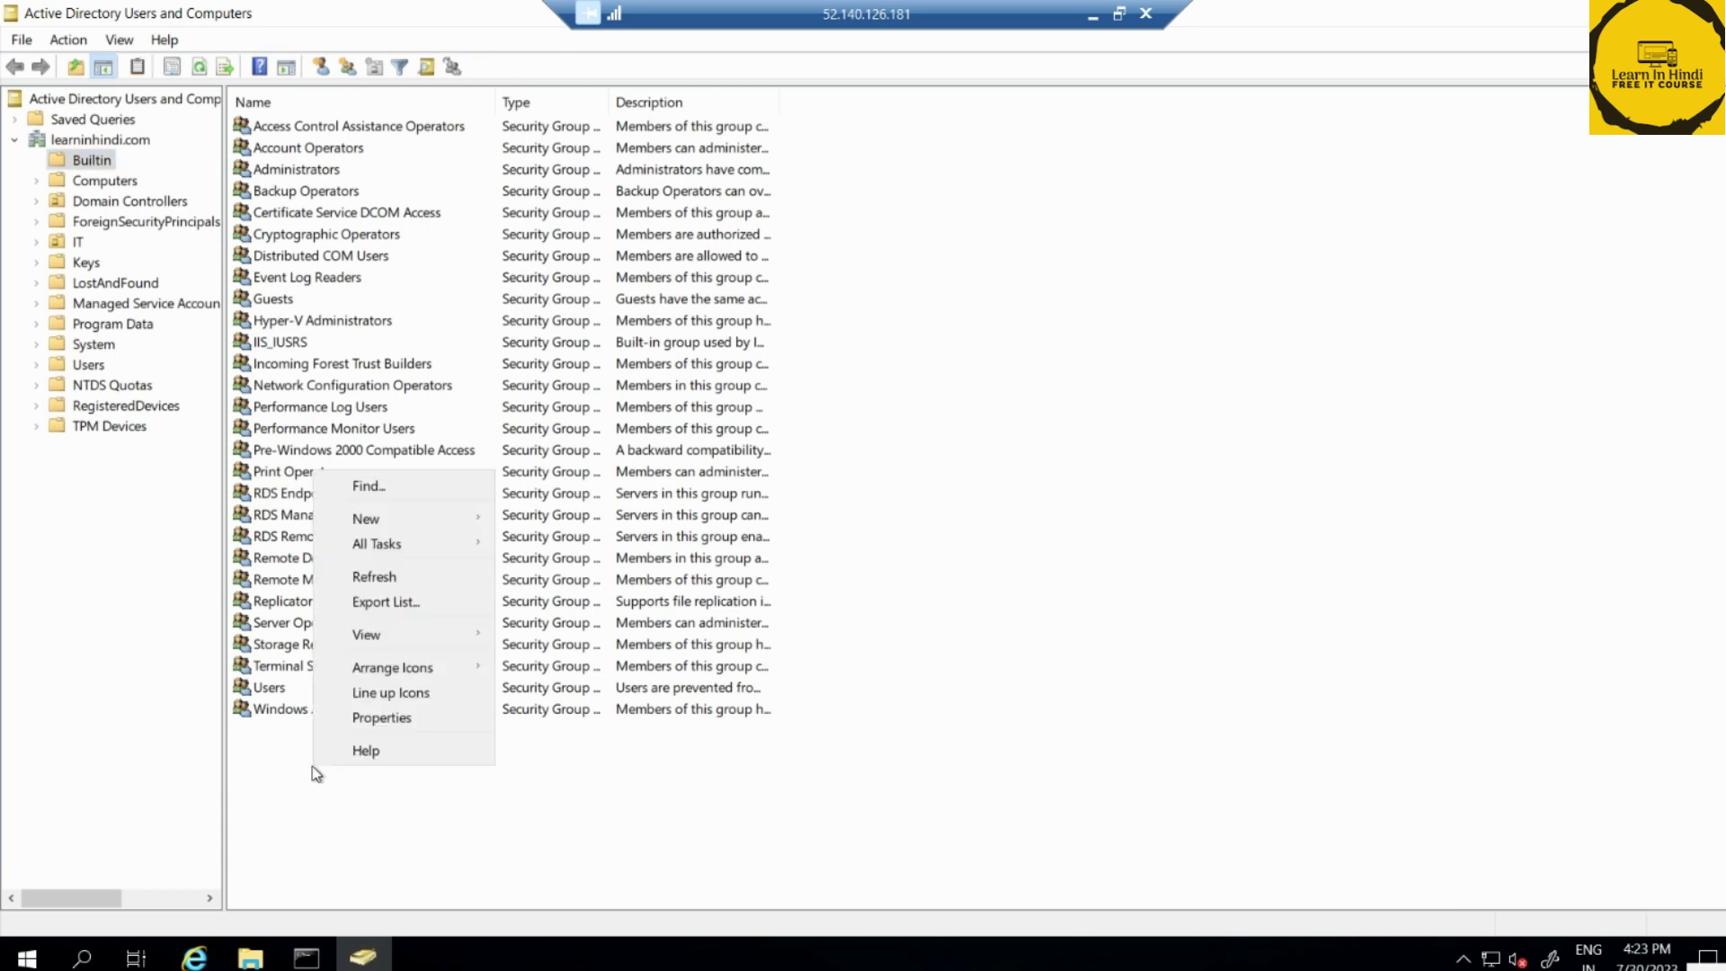
{"action": "mouse_move", "coordinate": [419, 519]}
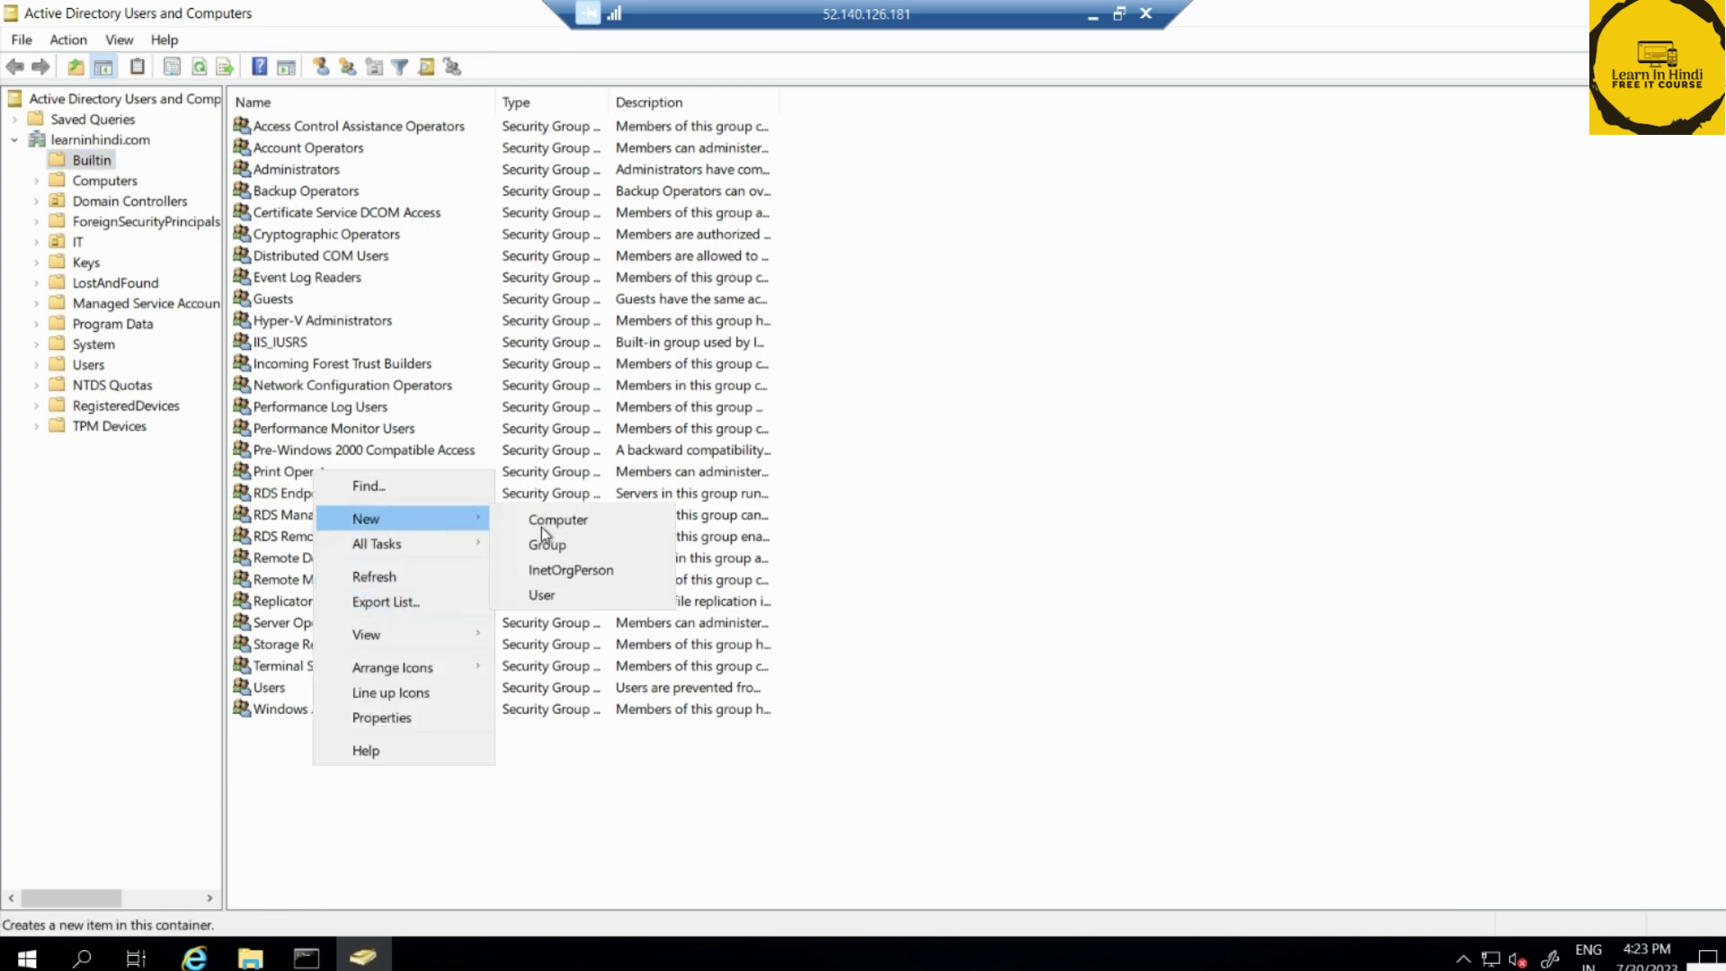
{"action": "left_click", "coordinate": [588, 546]}
{"action": "type", "text": "HR-"}
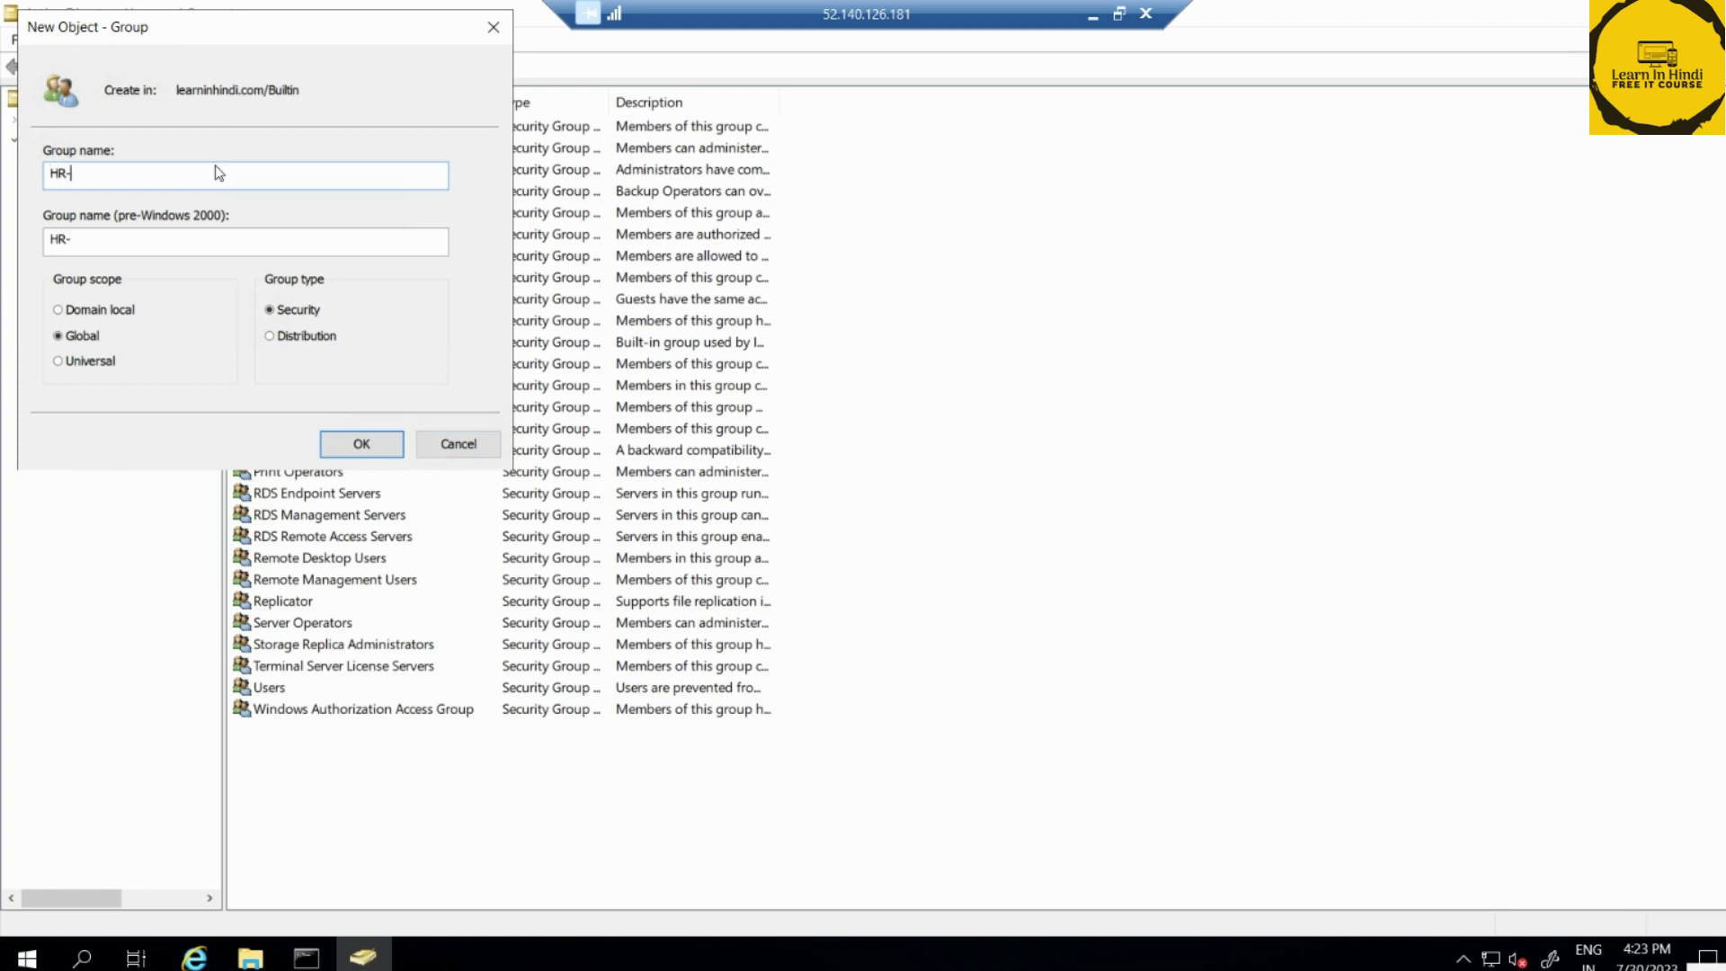
{"action": "type", "text": "r"}
{"action": "key", "text": "BackSpace"}
{"action": "type", "text": "R"}
{"action": "left_click", "coordinate": [381, 444]}
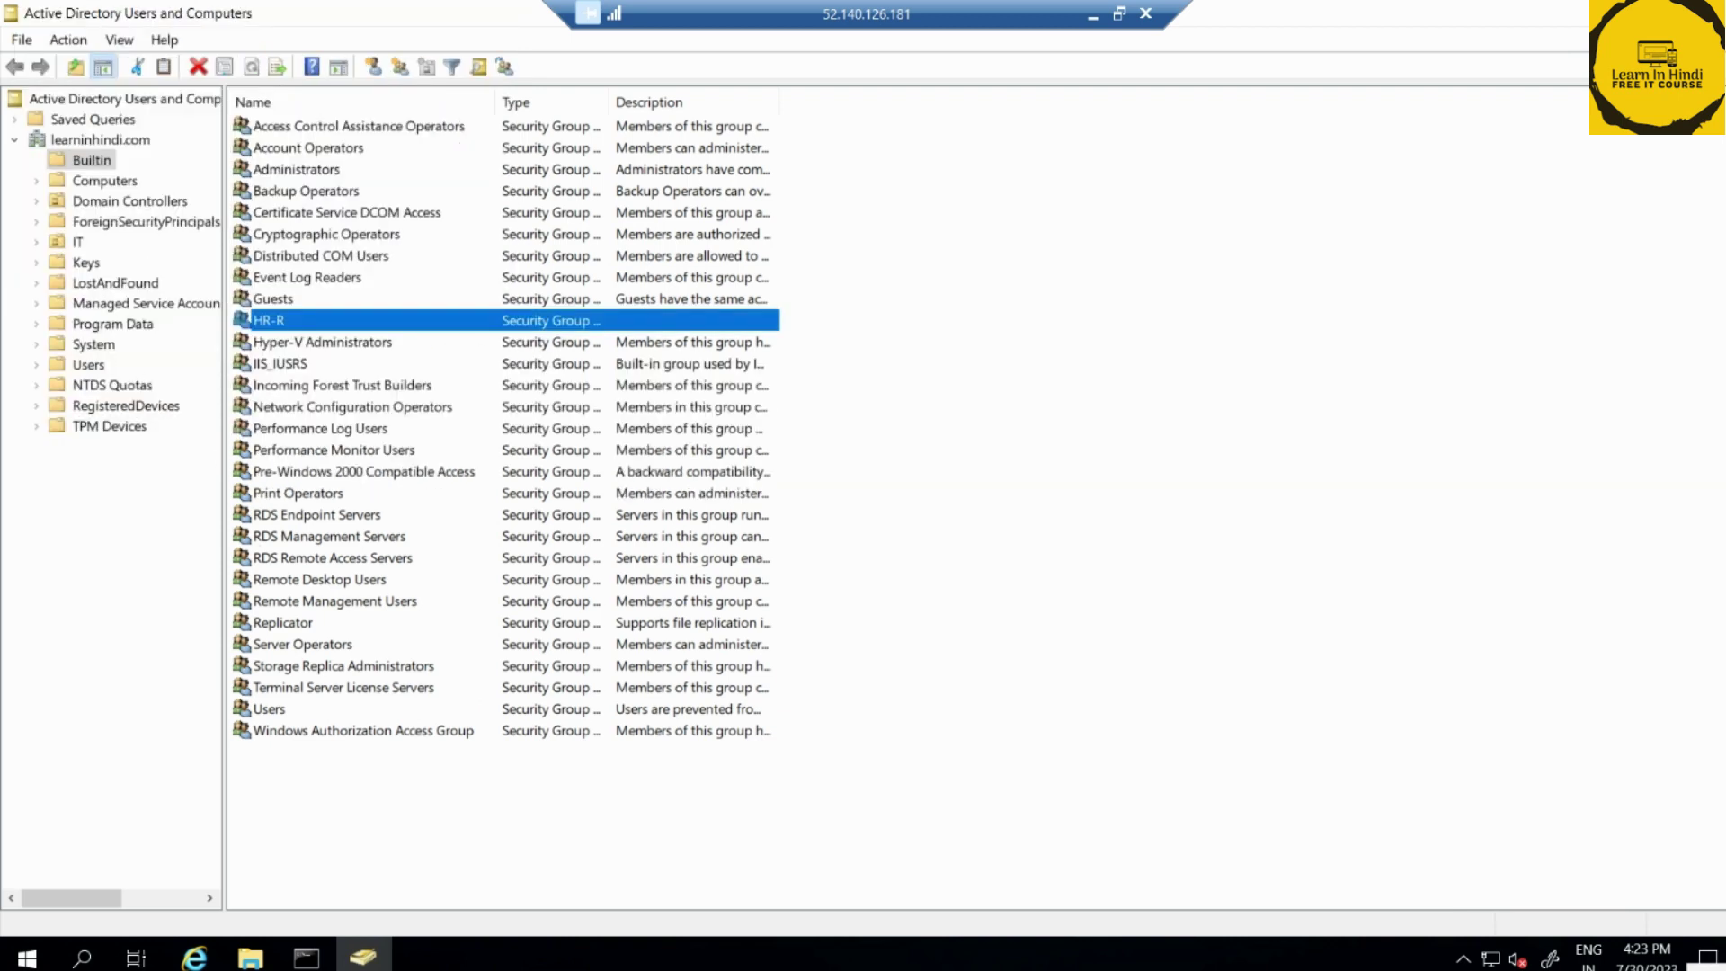
Step: Add the HR-R group to HR's share permissions and apply
{"action": "left_click", "coordinate": [249, 957]}
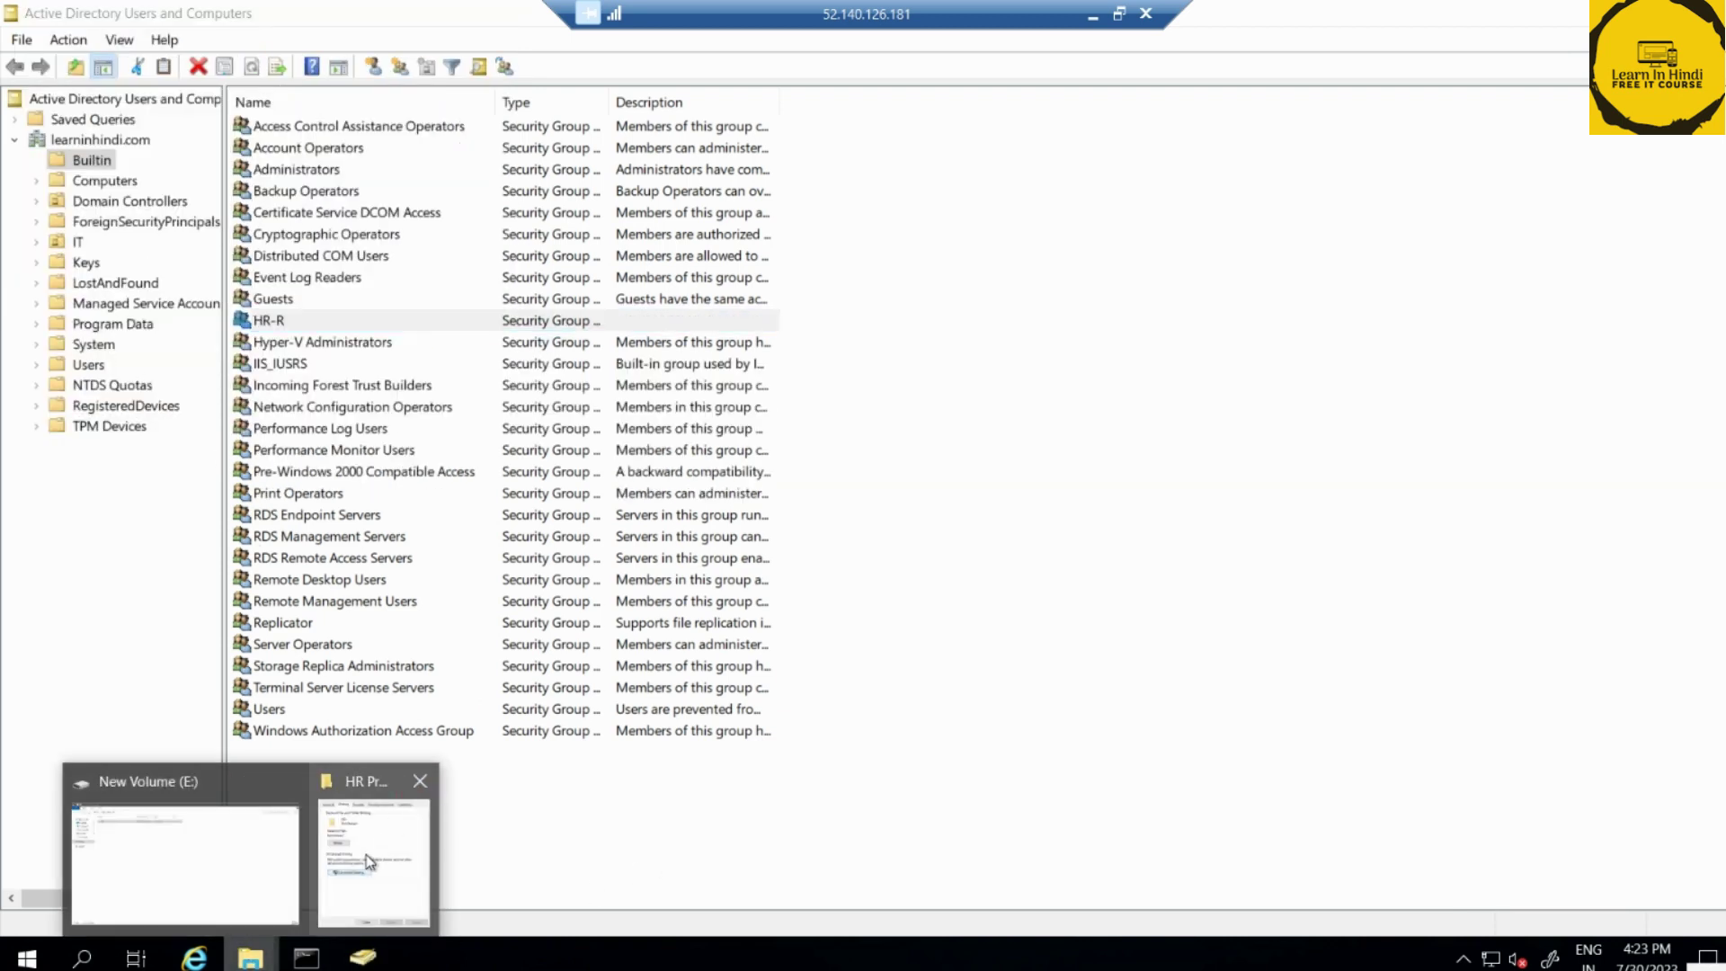
{"action": "left_click", "coordinate": [373, 858]}
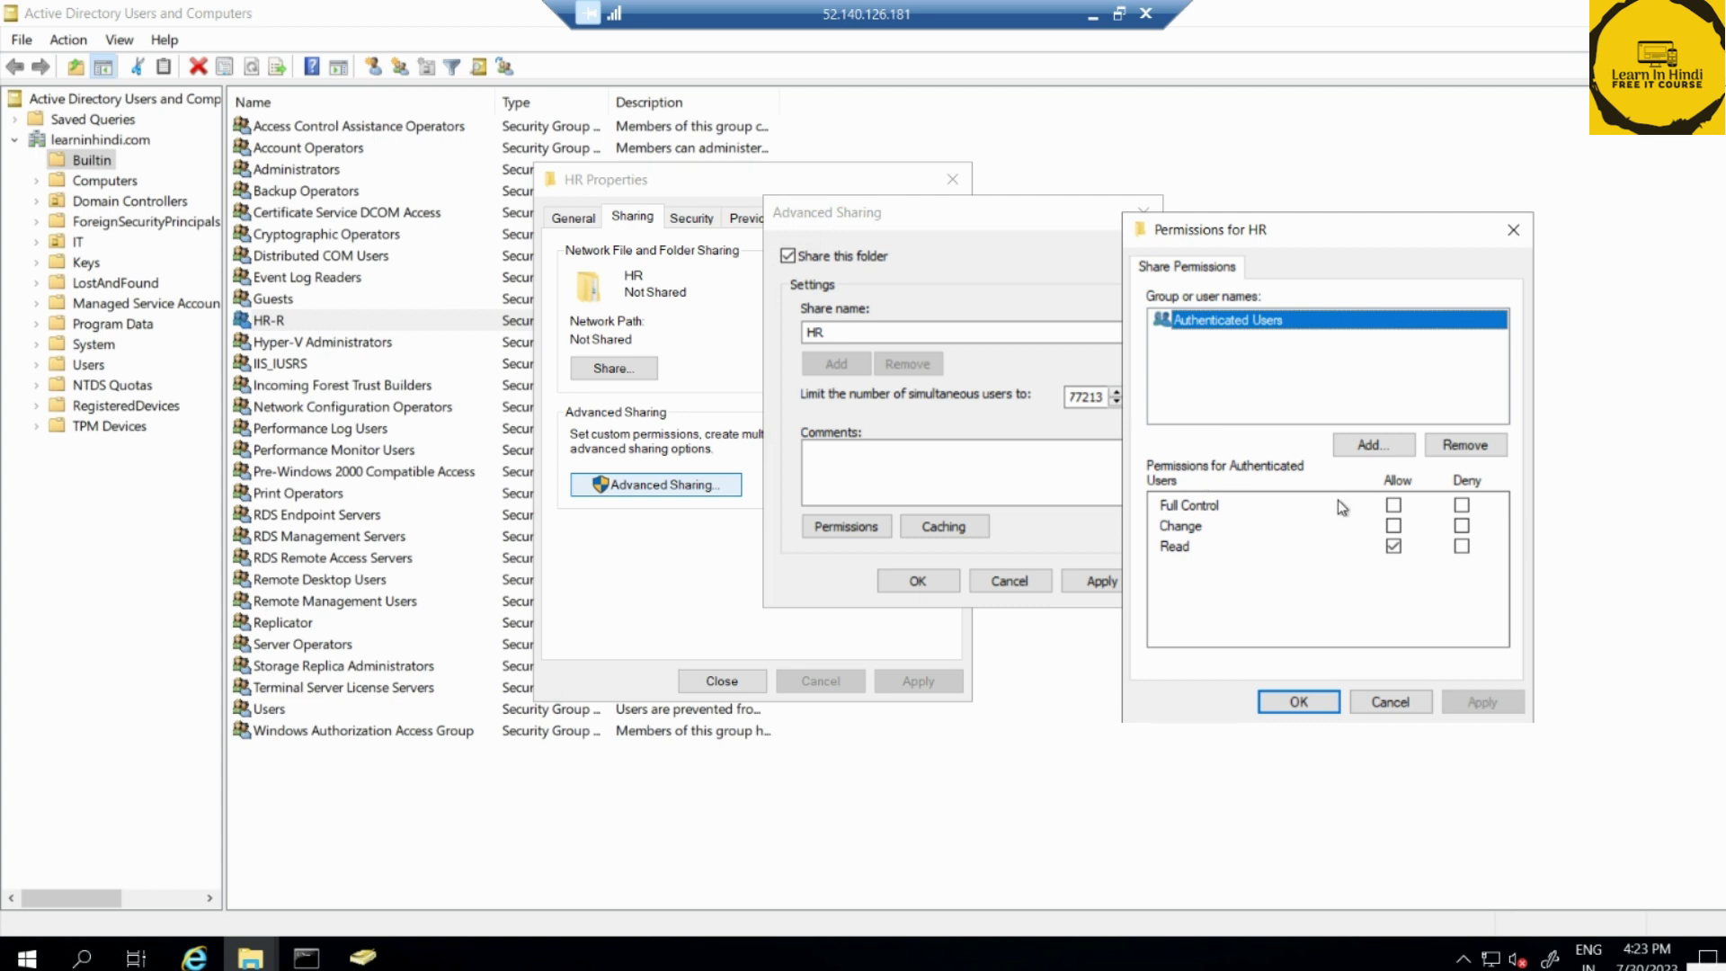
{"action": "left_click", "coordinate": [1366, 445]}
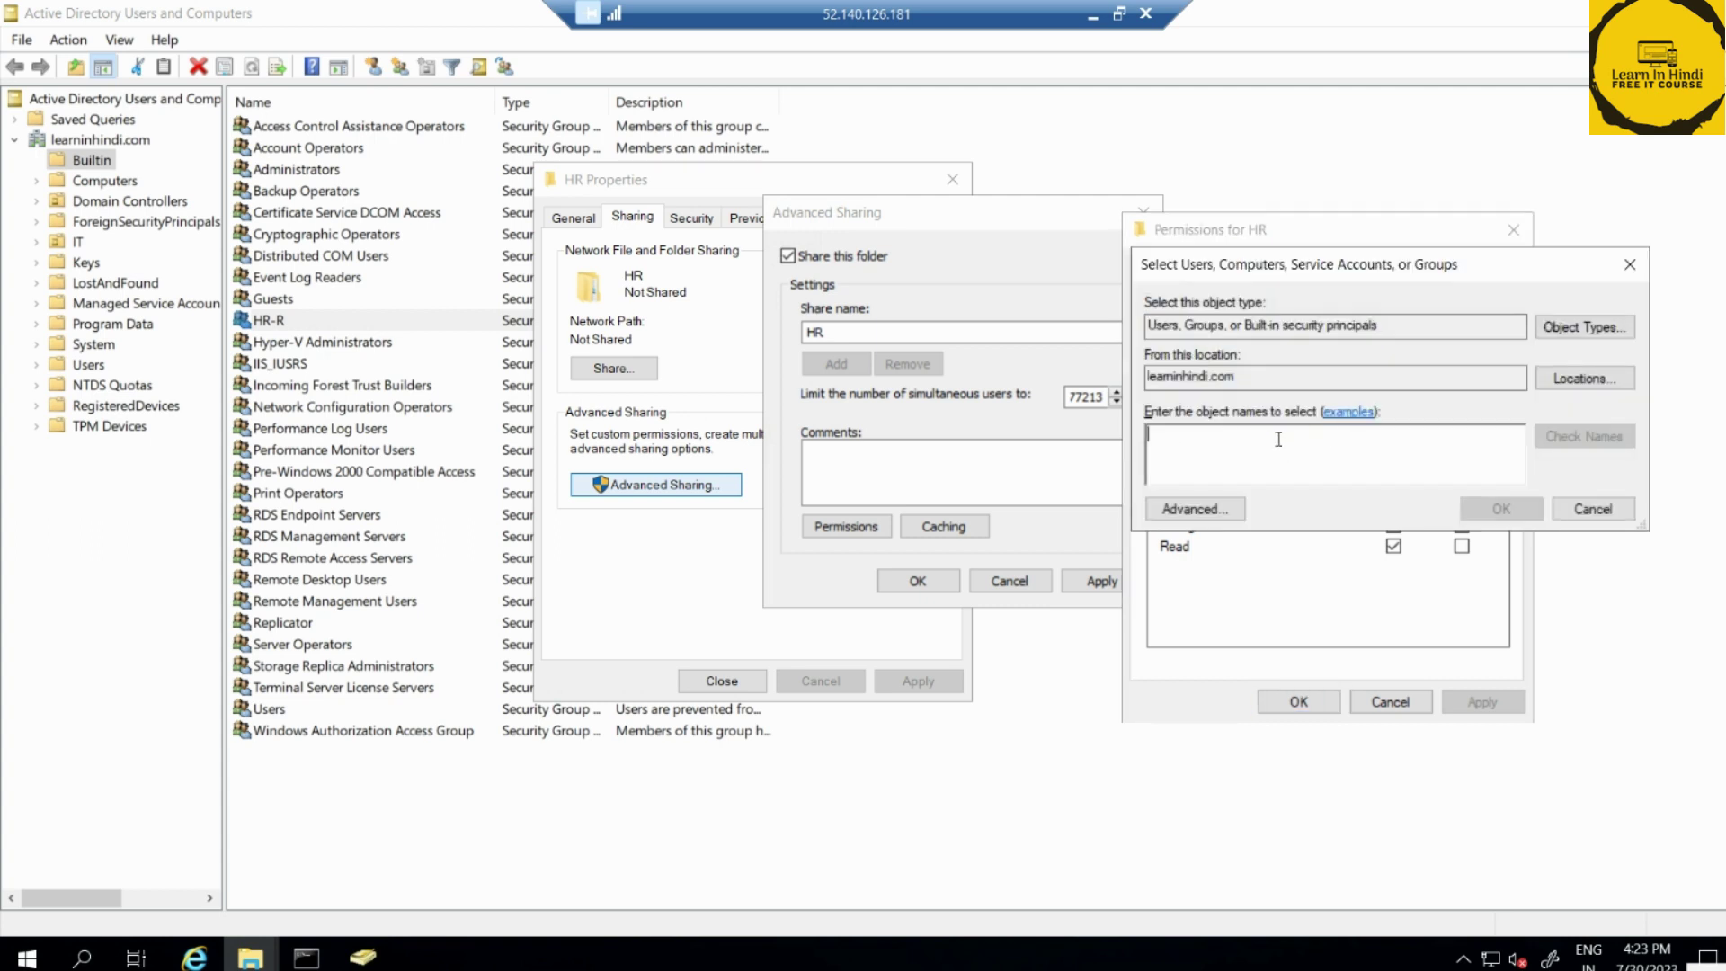
{"action": "type", "text": "Hr-"}
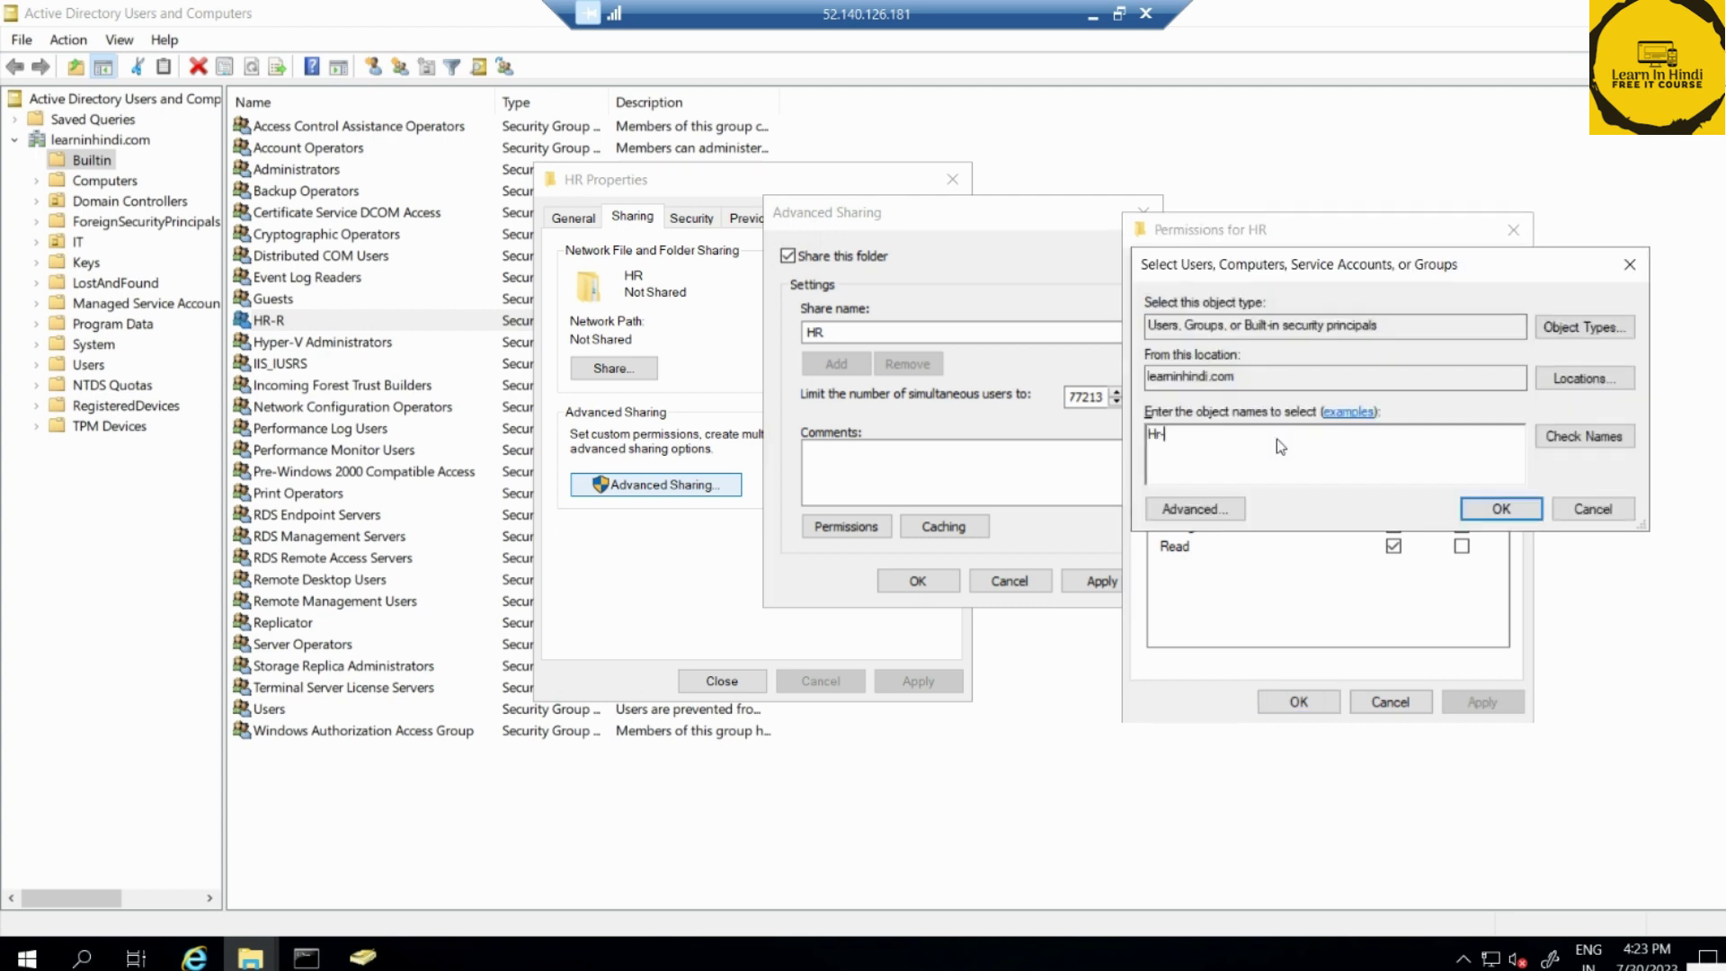
{"action": "key", "text": "BackSpace"}
{"action": "type", "text": "-R"}
{"action": "left_click", "coordinate": [1583, 436]}
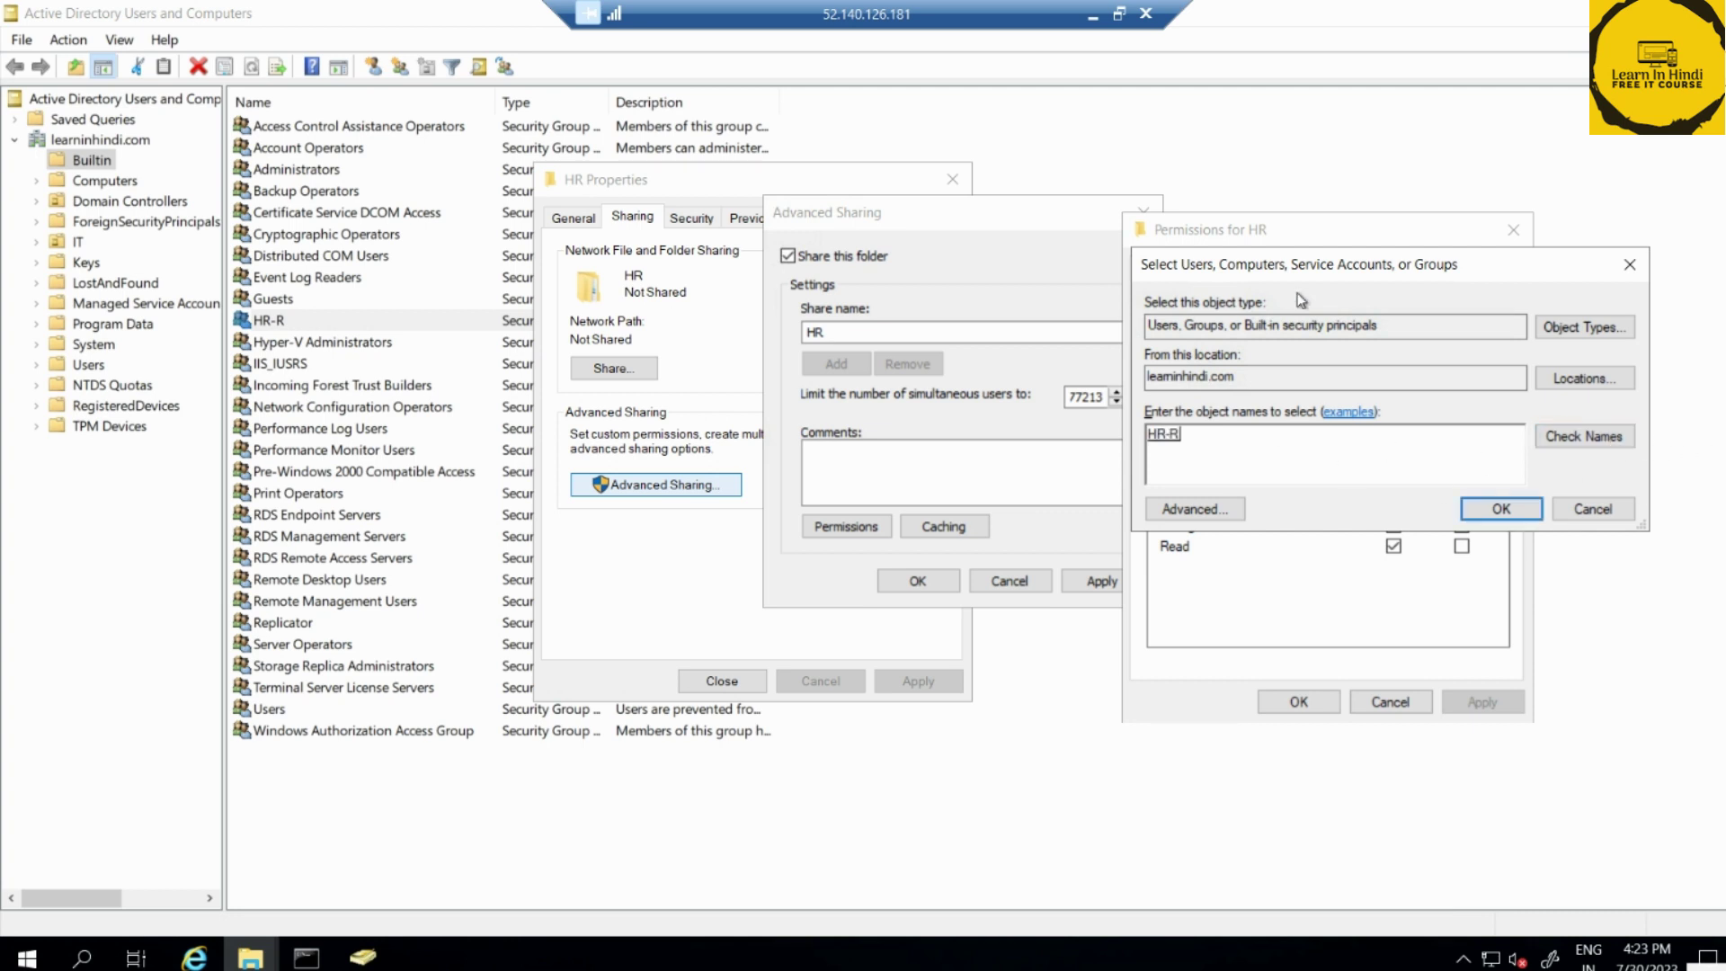
{"action": "left_click", "coordinate": [1500, 509]}
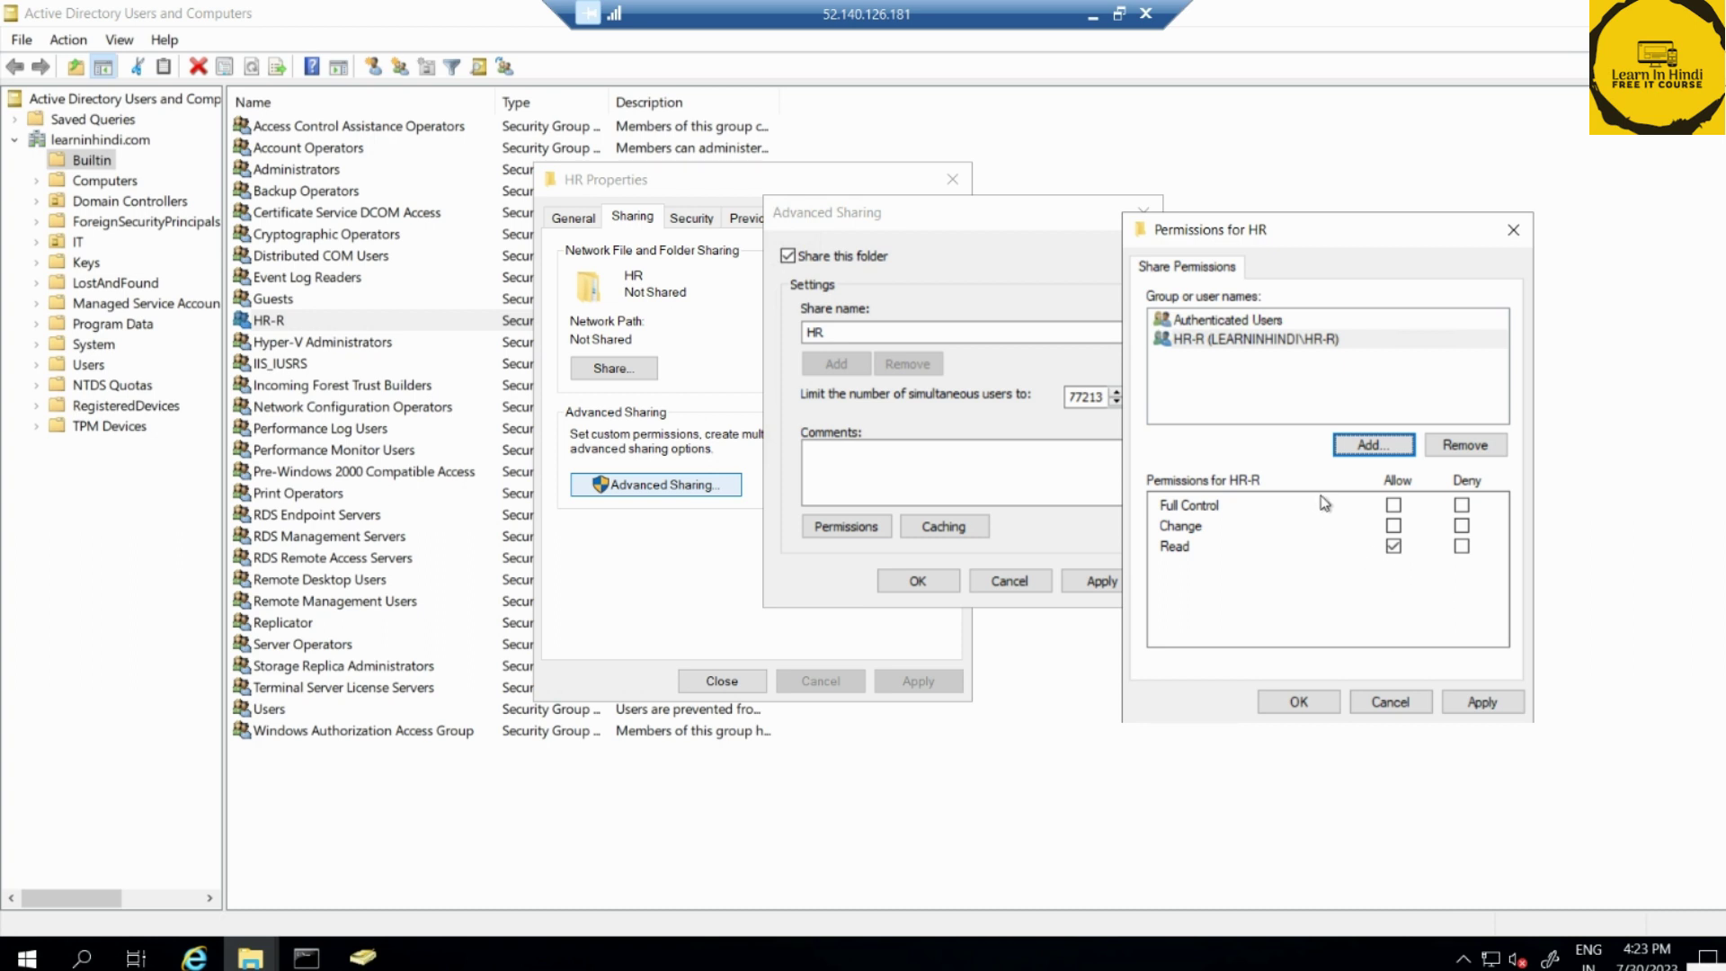
{"action": "left_click", "coordinate": [1483, 702]}
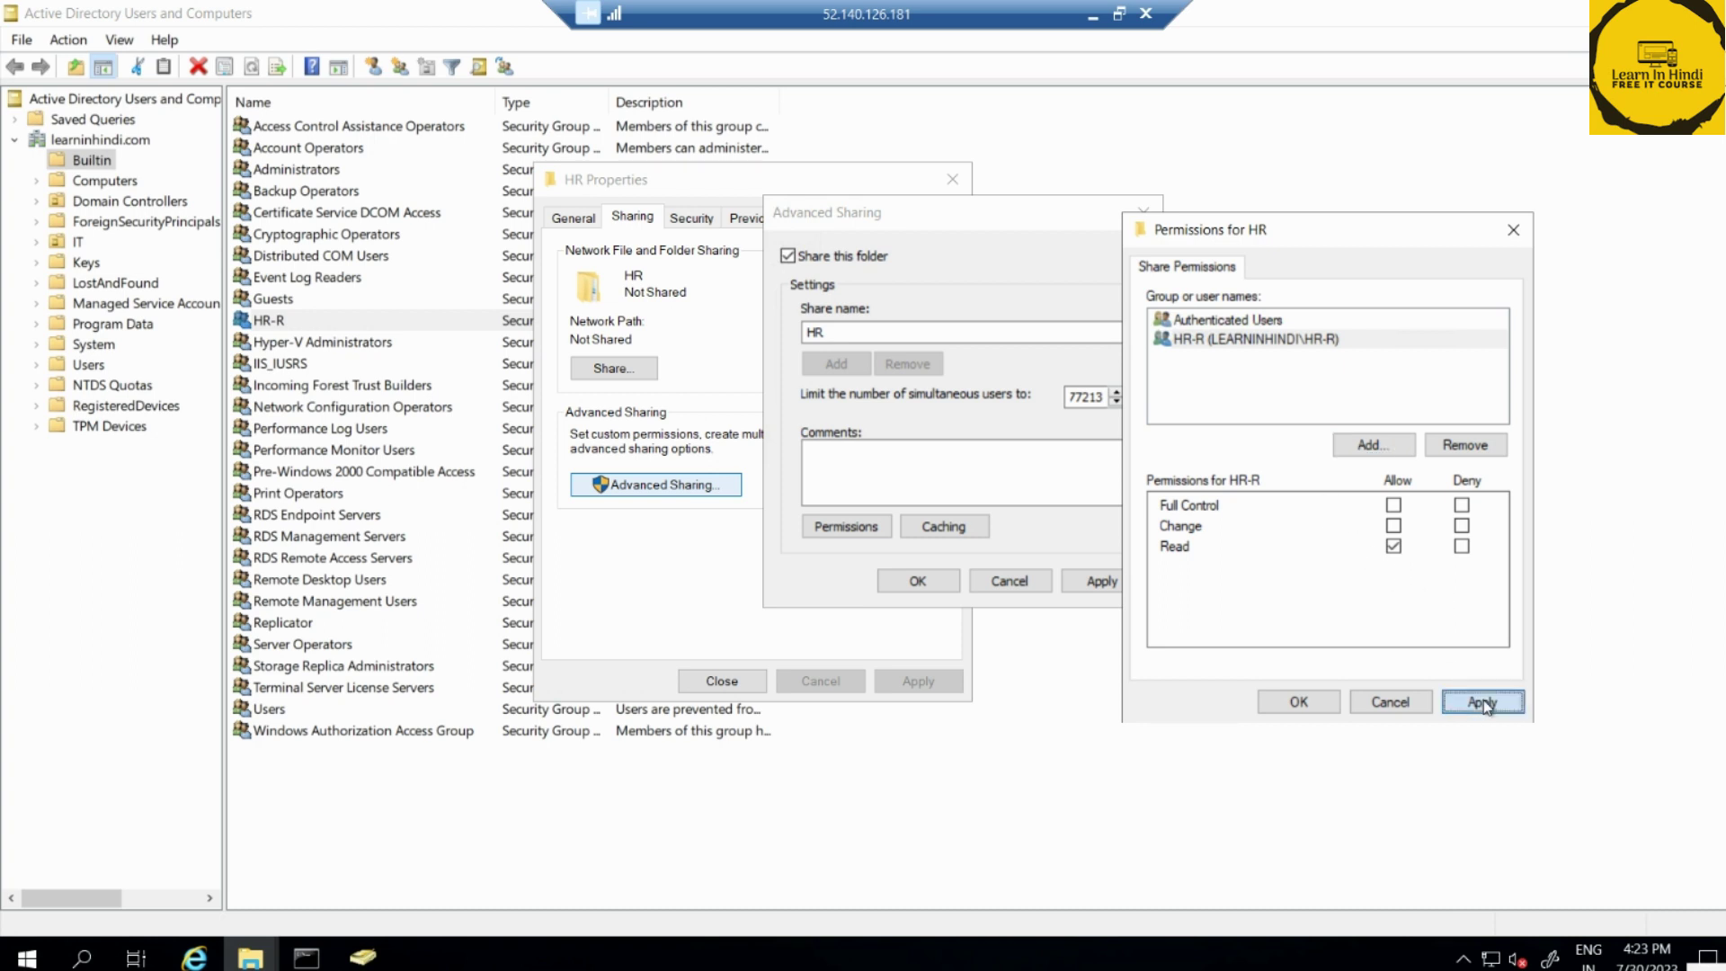
Step: Remove Authenticated Users, apply, and close the share permissions
{"action": "left_click", "coordinate": [1274, 320]}
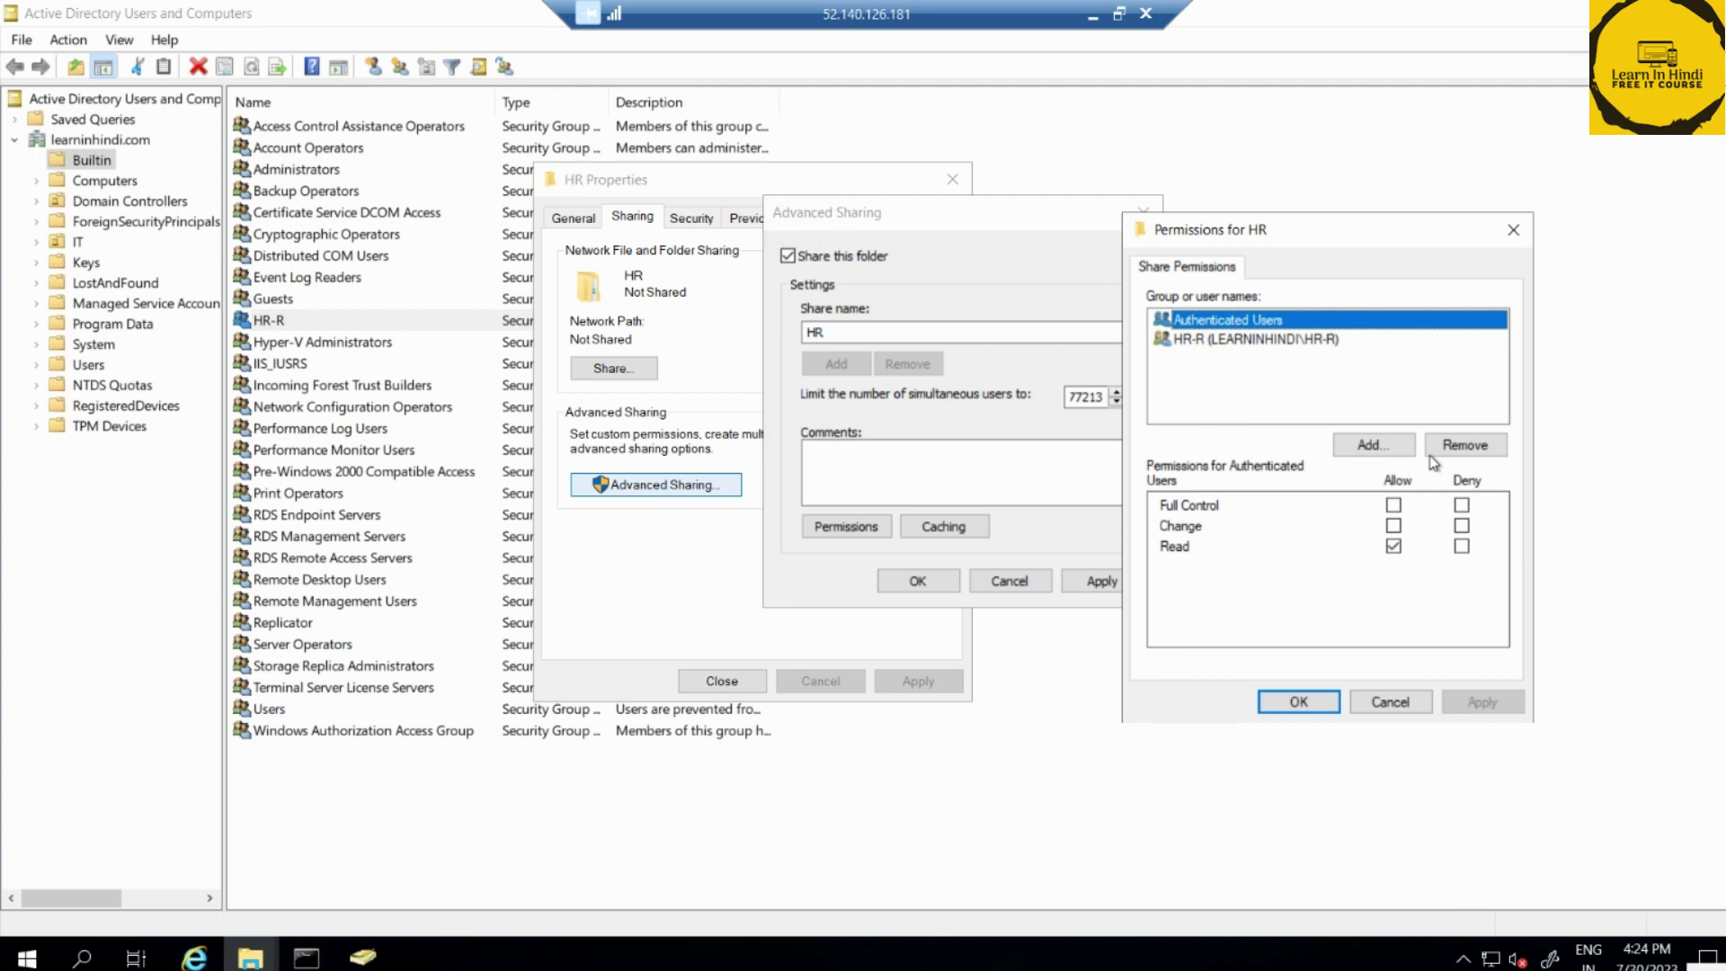
{"action": "left_click", "coordinate": [1466, 446]}
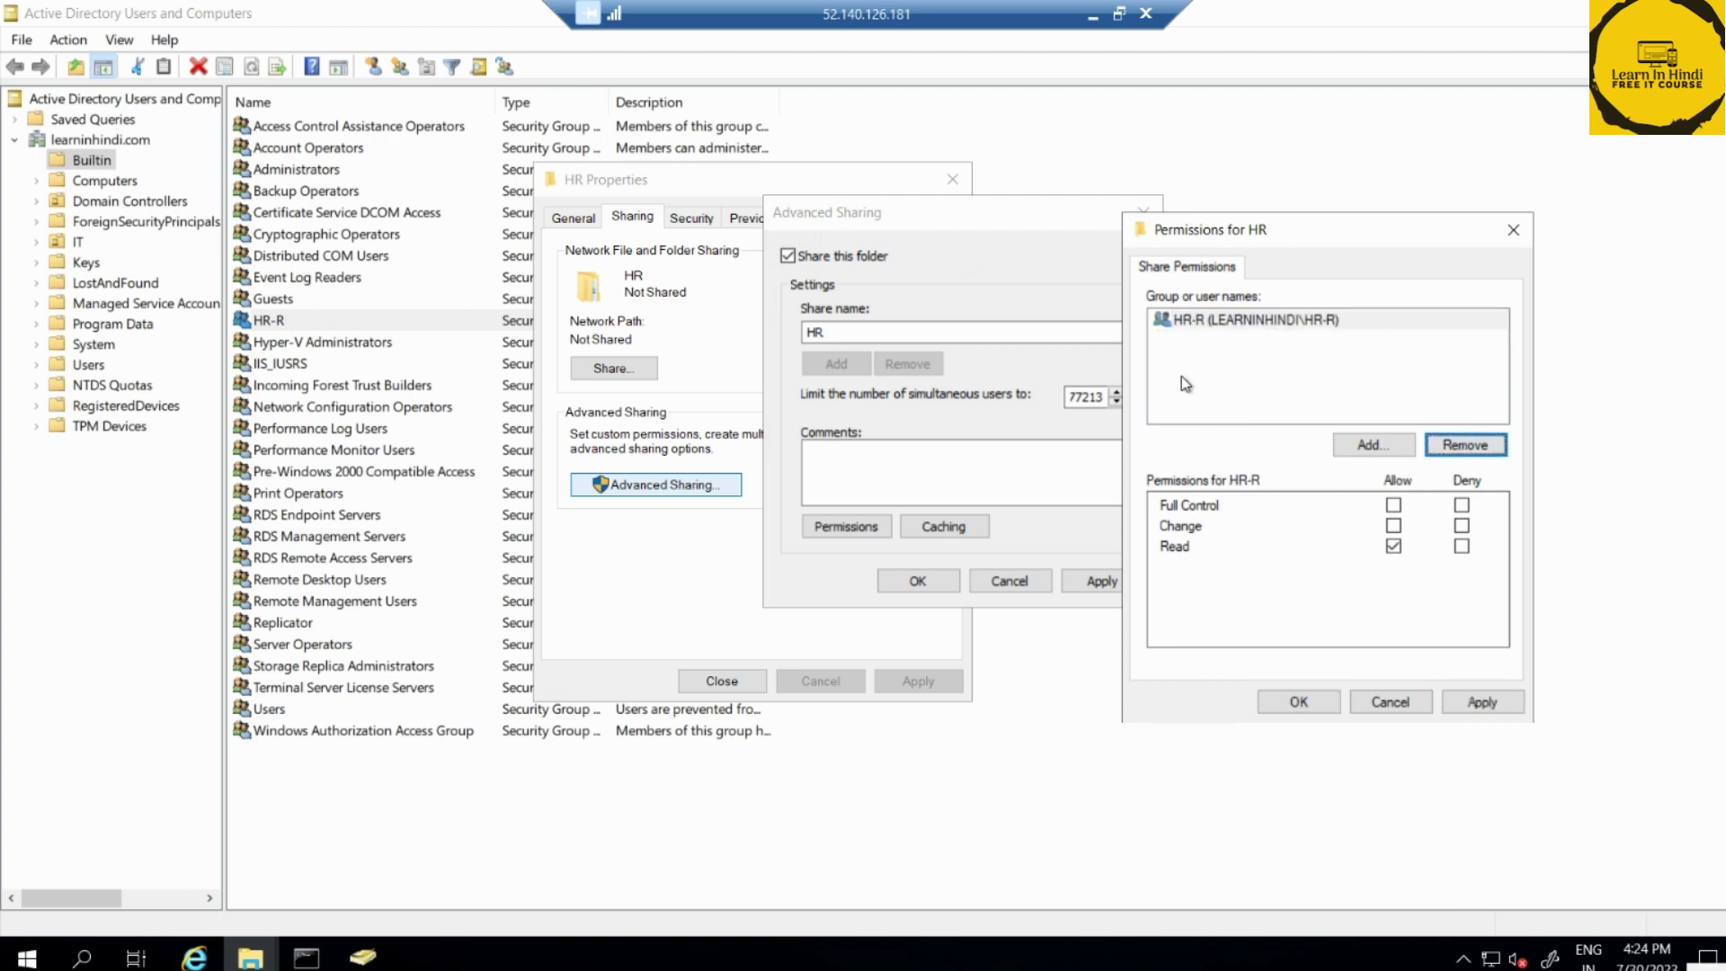
{"action": "left_click", "coordinate": [1496, 703]}
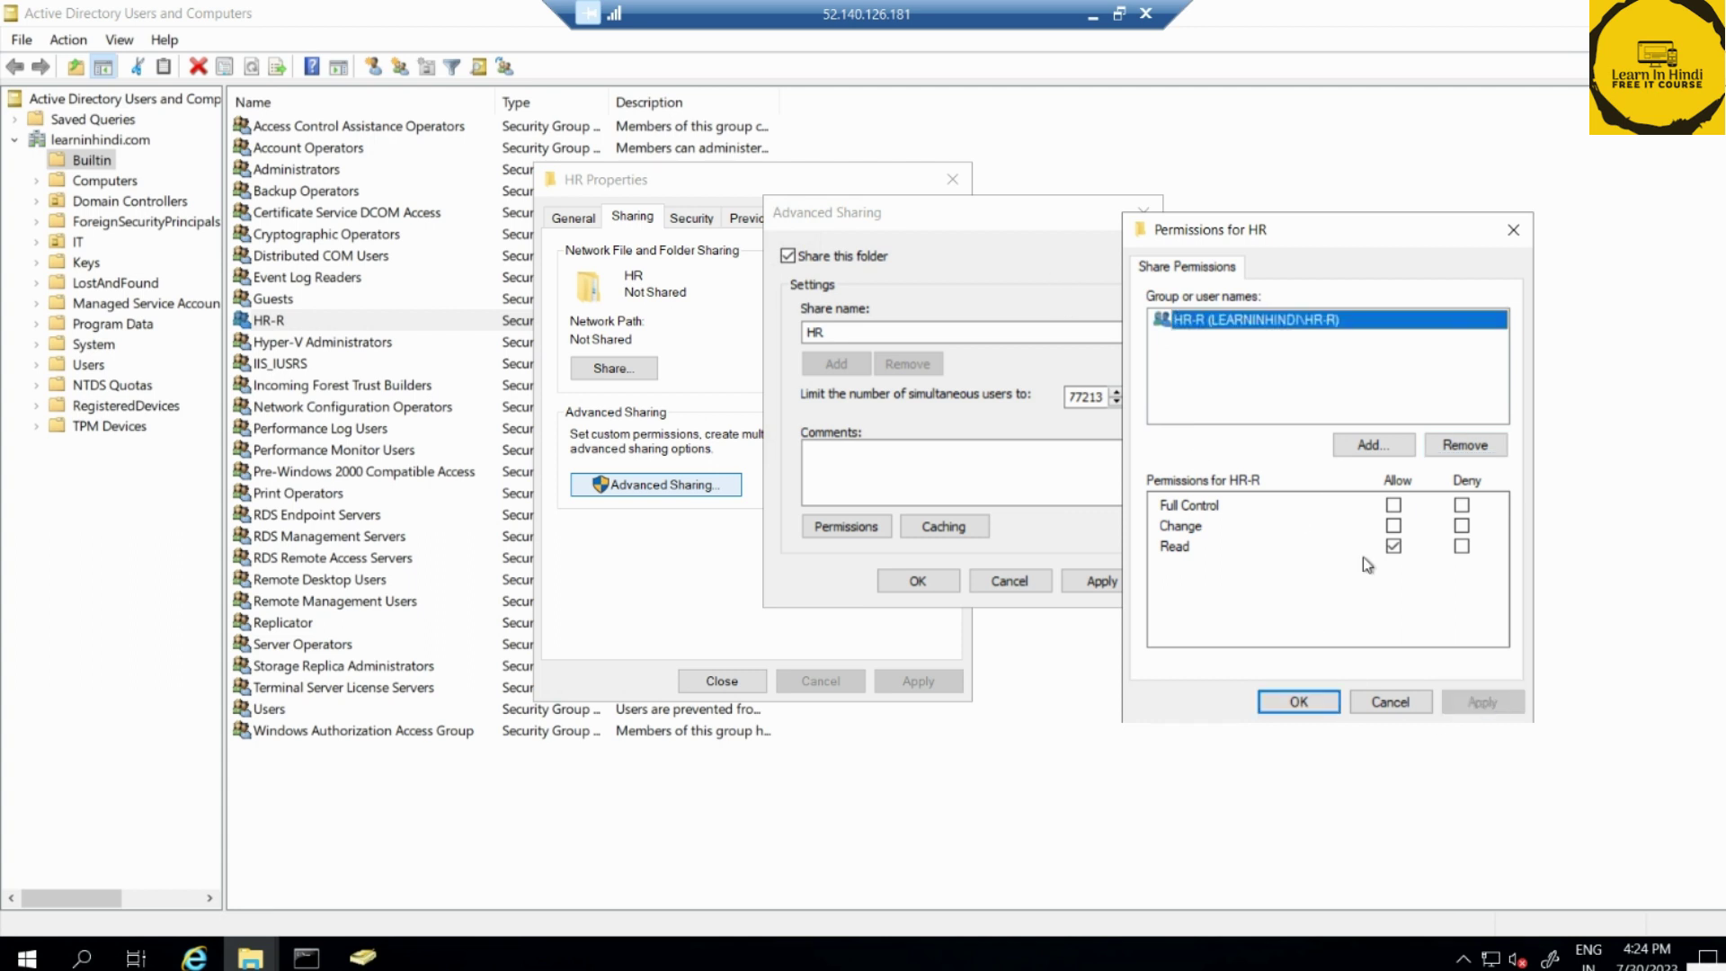
{"action": "left_click", "coordinate": [1299, 702]}
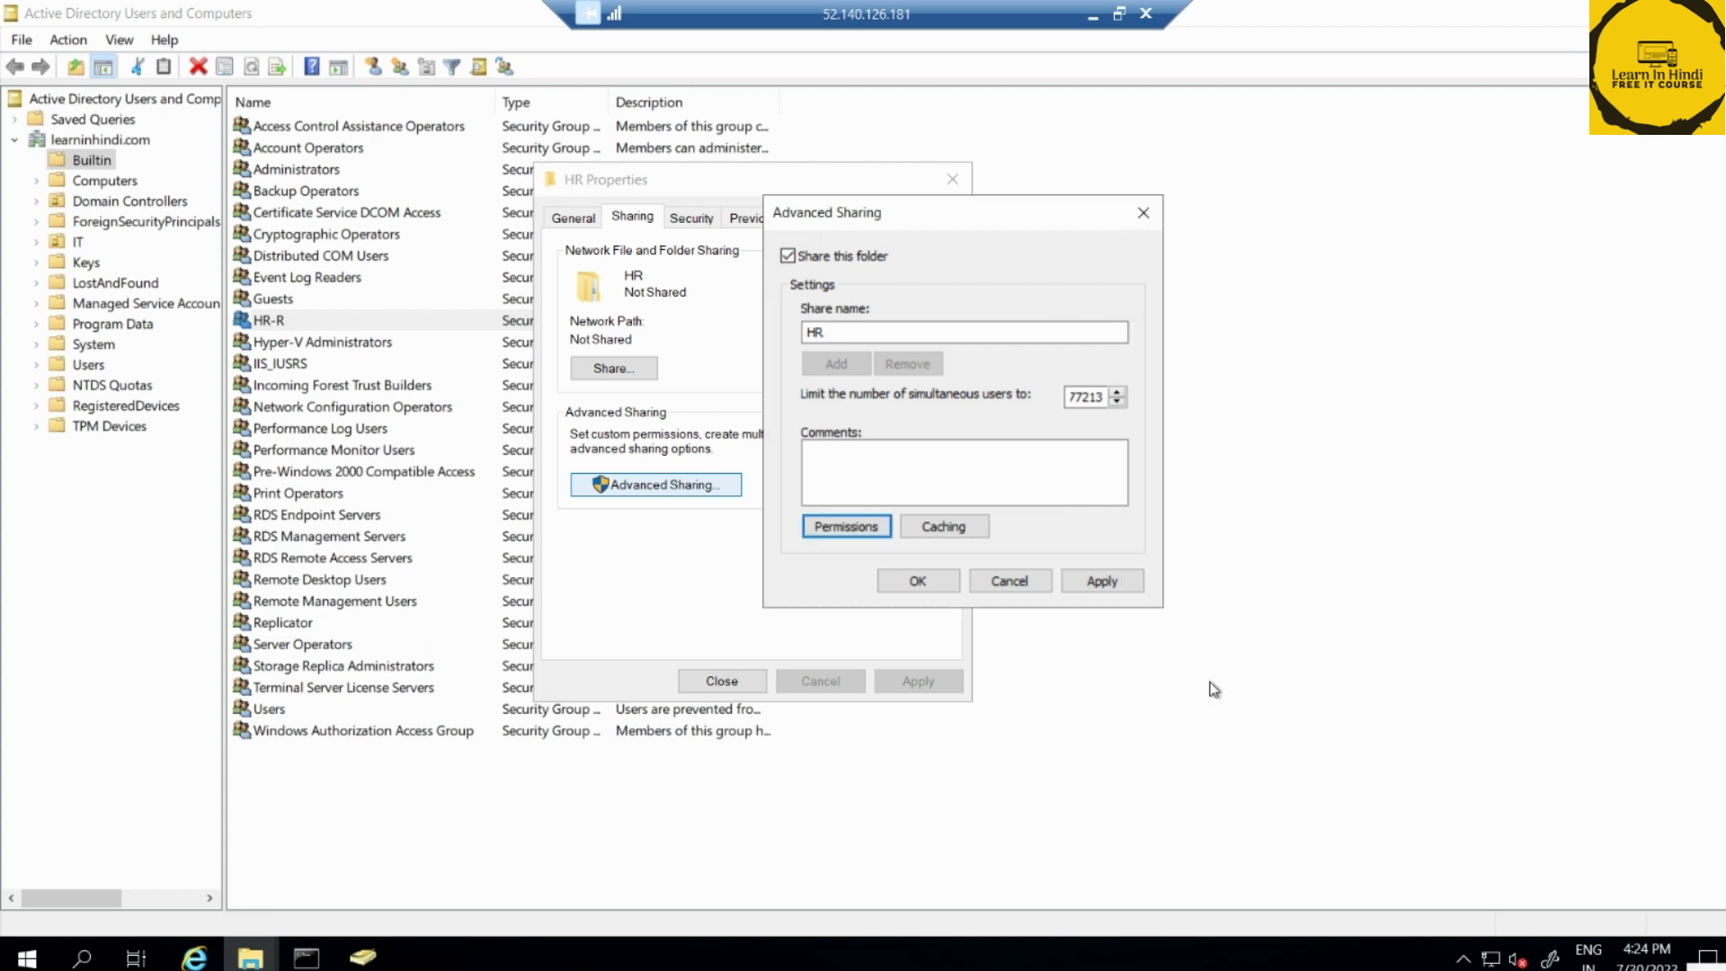
Step: Apply HR's advanced sharing settings and create the HR-W group in Builtin
{"action": "left_click", "coordinate": [1112, 579]}
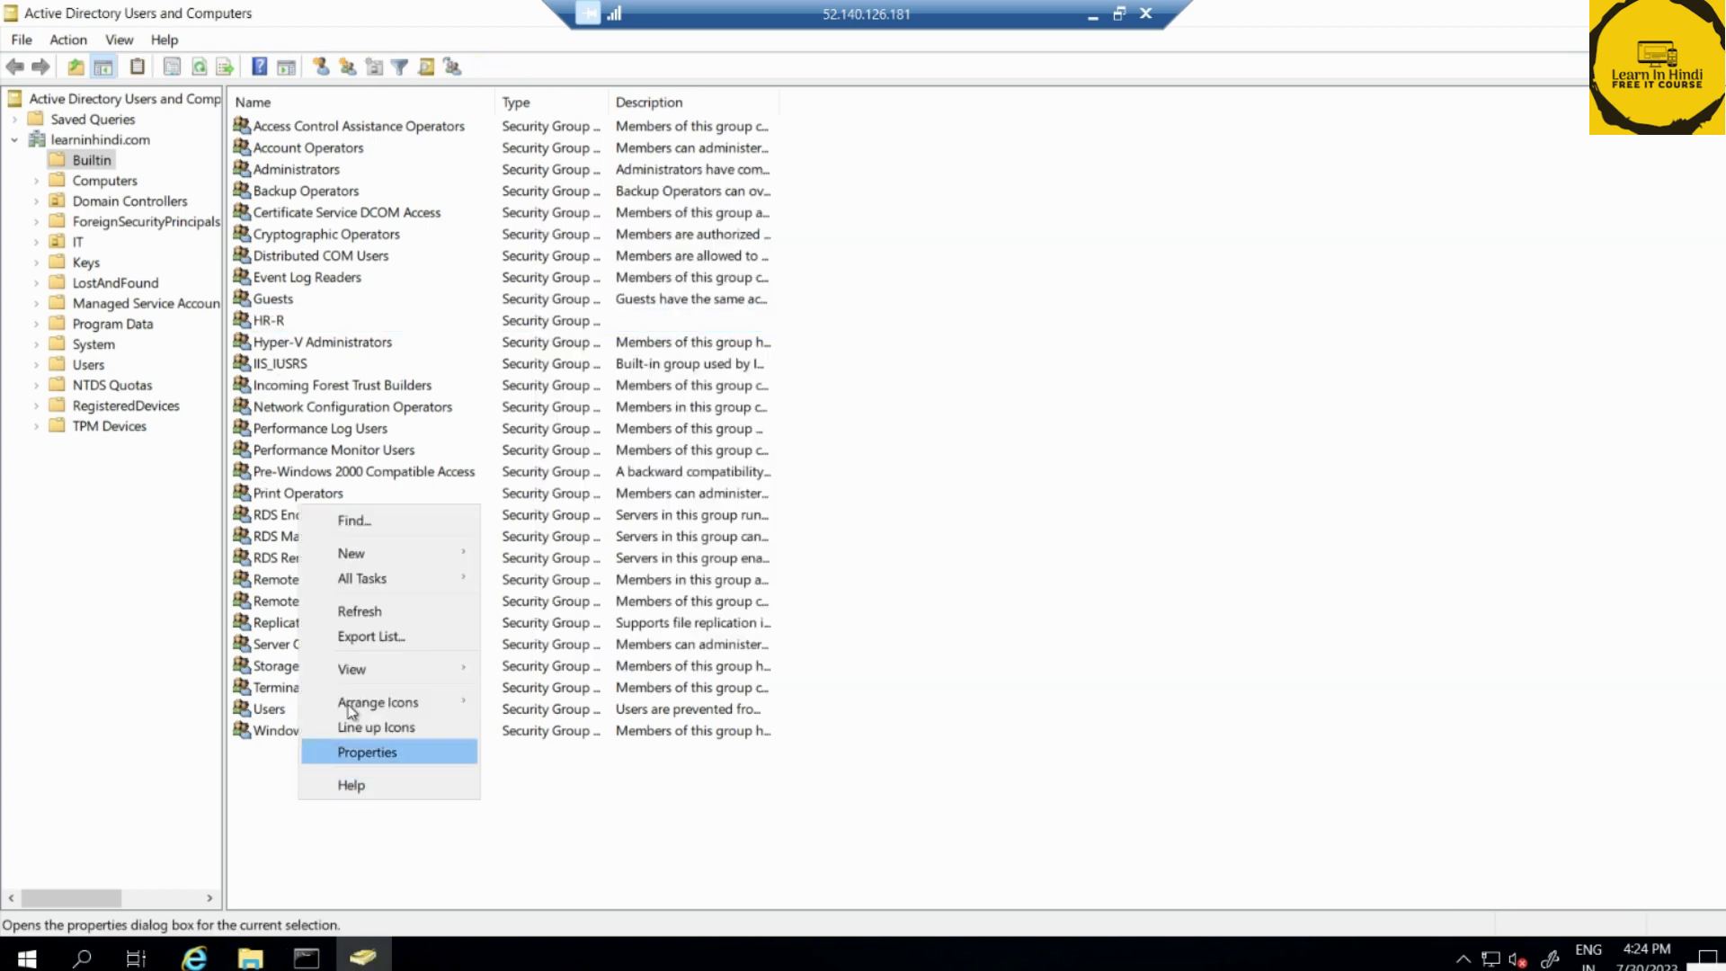
{"action": "right_click", "coordinate": [300, 505]}
{"action": "mouse_move", "coordinate": [400, 553]}
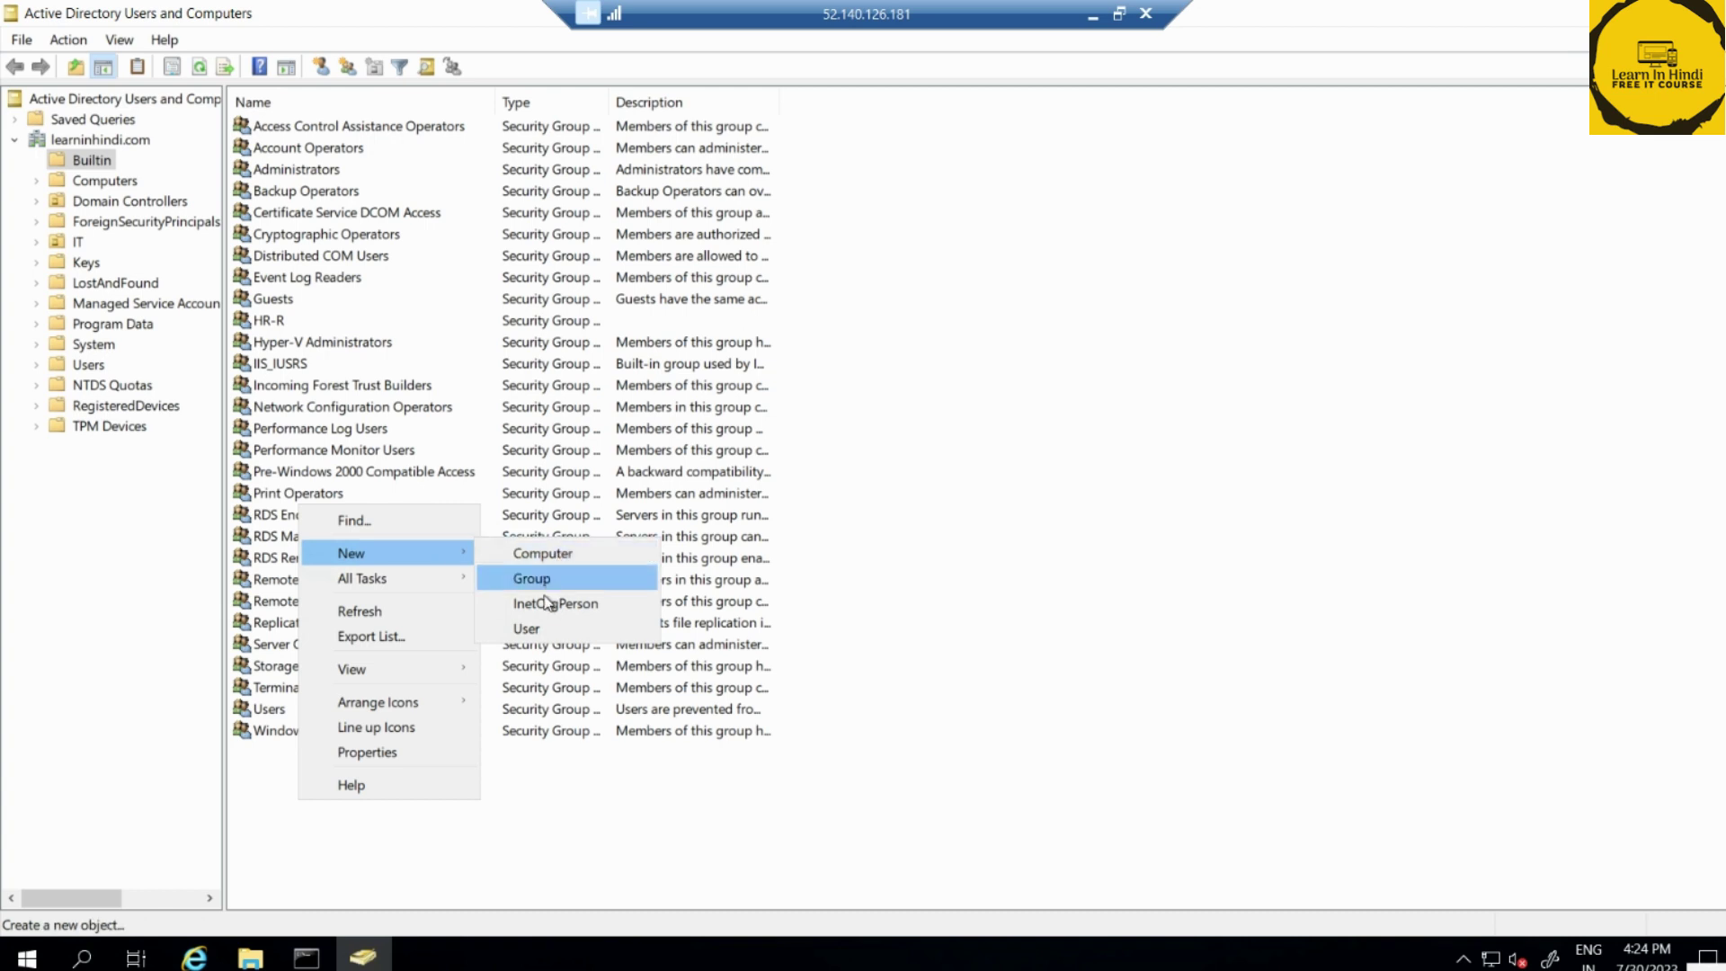
{"action": "left_click", "coordinate": [521, 580]}
{"action": "type", "text": "HR-W"}
{"action": "left_click", "coordinate": [363, 443]}
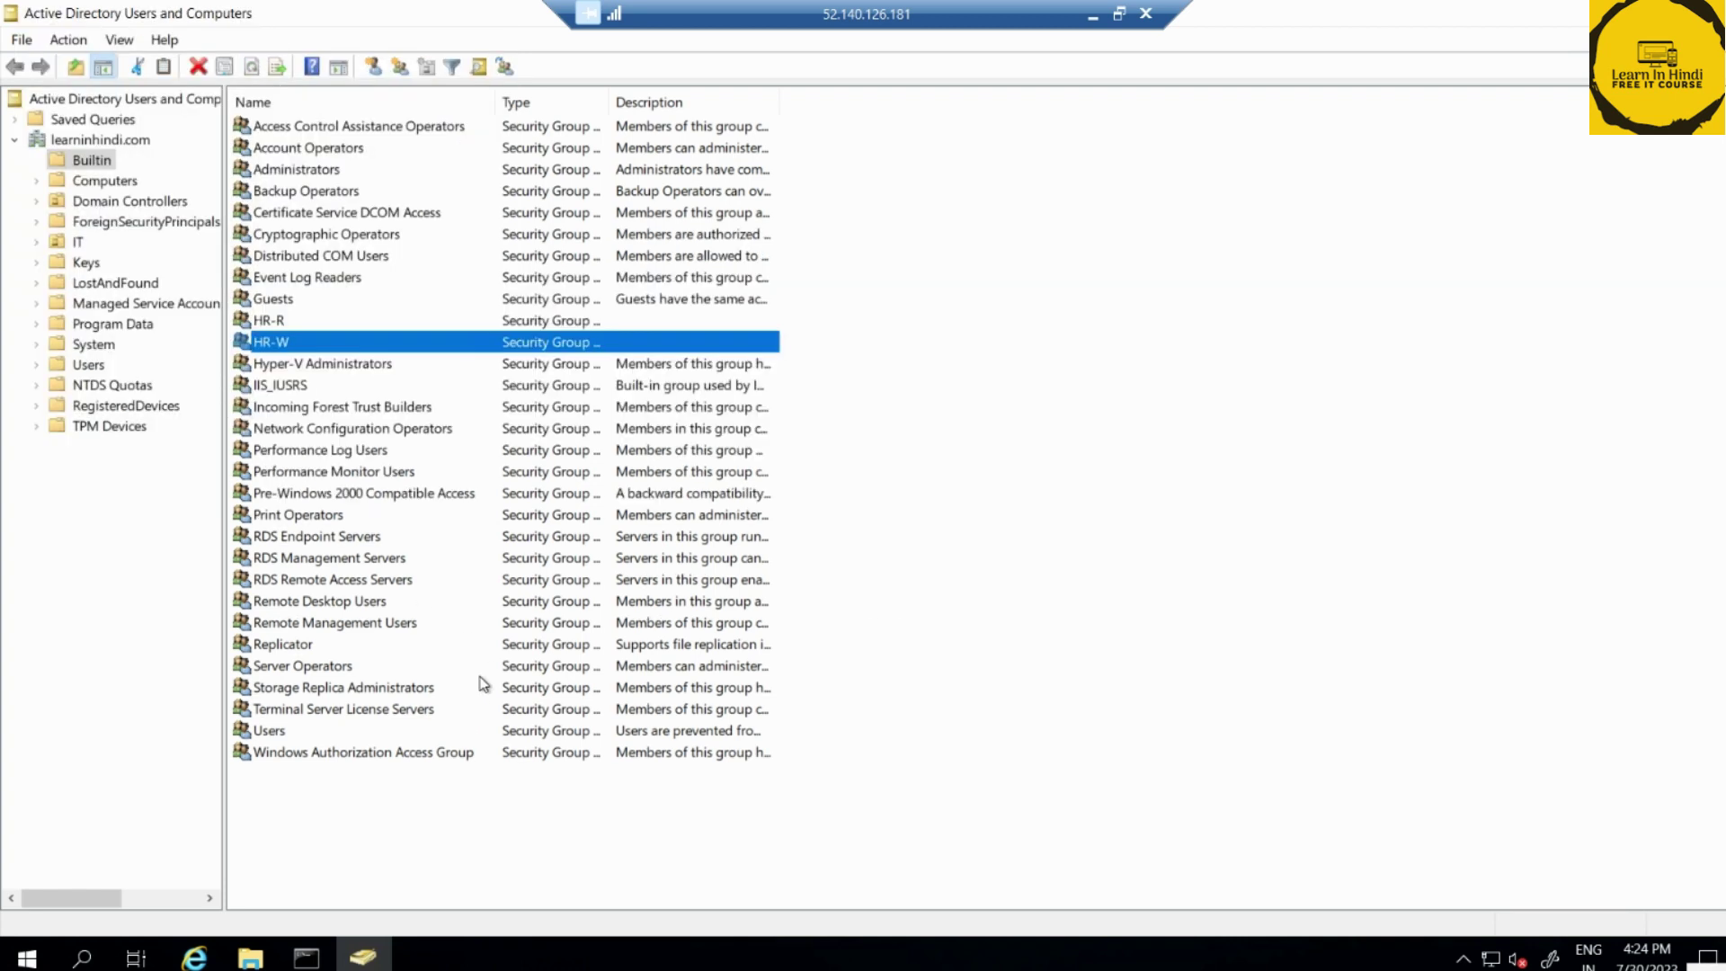
{"action": "left_click", "coordinate": [250, 956]}
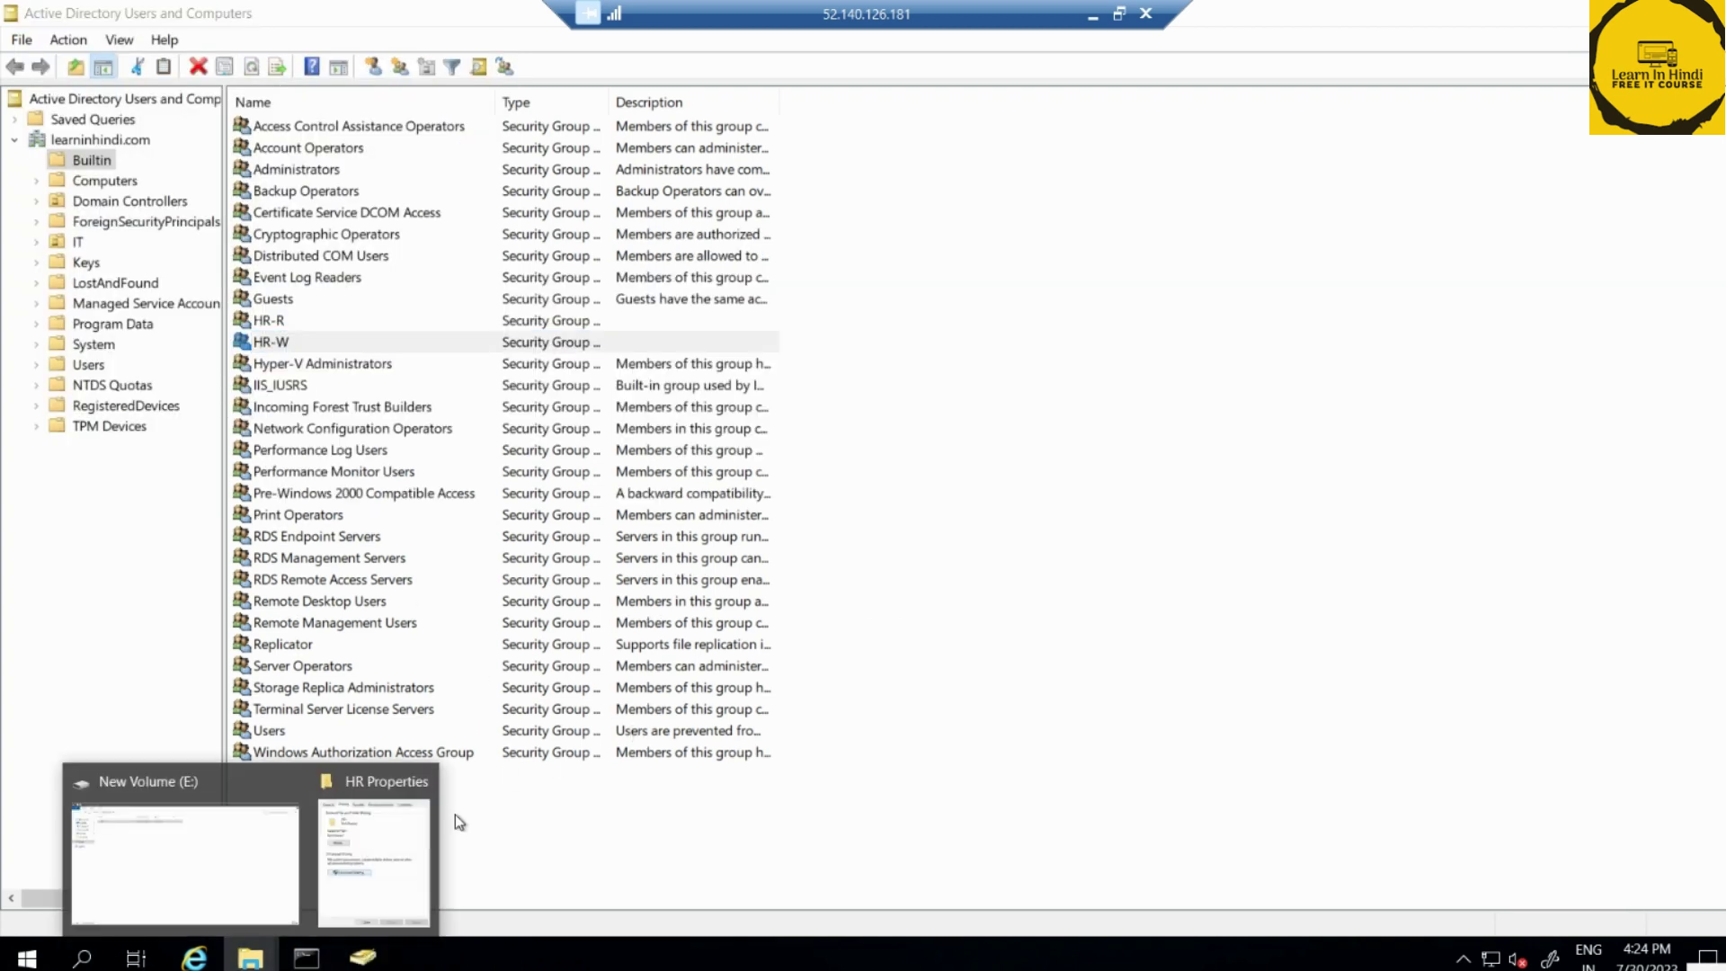
Step: Add HR-W to HR's share permissions with Change allowed and apply
{"action": "left_click", "coordinate": [373, 845]}
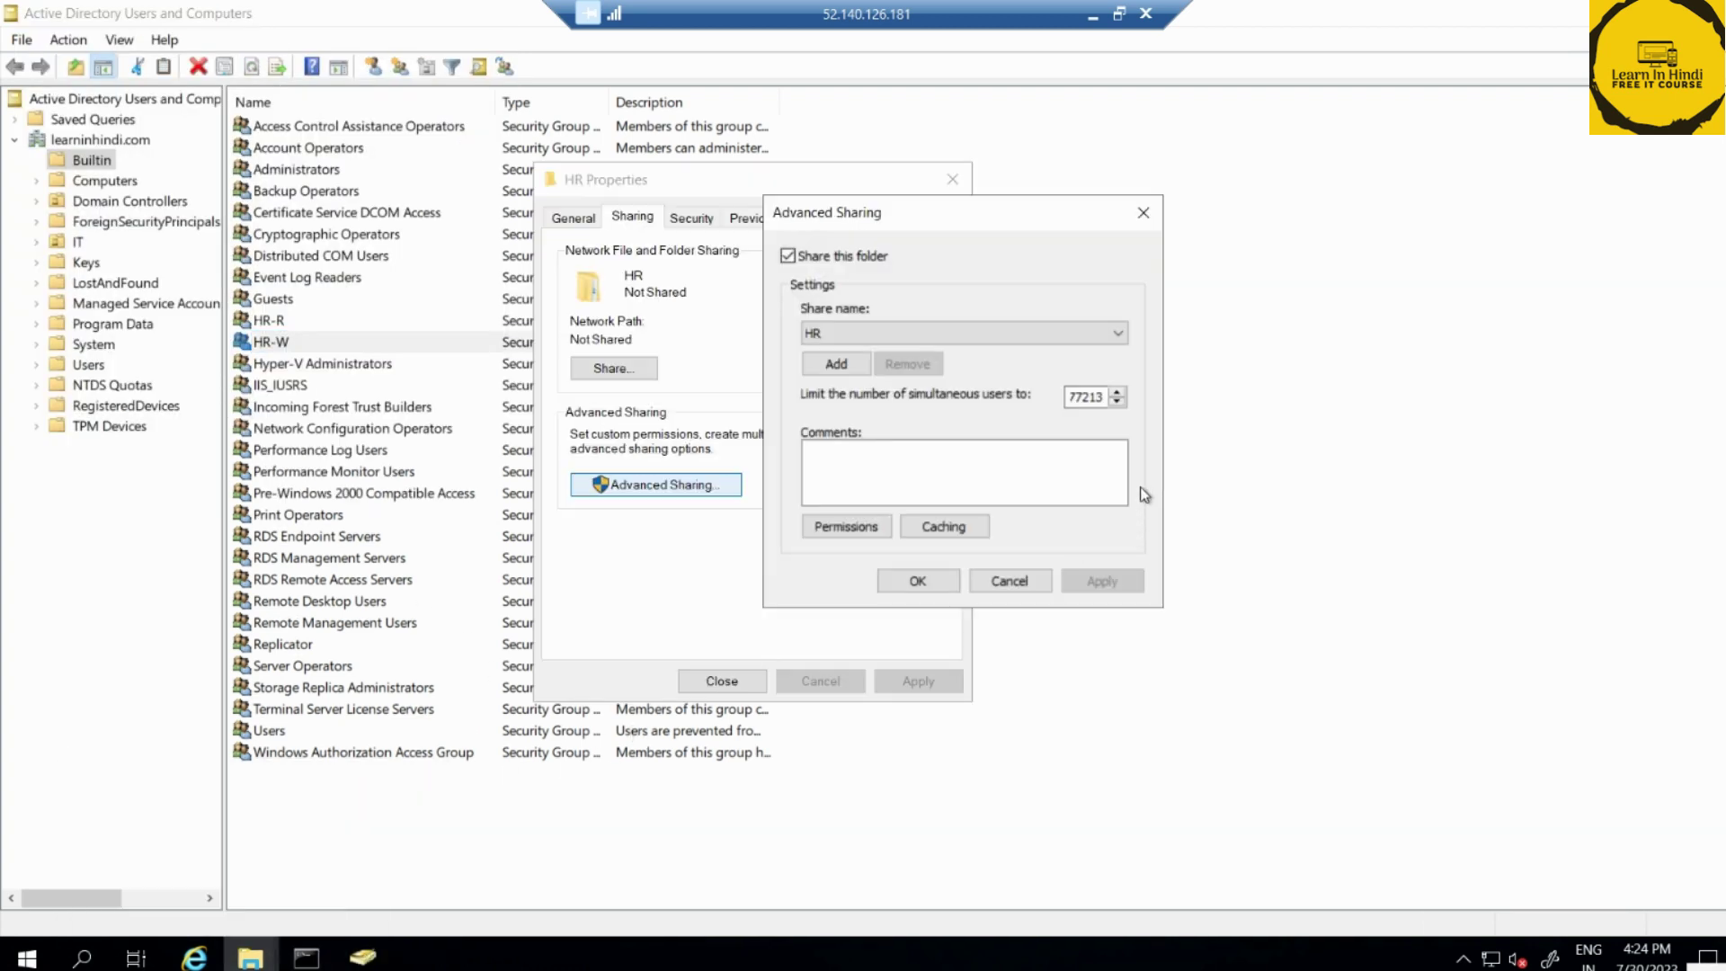
{"action": "left_click", "coordinate": [834, 530]}
{"action": "left_click", "coordinate": [1039, 449]}
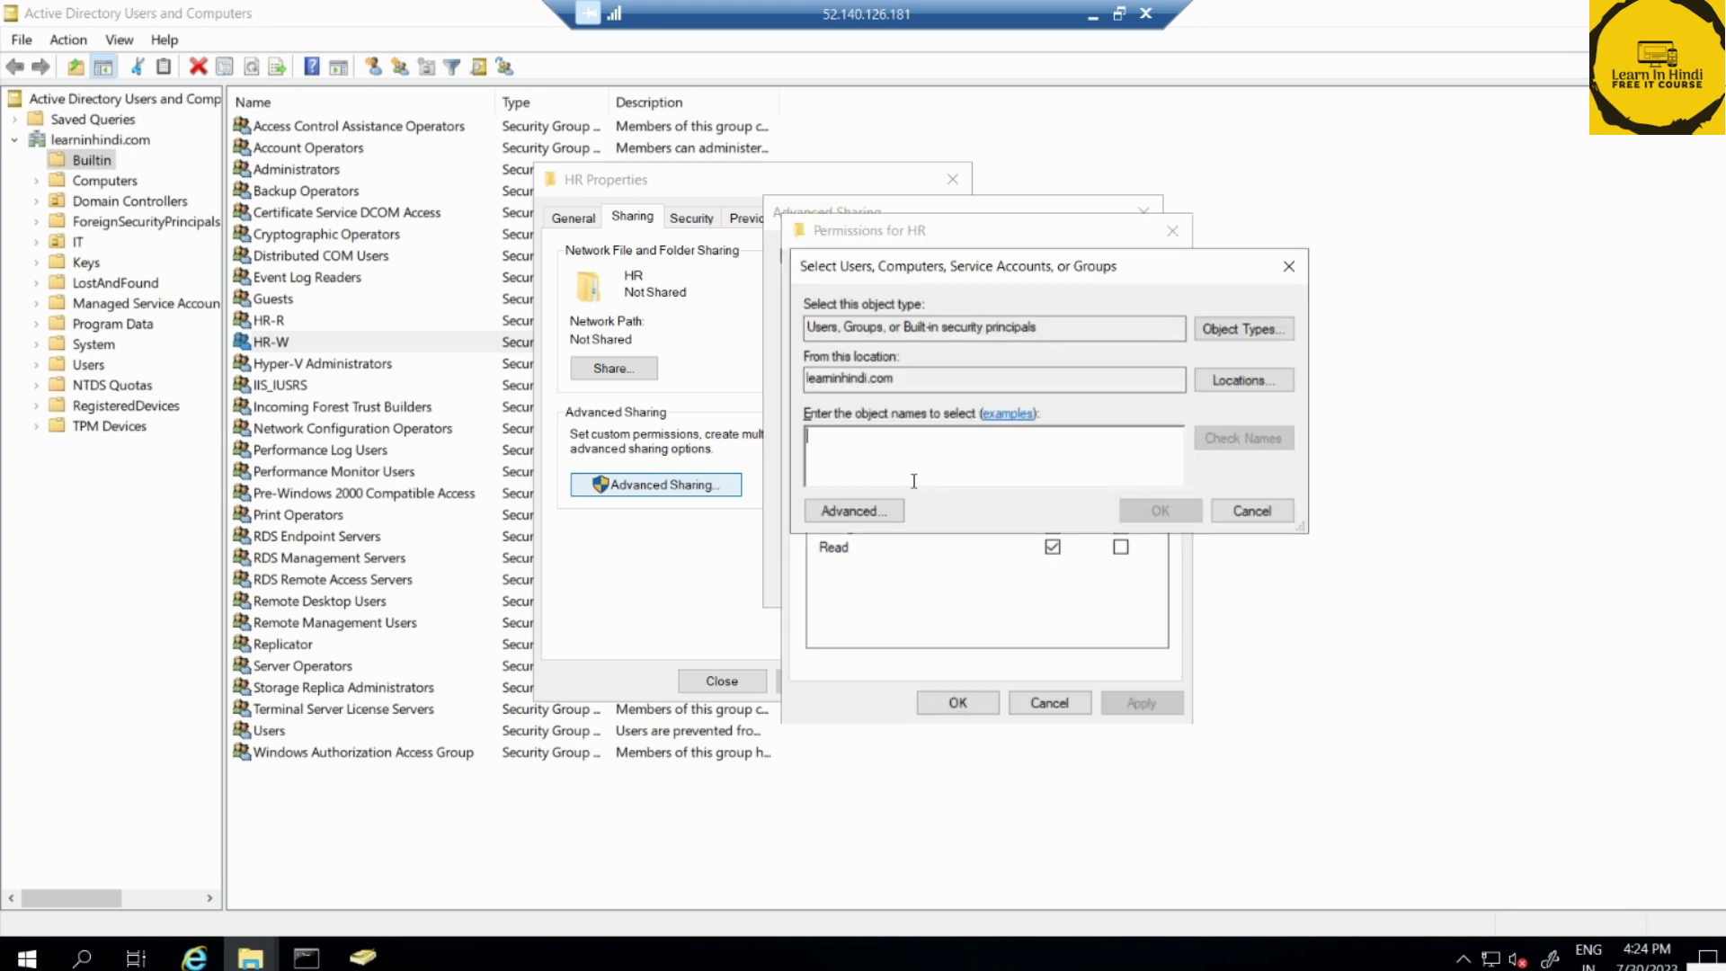
{"action": "type", "text": "hr-w"}
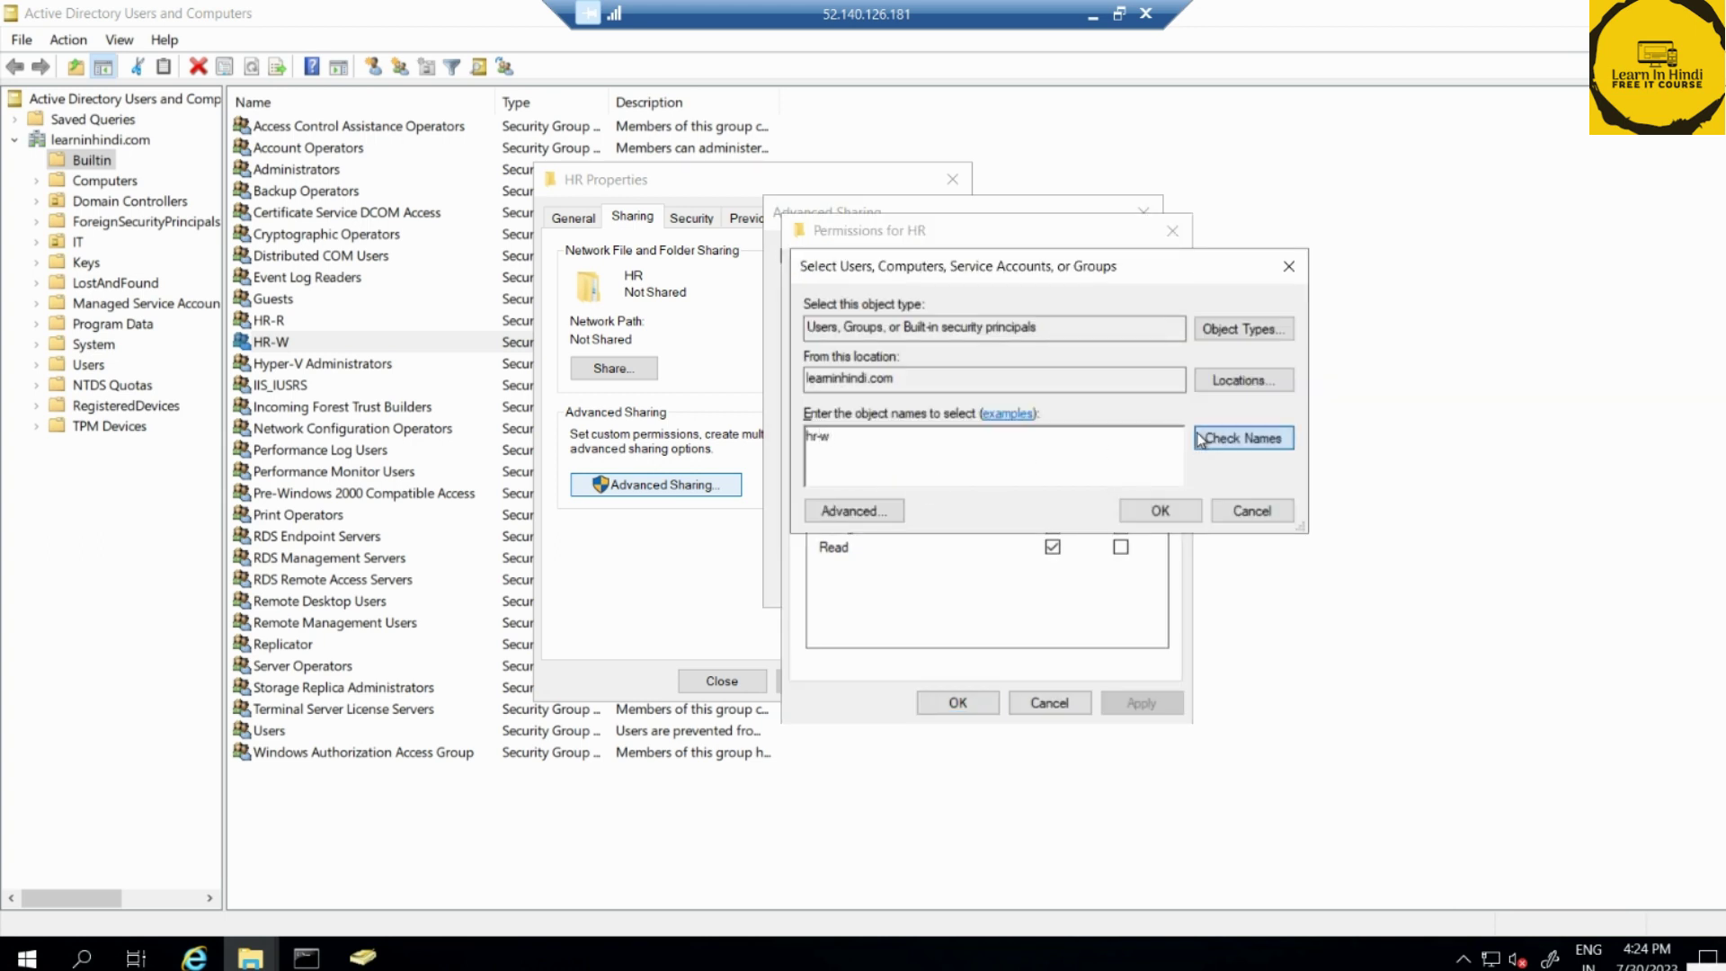
{"action": "left_click", "coordinate": [1243, 438]}
{"action": "left_click", "coordinate": [1159, 511]}
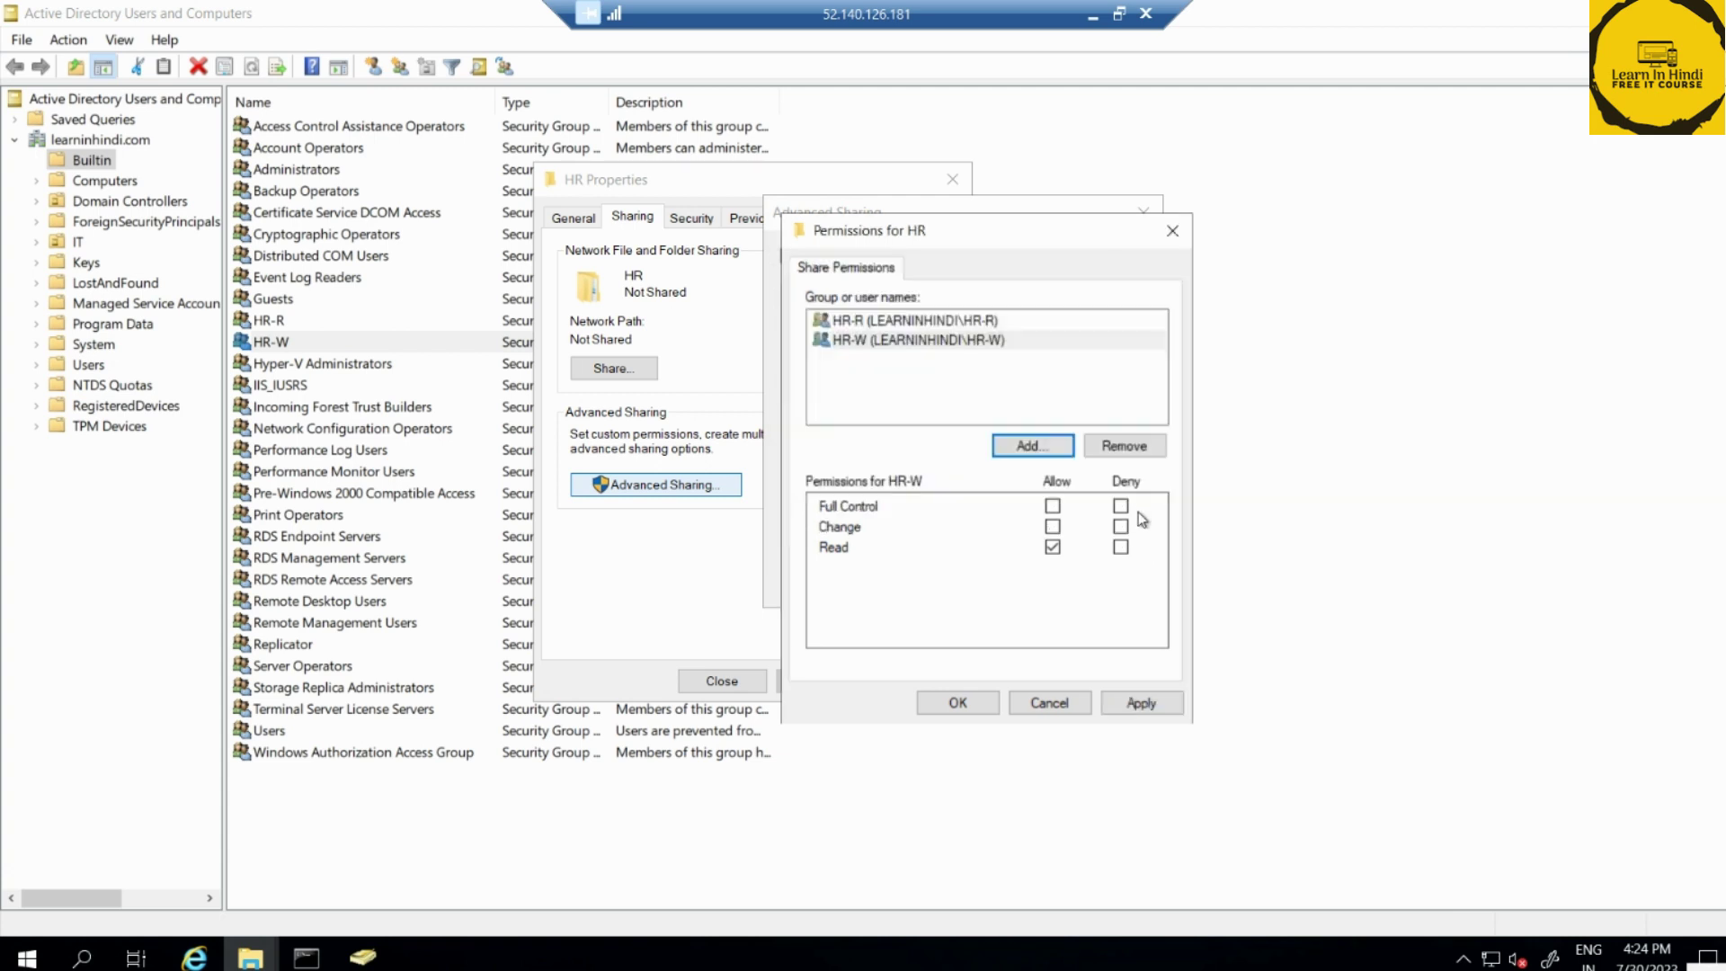
{"action": "left_click", "coordinate": [1053, 527]}
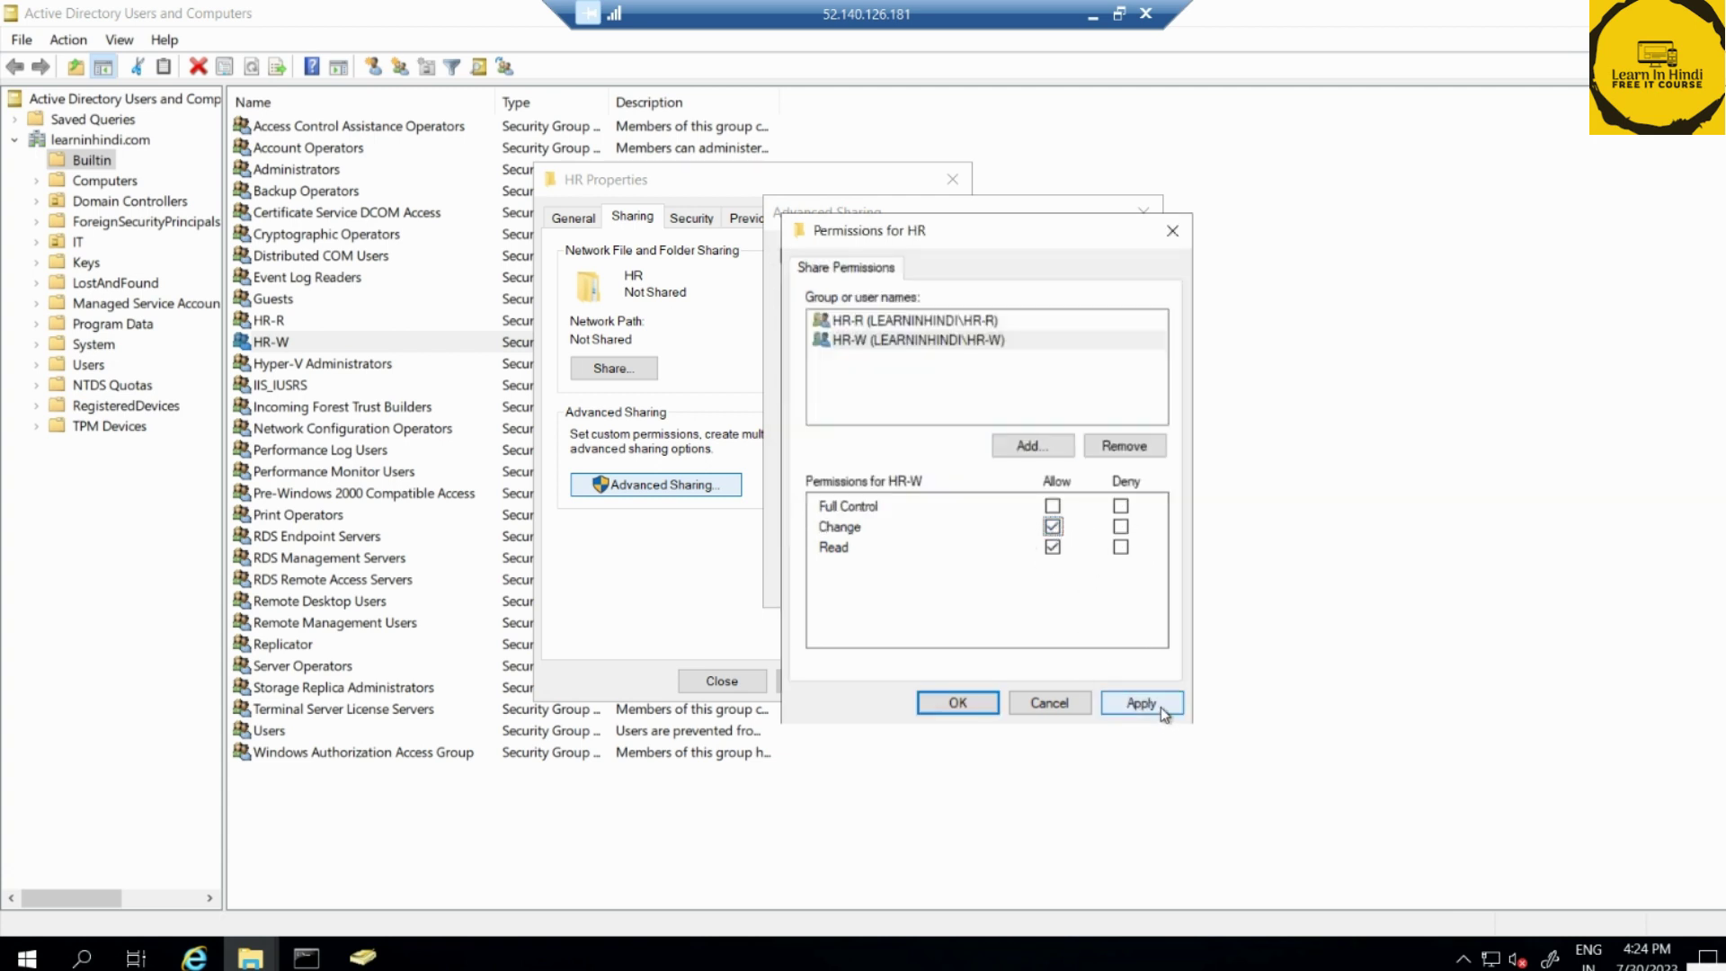
{"action": "left_click", "coordinate": [1132, 701]}
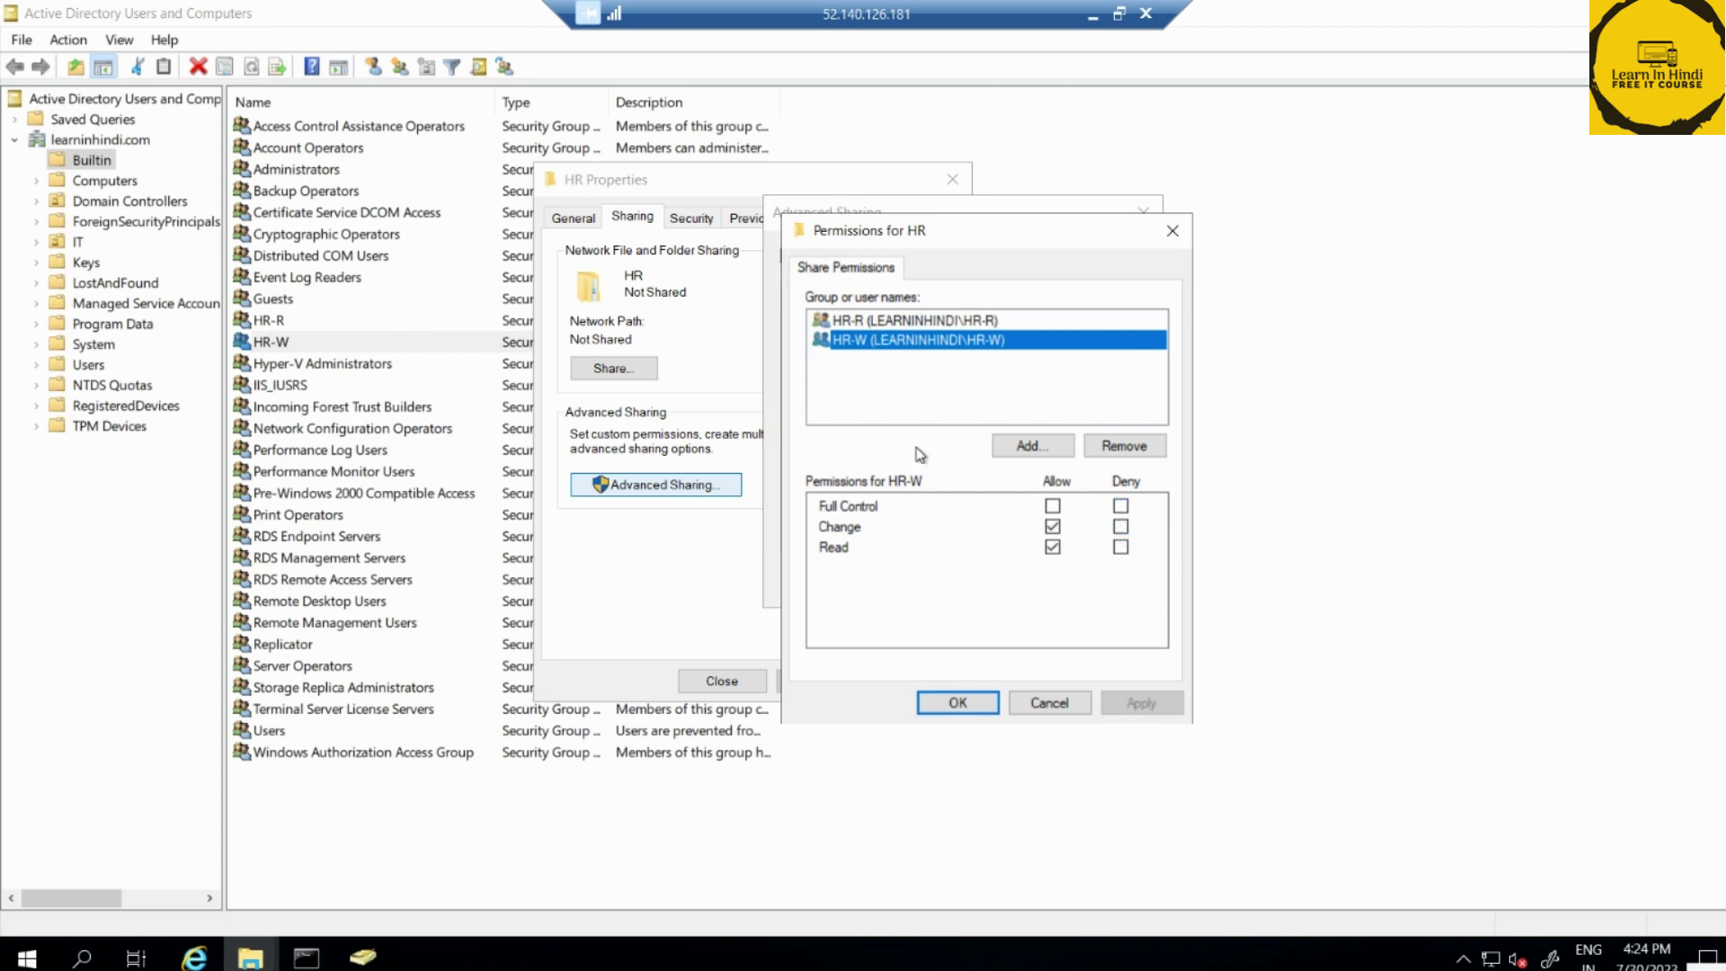
Step: Settle HR-W on Change and Read allowed, then finish sharing HR as \\Dc01\hr
{"action": "left_click", "coordinate": [1120, 506]}
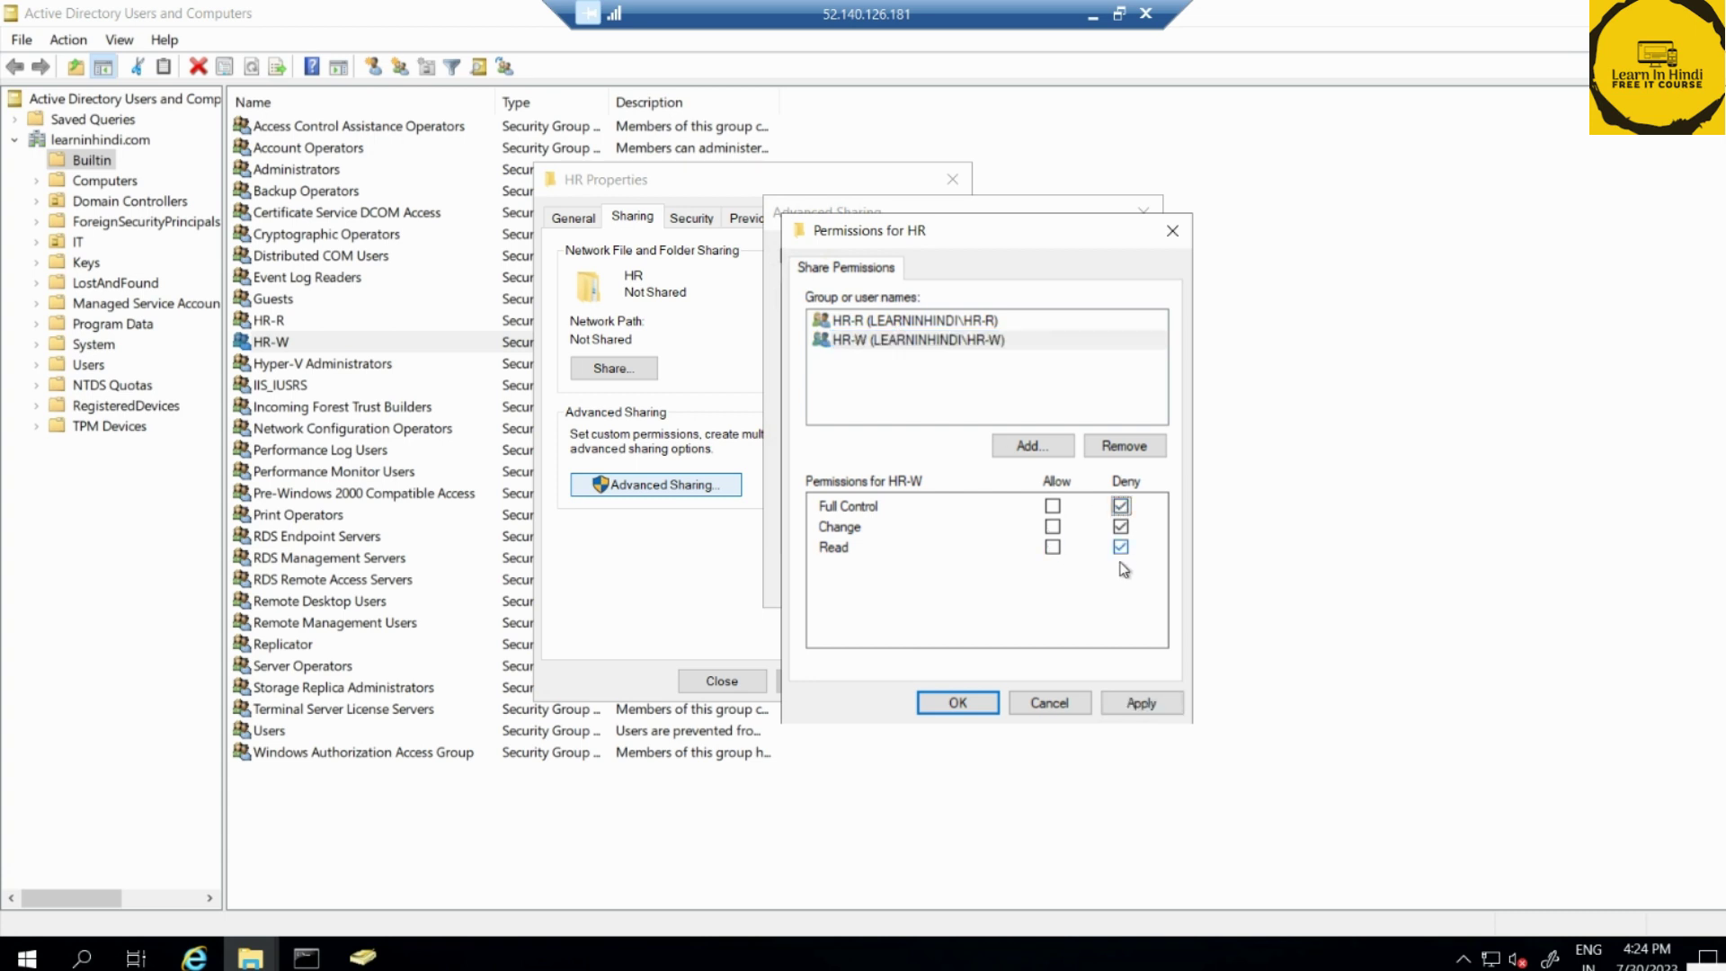
{"action": "left_click", "coordinate": [1053, 506]}
{"action": "left_click", "coordinate": [1053, 506]}
{"action": "left_click", "coordinate": [1123, 703]}
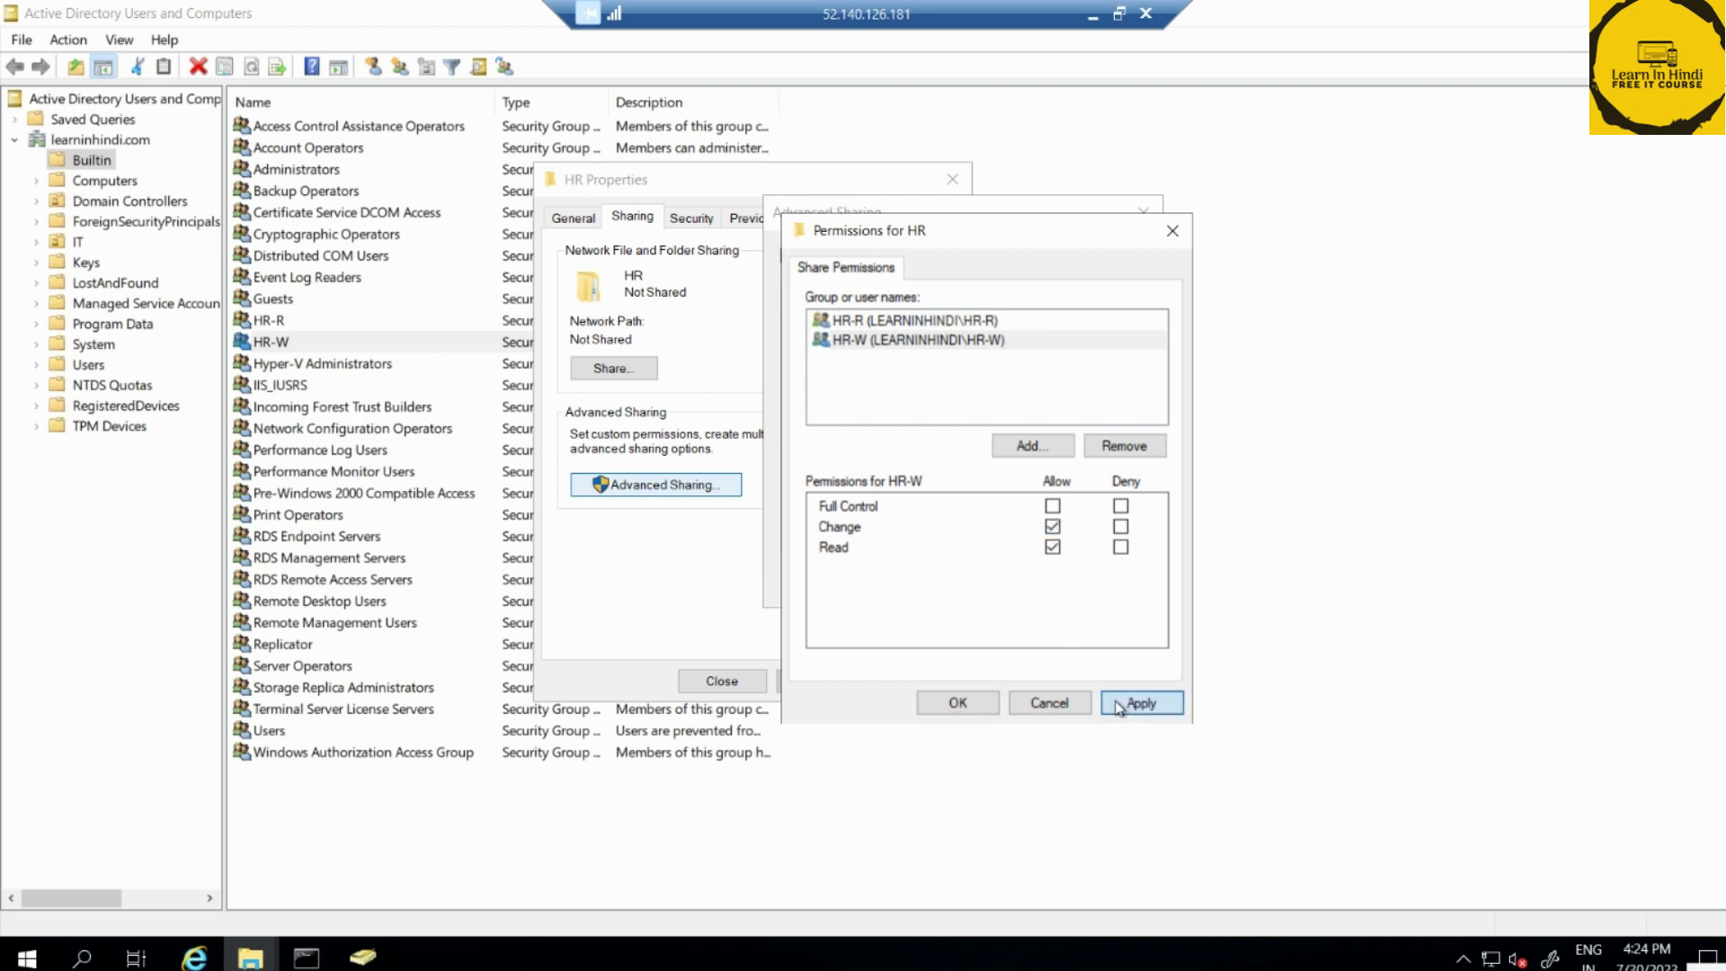
{"action": "left_click", "coordinate": [955, 703]}
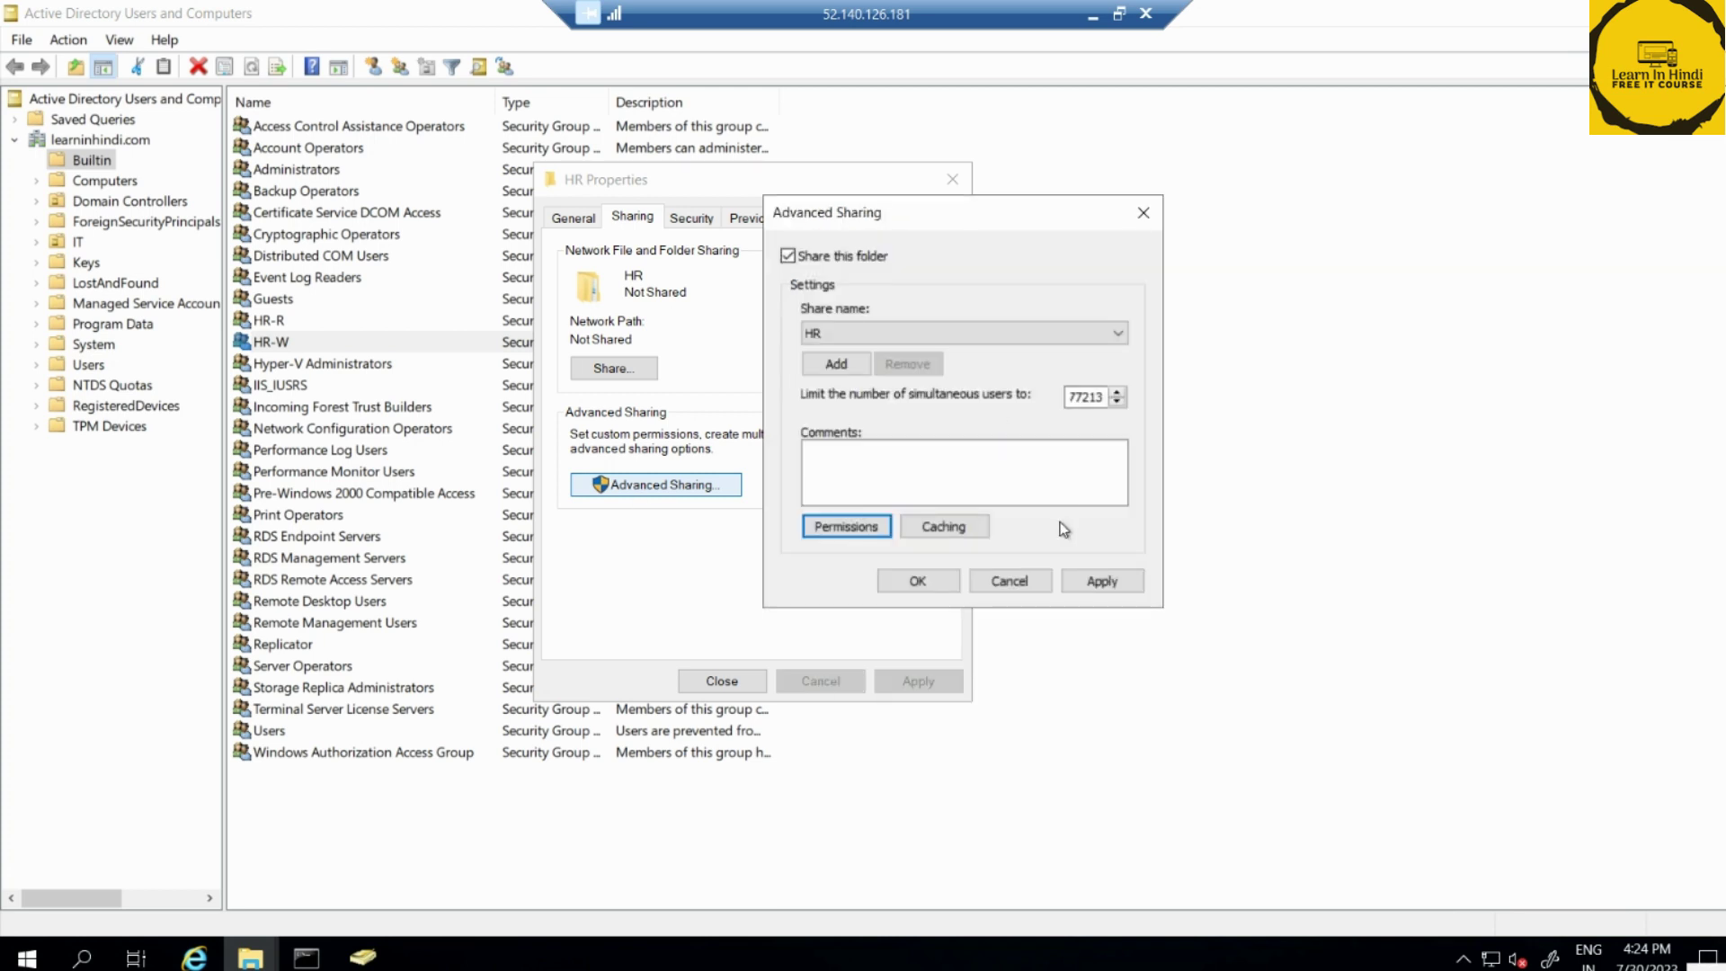
{"action": "left_click", "coordinate": [918, 581]}
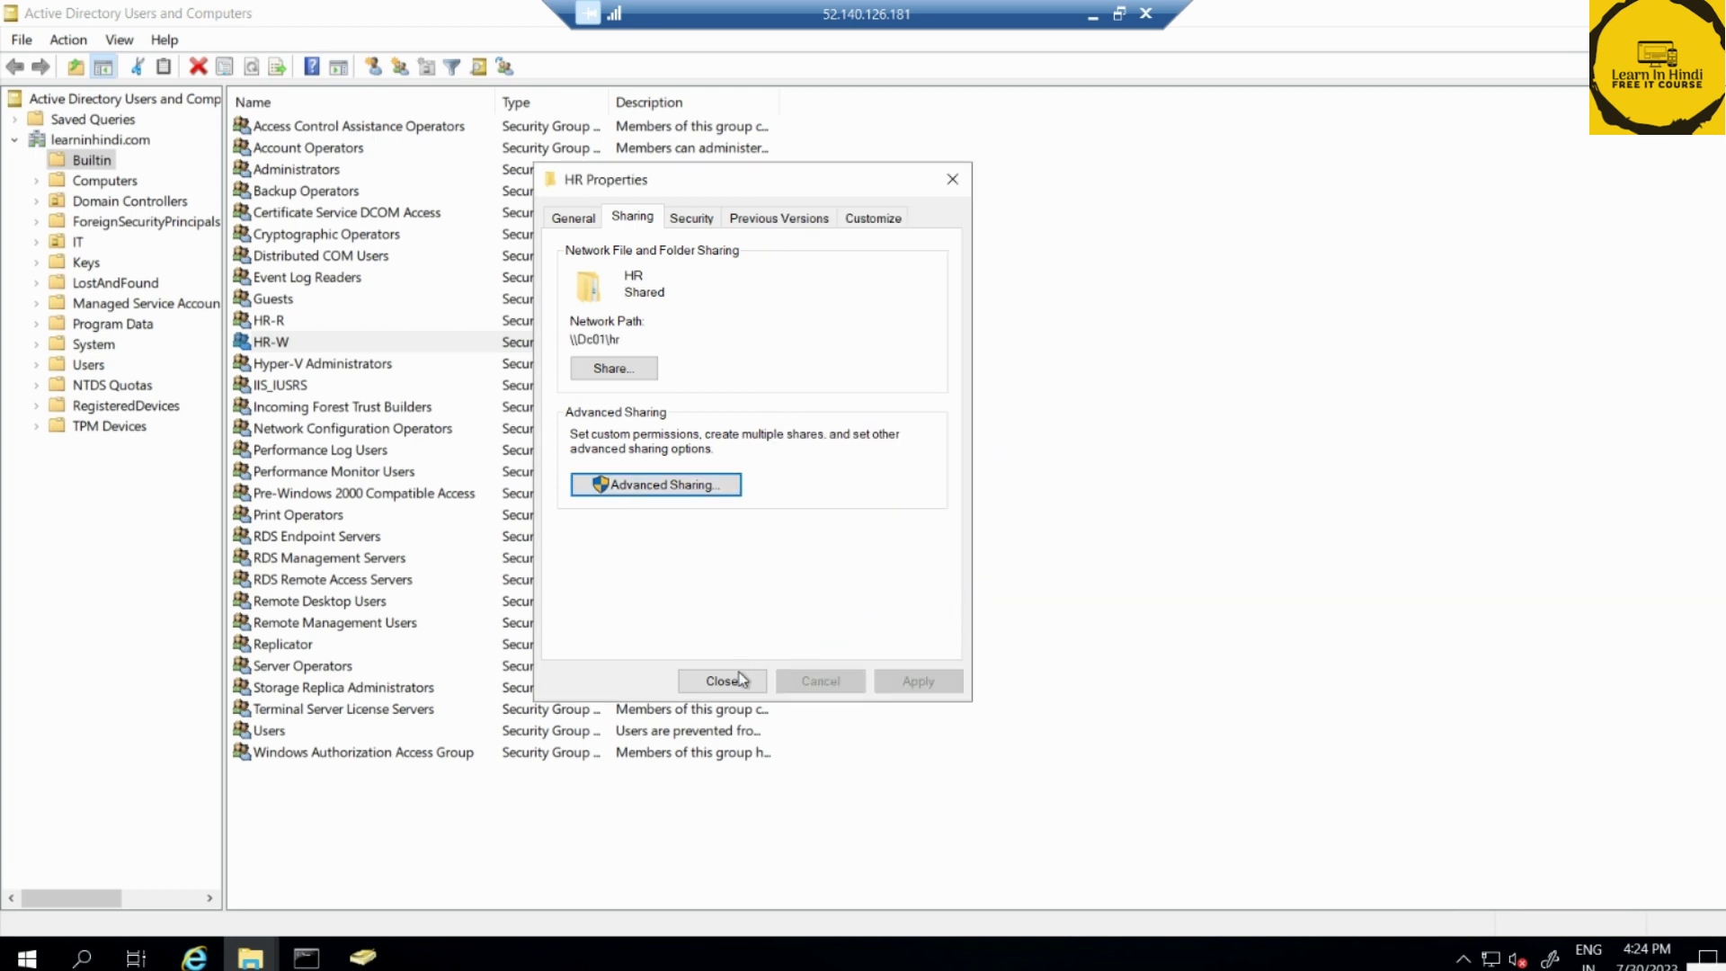
Step: Rerun net share in Command Prompt and highlight the new HR (E:\HR) and D$ lines
{"action": "left_click", "coordinate": [307, 958]}
{"action": "scroll", "coordinate": [620, 503], "scroll_direction": "down", "scroll_amount": 3}
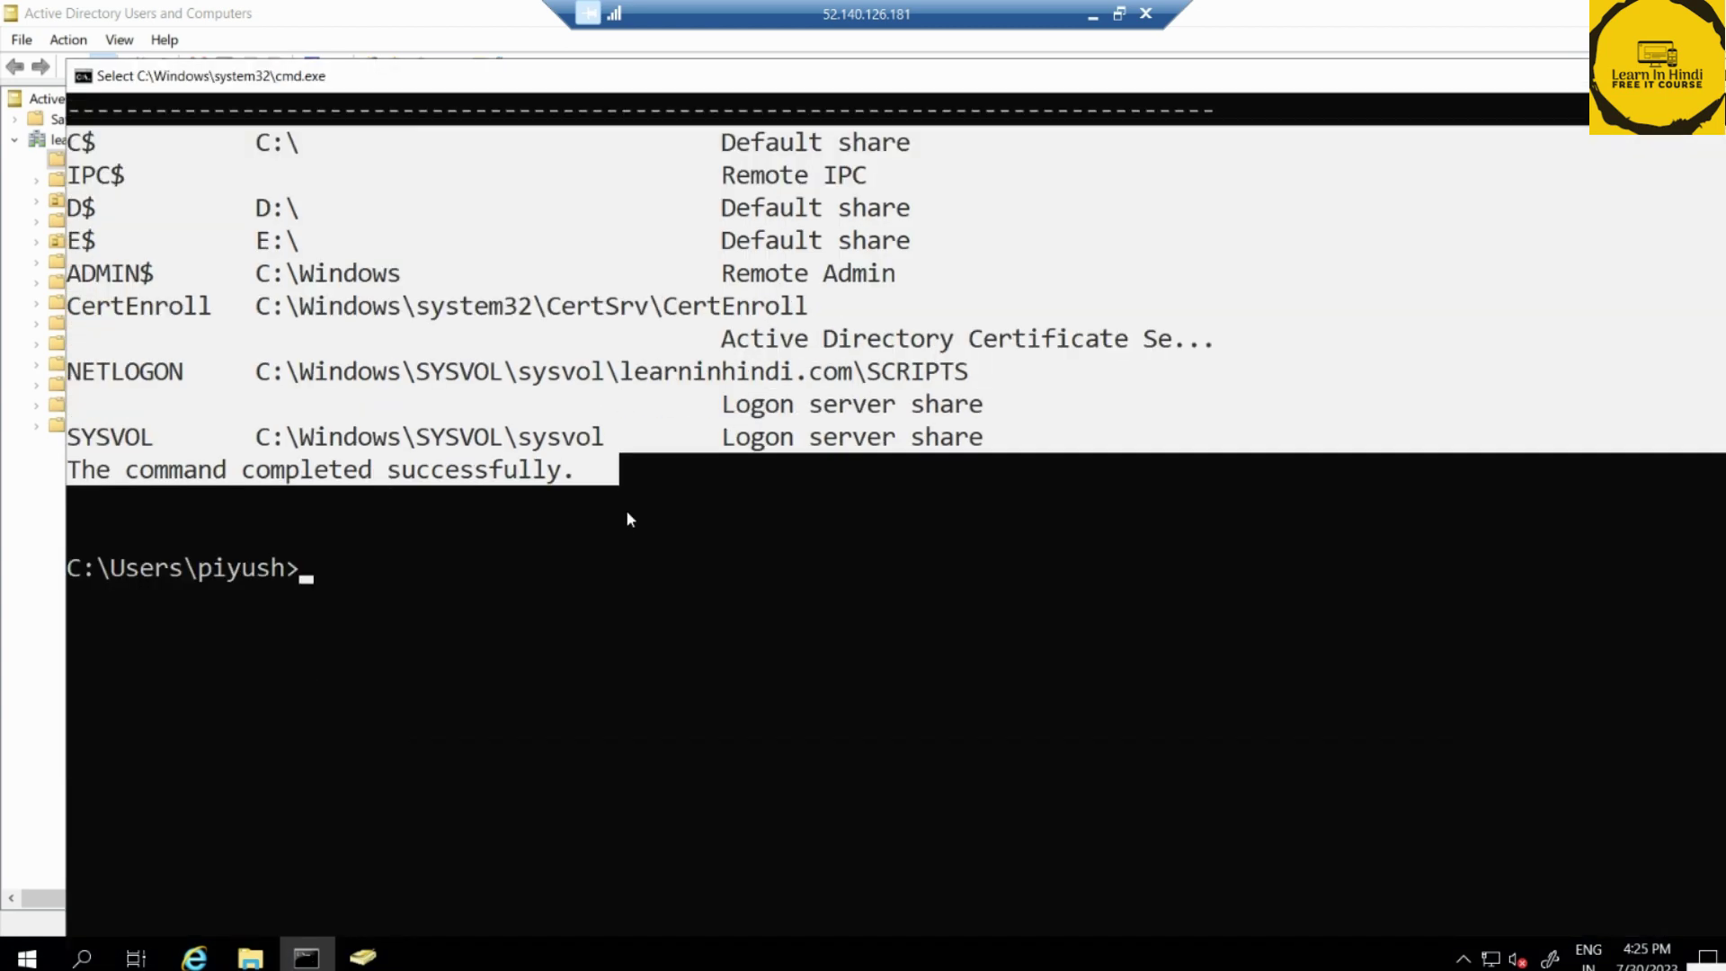
{"action": "key", "text": "Escape"}
{"action": "key", "text": "Up"}
{"action": "key", "text": "Return"}
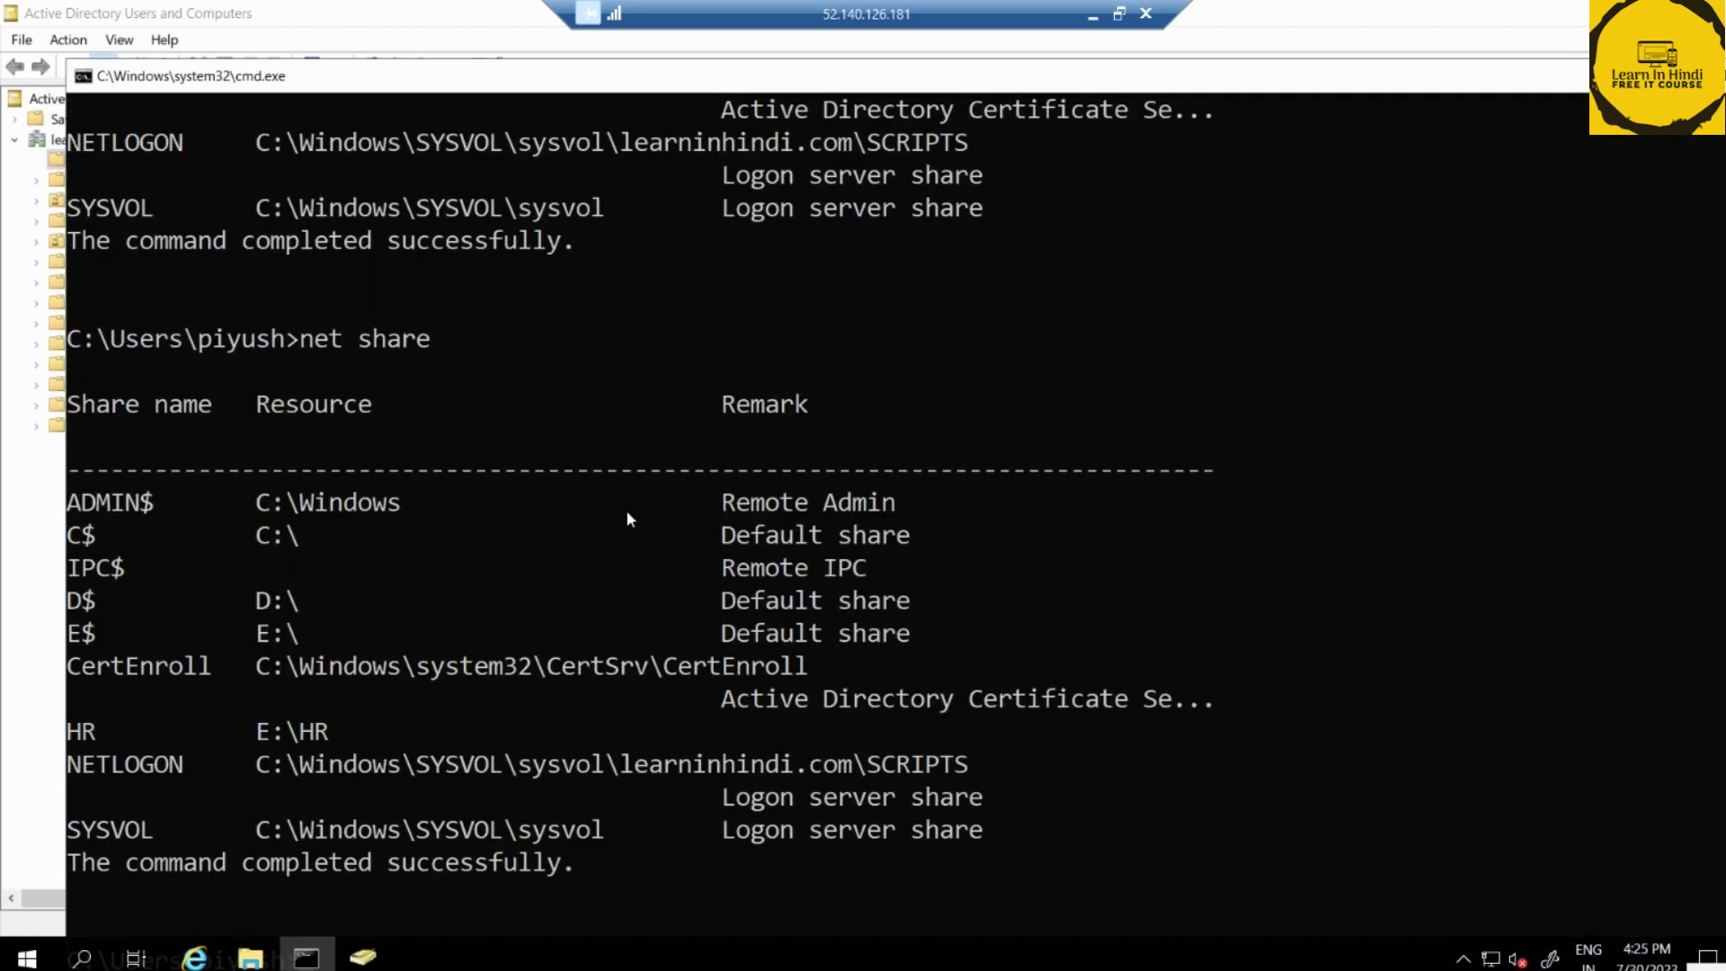
{"action": "left_click_drag", "start_coordinate": [77, 738], "coordinate": [952, 739]}
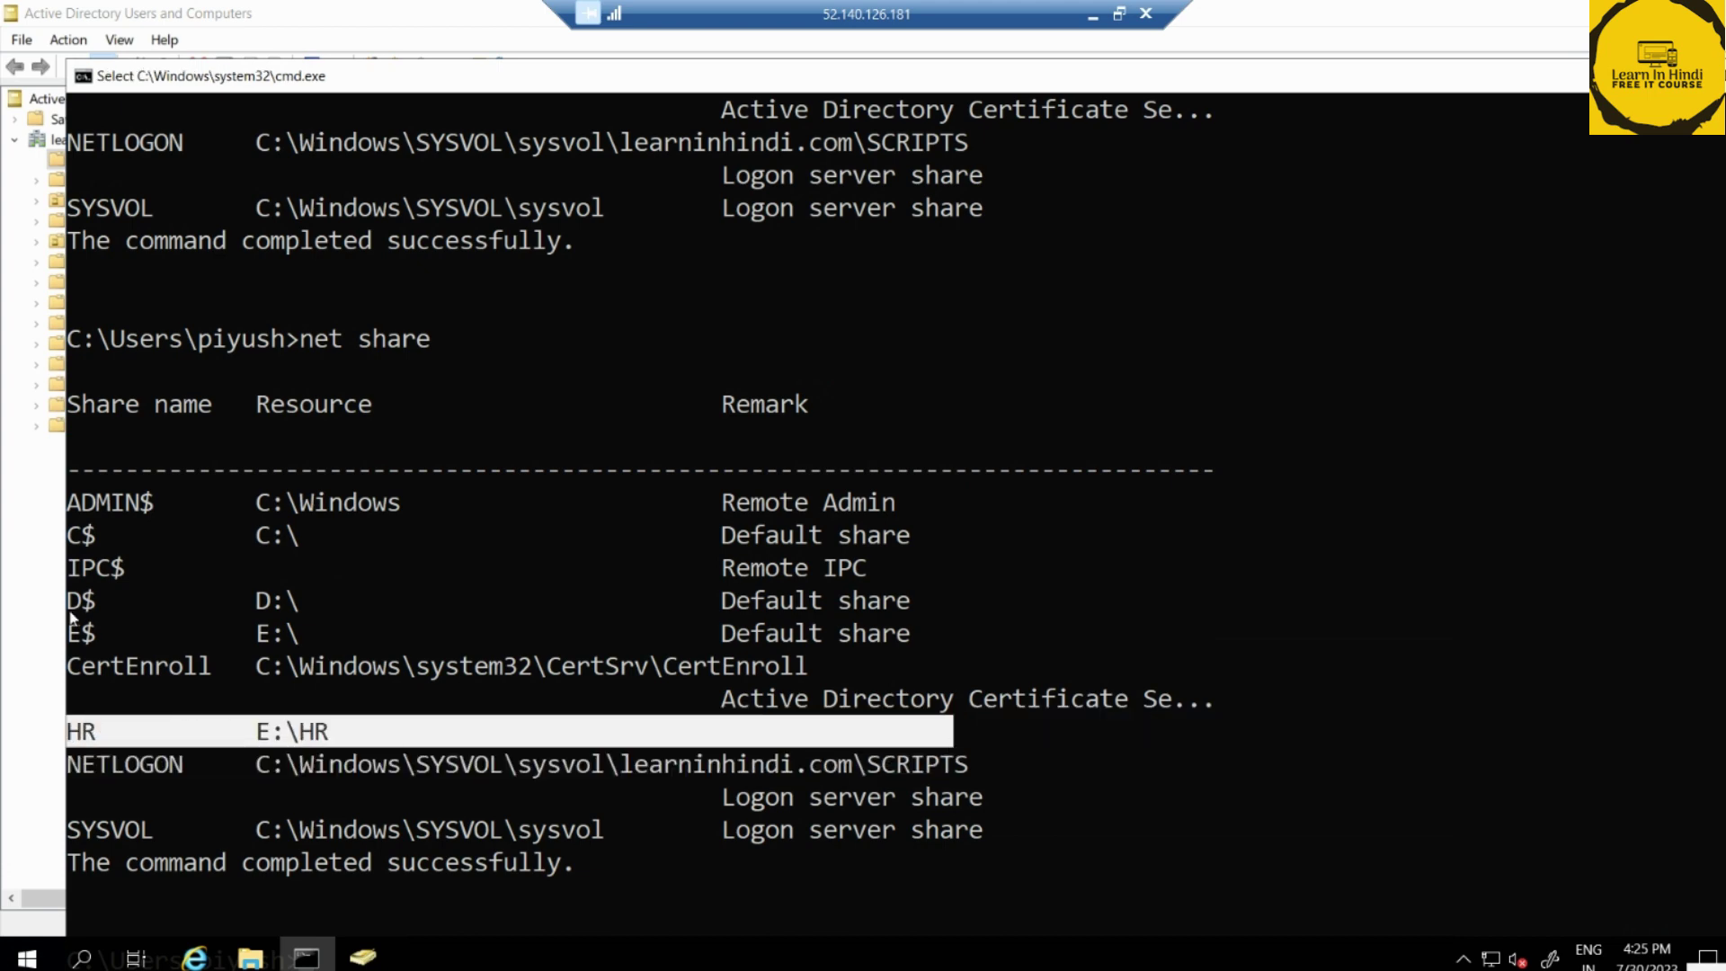
{"action": "left_click_drag", "start_coordinate": [370, 599], "coordinate": [29, 602]}
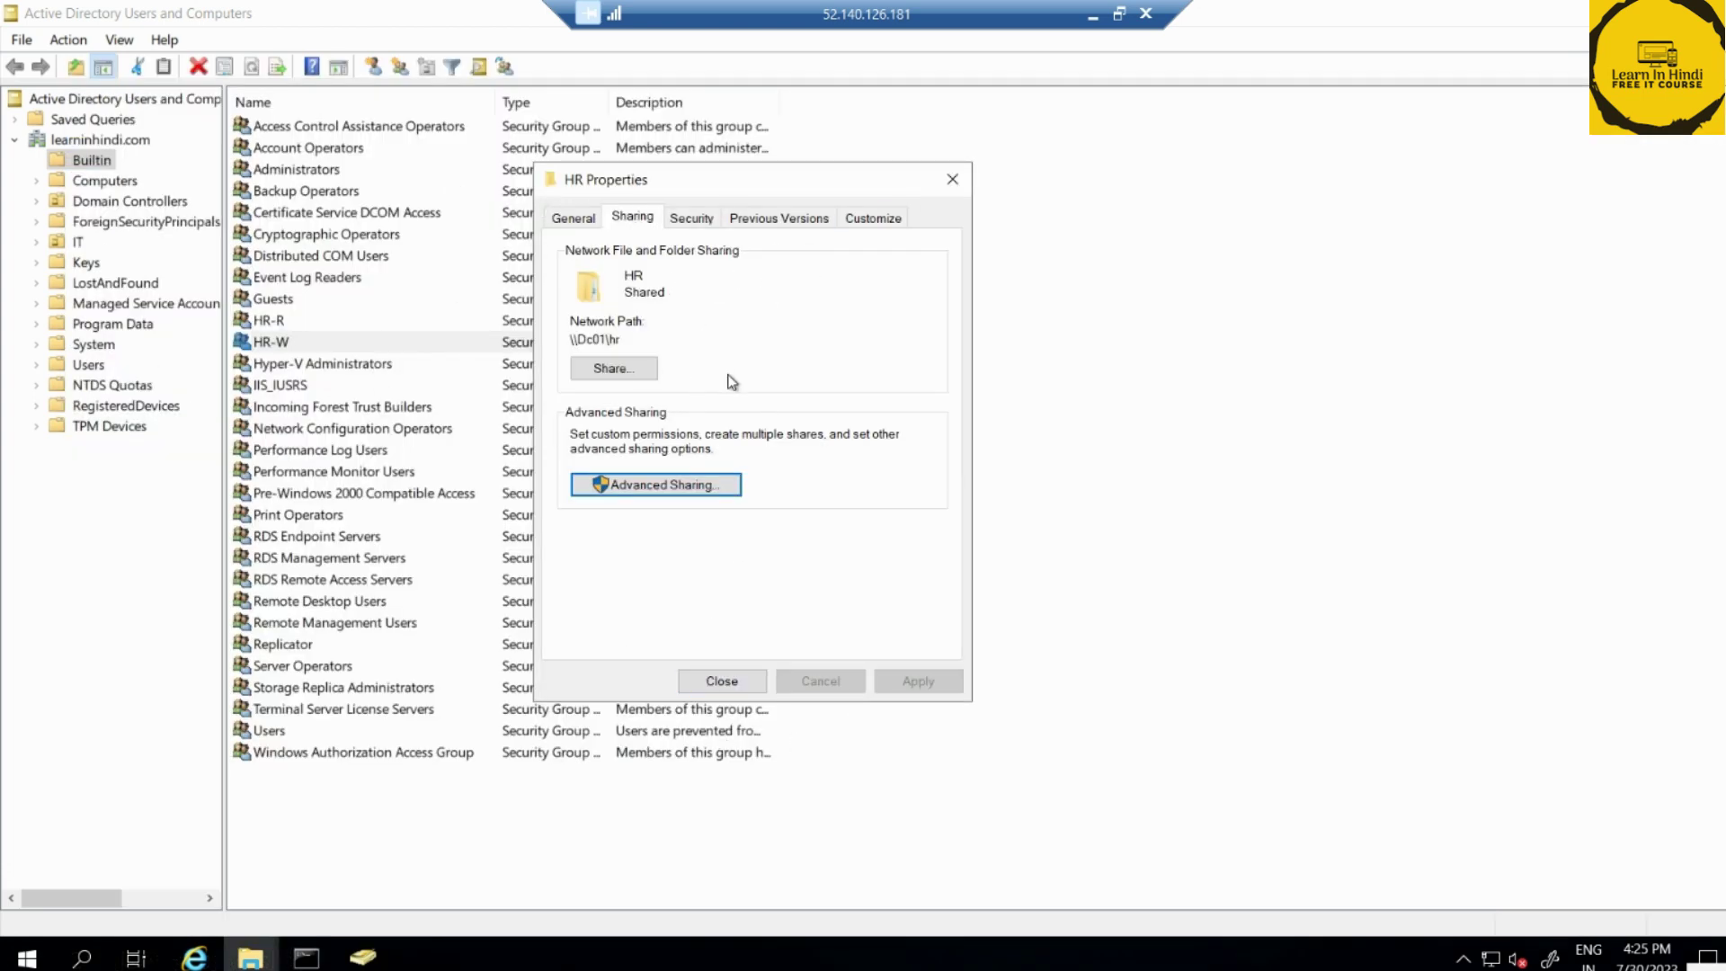
Step: Copy HR's network path \\Dc01\hr into the Run dialog and try to open it
{"action": "key", "text": "super+r"}
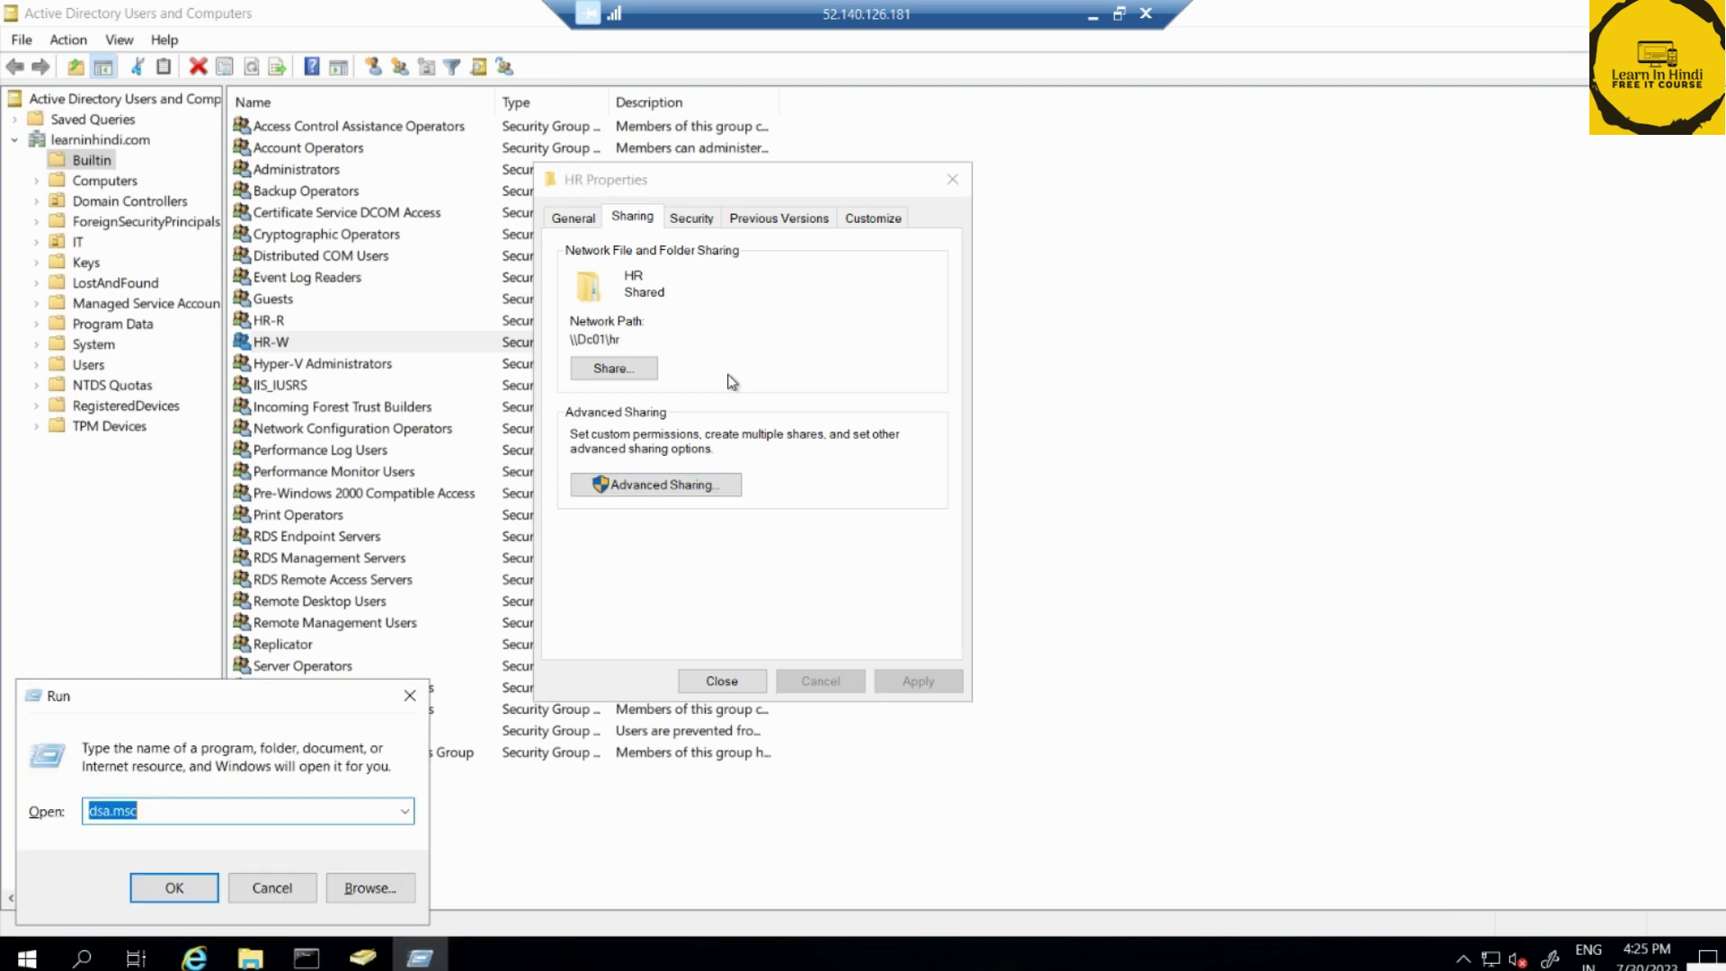
{"action": "left_click_drag", "start_coordinate": [622, 340], "coordinate": [574, 340]}
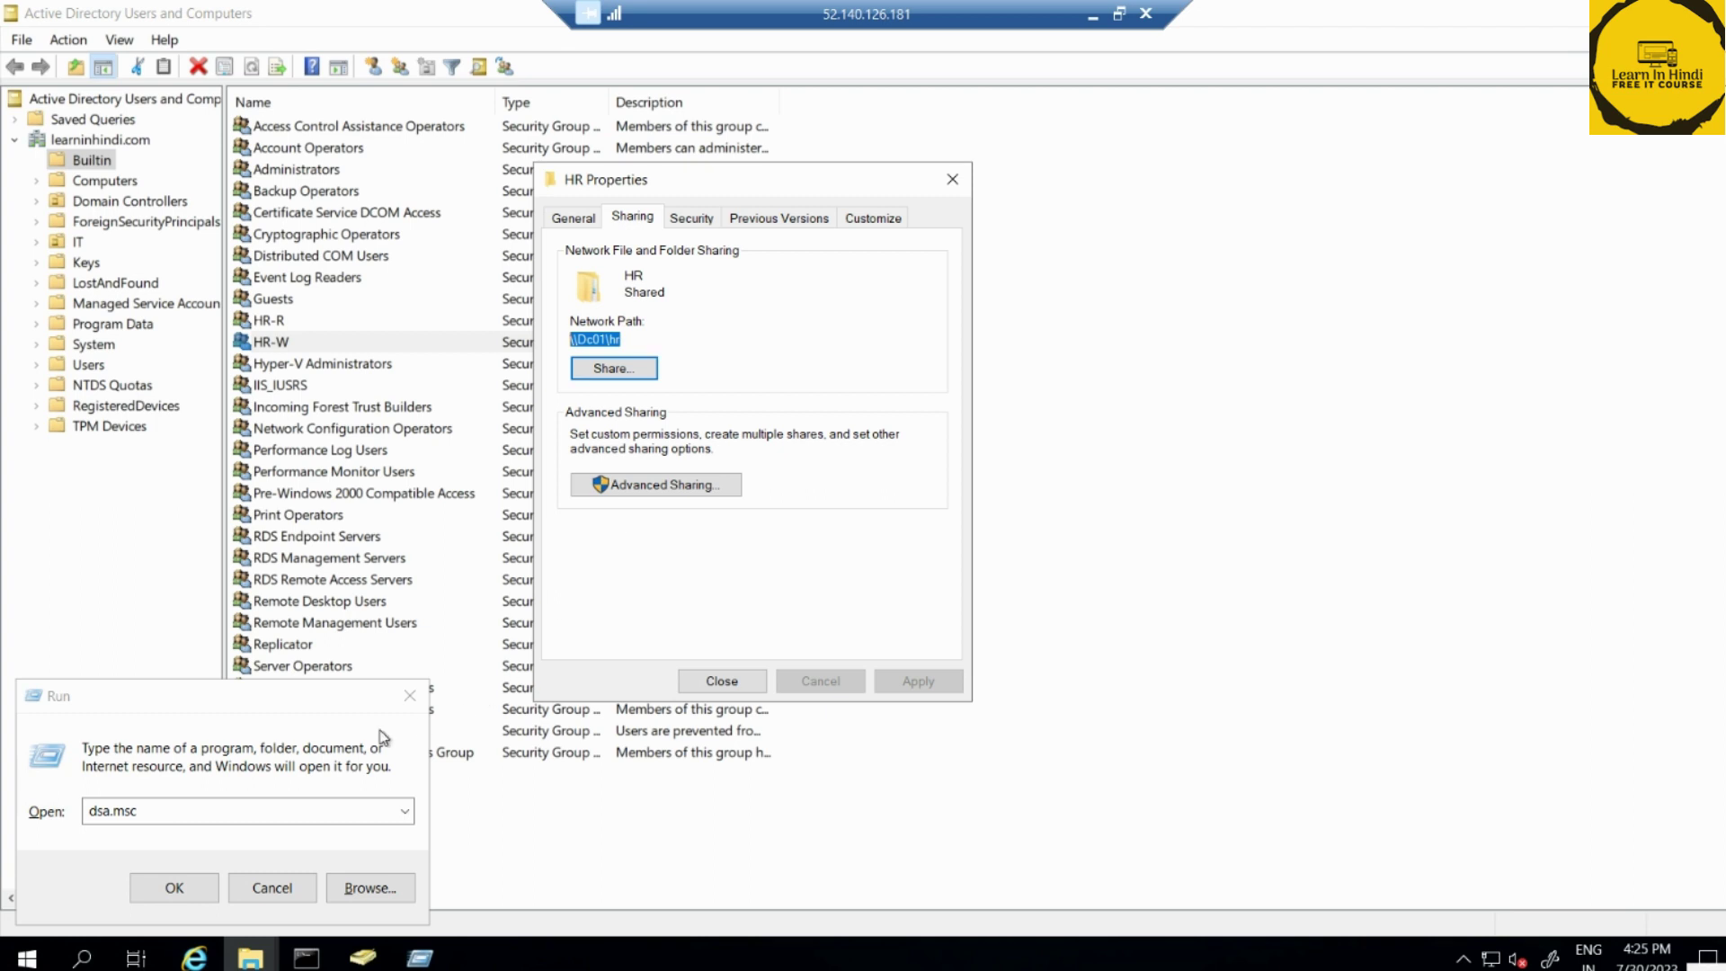
{"action": "left_click", "coordinate": [253, 793]}
{"action": "type", "text": "\\\\Dc01\\hr"}
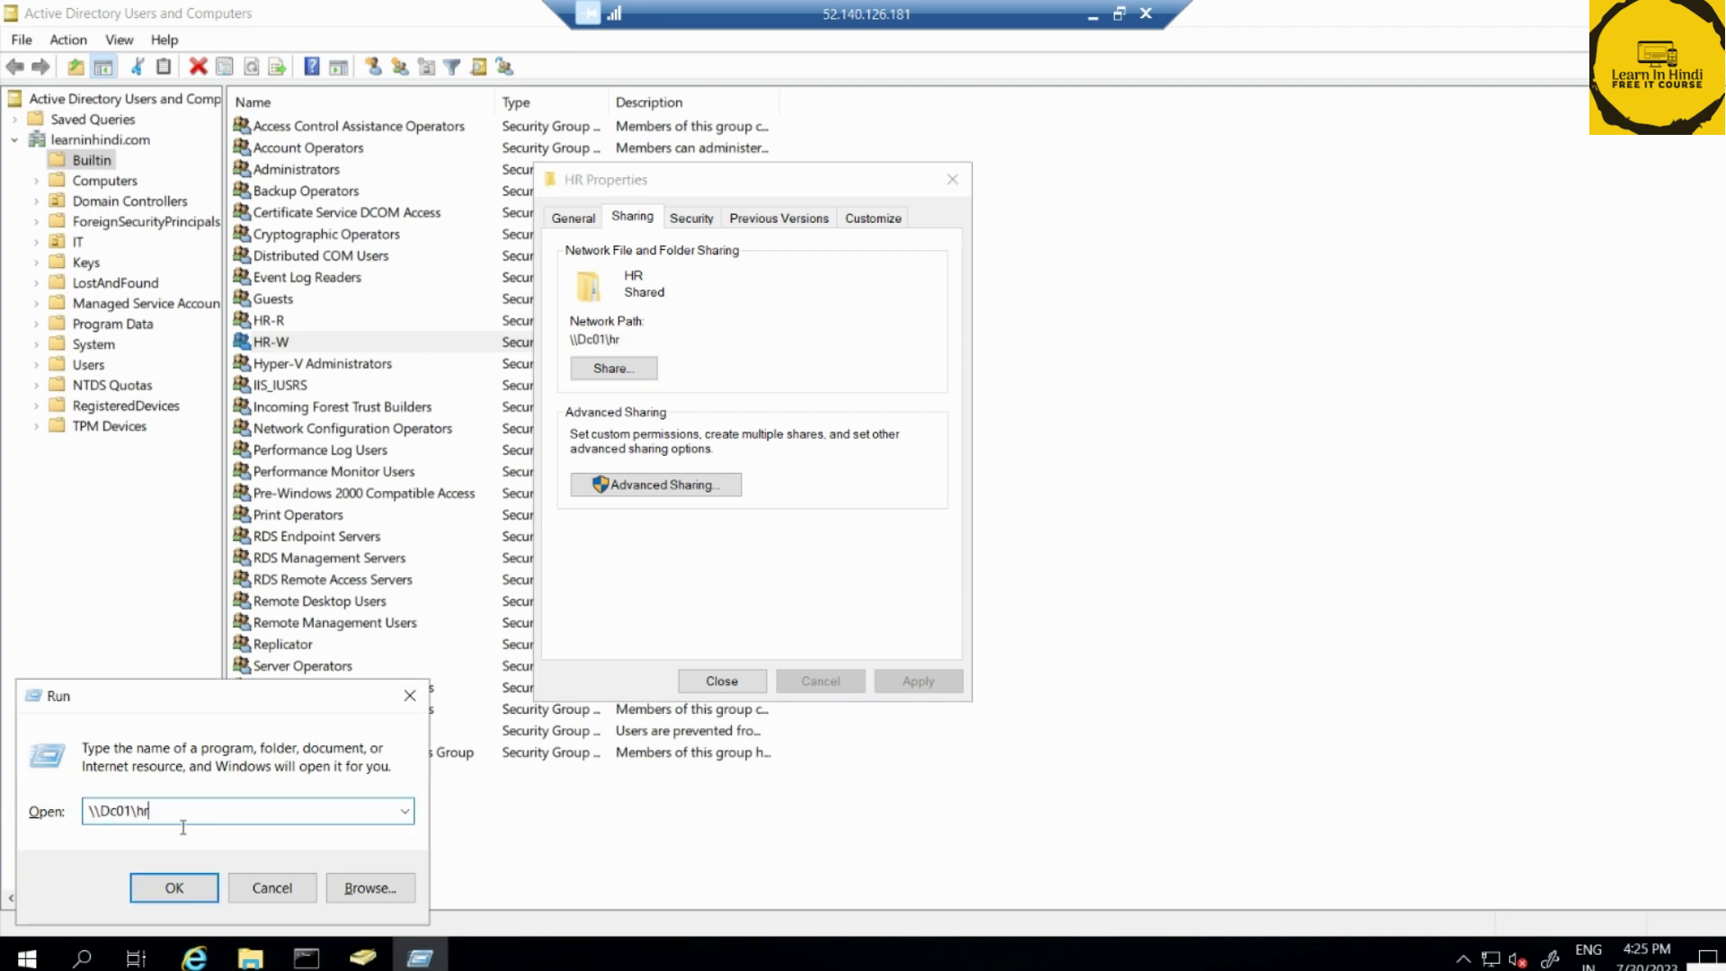
{"action": "left_click", "coordinate": [144, 887]}
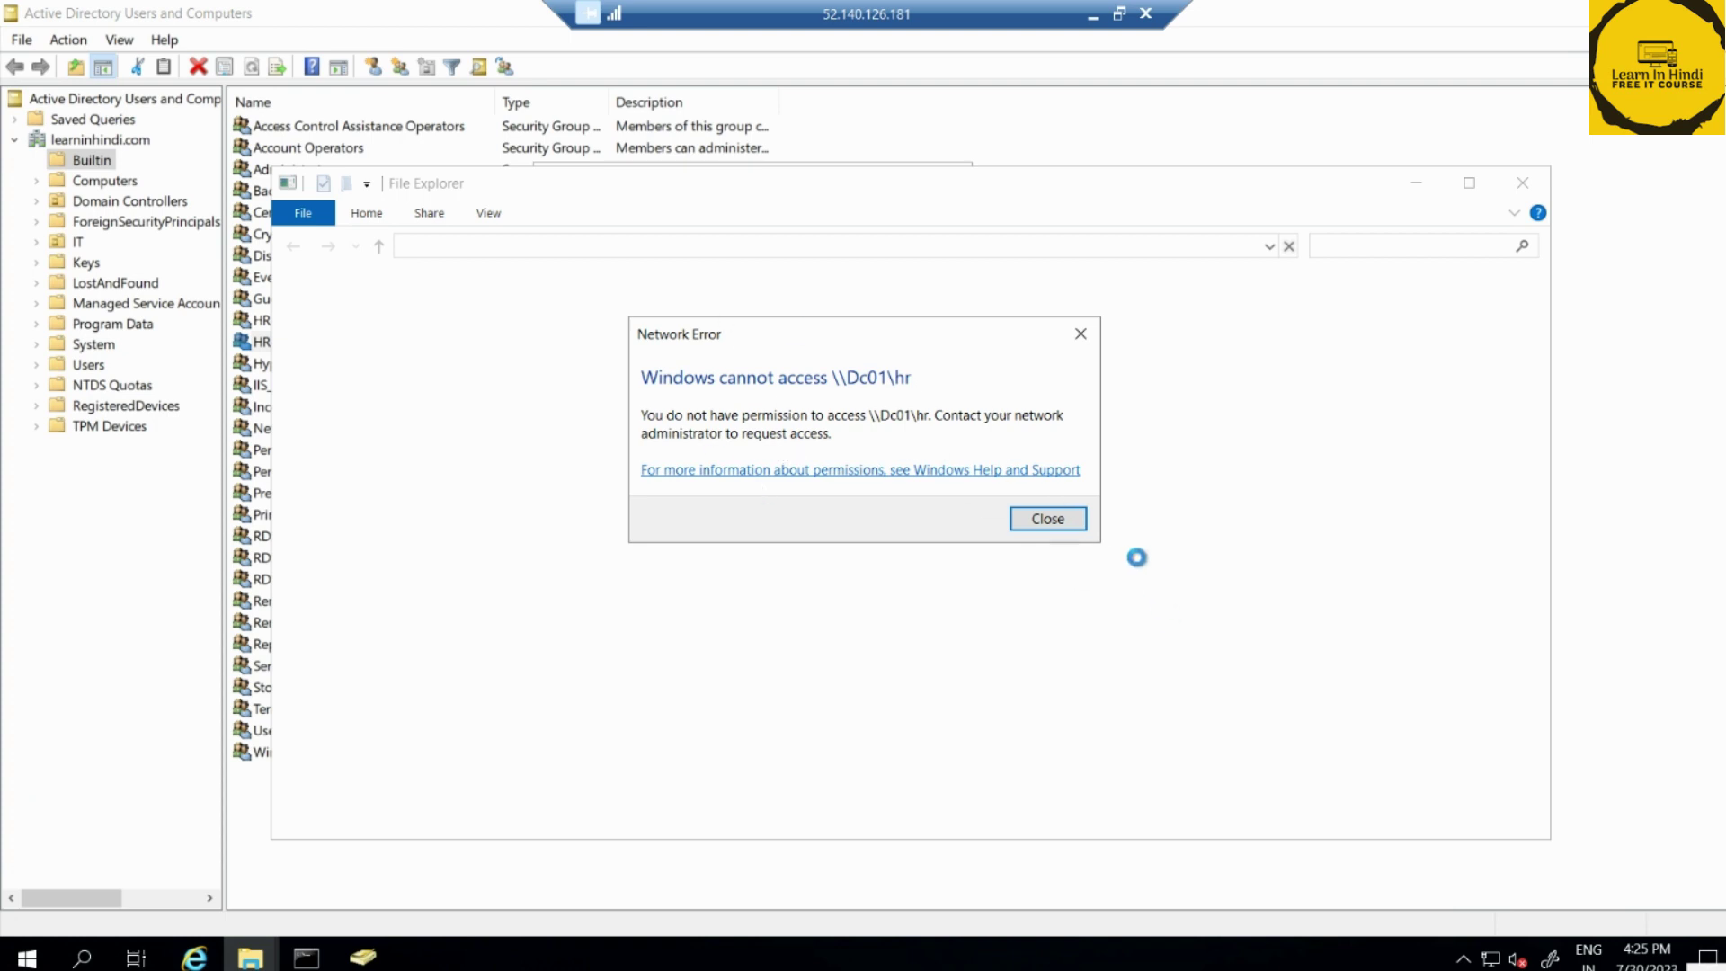
Step: Add the domain user account to HR-R's Members list, verifying the name with Check Names, and save
{"action": "left_click", "coordinate": [96, 645]}
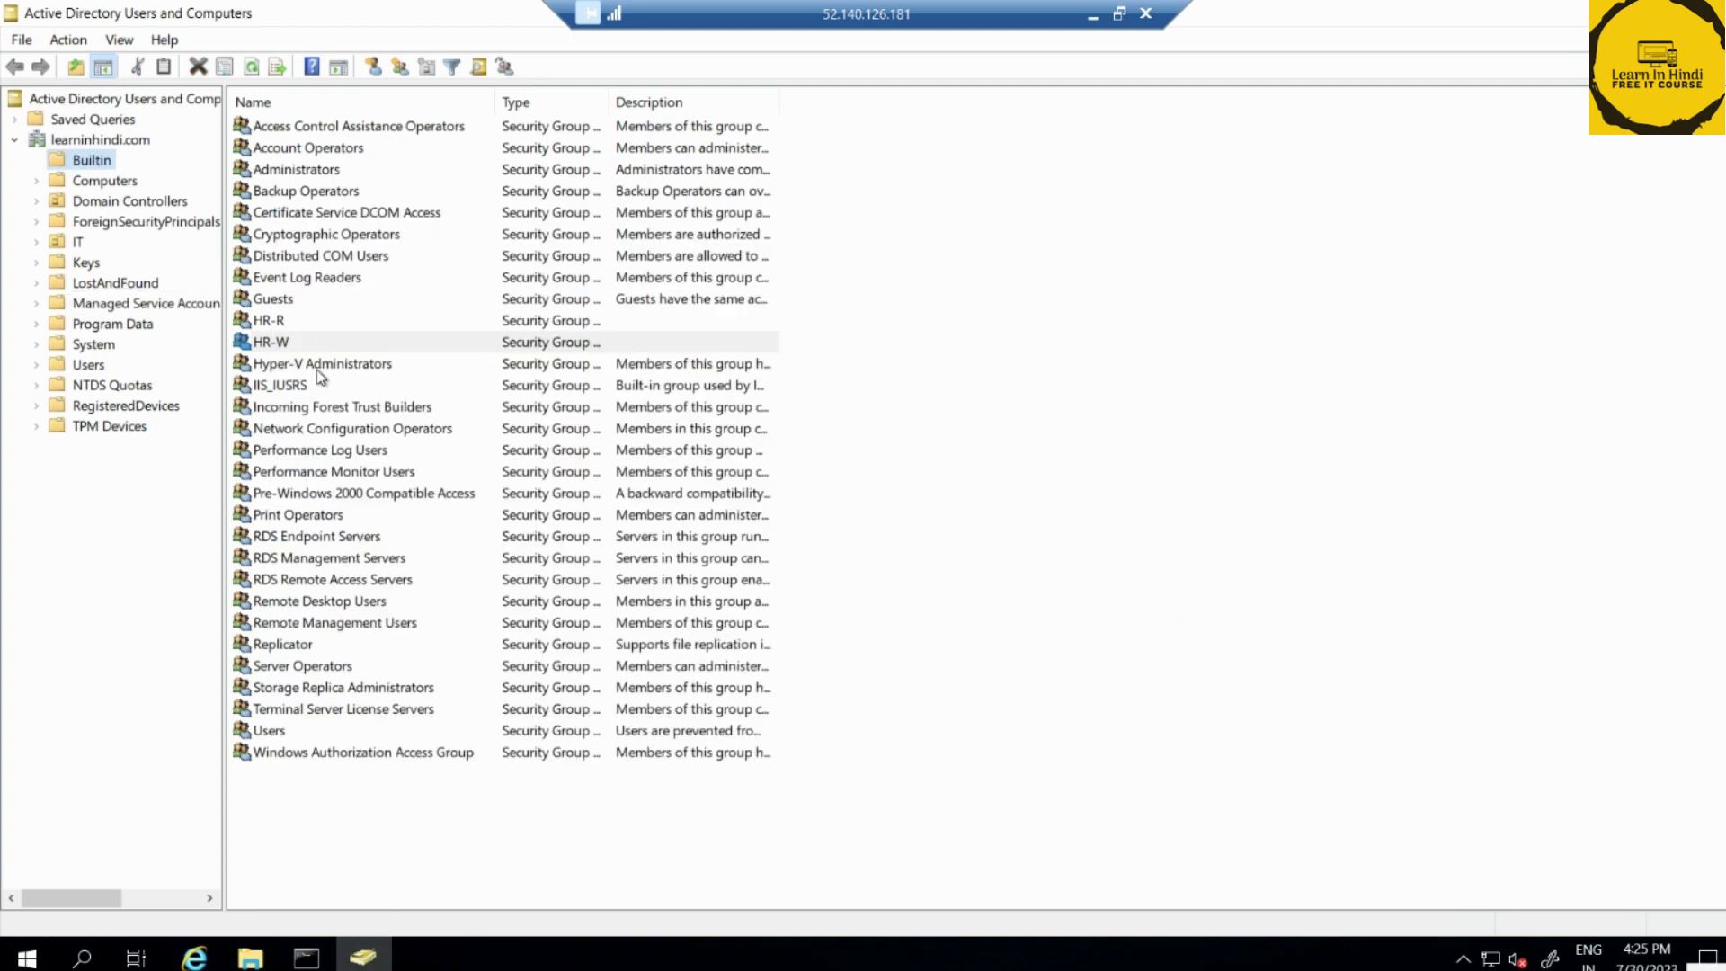
{"action": "double_click", "coordinate": [309, 321]}
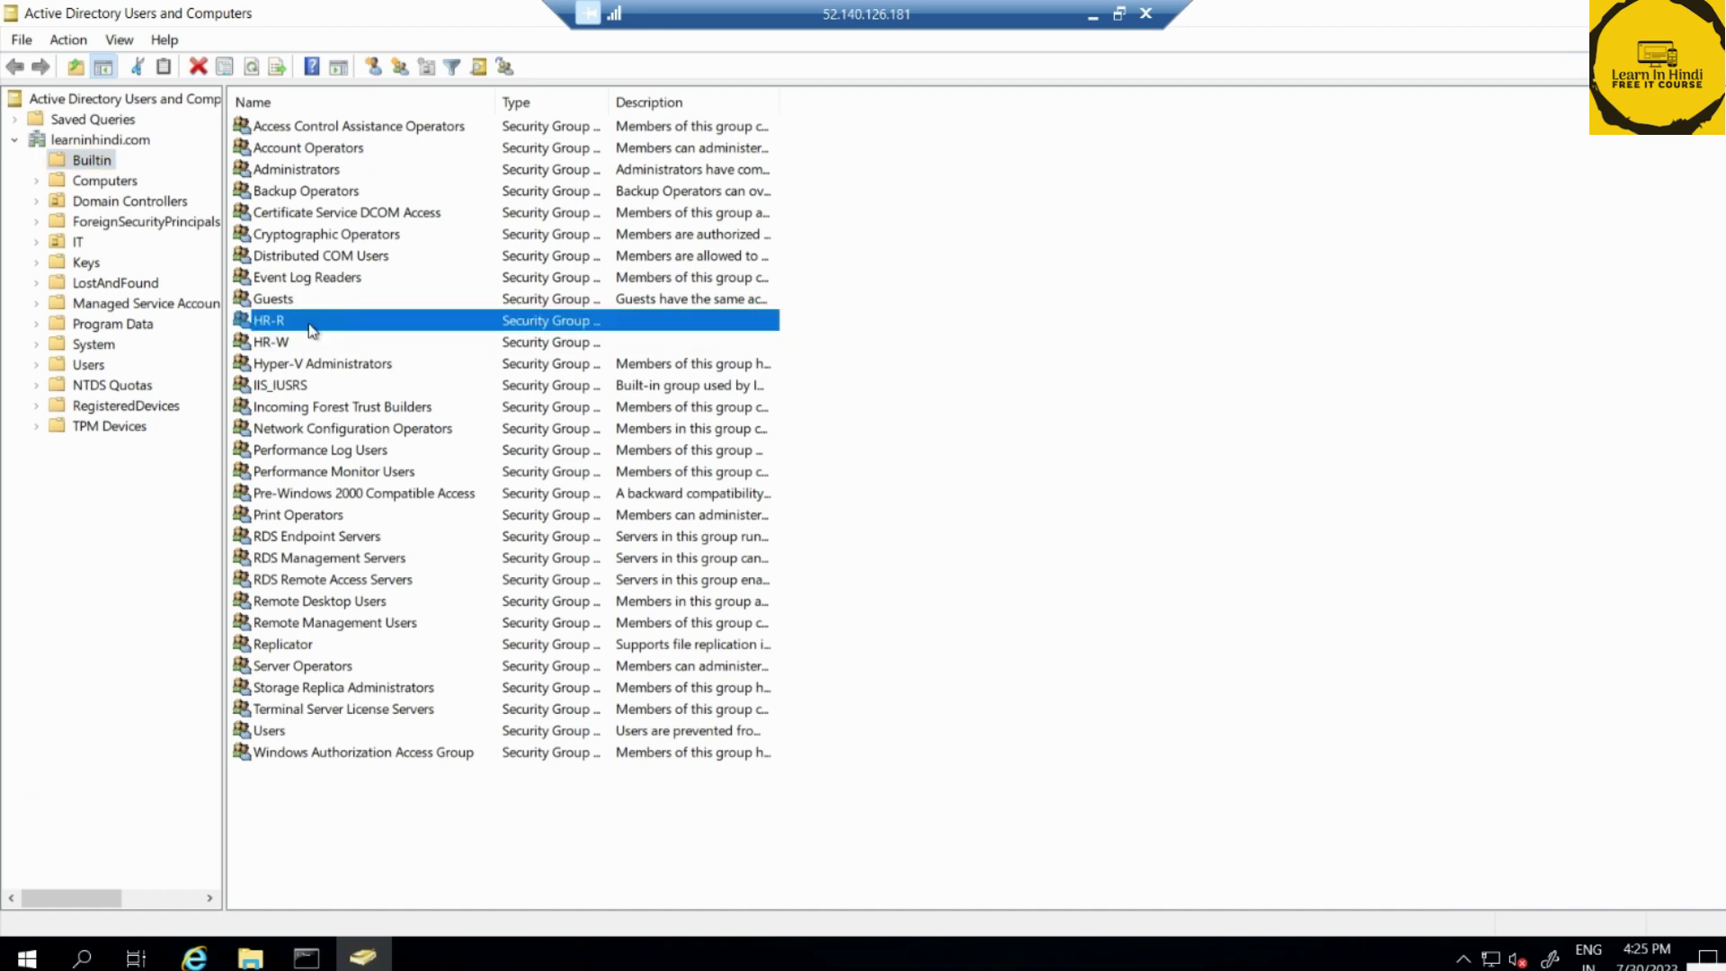
{"action": "left_click", "coordinate": [810, 275]}
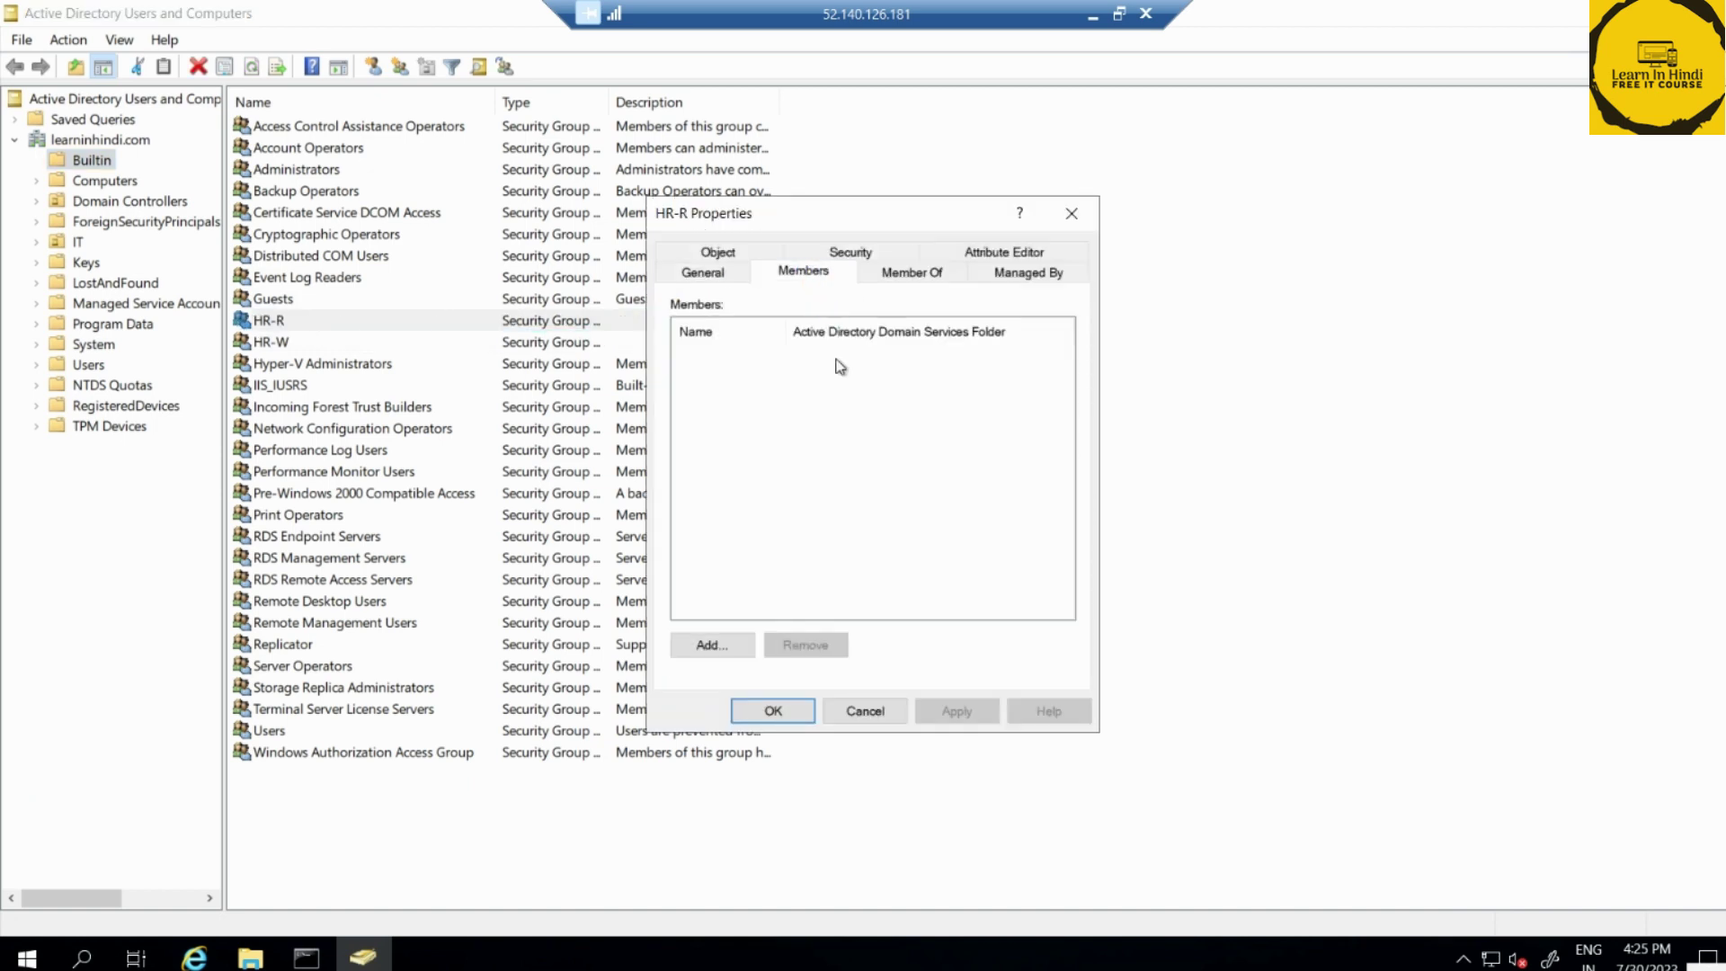
{"action": "left_click", "coordinate": [701, 647]}
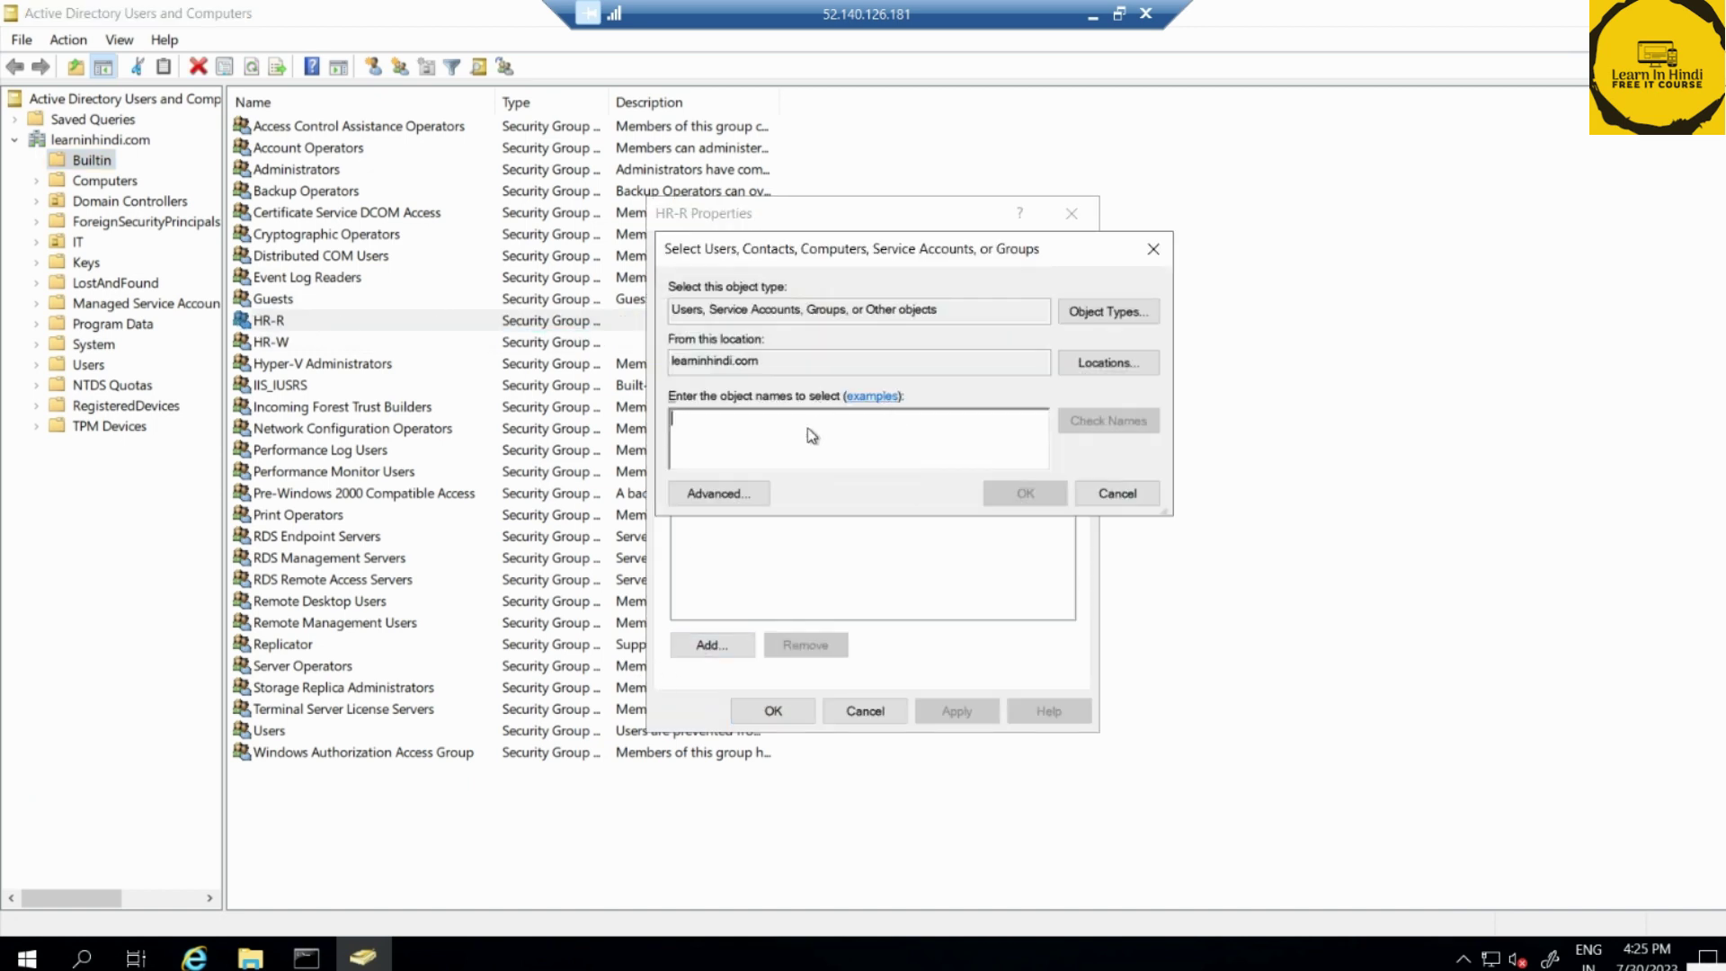
{"action": "type", "text": "piuyush"}
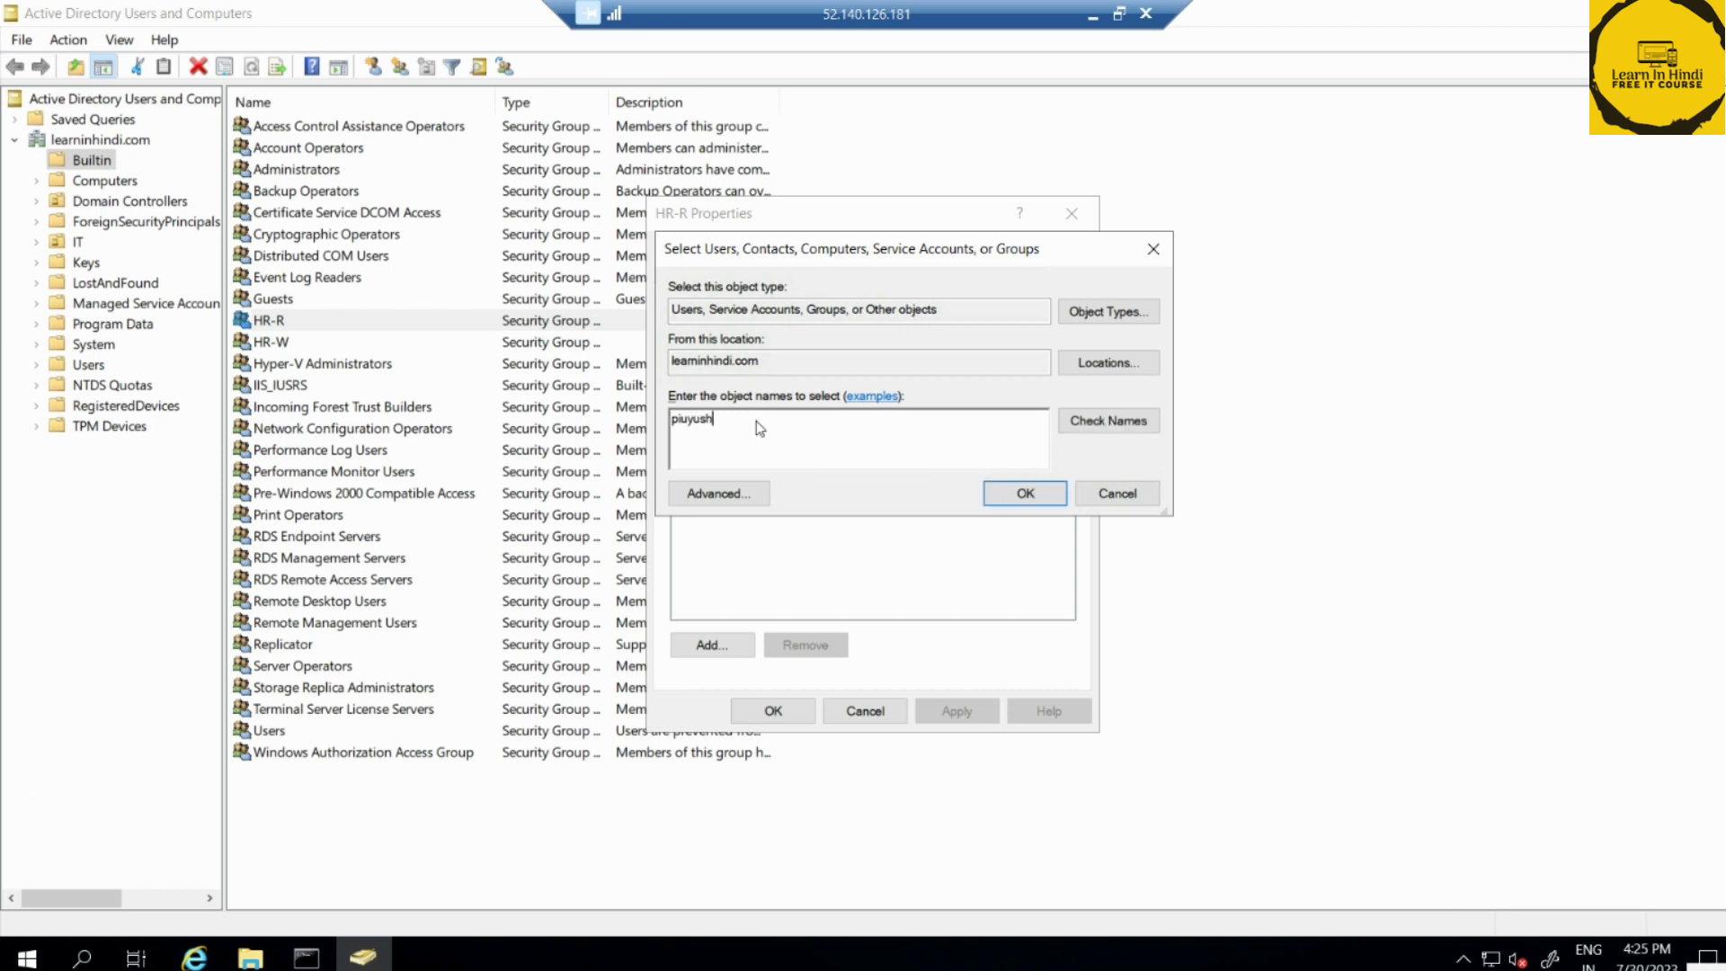
{"action": "key", "text": "BackSpace"}
{"action": "key", "text": "BackSpace"}
{"action": "key", "text": "BackSpace"}
{"action": "key", "text": "BackSpace"}
{"action": "key", "text": "BackSpace"}
{"action": "key", "text": "BackSpace"}
{"action": "key", "text": "BackSpace"}
{"action": "type", "text": "piyush"}
{"action": "left_click", "coordinate": [1128, 419]}
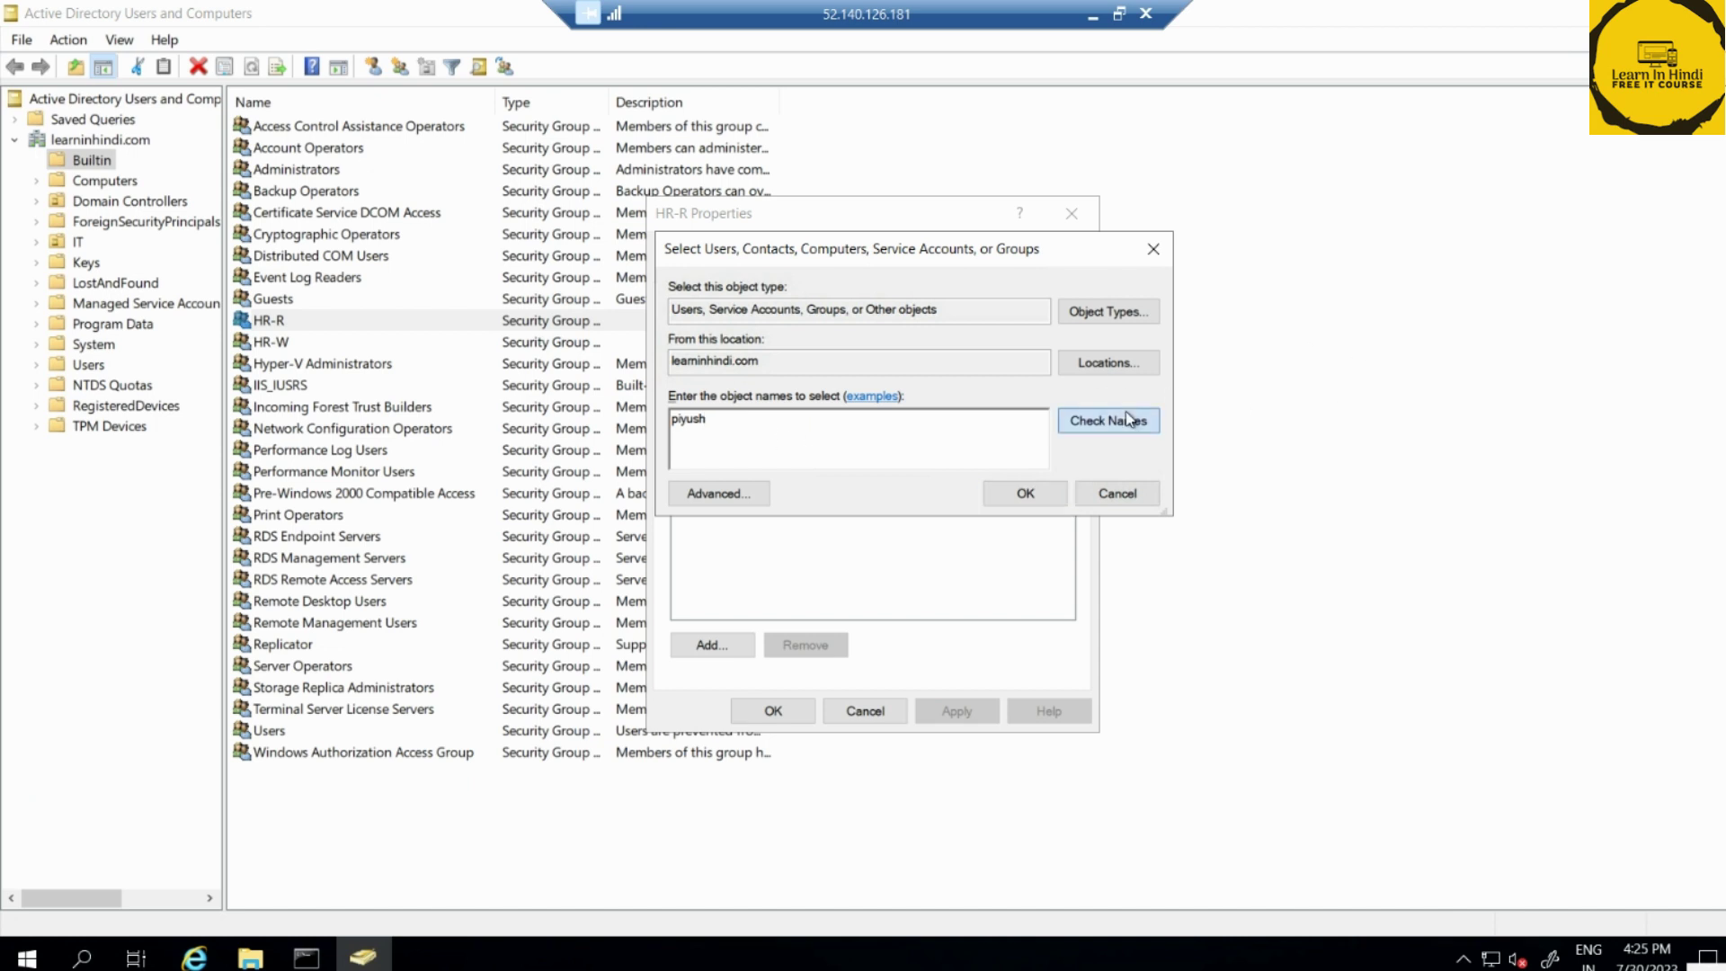
{"action": "left_click", "coordinate": [1012, 495]}
{"action": "left_click", "coordinate": [773, 710]}
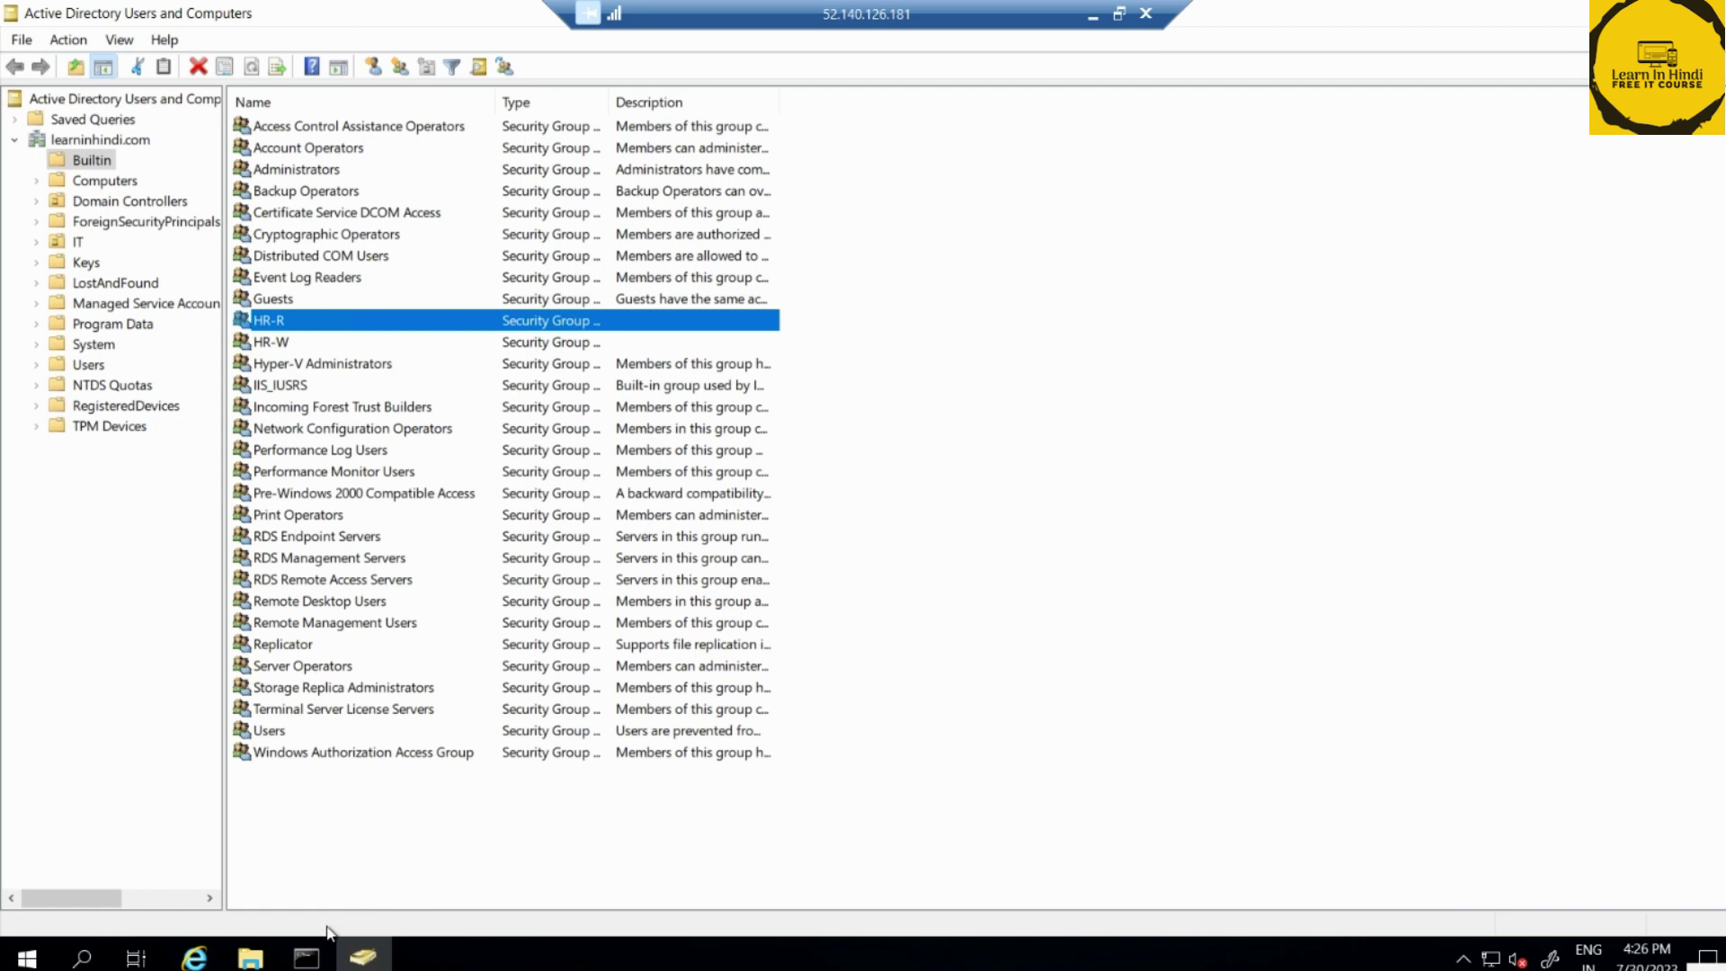
{"action": "key", "text": "super+r"}
Step: Dismiss the Run dialog and close the earlier access-denied error window
{"action": "key", "text": "Escape"}
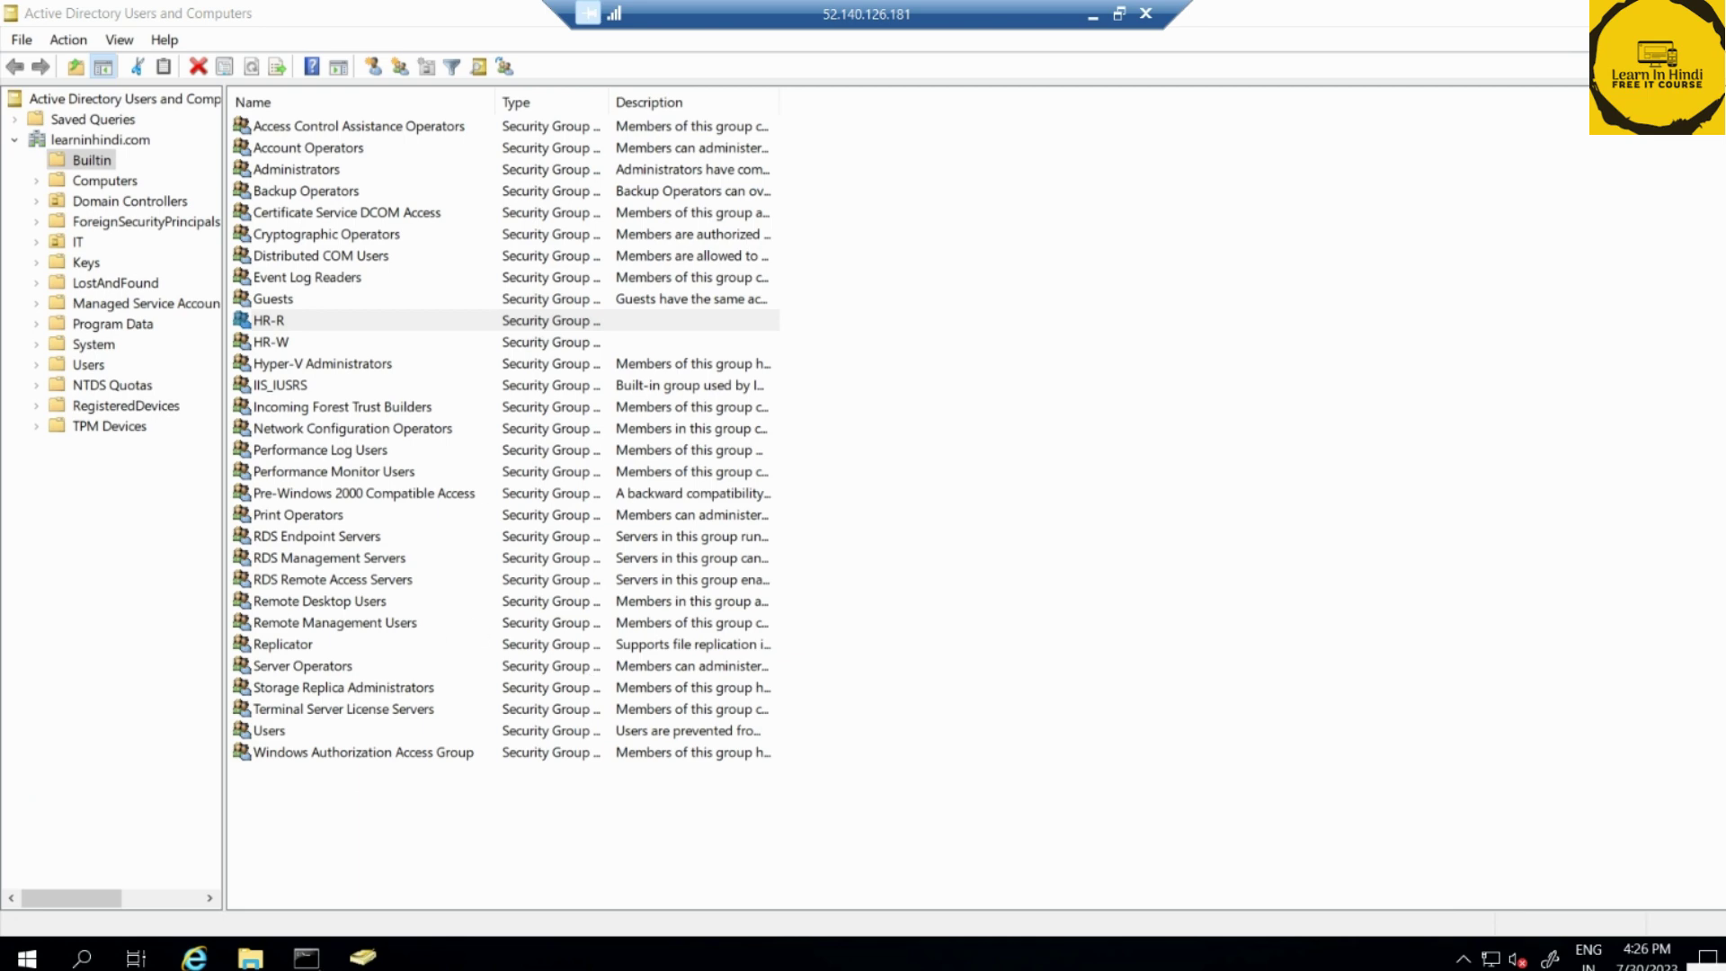
{"action": "mouse_move", "coordinate": [249, 956]}
{"action": "left_click", "coordinate": [593, 808]}
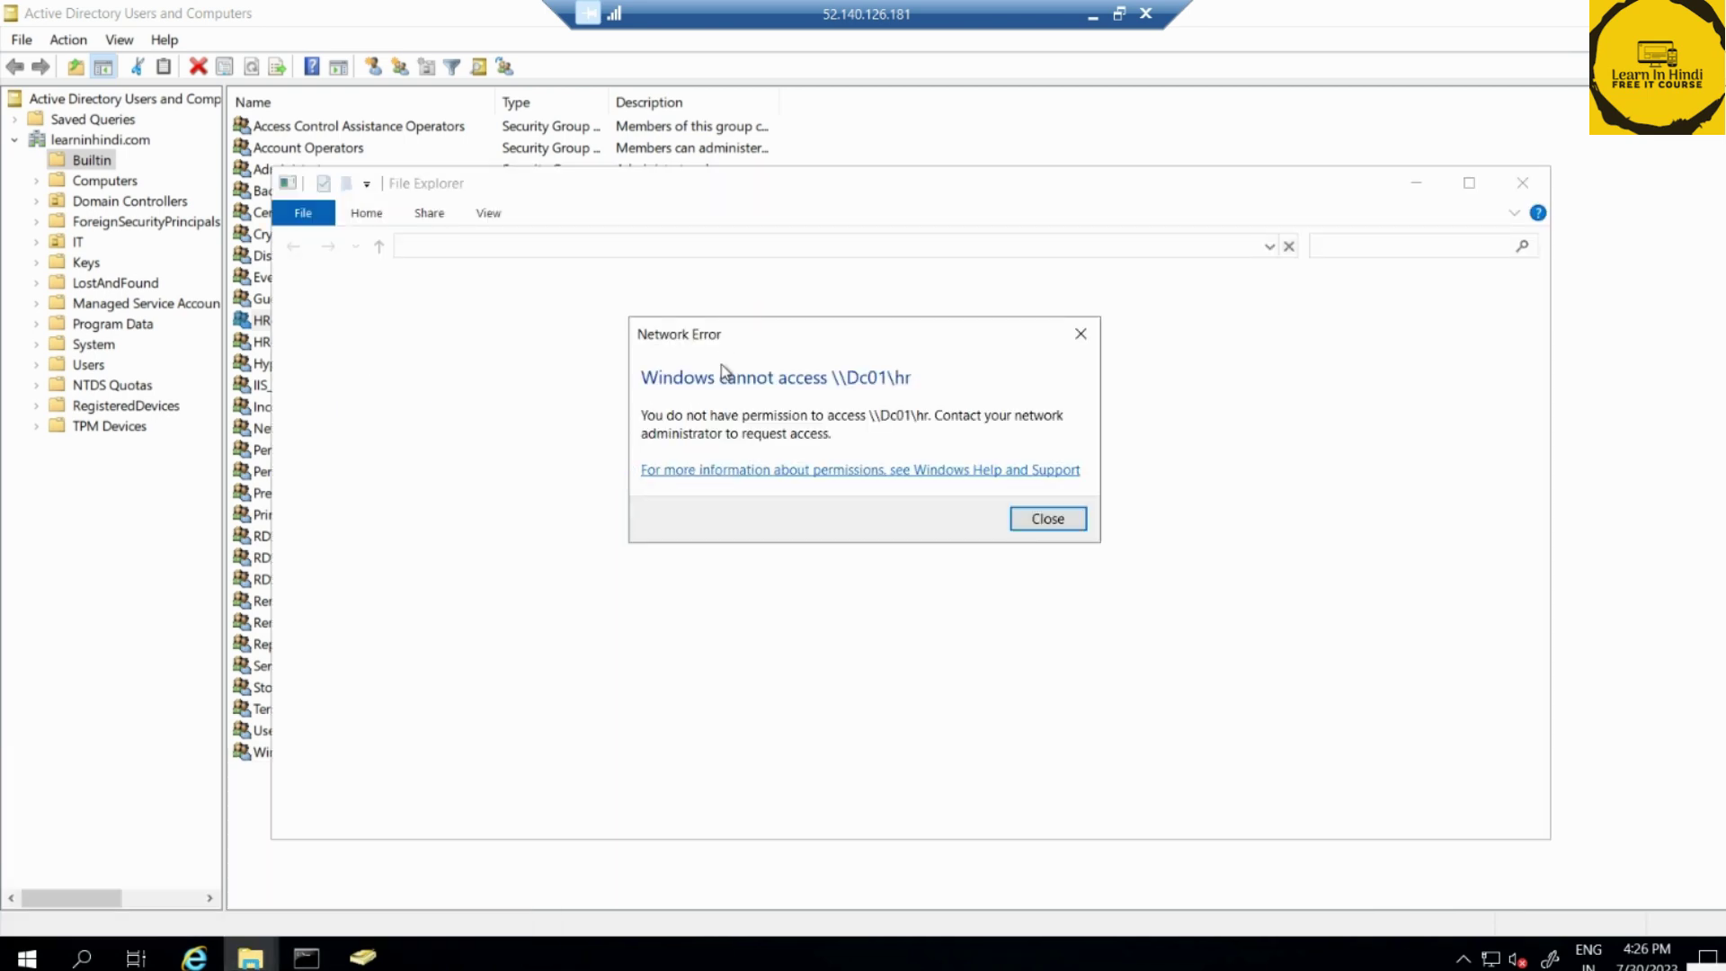
{"action": "left_click", "coordinate": [1063, 514]}
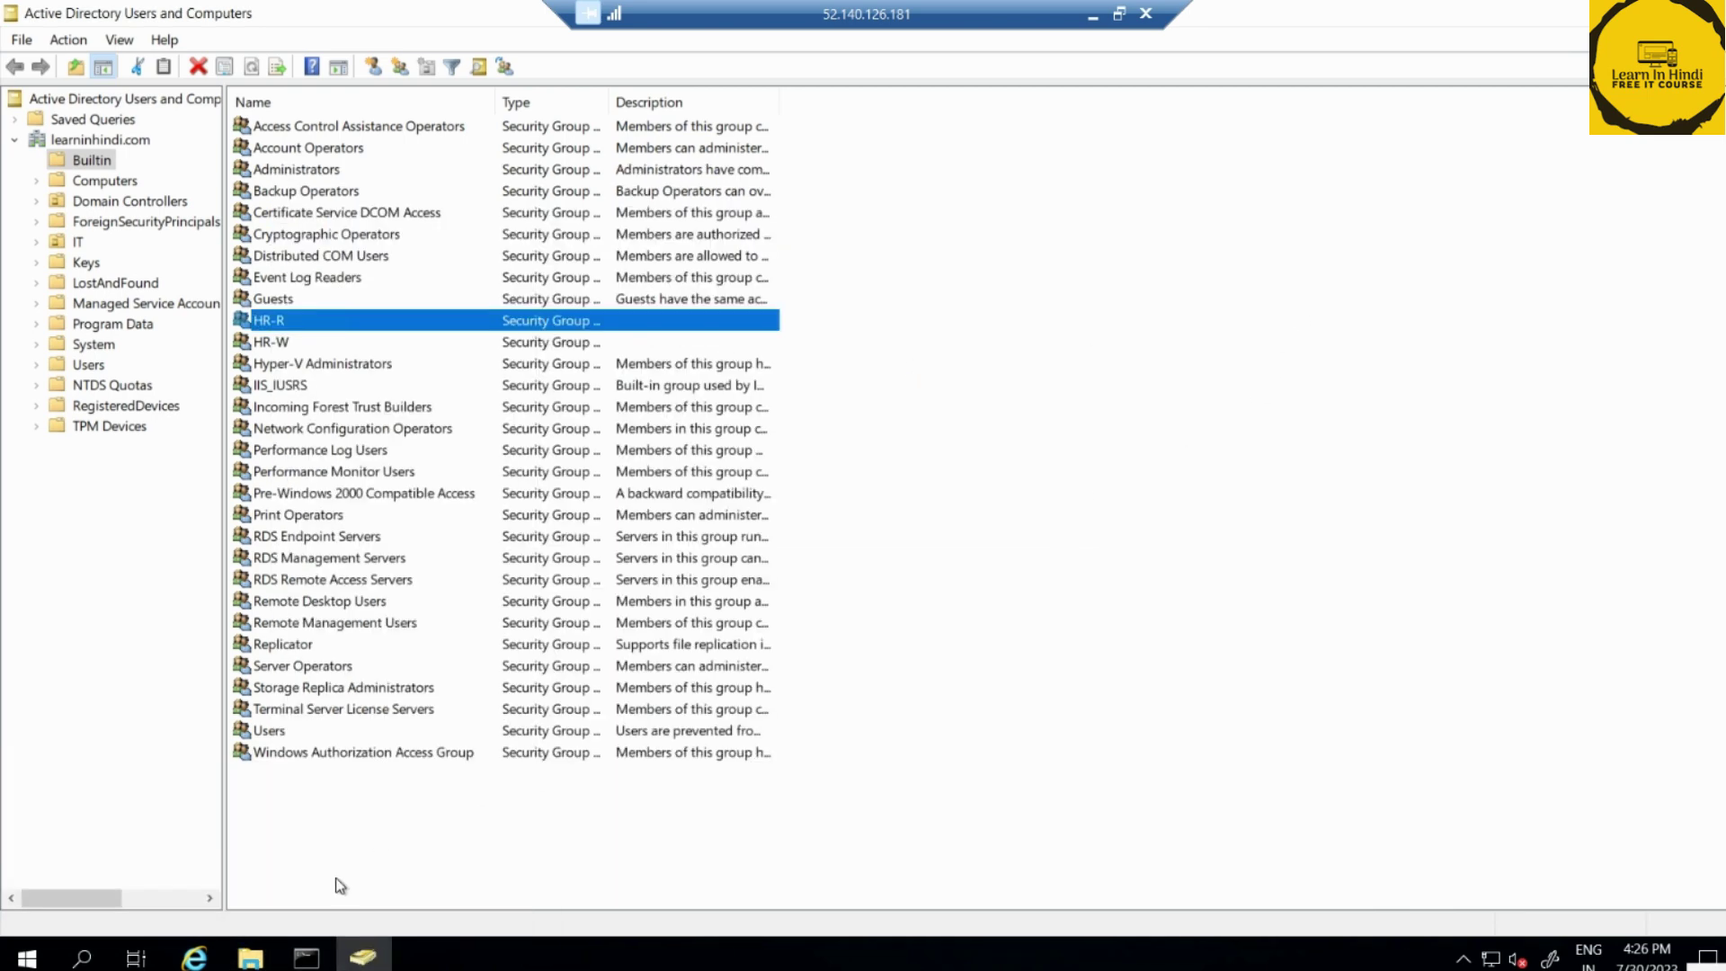
Step: Retry \\Dc01\hr from the Run dialog and dismiss the repeated access-denied error
{"action": "key", "text": "super+r"}
{"action": "key", "text": "Return"}
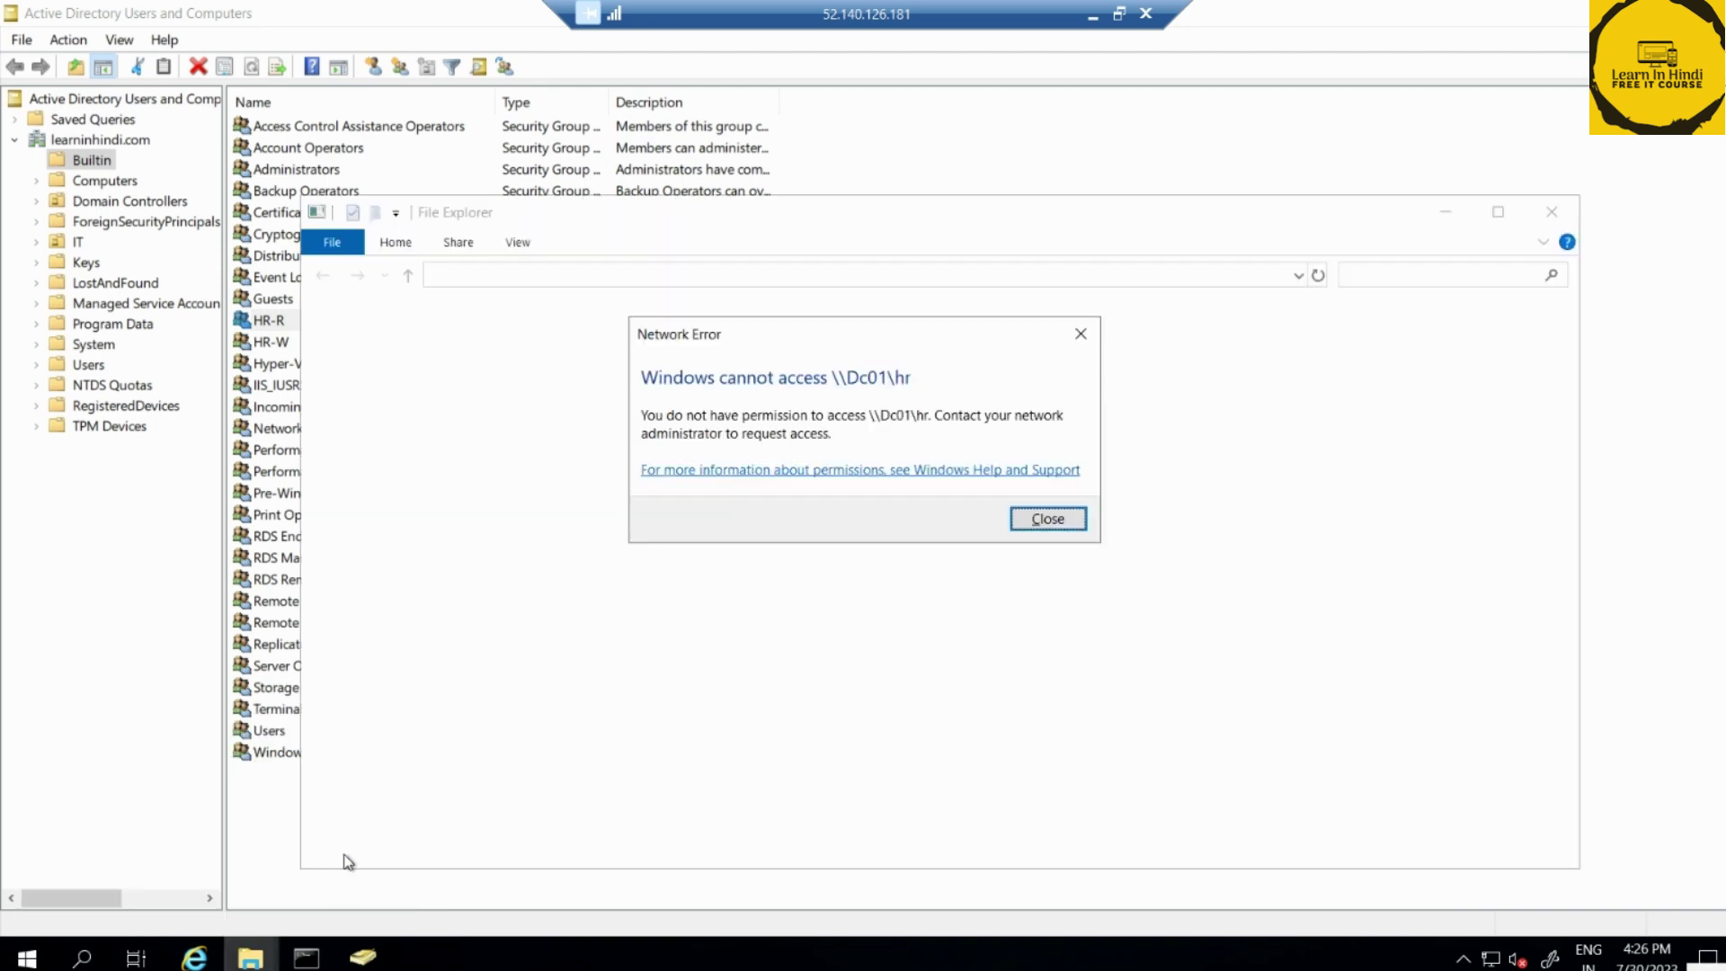
{"action": "left_click", "coordinate": [1074, 525]}
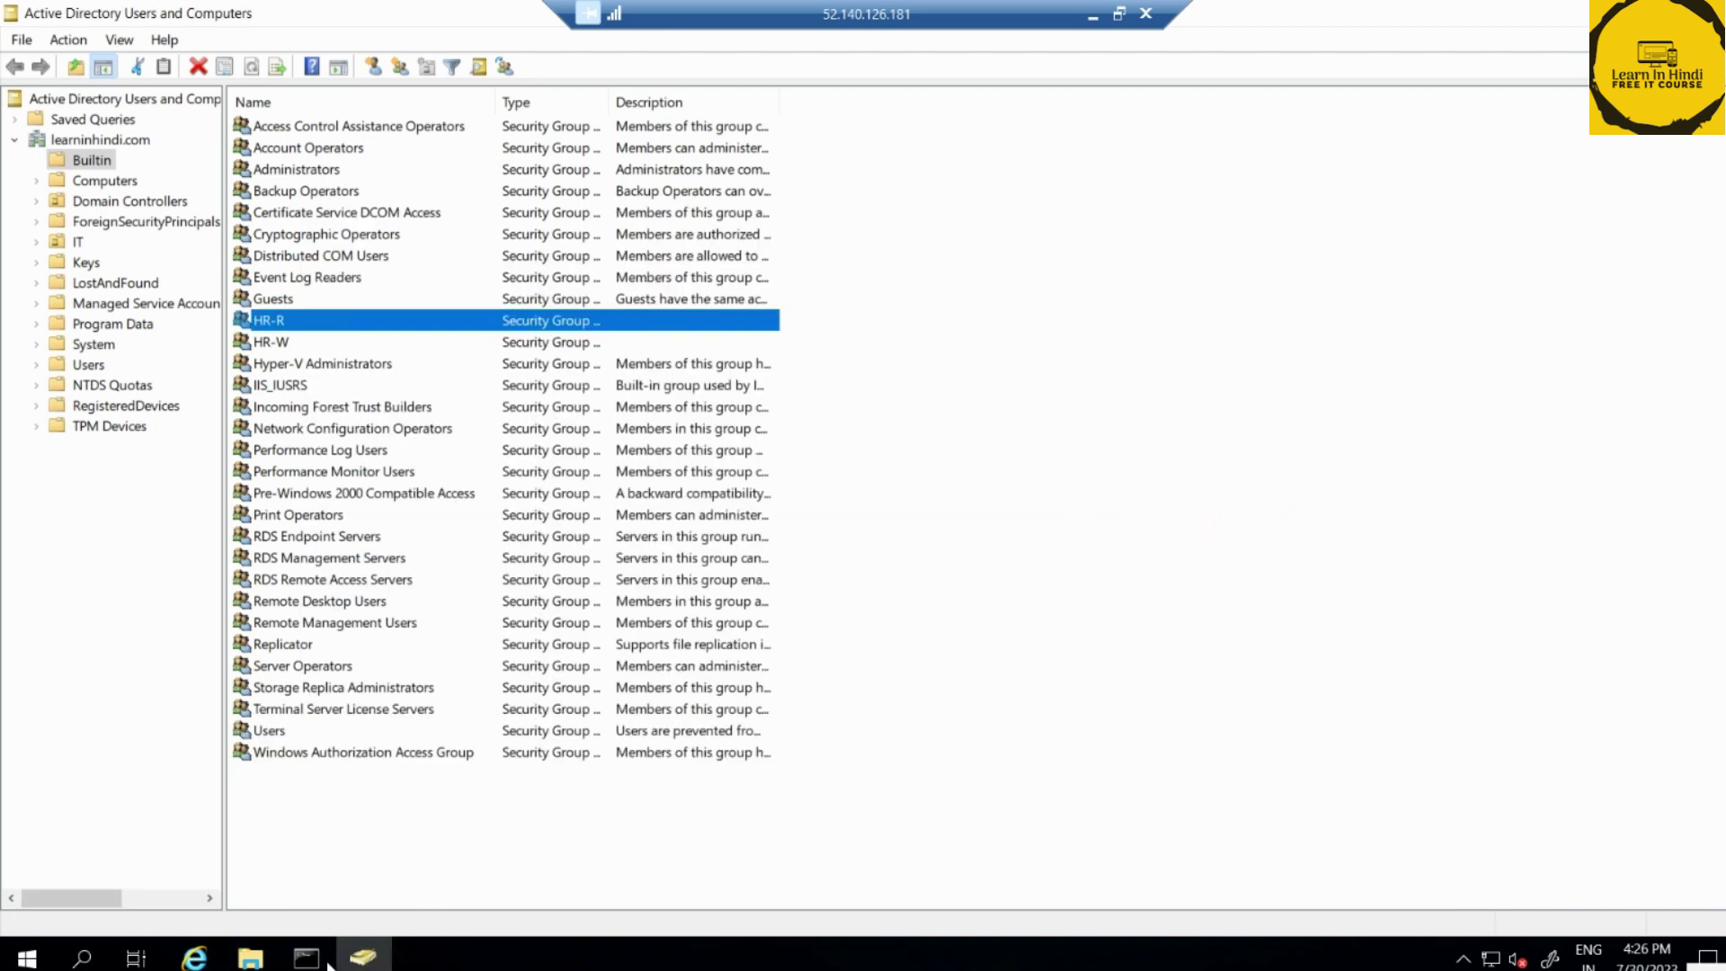
{"action": "left_click", "coordinate": [250, 957]}
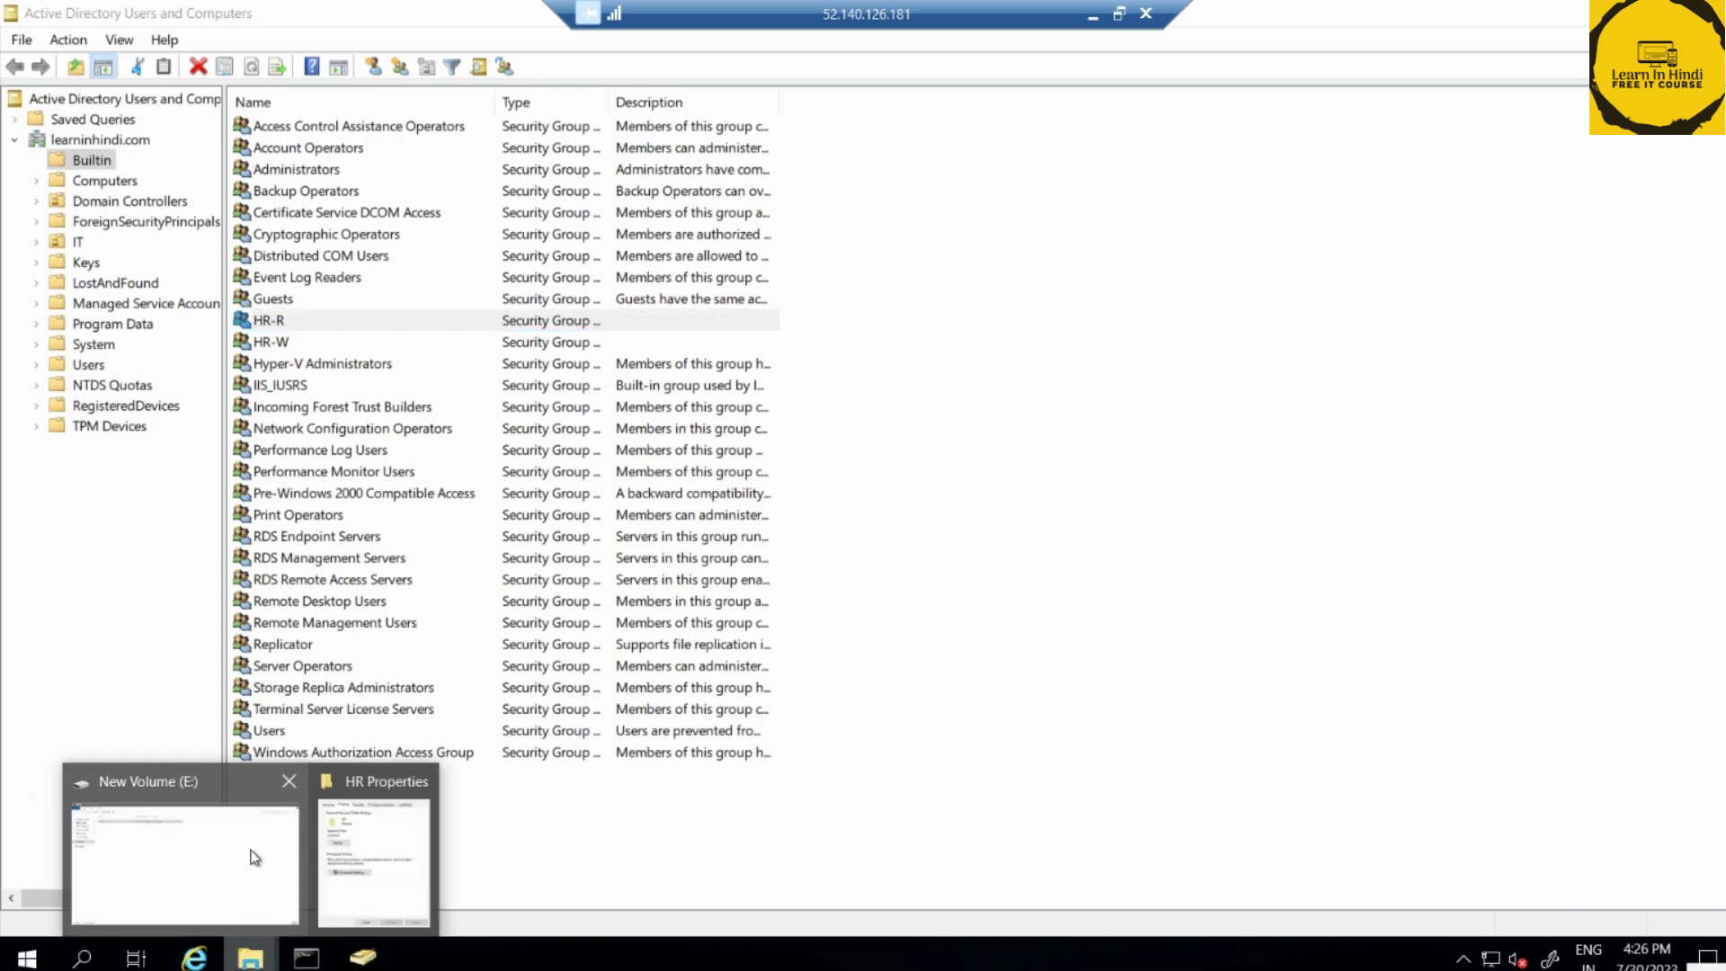
Step: Open HR's Properties and review its Security and Sharing tabs
{"action": "left_click", "coordinate": [235, 866]}
{"action": "right_click", "coordinate": [569, 155]}
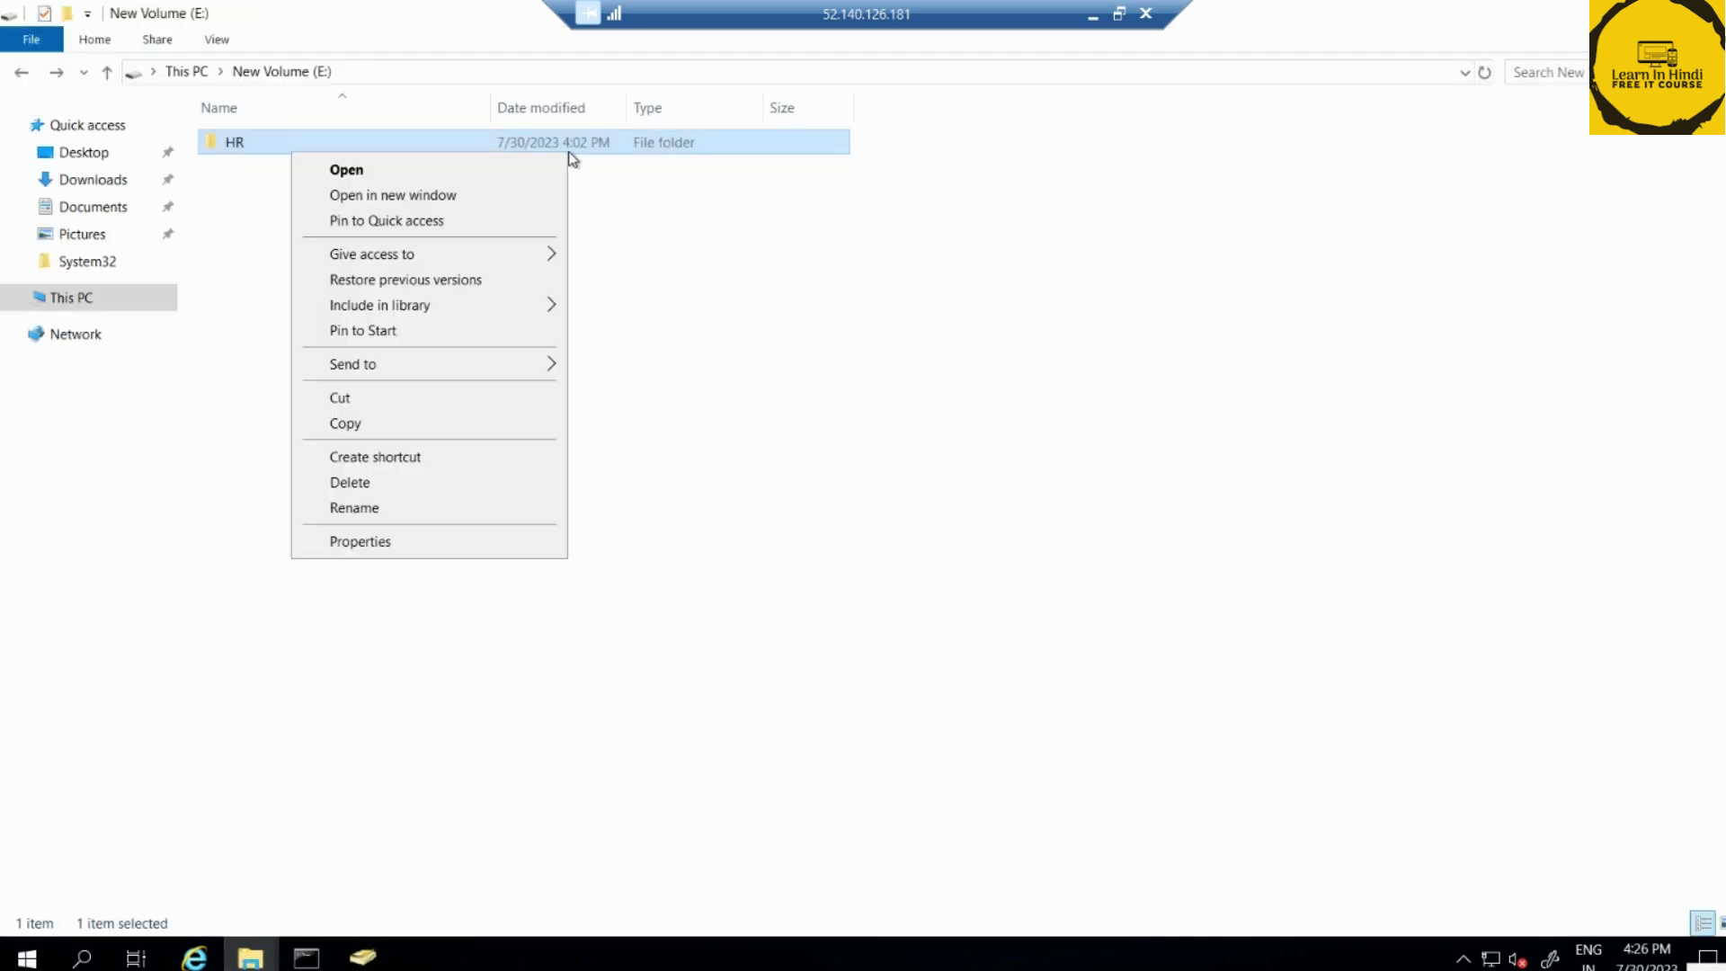
{"action": "left_click", "coordinate": [494, 542]}
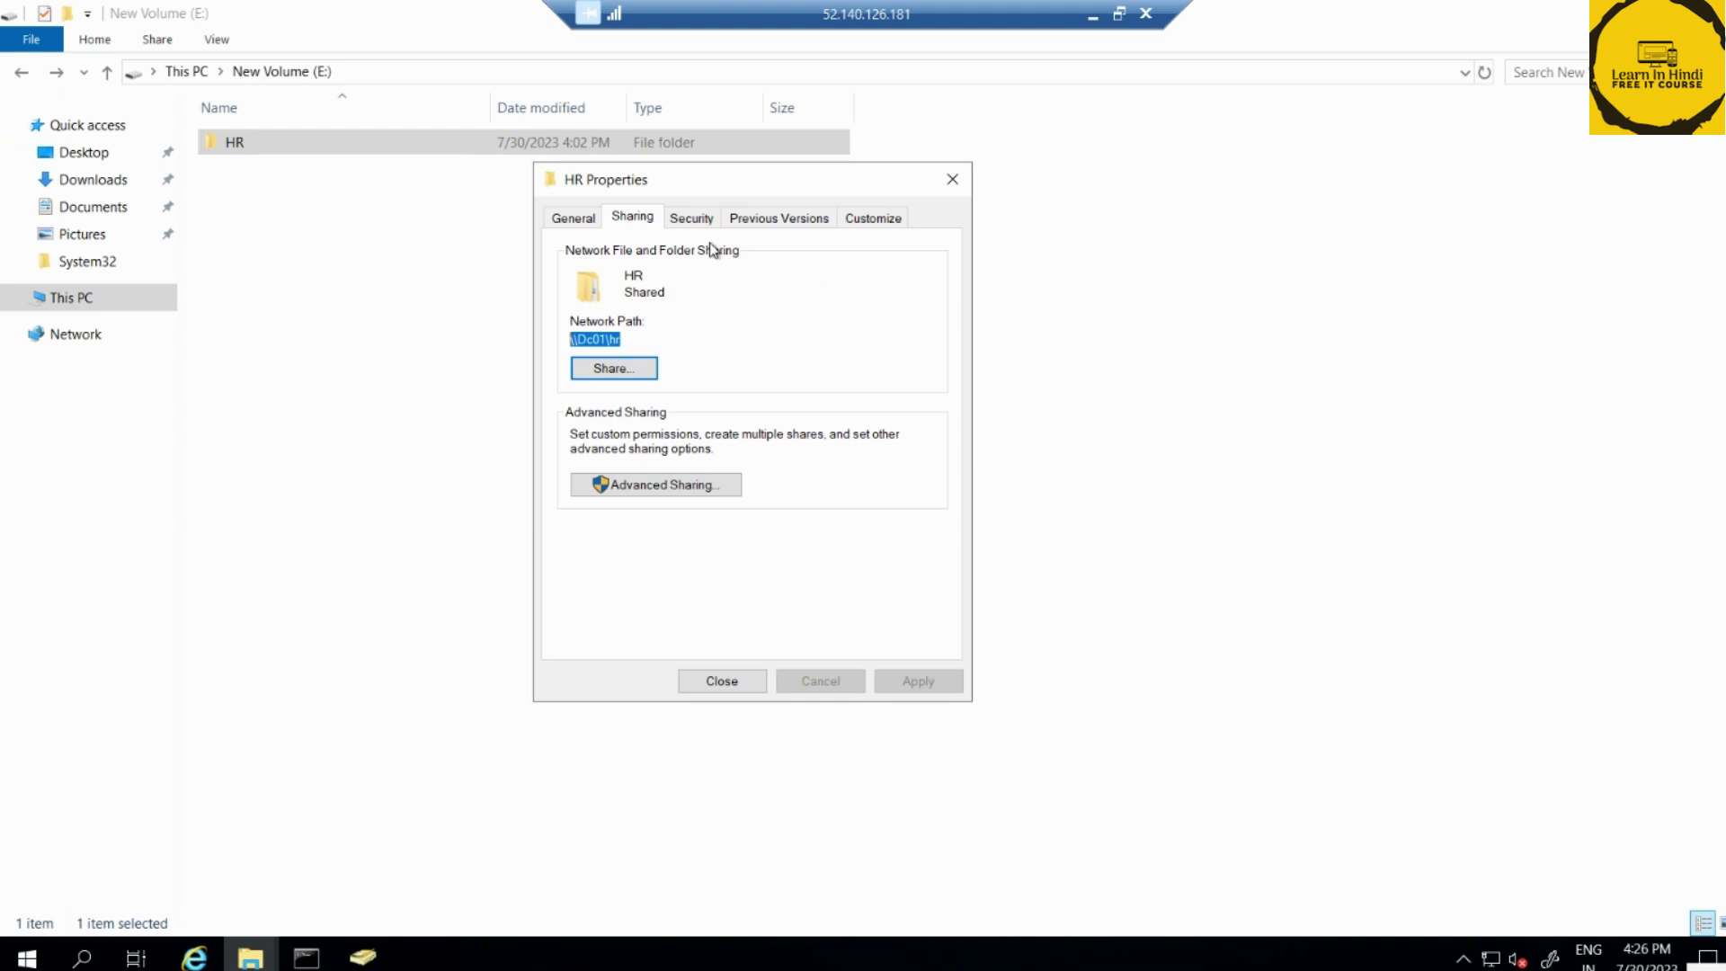
{"action": "left_click", "coordinate": [692, 217]}
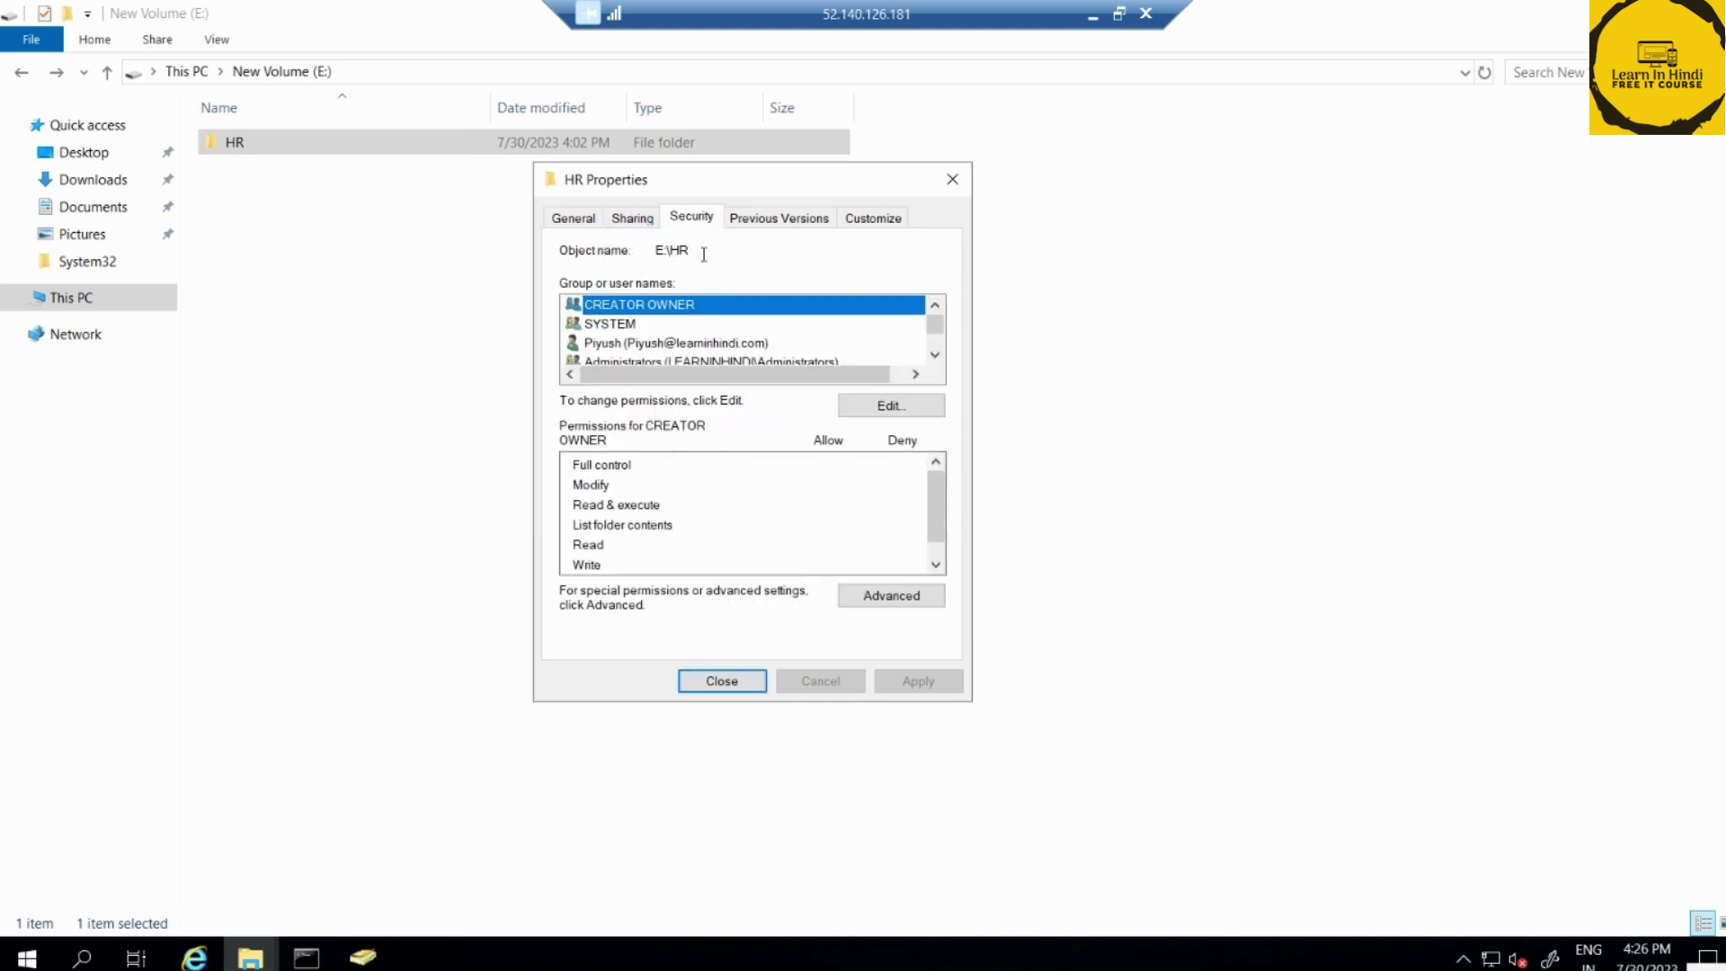
{"action": "left_click", "coordinate": [631, 218]}
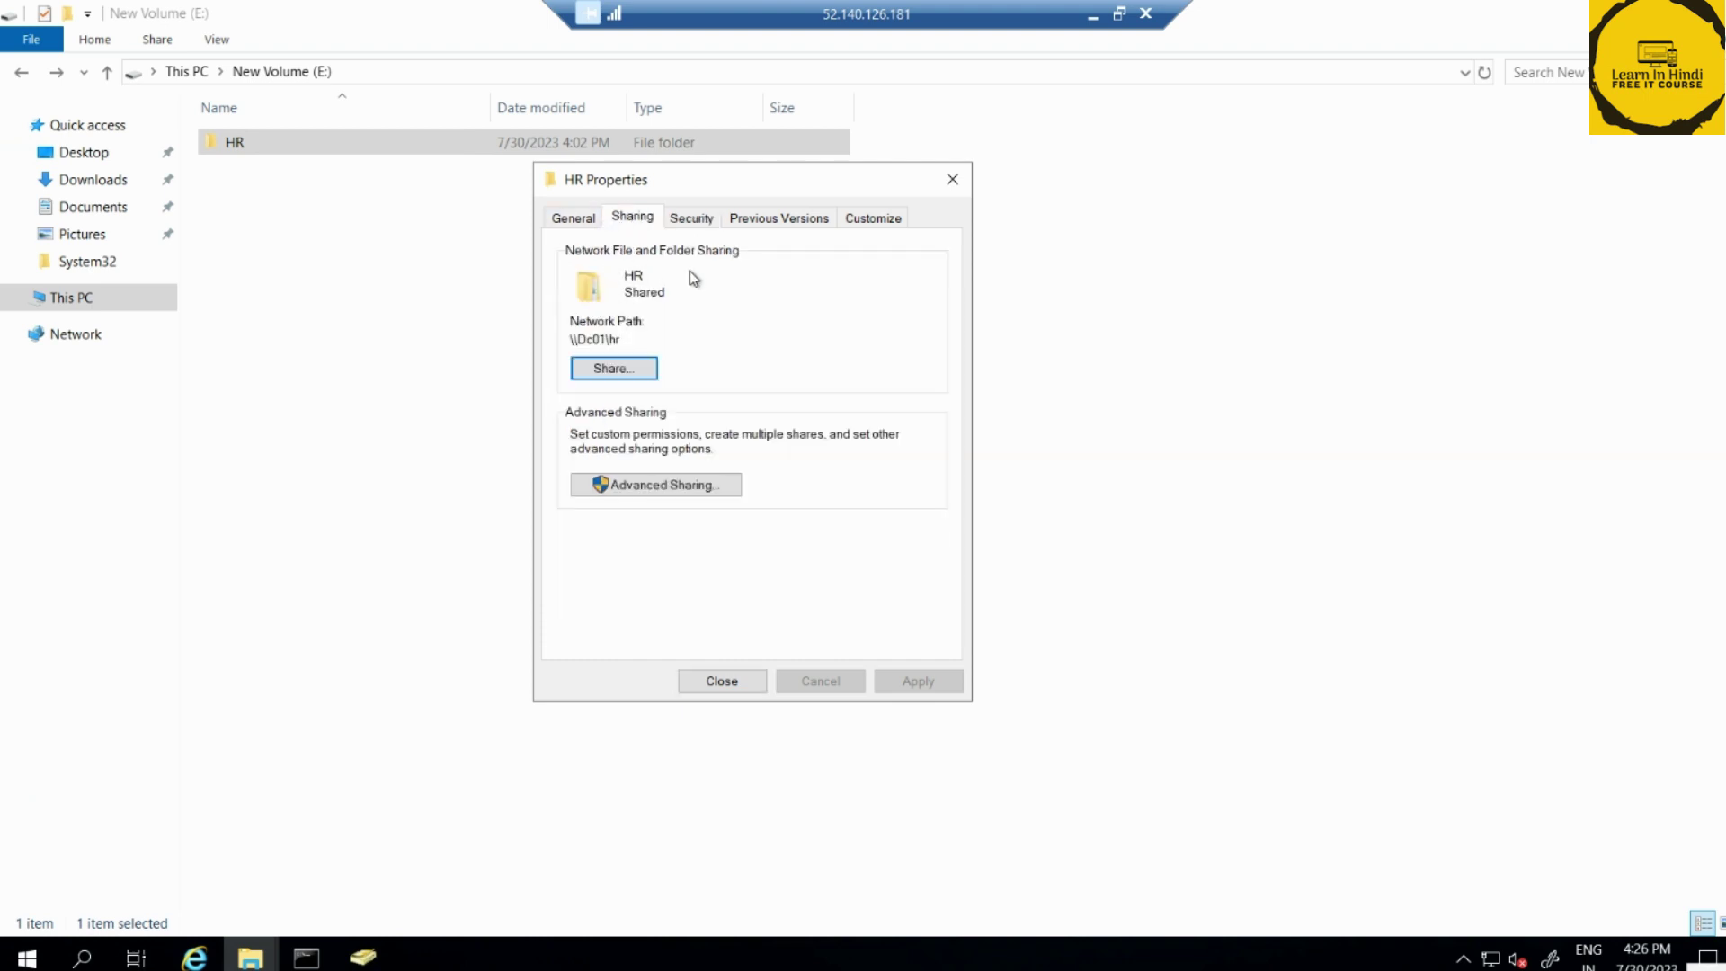
Step: Retry opening \\Dc01\hr from the Run dialog and dismiss the access-denied error
{"action": "key", "text": "super+r"}
{"action": "type", "text": "\\\\"}
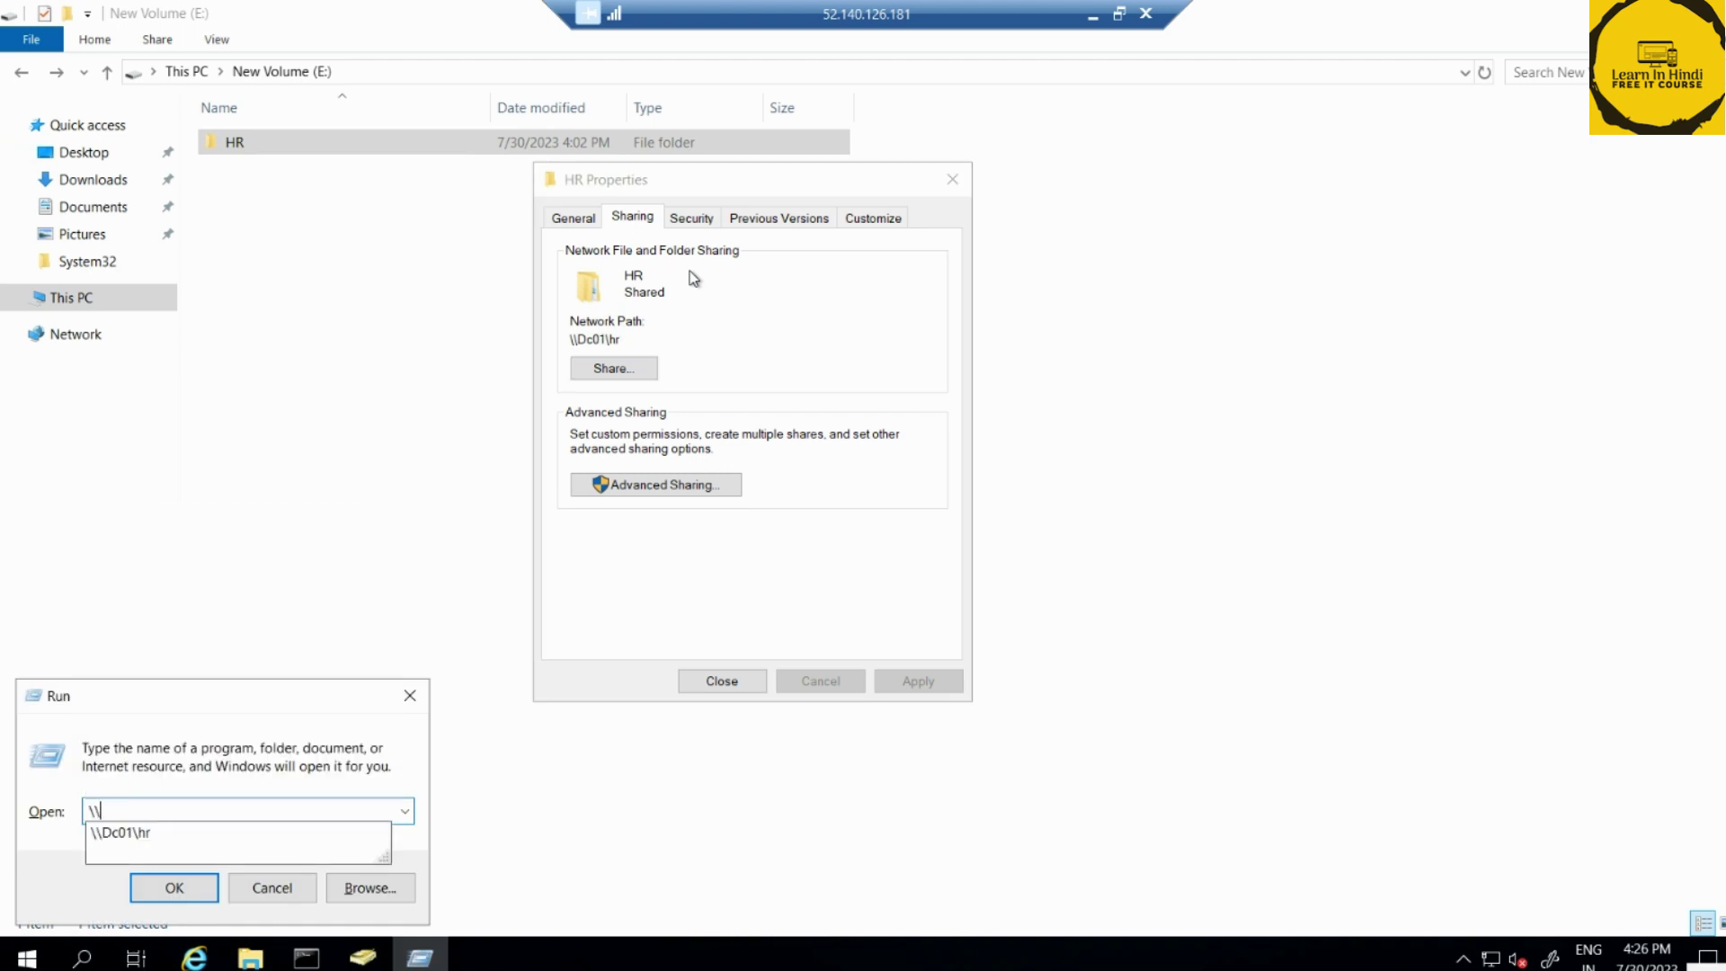
{"action": "key", "text": "Down"}
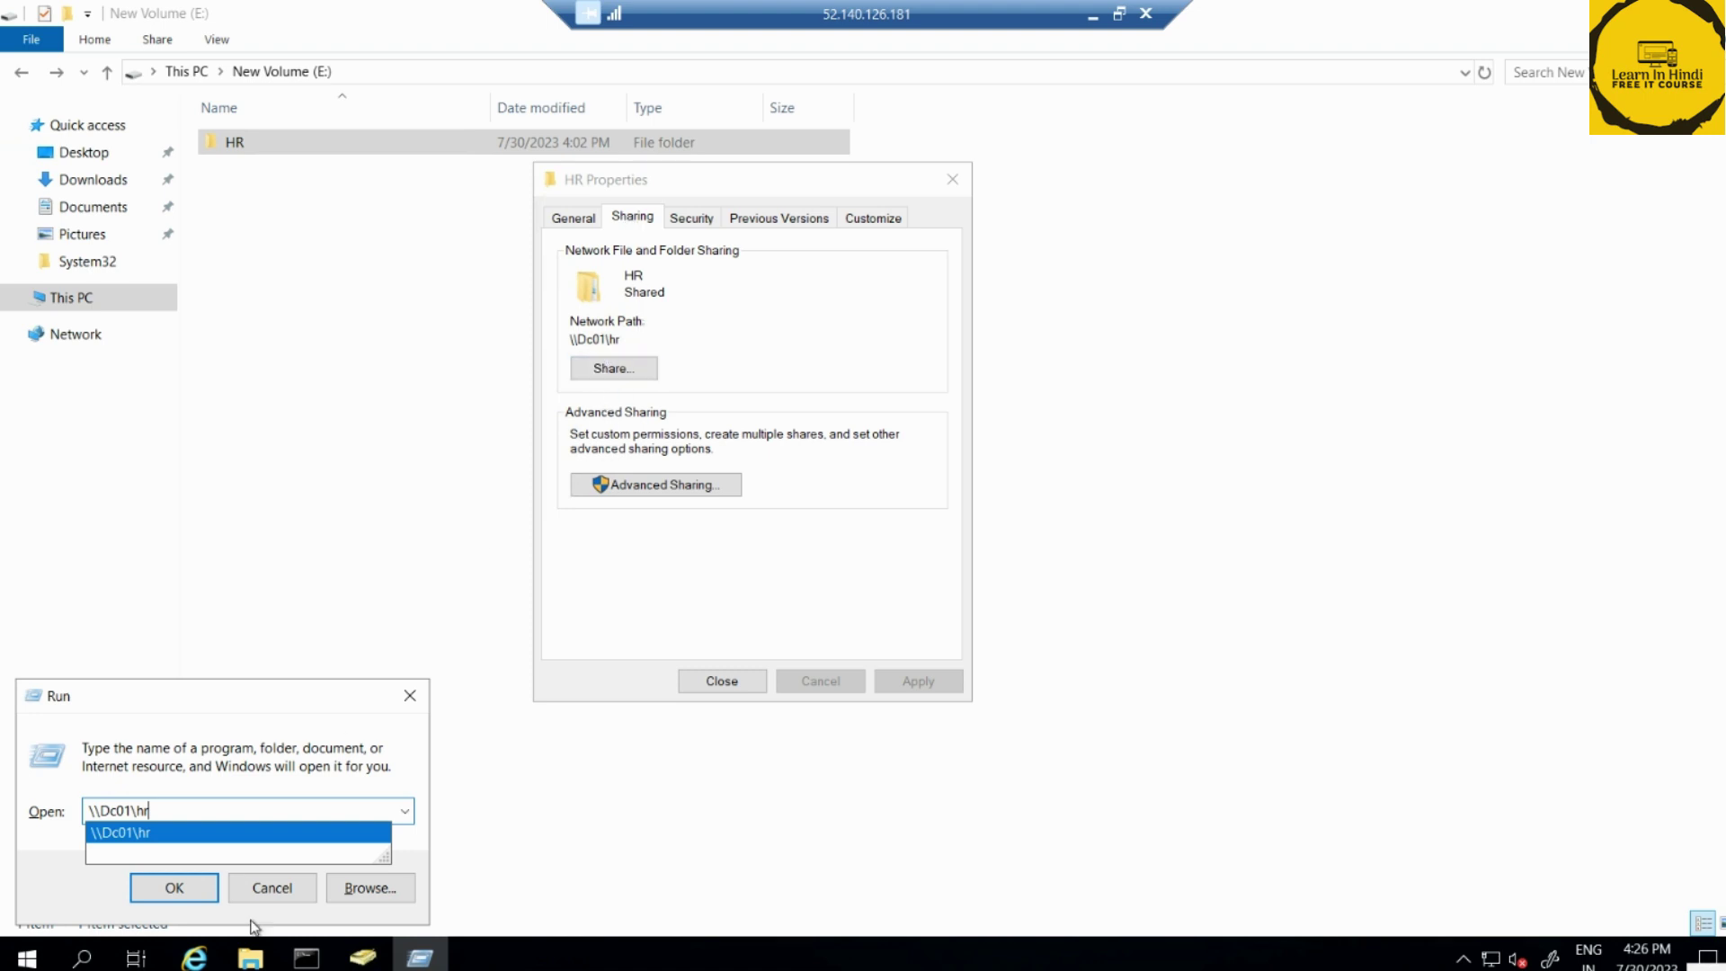
{"action": "left_click", "coordinate": [173, 887]}
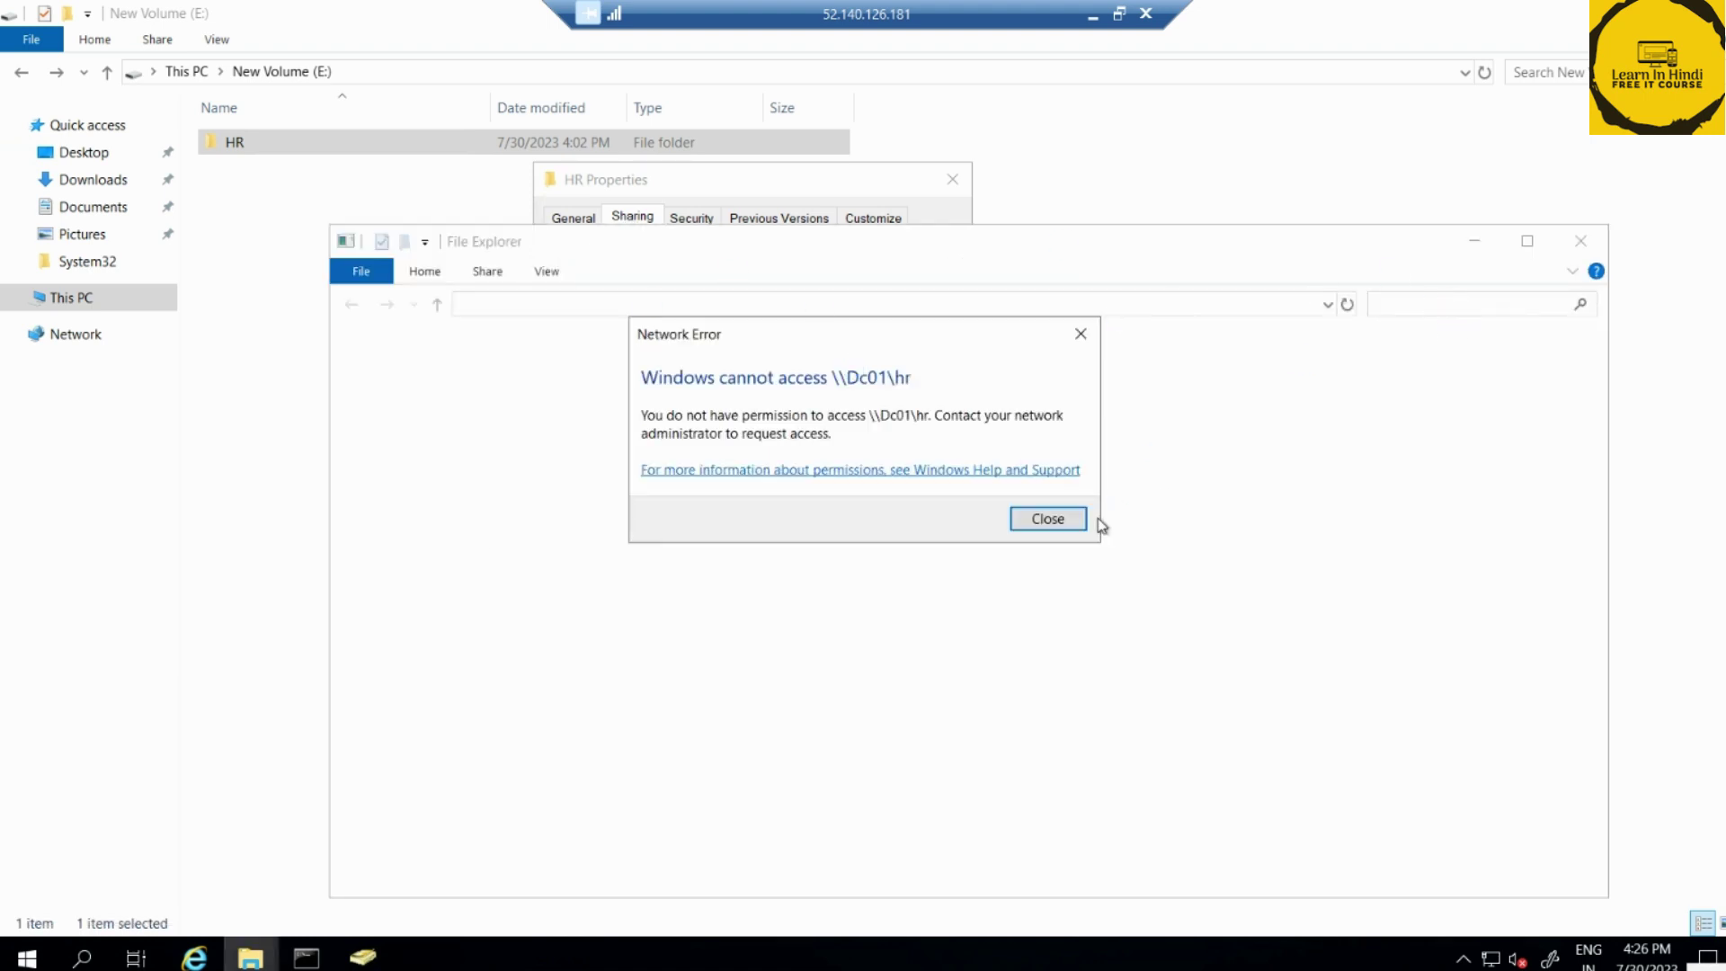
{"action": "left_click", "coordinate": [1070, 519]}
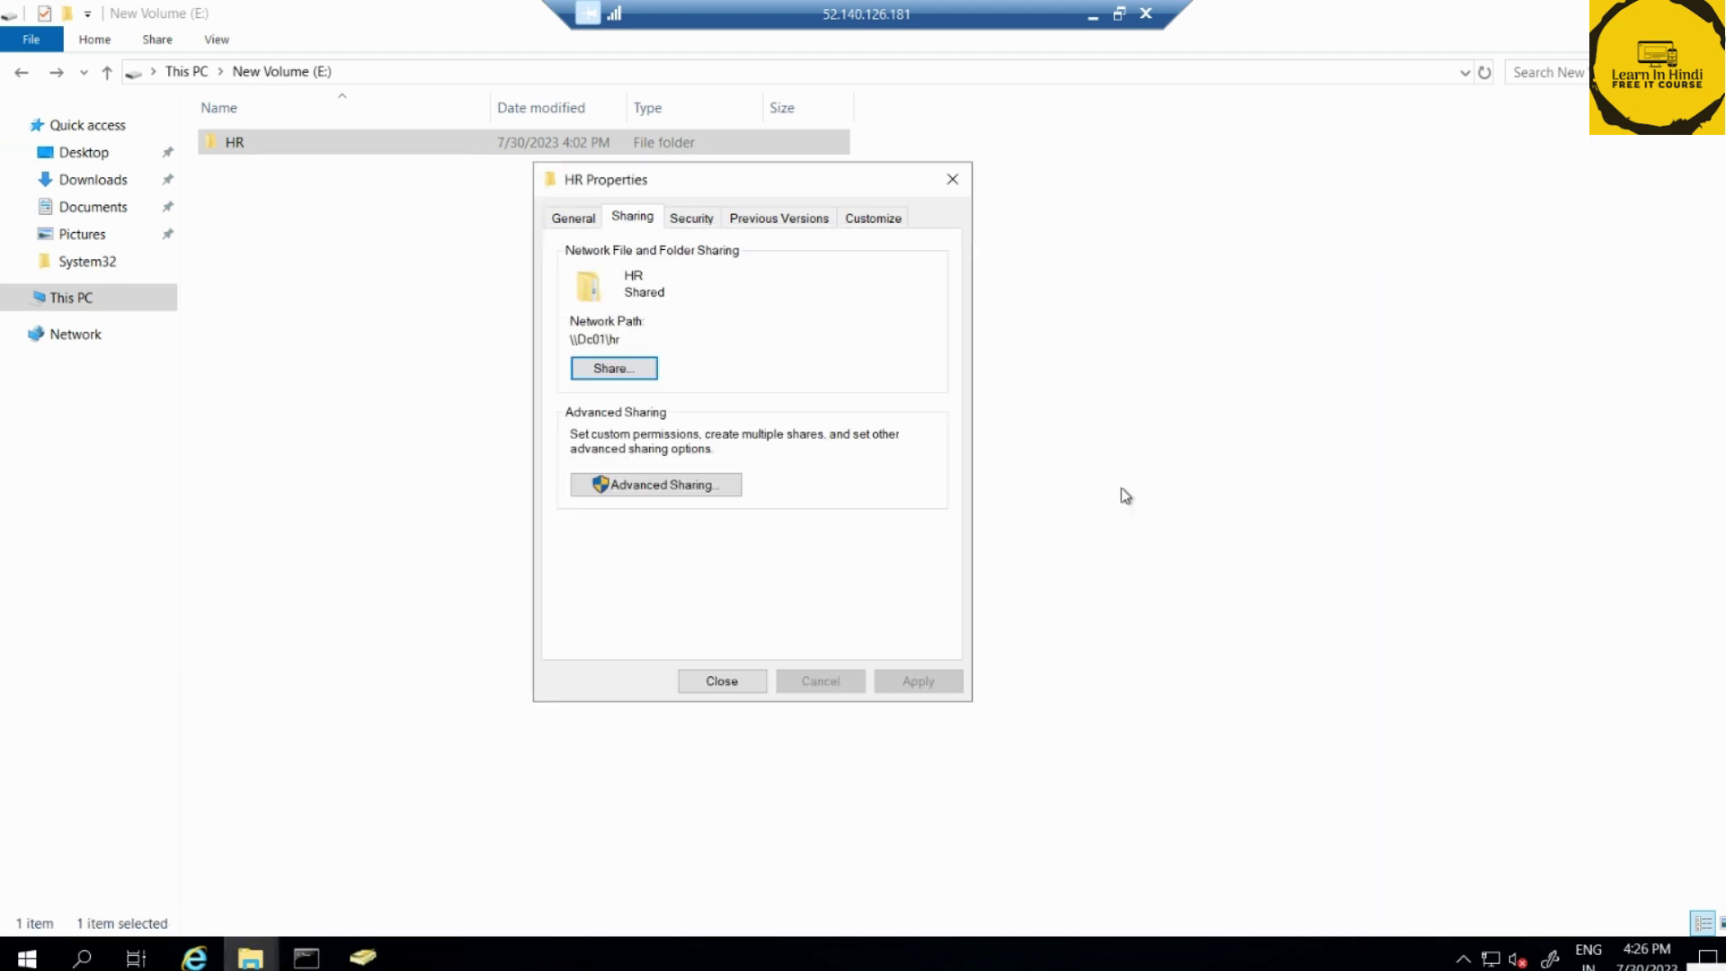
Step: Recheck HR's security permissions, then open the HR folder and go back to New Volume (E:)
{"action": "left_click", "coordinate": [688, 219]}
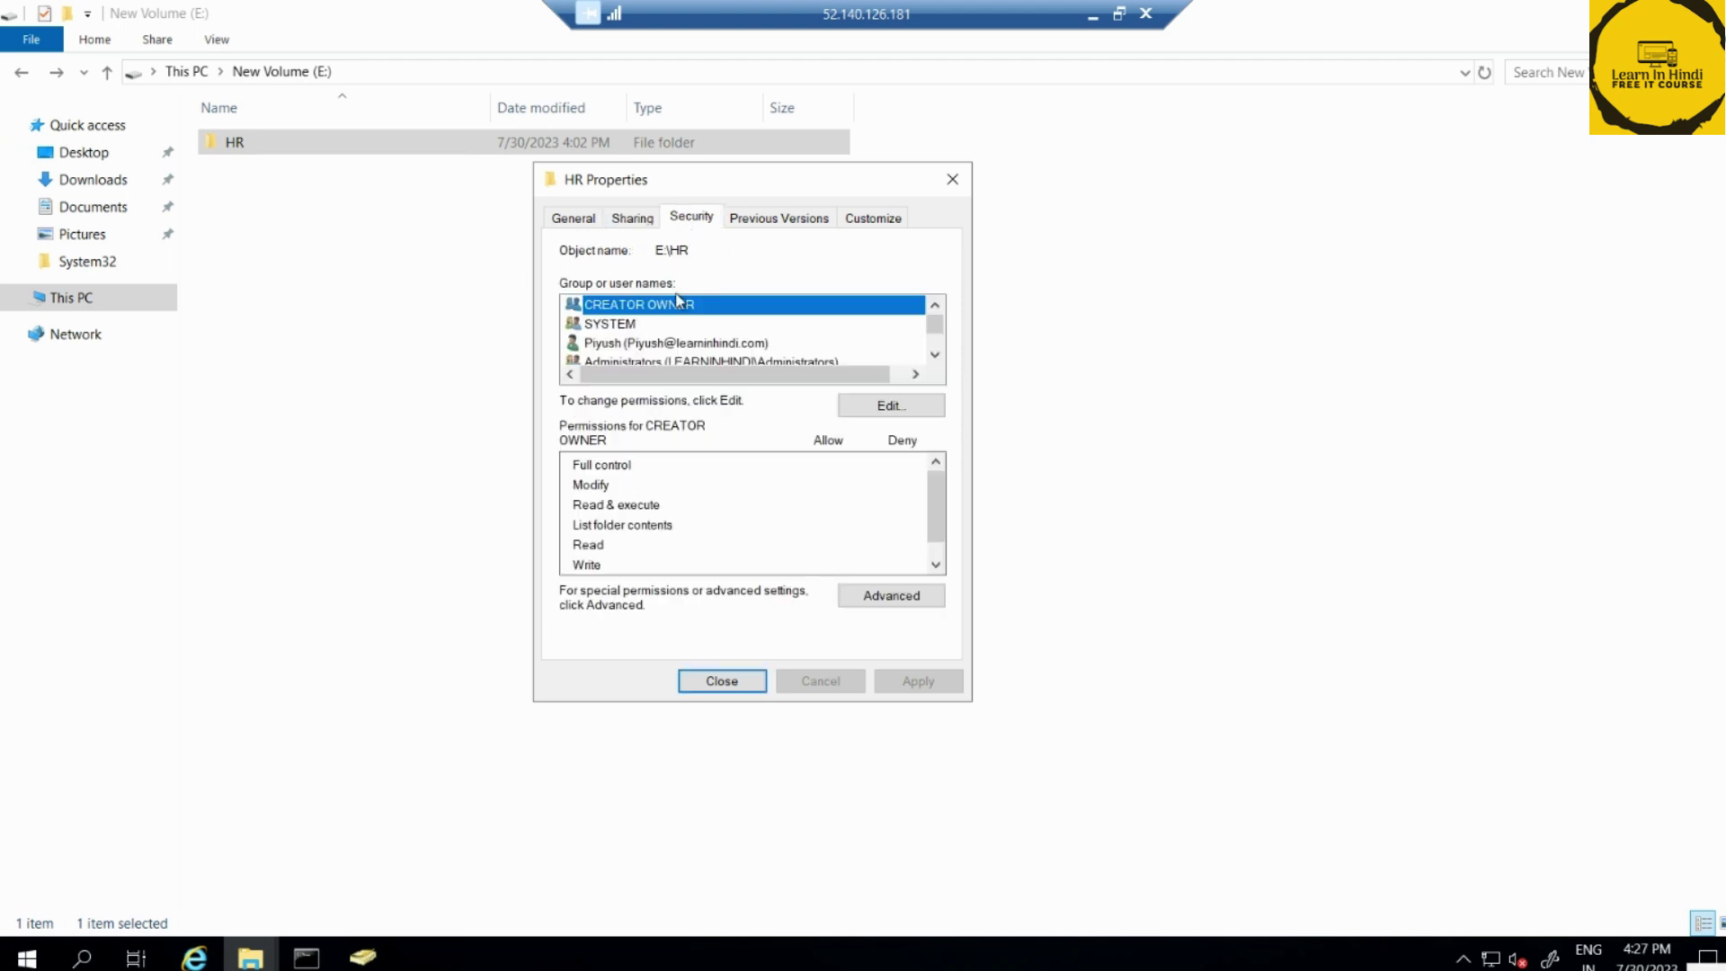
{"action": "double_click", "coordinate": [304, 144]}
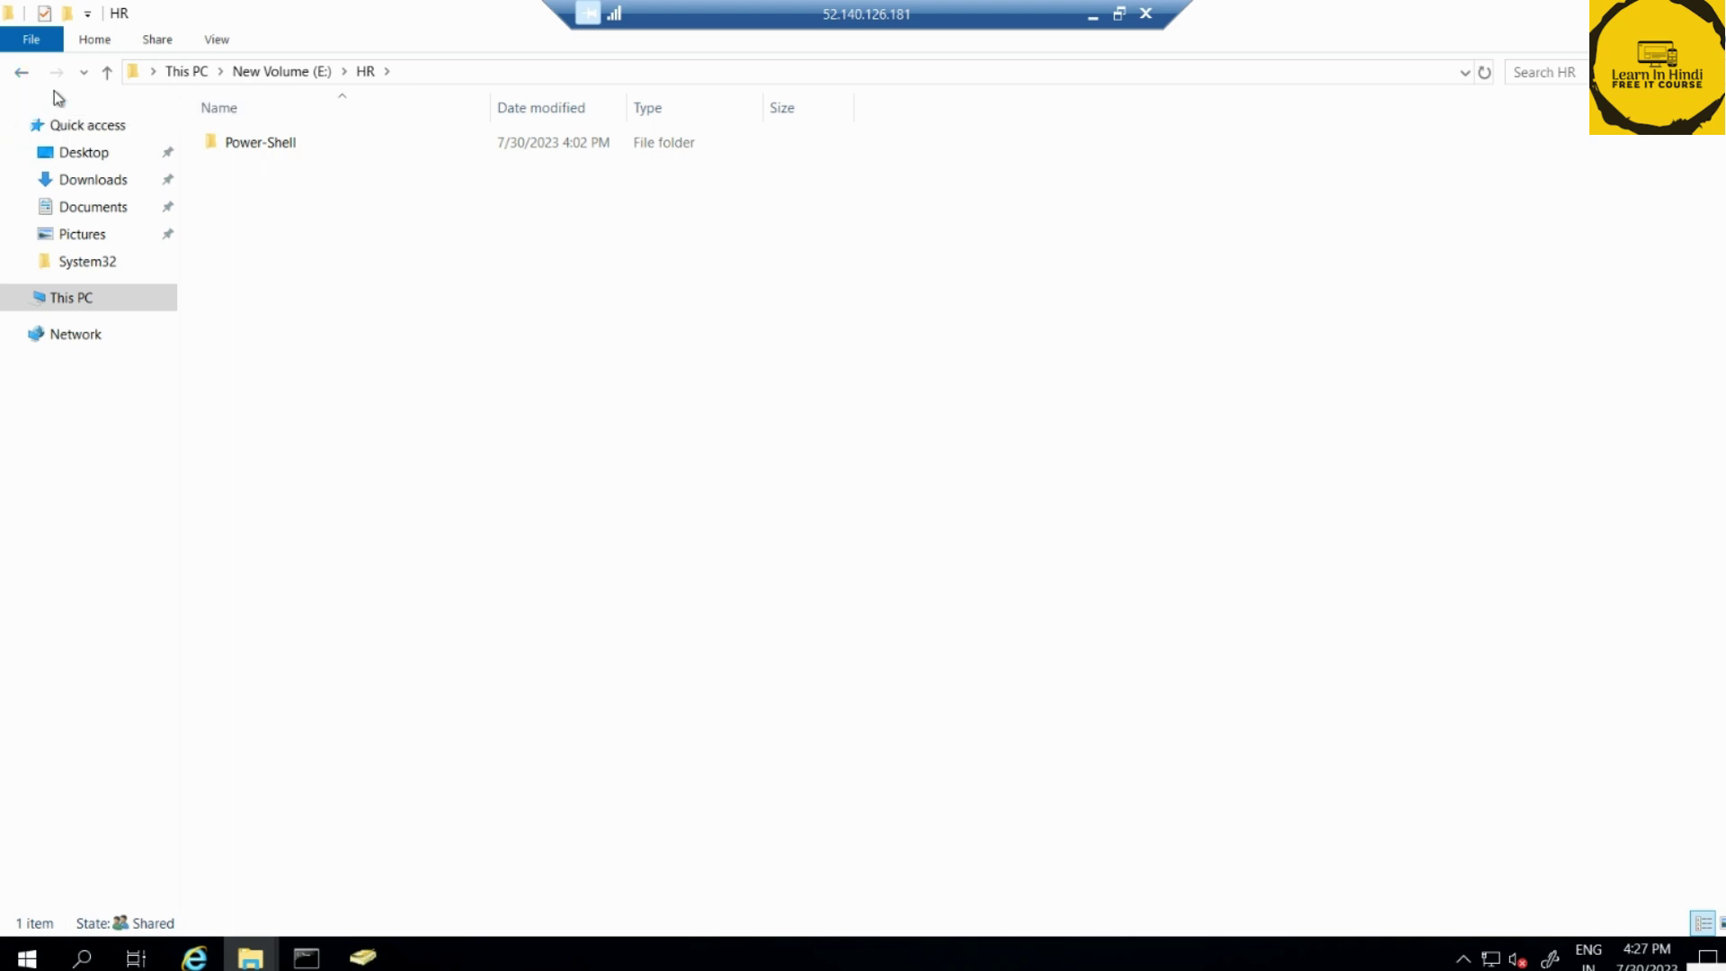
{"action": "left_click", "coordinate": [22, 74]}
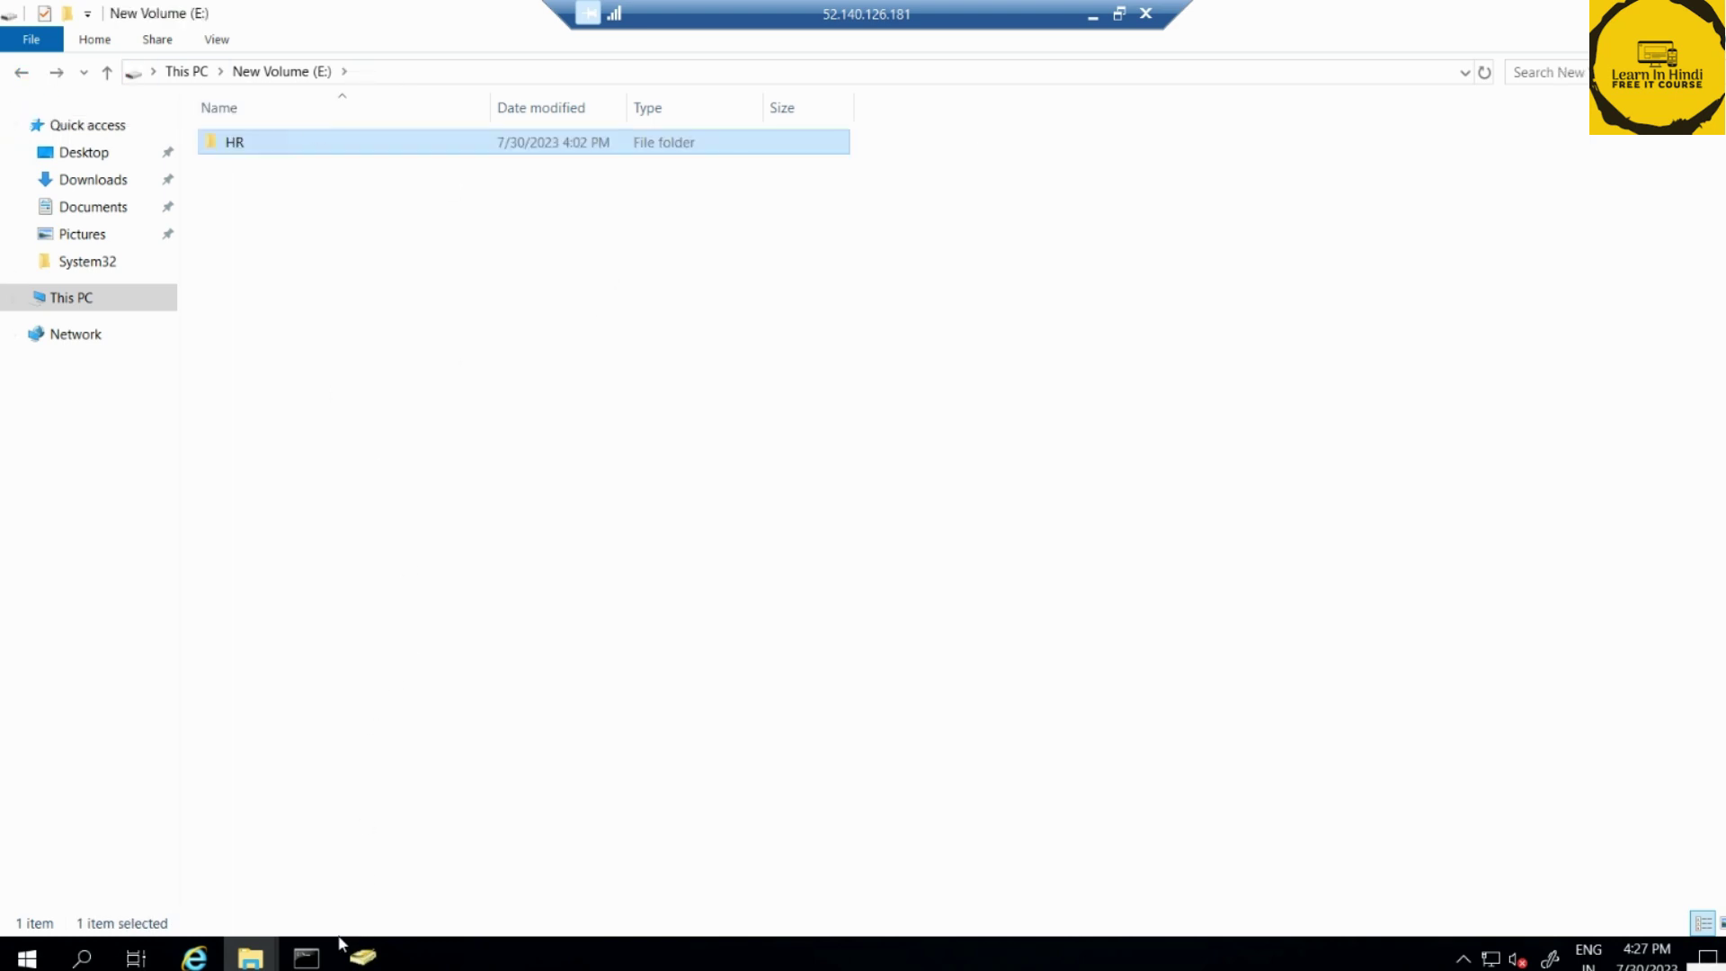
Step: Run set l in Command Prompt and confirm LOGONSERVER is \\DC01
{"action": "left_click", "coordinate": [307, 955]}
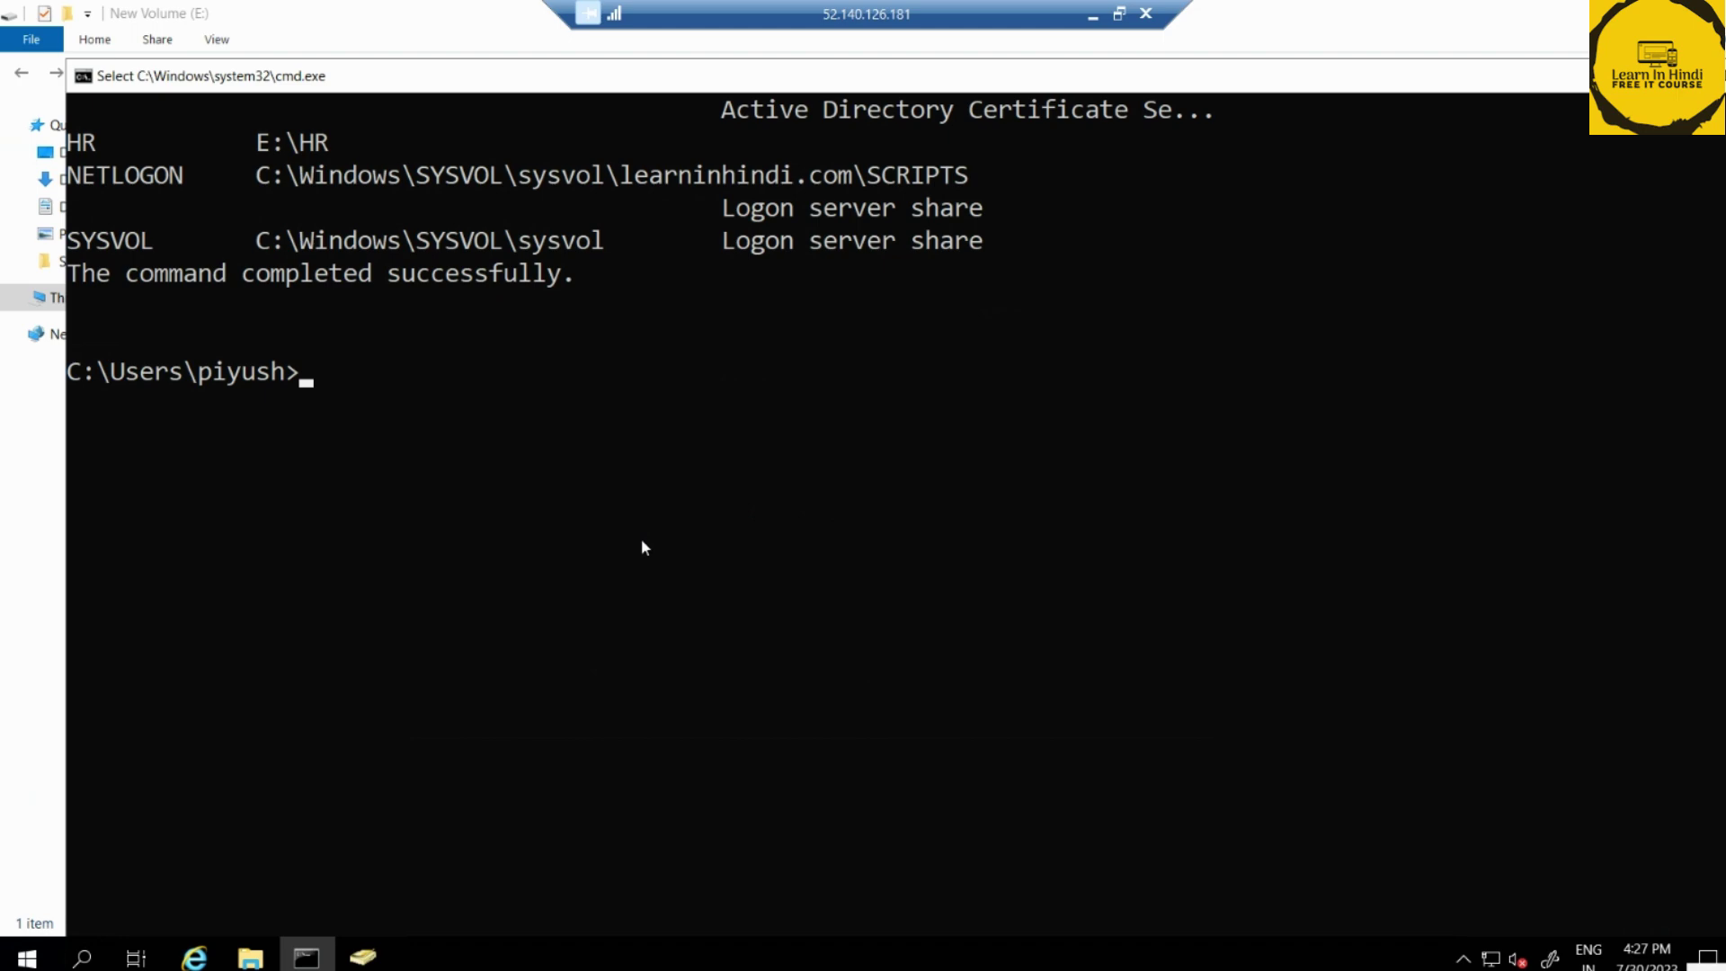
{"action": "type", "text": "set l"}
{"action": "key", "text": "Return"}
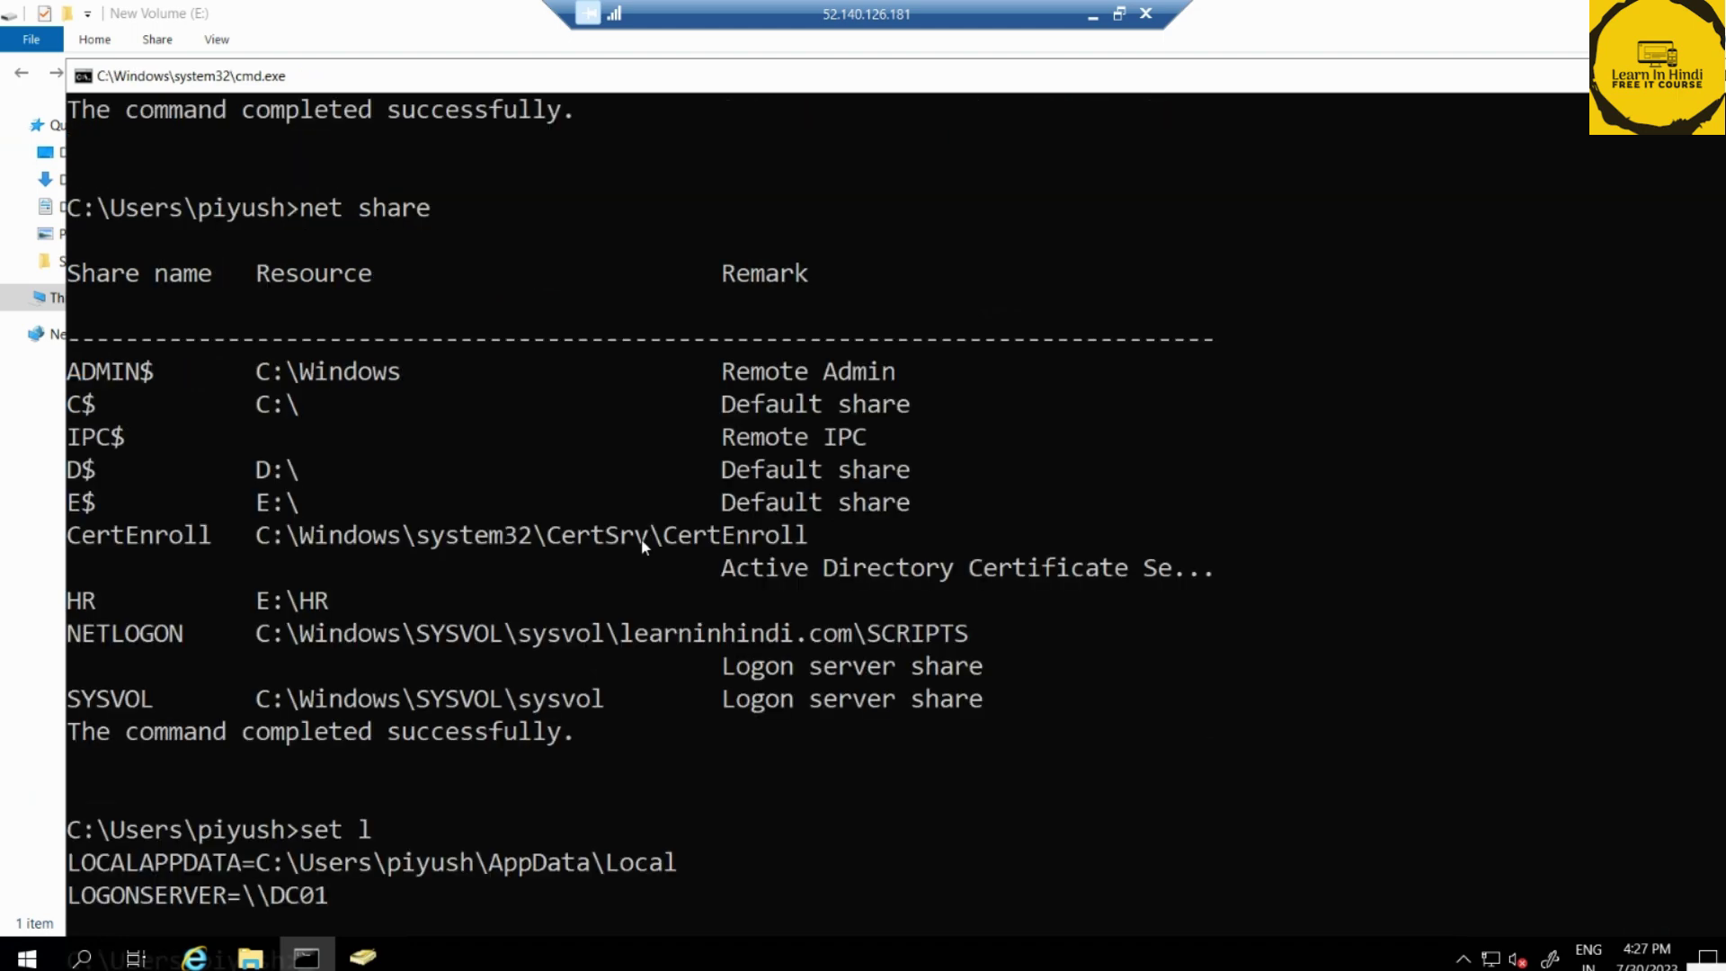
{"action": "scroll", "coordinate": [684, 771], "scroll_direction": "down", "scroll_amount": 4}
{"action": "left_click", "coordinate": [407, 469]}
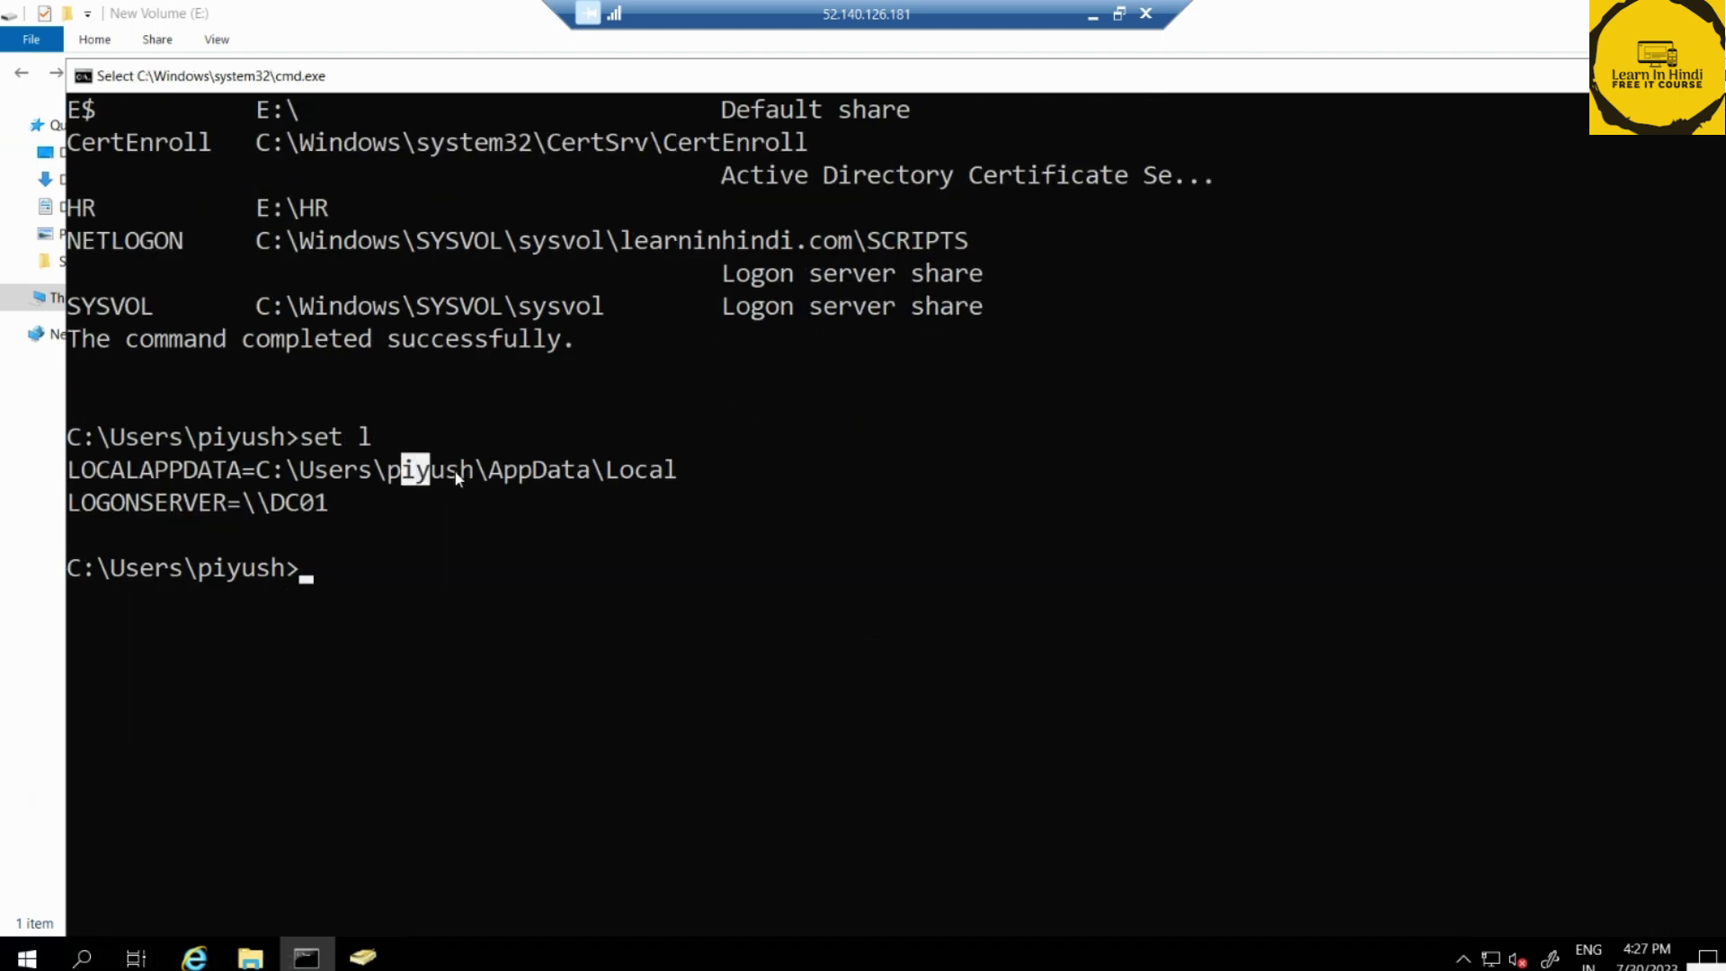
{"action": "left_click", "coordinate": [393, 469]}
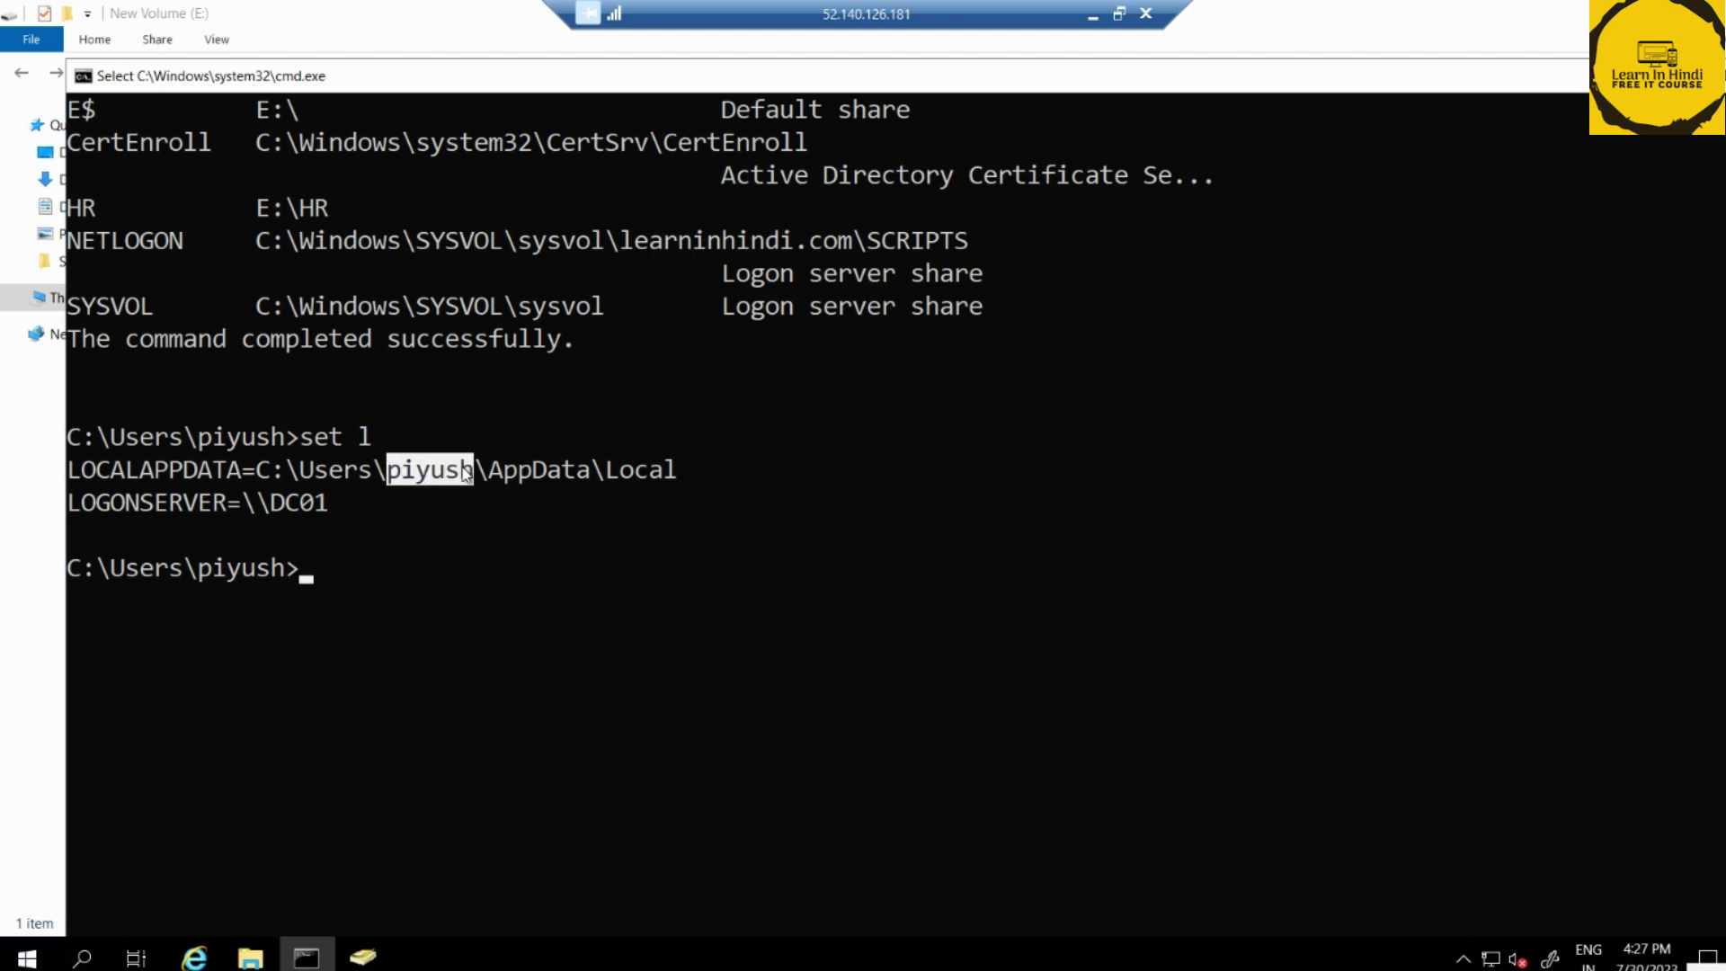
{"action": "key", "text": "alt+Tab"}
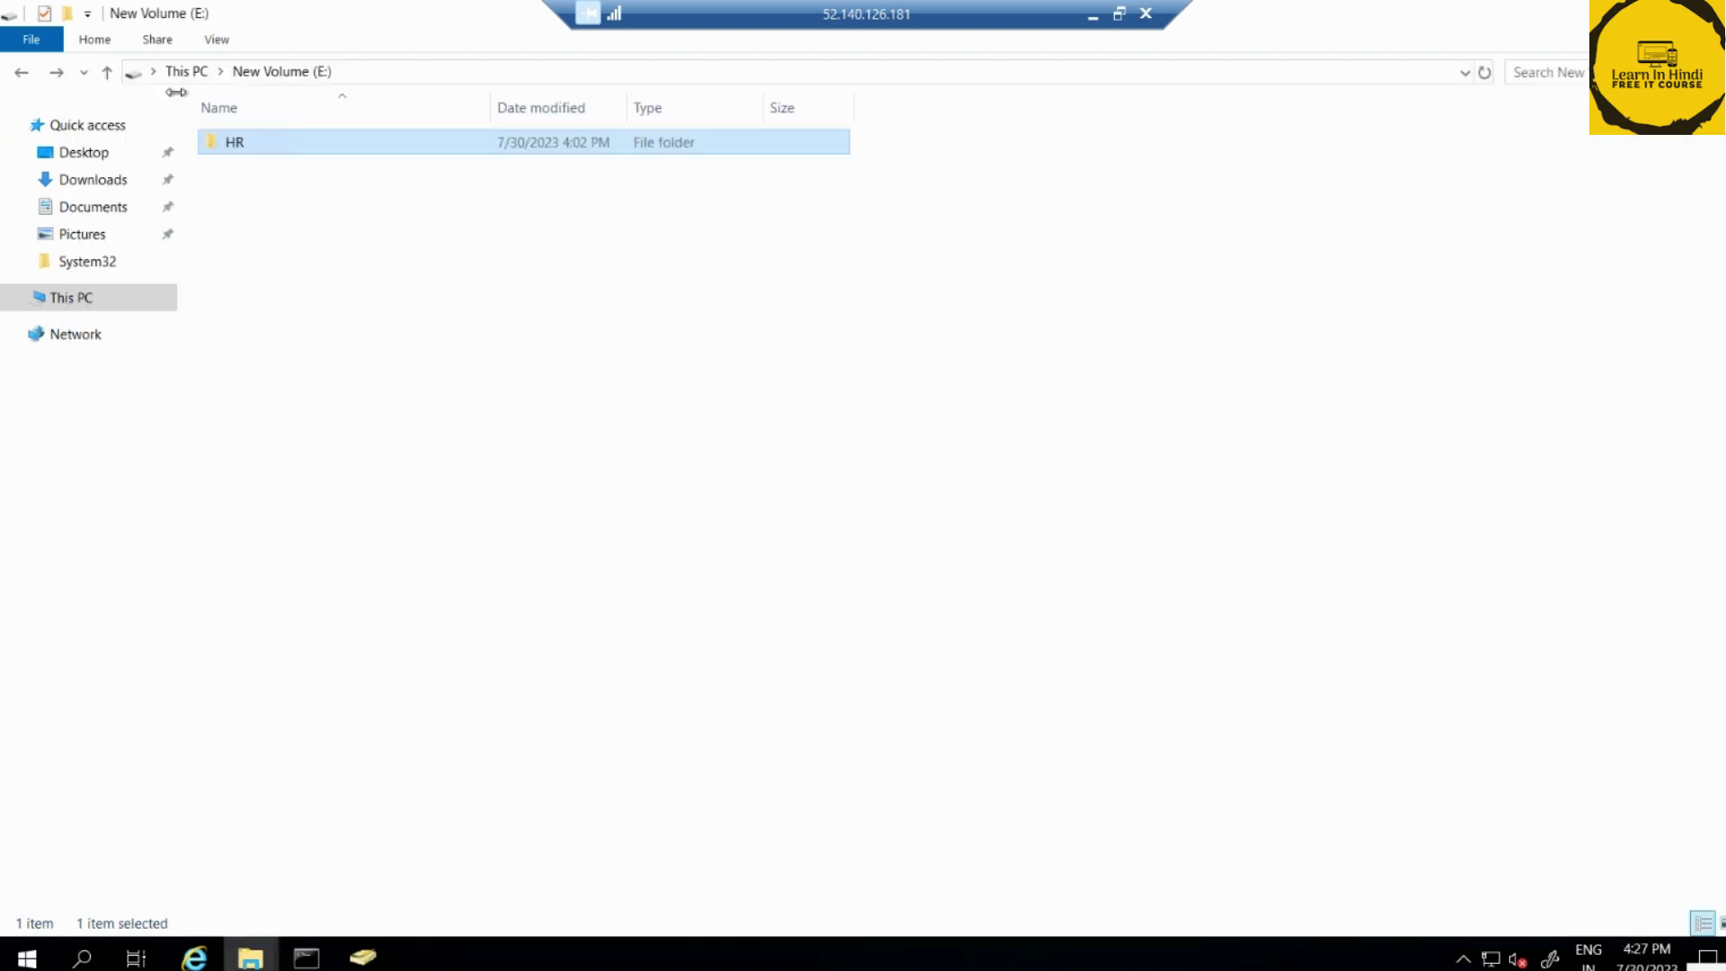
{"action": "left_click", "coordinate": [27, 77]}
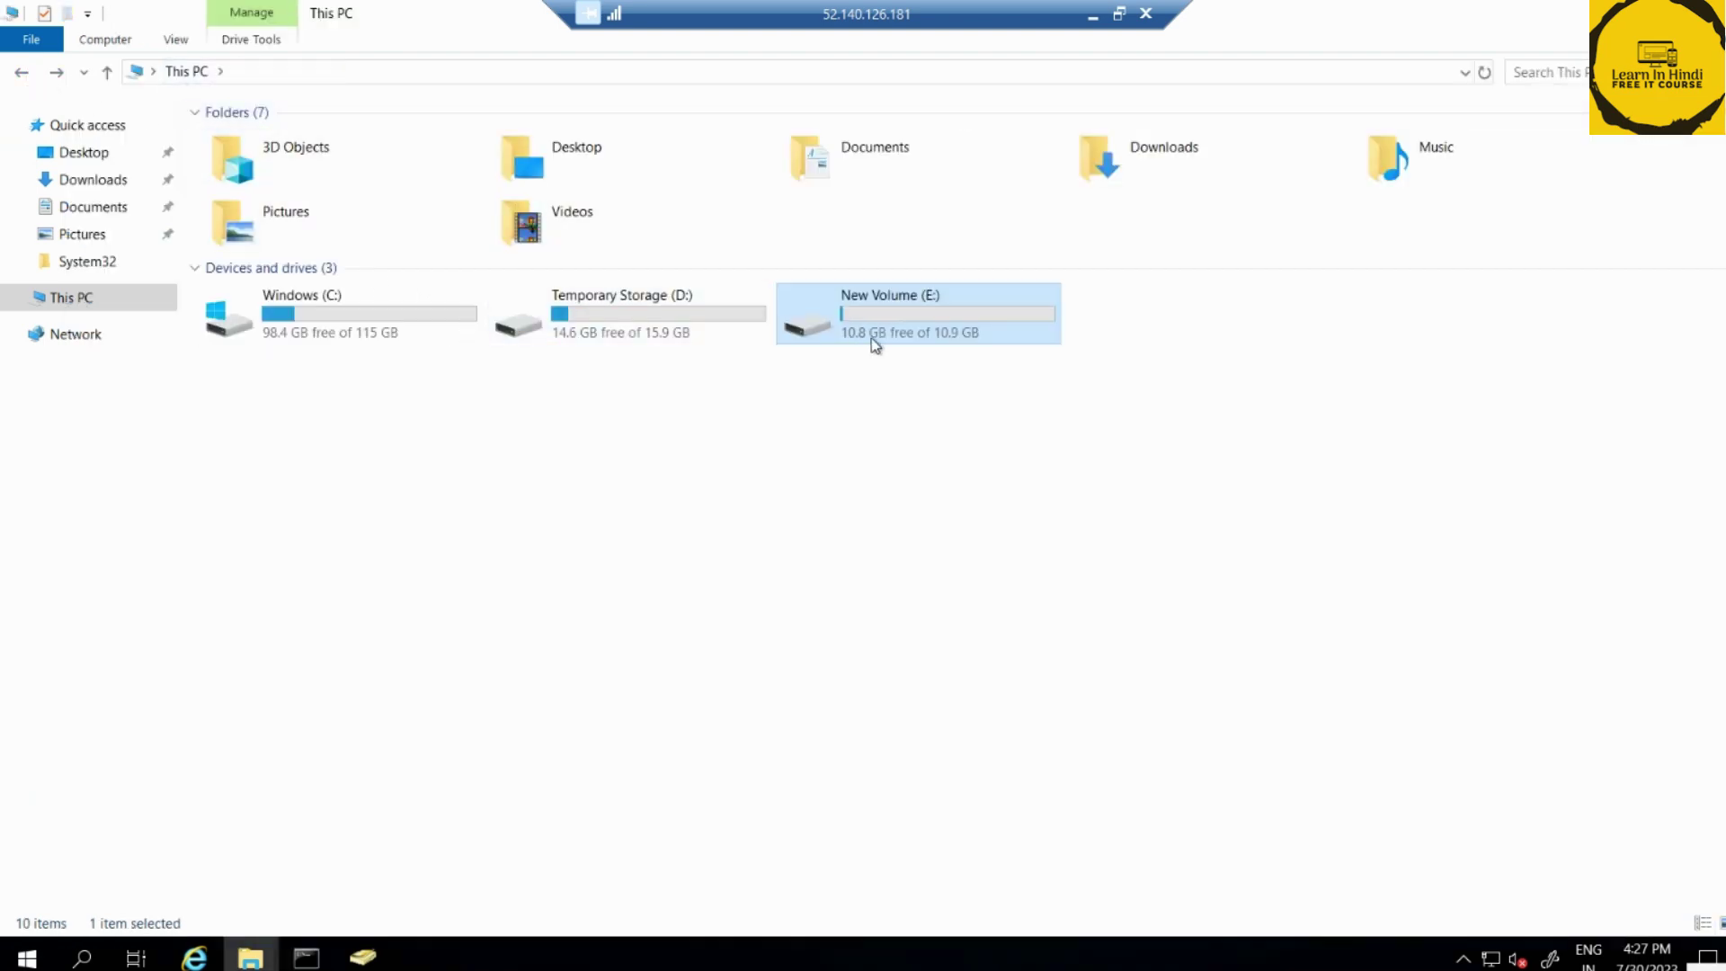
{"action": "double_click", "coordinate": [890, 339]}
{"action": "left_click", "coordinate": [245, 143]}
{"action": "right_click", "coordinate": [269, 143]}
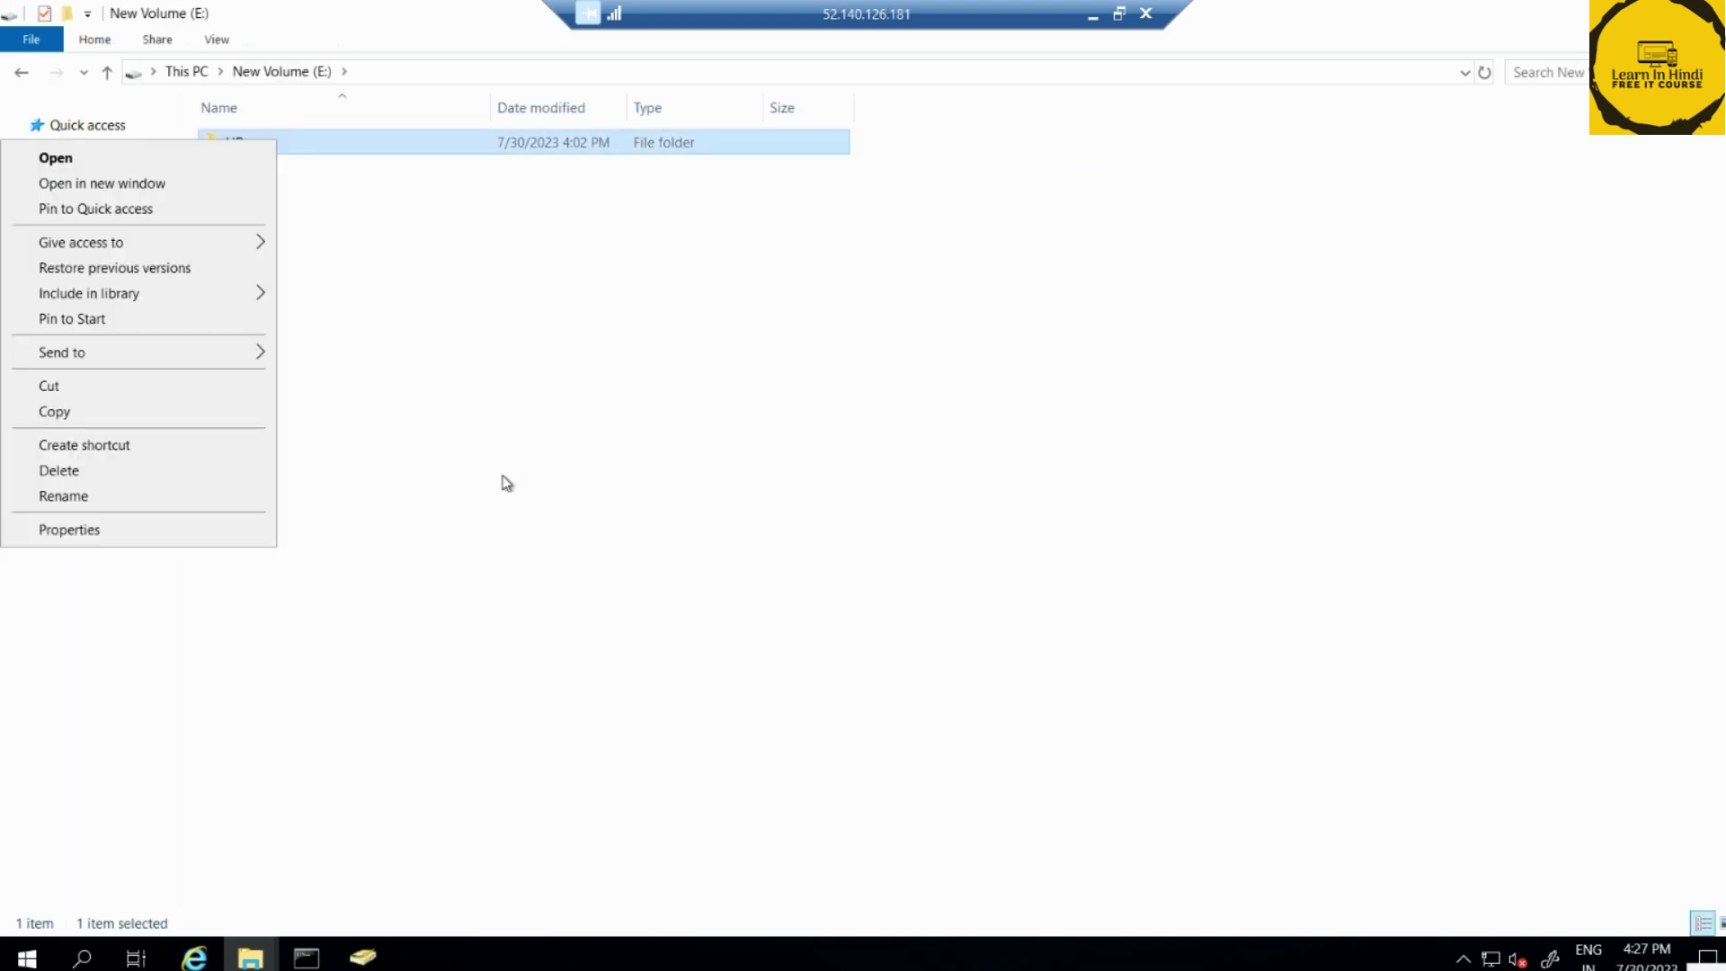
{"action": "left_click", "coordinate": [193, 529]}
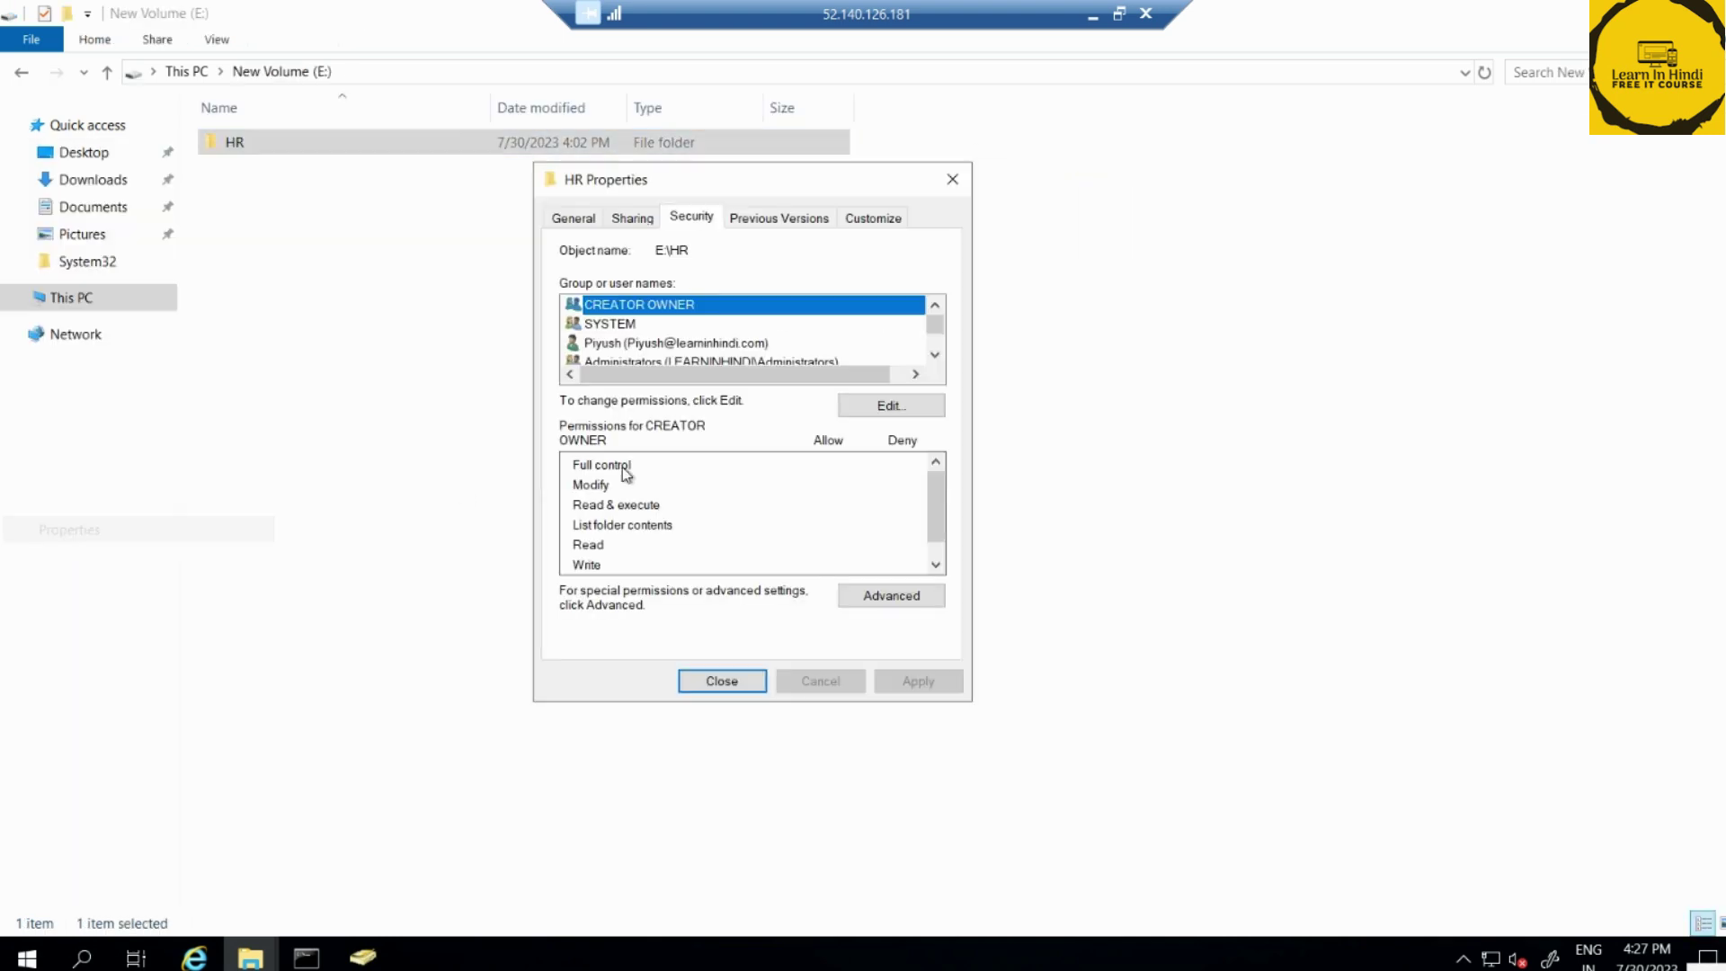
{"action": "left_click", "coordinate": [634, 223]}
{"action": "left_click", "coordinate": [665, 489]}
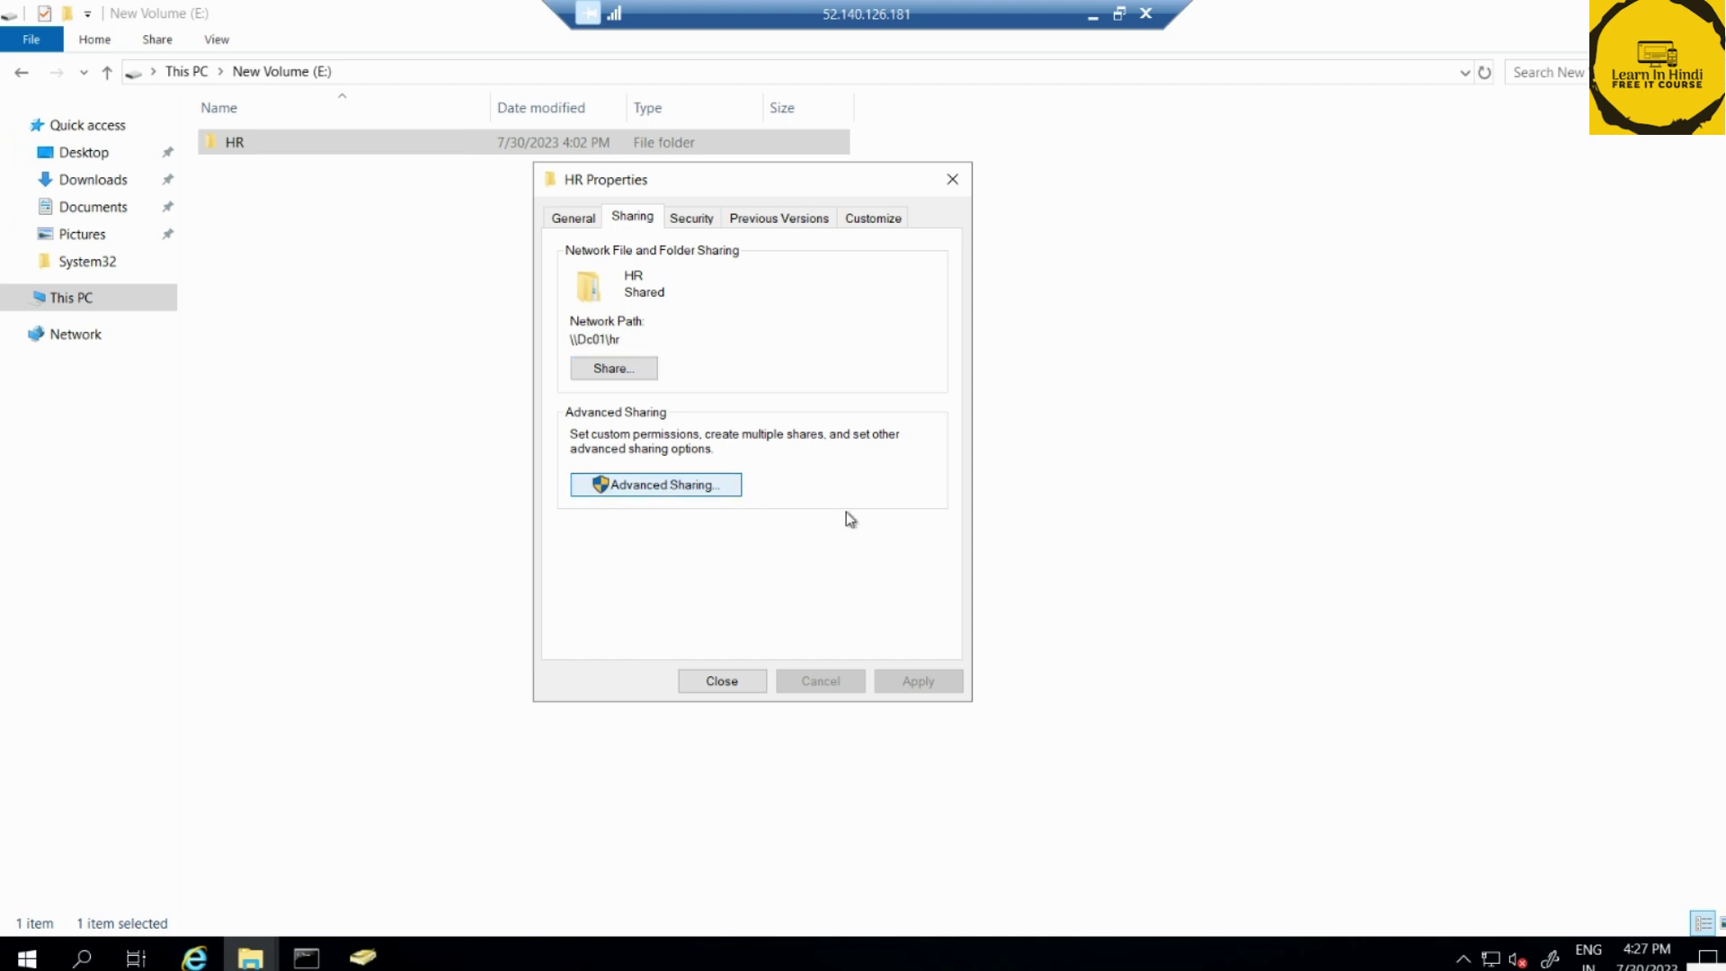
{"action": "left_click", "coordinate": [629, 528]}
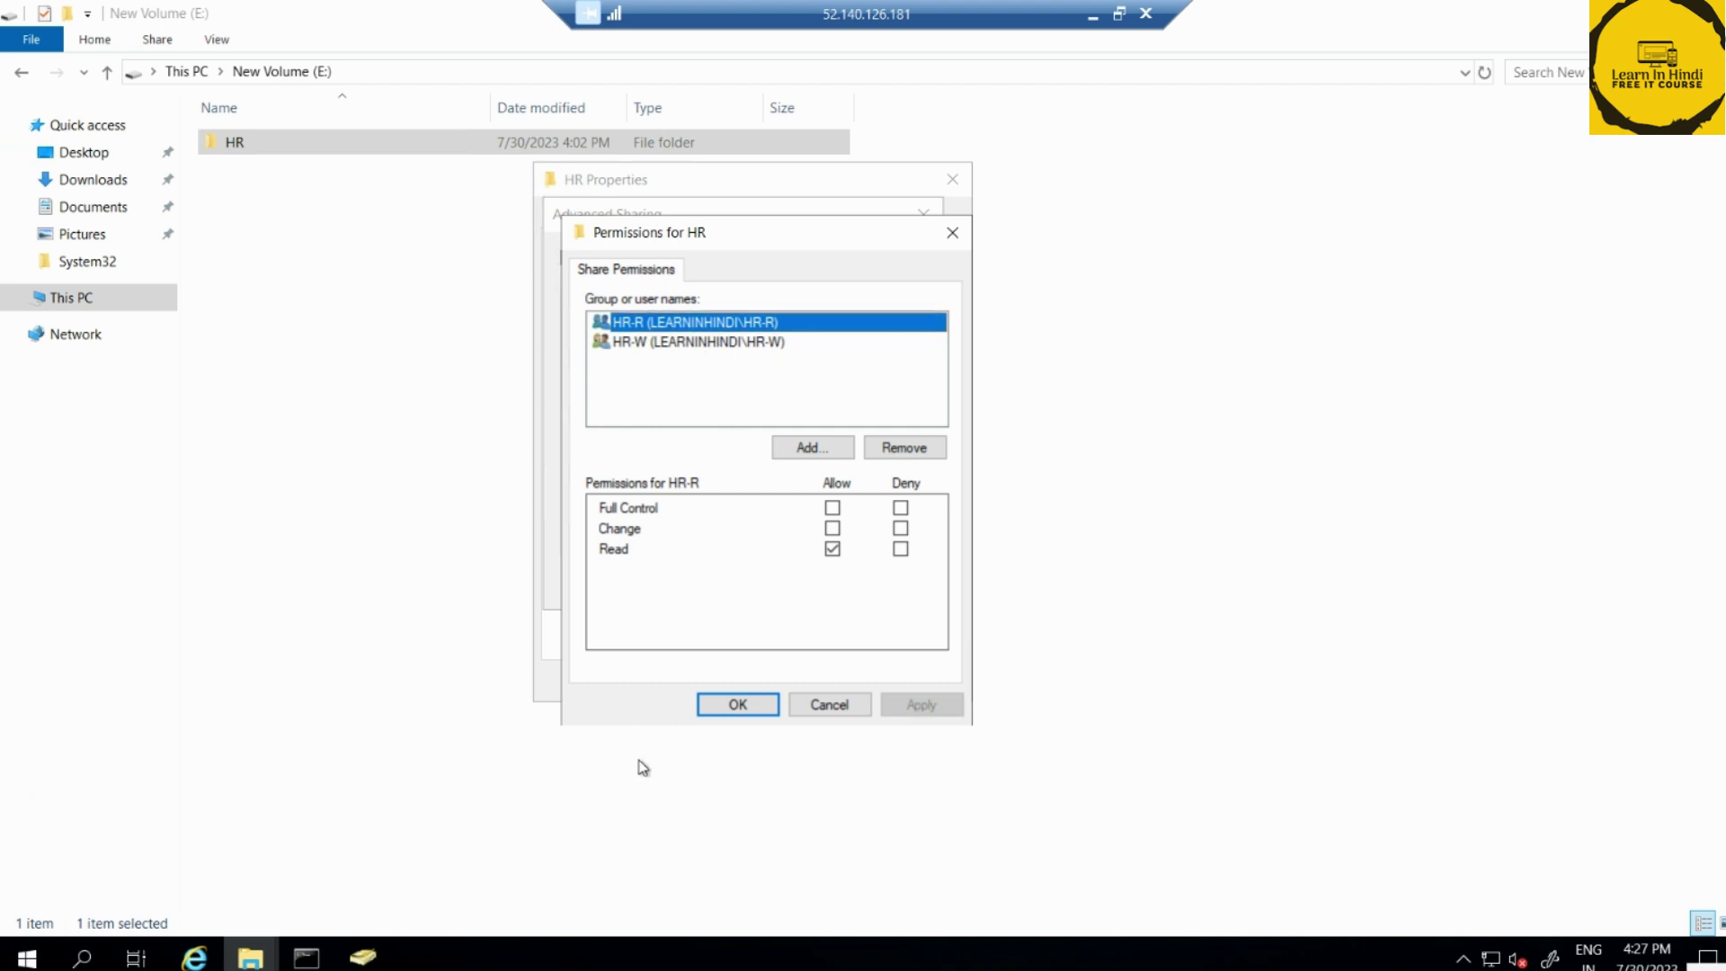
{"action": "key", "text": "super+r"}
{"action": "key", "text": "Return"}
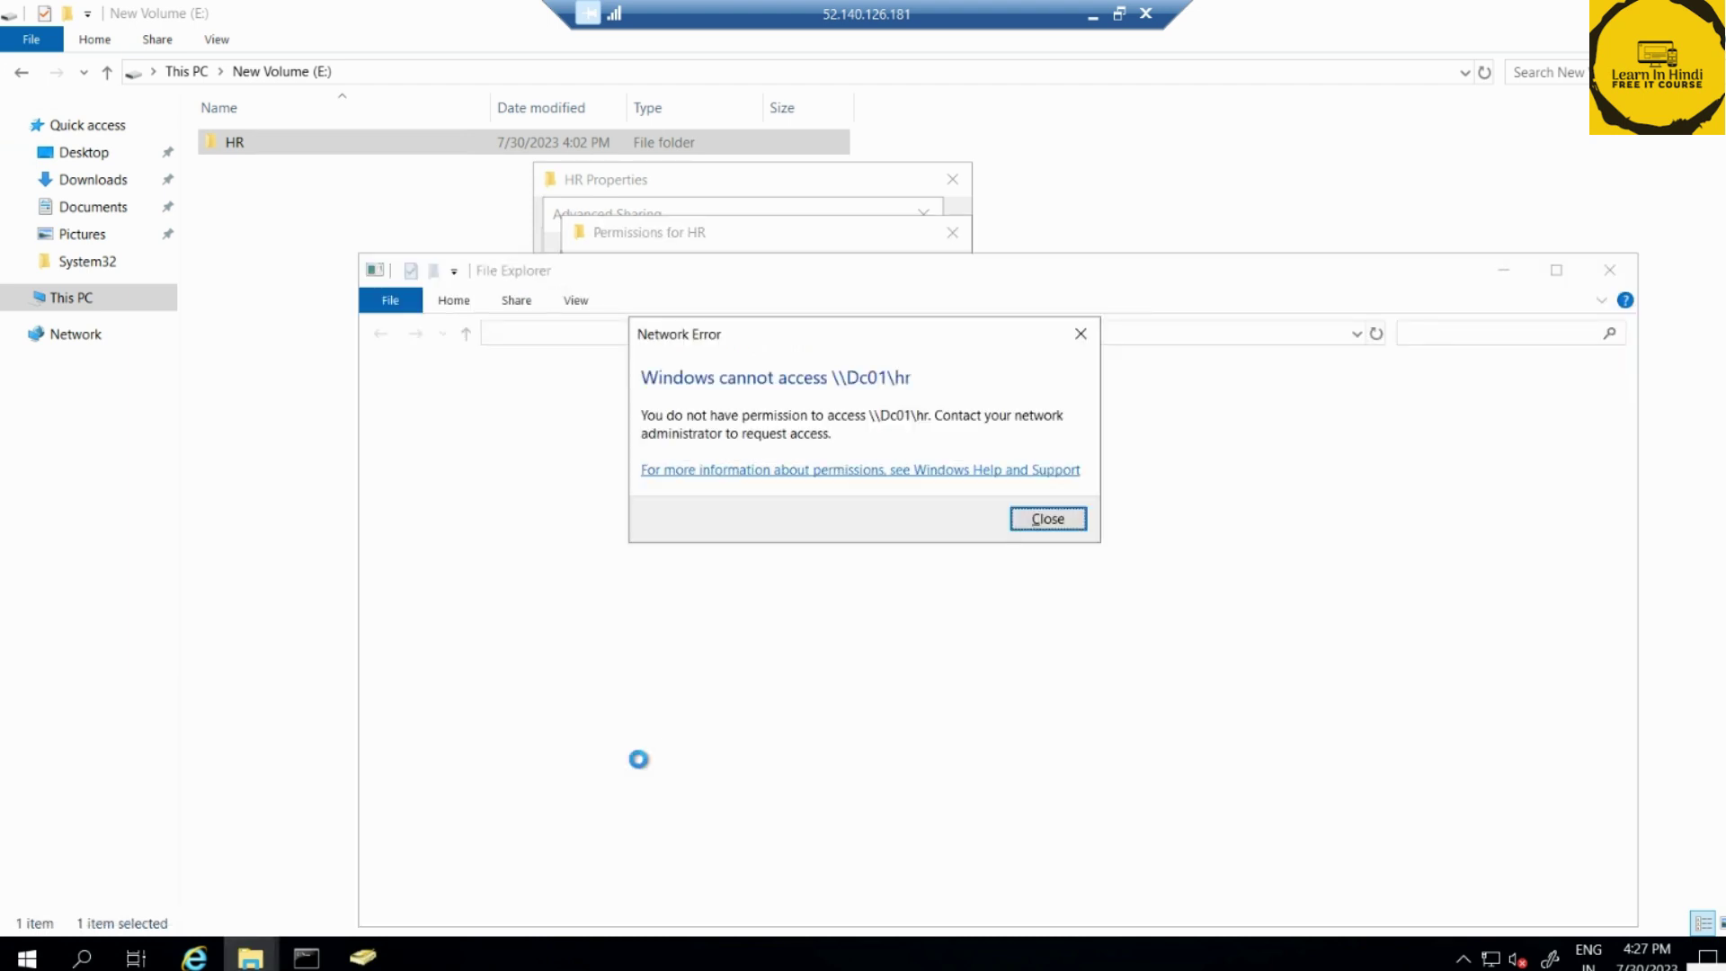
{"action": "left_click", "coordinate": [1058, 524]}
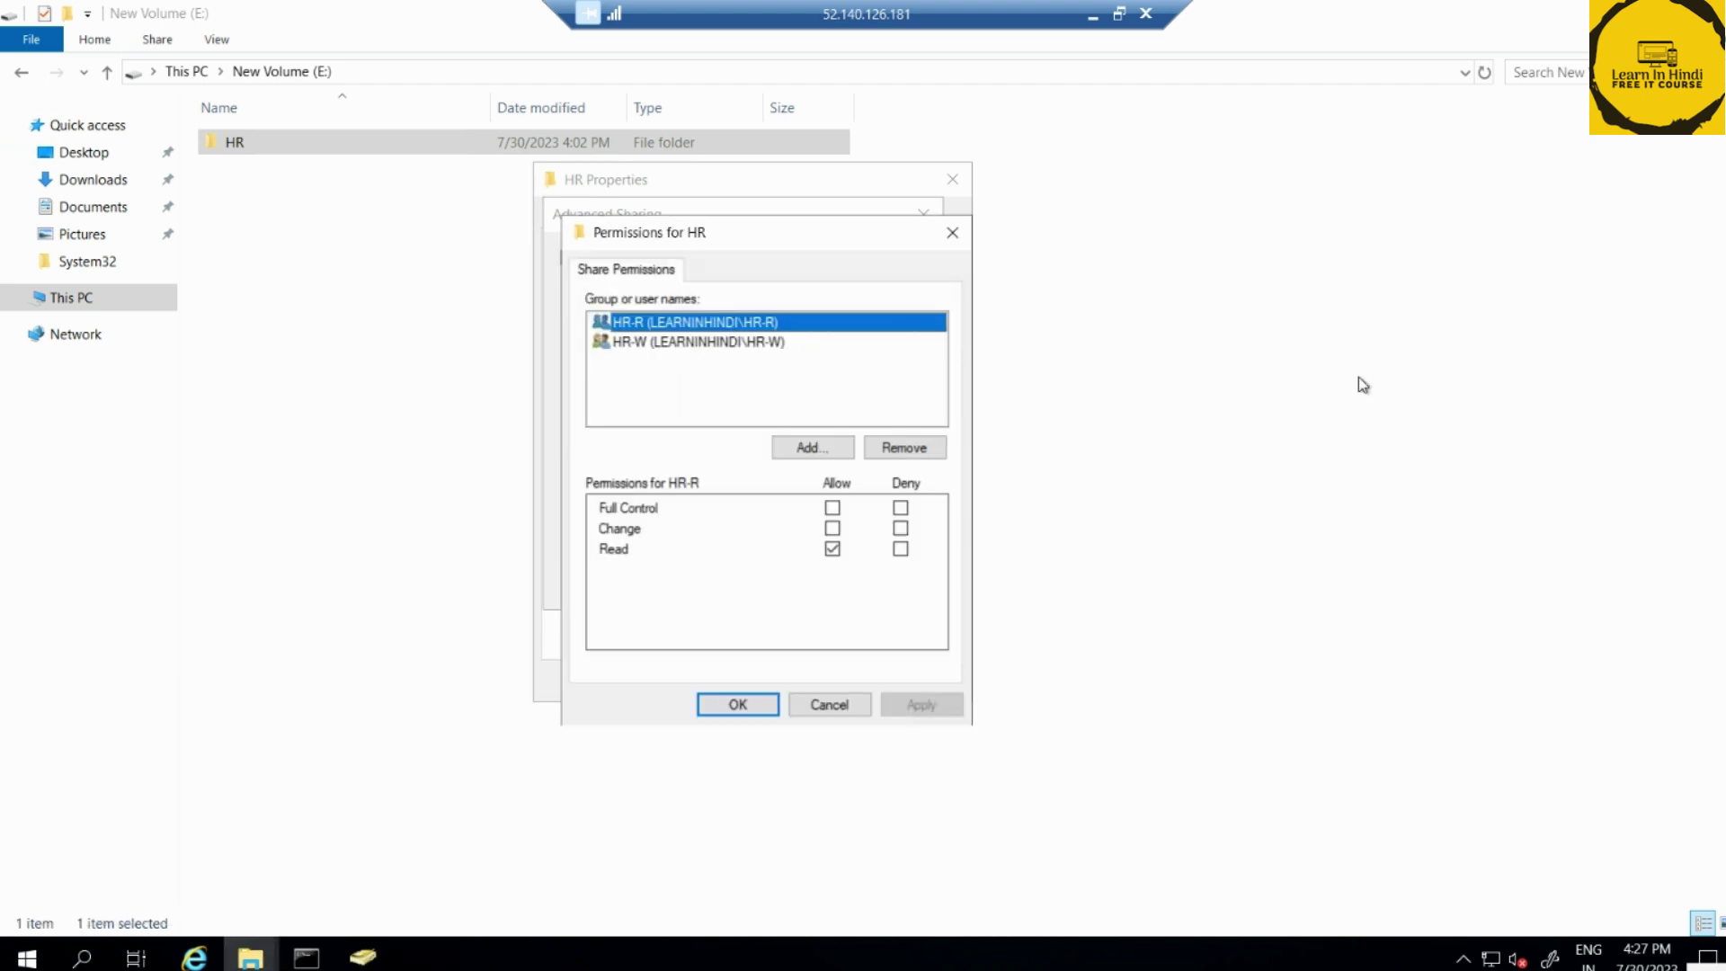
{"action": "left_click", "coordinate": [931, 223]}
{"action": "left_click", "coordinate": [923, 220]}
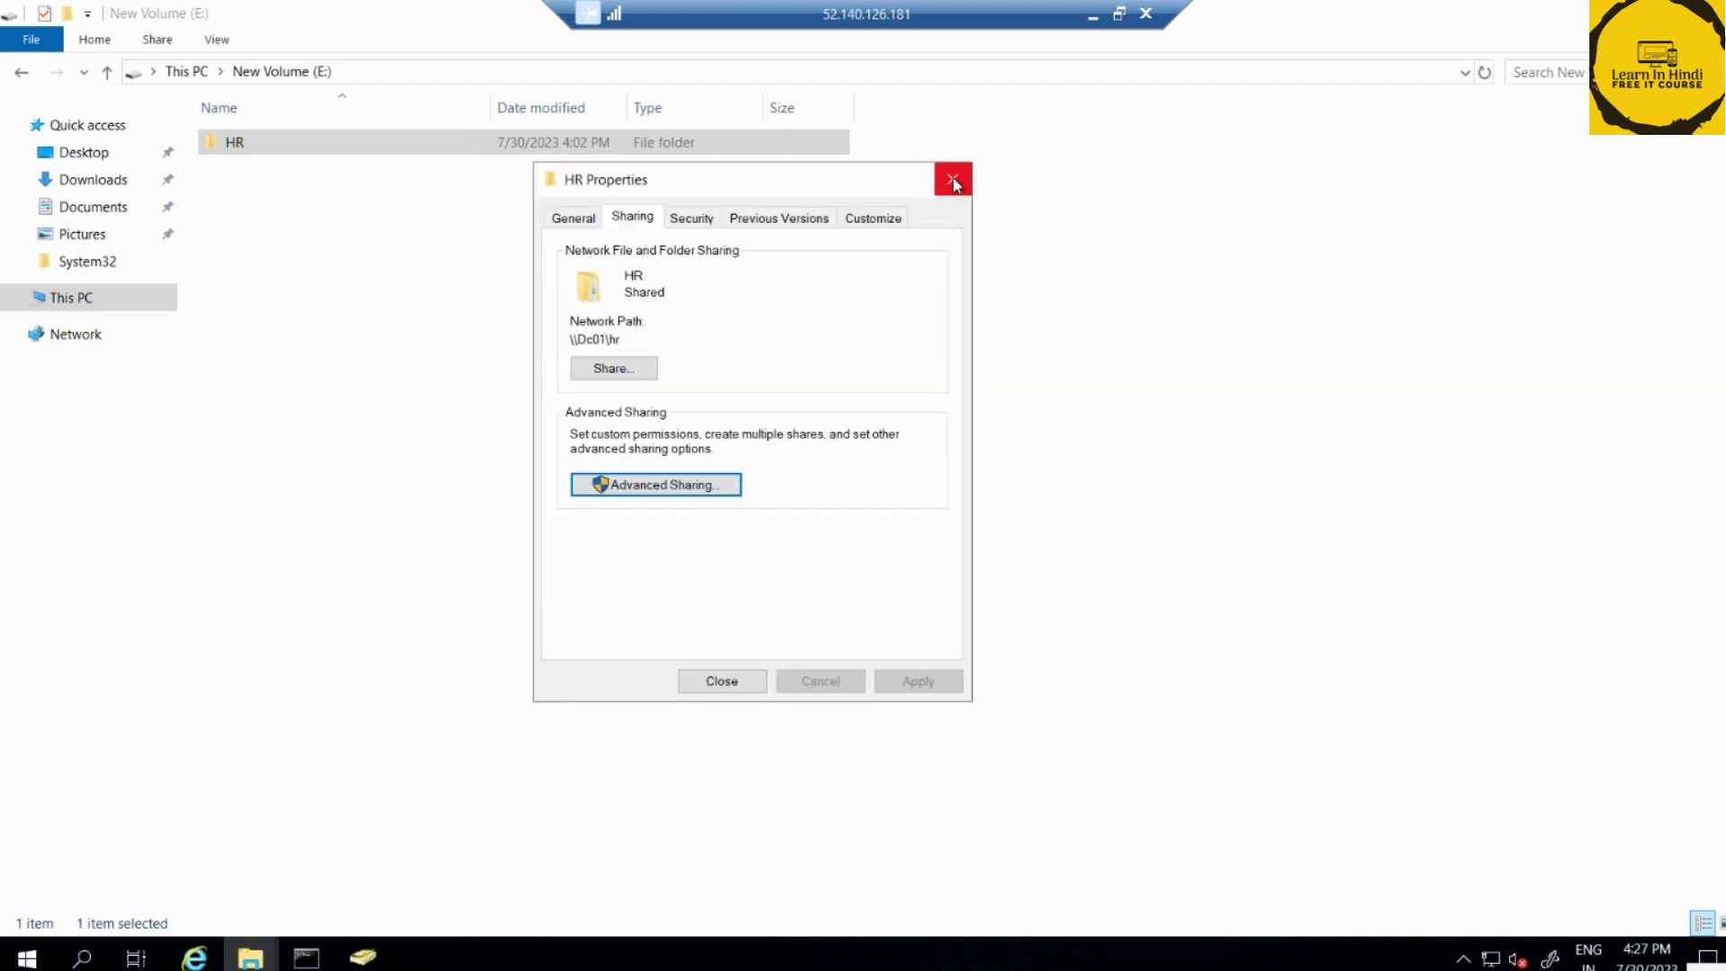
{"action": "left_click", "coordinate": [952, 179]}
{"action": "left_click", "coordinate": [282, 124]}
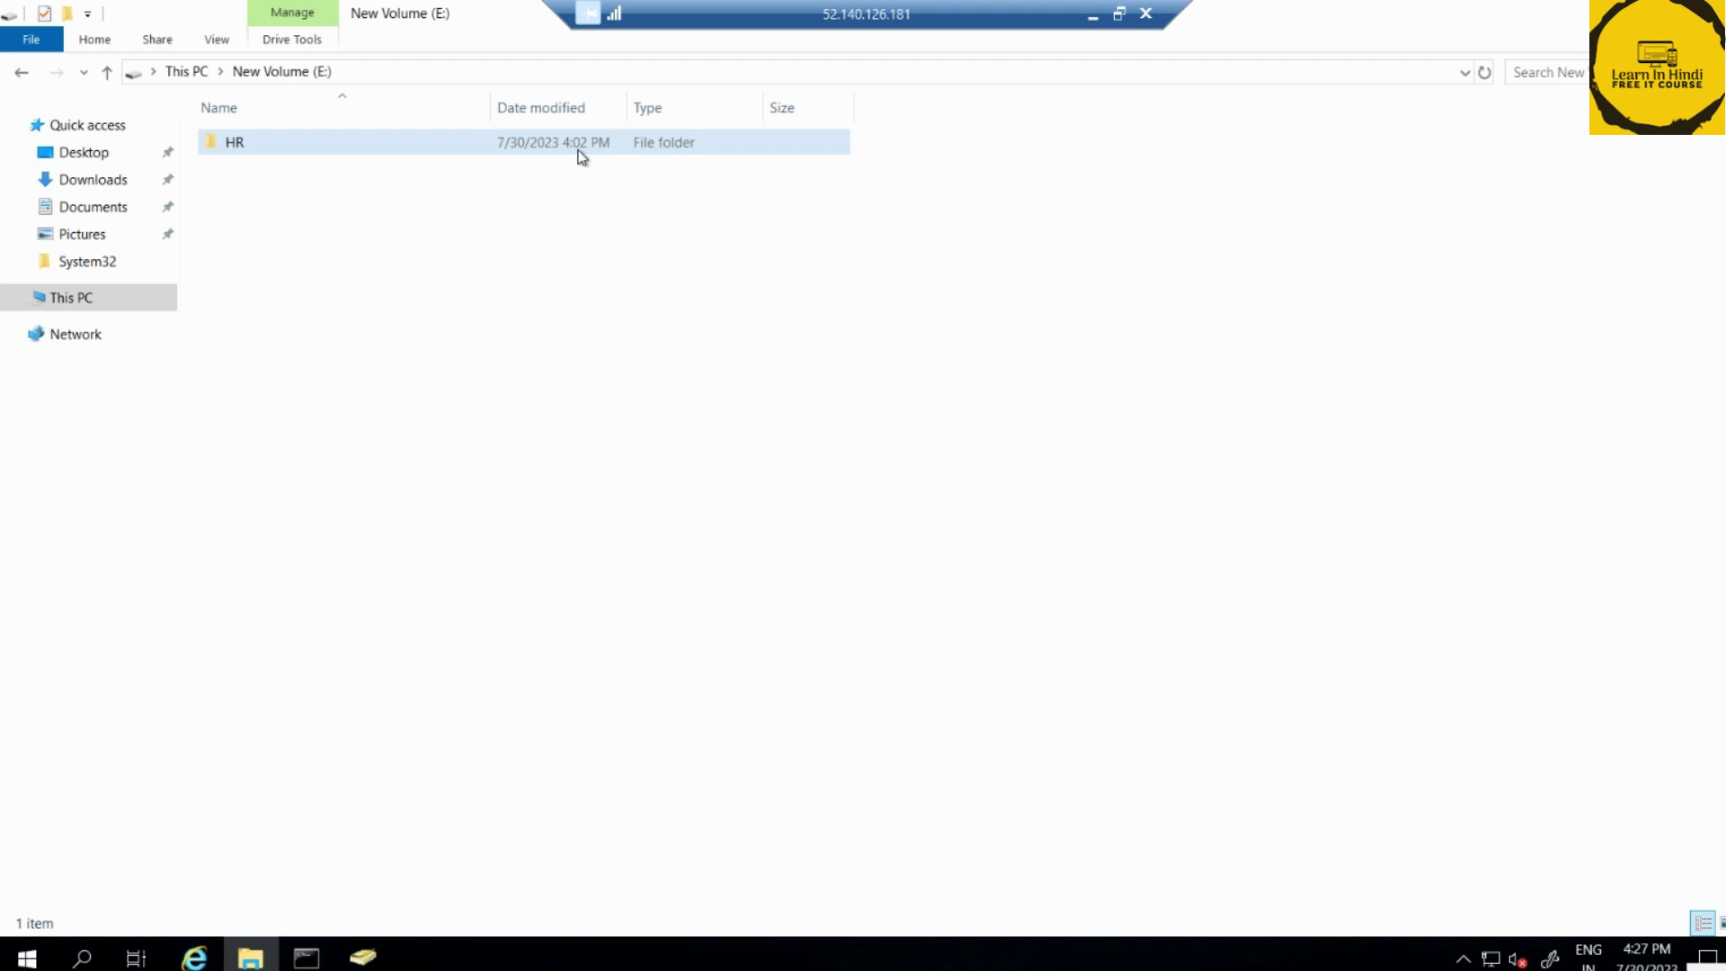
Step: Open HR's Properties from E:, select the user entry on Security, and open Advanced settings
{"action": "double_click", "coordinate": [536, 146]}
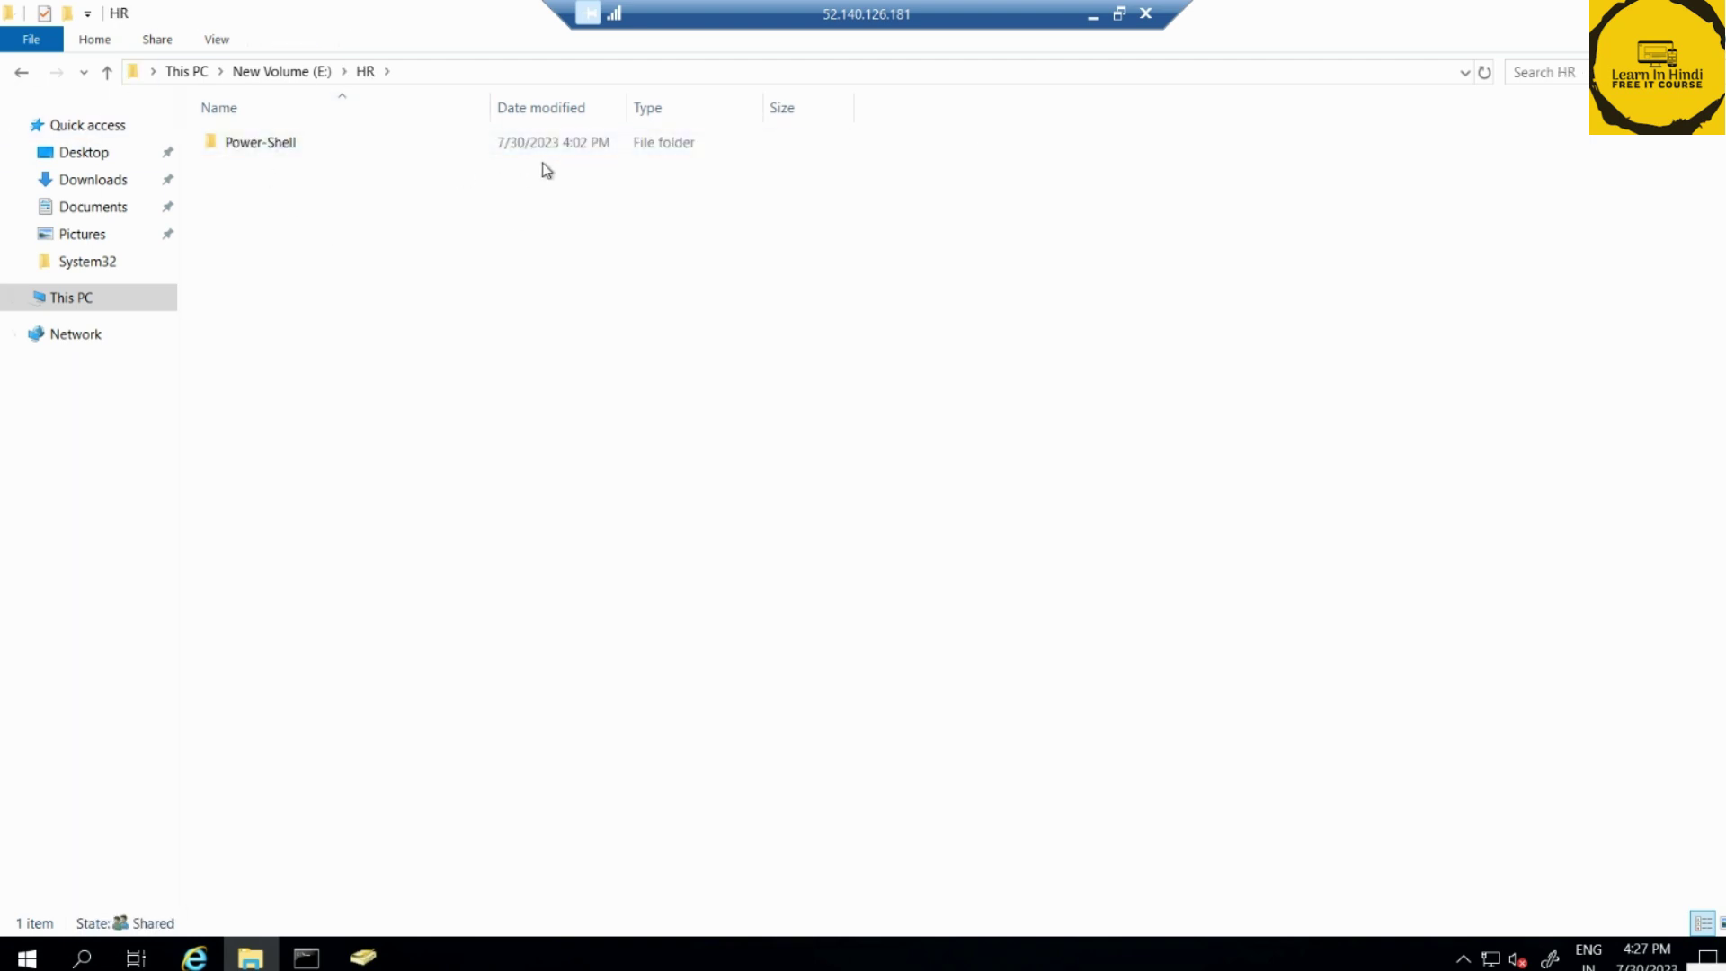
{"action": "left_click", "coordinate": [273, 74]}
{"action": "right_click", "coordinate": [403, 161]}
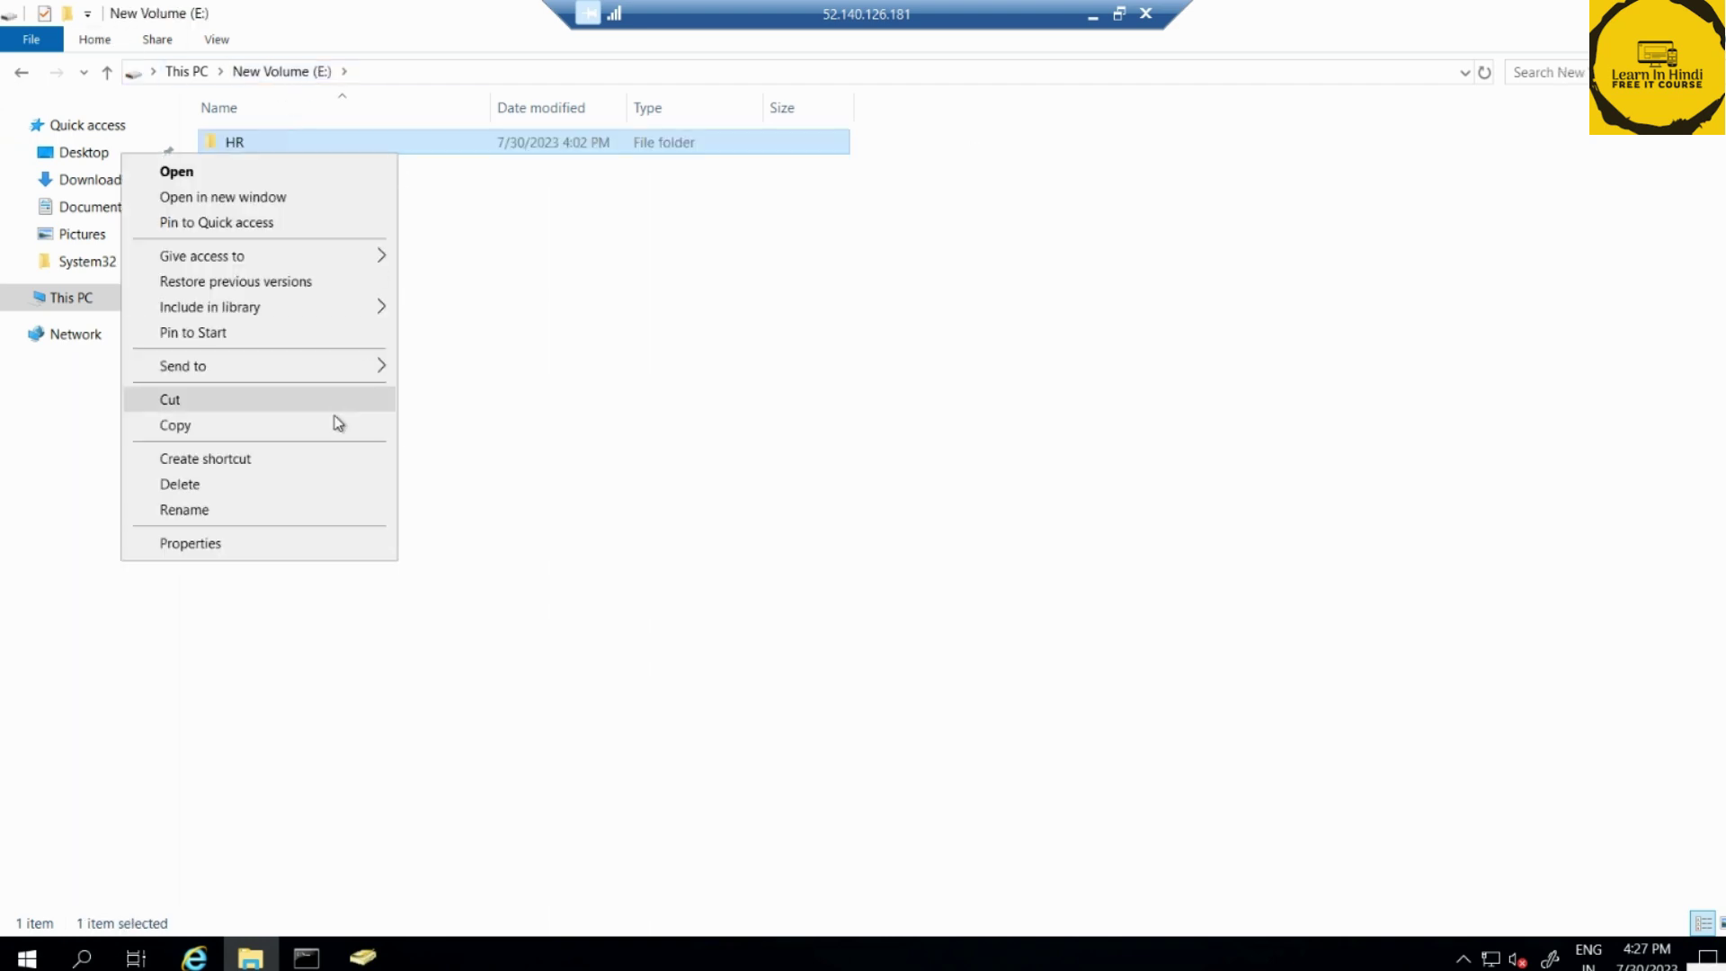
{"action": "left_click", "coordinate": [304, 543]}
{"action": "left_click", "coordinate": [545, 216]}
{"action": "left_click", "coordinate": [531, 336]}
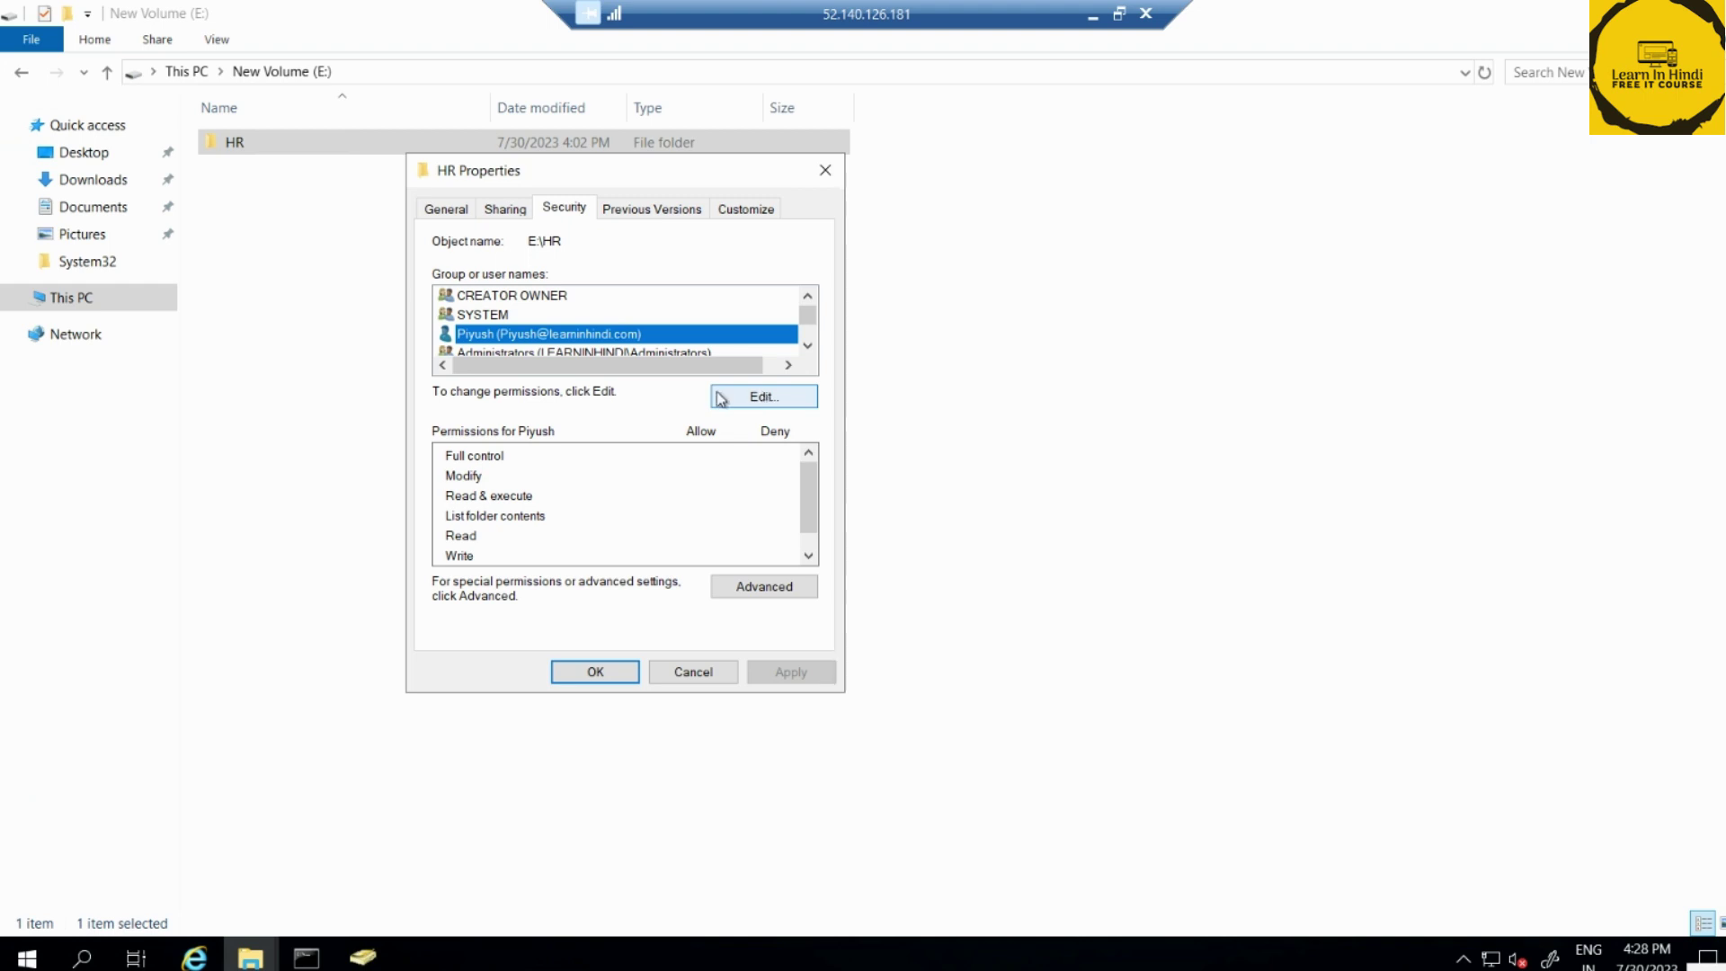
{"action": "scroll", "coordinate": [613, 334], "scroll_direction": "down", "scroll_amount": 1}
{"action": "scroll", "coordinate": [613, 334], "scroll_direction": "up", "scroll_amount": 1}
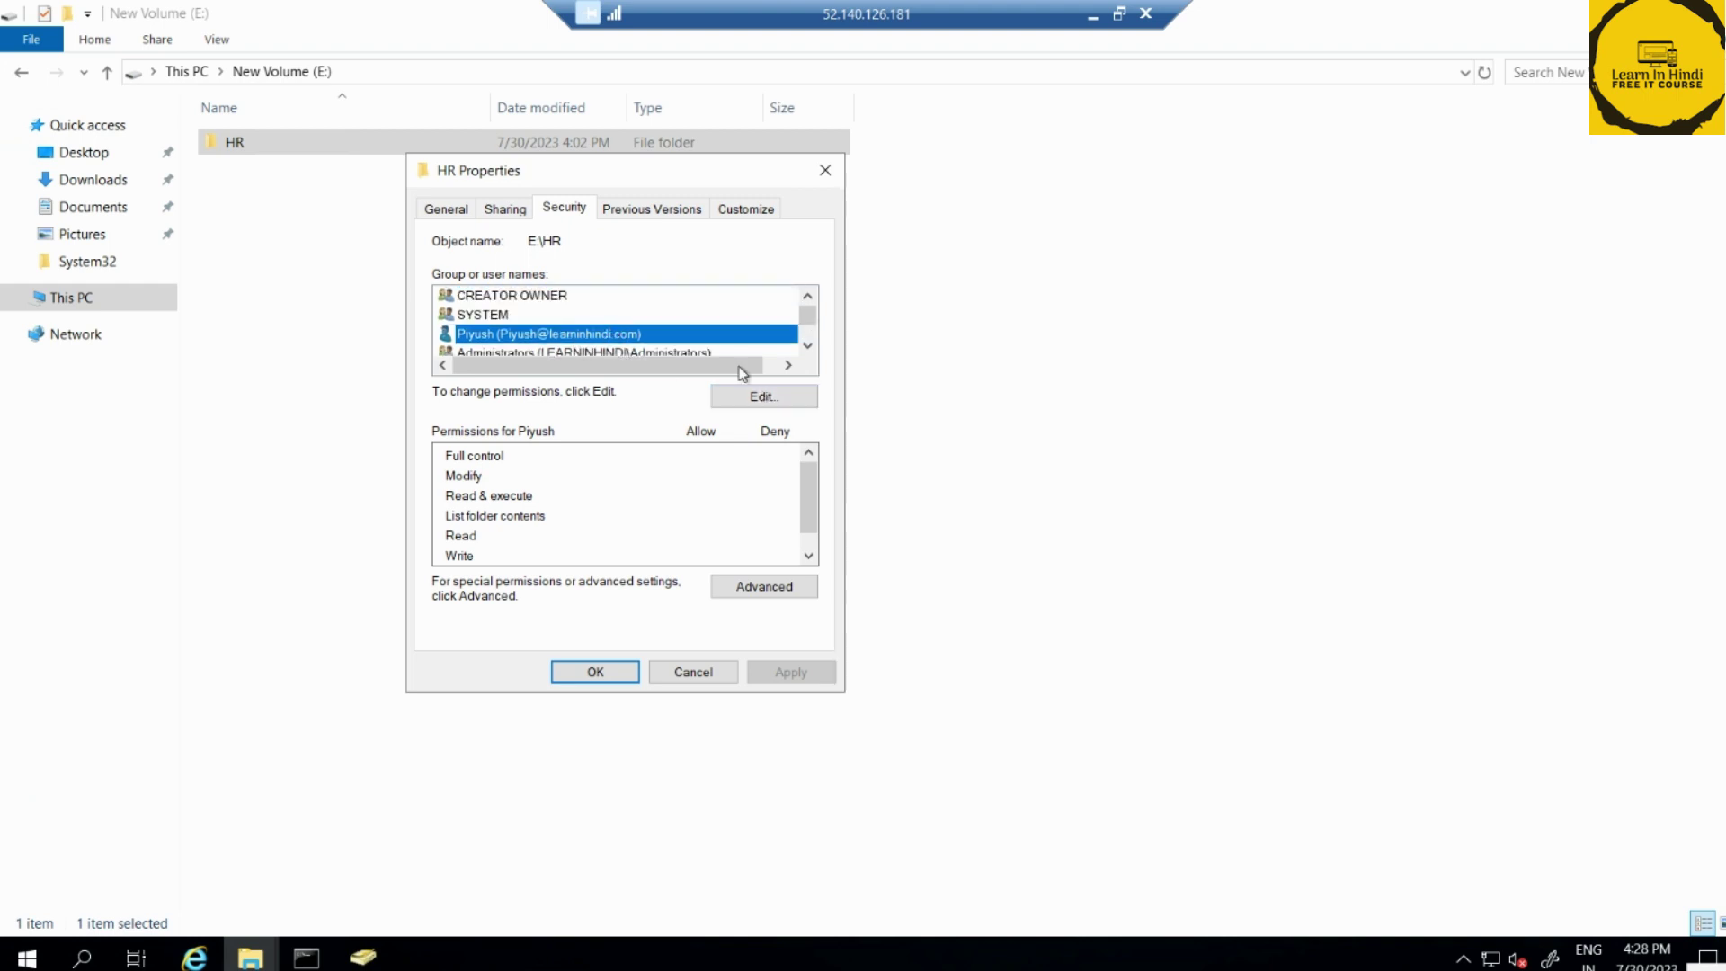
{"action": "left_click", "coordinate": [763, 586]}
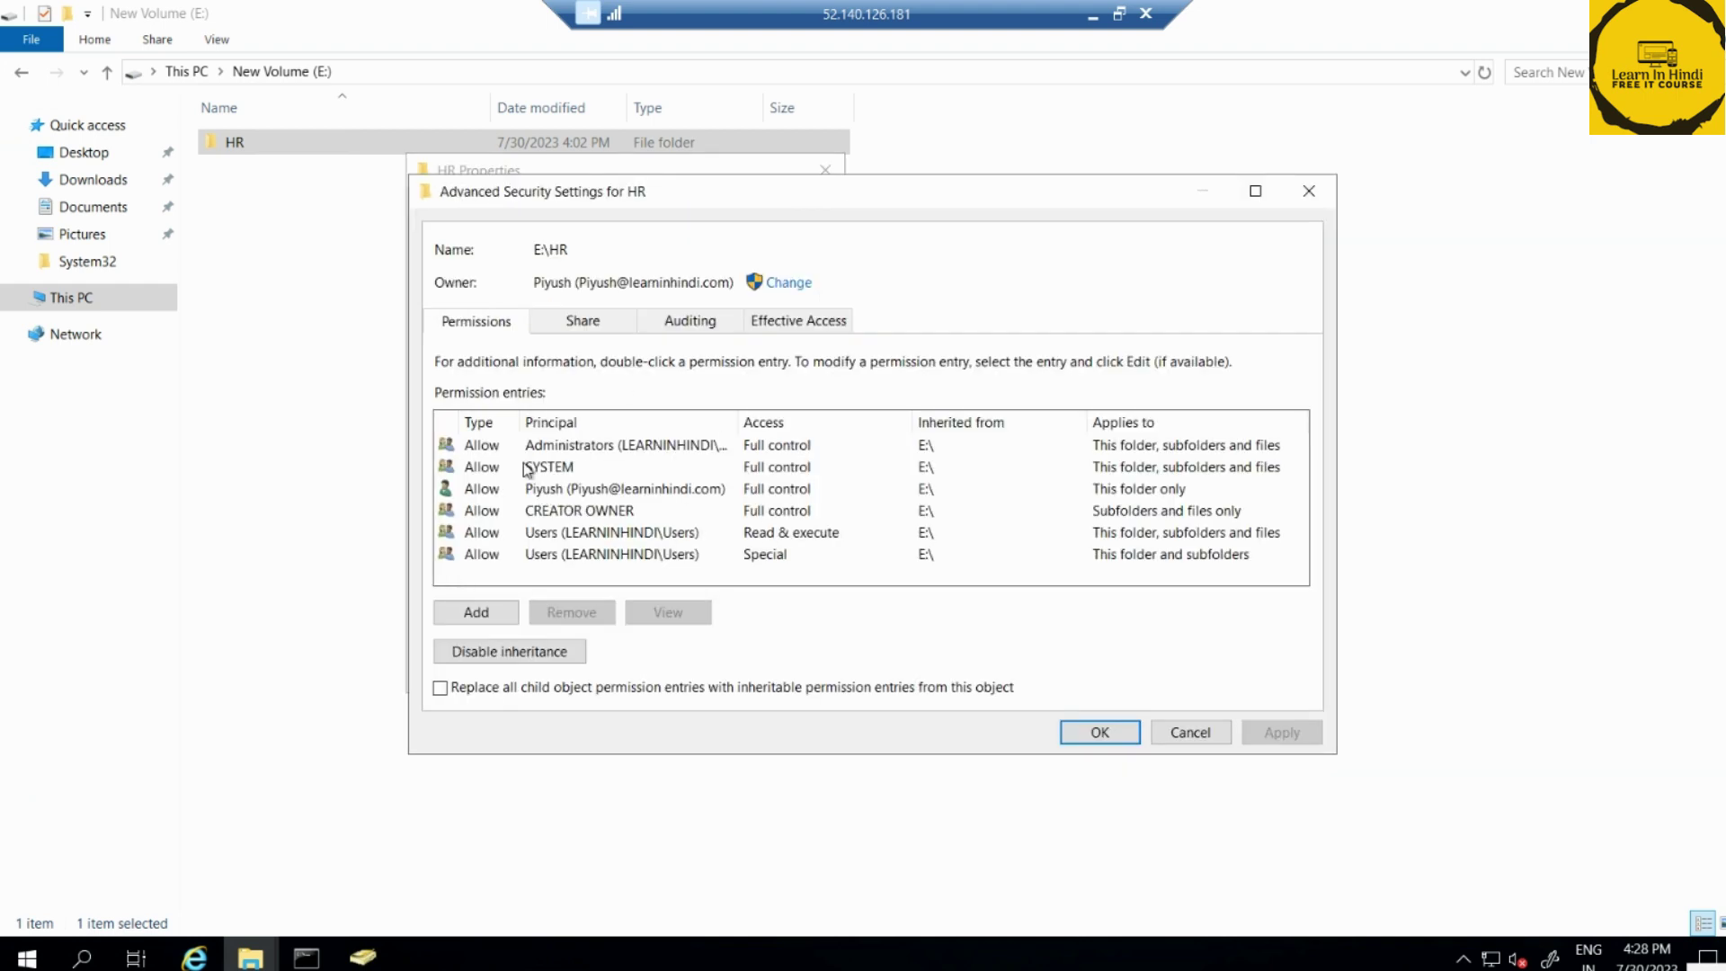
Step: Change HR's owner to Administrators, replacing the owner on subcontainers and objects, and apply
{"action": "left_click", "coordinate": [590, 490]}
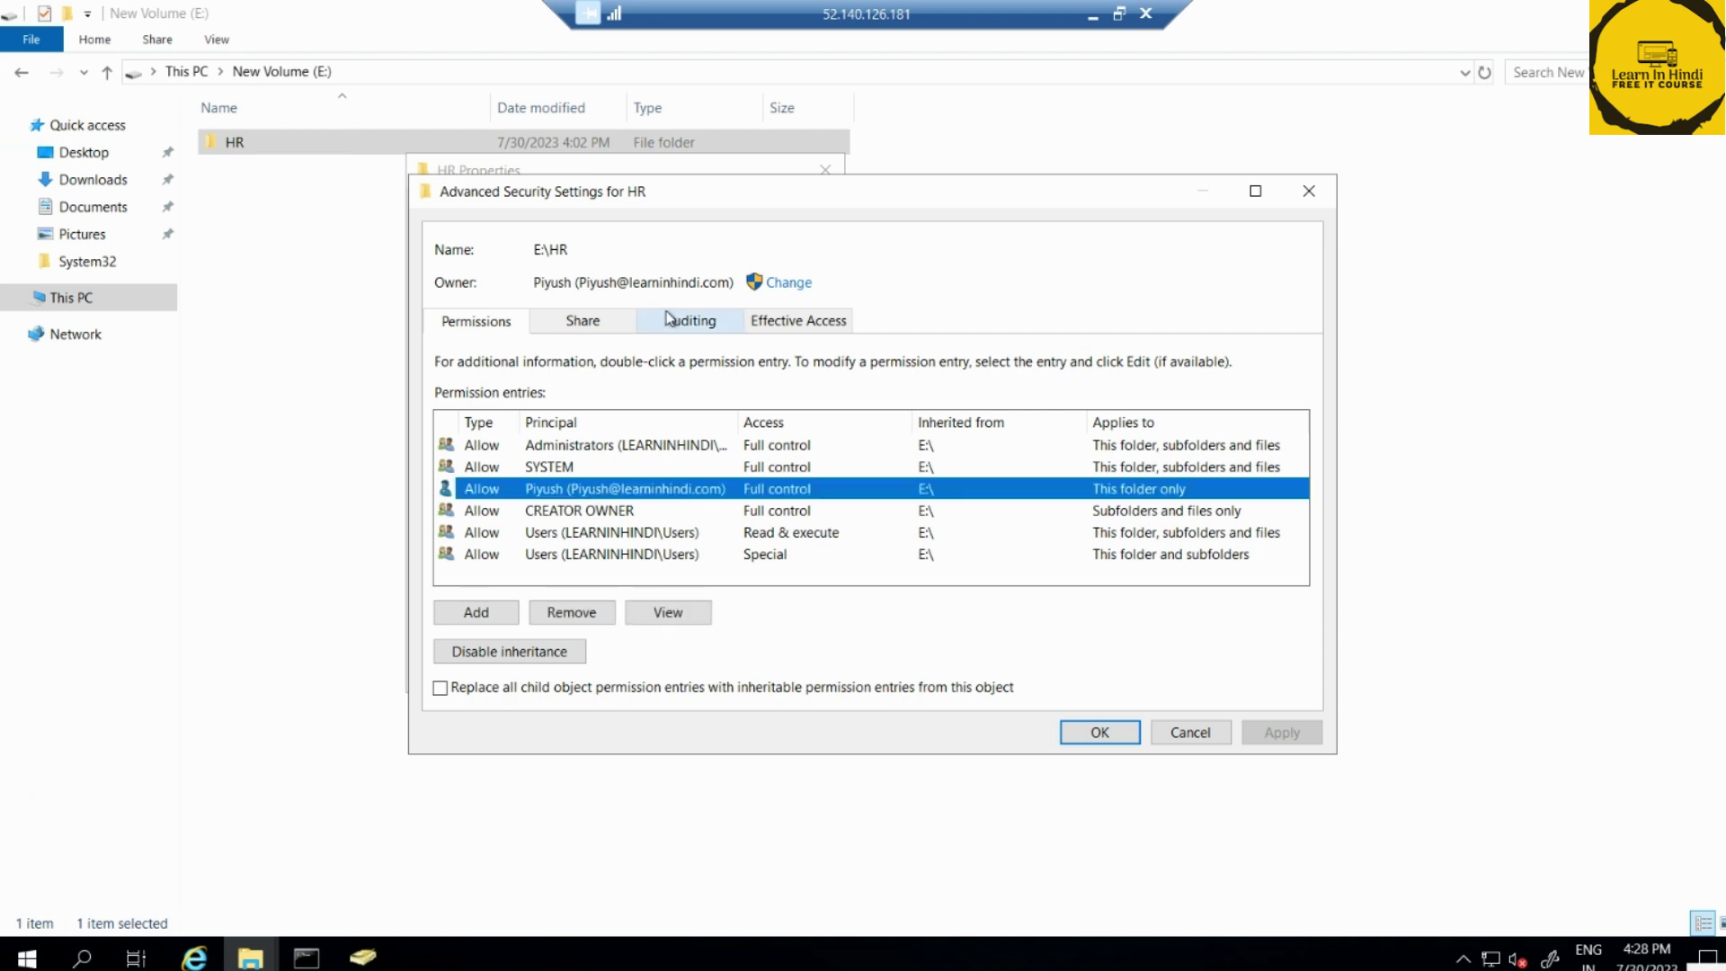
{"action": "left_click_drag", "start_coordinate": [546, 284], "coordinate": [699, 284]}
{"action": "left_click", "coordinate": [777, 286]}
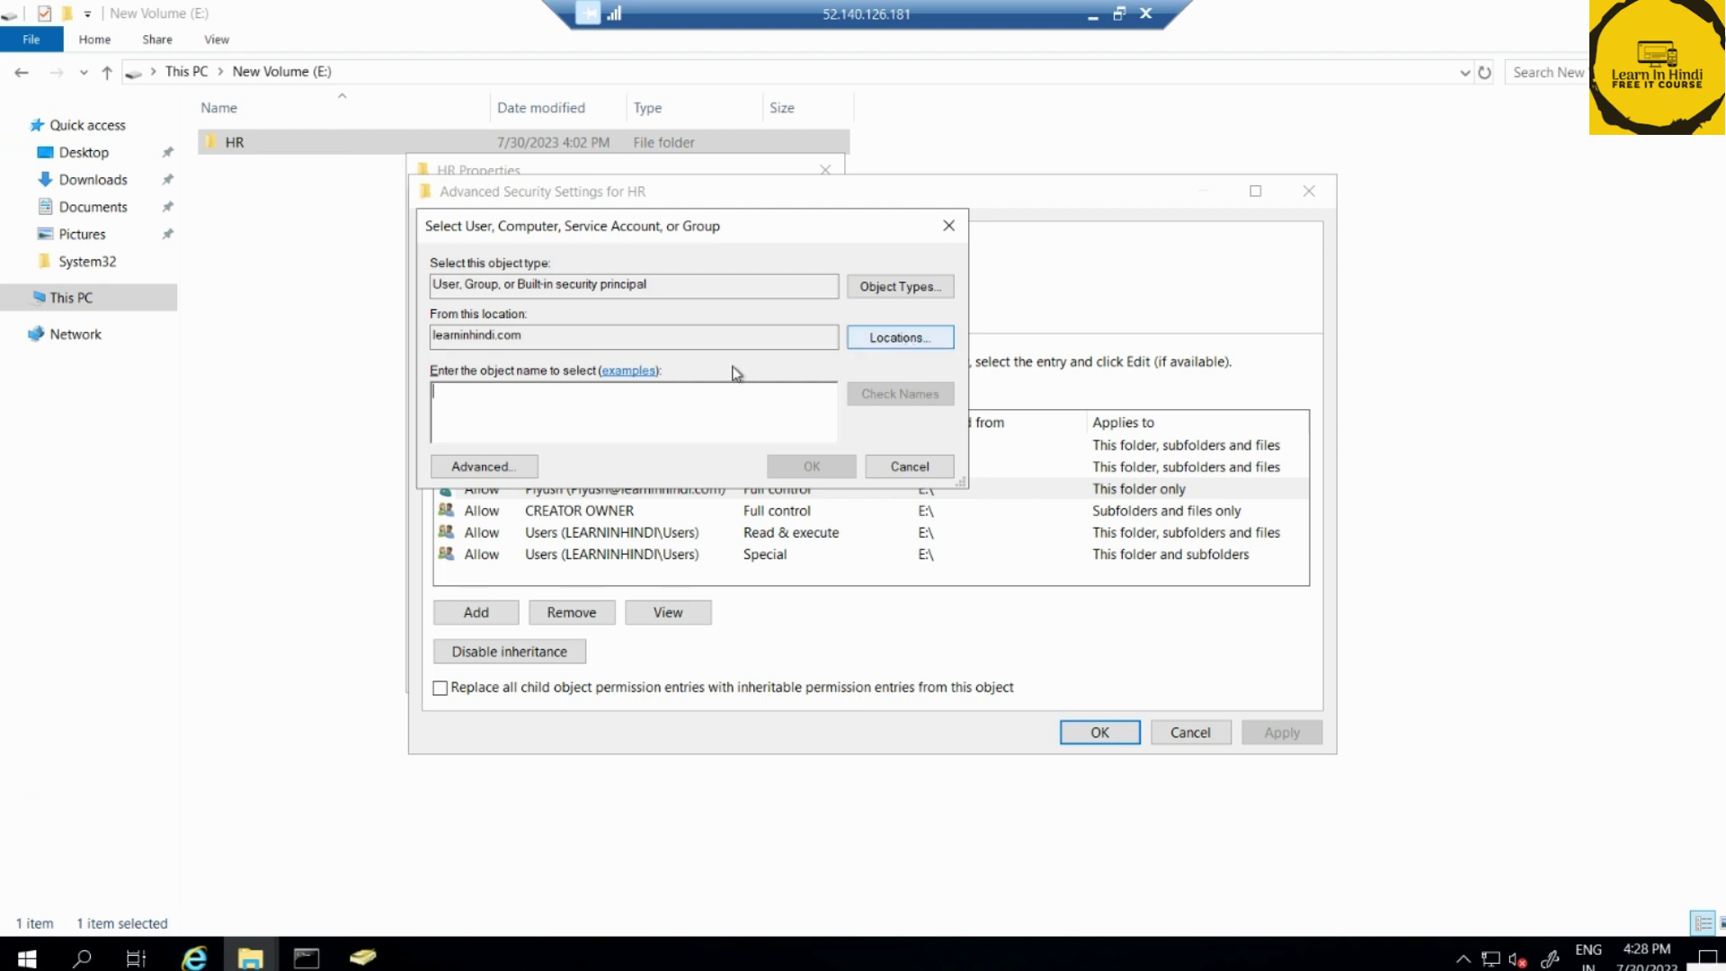
{"action": "type", "text": "administr"}
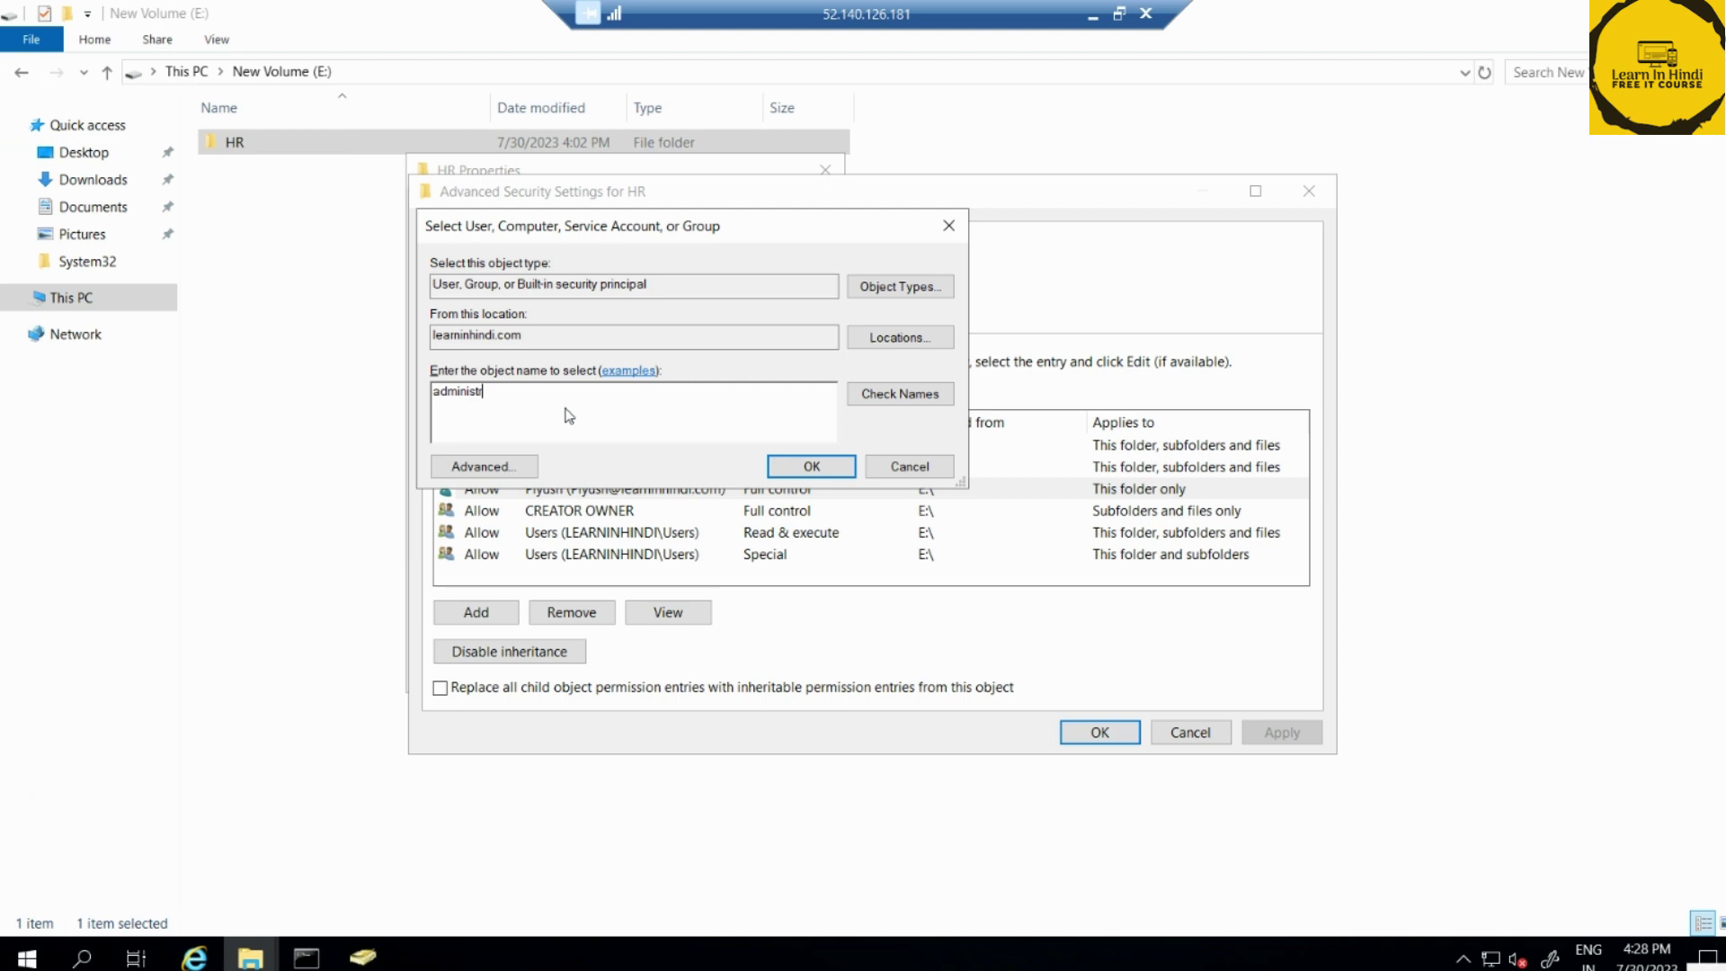
{"action": "type", "text": "ator"}
{"action": "left_click", "coordinate": [926, 396]}
{"action": "left_click", "coordinate": [820, 469]}
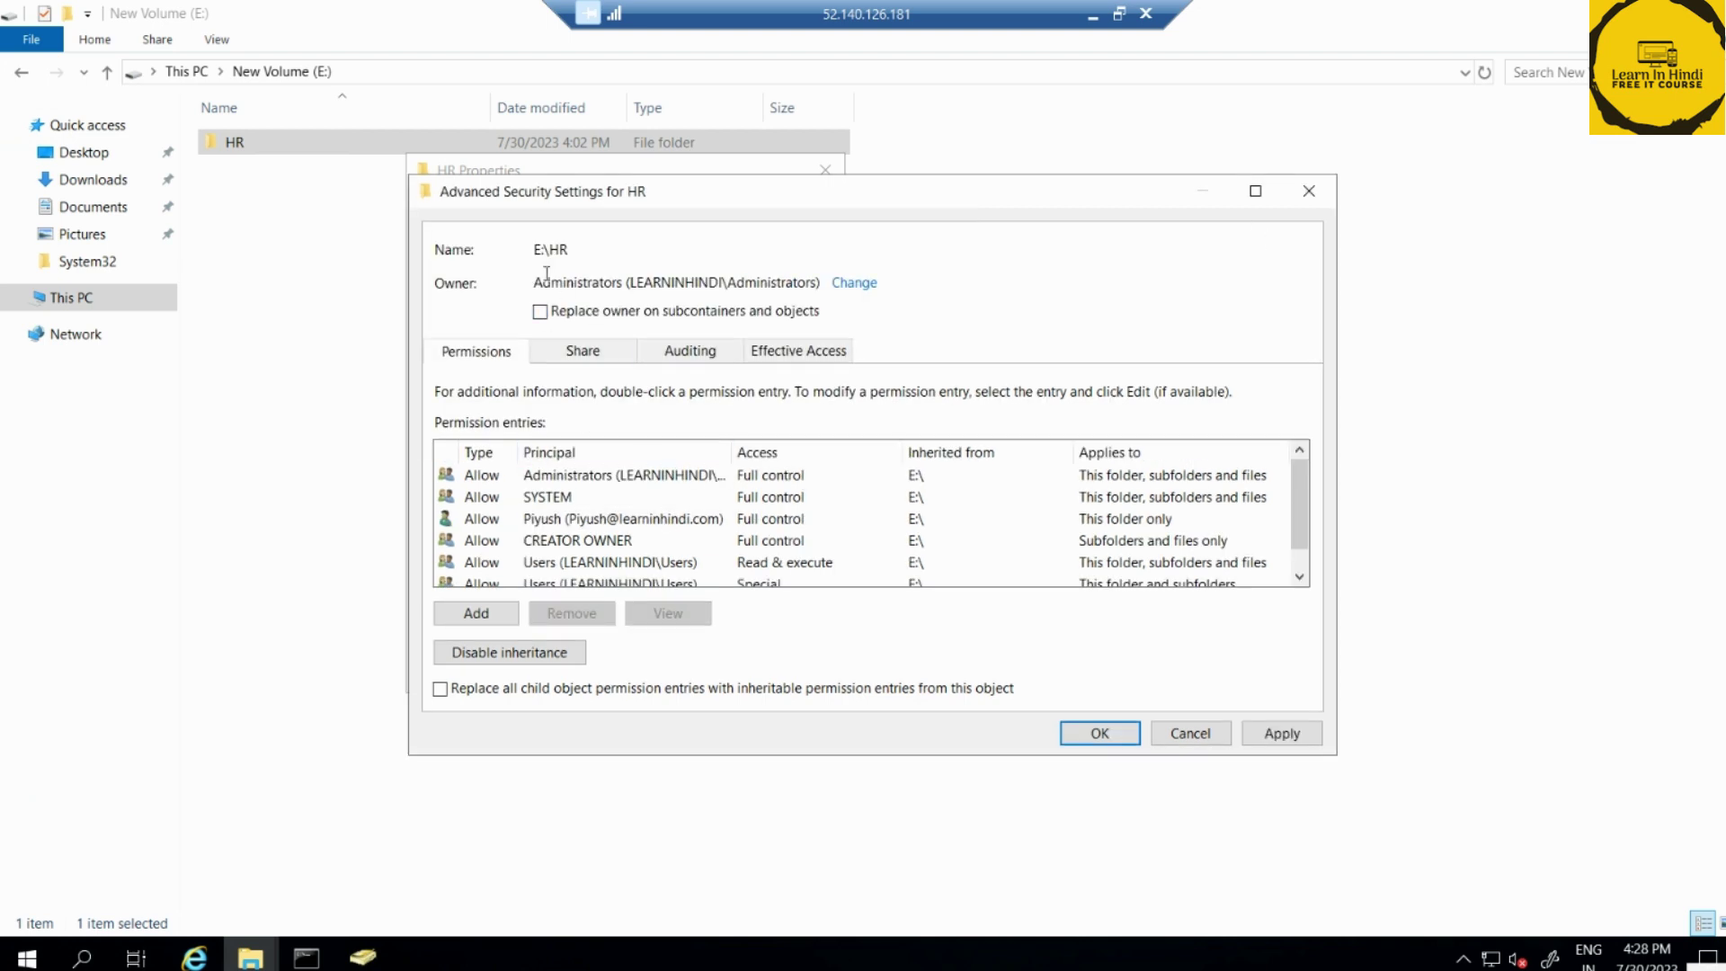
{"action": "left_click", "coordinate": [559, 314]}
{"action": "left_click", "coordinate": [1281, 733]}
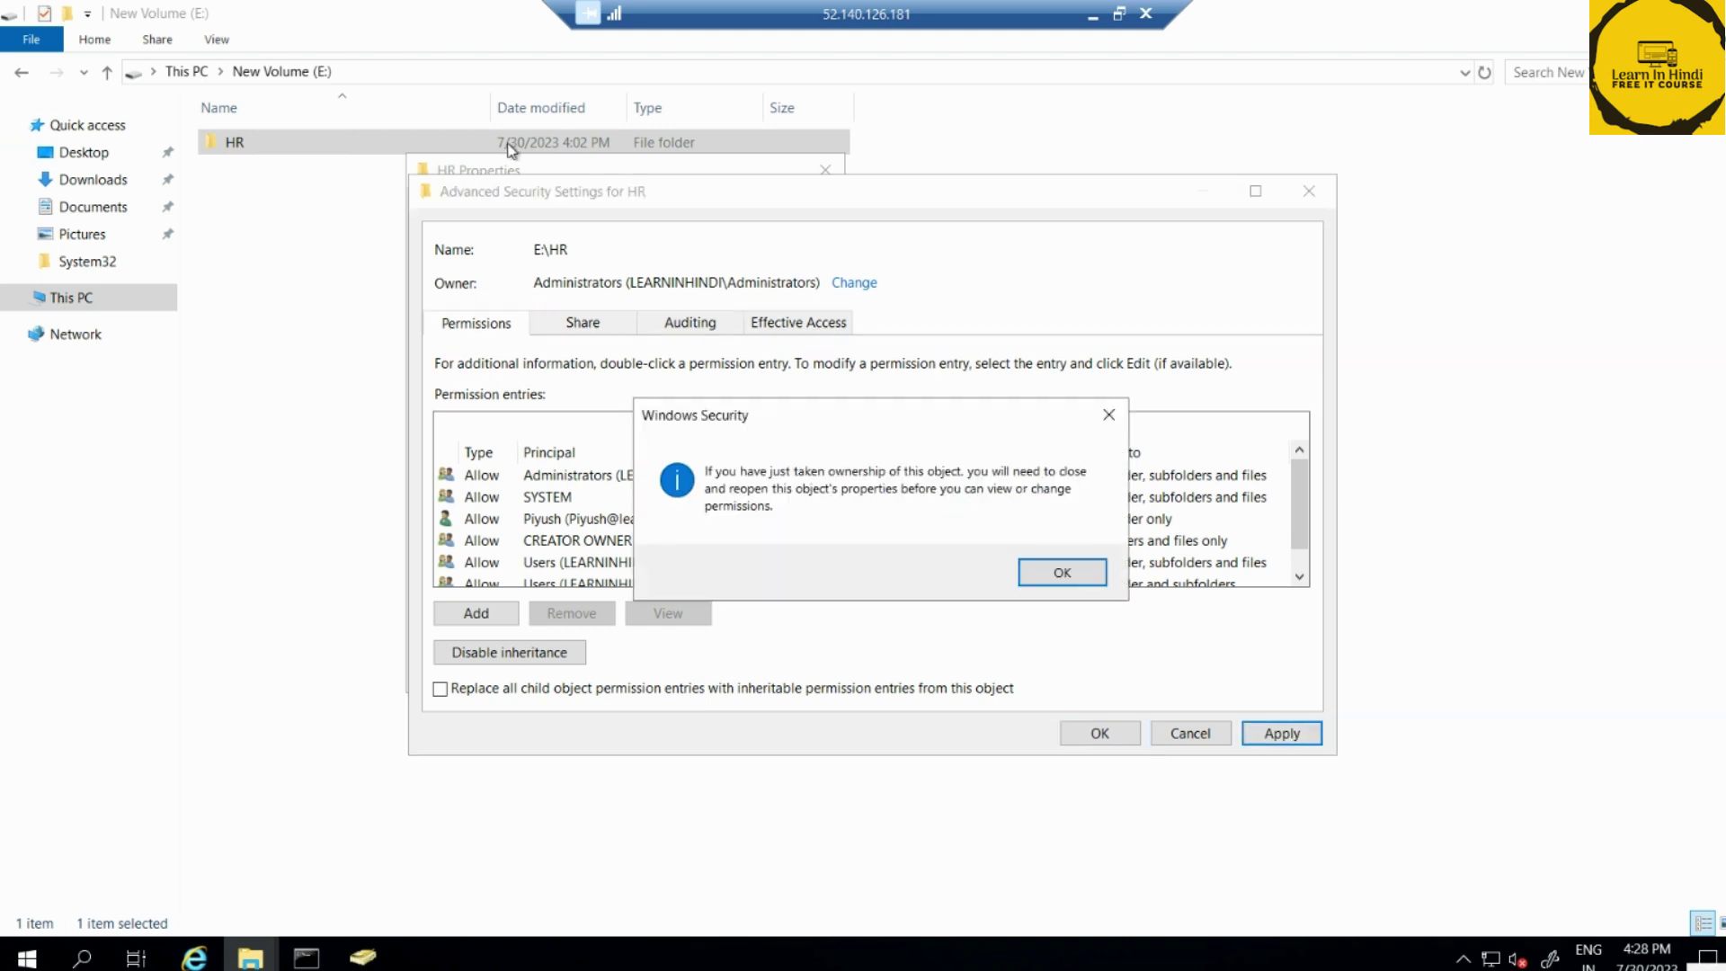
{"action": "left_click", "coordinate": [1059, 572]}
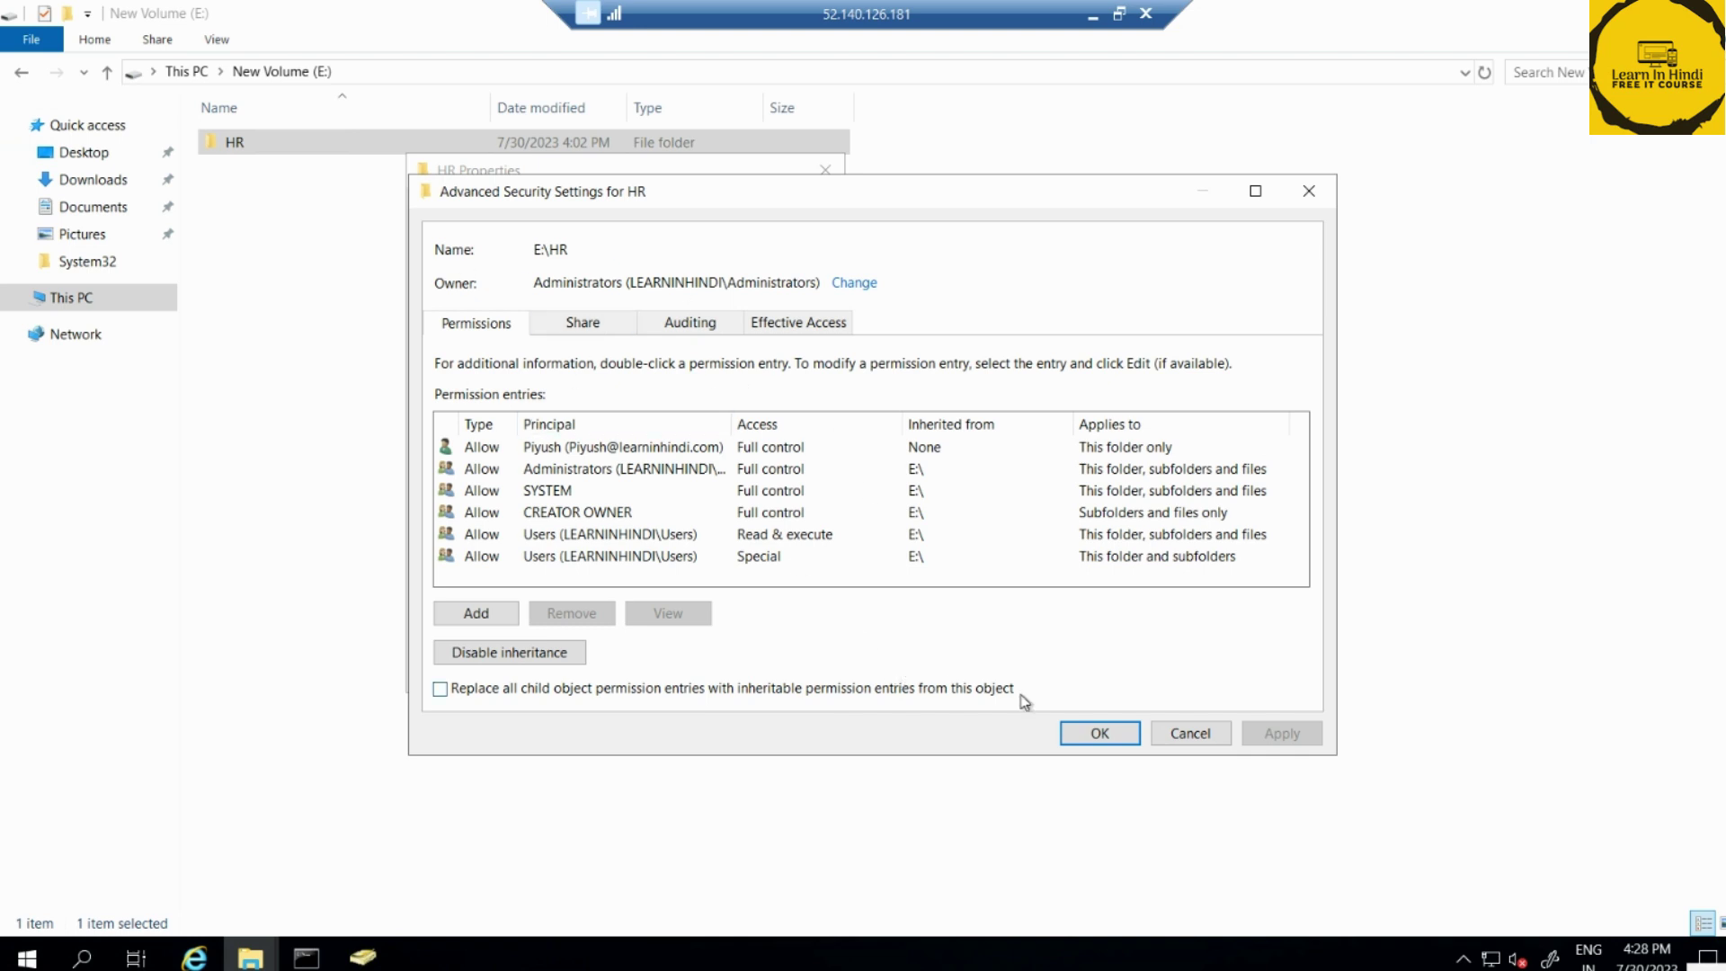
{"action": "left_click", "coordinate": [1117, 737]}
Step: Remove the individual user's Full control entry from HR, apply, and close its properties
{"action": "left_click", "coordinate": [761, 593]}
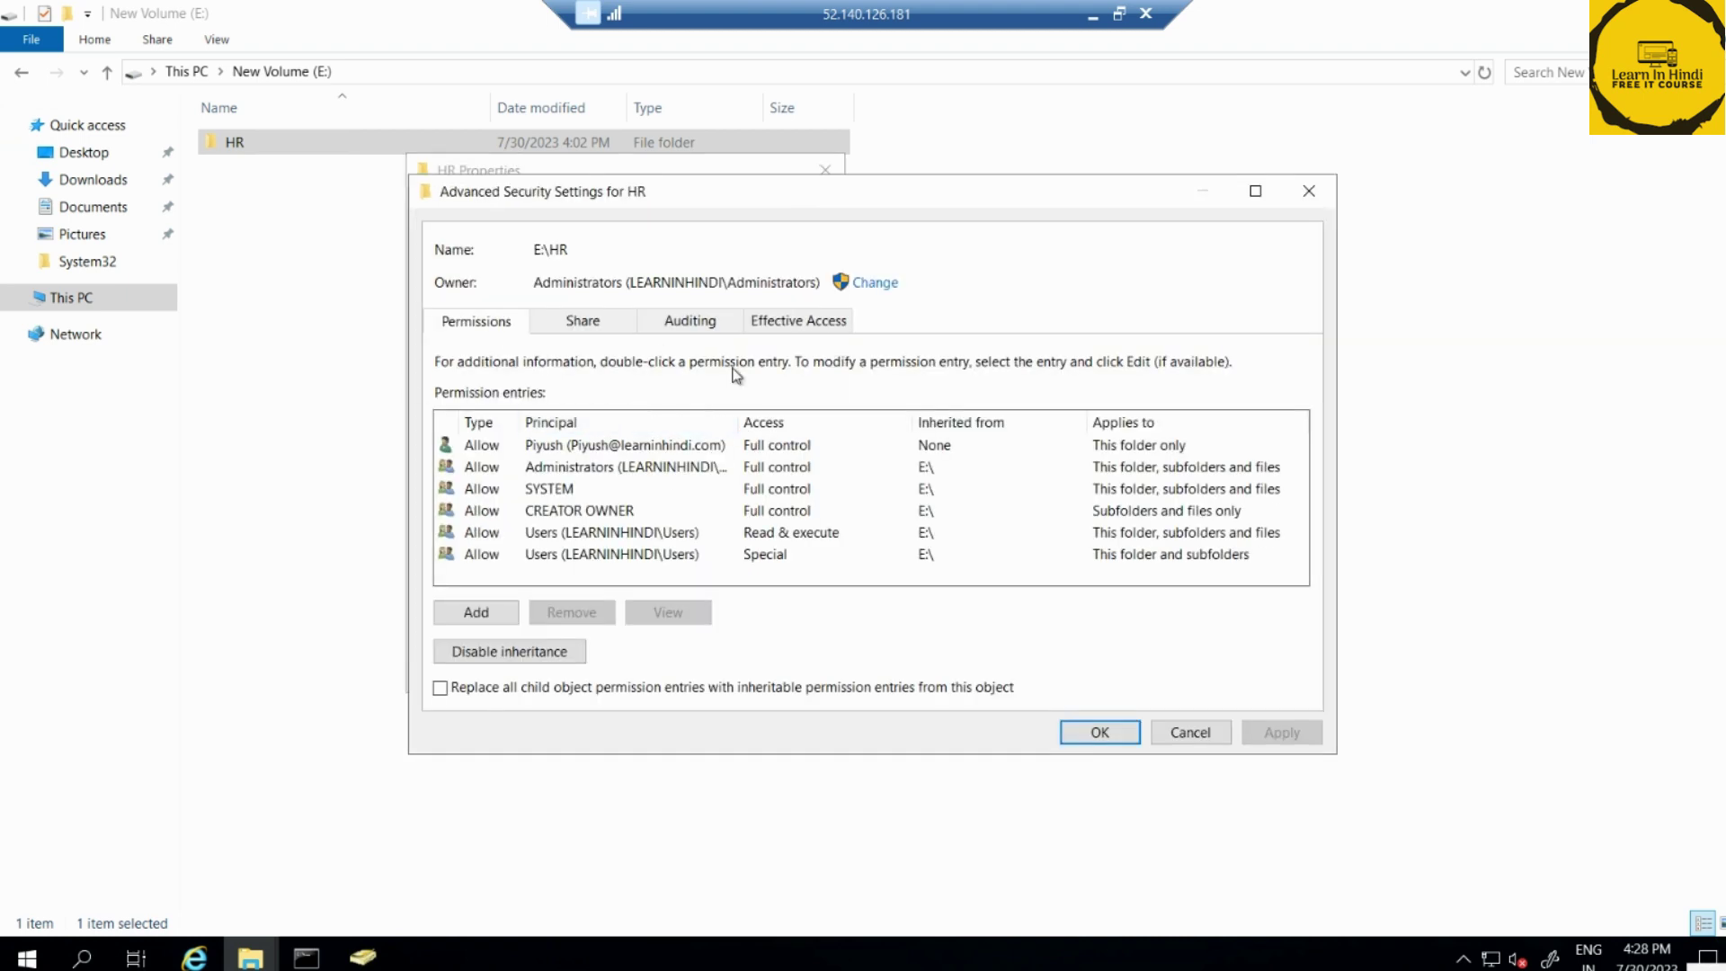
{"action": "left_click", "coordinate": [566, 445]}
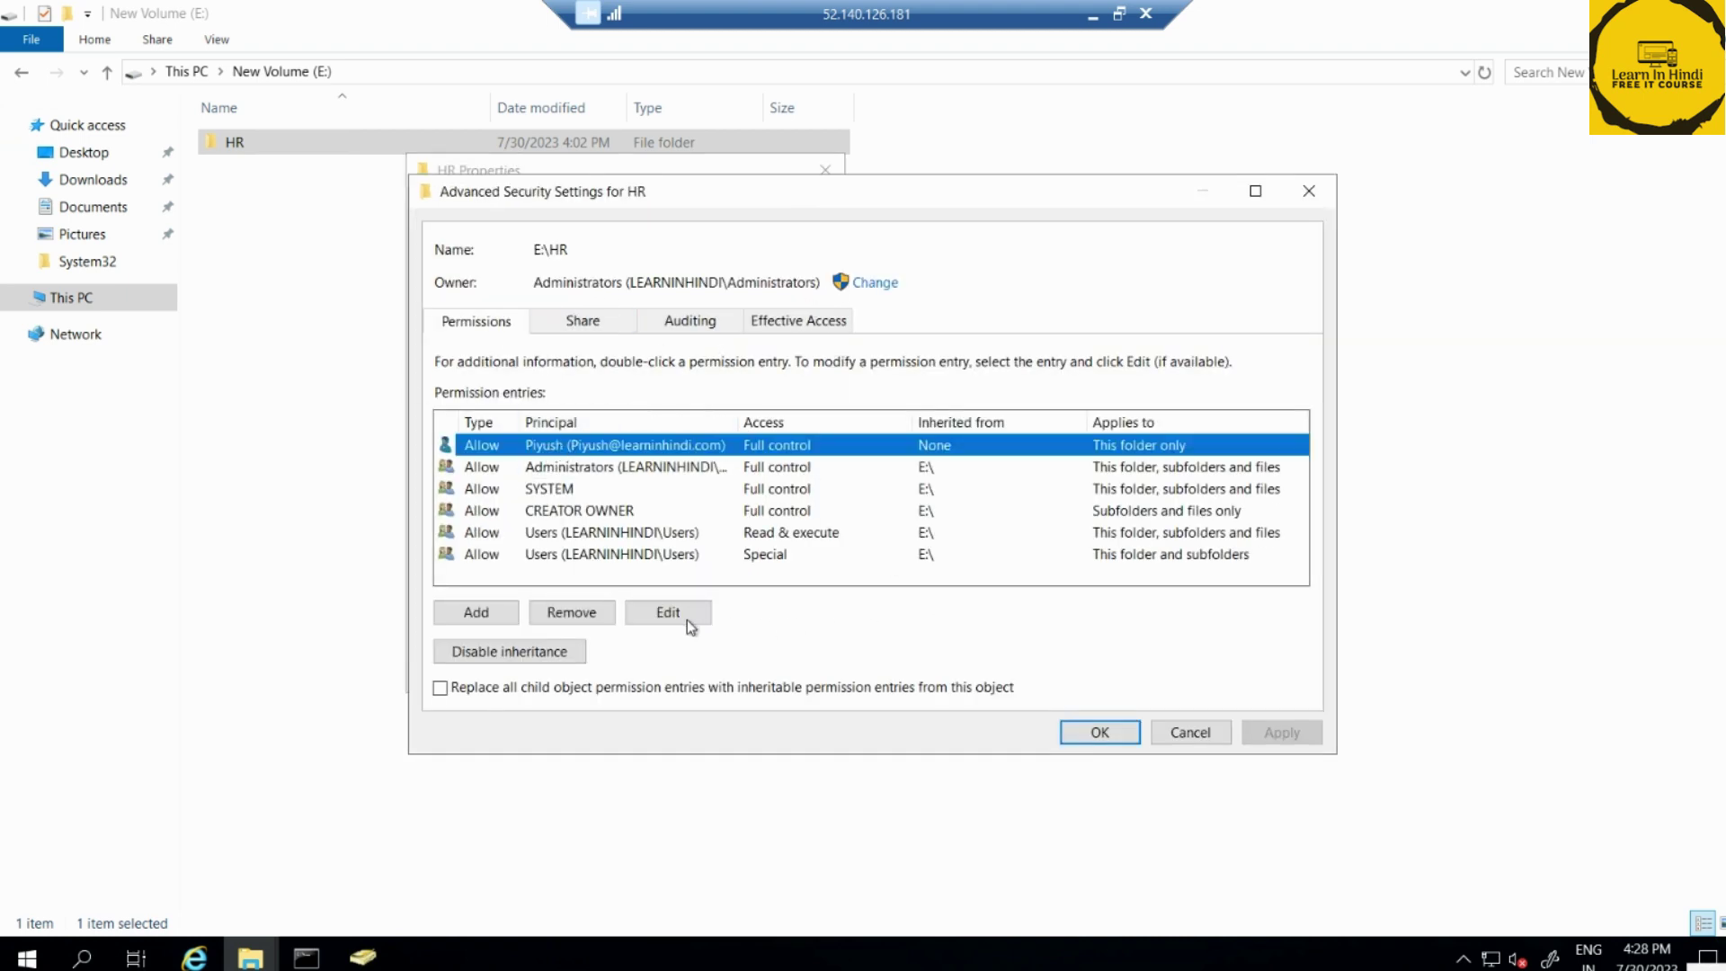
{"action": "left_click", "coordinate": [575, 615]}
{"action": "left_click", "coordinate": [1280, 733]}
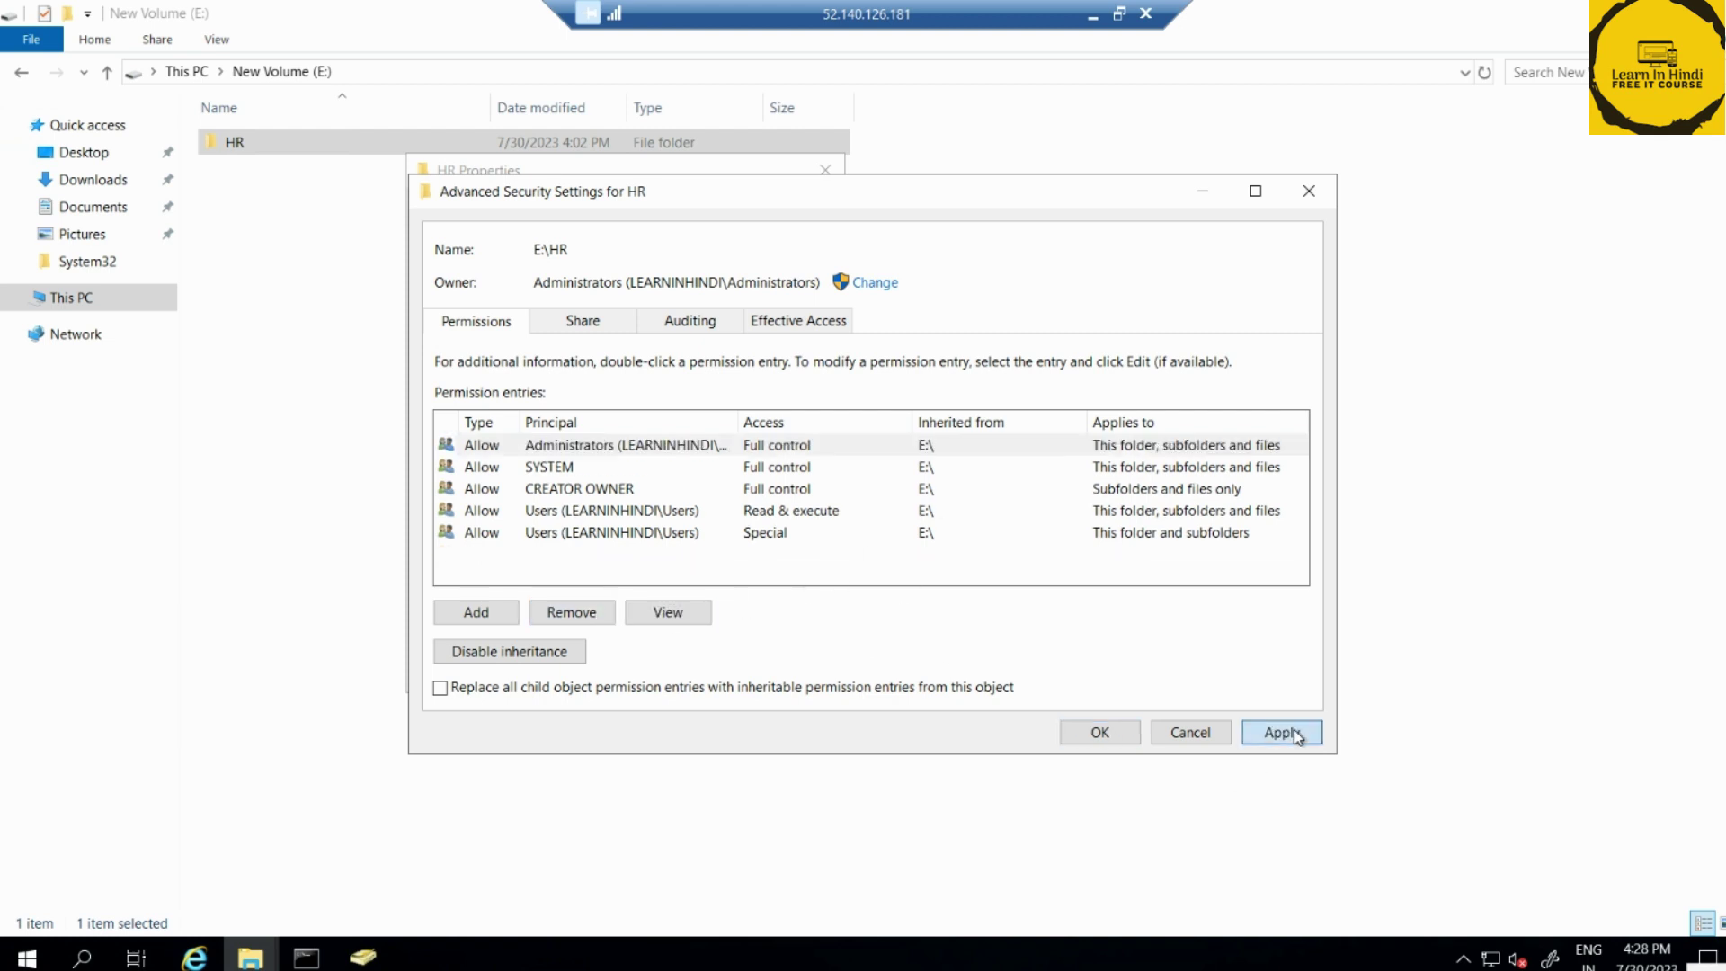
{"action": "left_click", "coordinate": [1091, 739]}
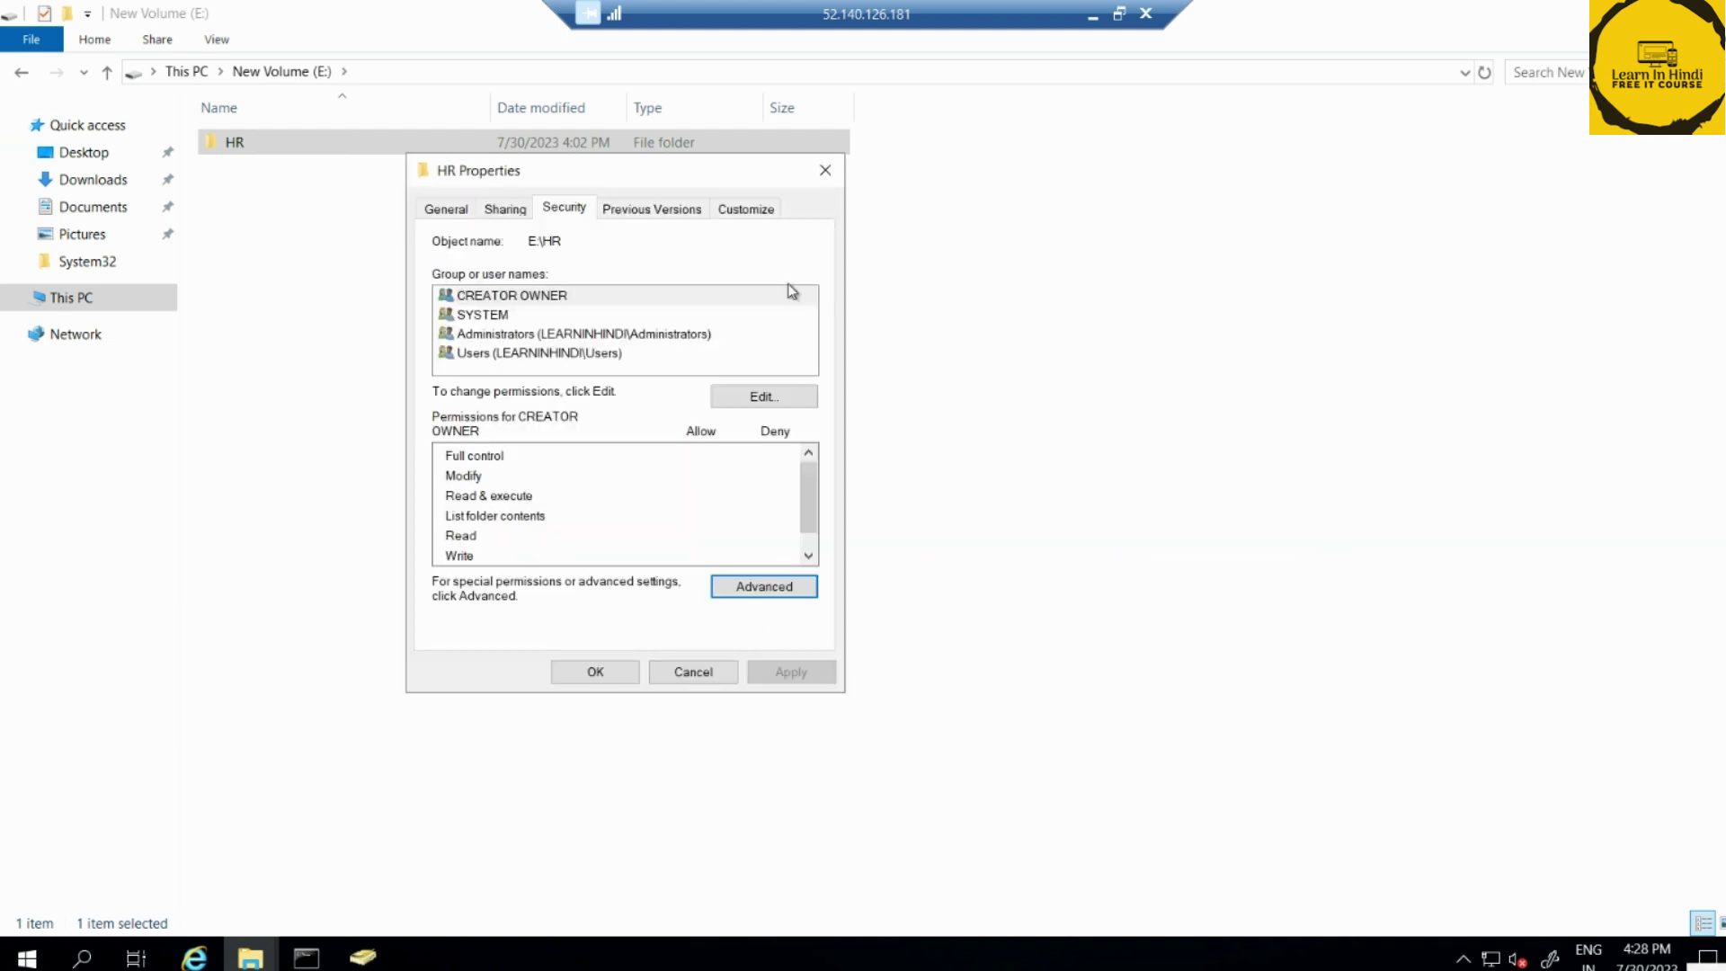
{"action": "left_click", "coordinate": [595, 671]}
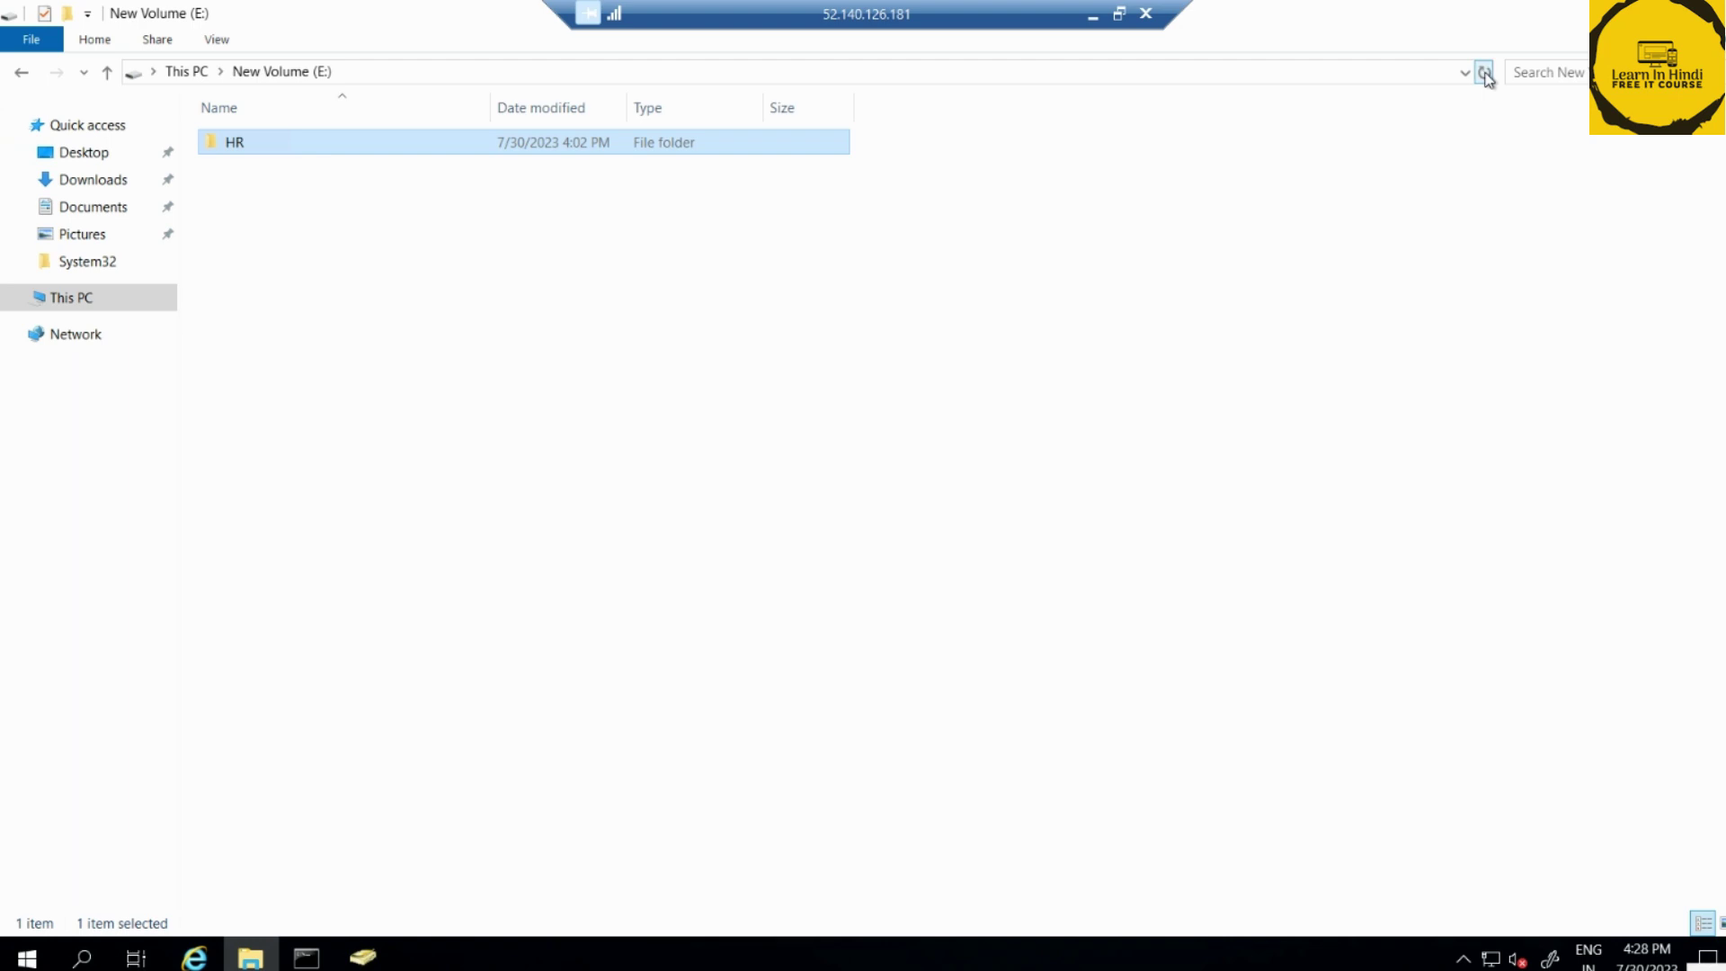
Step: Browse into HR and its Power-Shell folder, then return to the E: root
{"action": "double_click", "coordinate": [690, 139]}
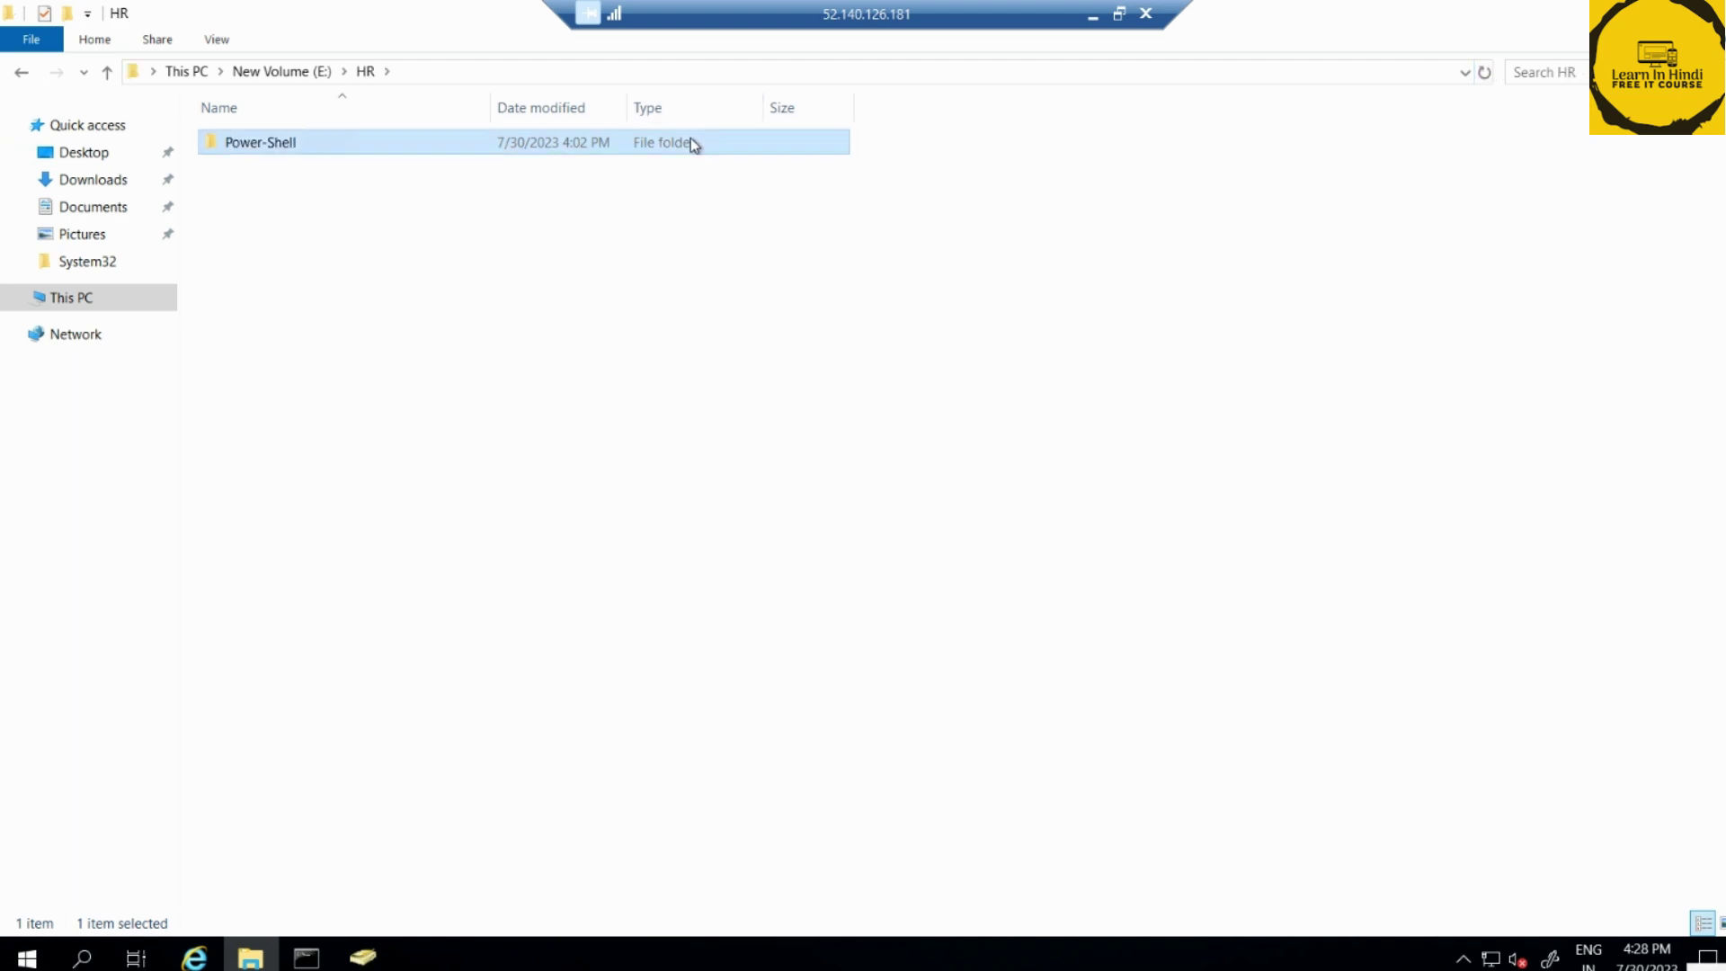
{"action": "double_click", "coordinate": [690, 142]}
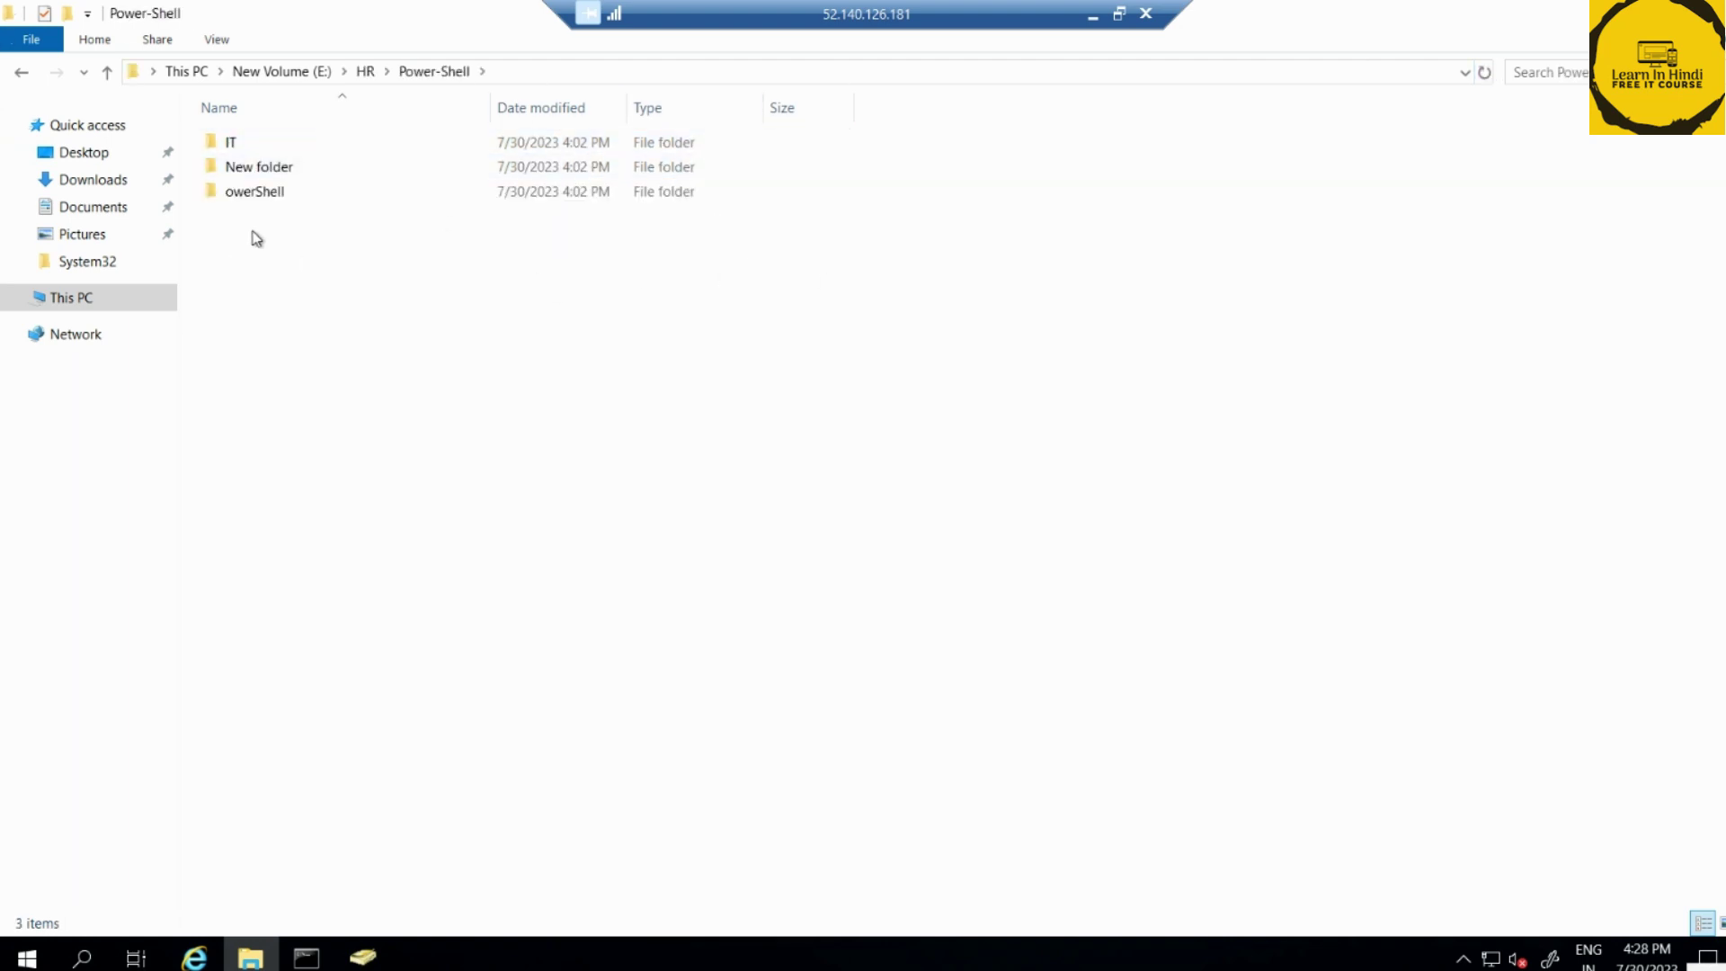
{"action": "left_click", "coordinate": [21, 71]}
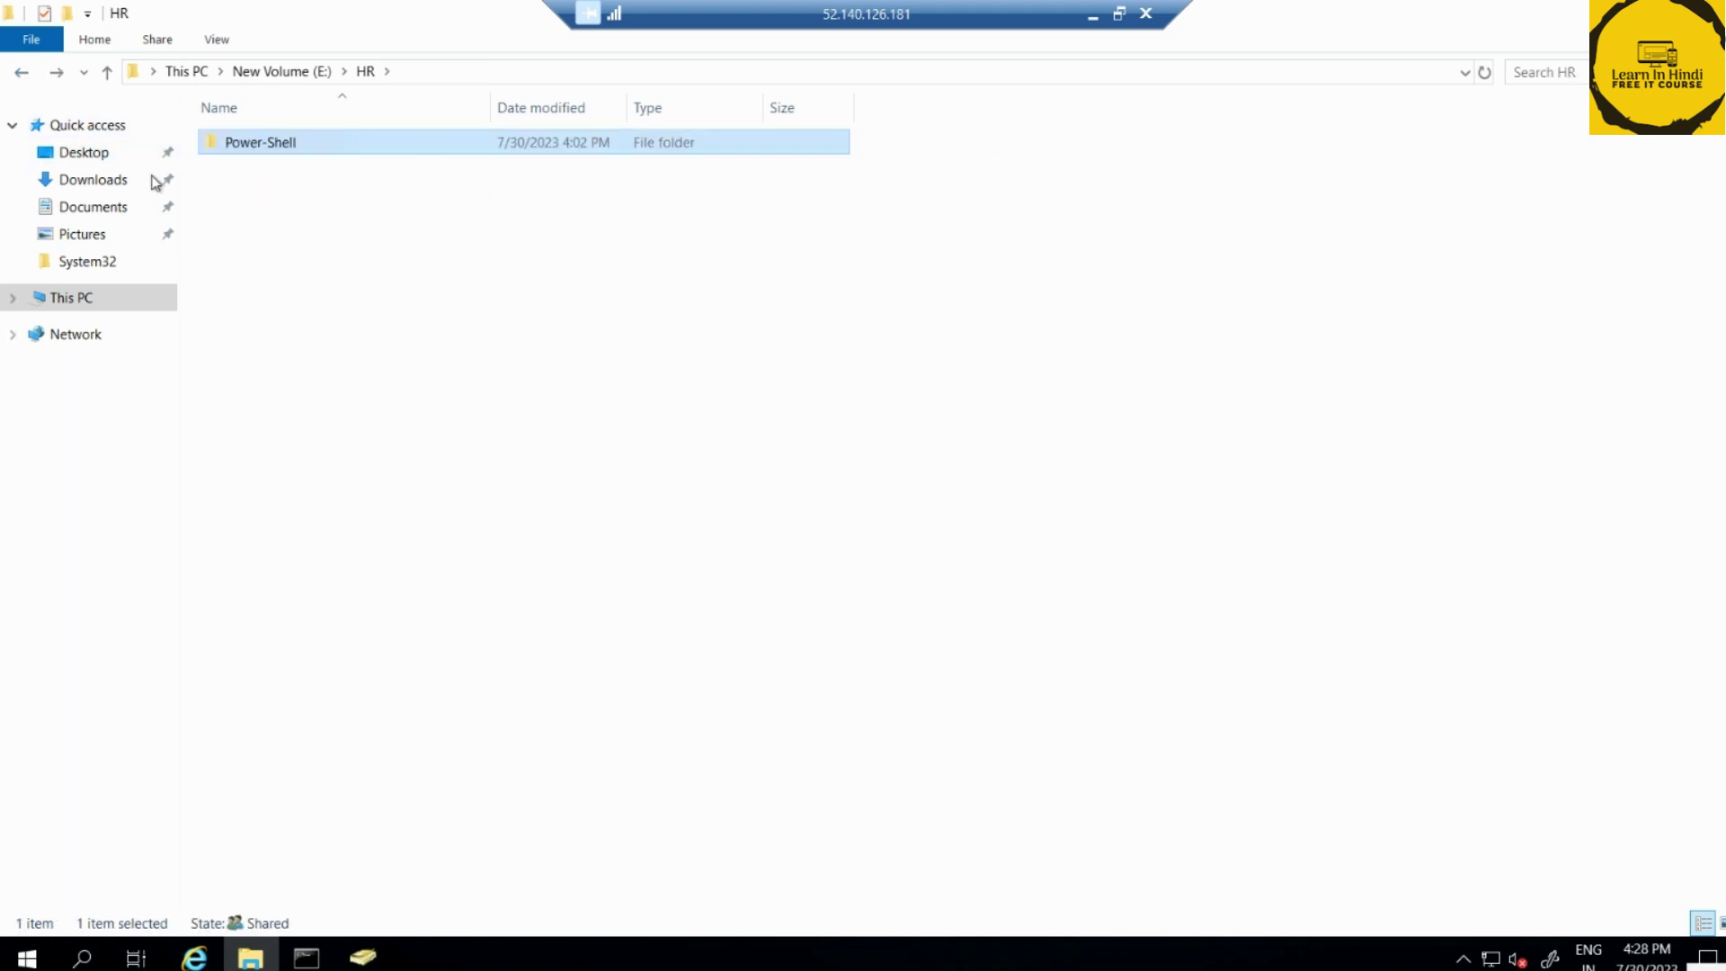
{"action": "key", "text": "BackSpace"}
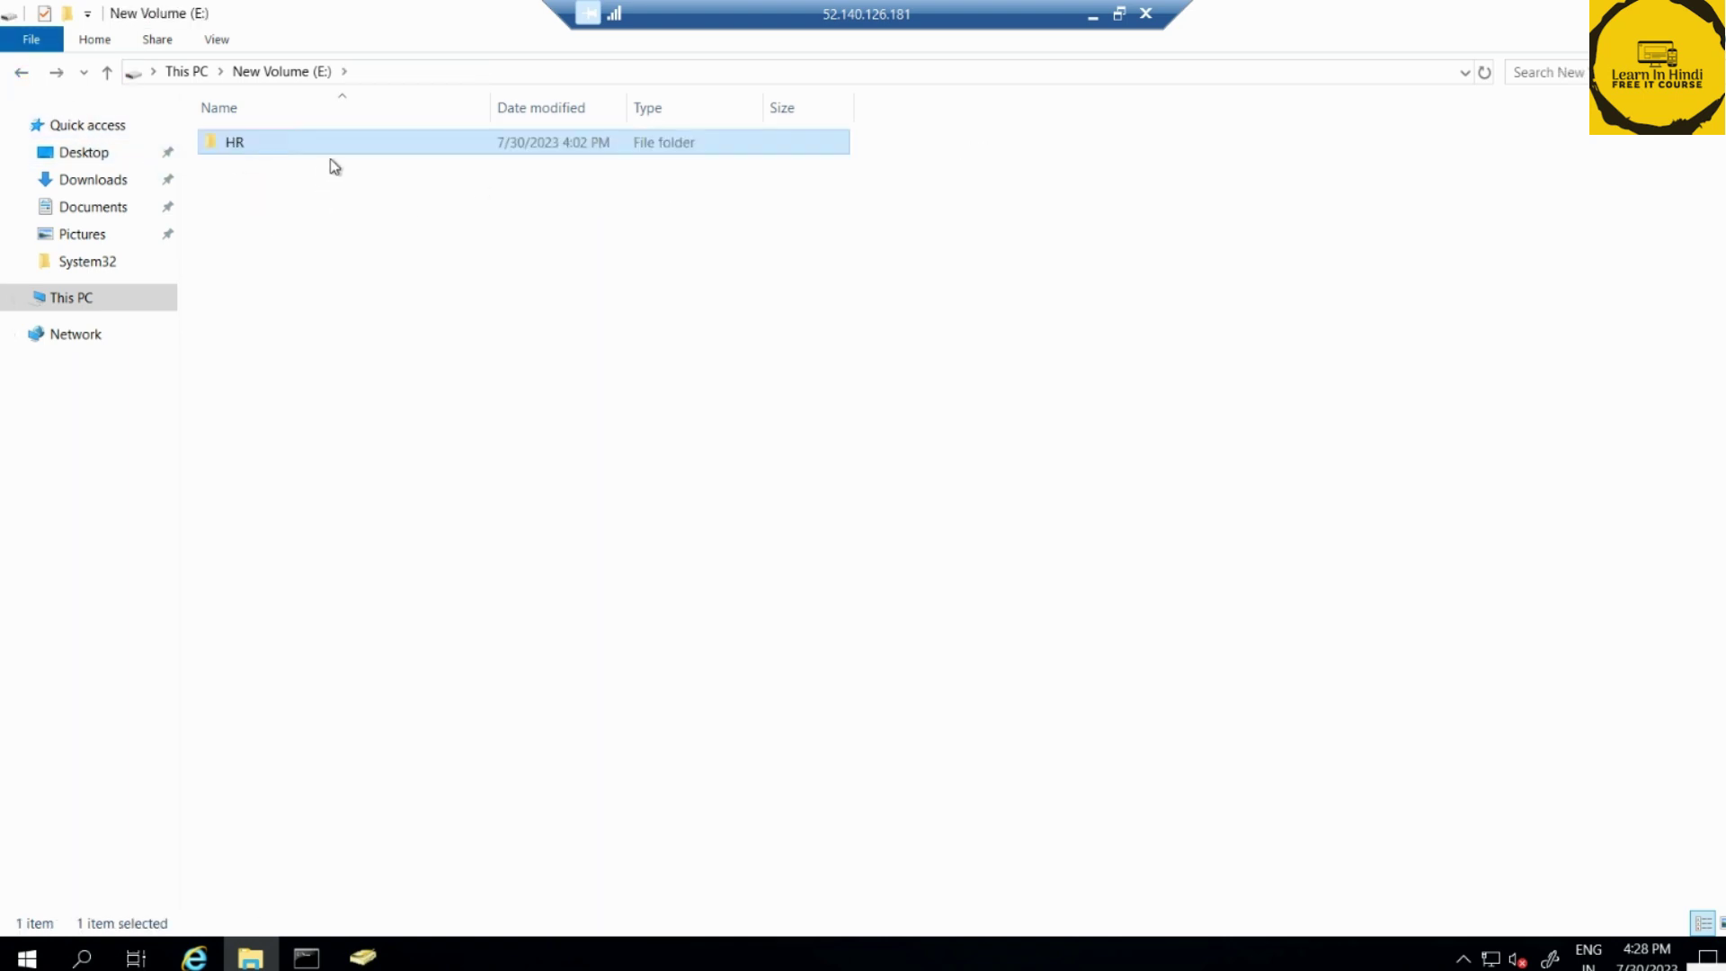
{"action": "double_click", "coordinate": [339, 149]}
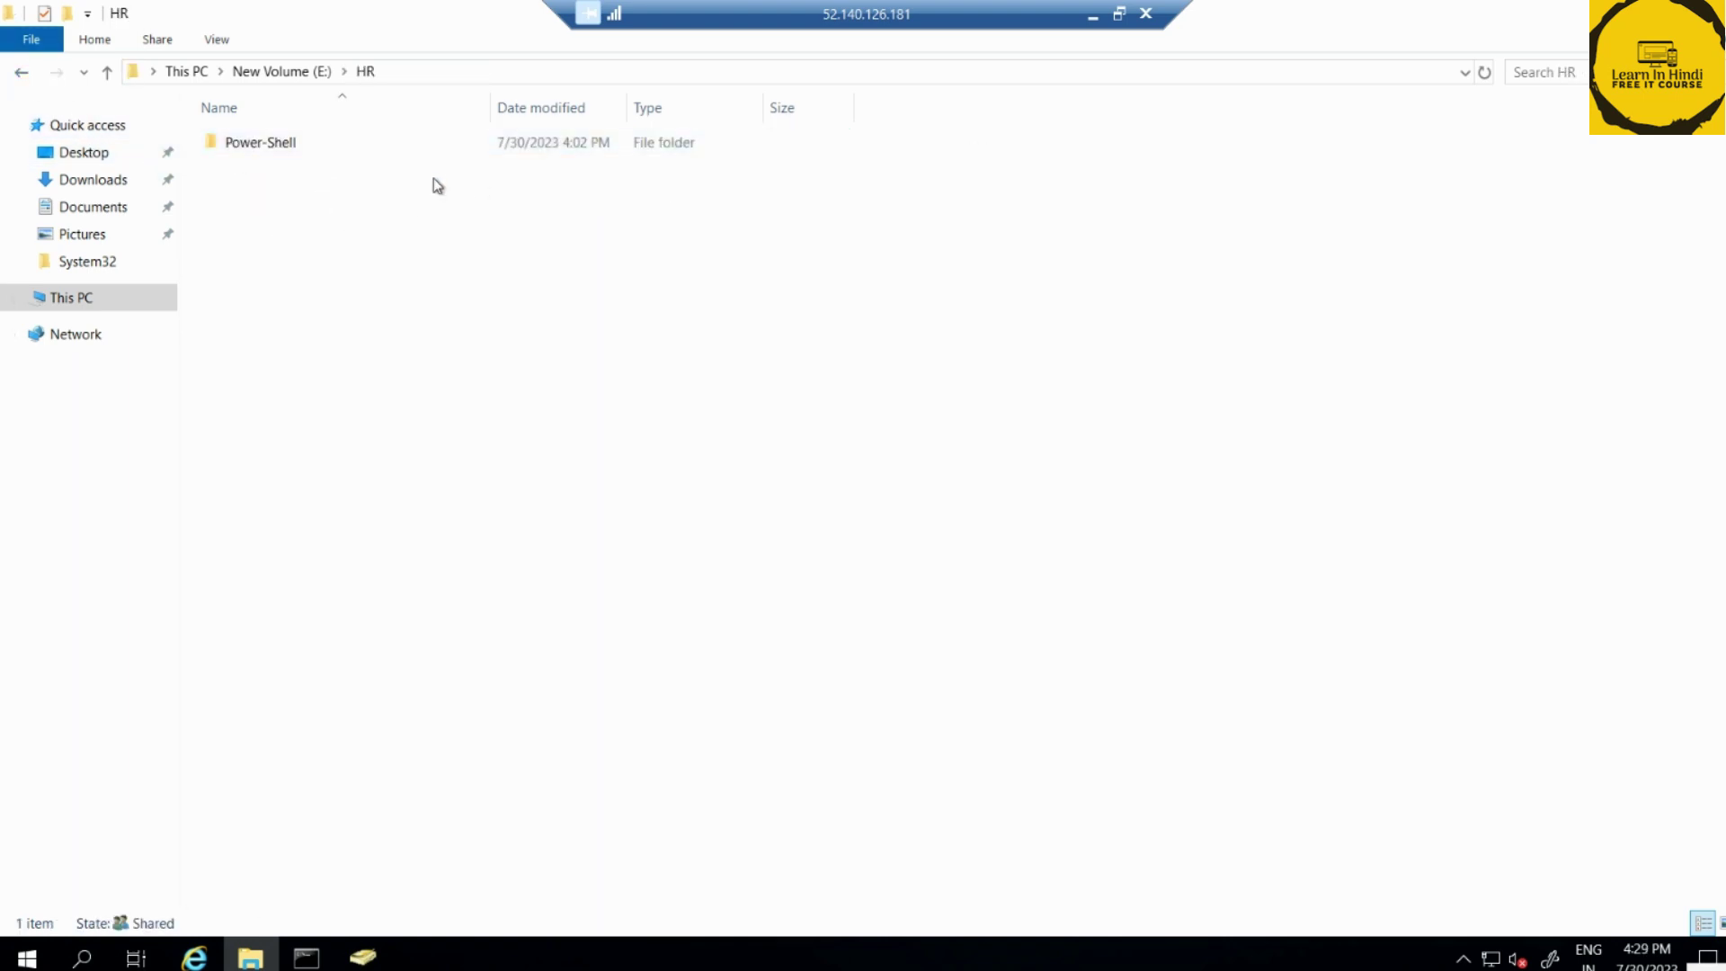
{"action": "left_click", "coordinate": [21, 71]}
Step: Reopen HR's Properties to check its Security permissions, then close them
{"action": "right_click", "coordinate": [289, 150]}
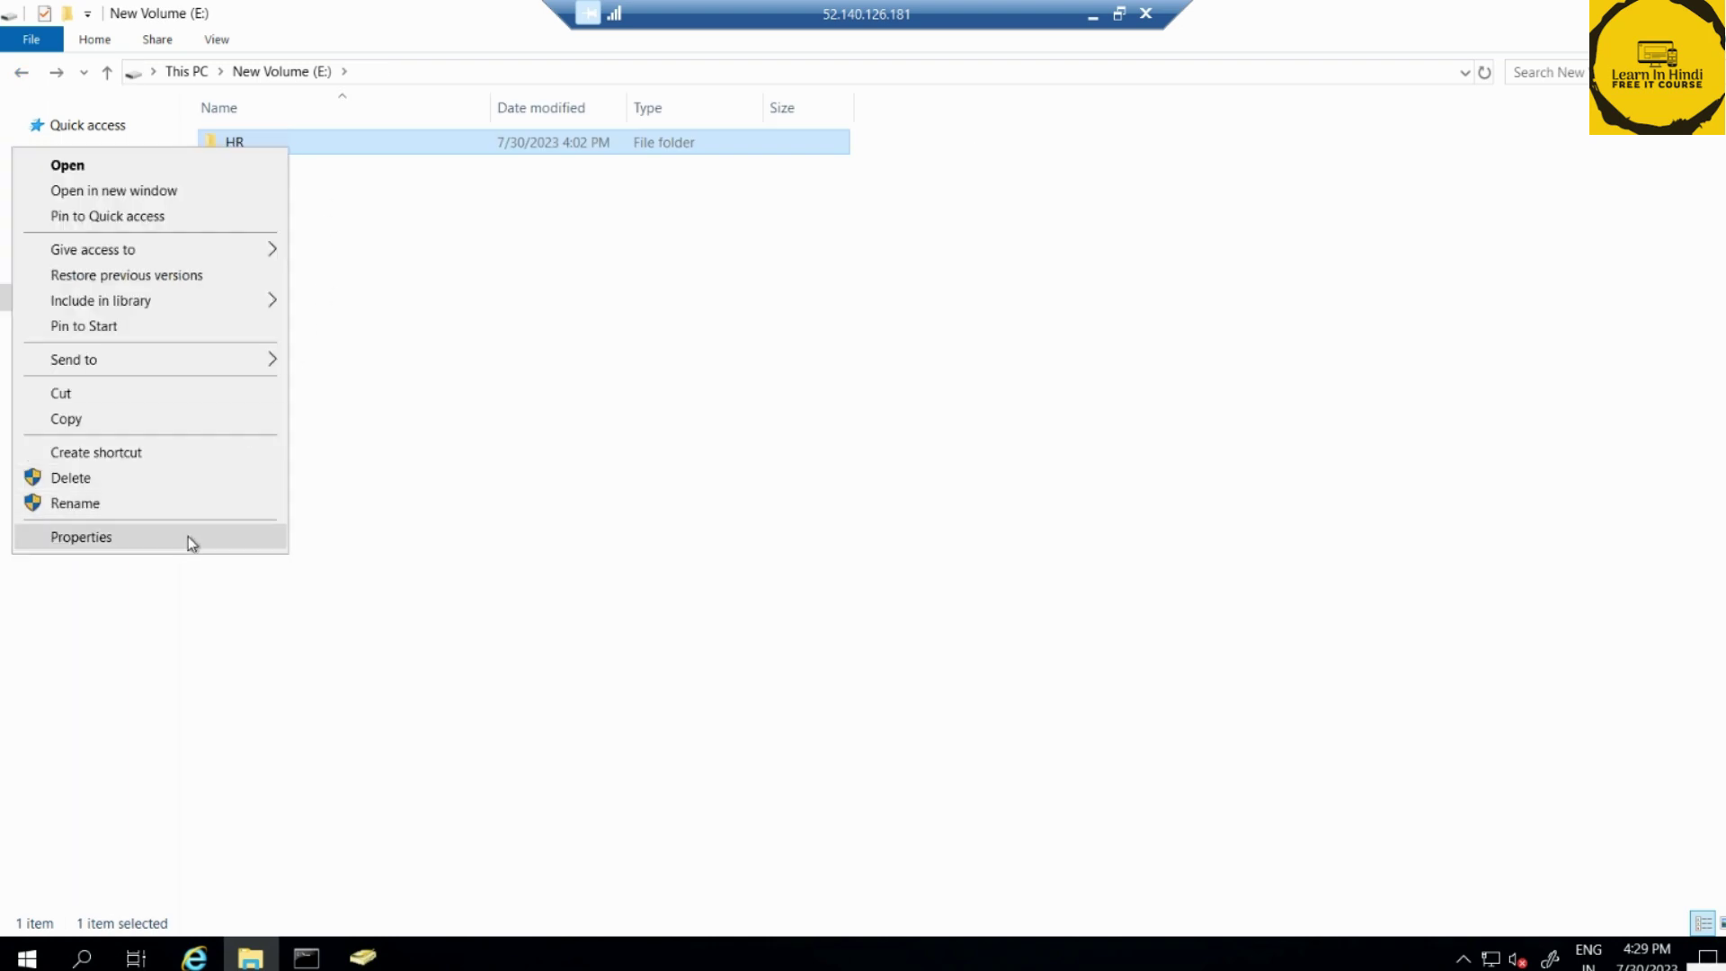
{"action": "left_click", "coordinate": [186, 536]}
{"action": "left_click", "coordinate": [457, 203]}
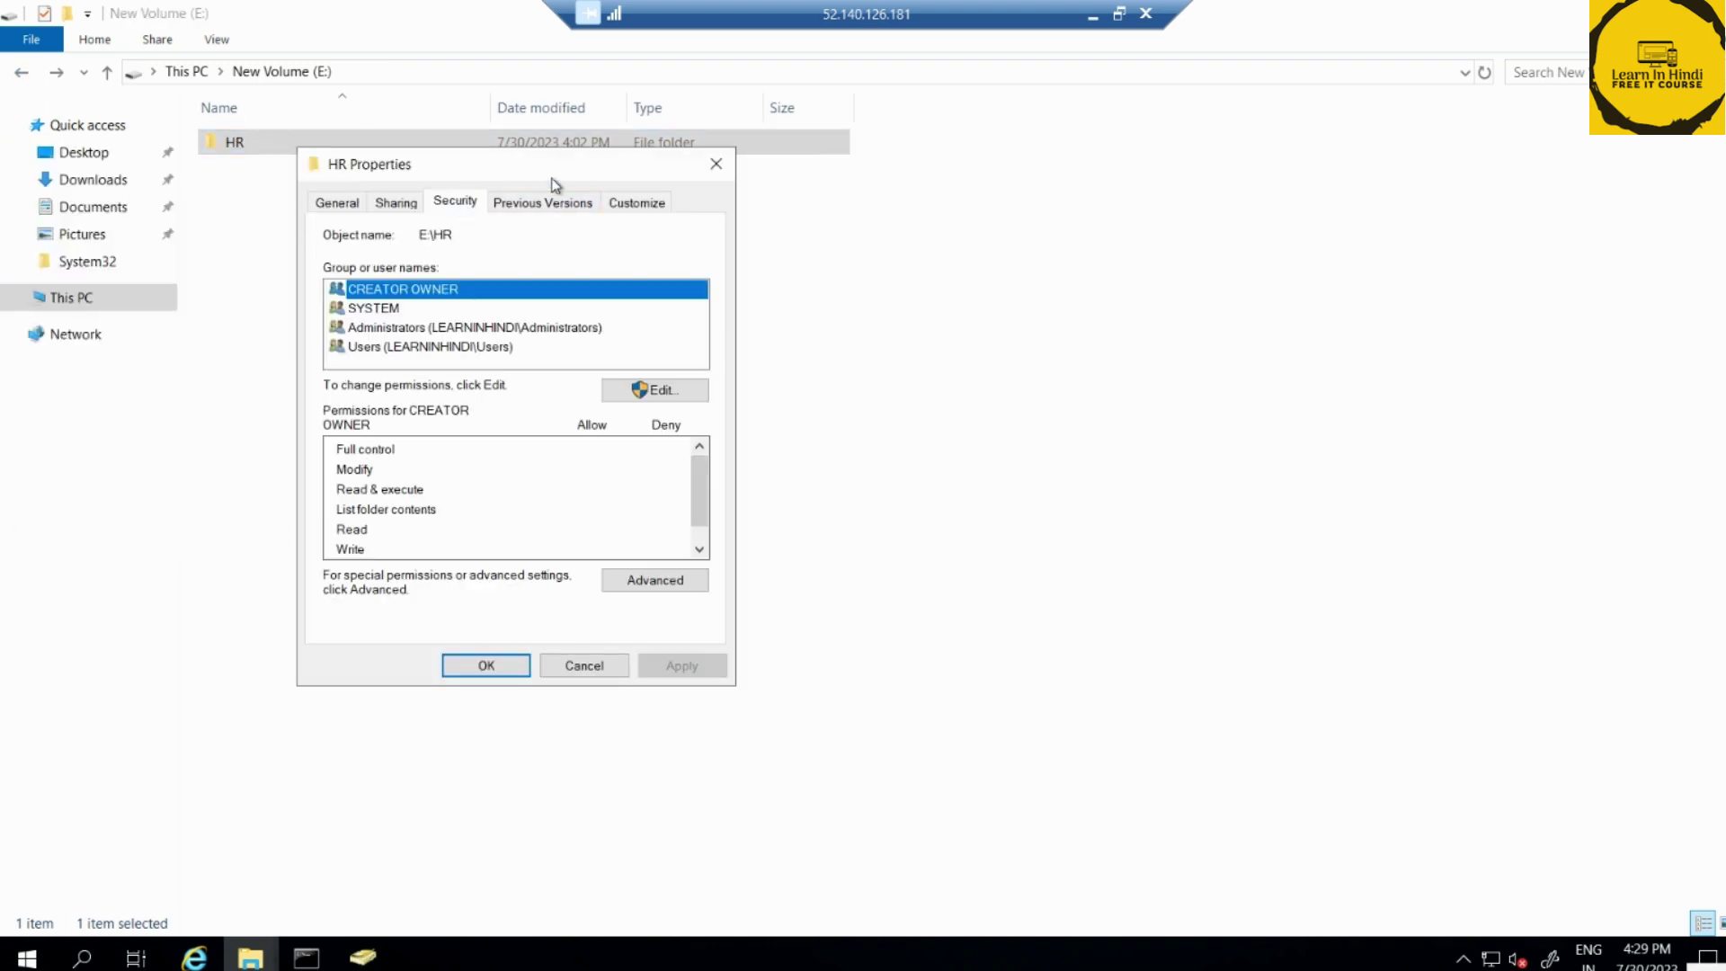
{"action": "left_click_drag", "start_coordinate": [555, 183], "coordinate": [852, 223]}
{"action": "left_click", "coordinate": [785, 707]}
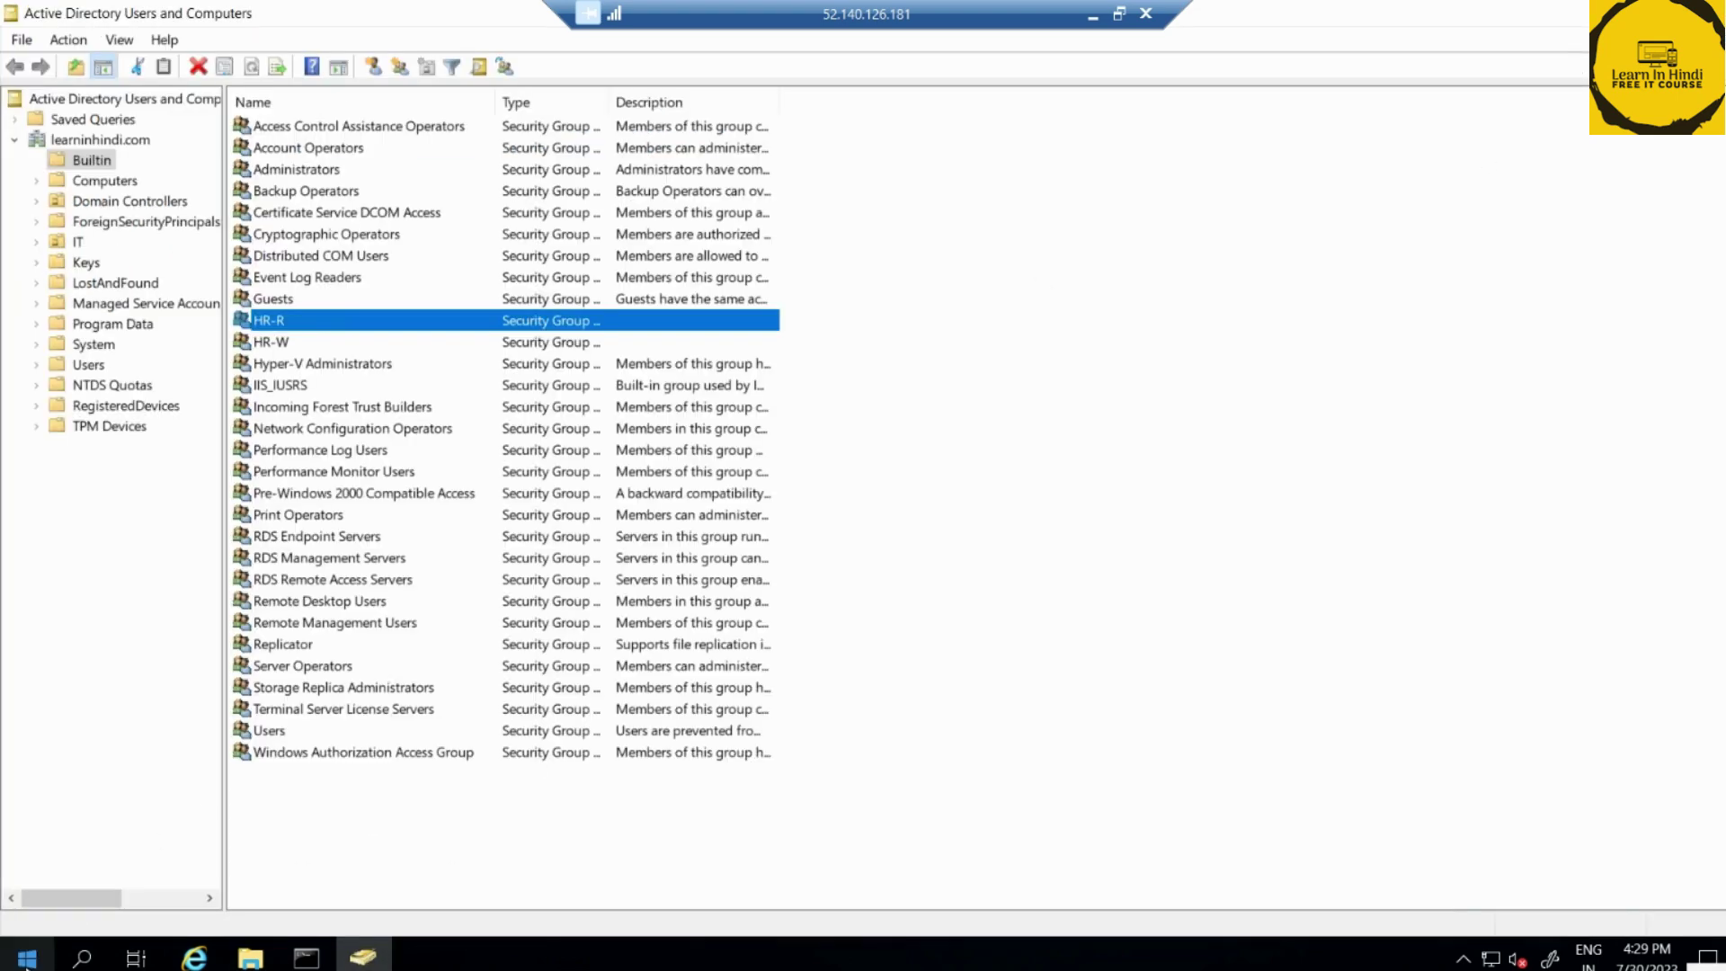
{"action": "left_click", "coordinate": [26, 956]}
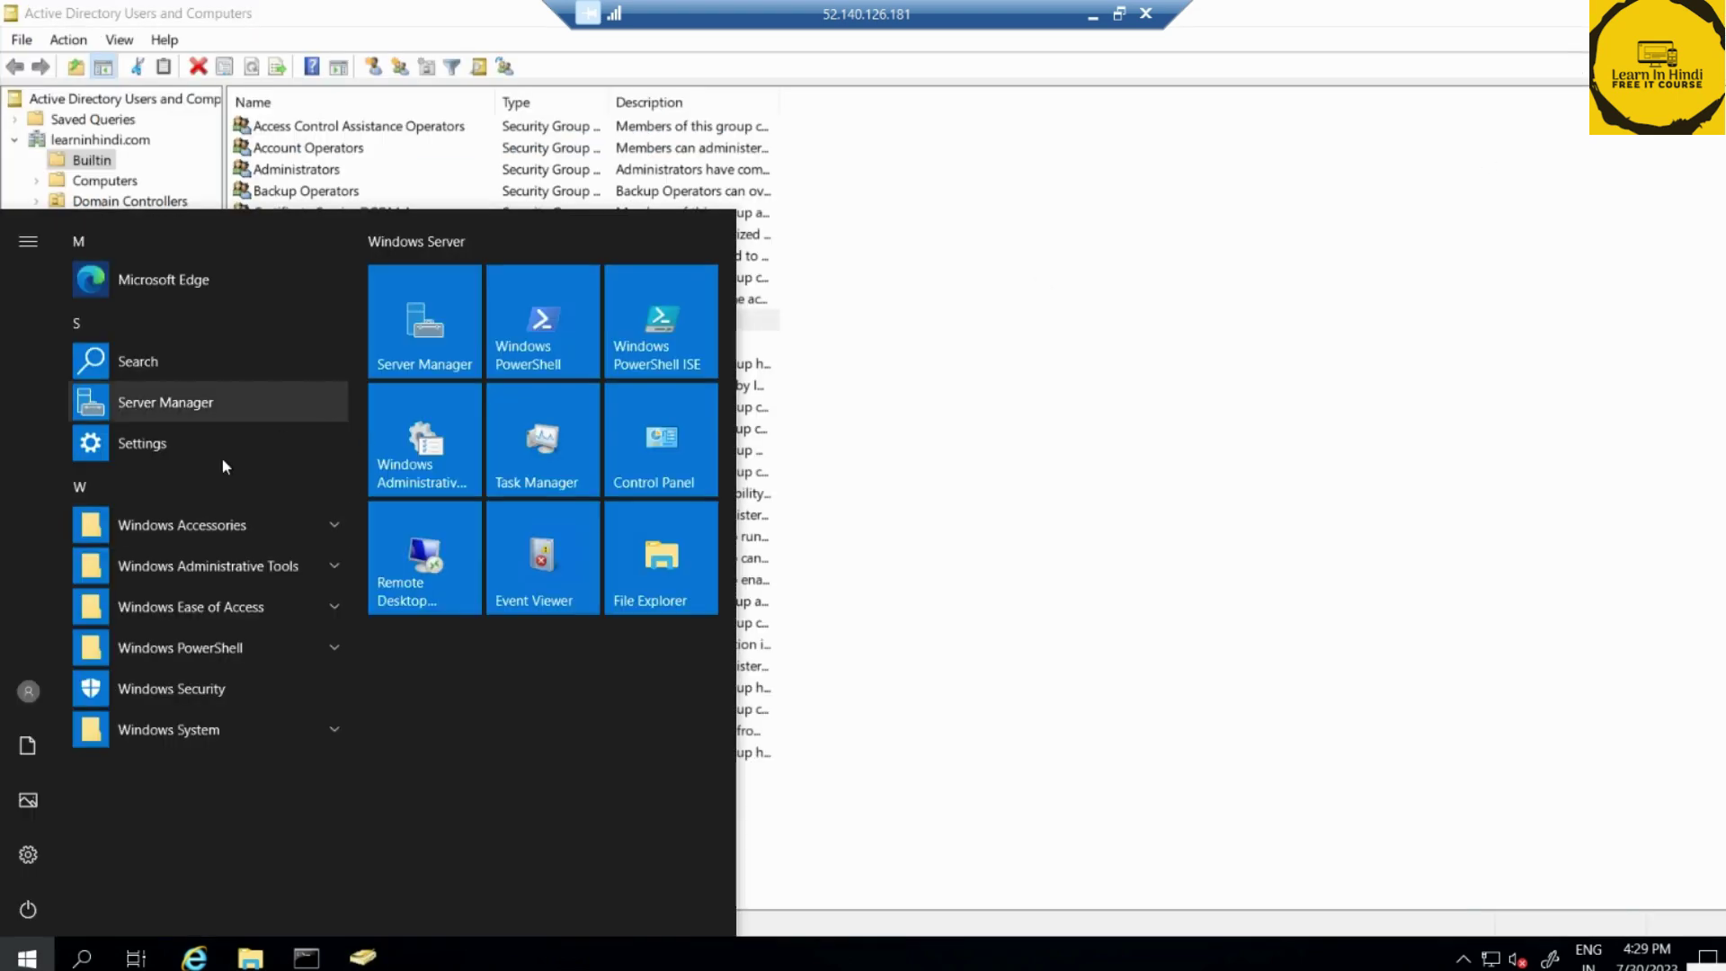
Step: Sign out, then reconnect via mstsc to 52.140.126.181 with the user's password, accepting the certificate
{"action": "left_click", "coordinate": [28, 692]}
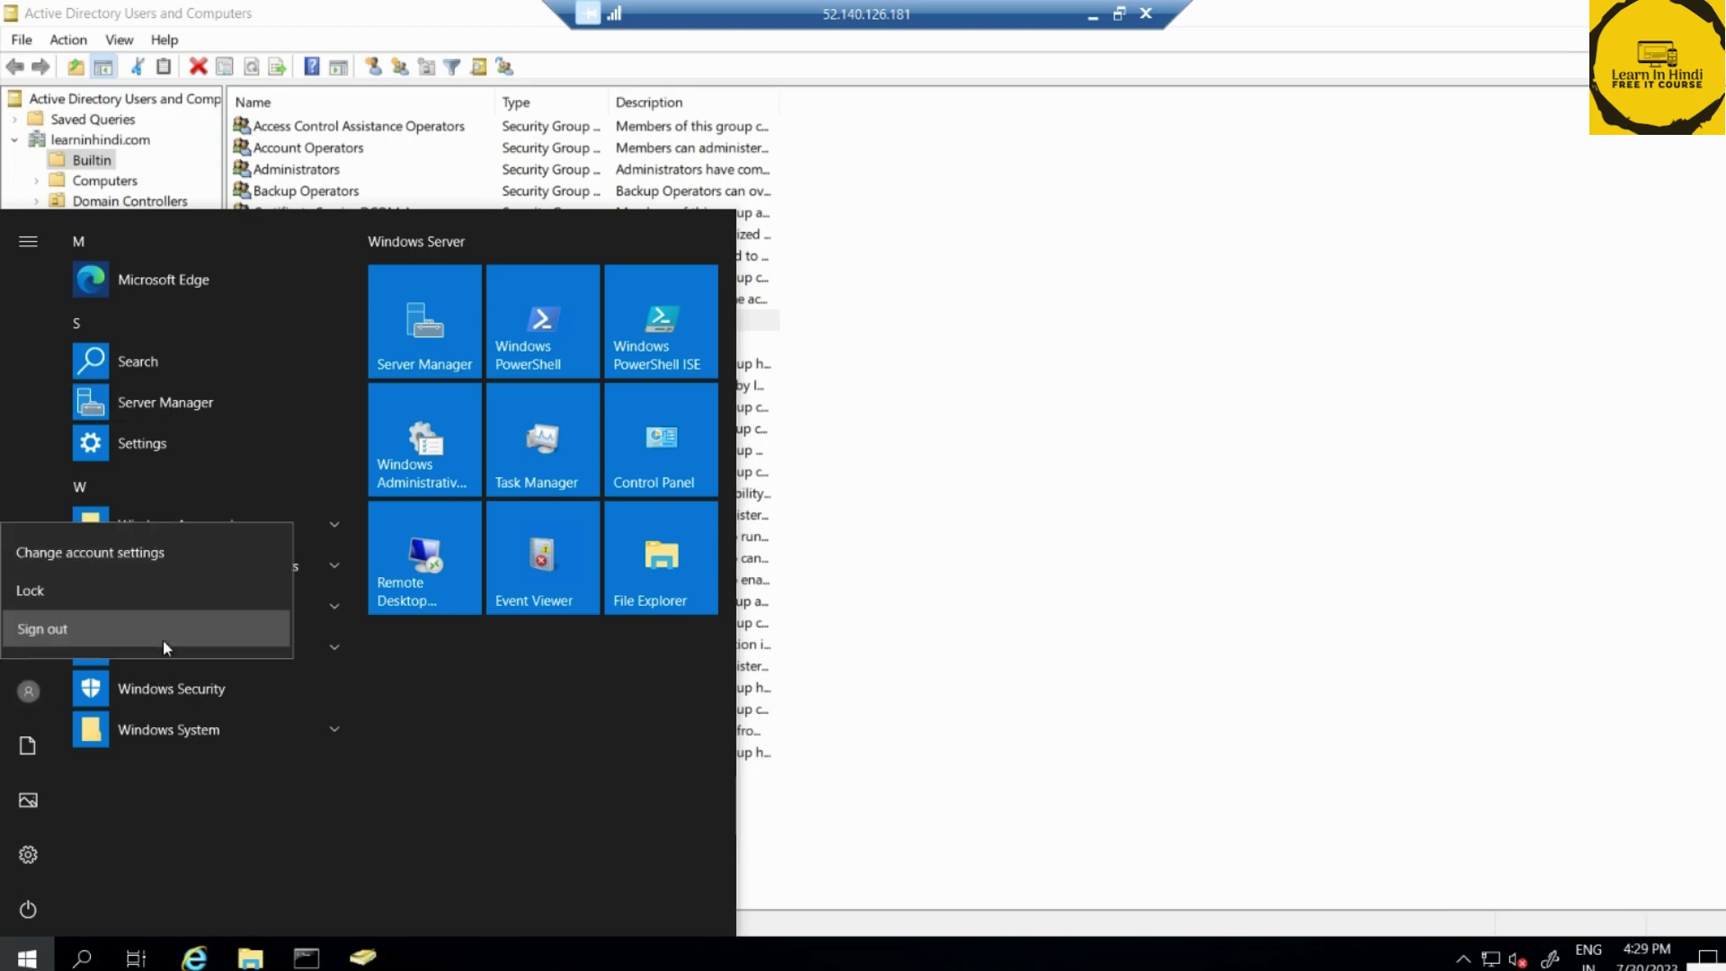
{"action": "left_click", "coordinate": [164, 639]}
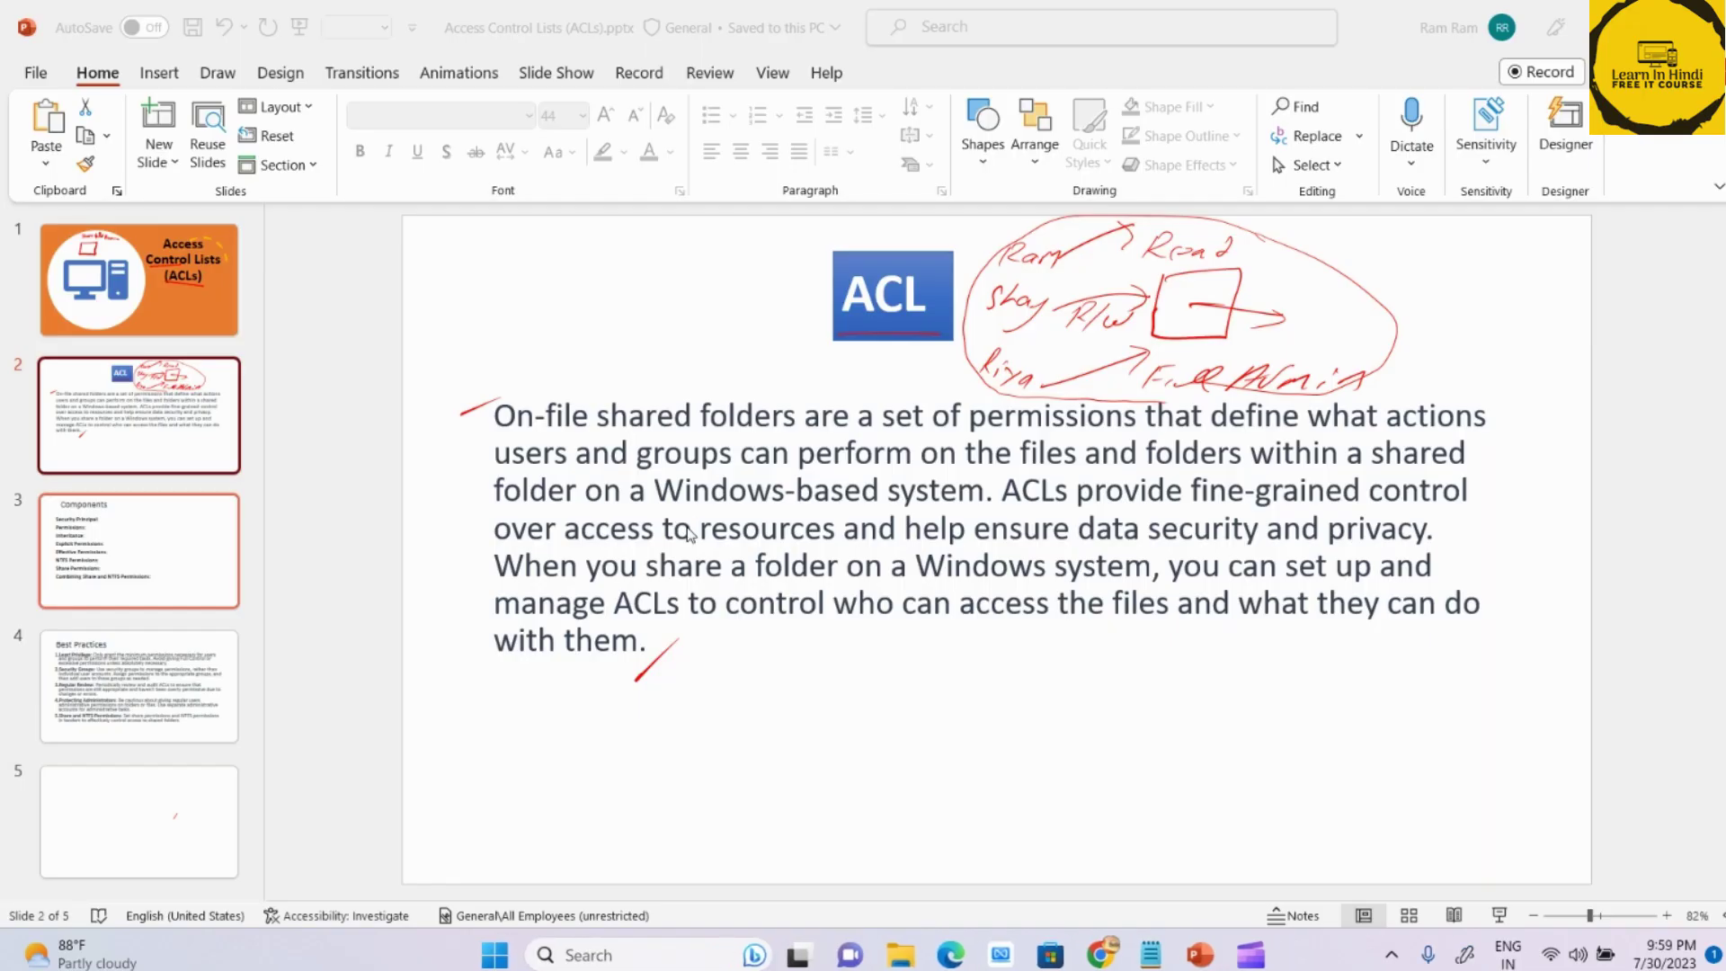
{"action": "key", "text": "super+r"}
{"action": "key", "text": "Return"}
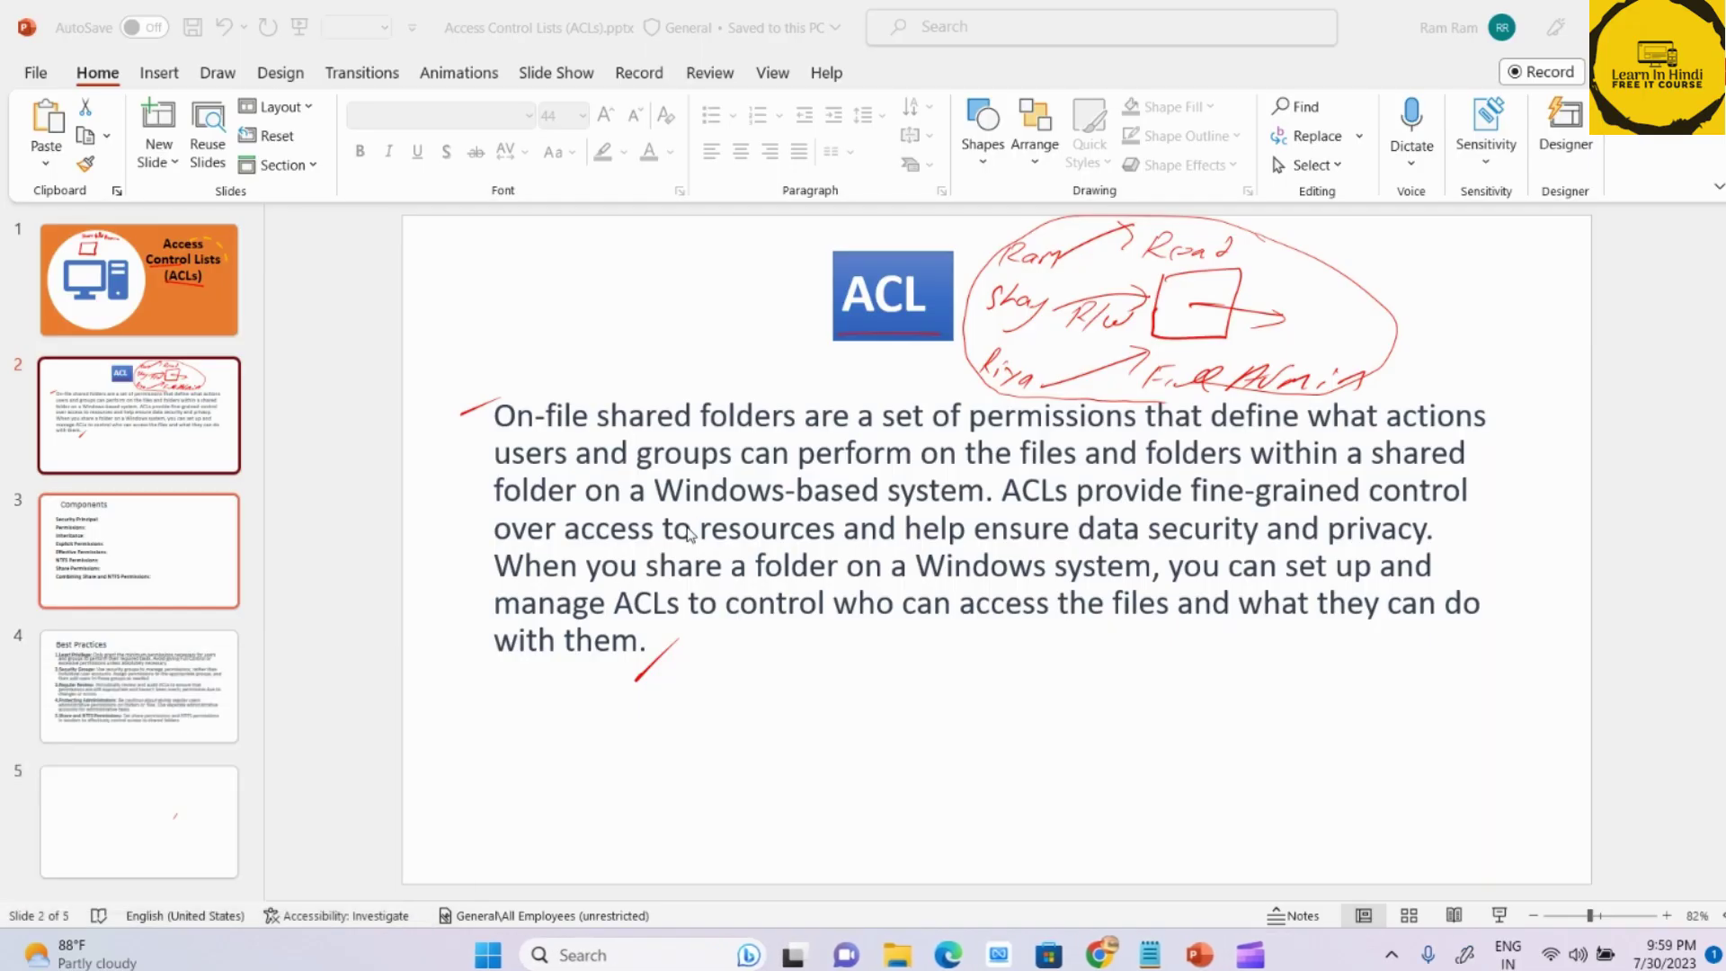
{"action": "key", "text": "Return"}
{"action": "type", "text": "a"}
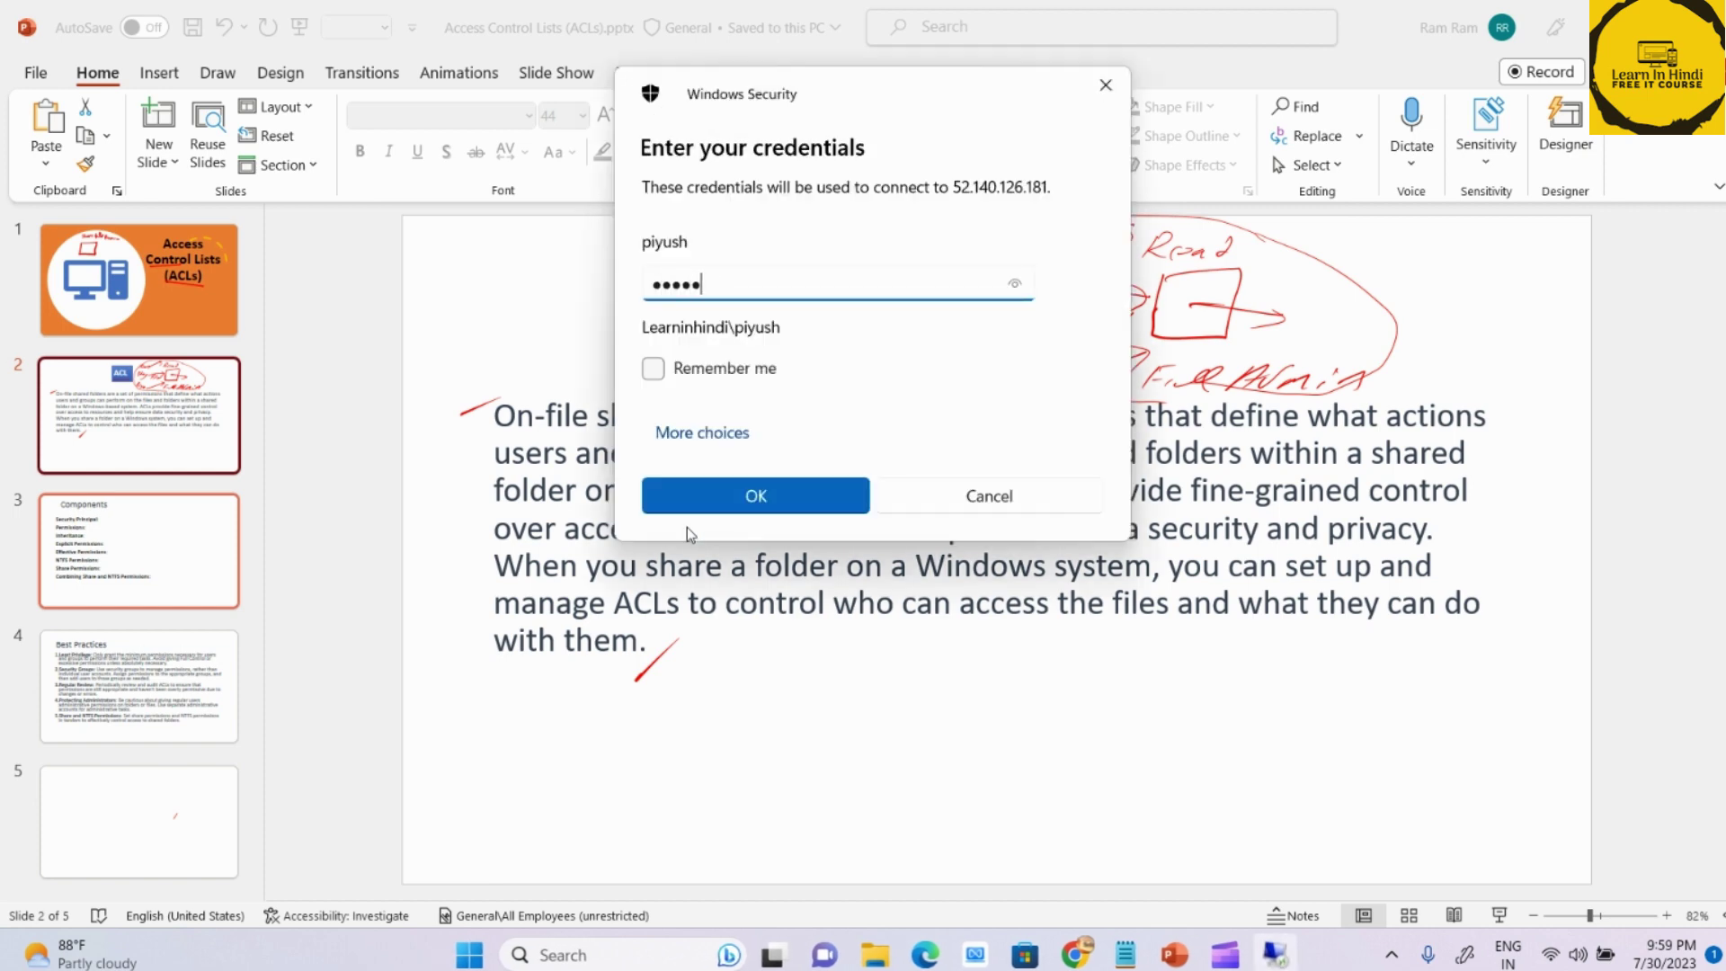
{"action": "key", "text": "Return"}
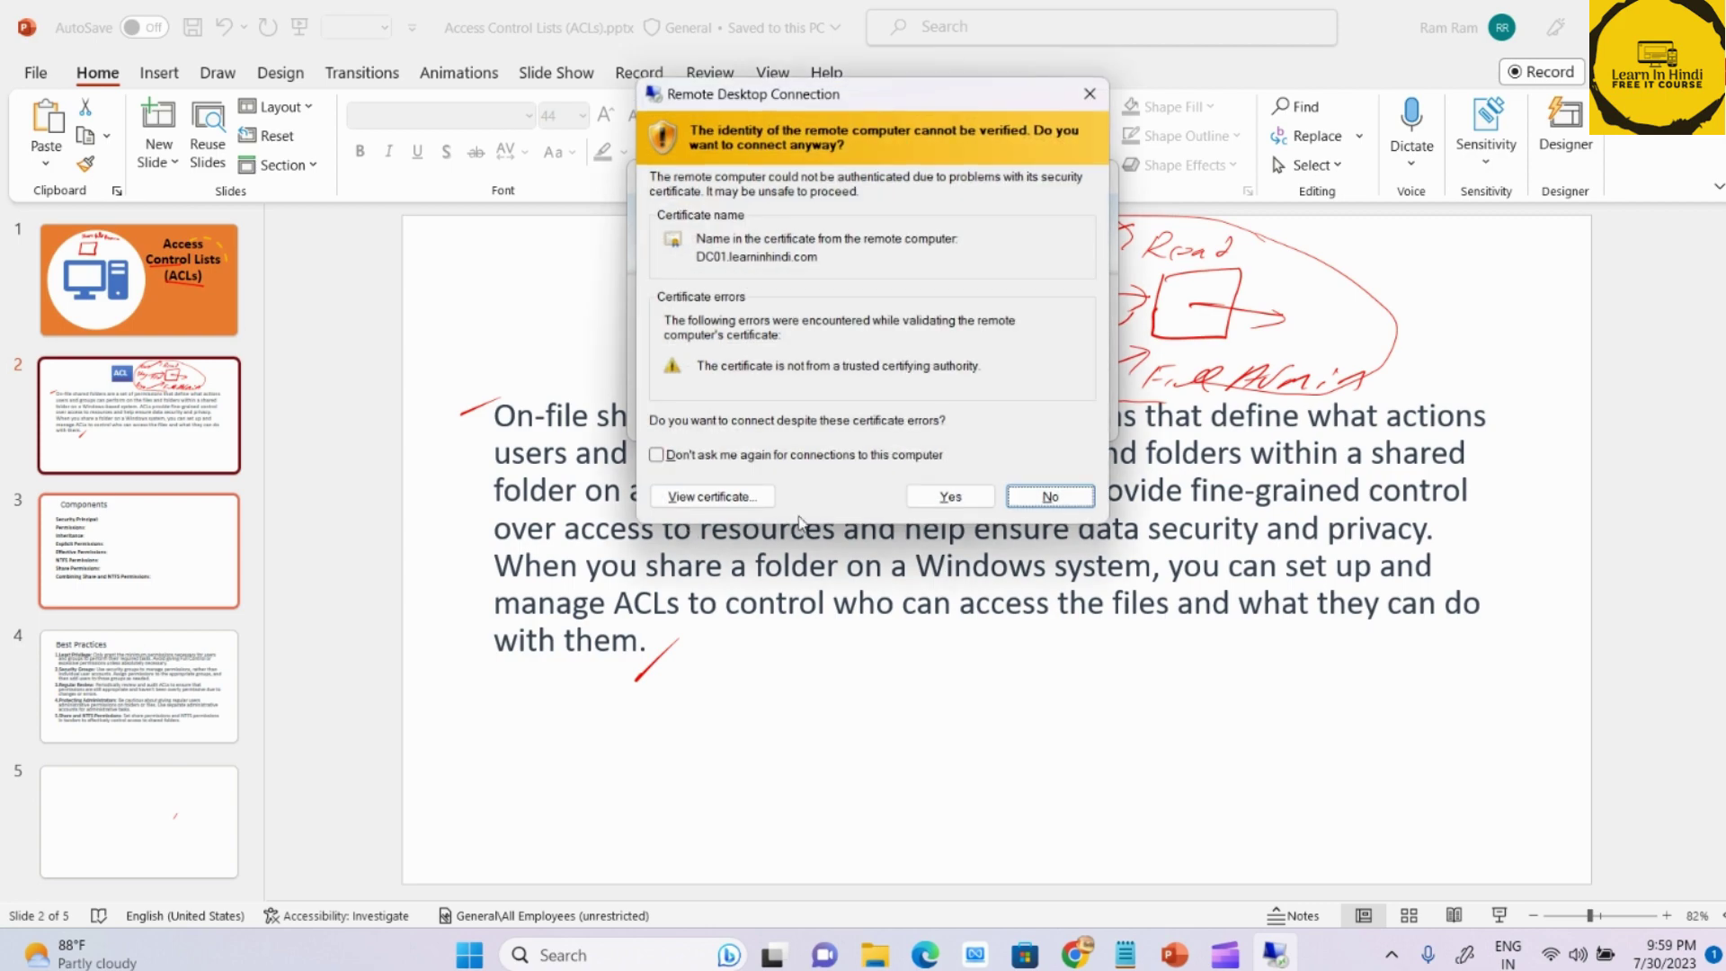
{"action": "left_click", "coordinate": [946, 499]}
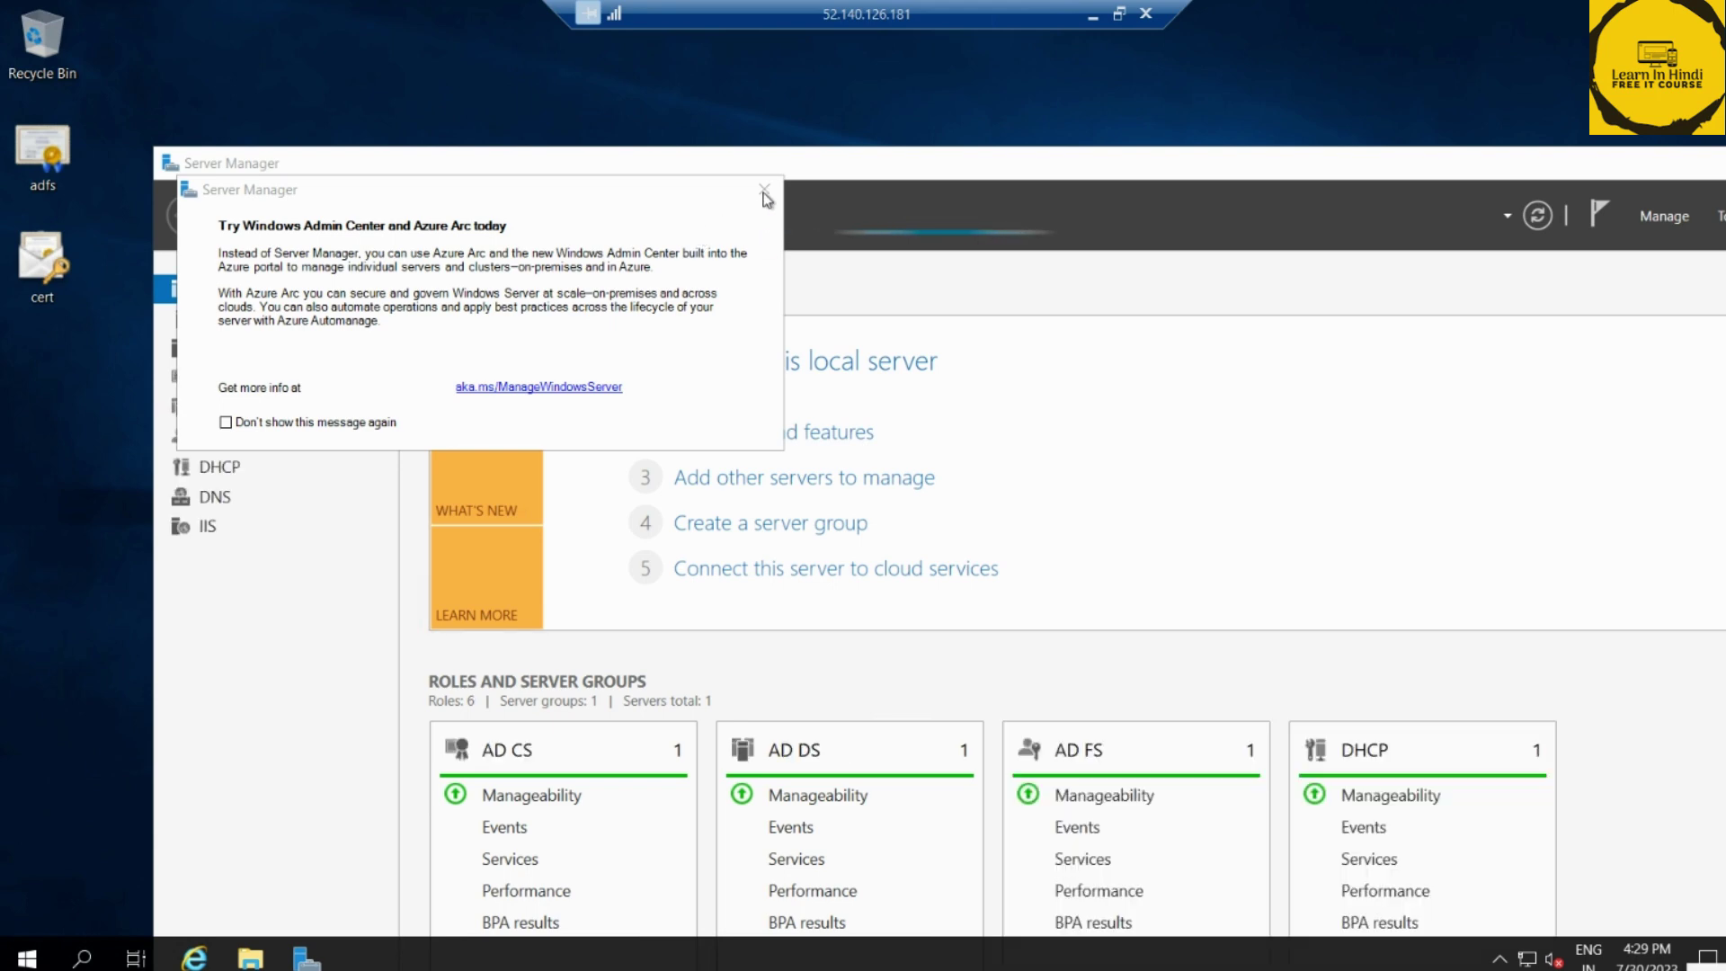
Step: Dismiss the Admin Center notice, close Server Manager, and open the \\Dc01\hr share in Explorer
{"action": "left_click", "coordinate": [764, 189]}
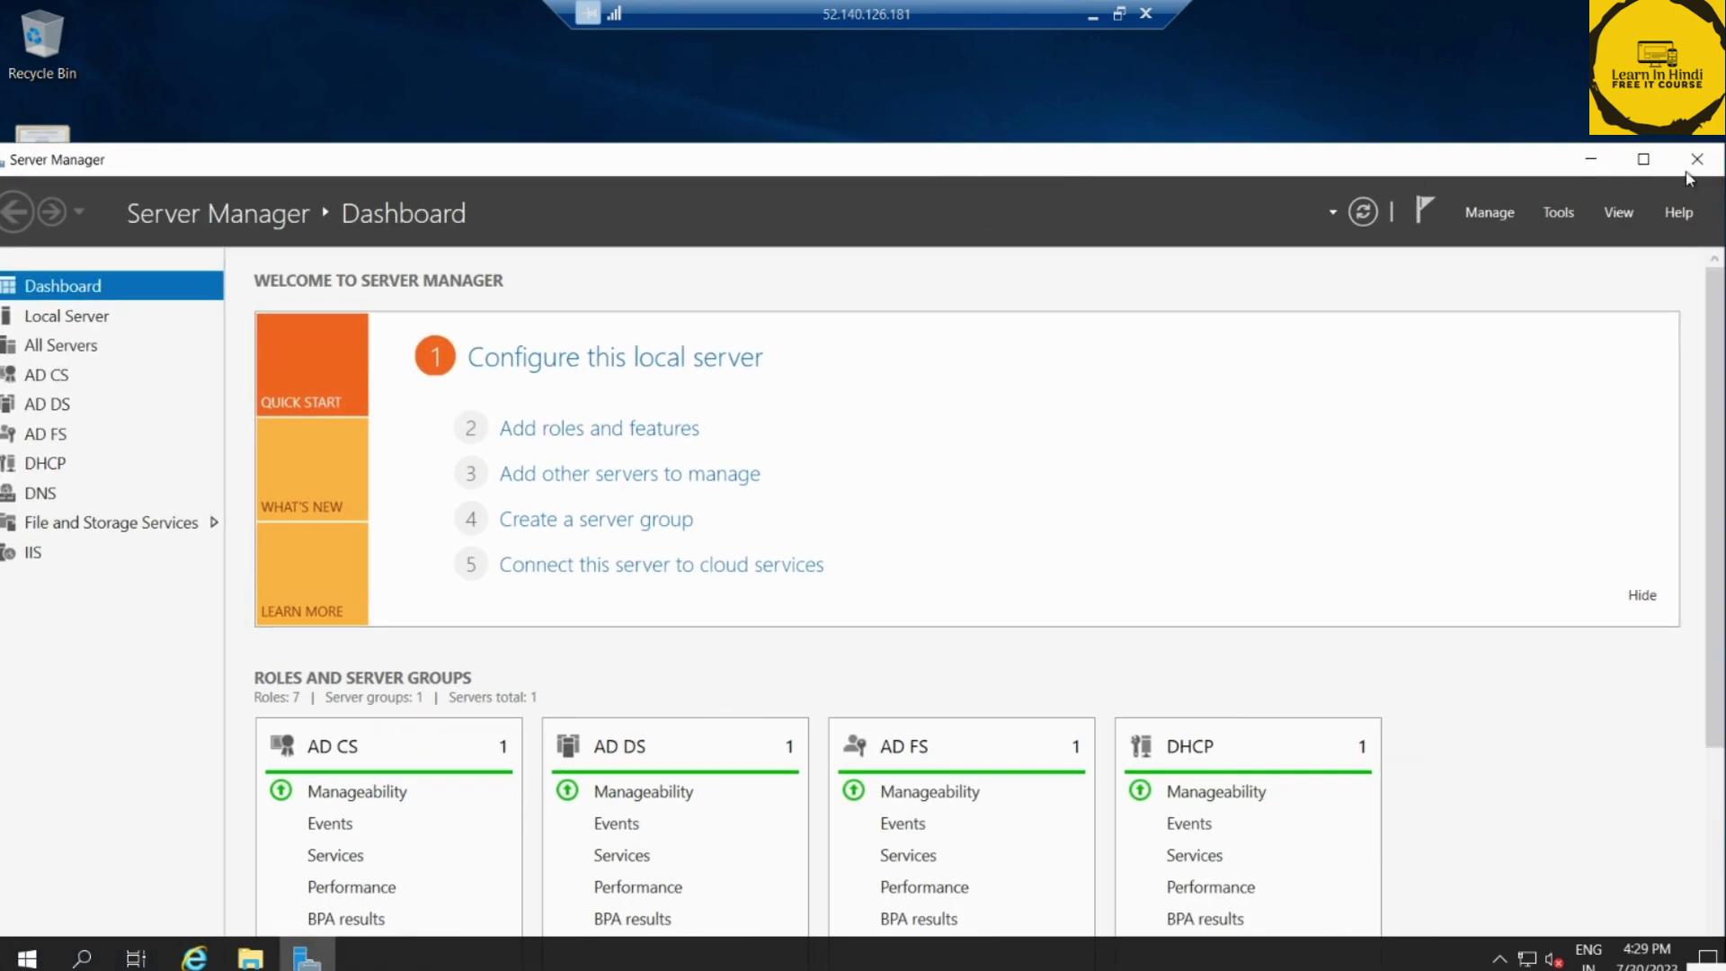
{"action": "left_click", "coordinate": [1703, 158]}
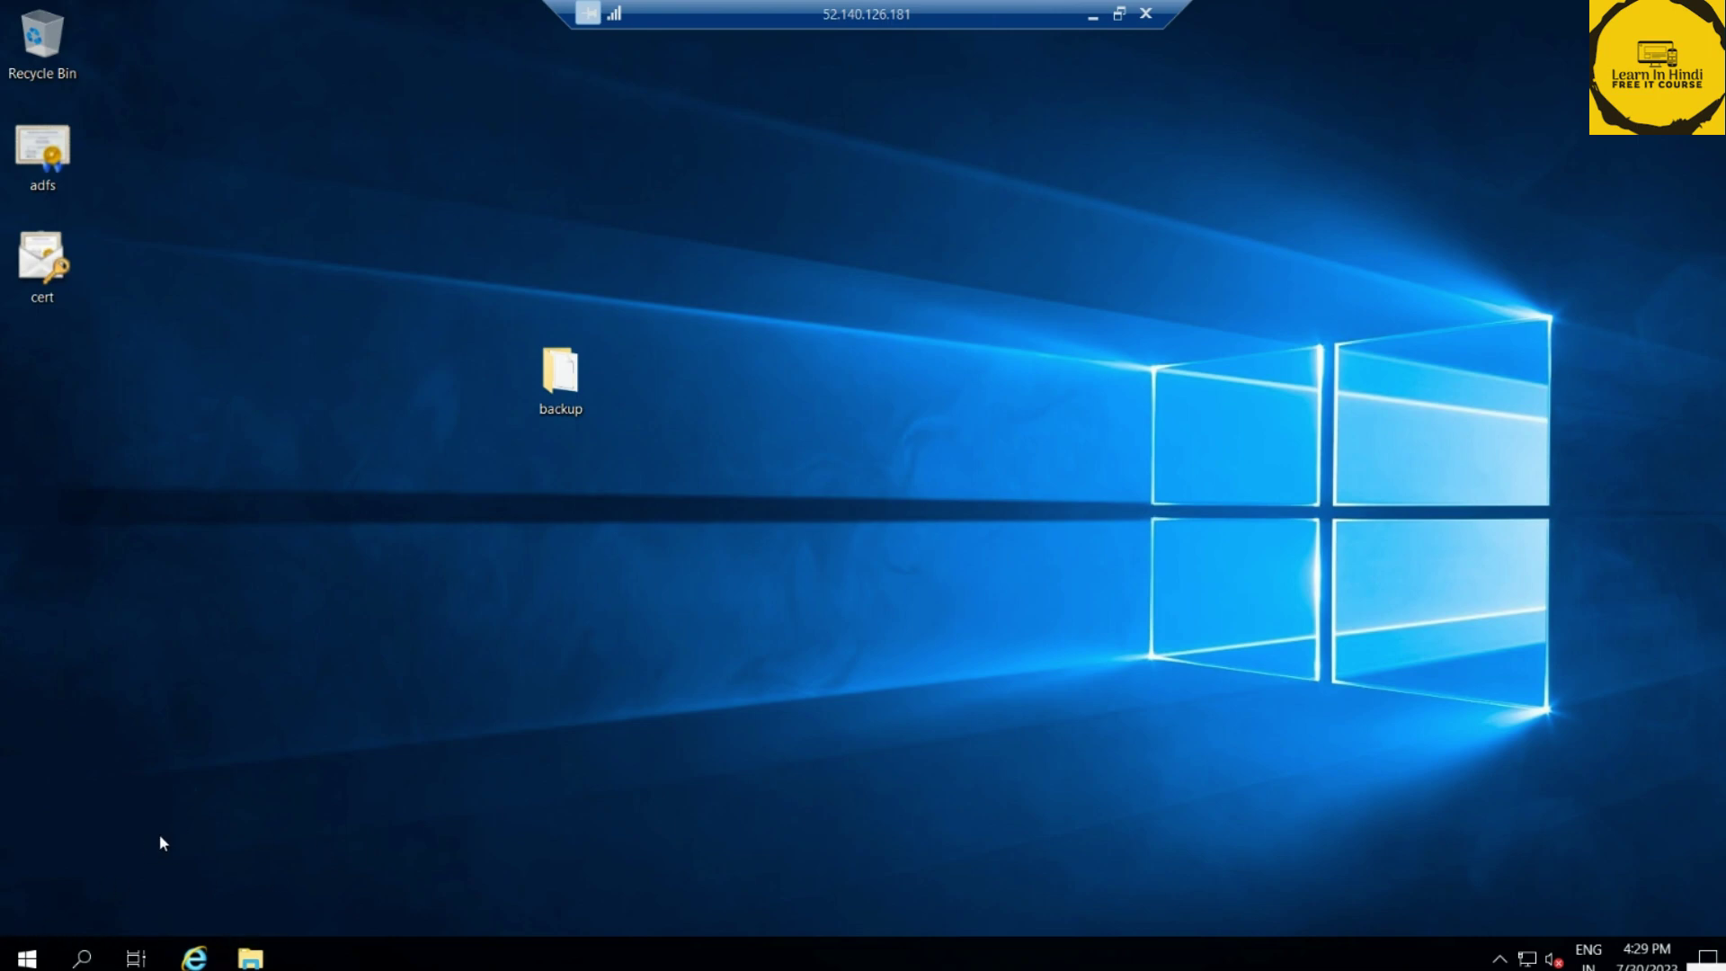
{"action": "left_click", "coordinate": [250, 957]}
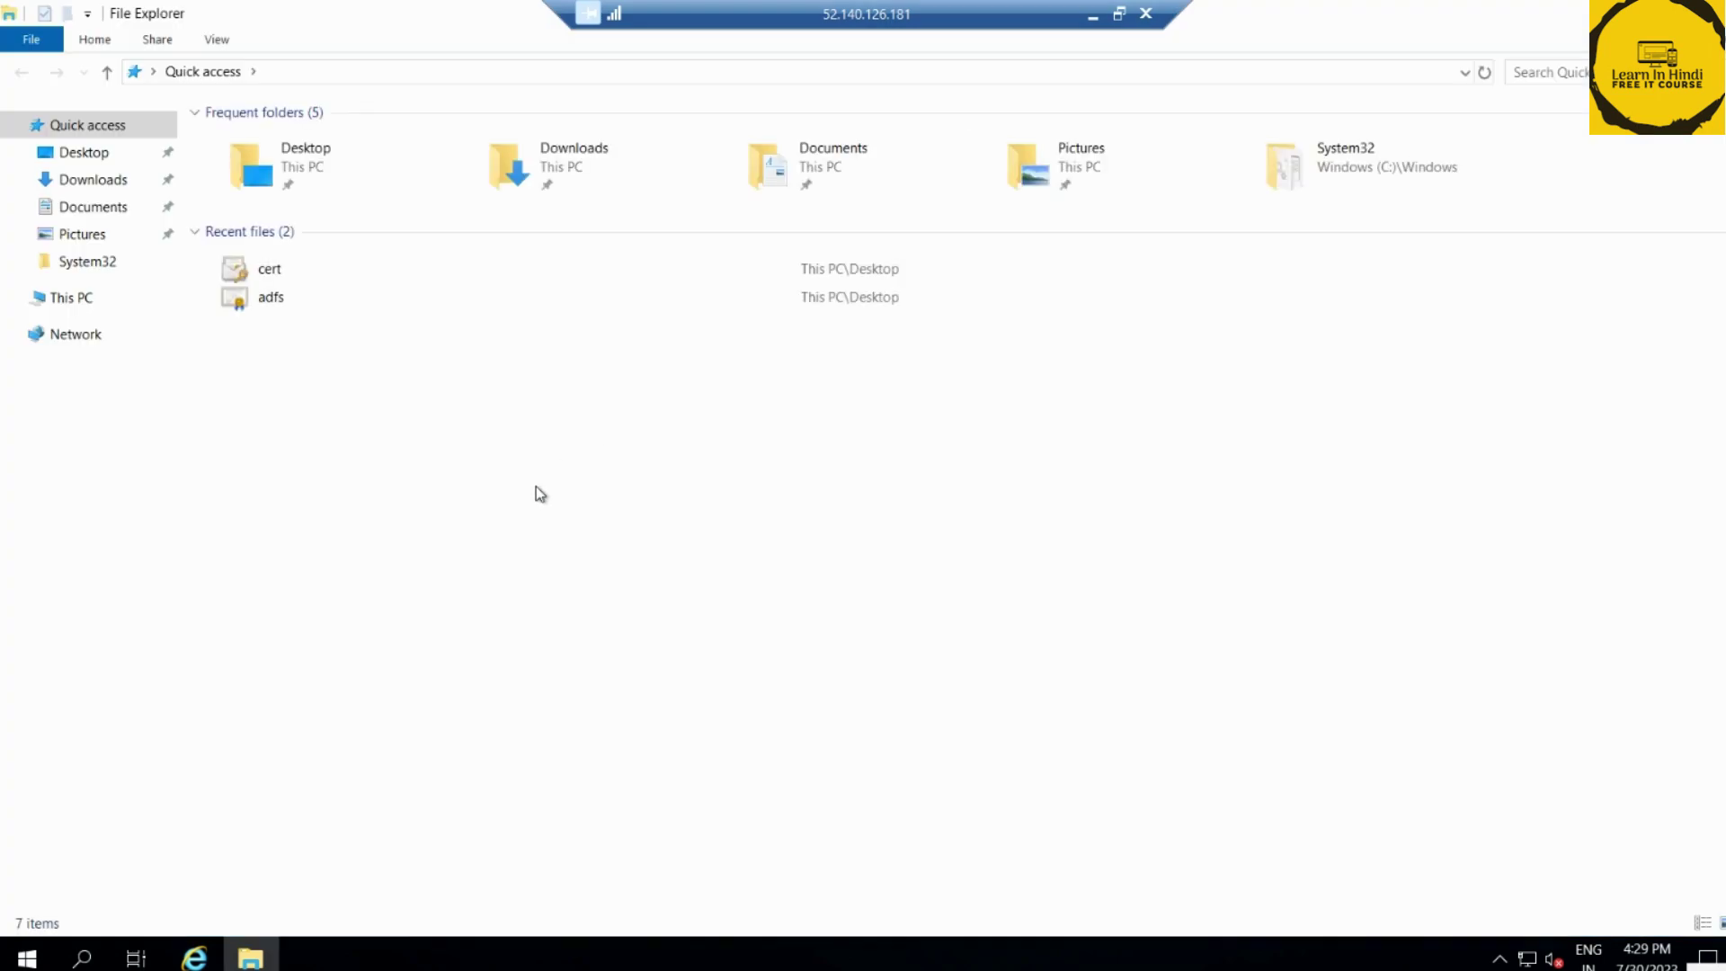
{"action": "key", "text": "super+r"}
{"action": "key", "text": "Return"}
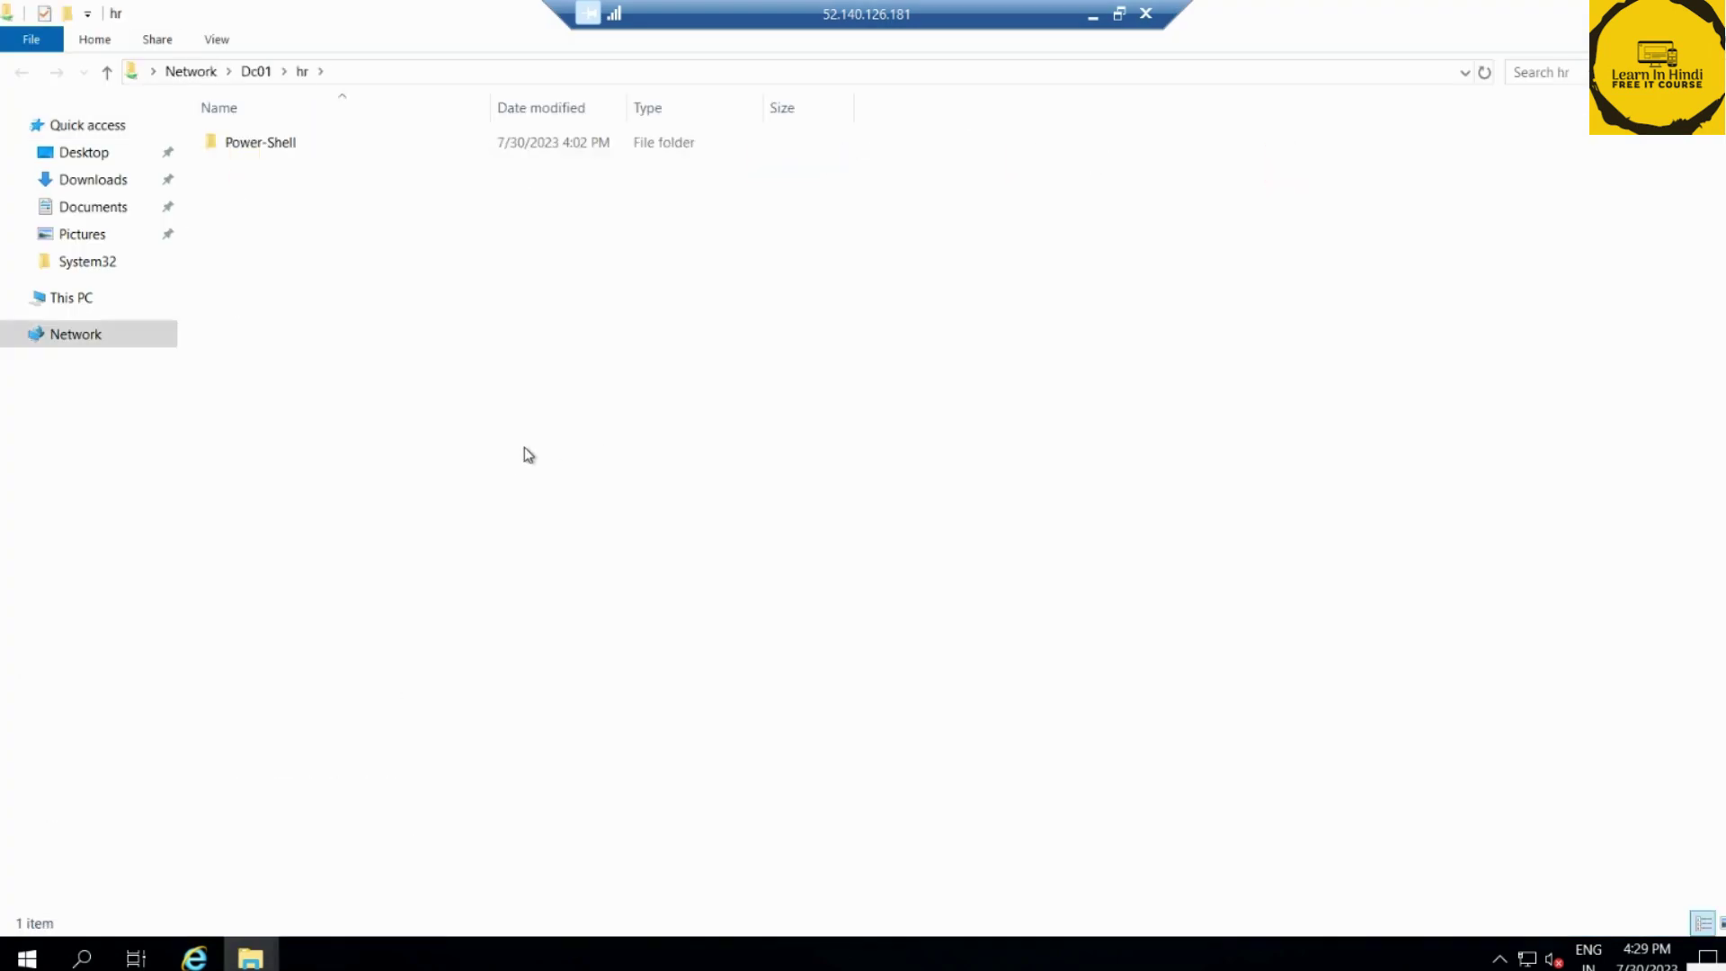
Step: Browse into the Power-Shell\IT folder on the hr share
{"action": "left_click", "coordinate": [323, 151]}
{"action": "double_click", "coordinate": [328, 158]}
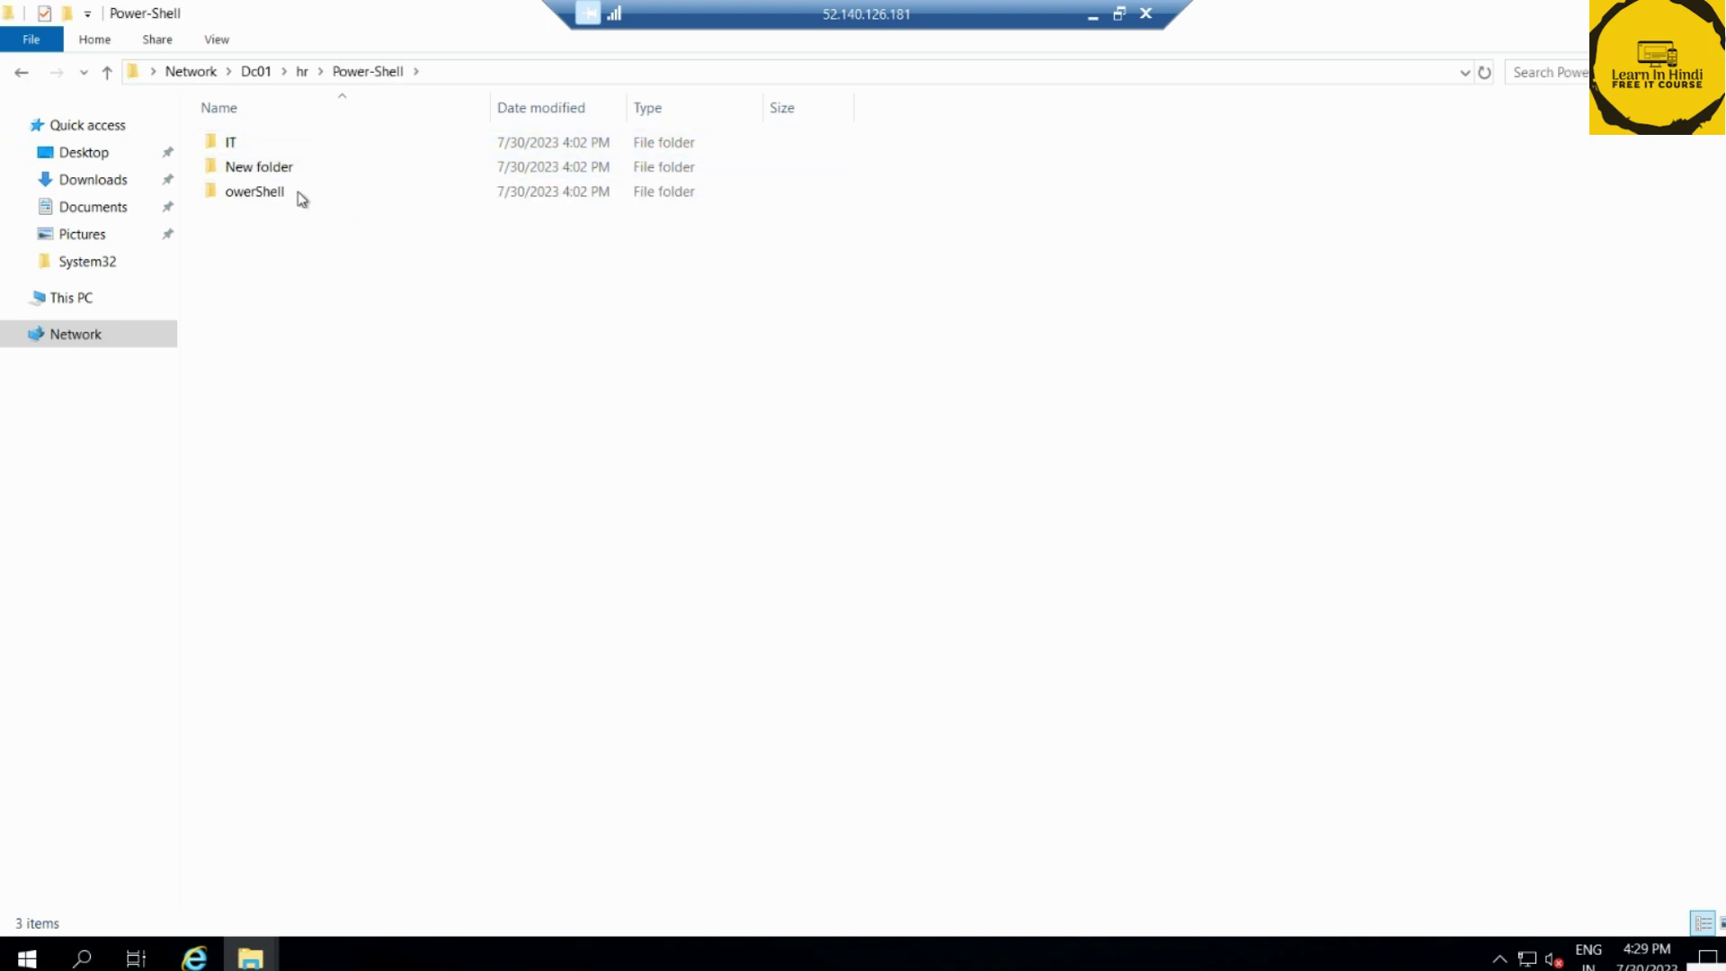
{"action": "double_click", "coordinate": [300, 153]}
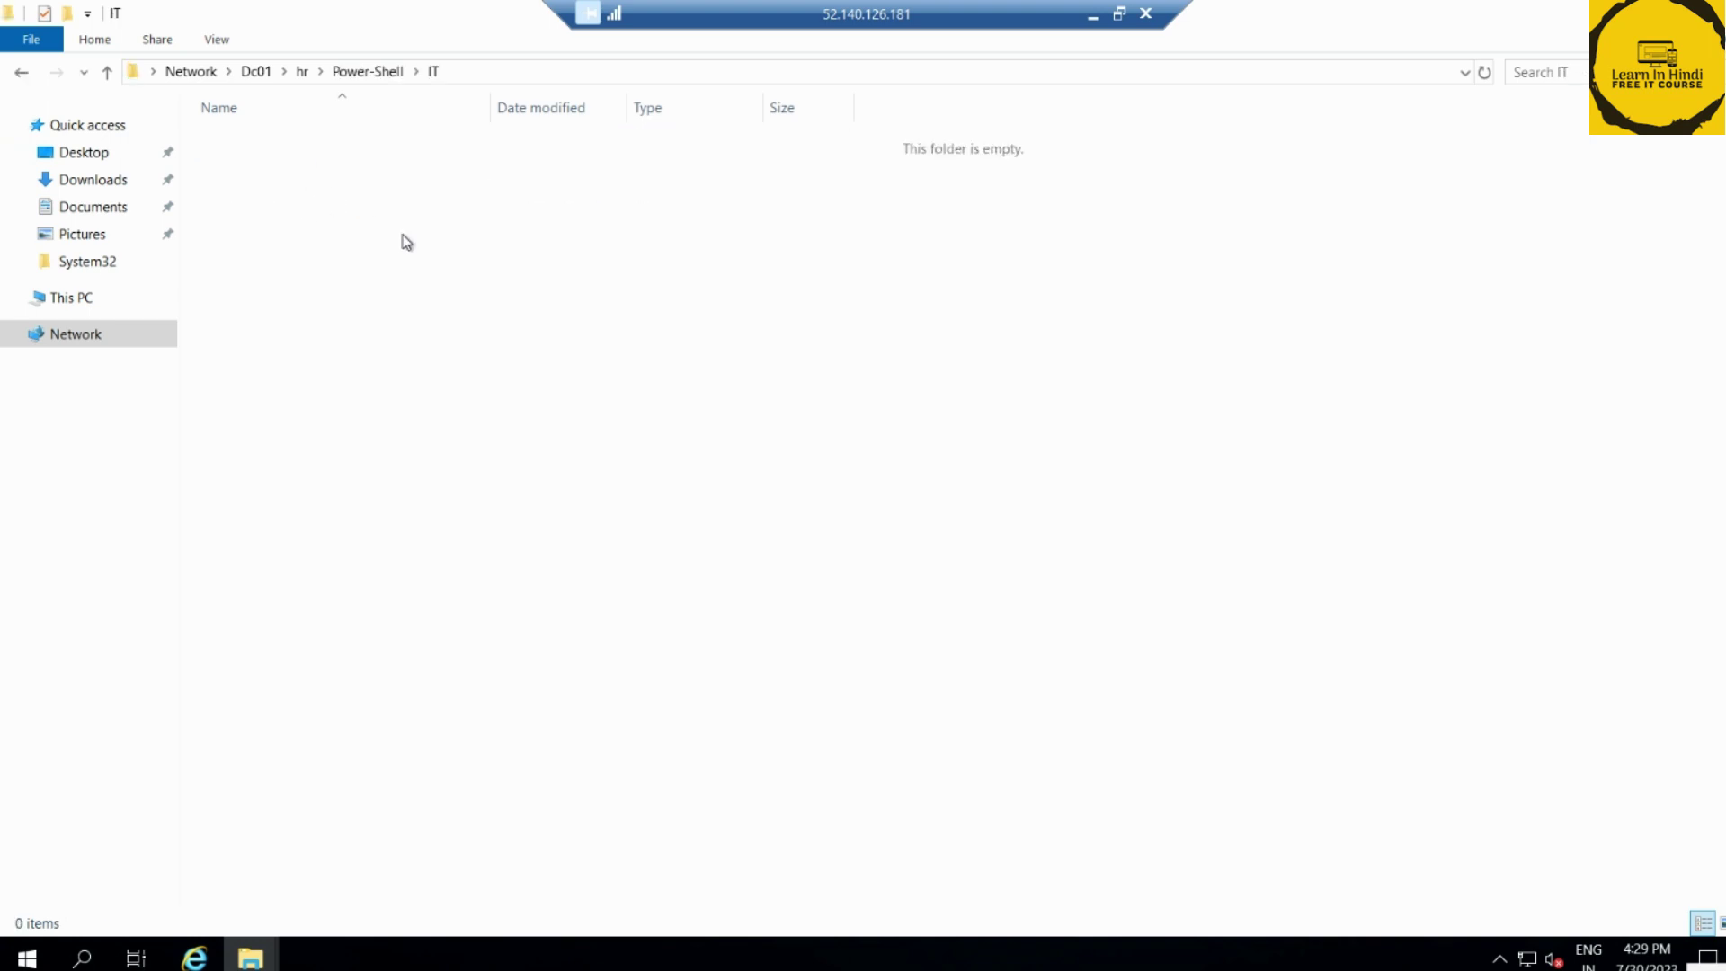
{"action": "left_click", "coordinate": [20, 72]}
{"action": "double_click", "coordinate": [295, 147]}
Step: Try creating a new folder in IT, dismiss Access Denied, and go to This PC
{"action": "right_click", "coordinate": [412, 272]}
{"action": "mouse_move", "coordinate": [304, 524]}
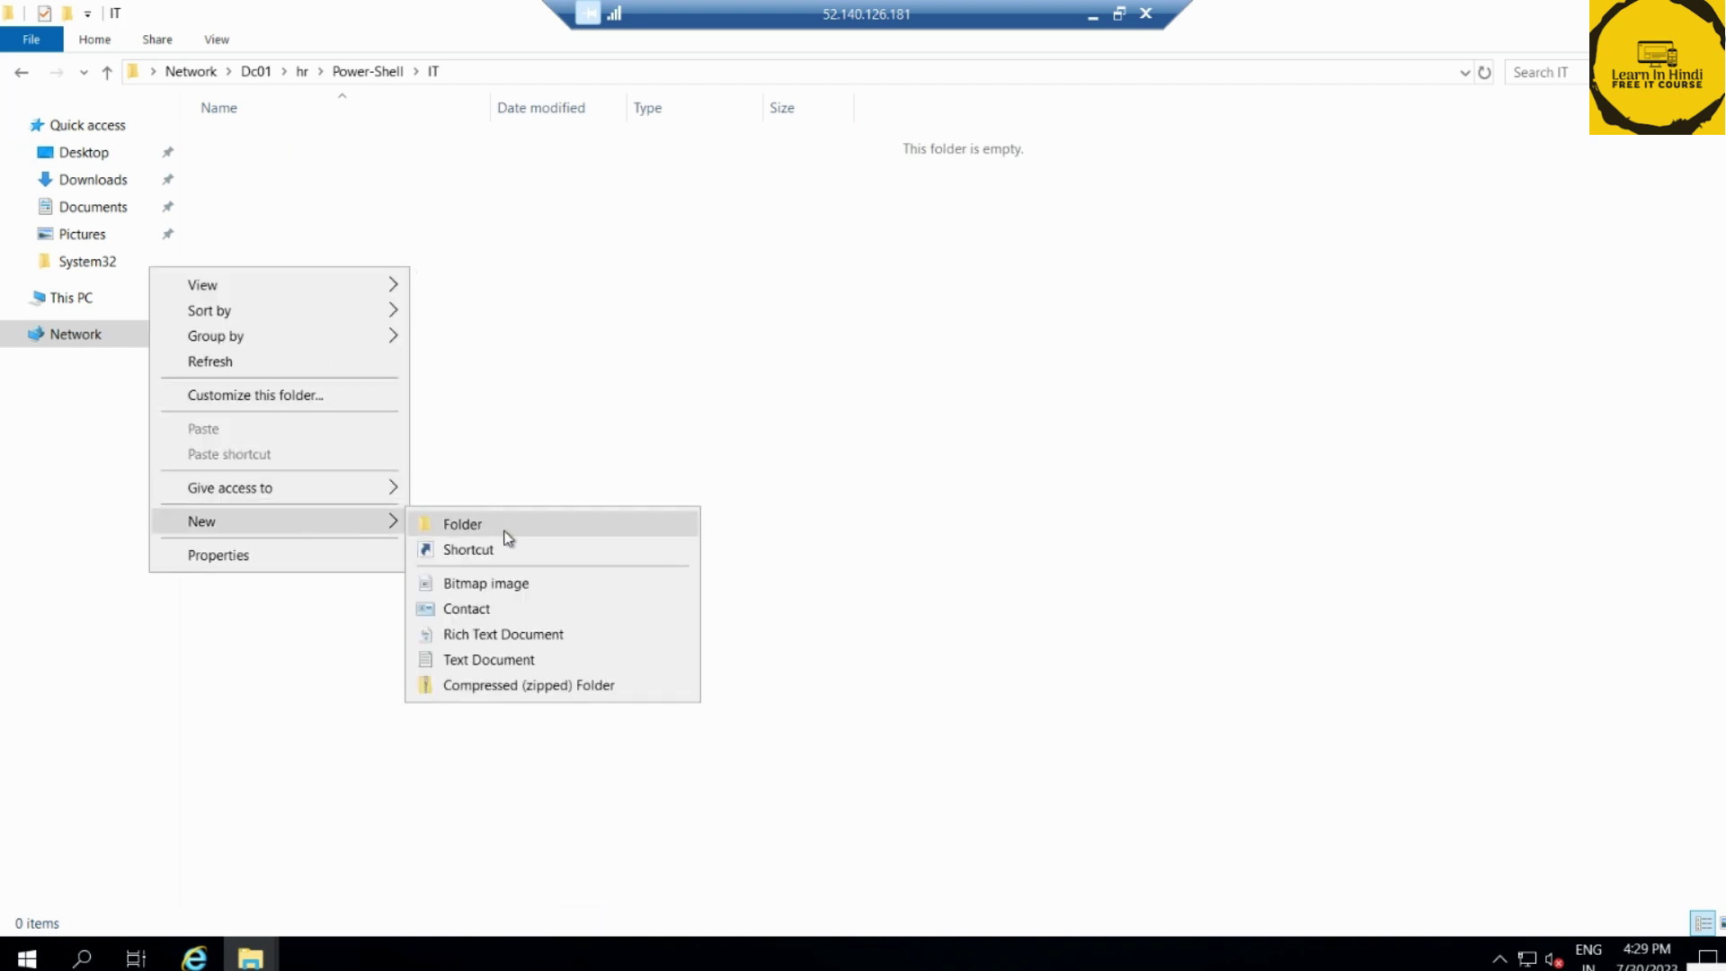
{"action": "left_click", "coordinate": [533, 525]}
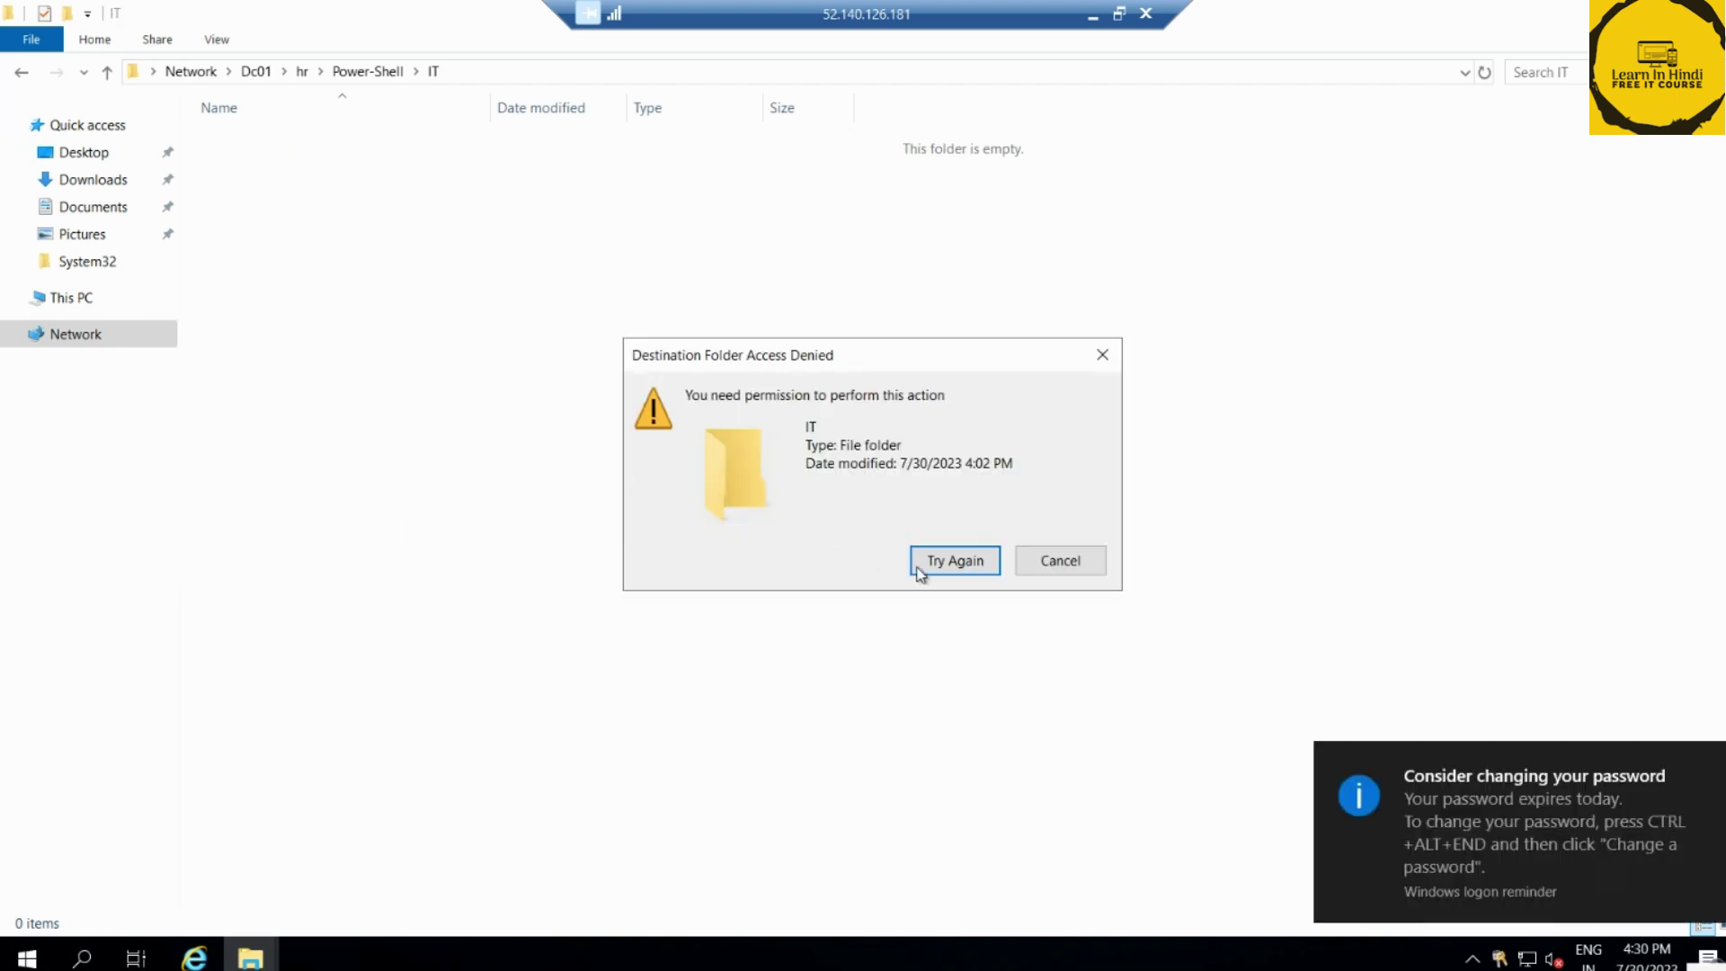
{"action": "left_click", "coordinate": [1091, 568]}
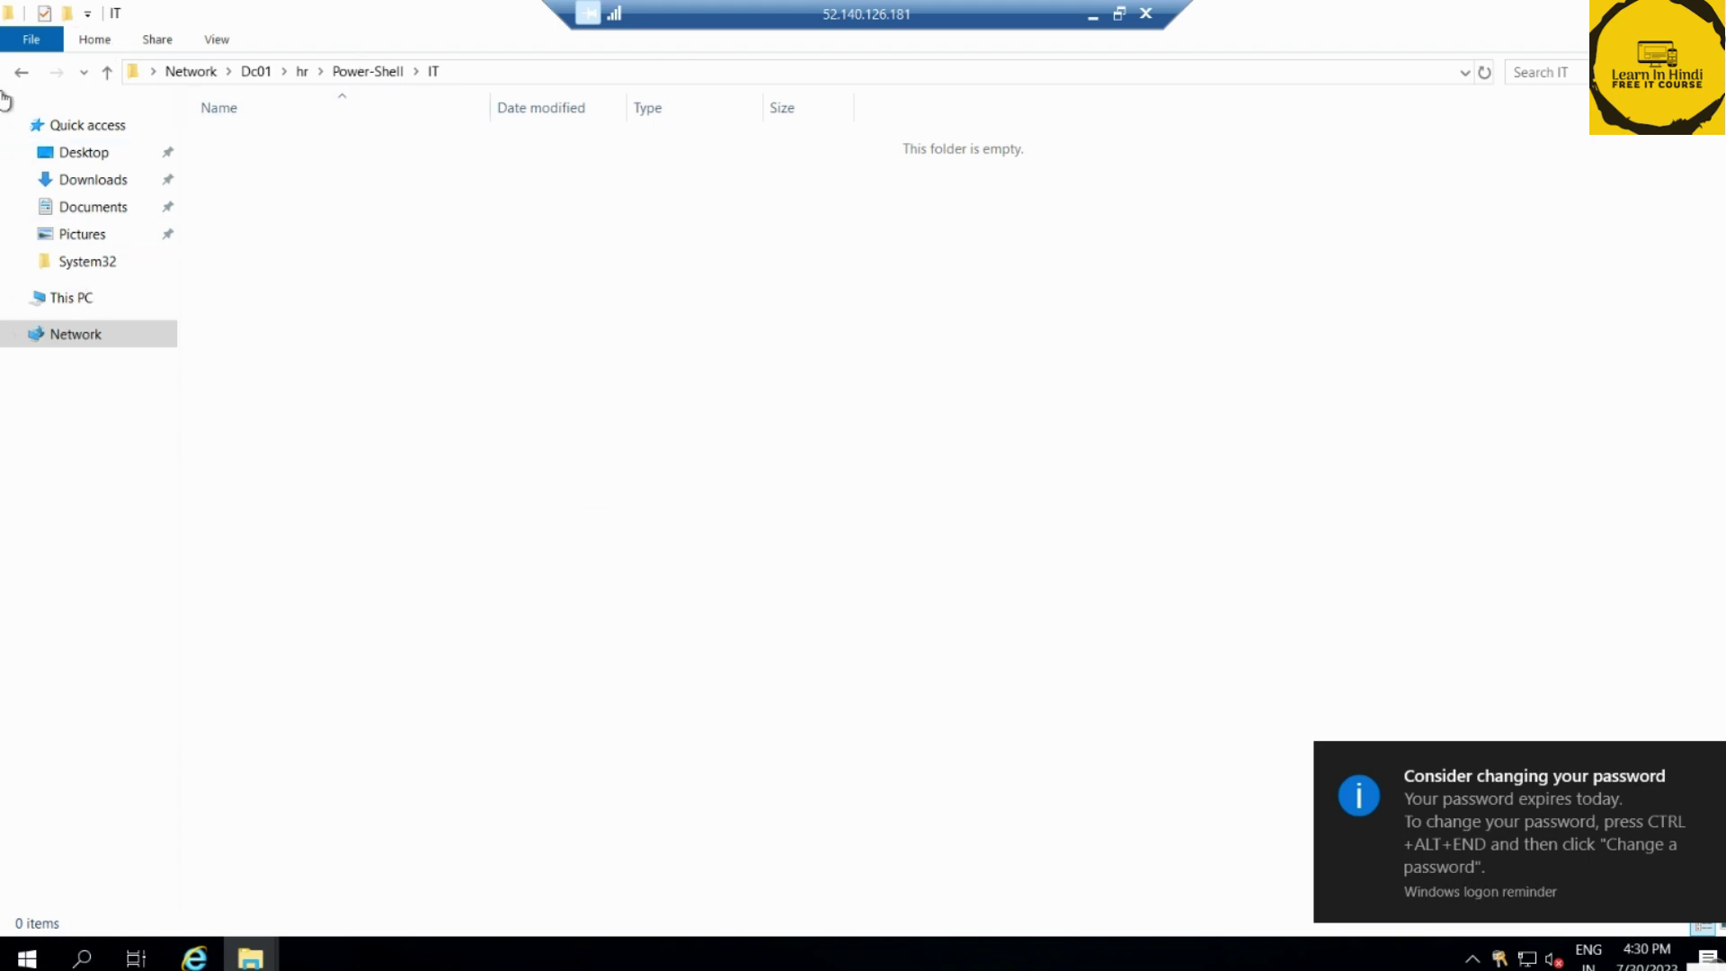
{"action": "left_click", "coordinate": [85, 300]}
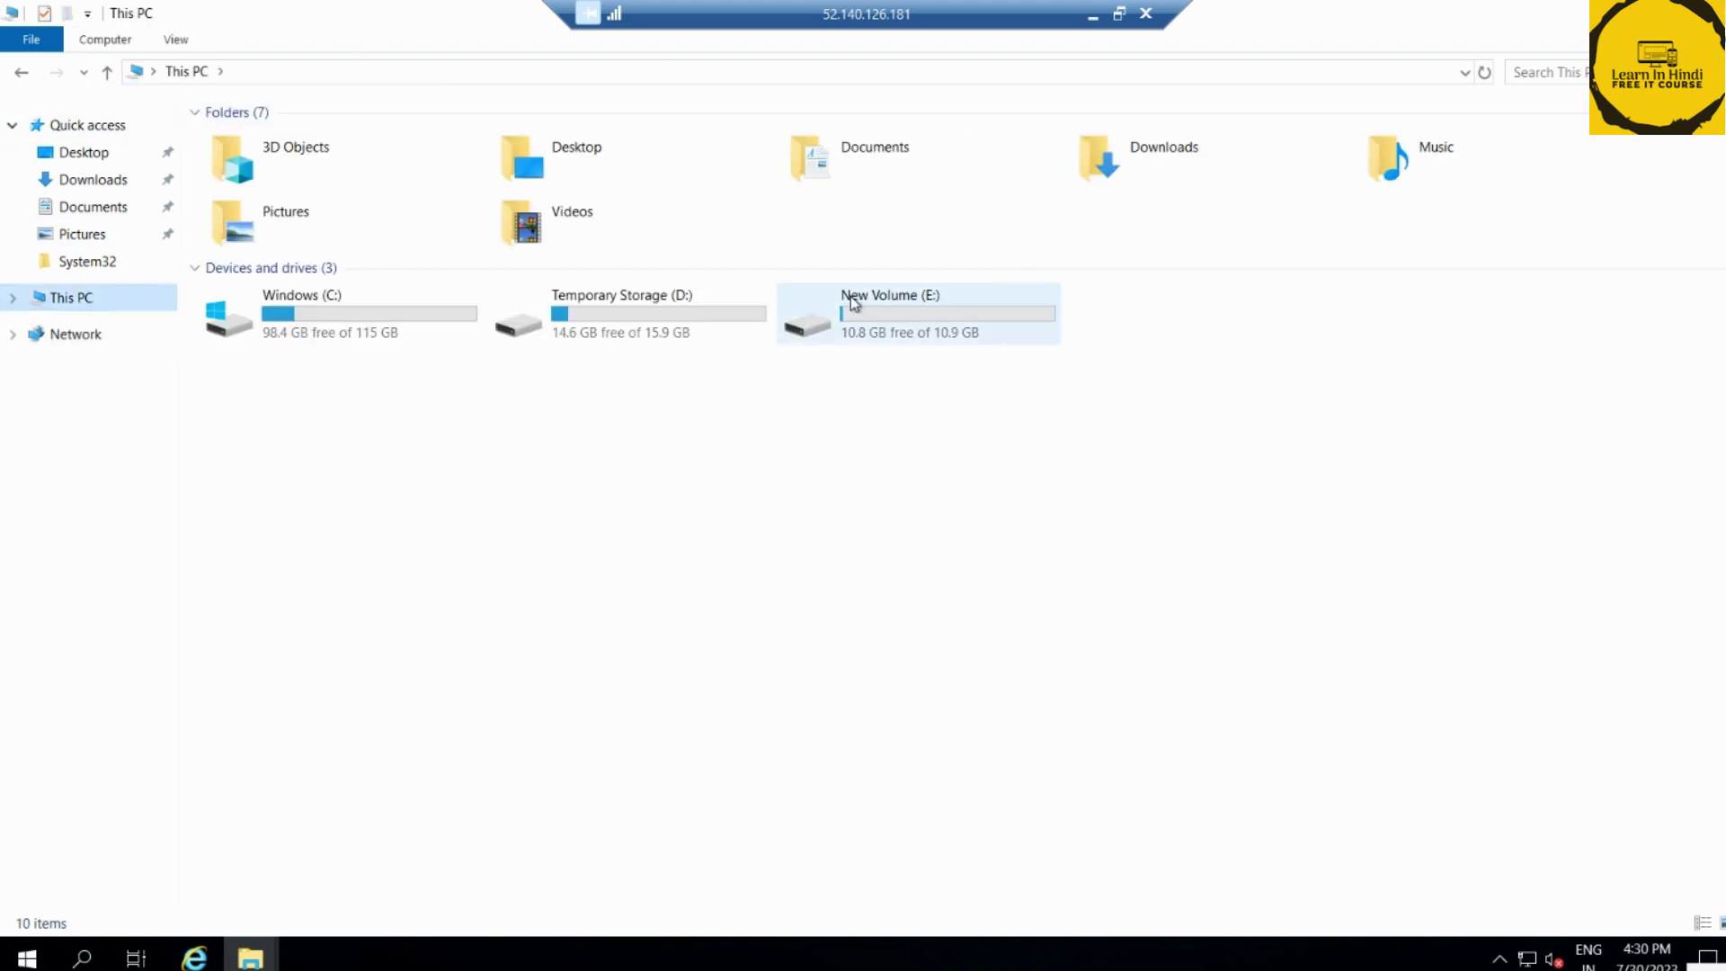
Step: Browse E:\HR\Power-Shell\New folder, open the Get-PortState script, then close it
{"action": "double_click", "coordinate": [993, 314]}
{"action": "double_click", "coordinate": [358, 151]}
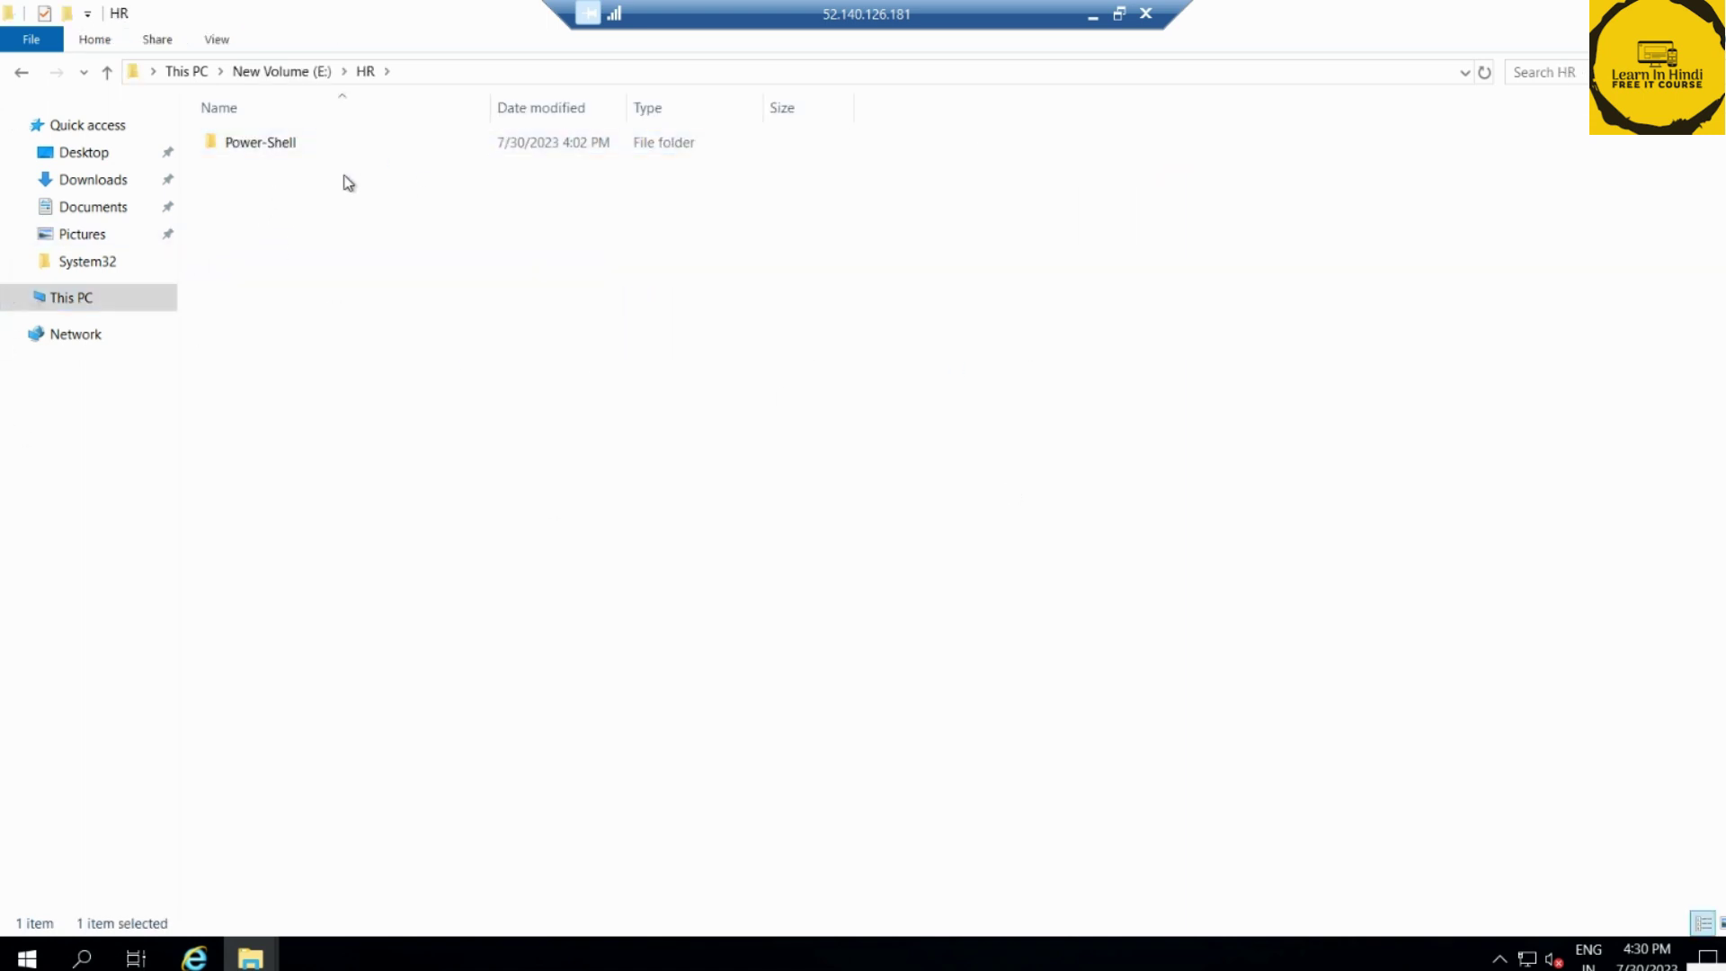
{"action": "double_click", "coordinate": [325, 145]}
{"action": "double_click", "coordinate": [309, 173]}
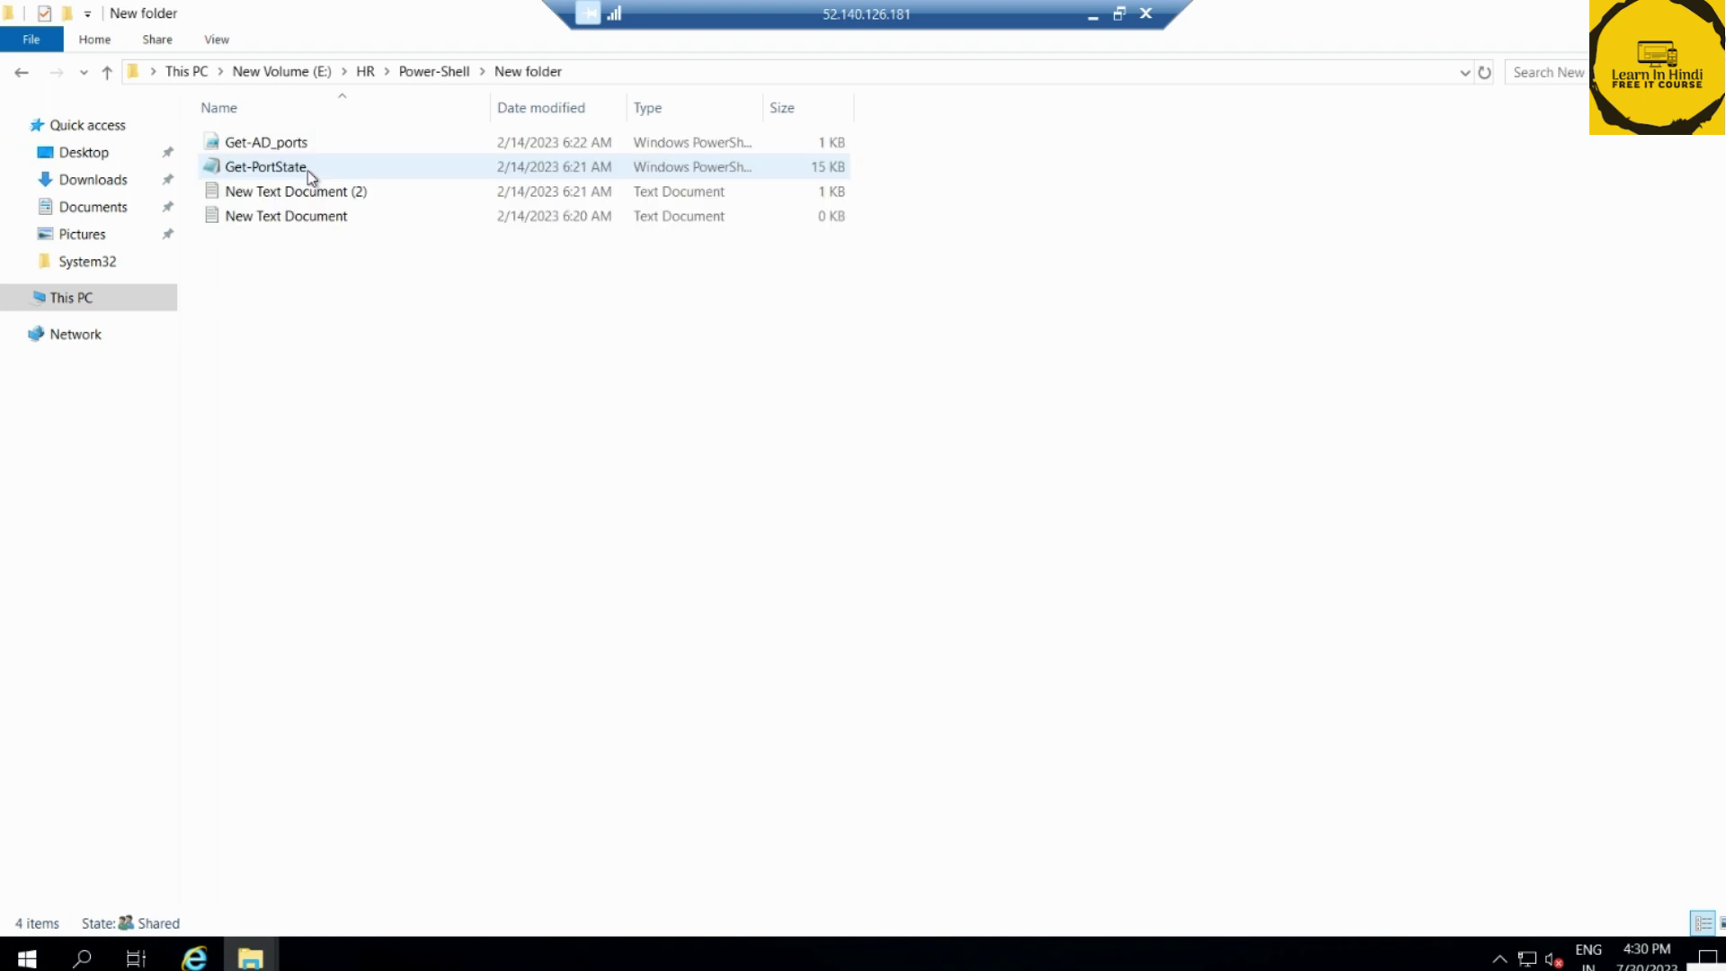
{"action": "double_click", "coordinate": [310, 171]}
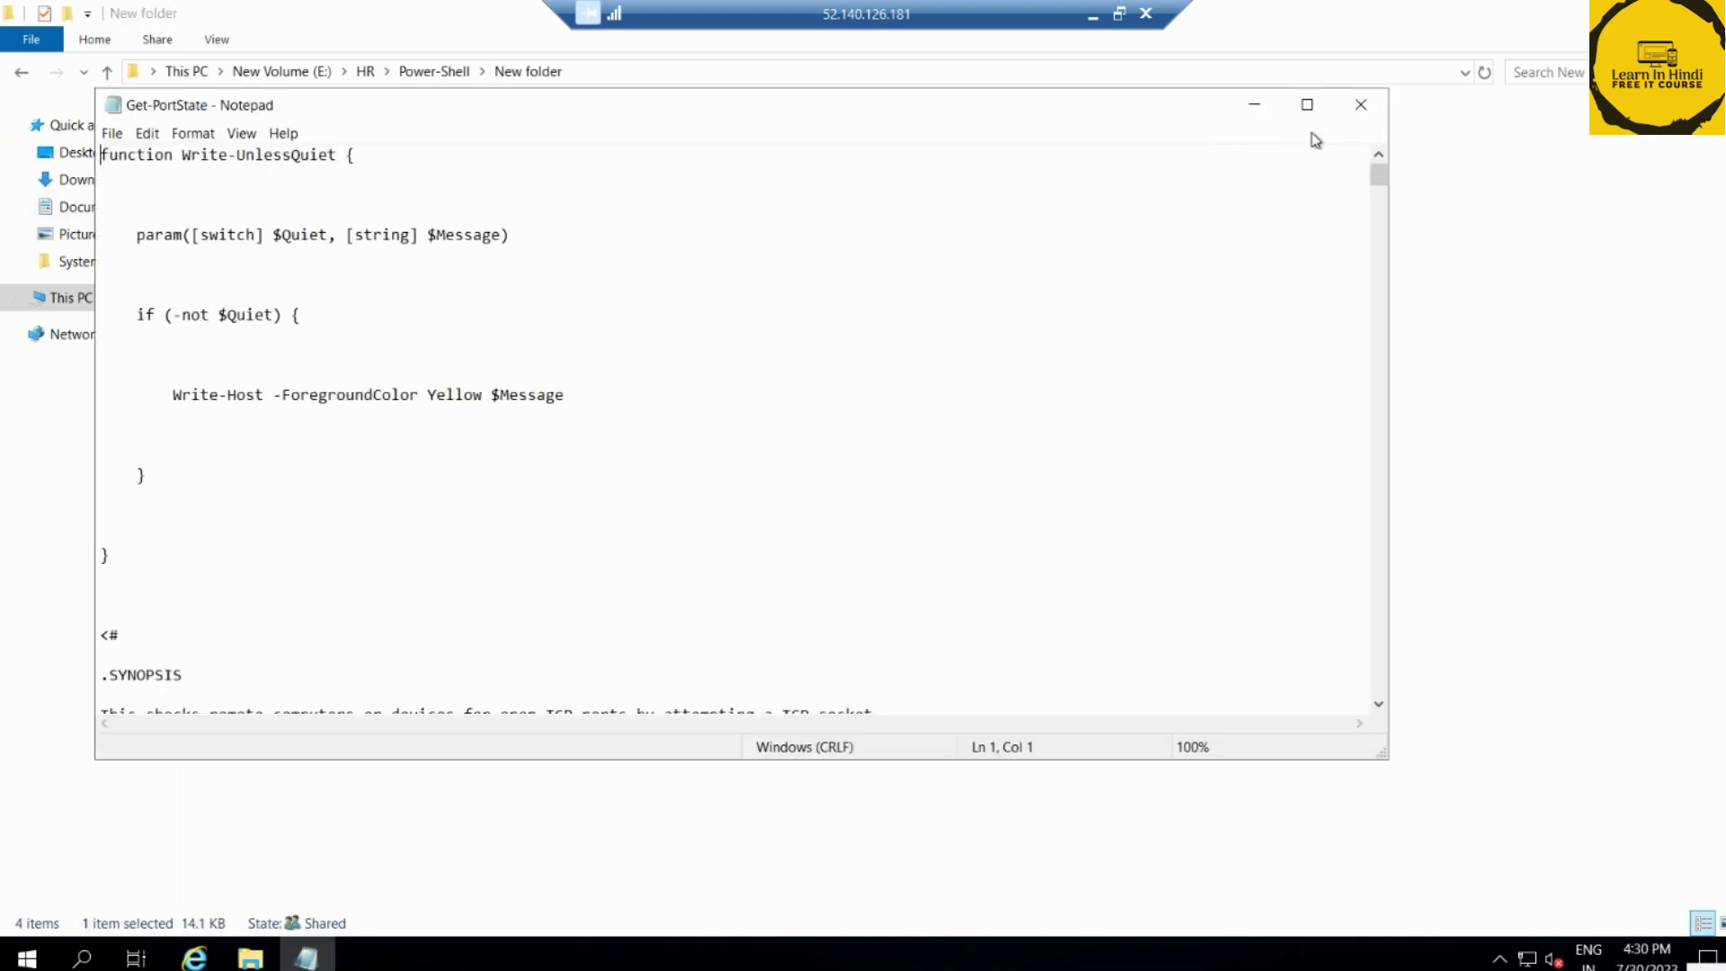
{"action": "left_click", "coordinate": [1359, 105]}
Step: Return to the New Volume (E:) root and bring up the HR folder's context menu
{"action": "left_click", "coordinate": [22, 72]}
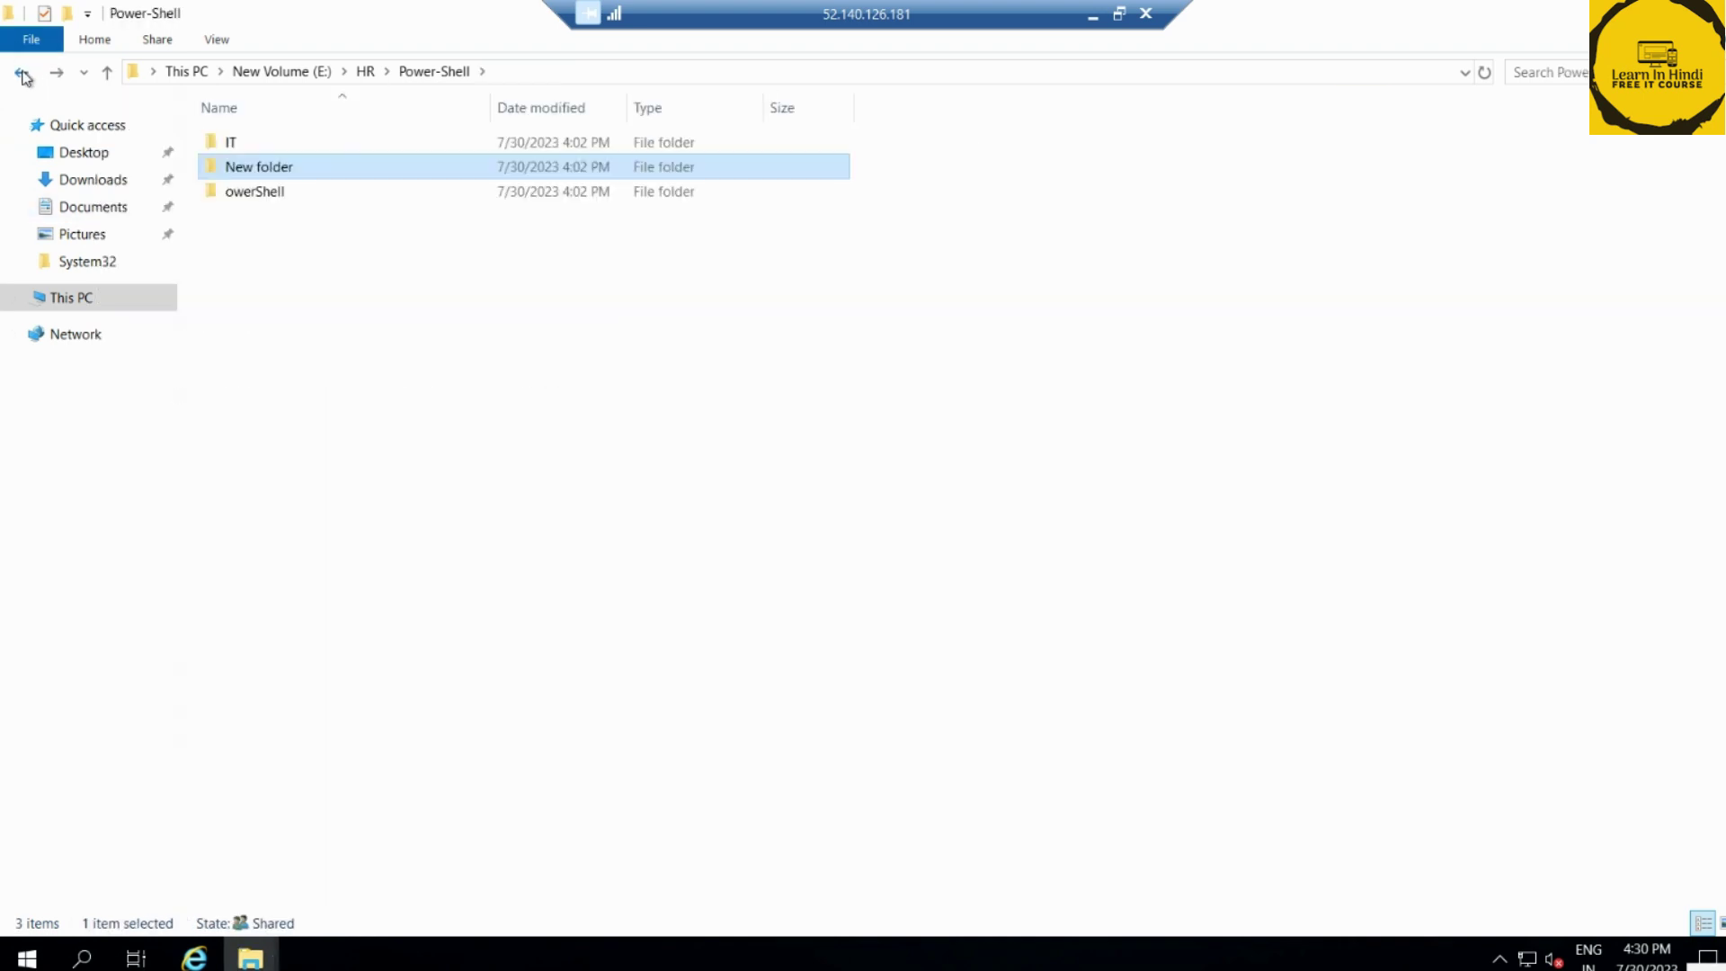
{"action": "left_click", "coordinate": [21, 72]}
{"action": "left_click", "coordinate": [21, 72]}
{"action": "right_click", "coordinate": [371, 160]}
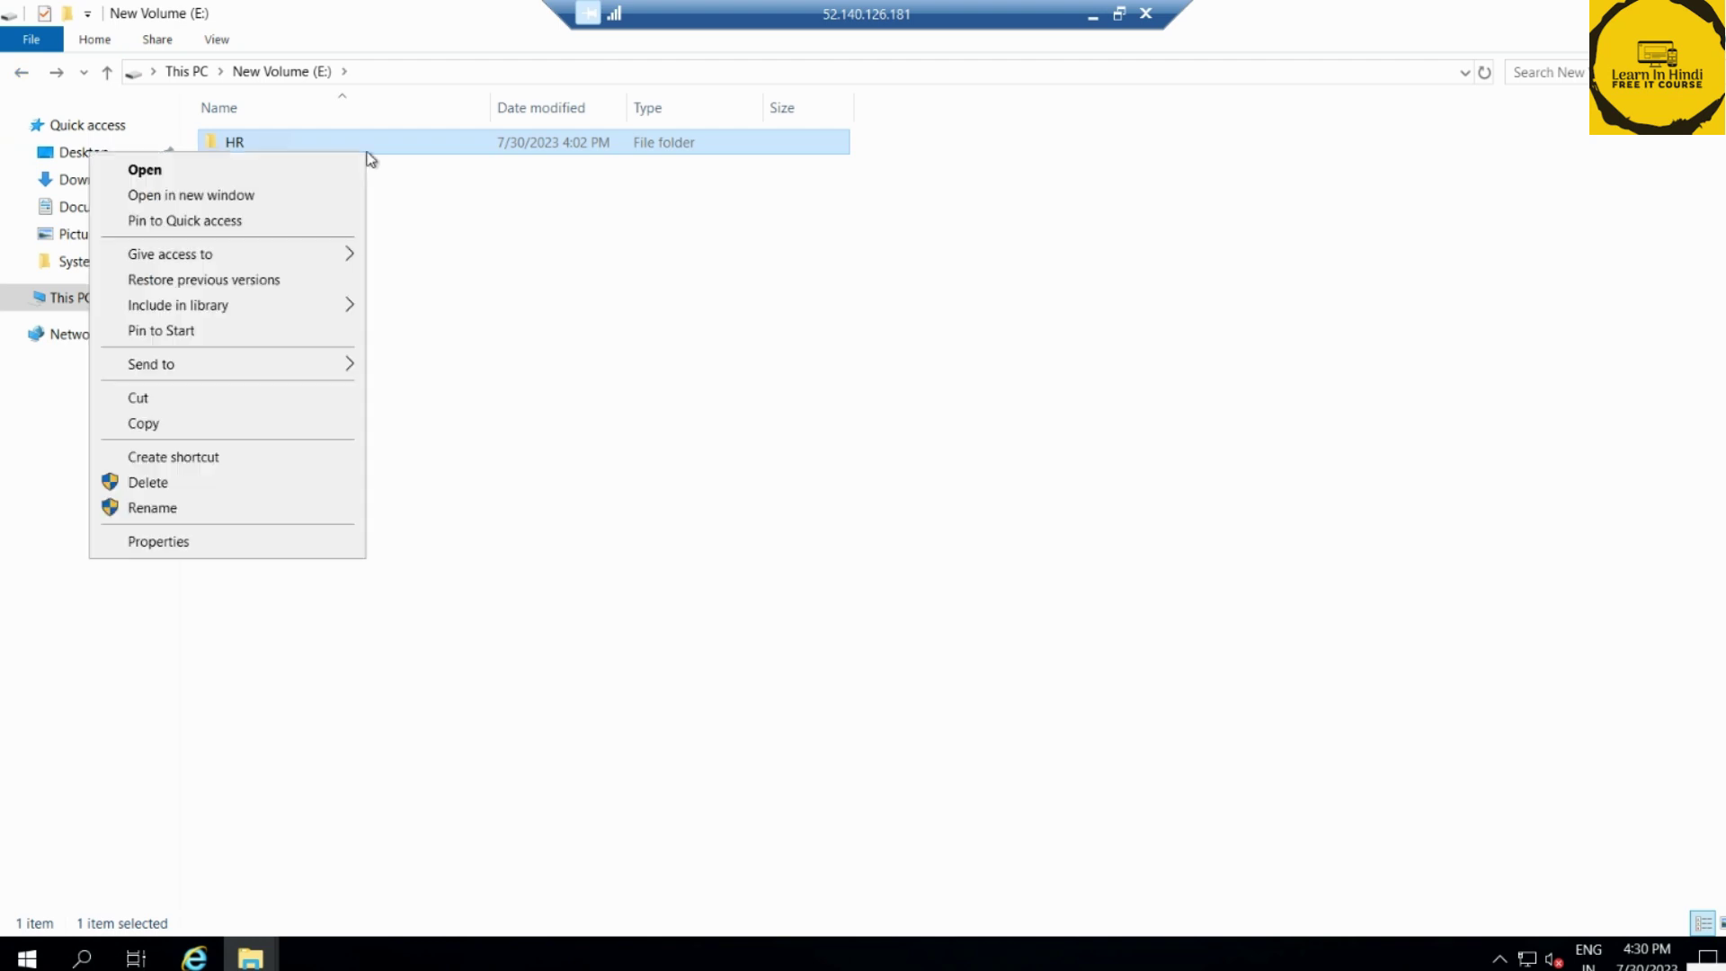
Step: Review HR's Administrators and Users entries in Advanced Security, then open the Edit permissions list
{"action": "left_click", "coordinate": [270, 557]}
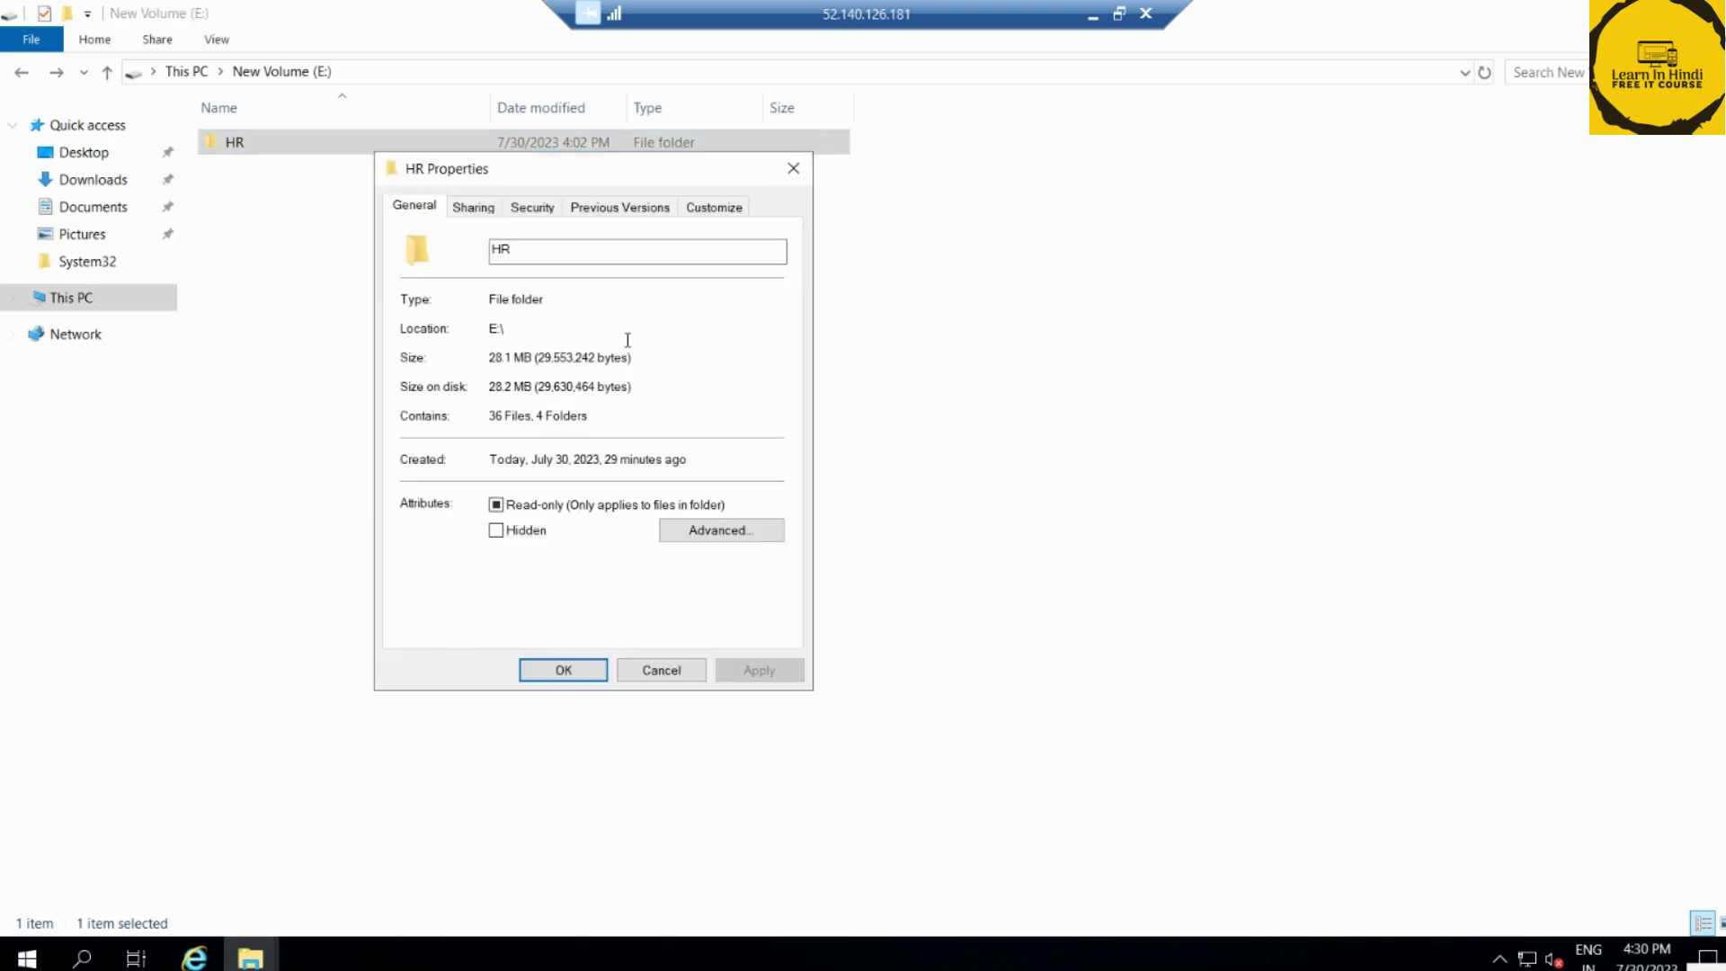
{"action": "left_click", "coordinate": [536, 207]}
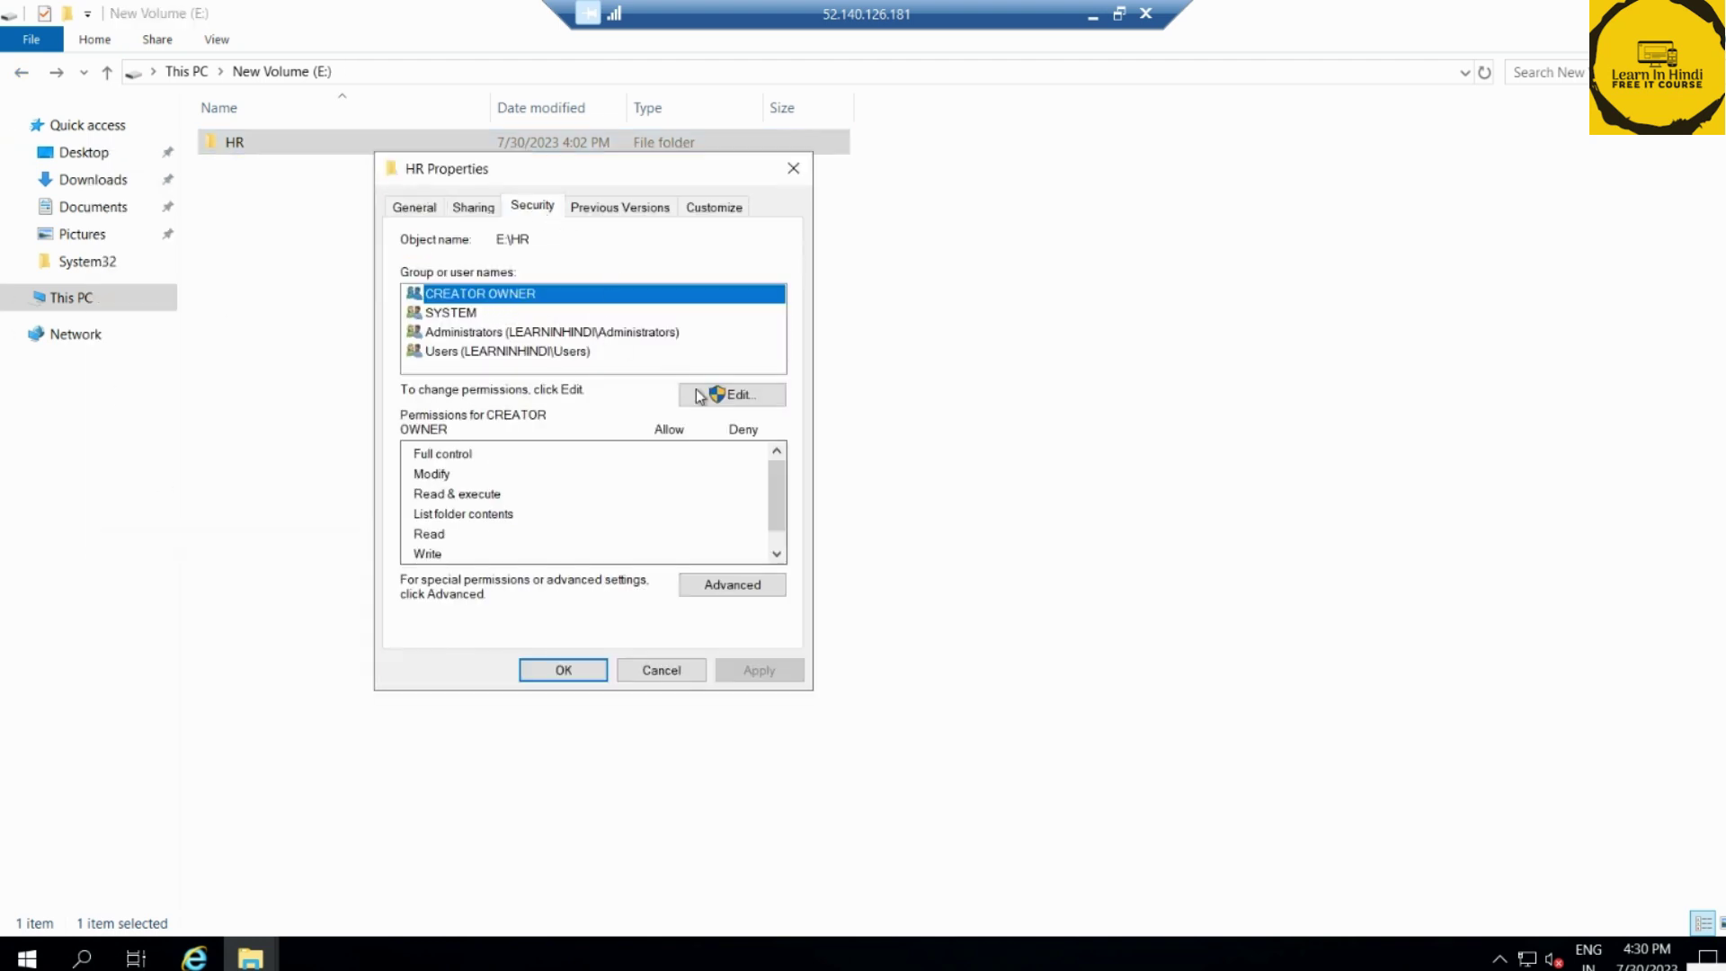
{"action": "left_click", "coordinate": [733, 584]}
{"action": "left_click", "coordinate": [653, 453]}
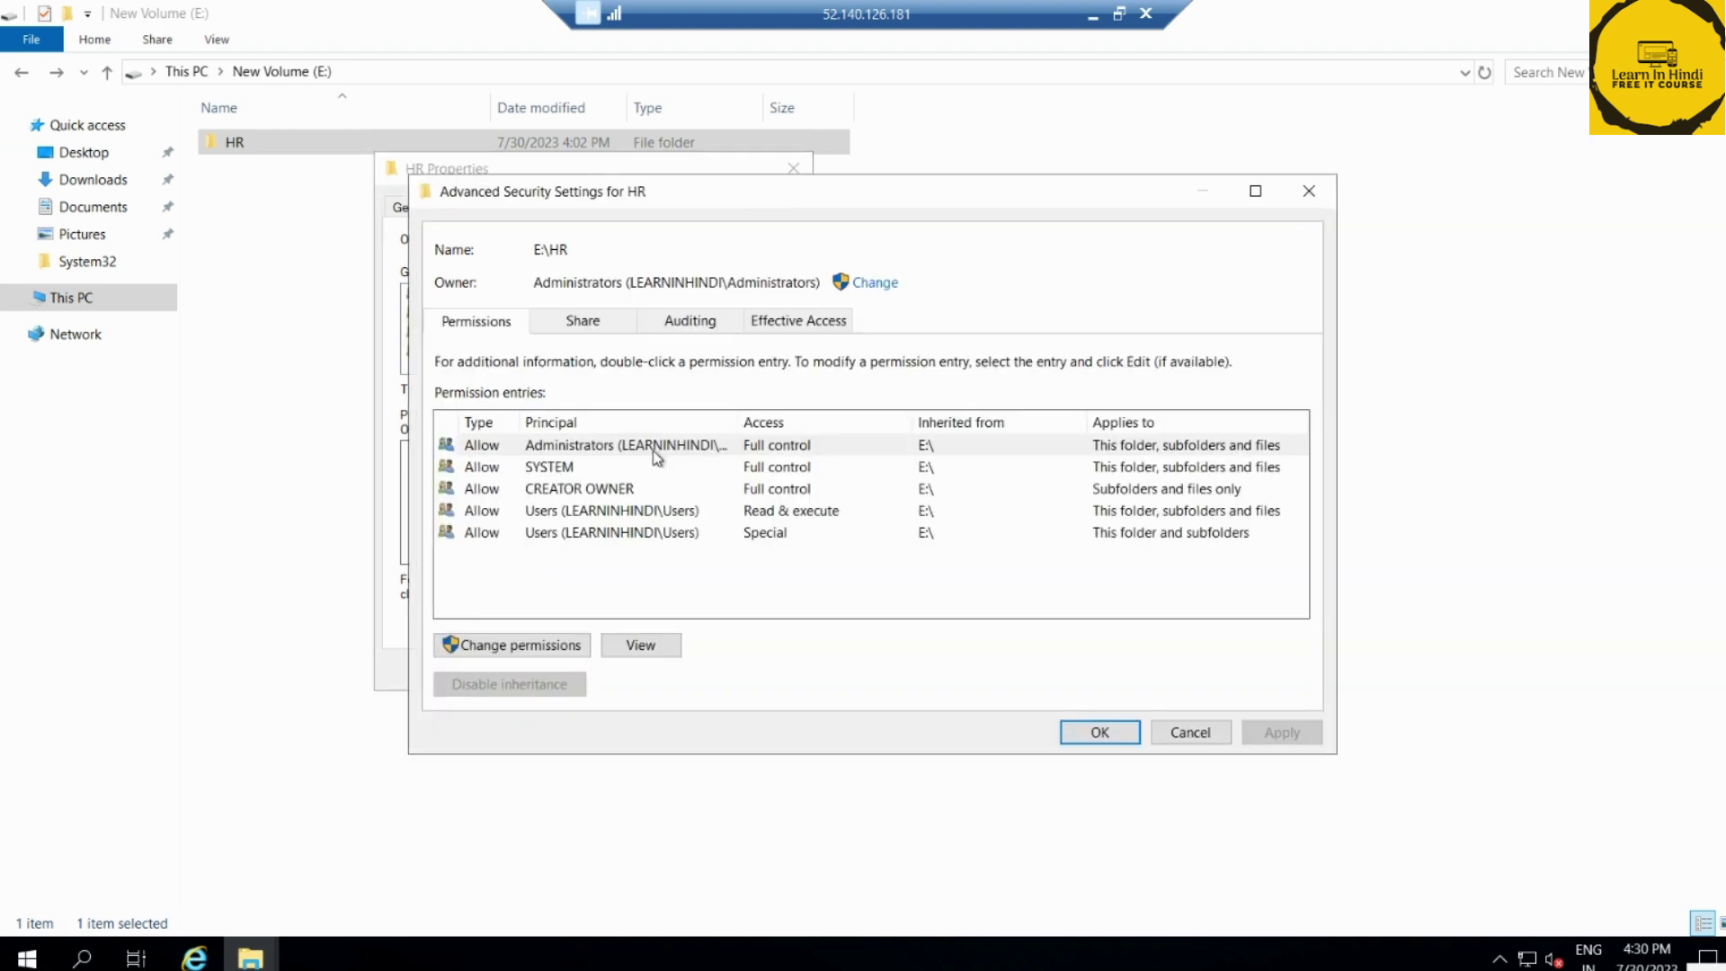
{"action": "left_click", "coordinate": [649, 513]}
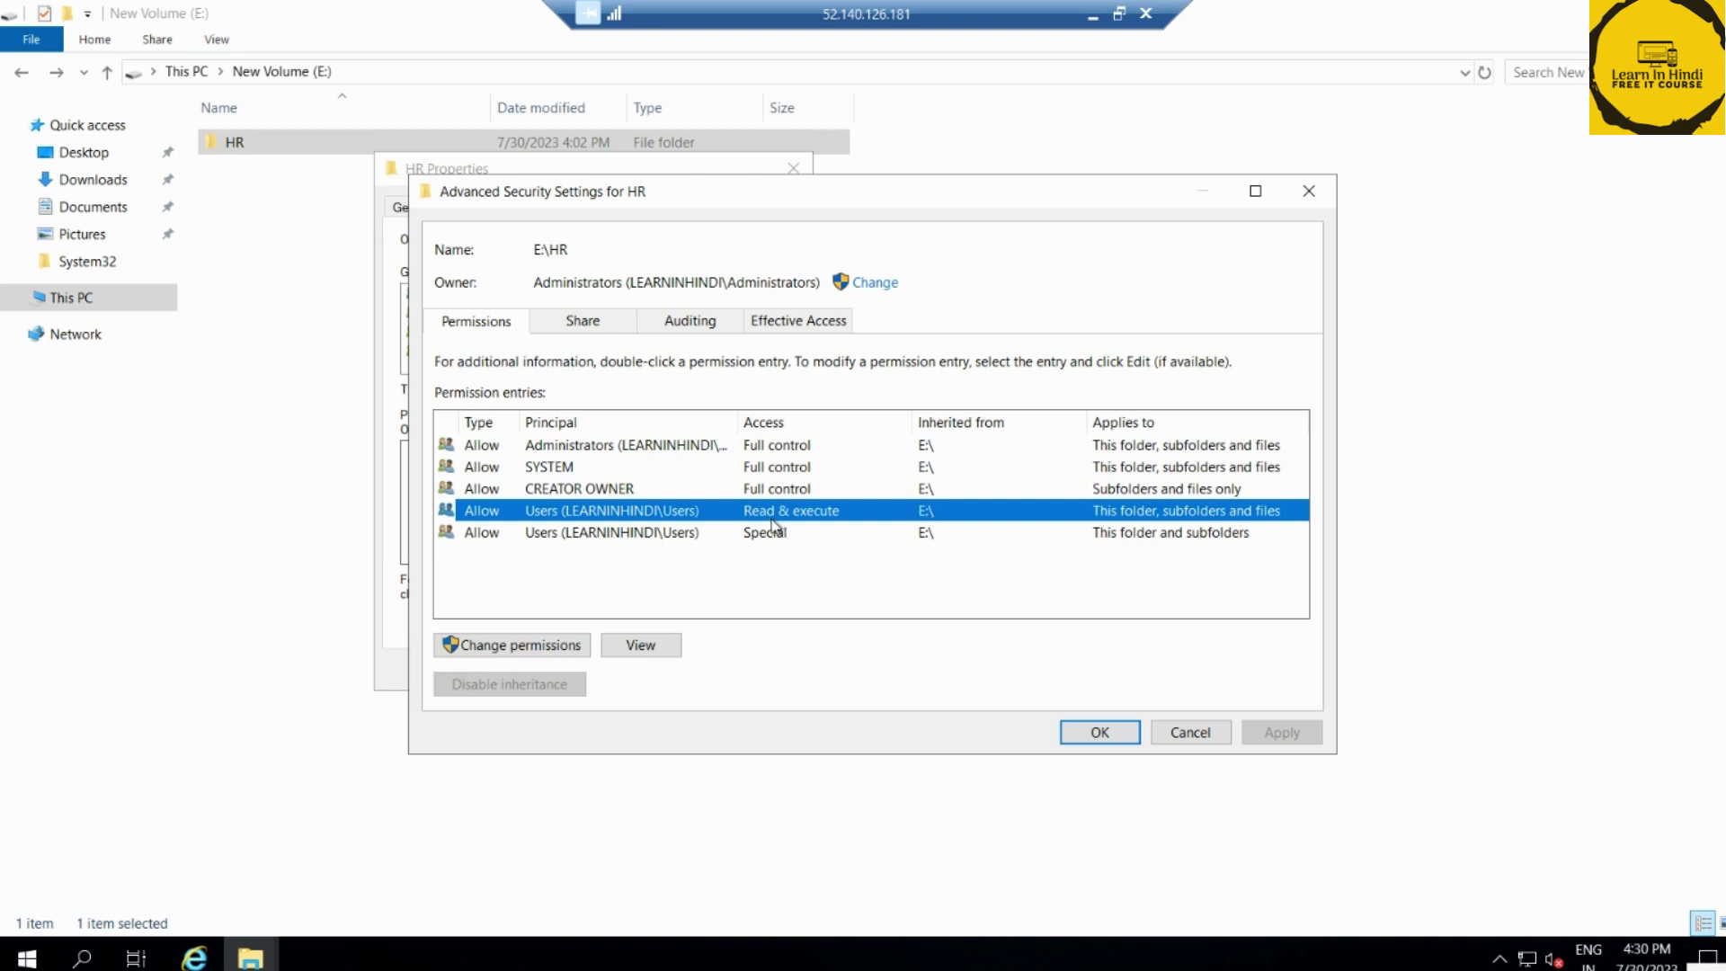
{"action": "left_click", "coordinate": [513, 645]}
{"action": "left_click", "coordinate": [1201, 743]}
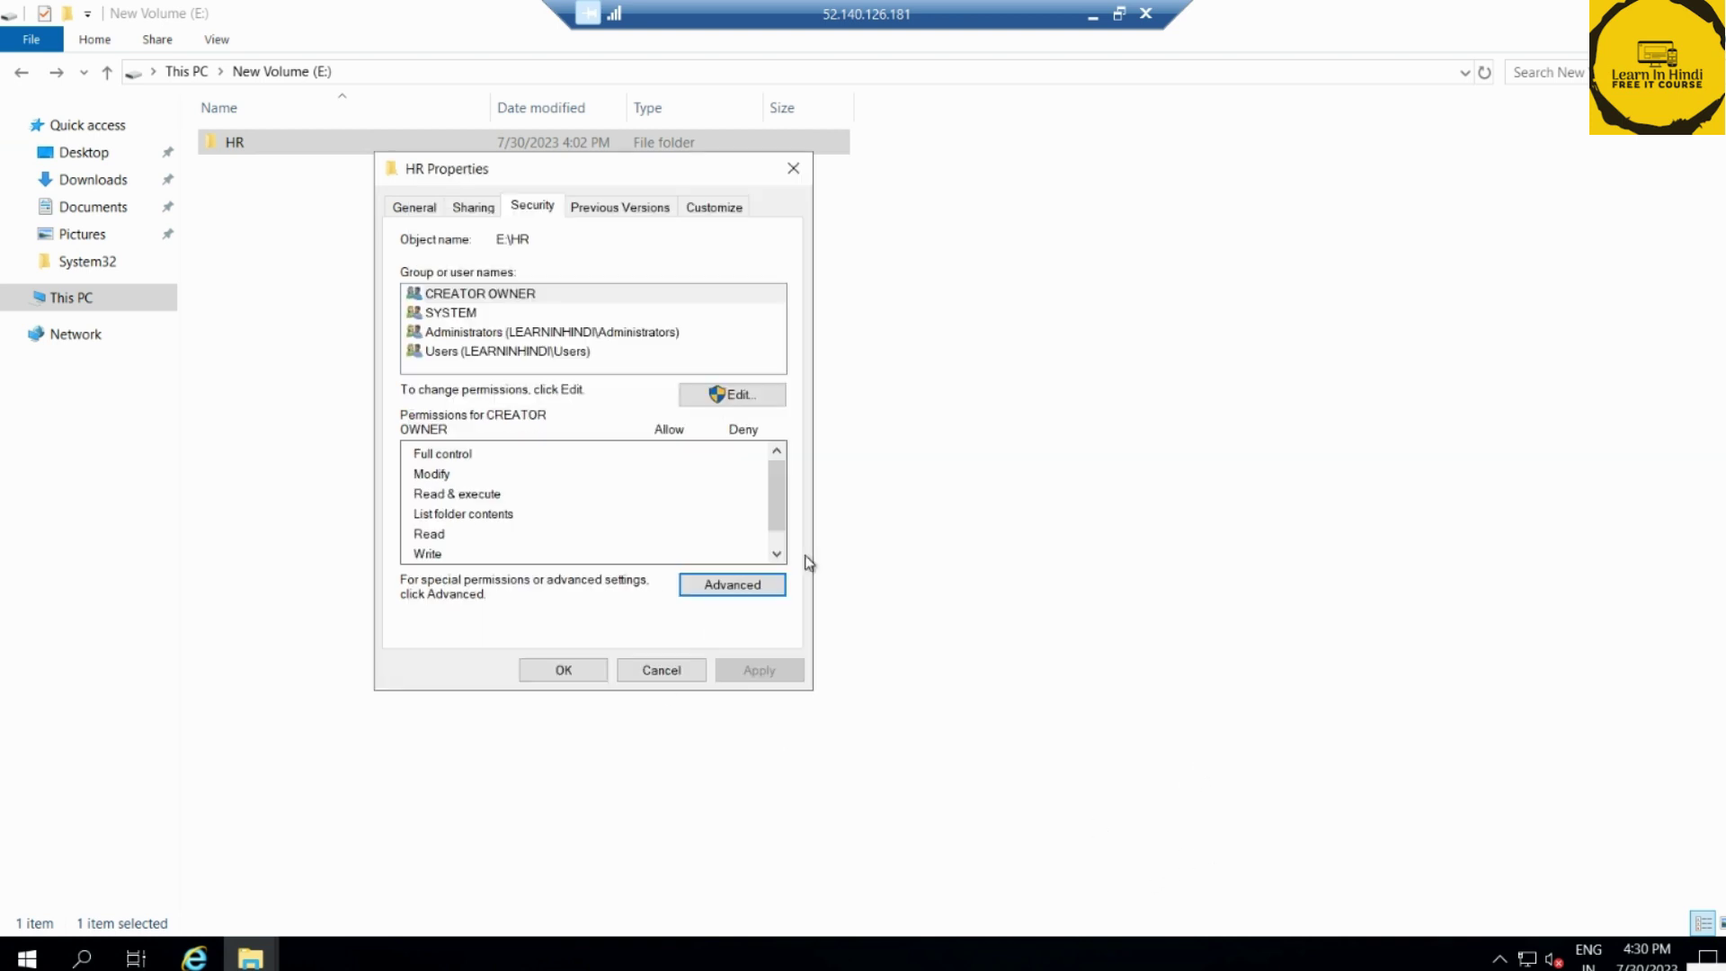
{"action": "left_click", "coordinate": [733, 390]}
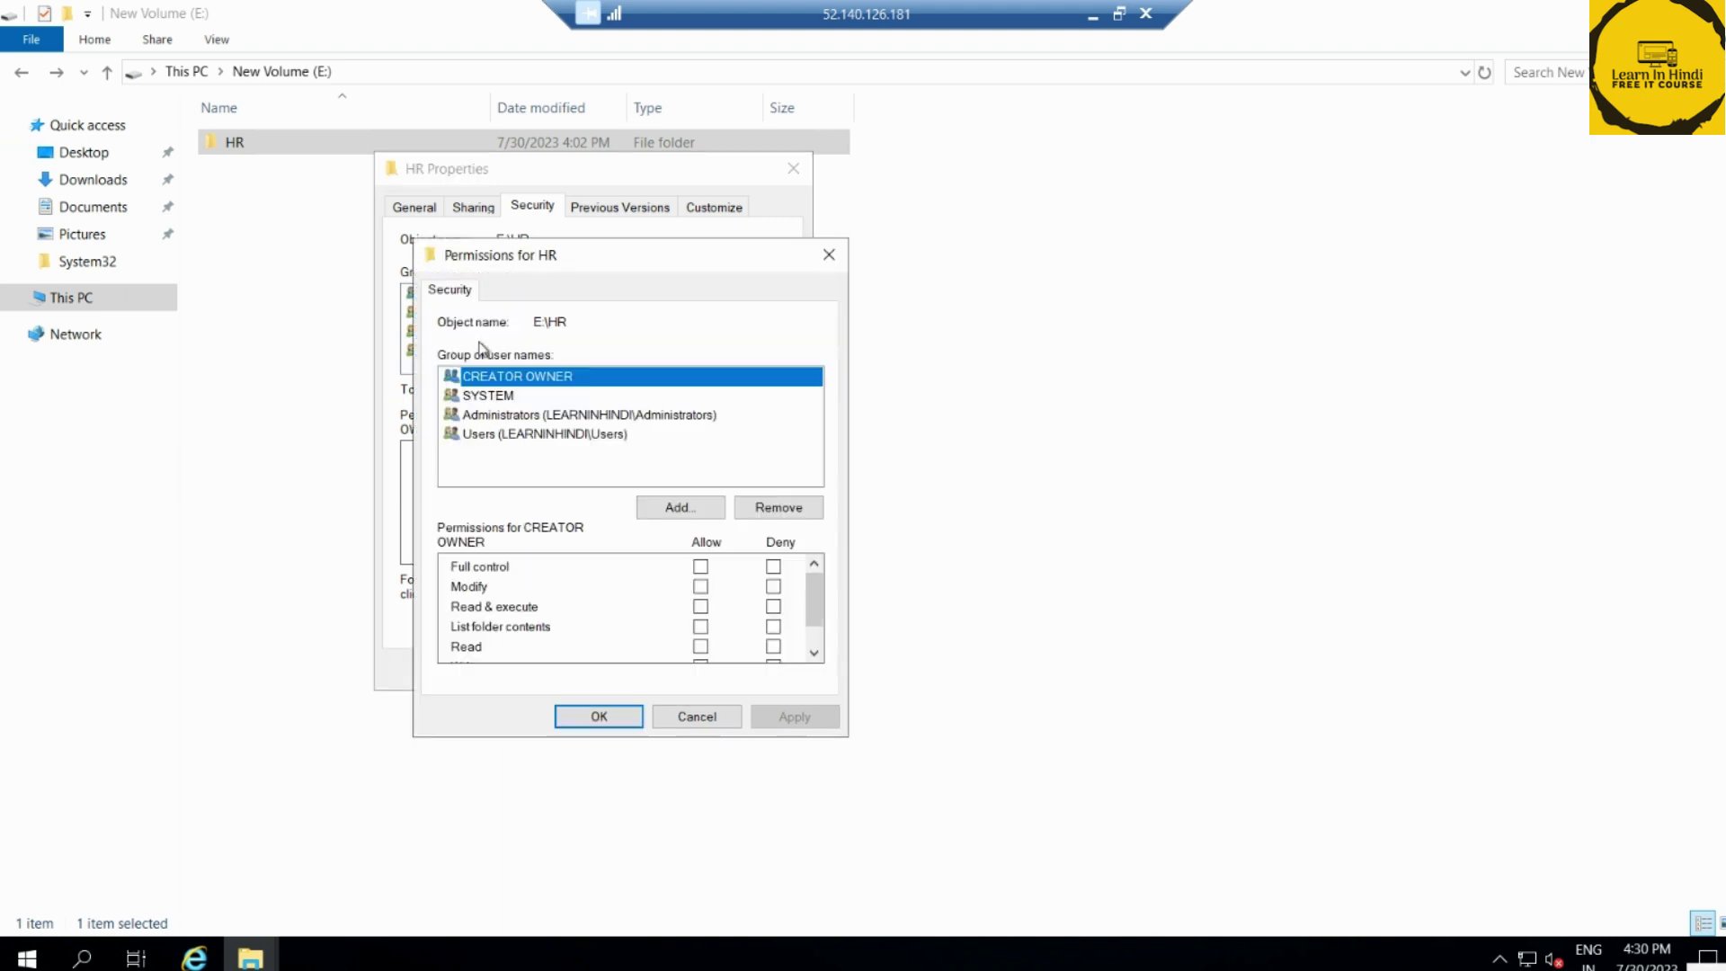
Step: For Users on HR, tick Write Allow and Full control Deny, then clear them again
{"action": "left_click", "coordinate": [528, 435]}
{"action": "scroll", "coordinate": [726, 614], "scroll_direction": "down", "scroll_amount": 1}
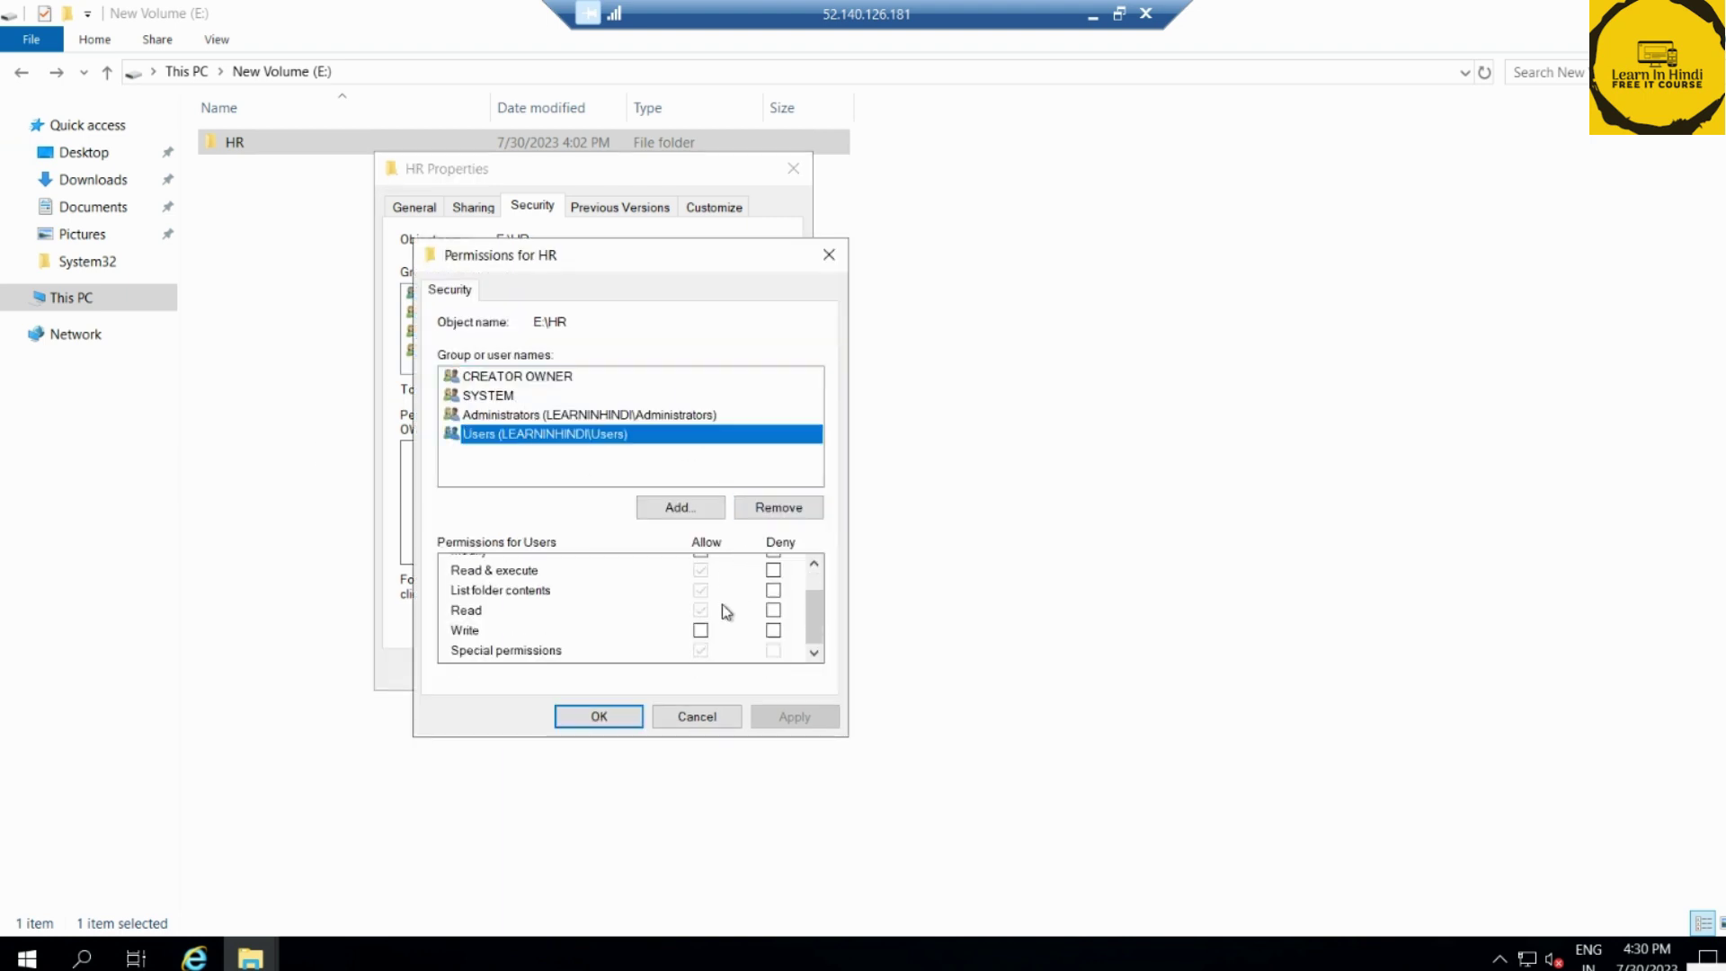
{"action": "scroll", "coordinate": [726, 633], "scroll_direction": "up", "scroll_amount": 1}
{"action": "scroll", "coordinate": [724, 640], "scroll_direction": "down", "scroll_amount": 1}
{"action": "scroll", "coordinate": [705, 629], "scroll_direction": "up", "scroll_amount": 1}
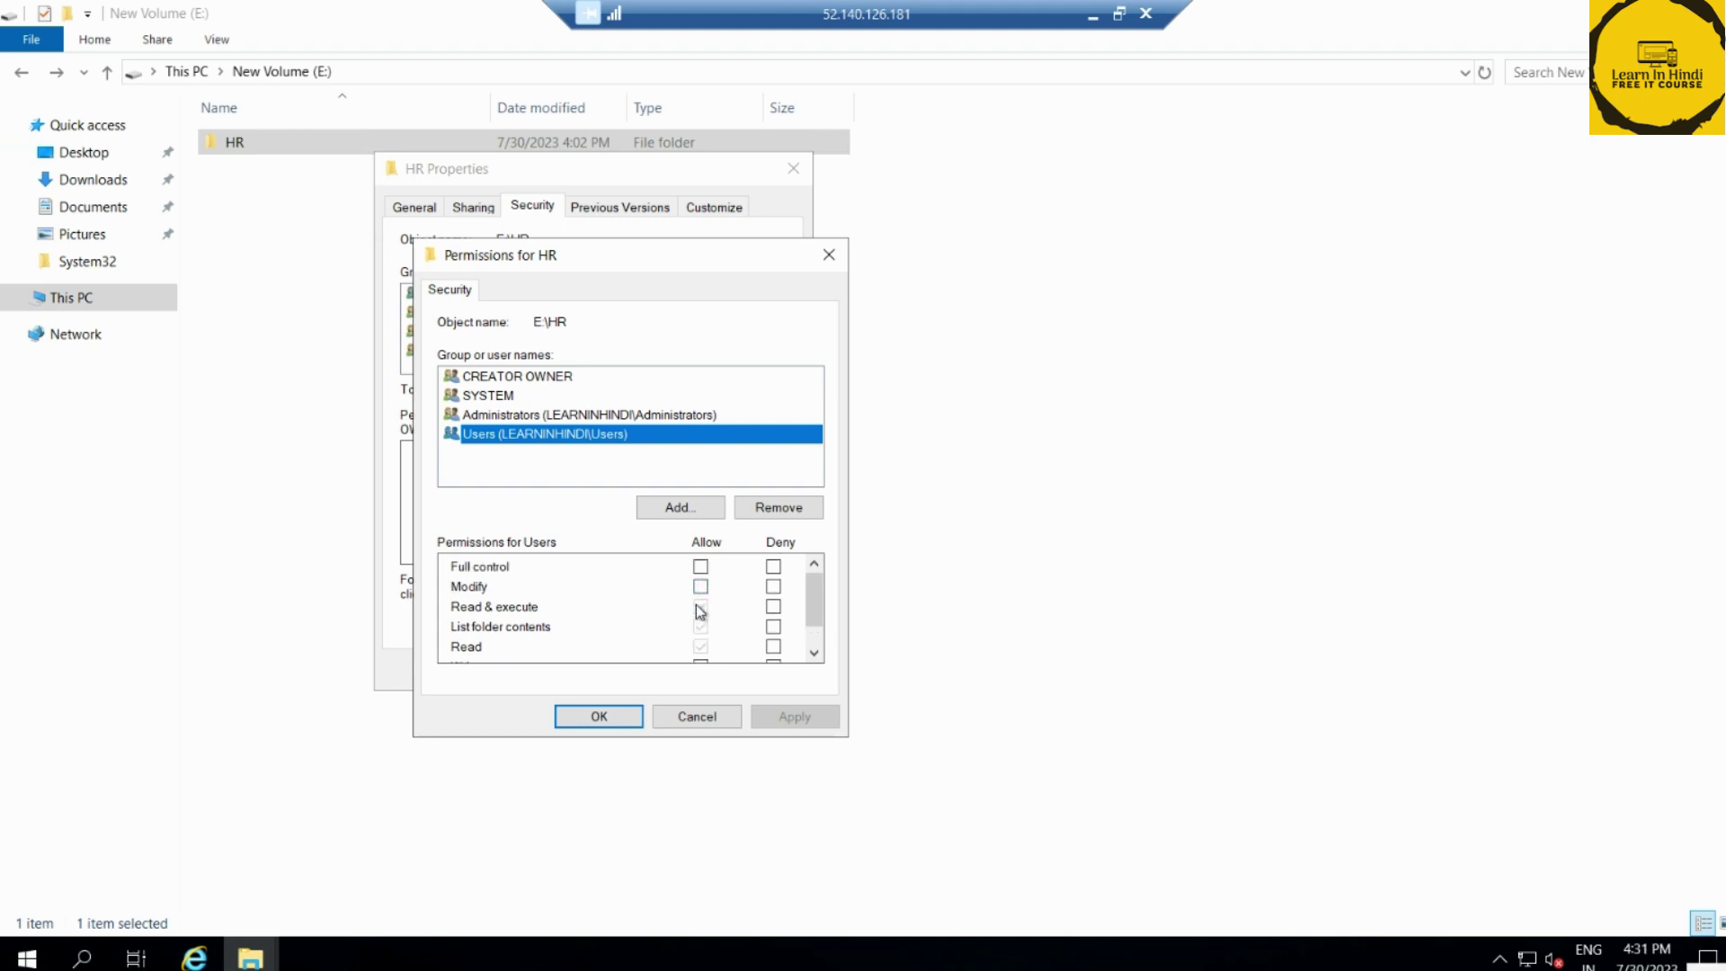
{"action": "scroll", "coordinate": [710, 625], "scroll_direction": "down", "scroll_amount": 1}
{"action": "left_click", "coordinate": [701, 631]}
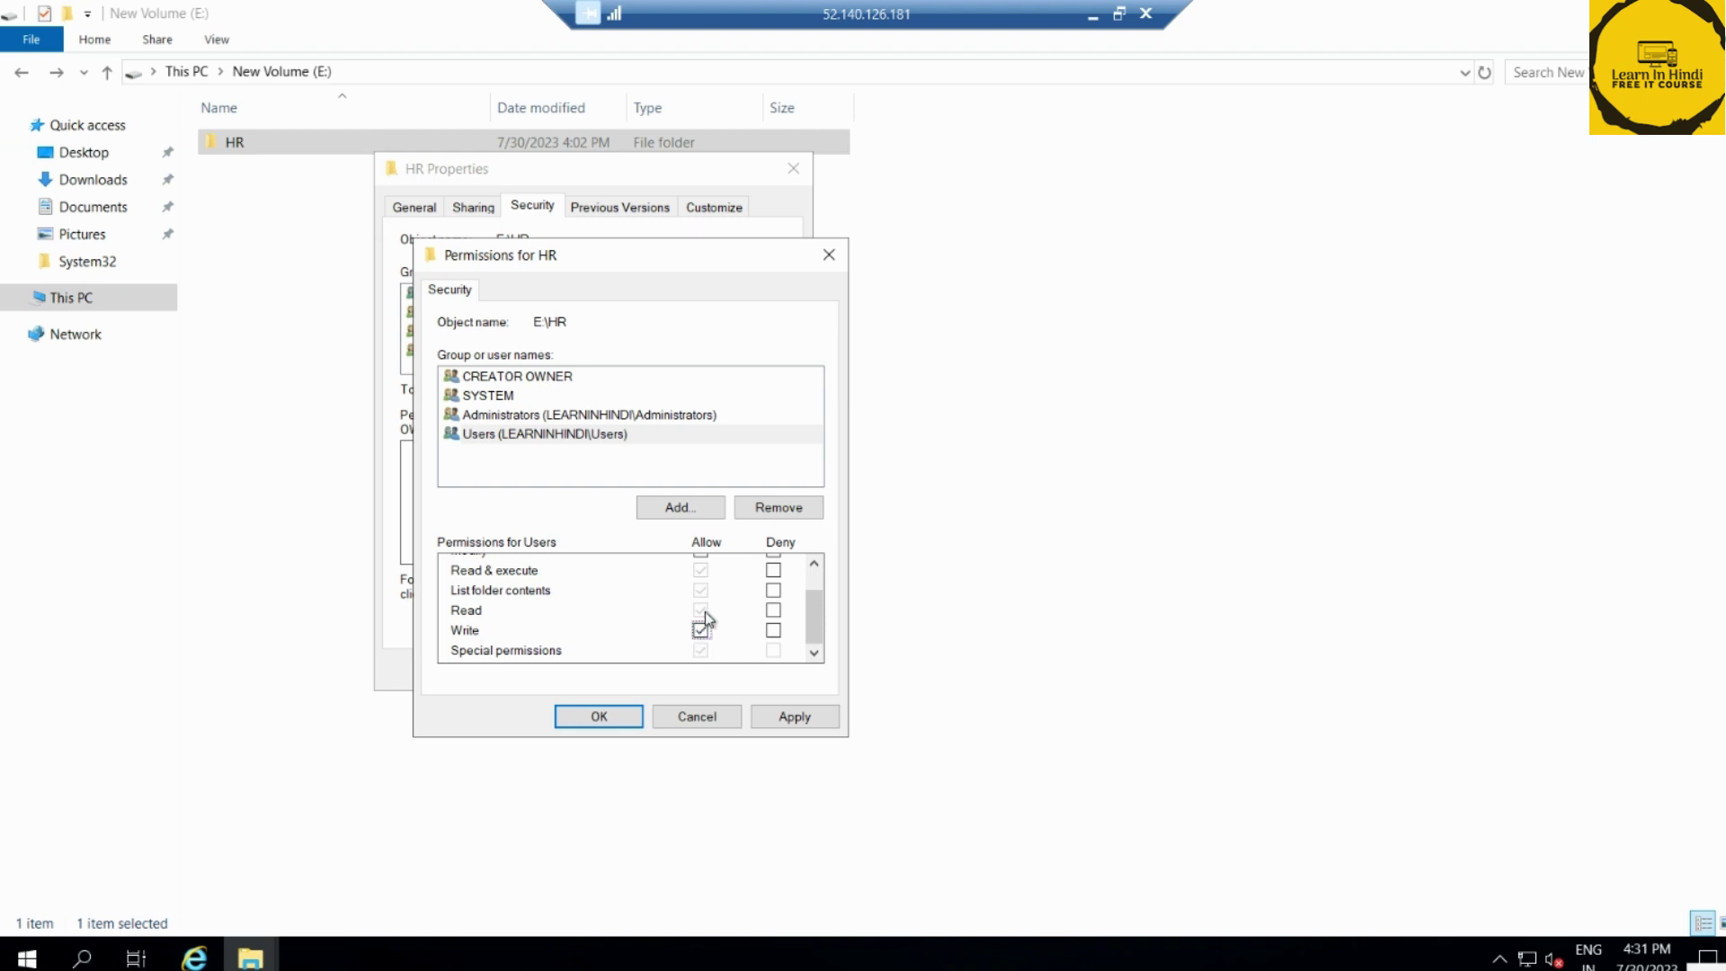
{"action": "scroll", "coordinate": [704, 616], "scroll_direction": "up", "scroll_amount": 2}
{"action": "left_click", "coordinate": [773, 566]}
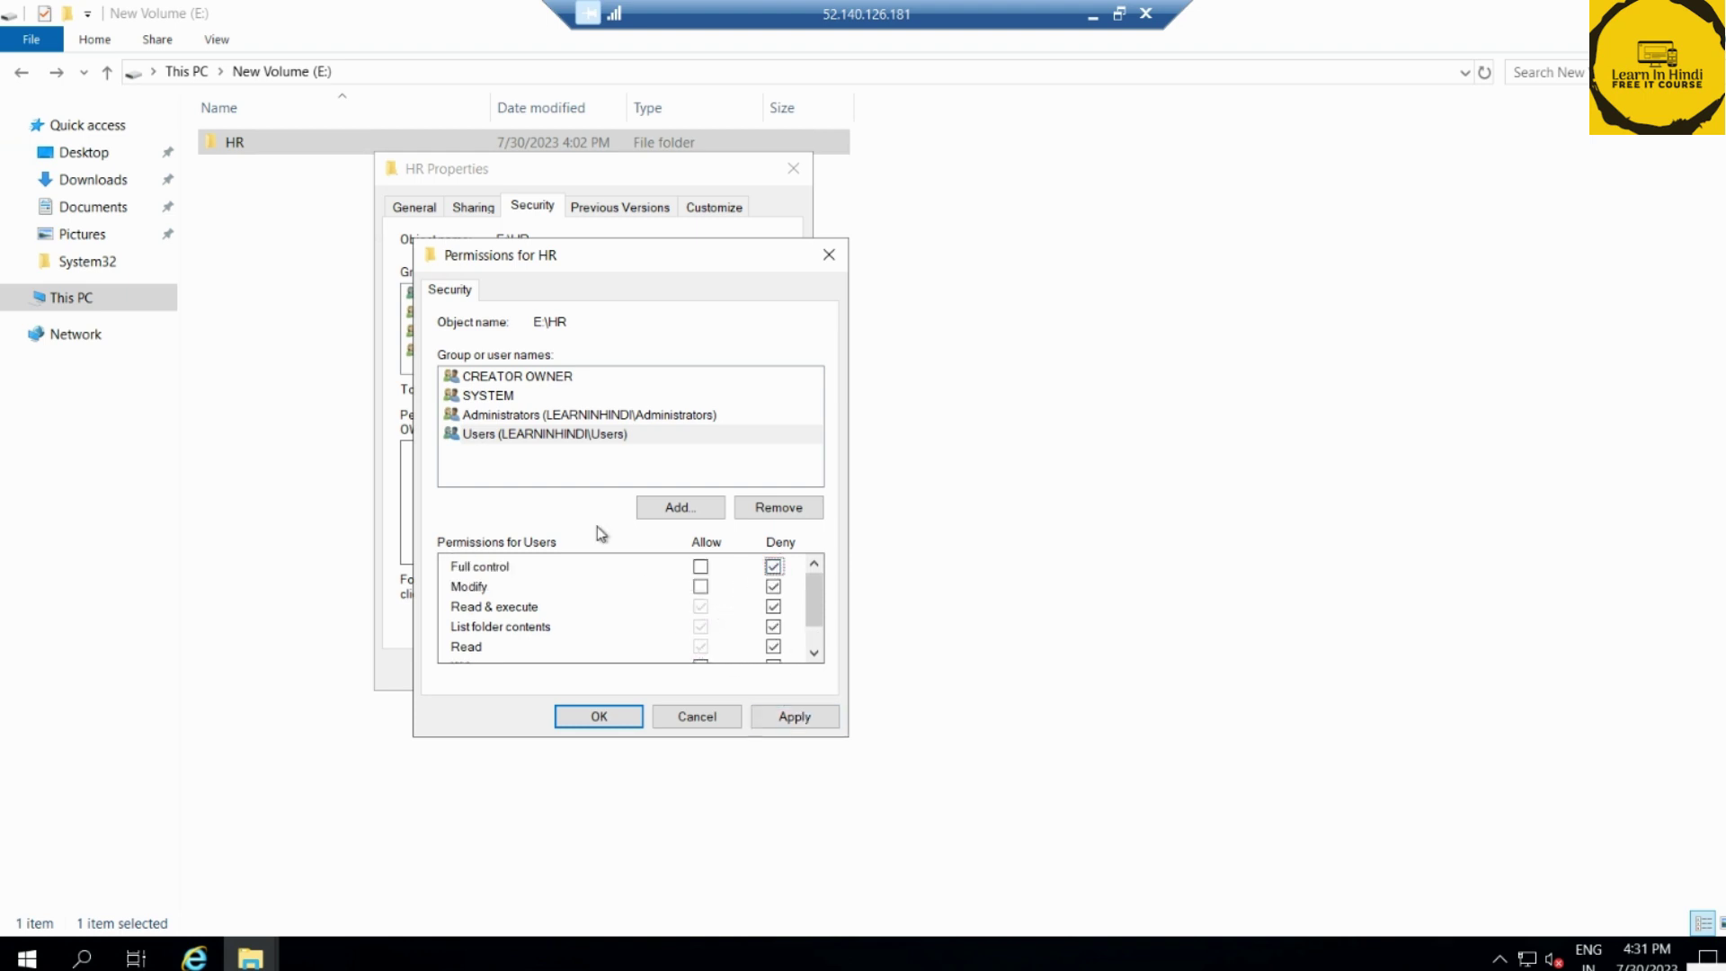
{"action": "left_click", "coordinate": [532, 435]}
Step: Try removing Users from HR, acknowledge the inheritance warning, and cancel the permissions editor
{"action": "left_click", "coordinate": [775, 510]}
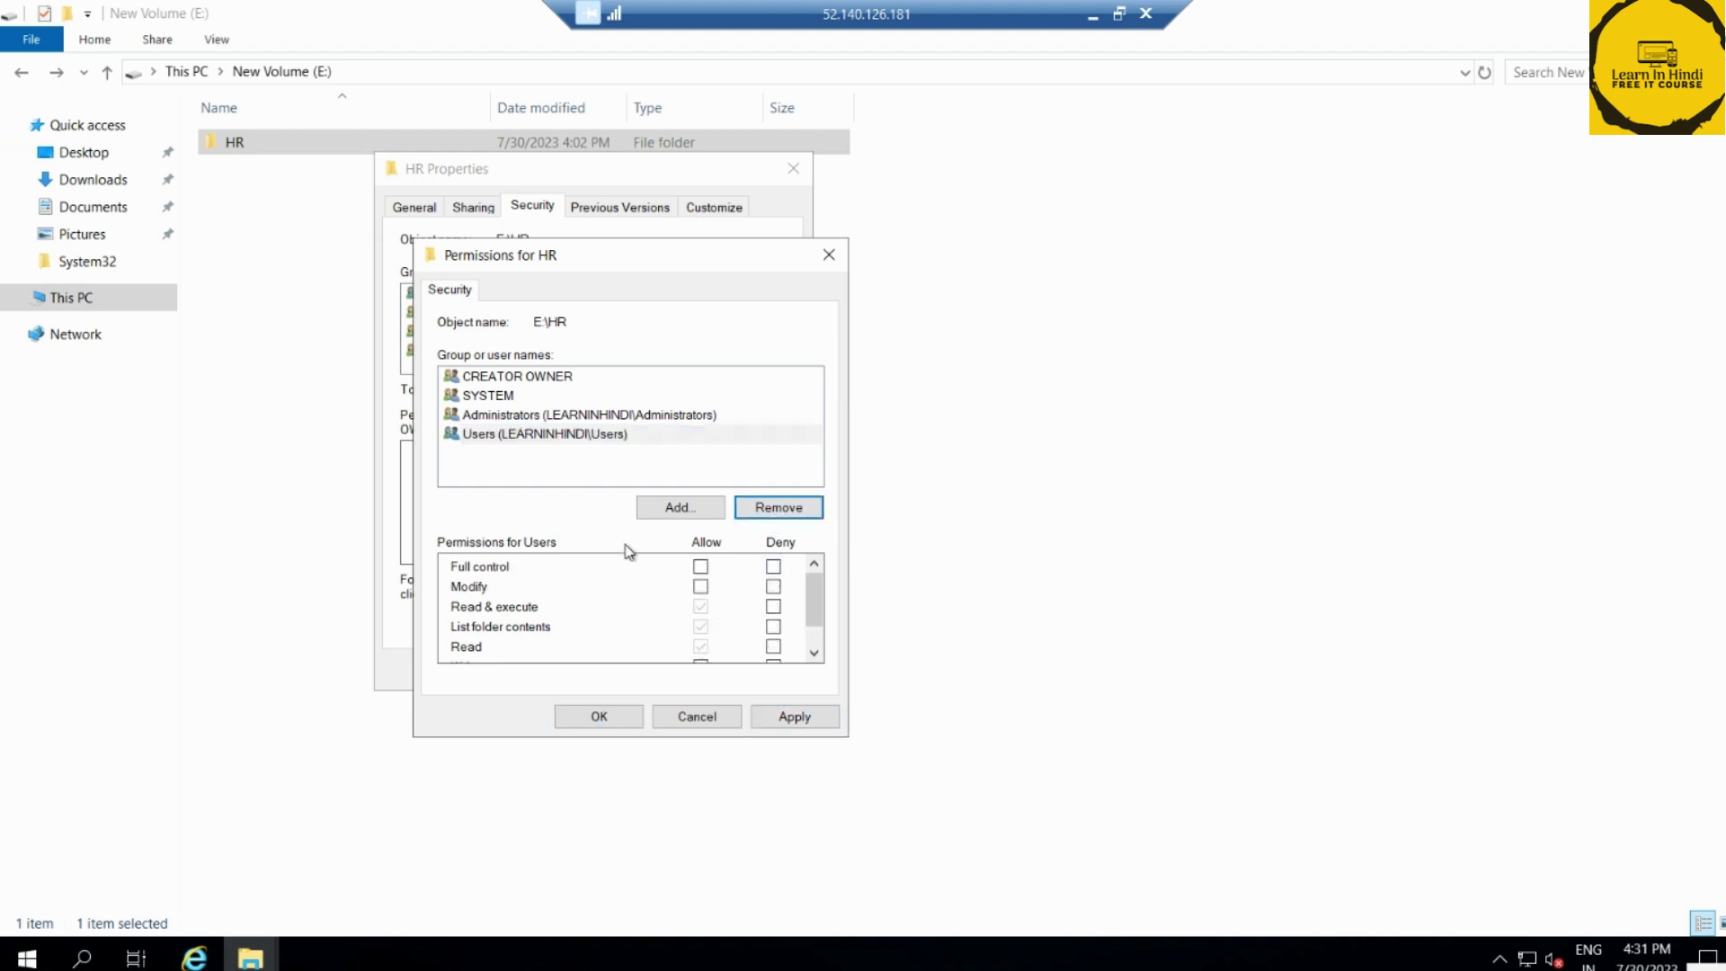
{"action": "left_click", "coordinate": [507, 416]}
{"action": "left_click", "coordinate": [501, 436]}
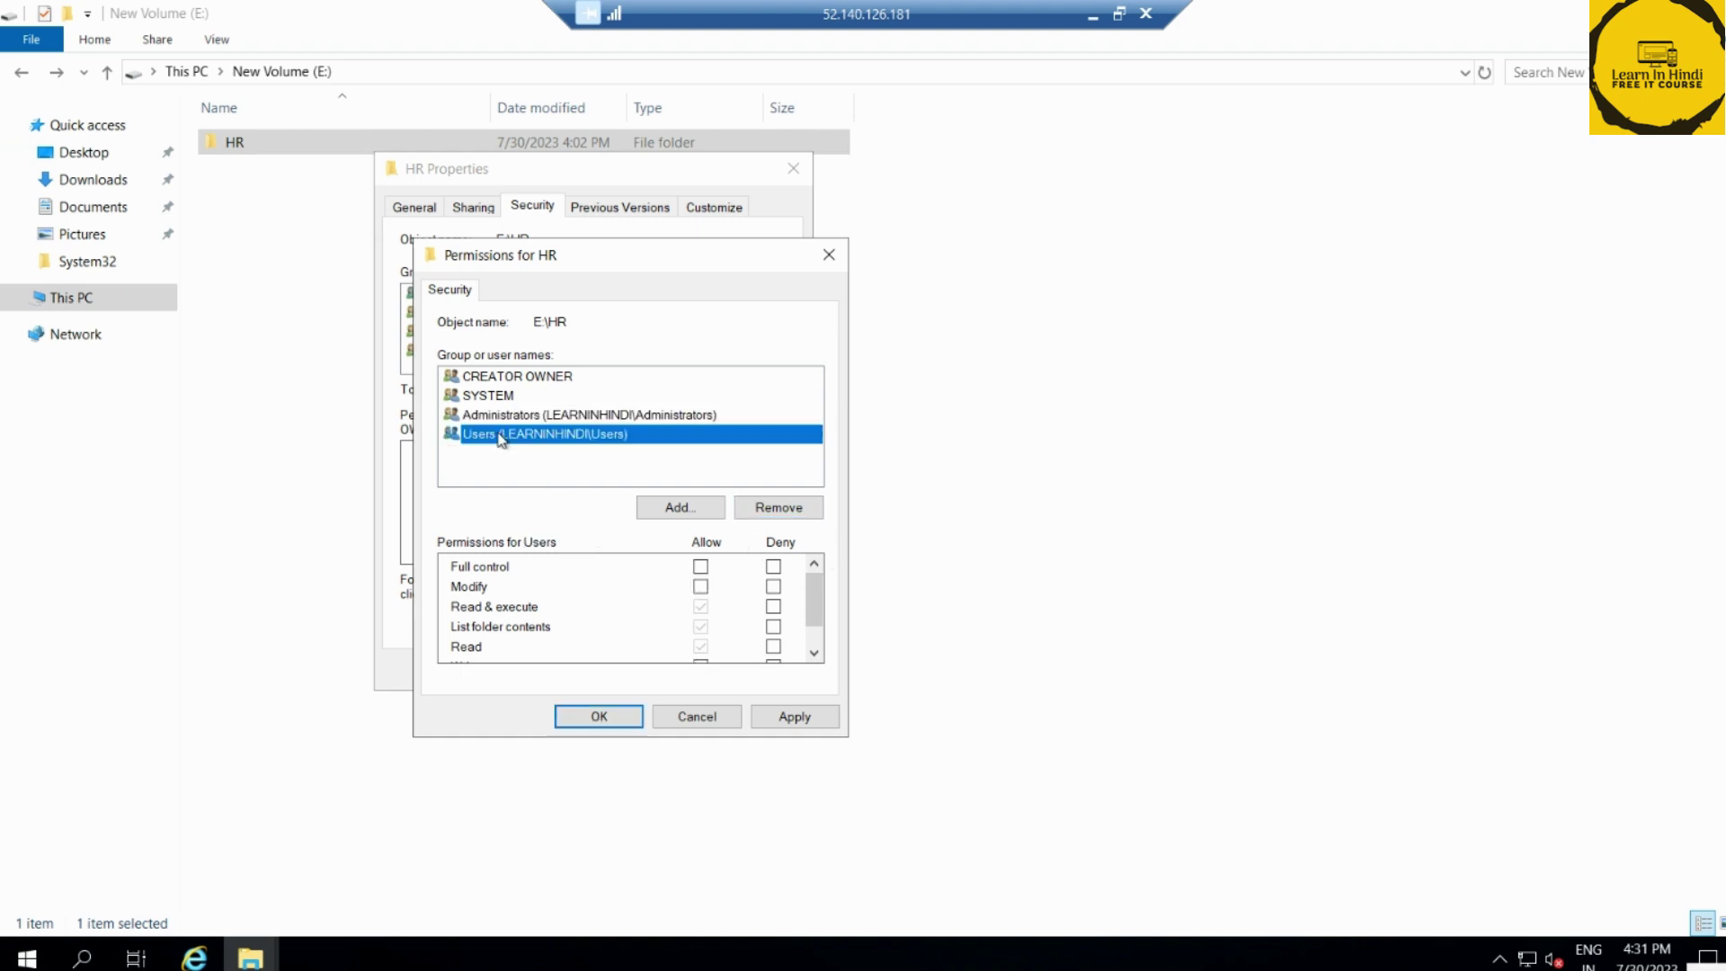
{"action": "left_click", "coordinate": [800, 508]}
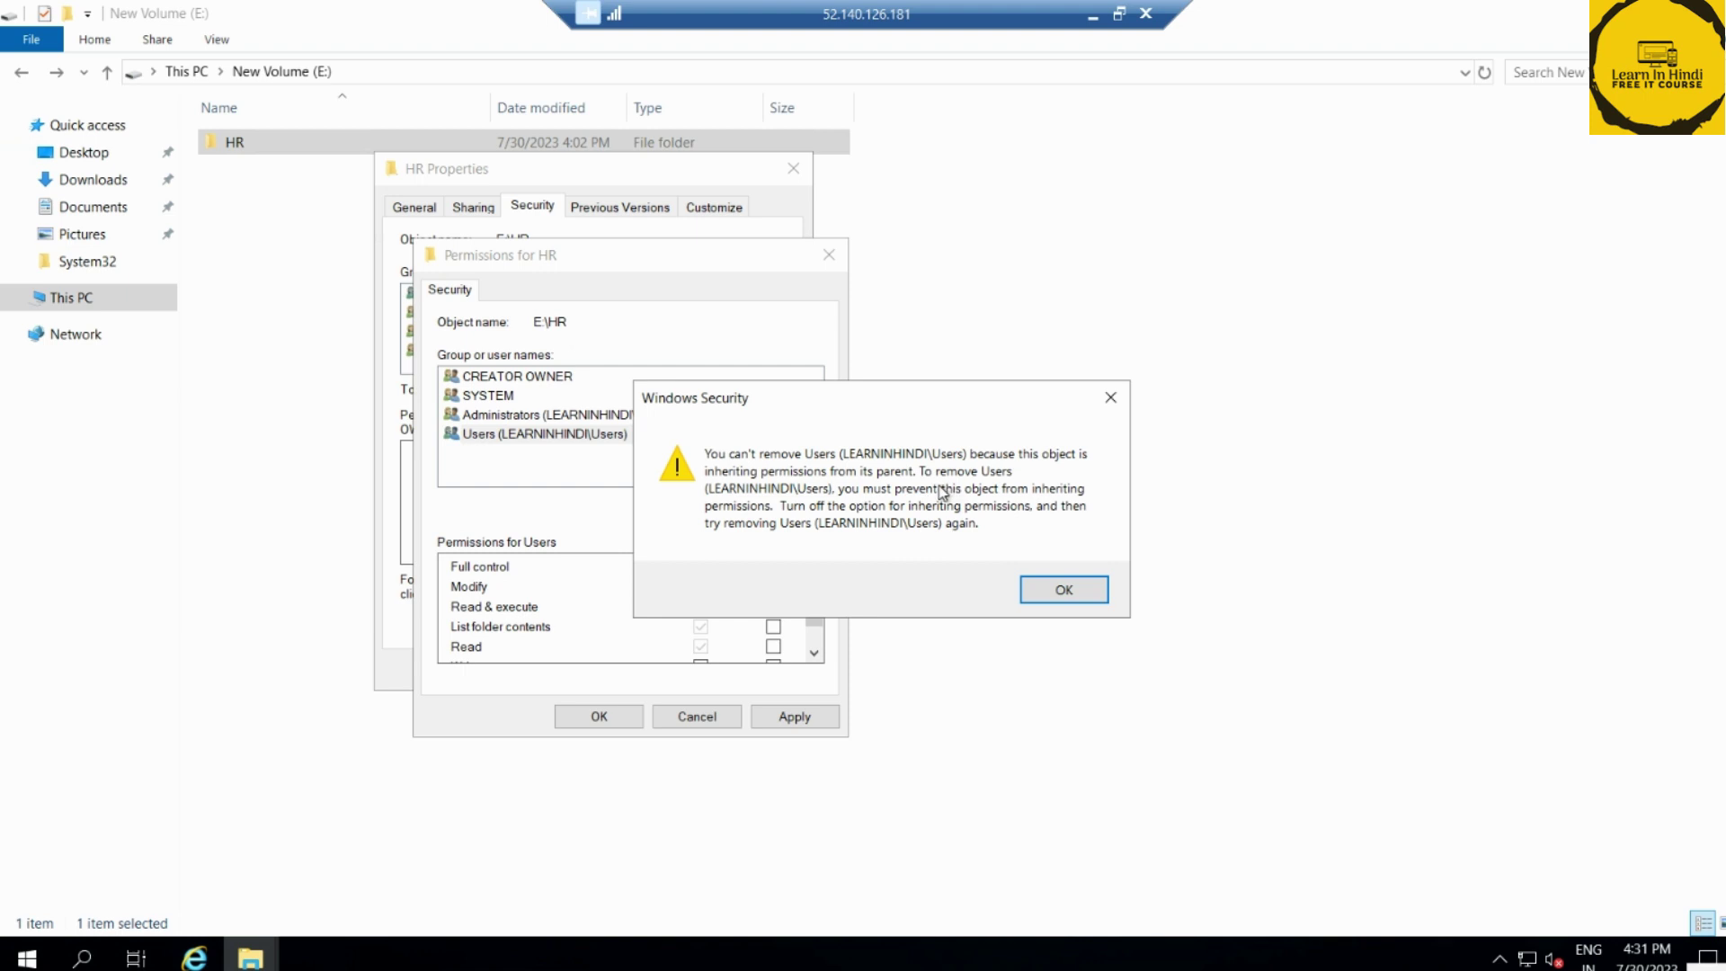
{"action": "left_click", "coordinate": [1063, 591]}
{"action": "left_click", "coordinate": [692, 714]}
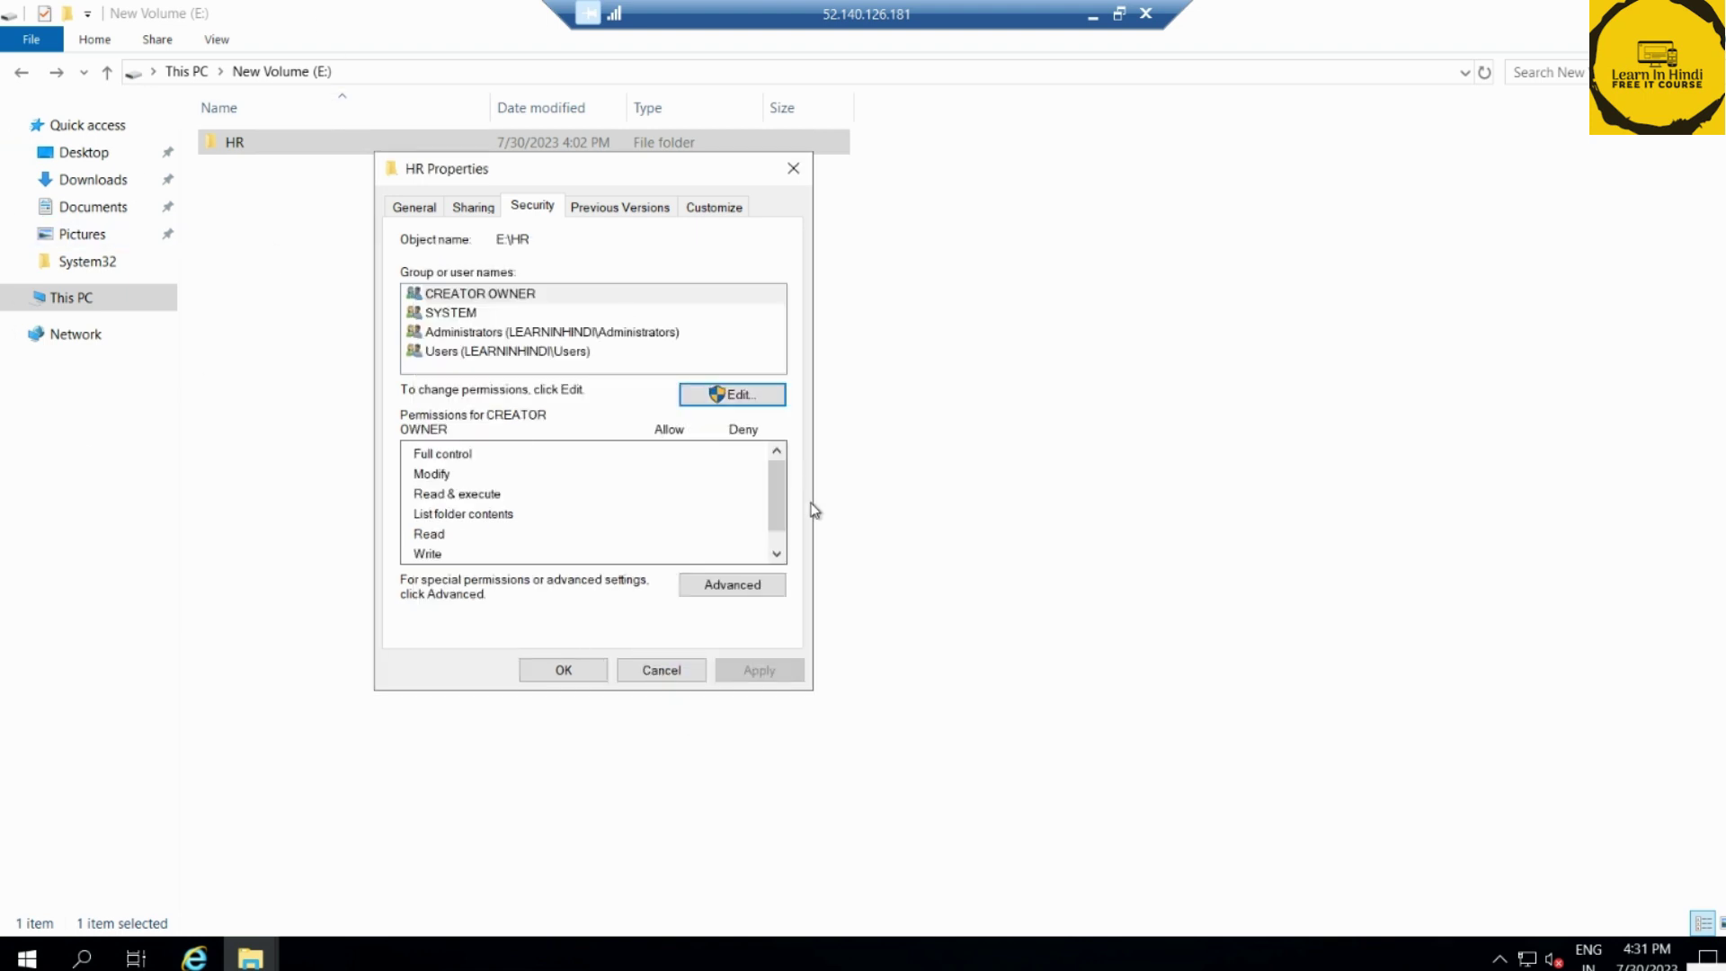
Step: Close HR Properties and view the Users group's permissions on New Volume (E:)'s Security tab
{"action": "left_click", "coordinate": [662, 669]}
{"action": "left_click", "coordinate": [21, 71]}
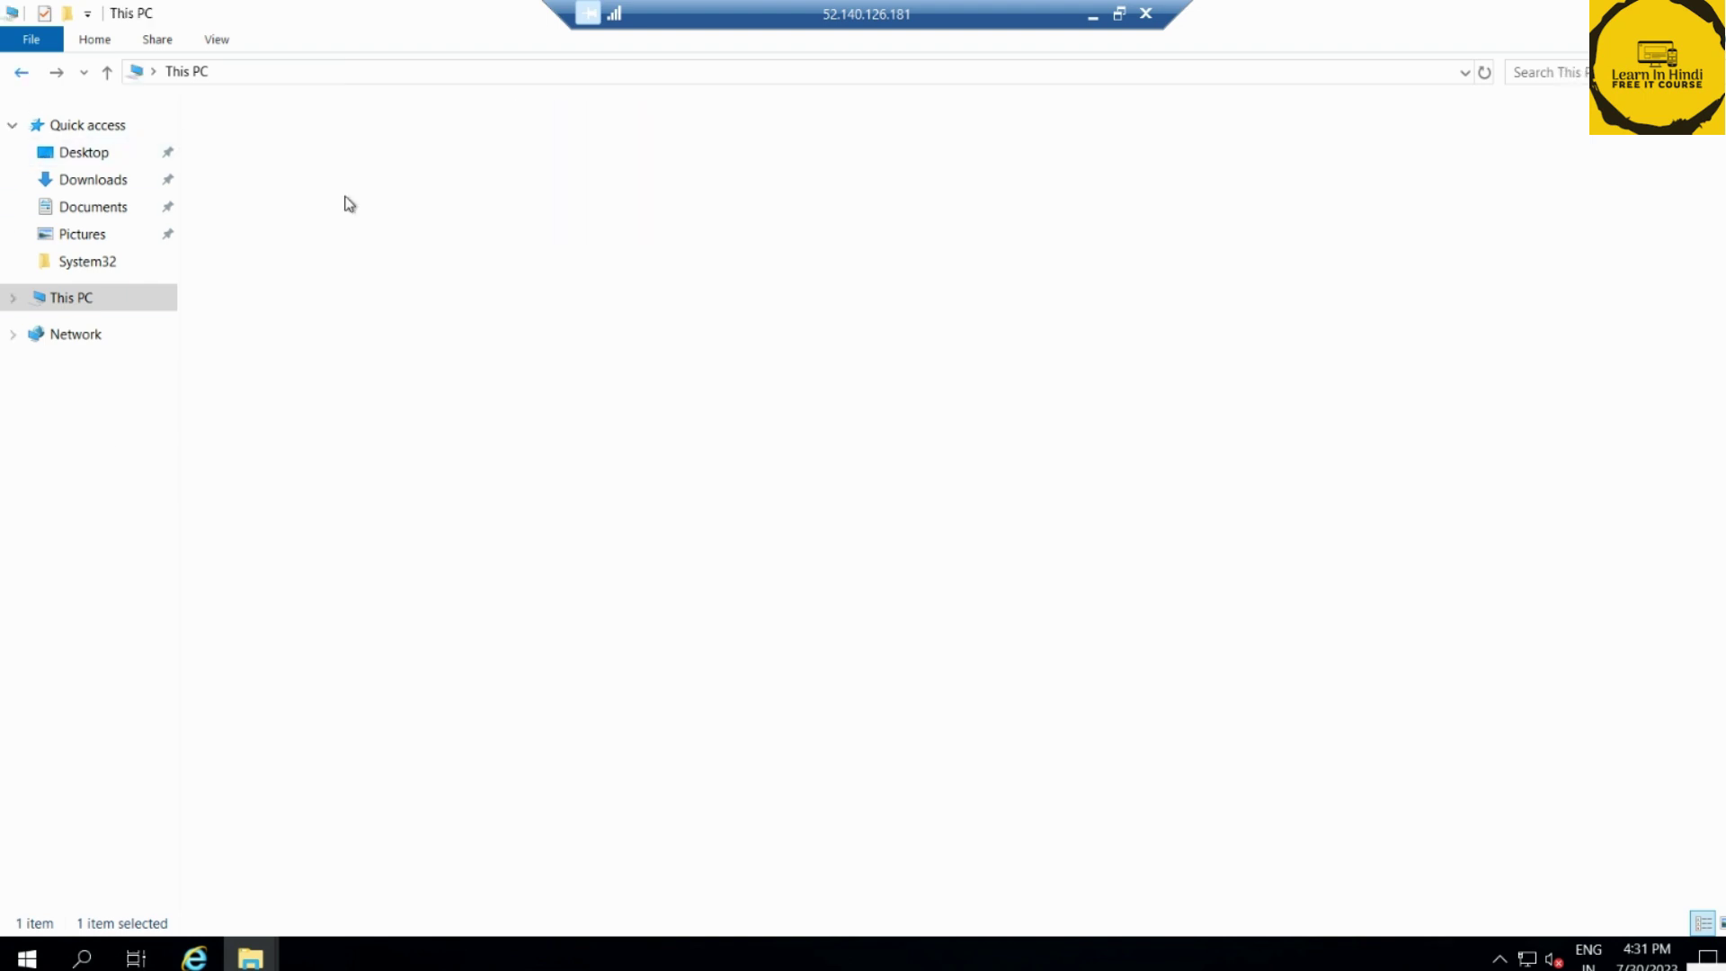
{"action": "right_click", "coordinate": [947, 309]}
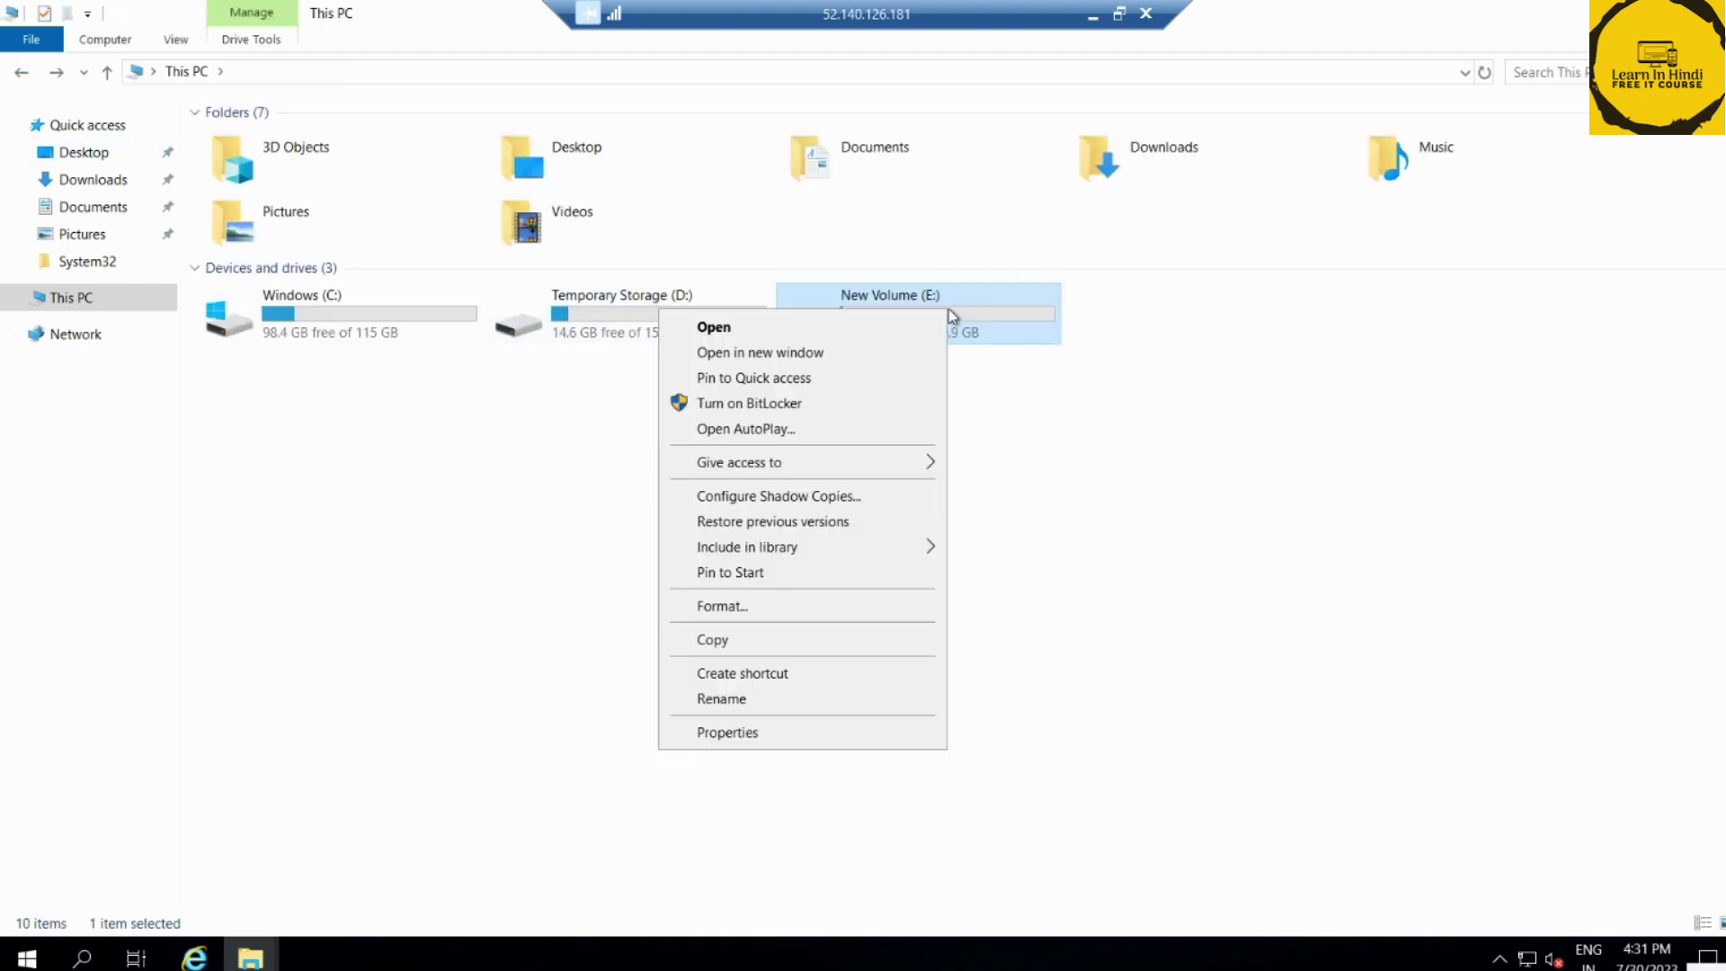
{"action": "left_click", "coordinate": [794, 735]}
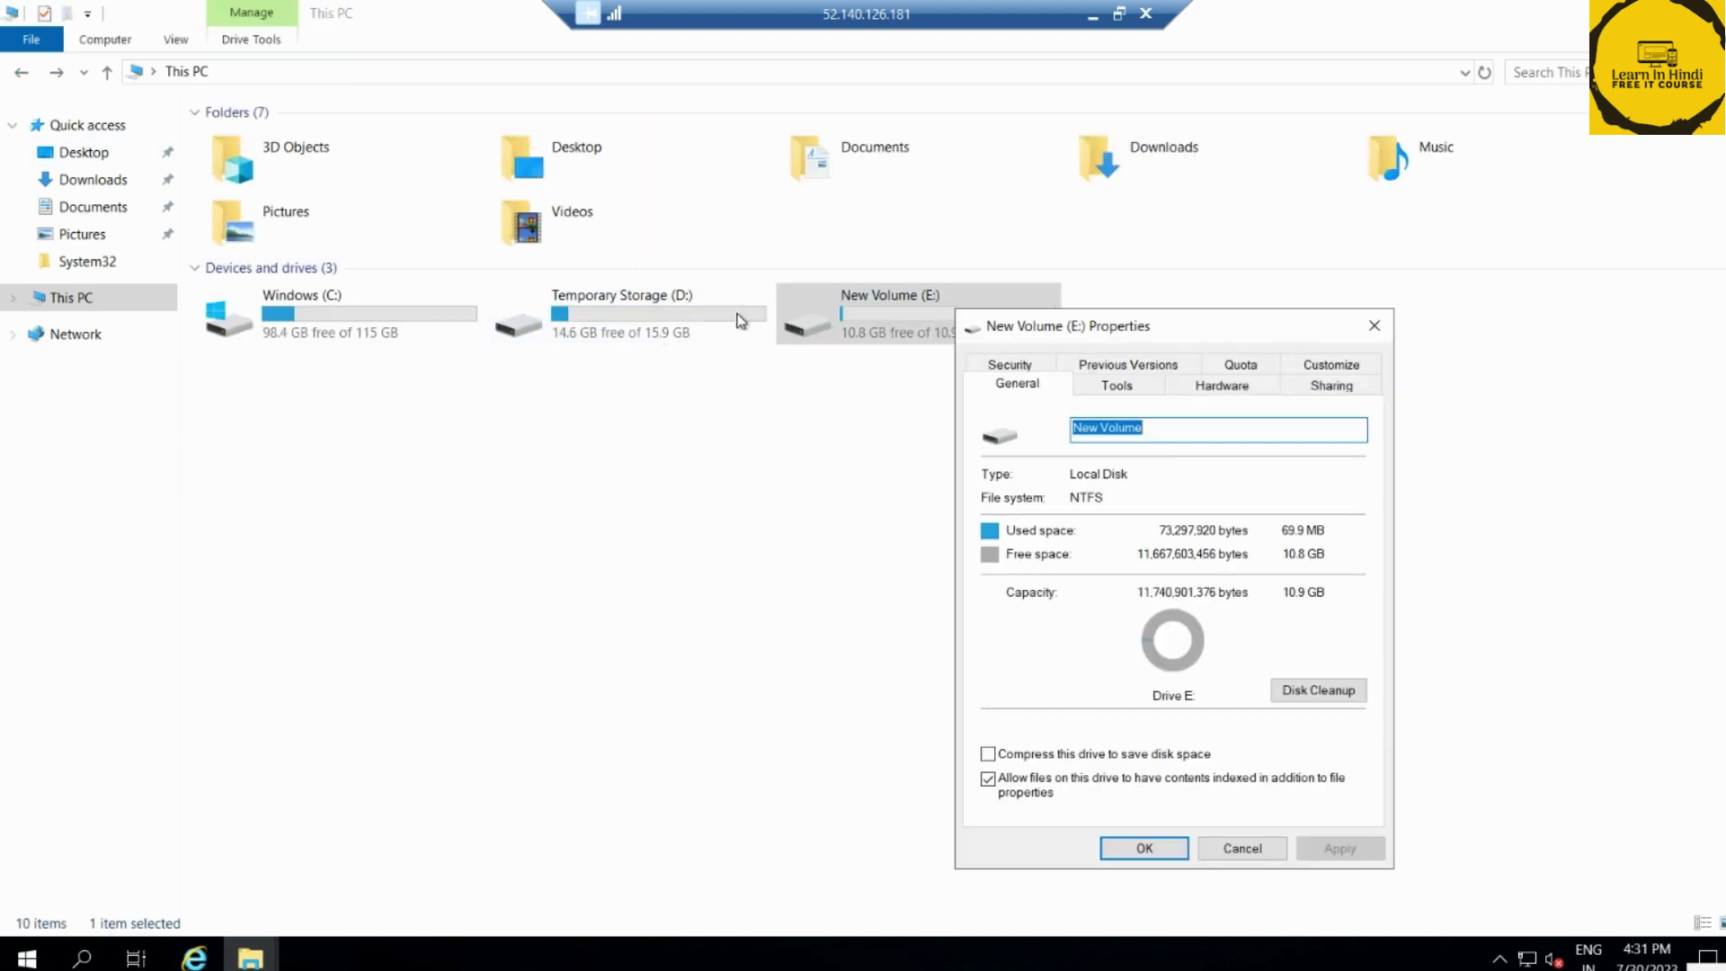
{"action": "left_click", "coordinate": [1009, 364]}
{"action": "scroll", "coordinate": [1114, 493], "scroll_direction": "down", "scroll_amount": 1}
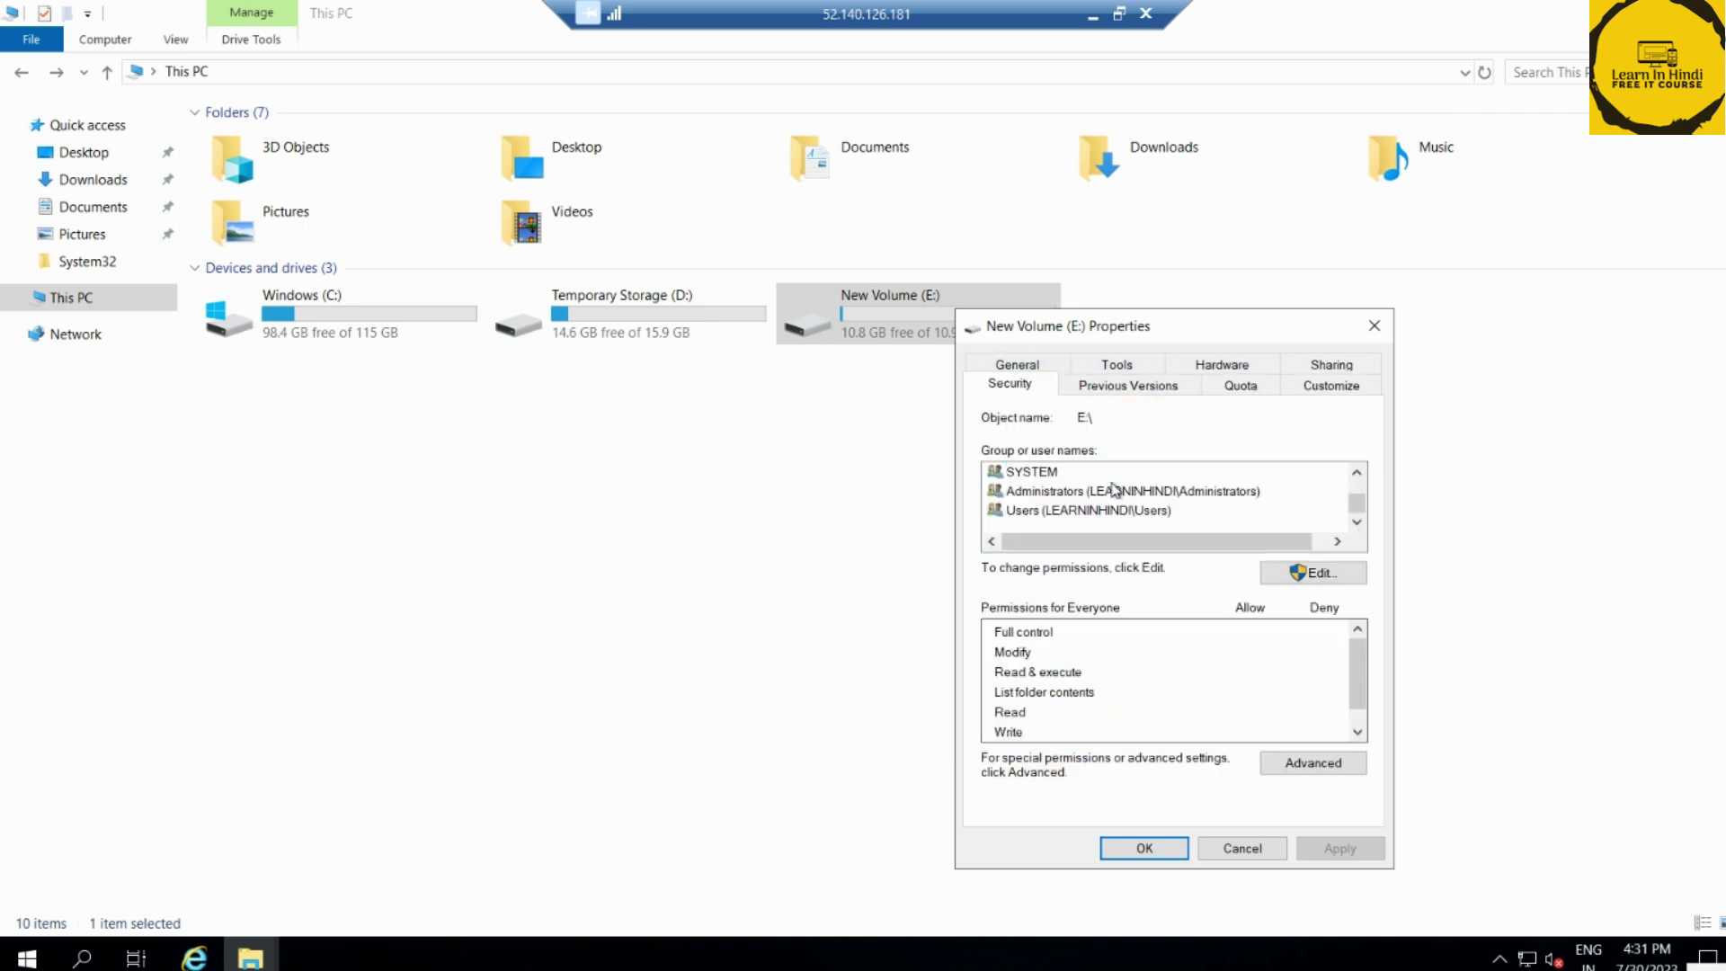
{"action": "left_click", "coordinate": [1092, 509]}
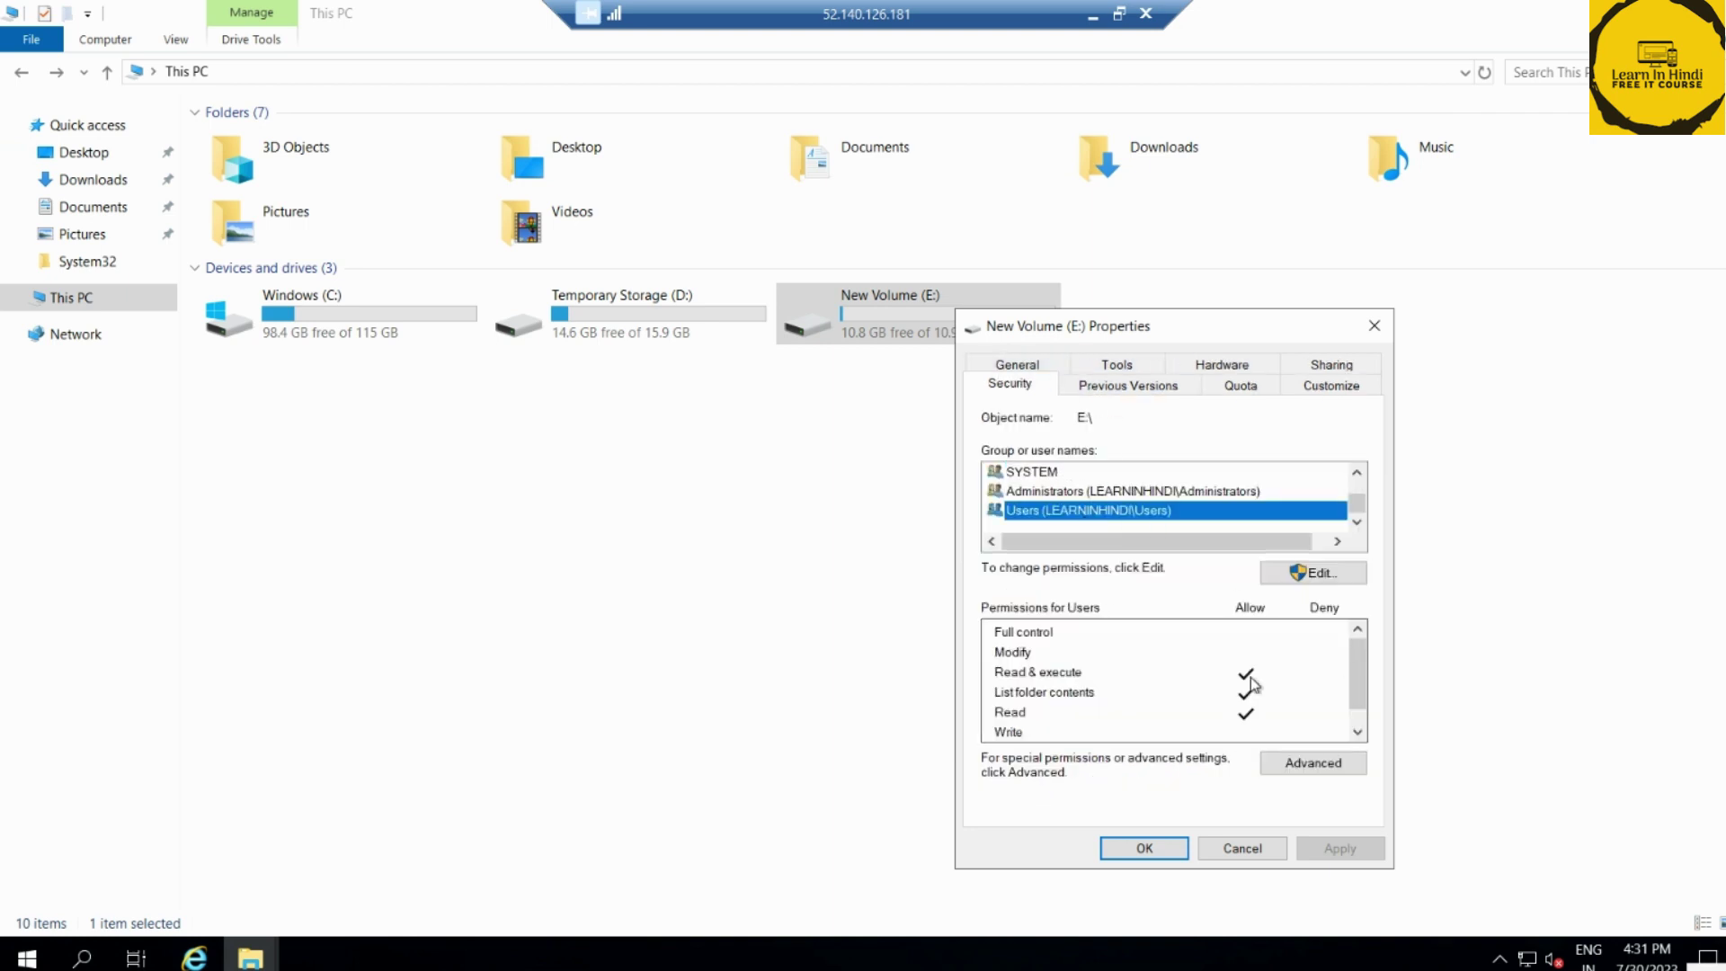
Step: In E:'s Advanced Security Settings, inspect the Everyone entry and the Users Read & execute entry's details
{"action": "left_click", "coordinate": [1313, 762]}
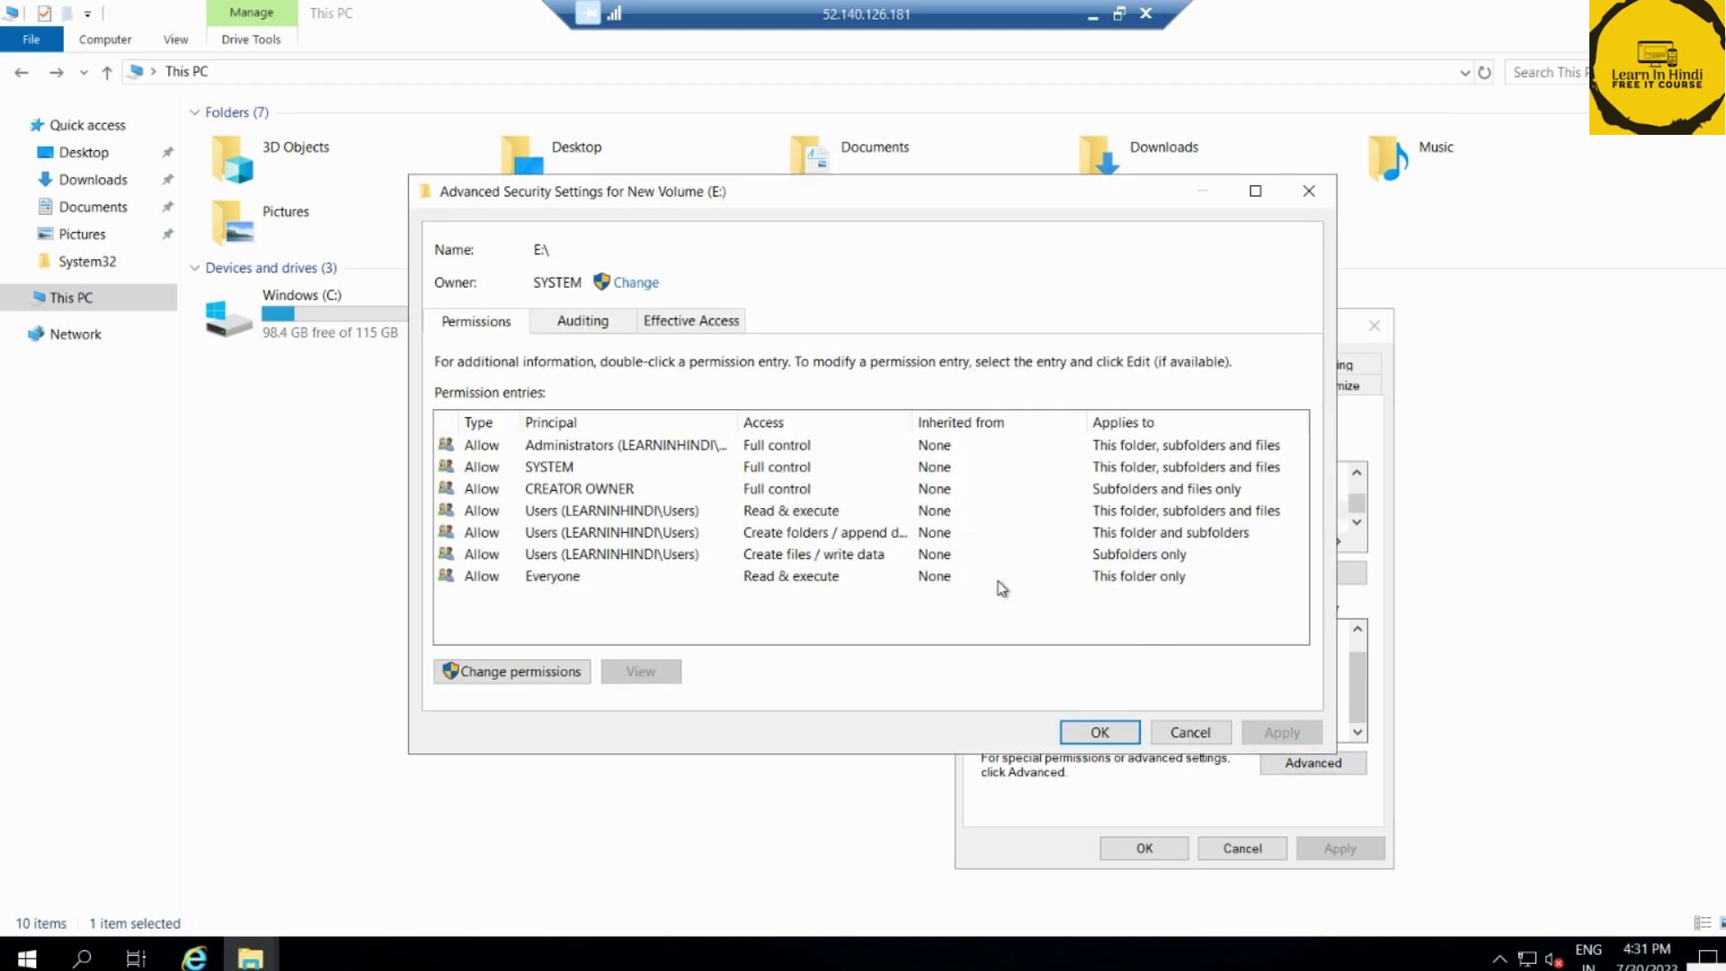
{"action": "left_click", "coordinate": [521, 575]}
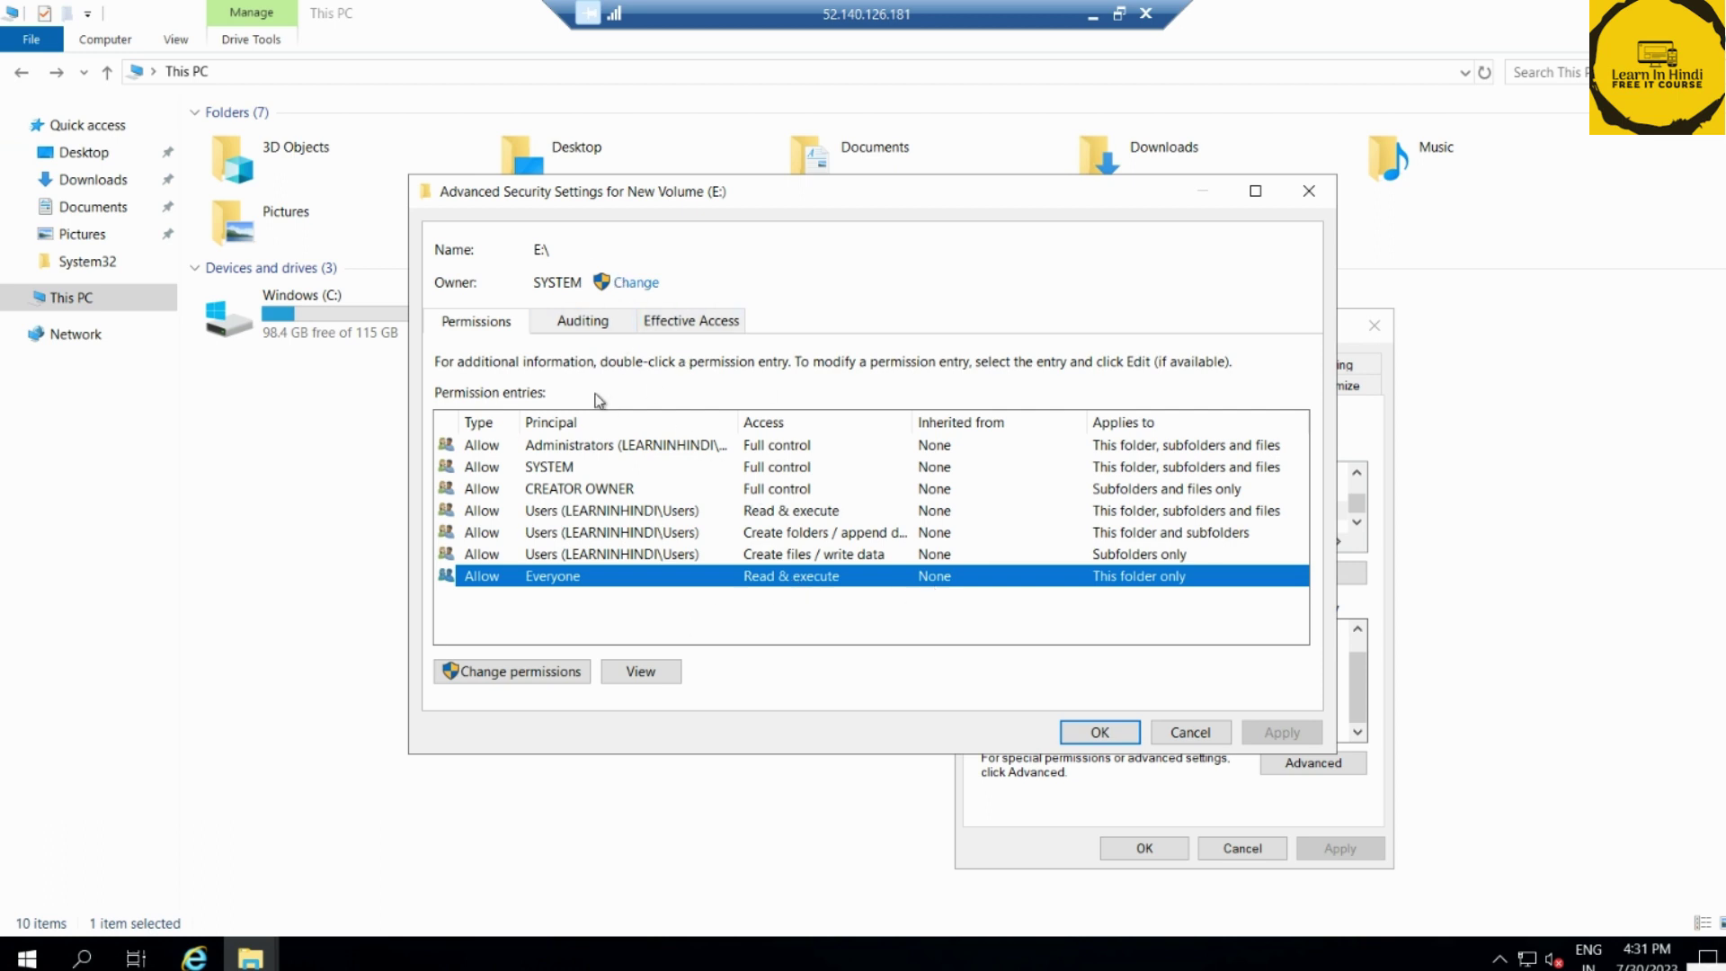
{"action": "left_click", "coordinate": [609, 513]}
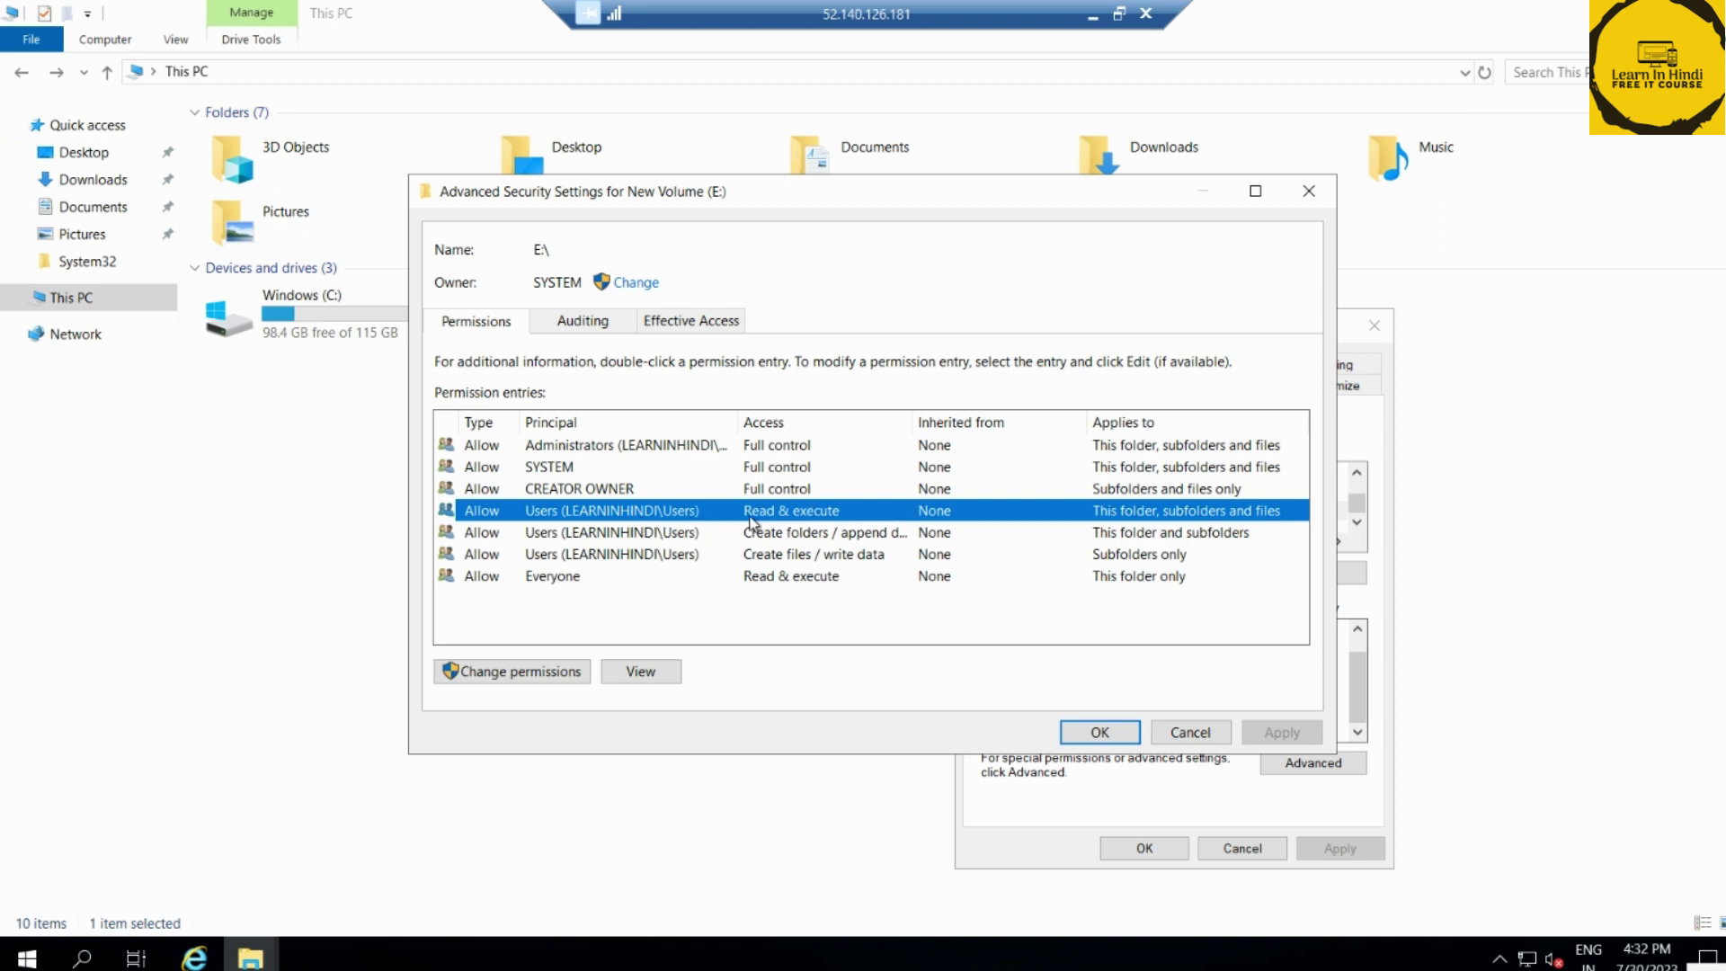
{"action": "double_click", "coordinate": [575, 521]}
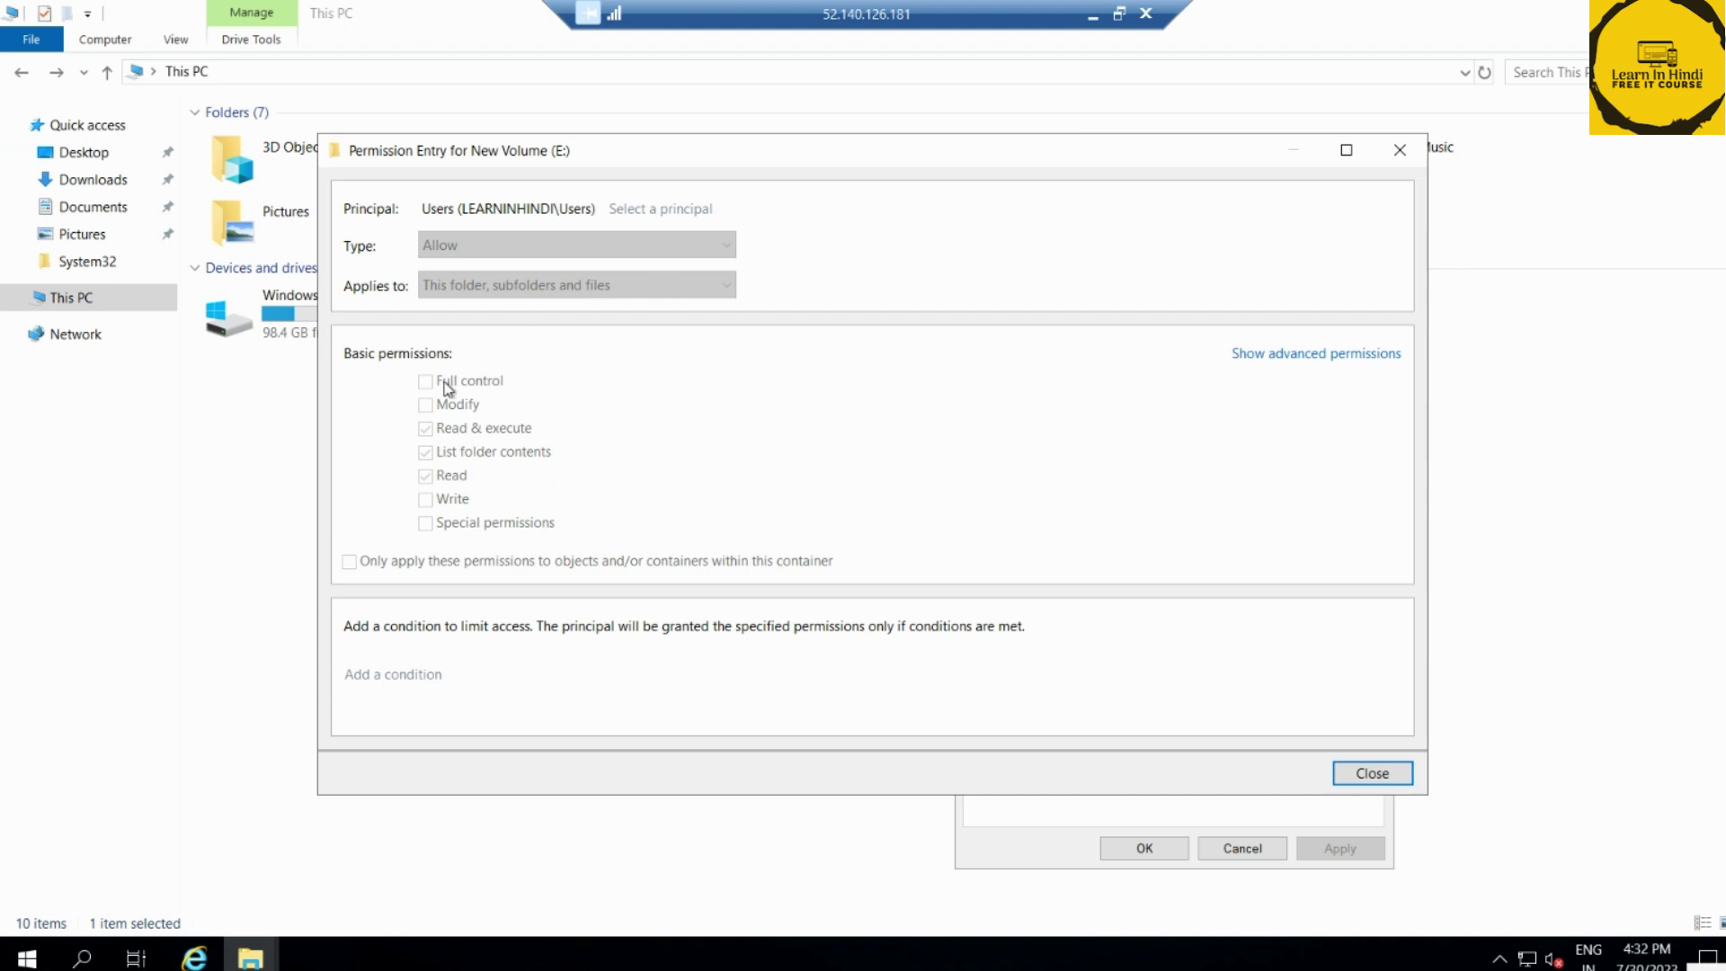
Step: Enable editing and set the Users Read & execute entry to apply to This folder only
{"action": "left_click", "coordinate": [1371, 773]}
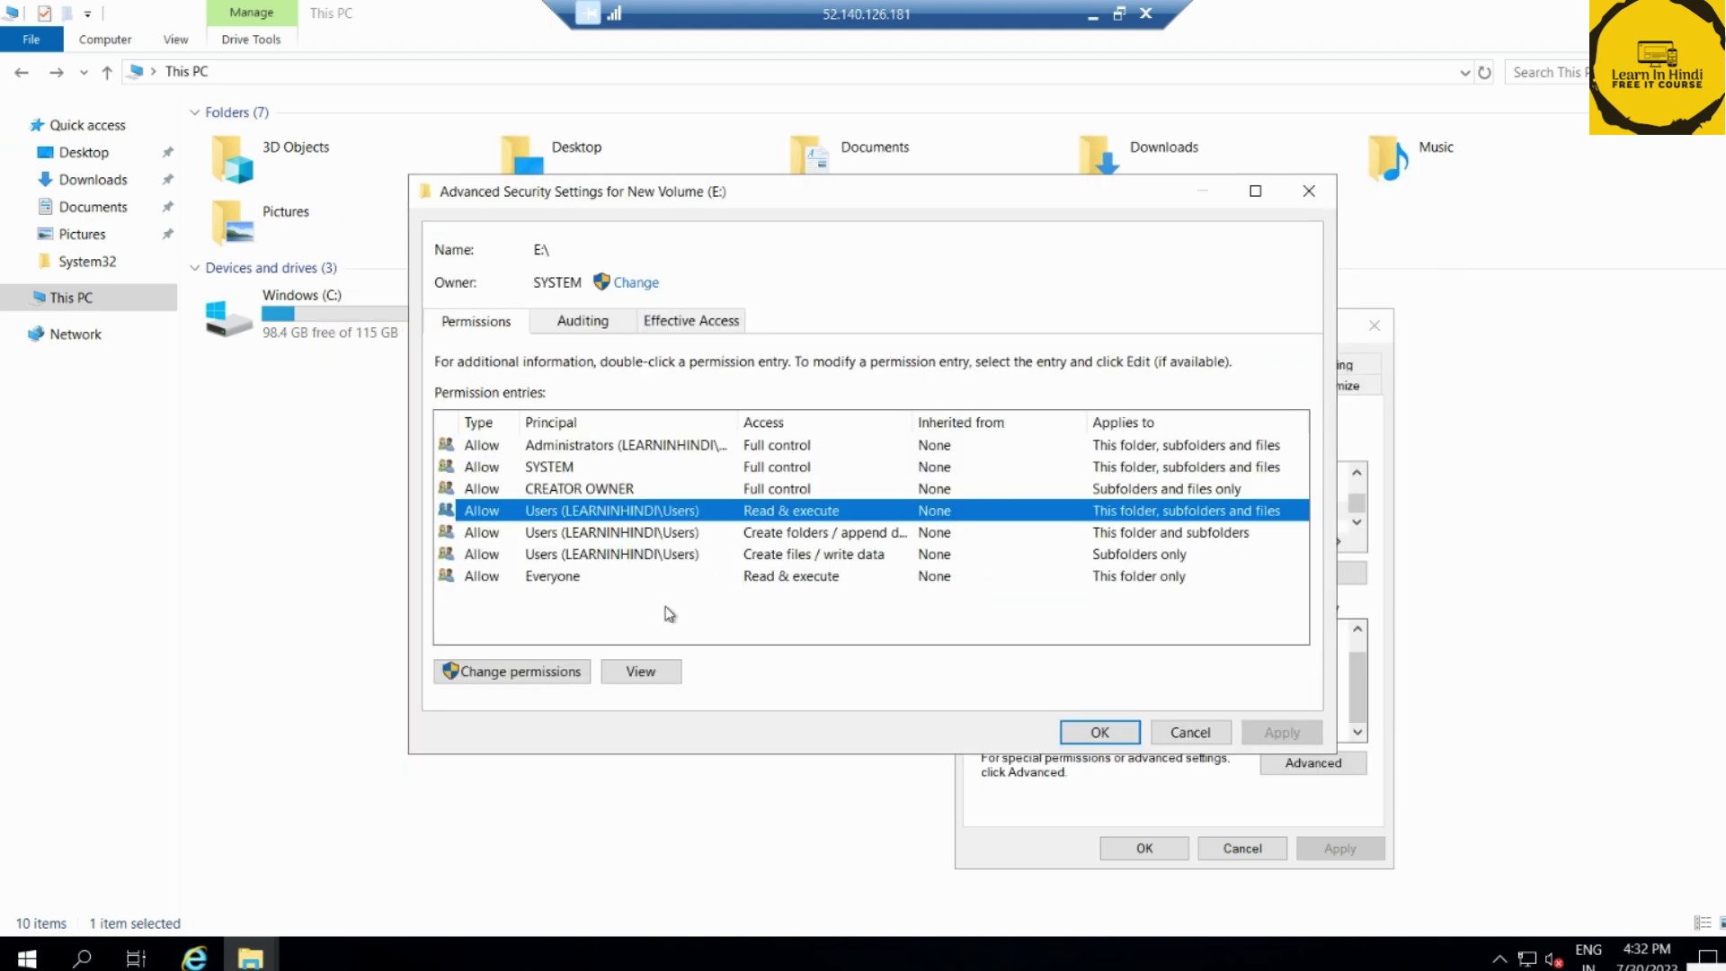
{"action": "left_click", "coordinate": [542, 672]}
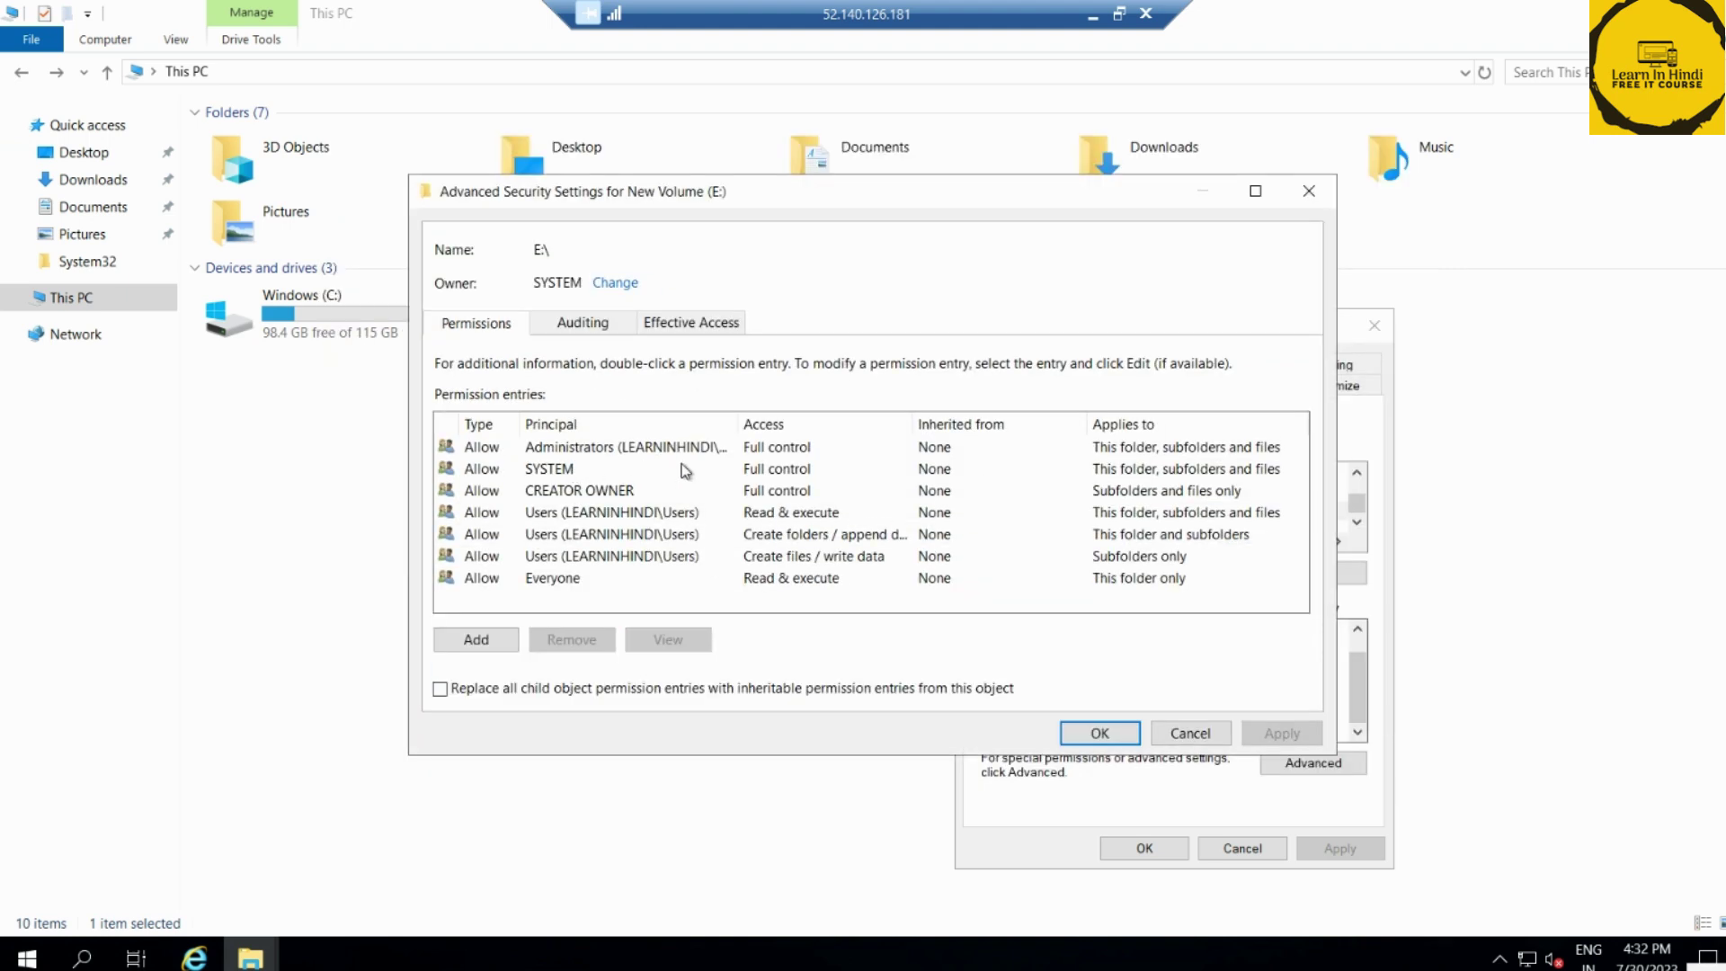
{"action": "left_click", "coordinate": [589, 492]}
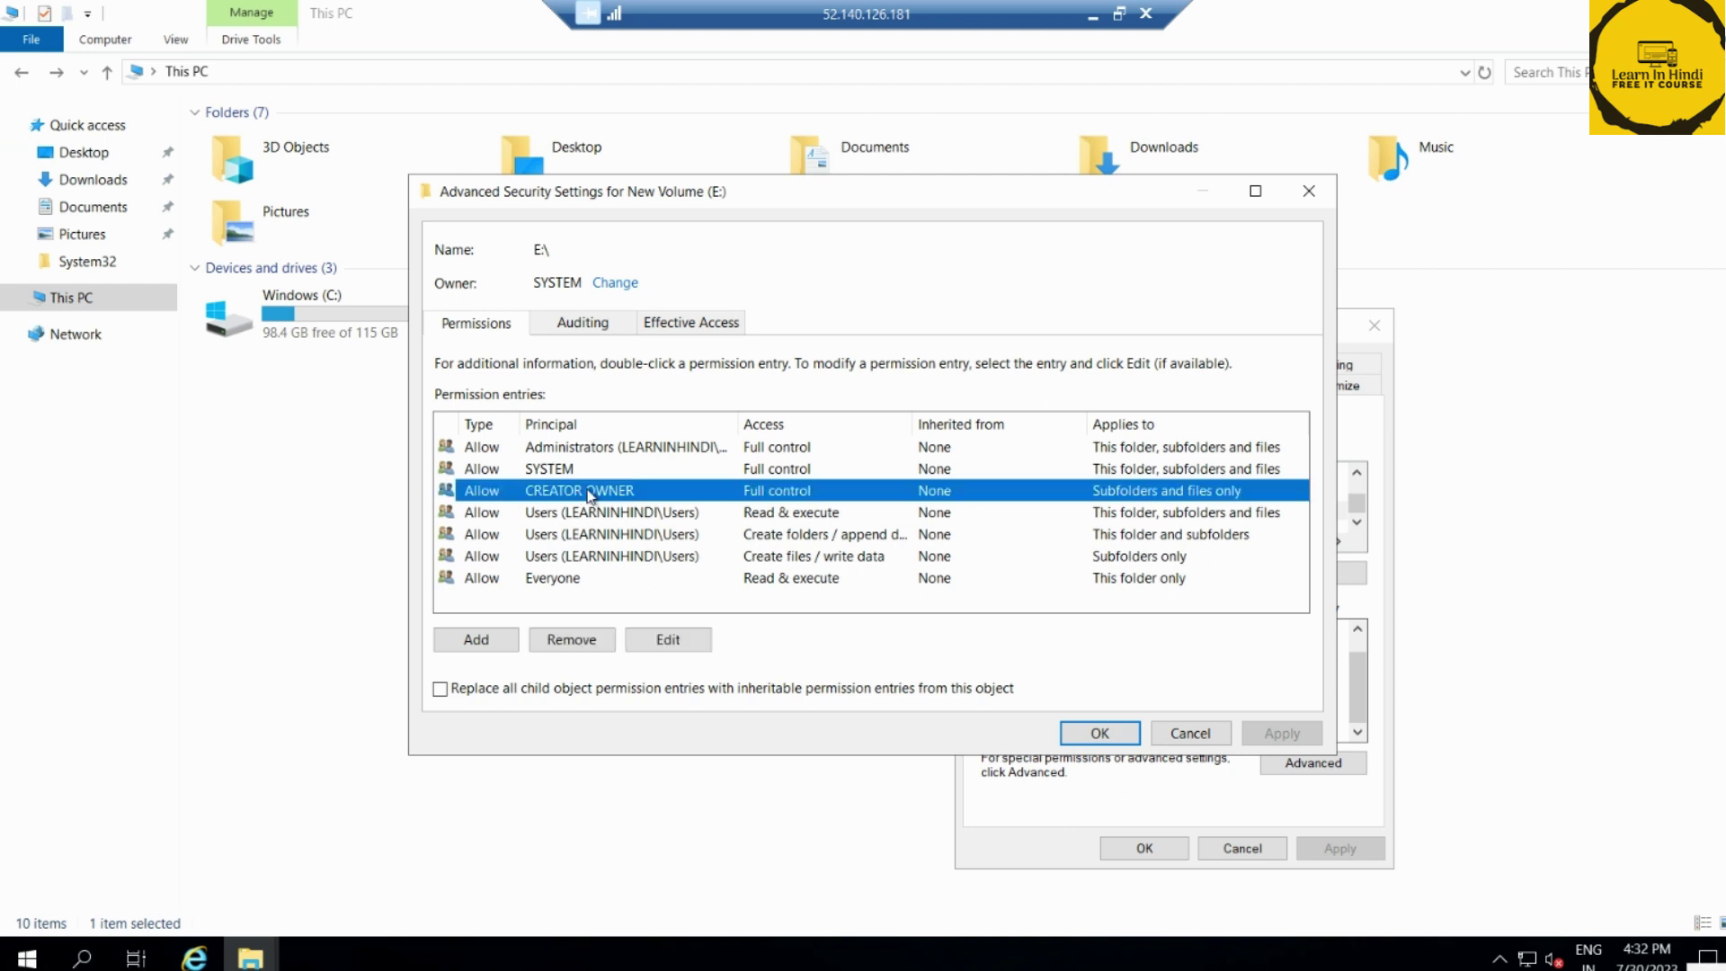
{"action": "left_click", "coordinate": [574, 514]}
{"action": "left_click", "coordinate": [683, 648]}
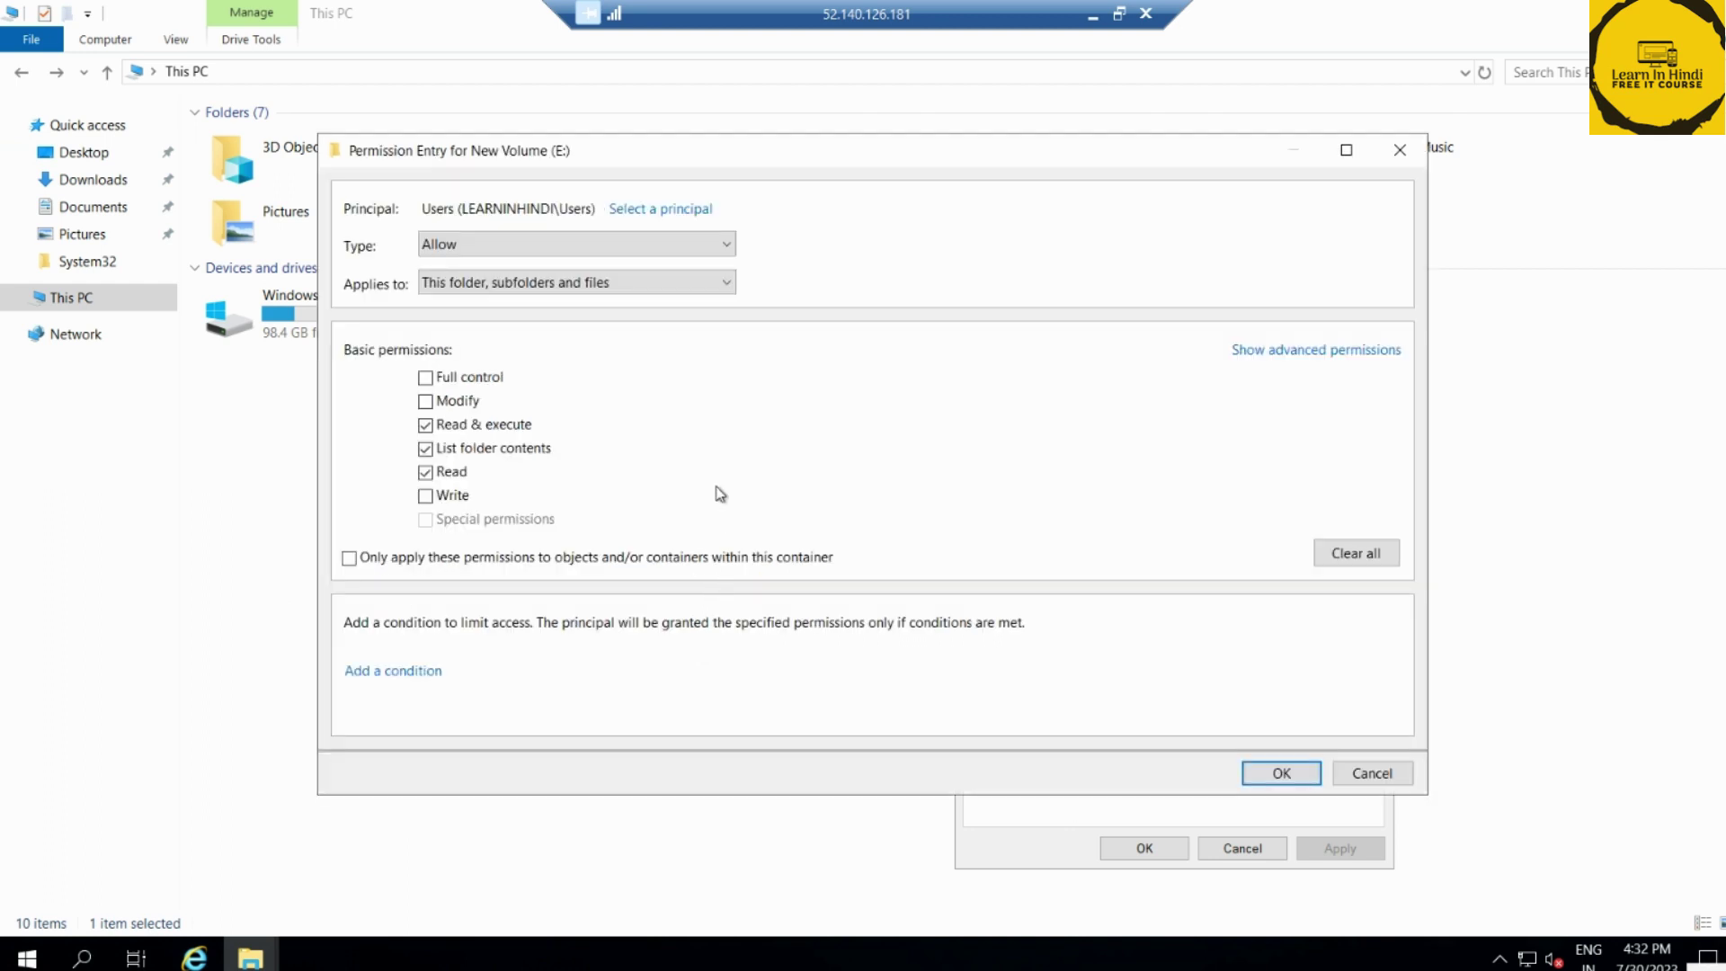
{"action": "left_click", "coordinate": [577, 285]}
{"action": "left_click", "coordinate": [527, 306]}
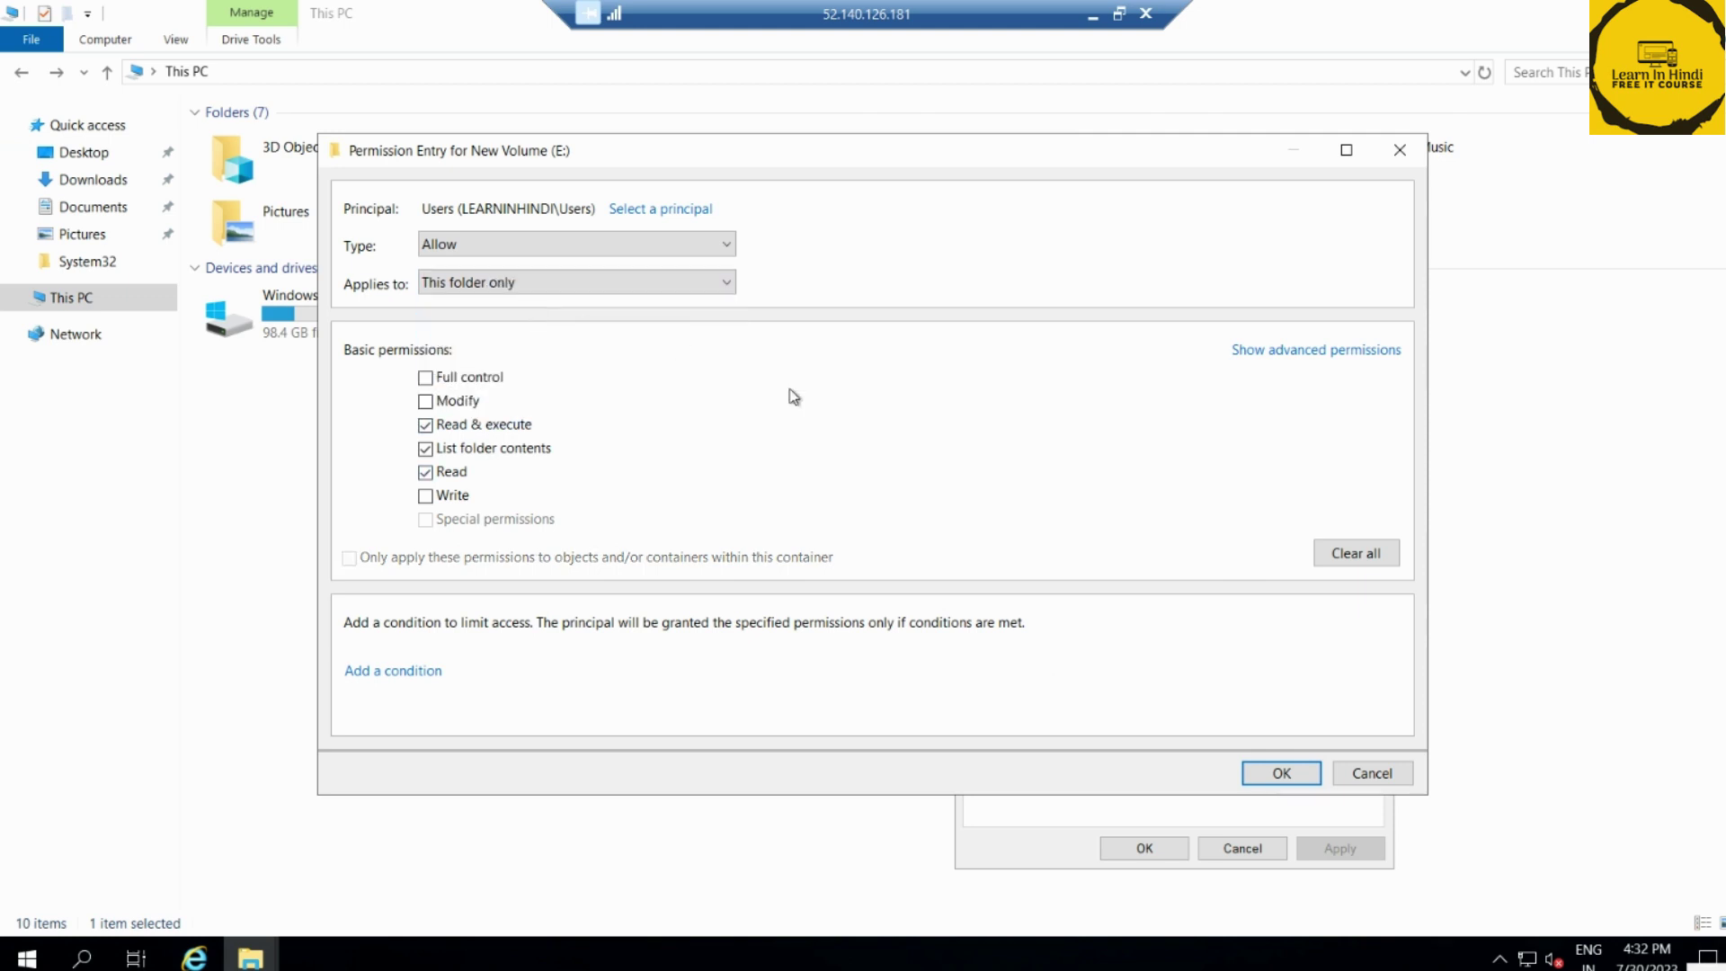
{"action": "left_click", "coordinate": [1278, 773]}
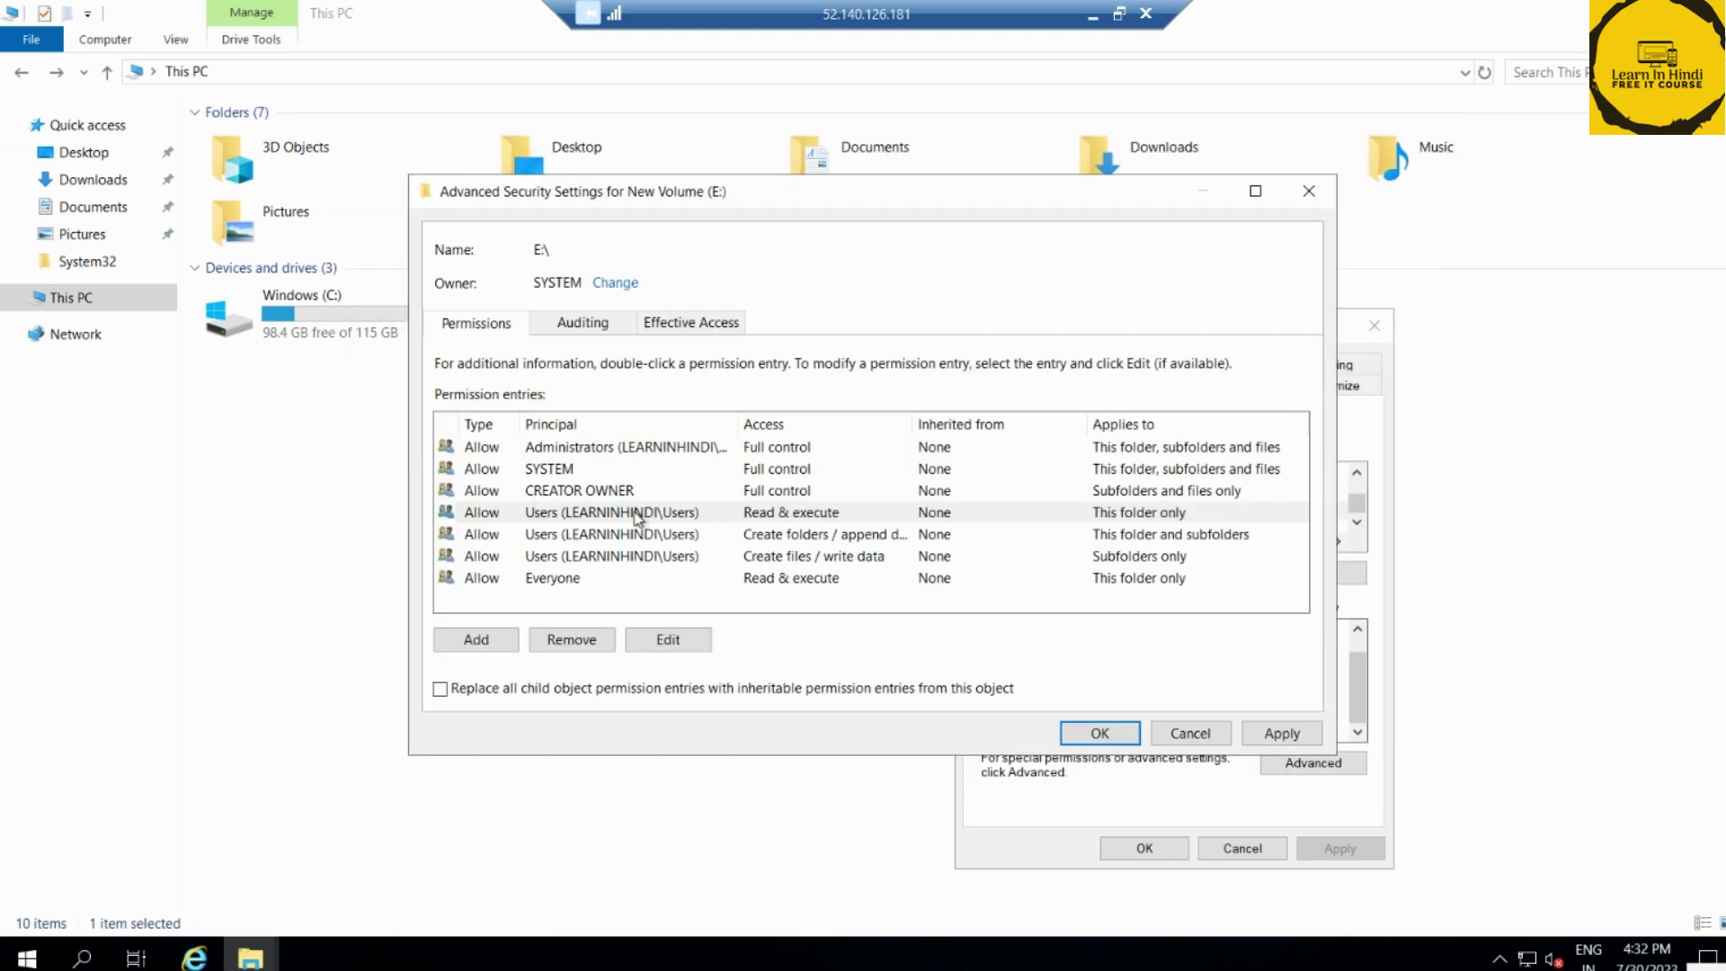
Step: Set the Users Create folders / append data entry to This folder only
{"action": "left_click", "coordinate": [526, 535]}
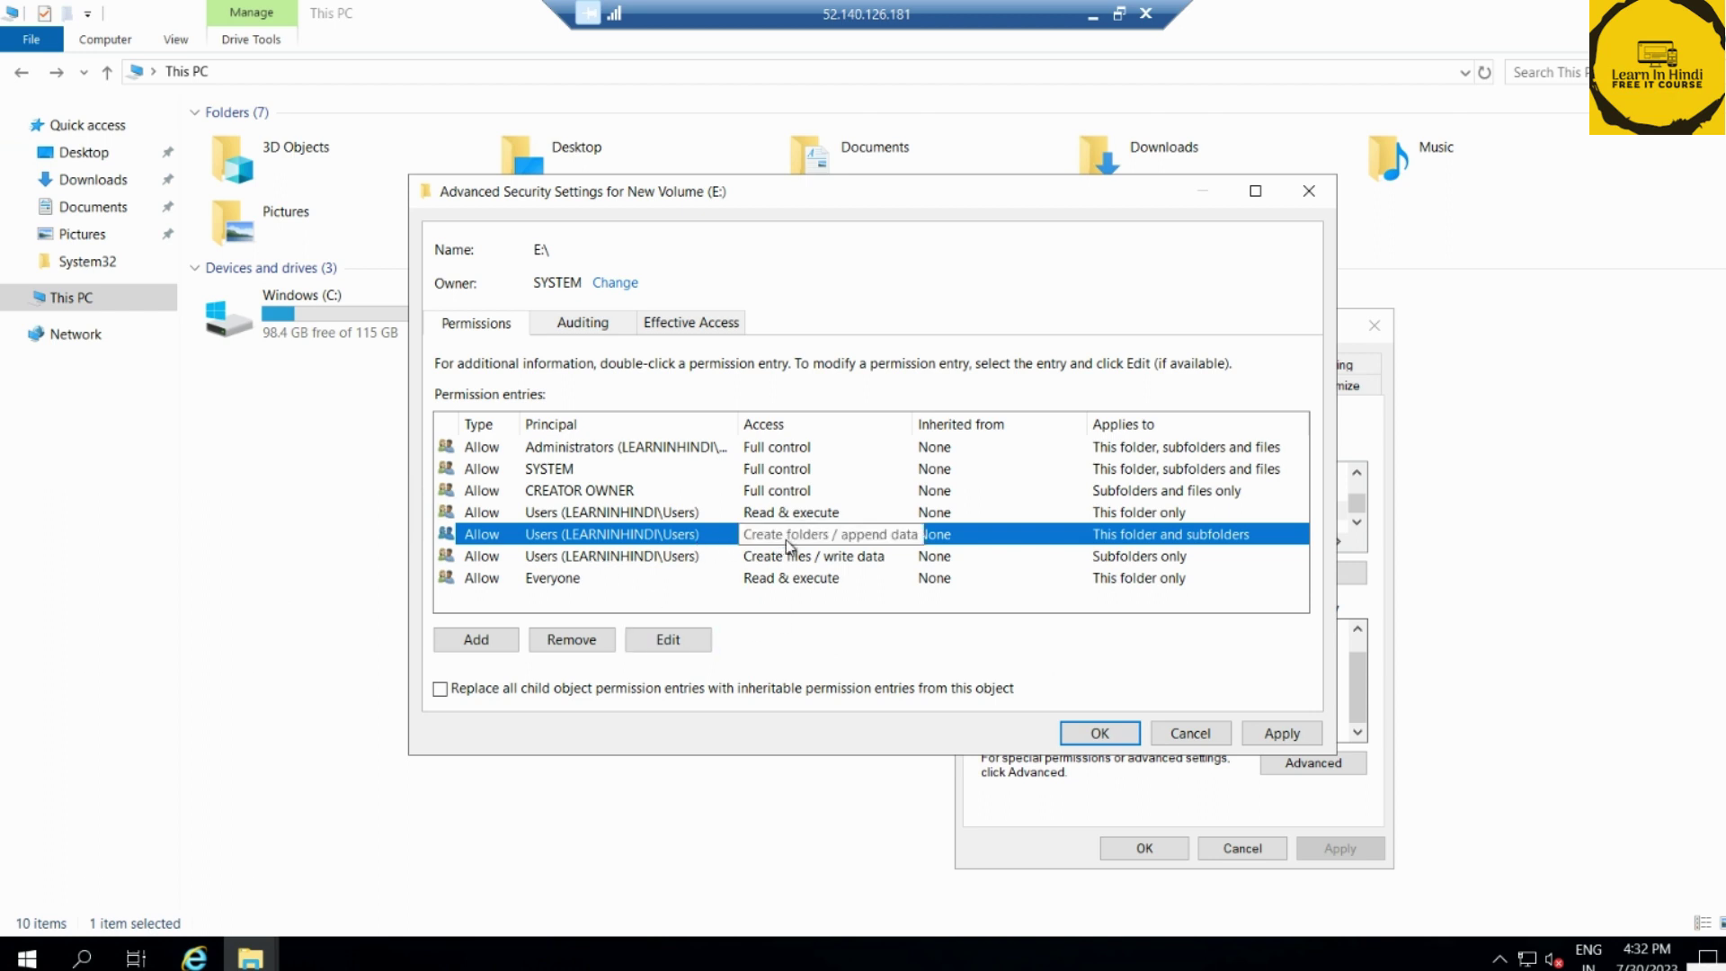
{"action": "left_click", "coordinate": [677, 515]}
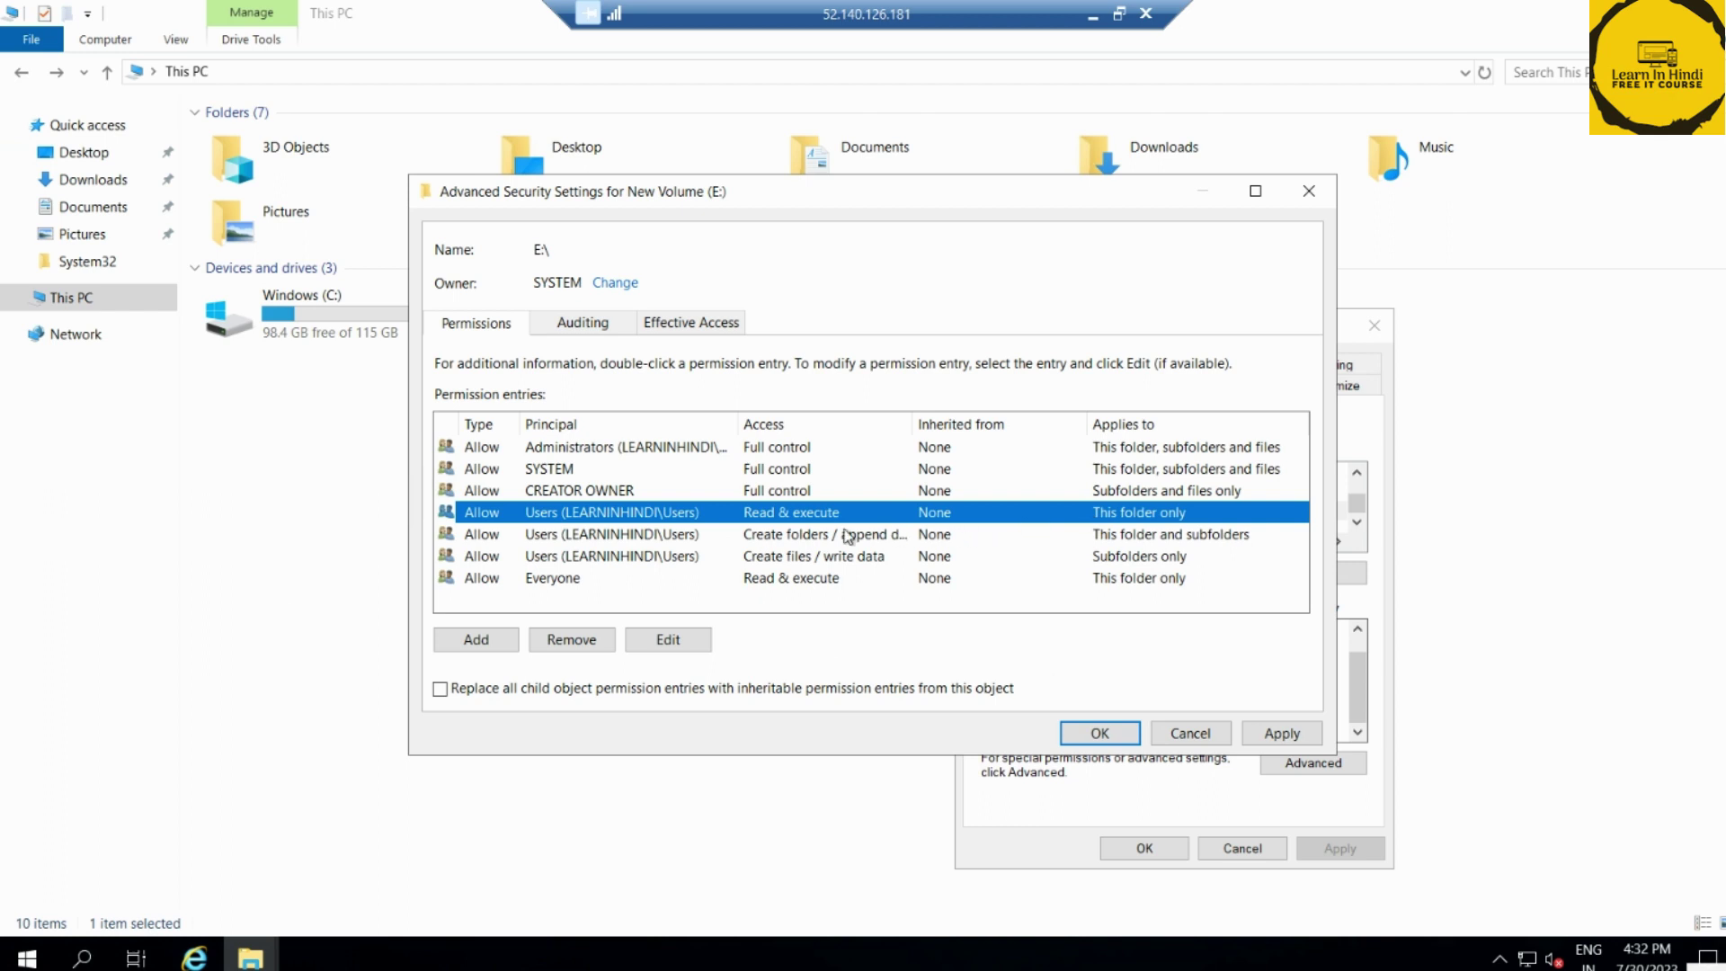
{"action": "left_click", "coordinate": [752, 537]}
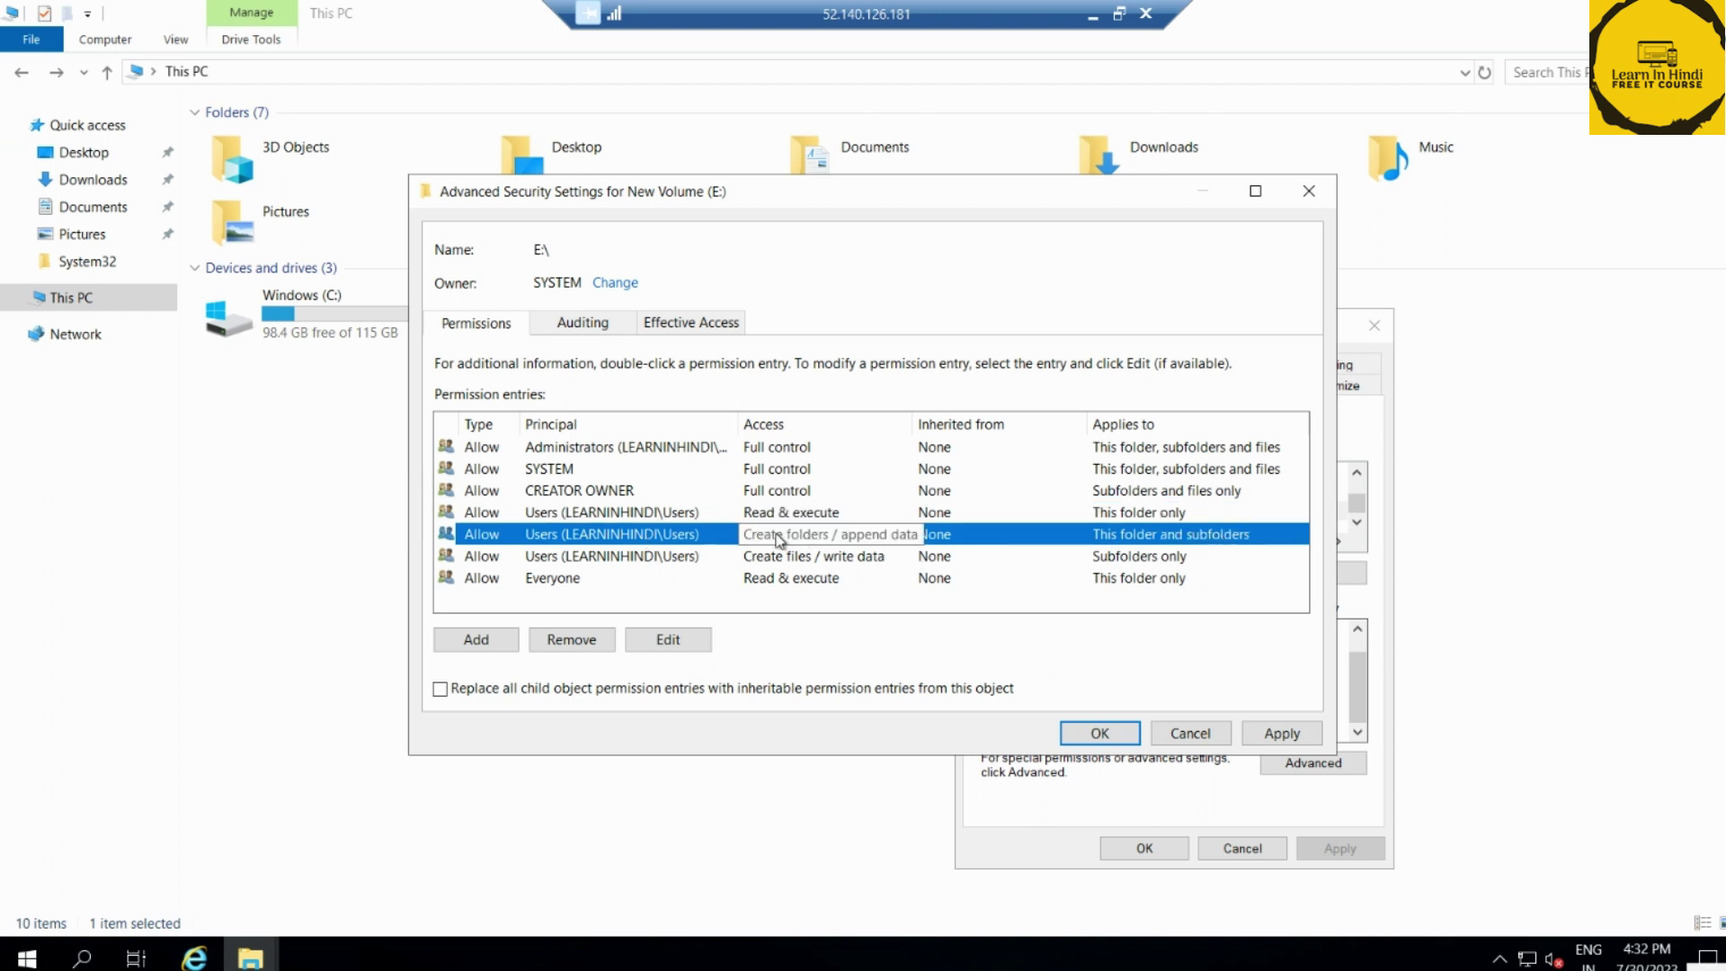
{"action": "left_click", "coordinate": [683, 639]}
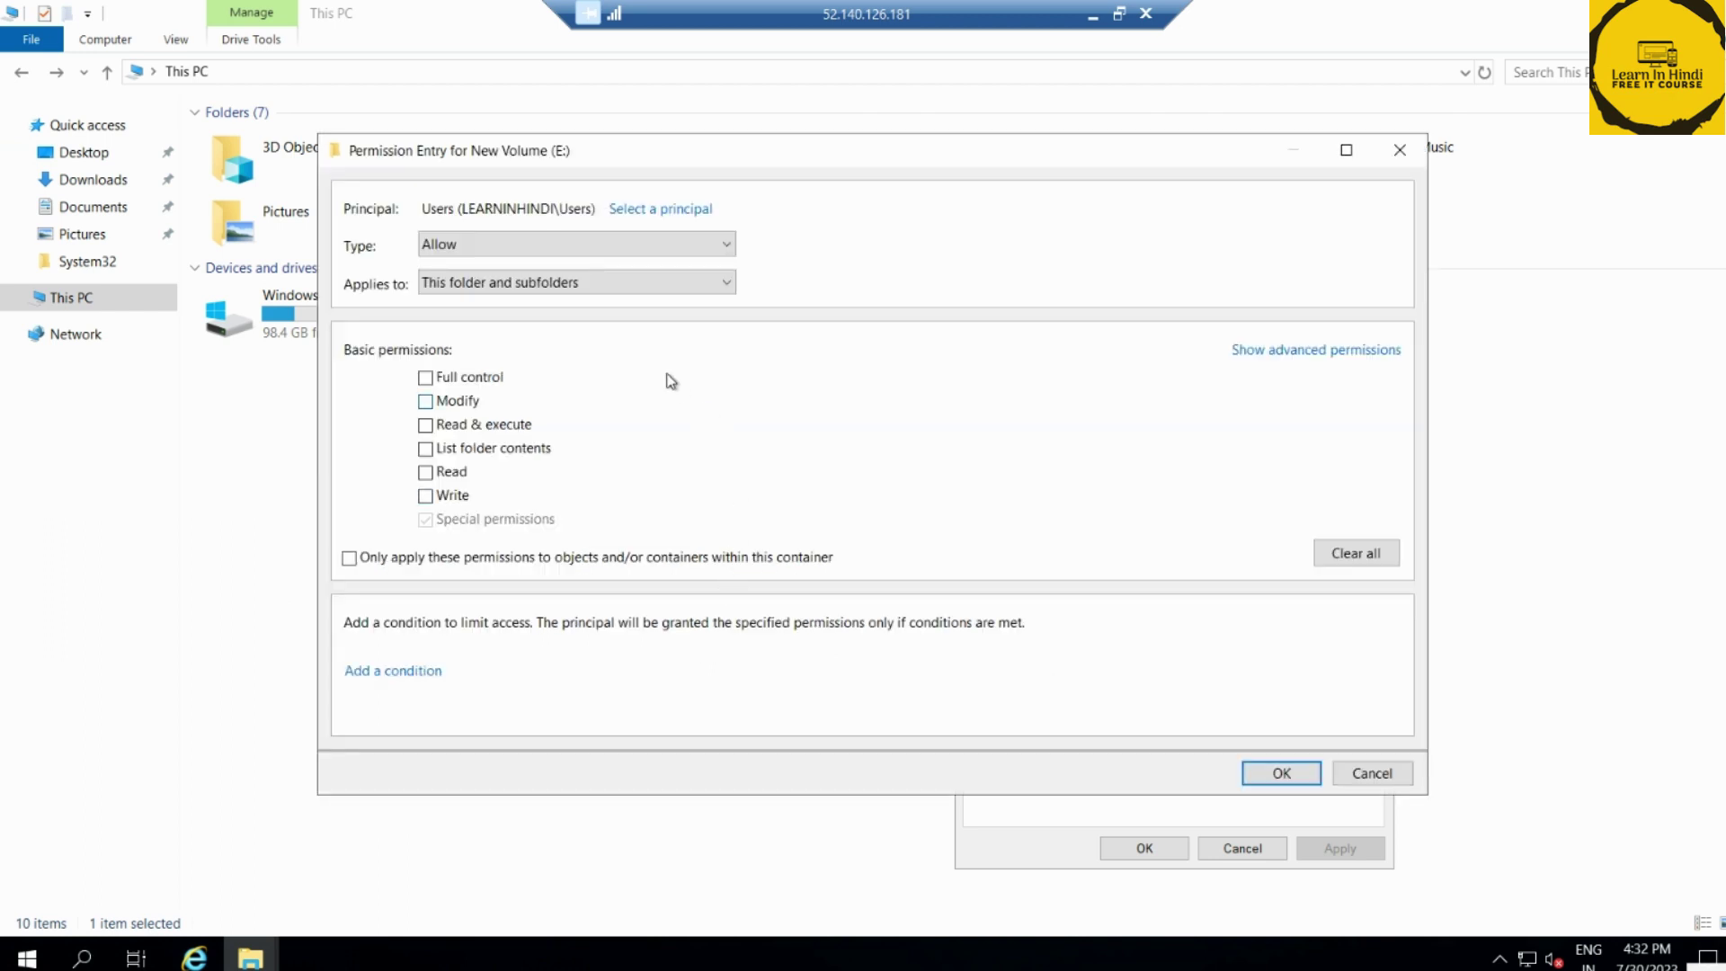
{"action": "left_click", "coordinate": [602, 283]}
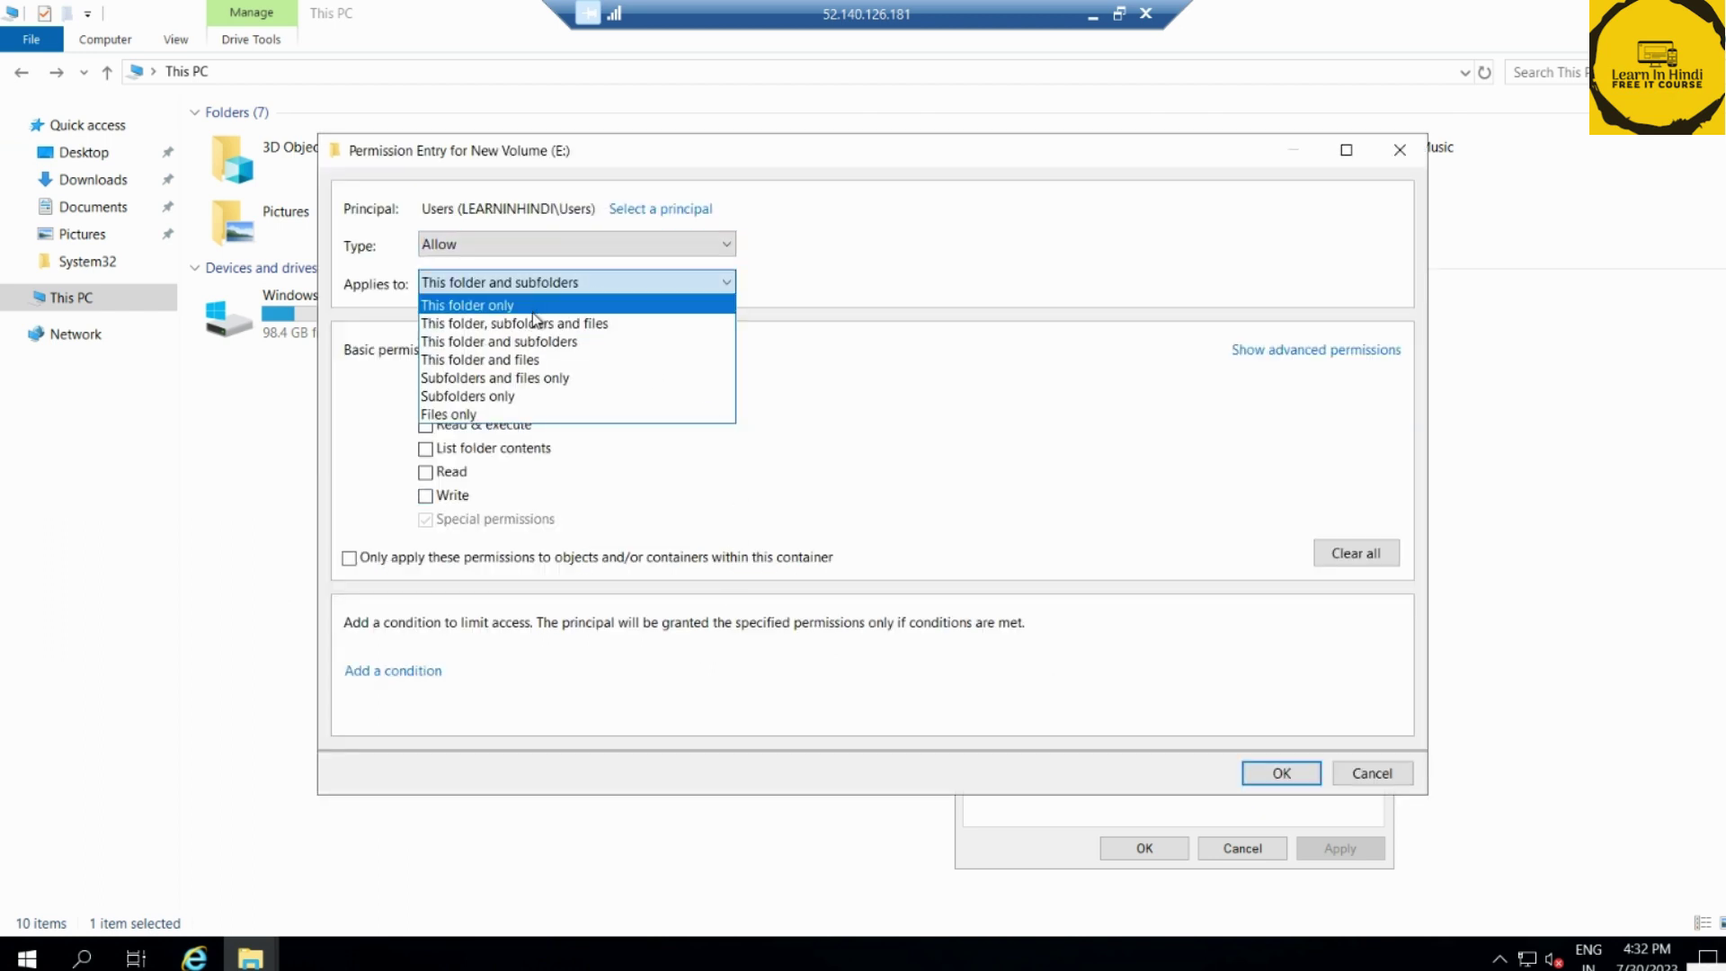
{"action": "left_click", "coordinate": [486, 305]}
{"action": "left_click", "coordinate": [1301, 779]}
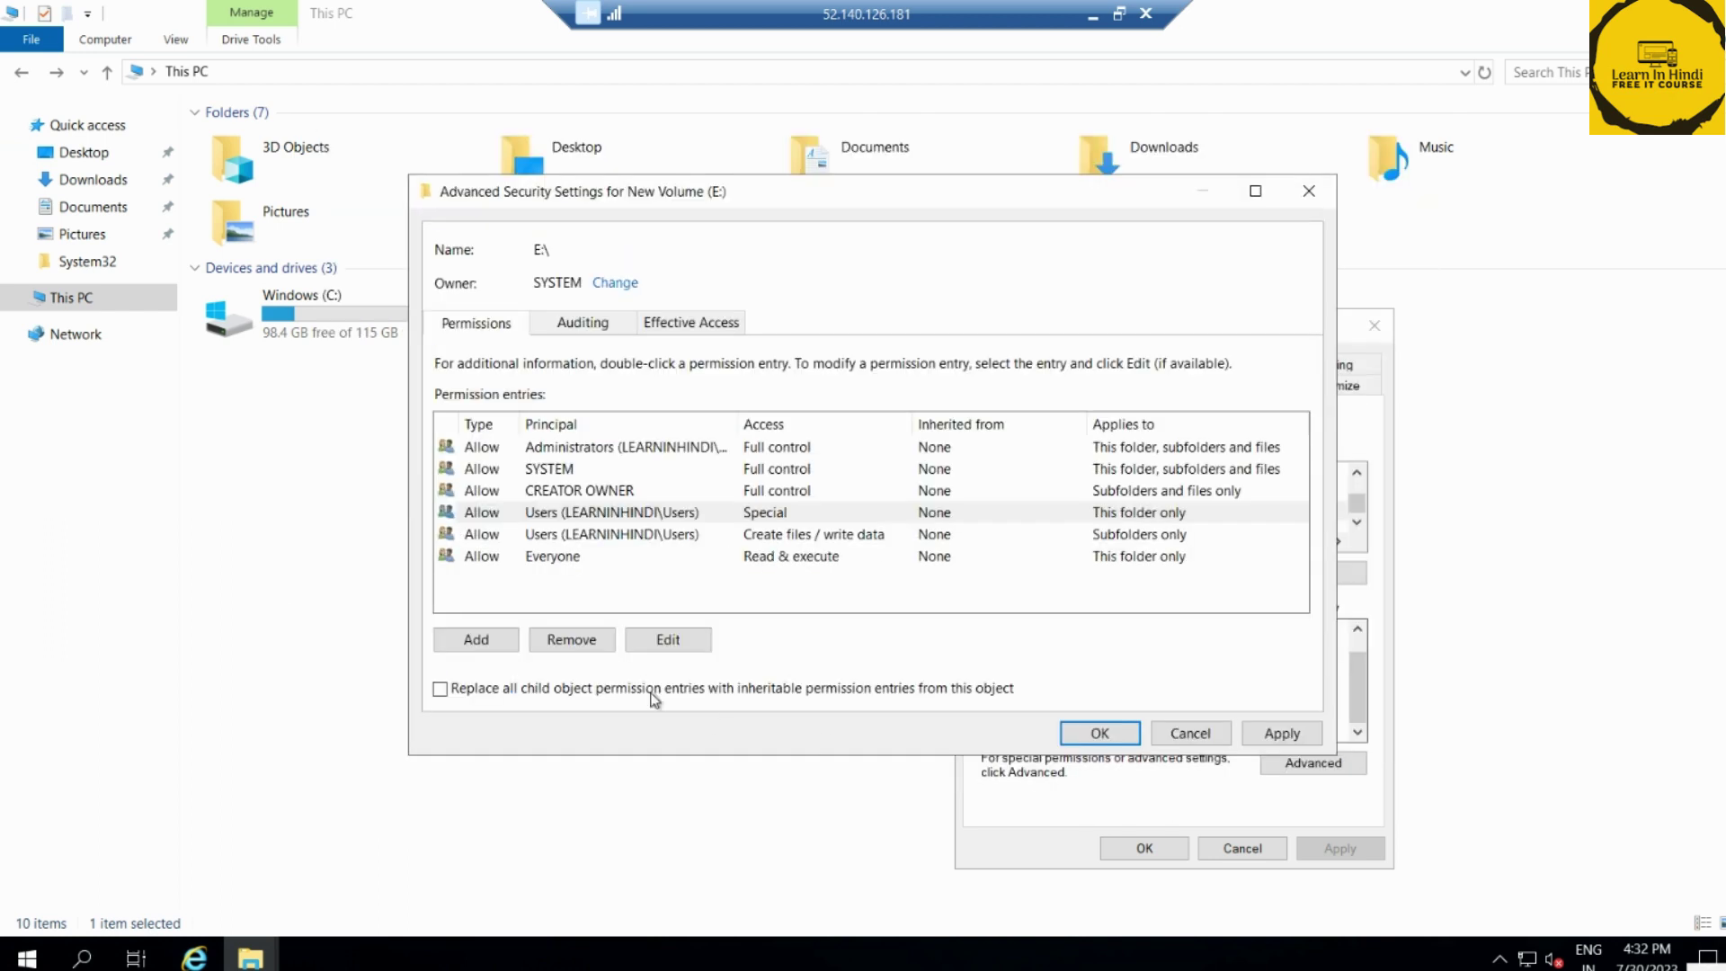
Step: Set the Users Create files / write data entry to This folder only
{"action": "left_click", "coordinate": [653, 536]}
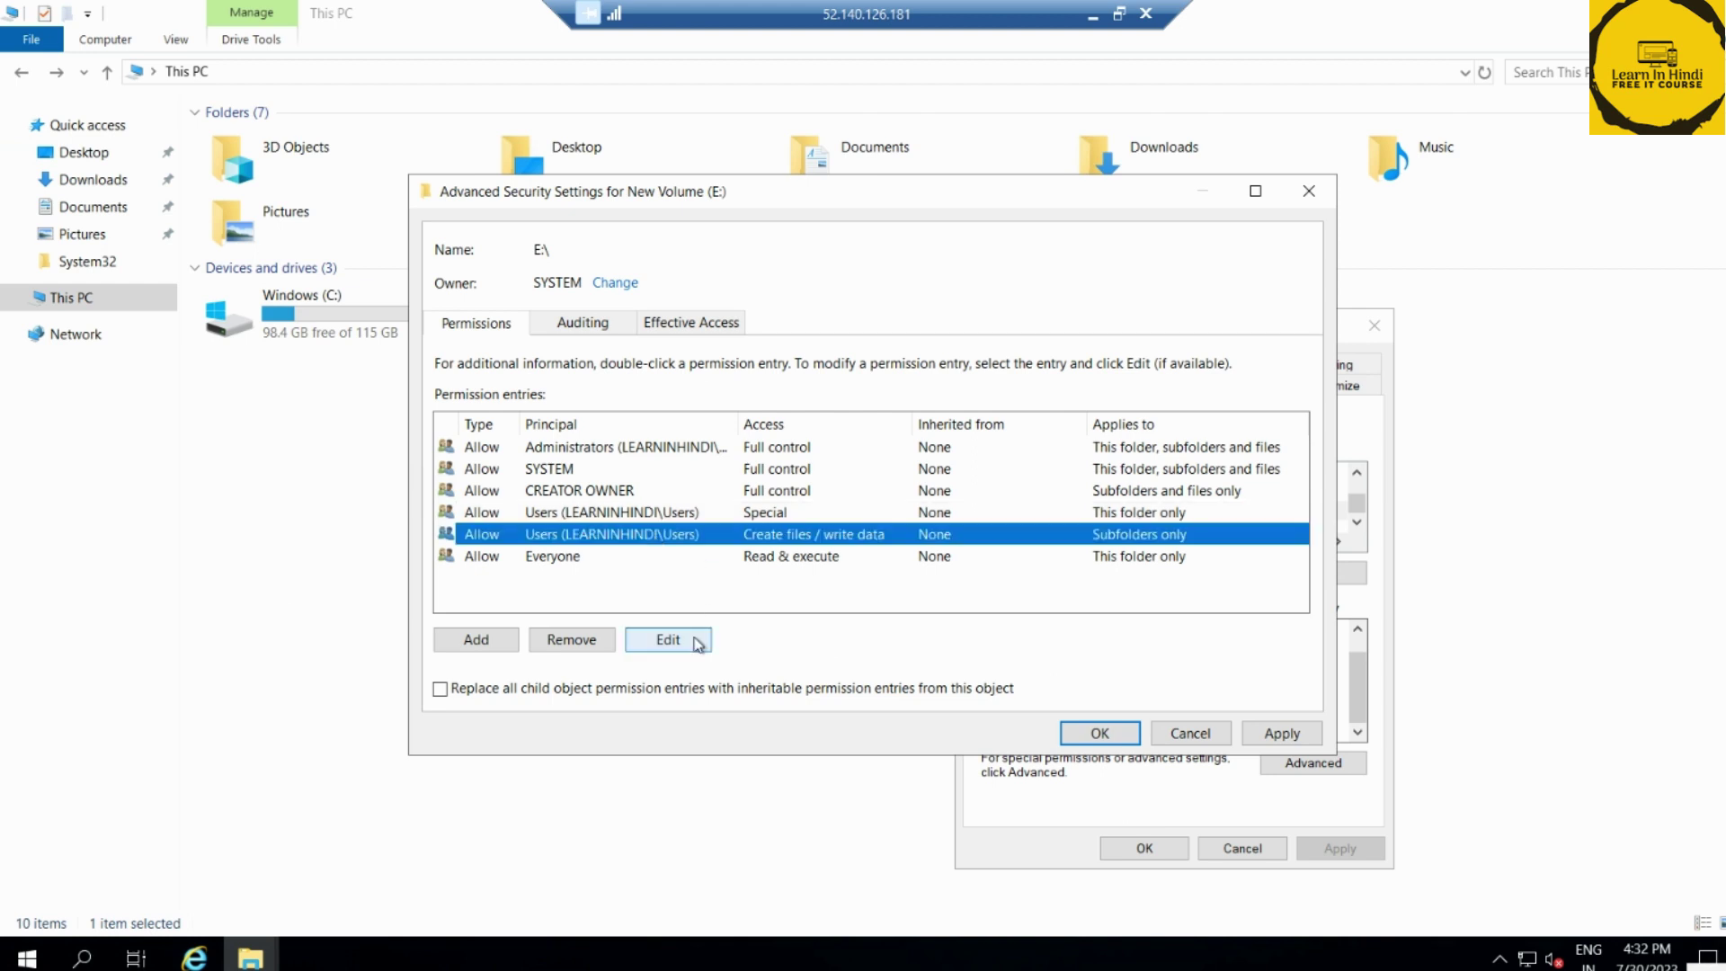
{"action": "left_click", "coordinate": [699, 636]}
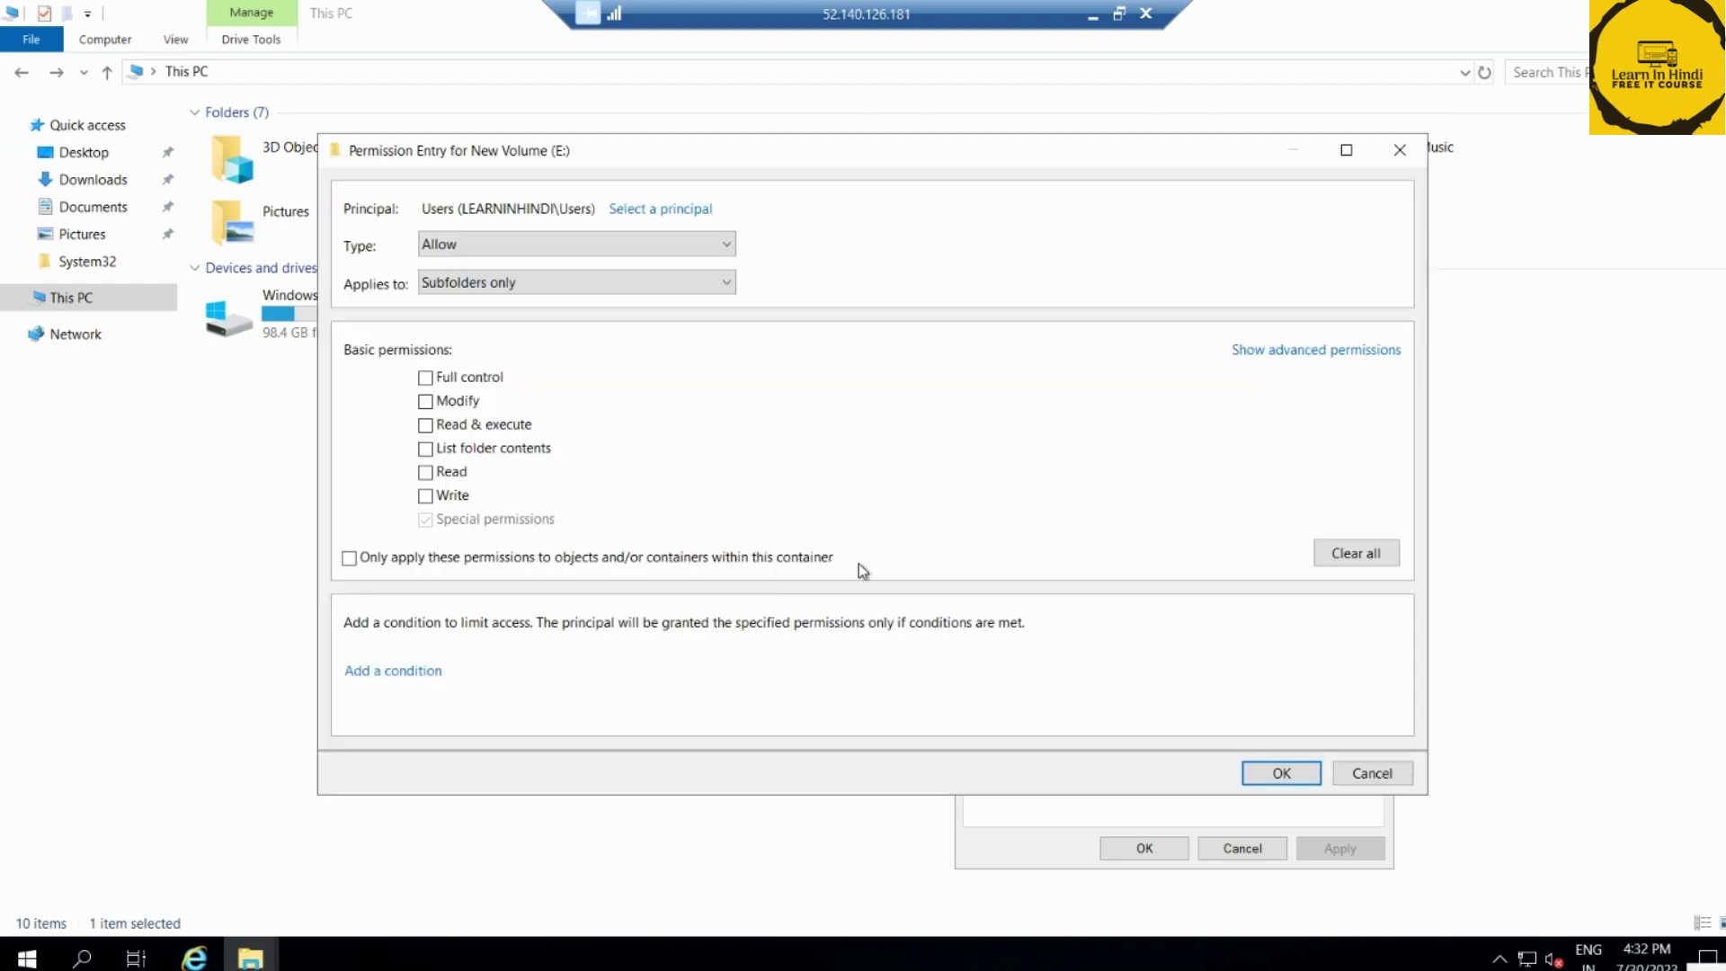
{"action": "left_click", "coordinate": [609, 291]}
{"action": "left_click", "coordinate": [532, 305]}
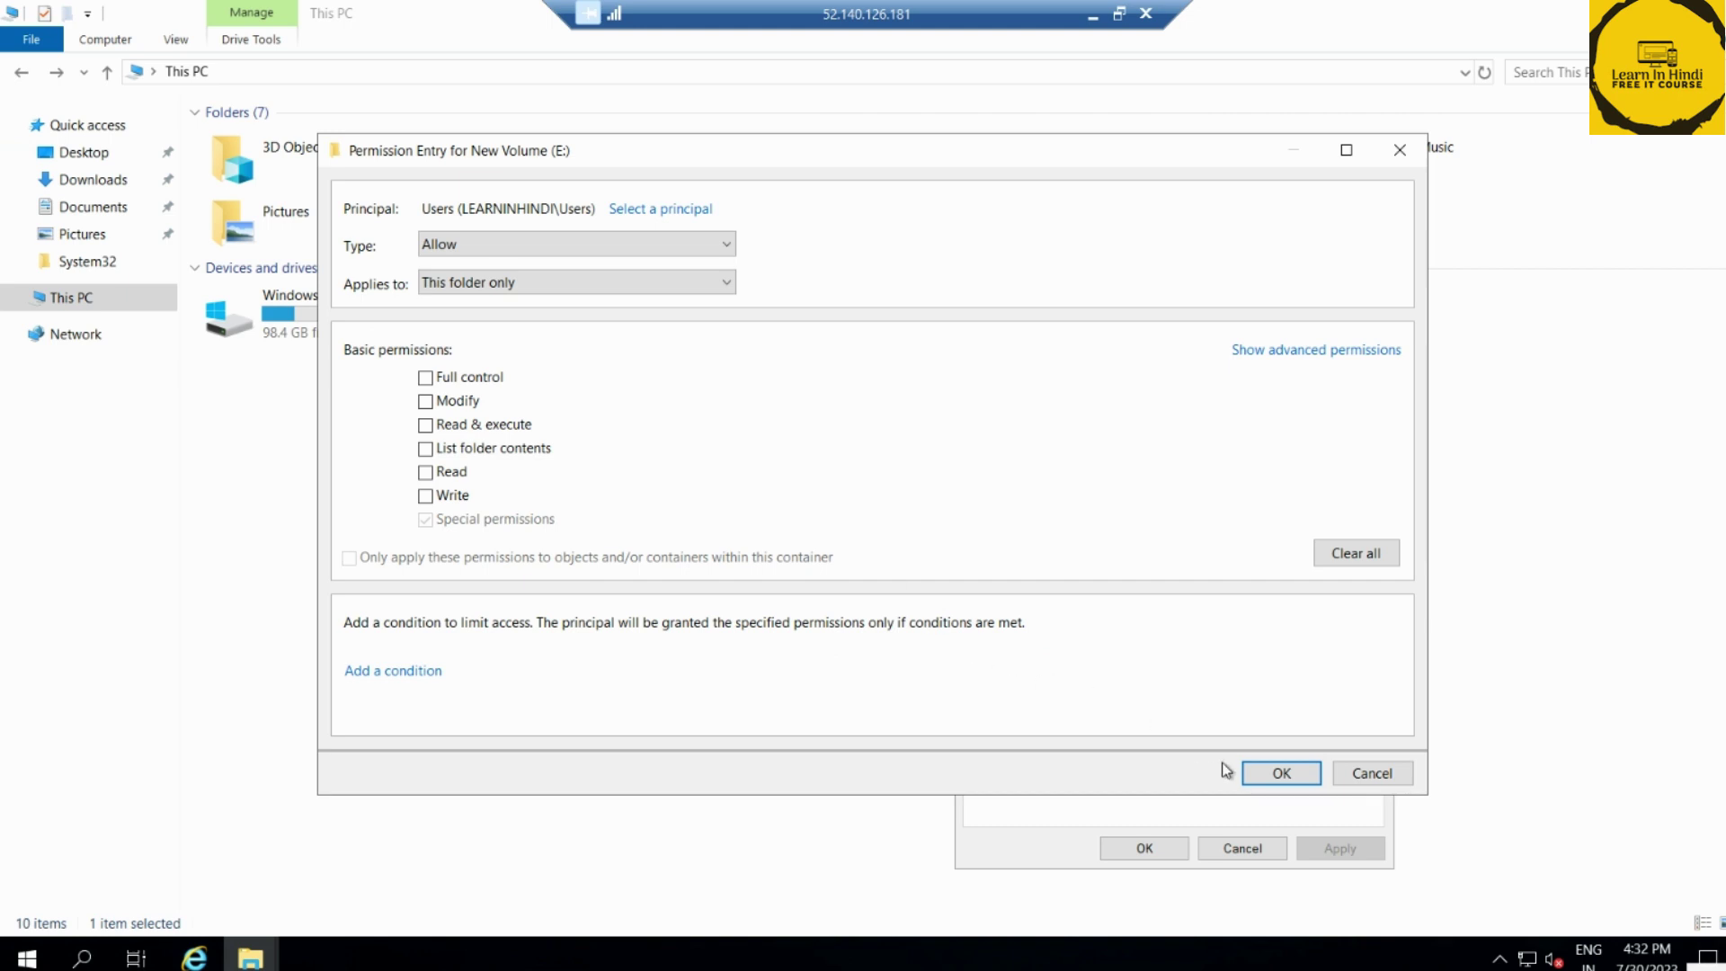
{"action": "left_click", "coordinate": [1281, 773]}
{"action": "left_click", "coordinate": [582, 538]}
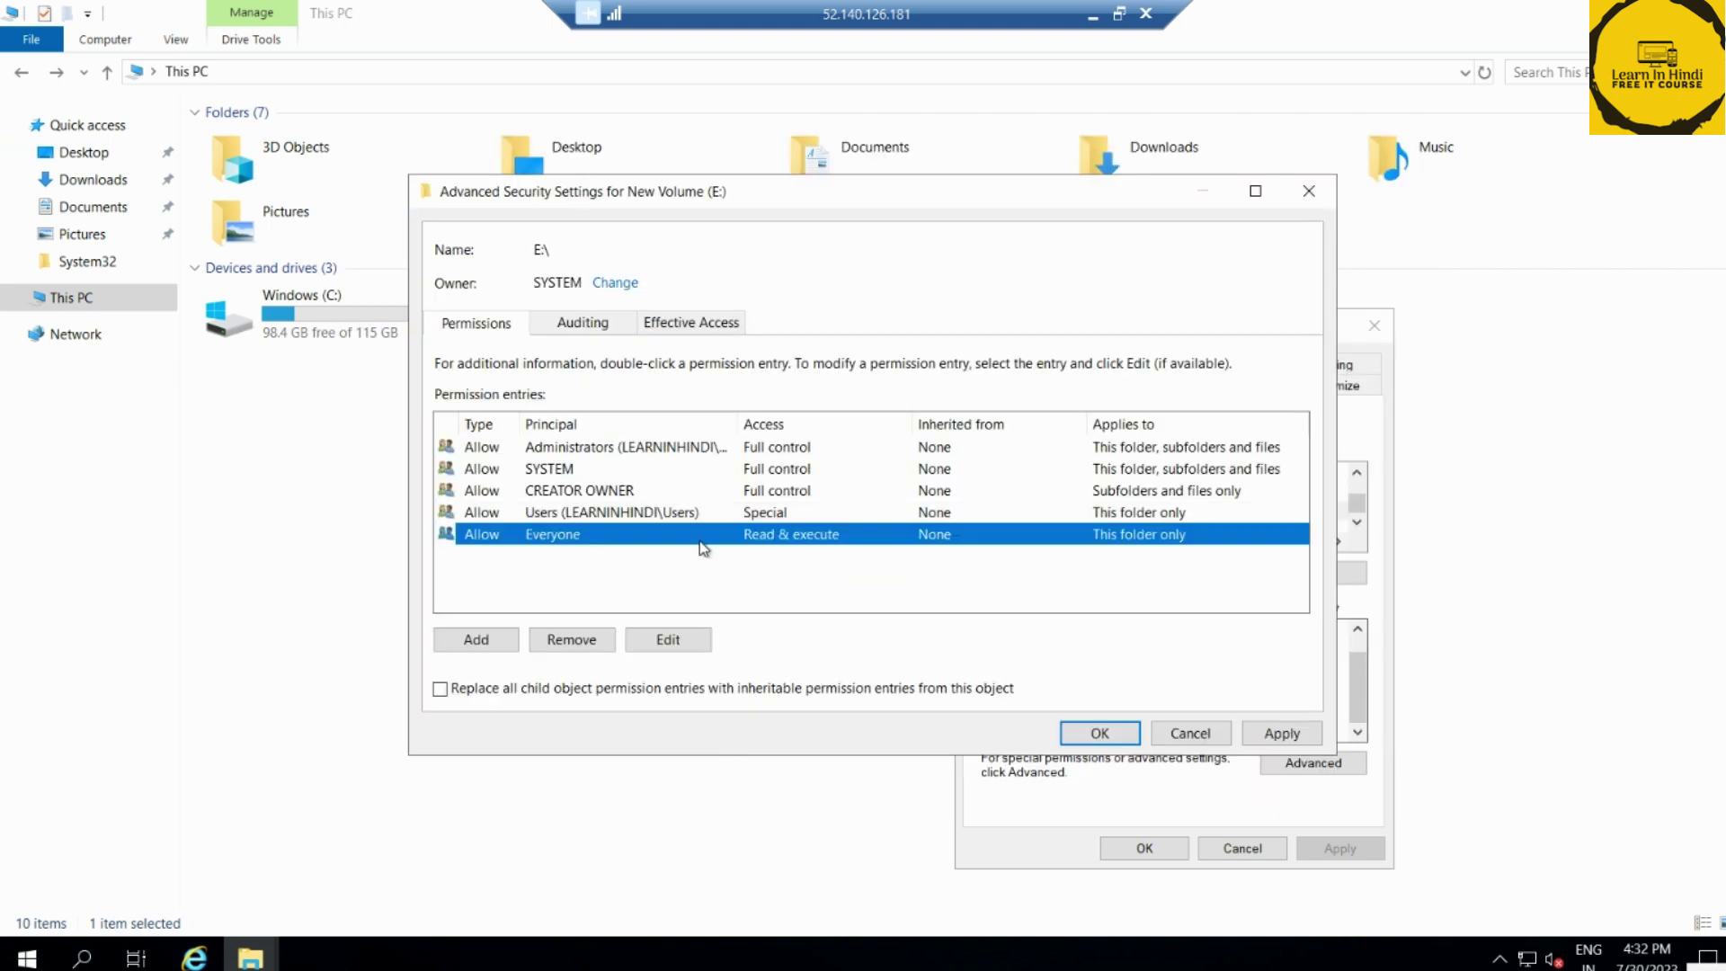
Step: Apply the E: permission changes, then open E:\HR and accept permanent access
{"action": "left_click", "coordinate": [1100, 734]}
{"action": "left_click", "coordinate": [1155, 848]}
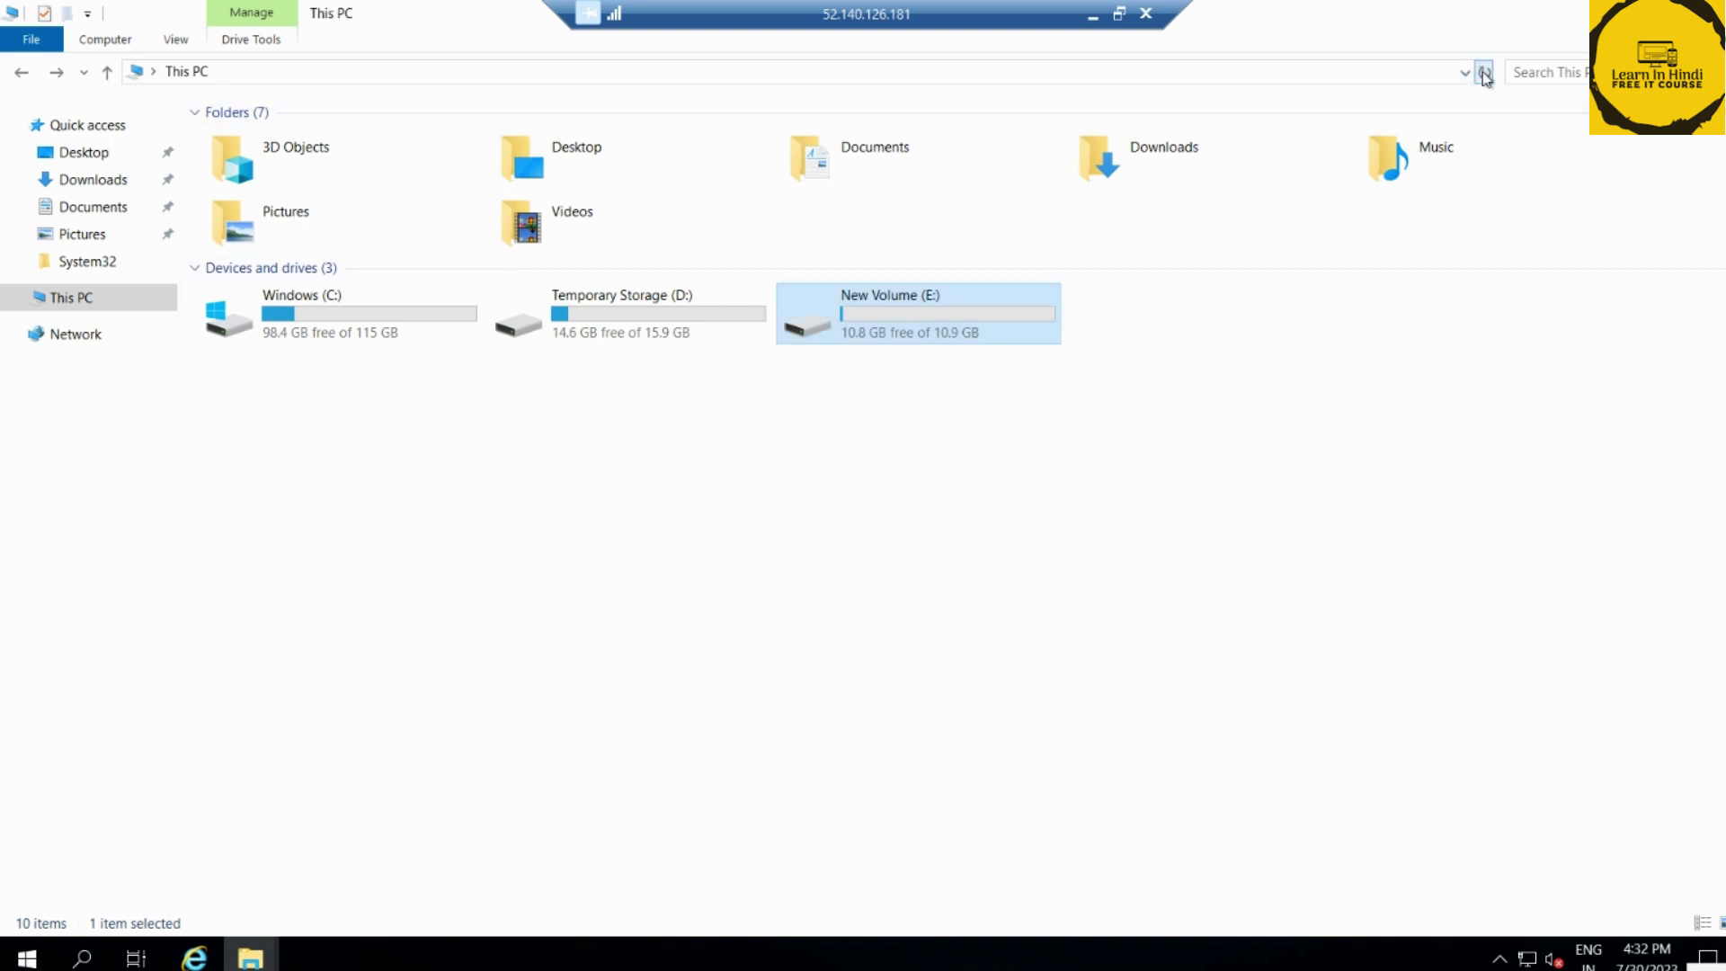
{"action": "double_click", "coordinate": [940, 341]}
{"action": "double_click", "coordinate": [332, 144]}
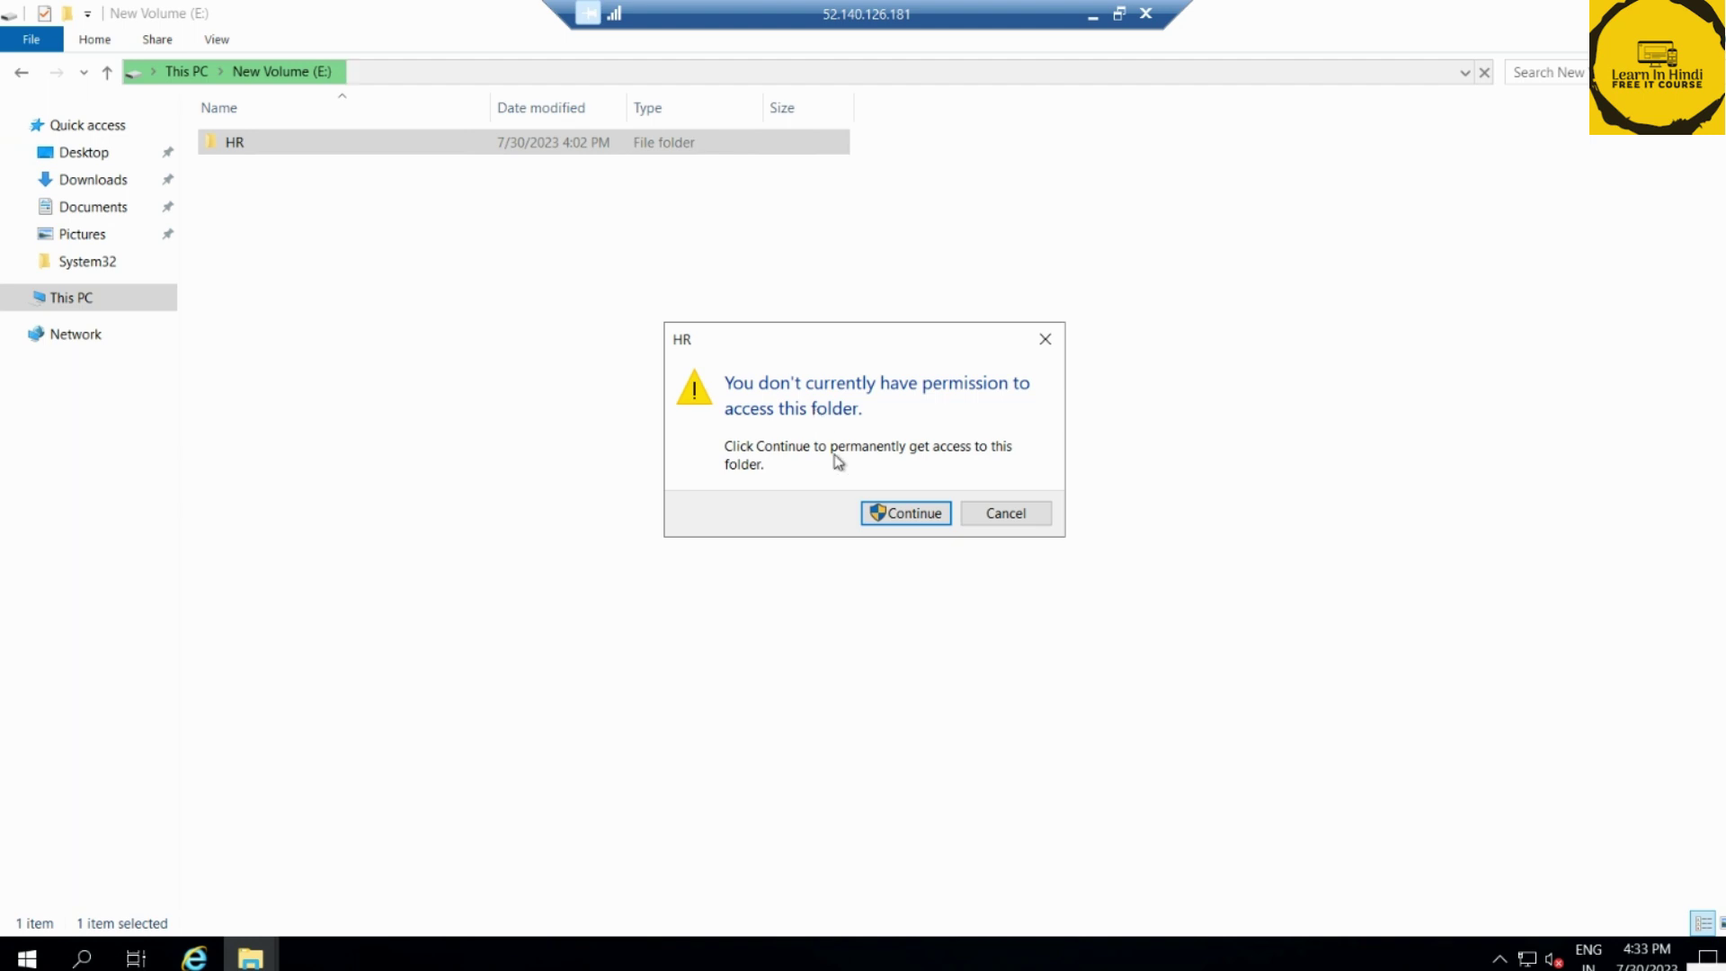
{"action": "left_click", "coordinate": [910, 520]}
Step: Browse HR\Power-Shell\New folder, return to the E: root, and bring up HR's context menu
{"action": "double_click", "coordinate": [325, 144]}
{"action": "double_click", "coordinate": [312, 165]}
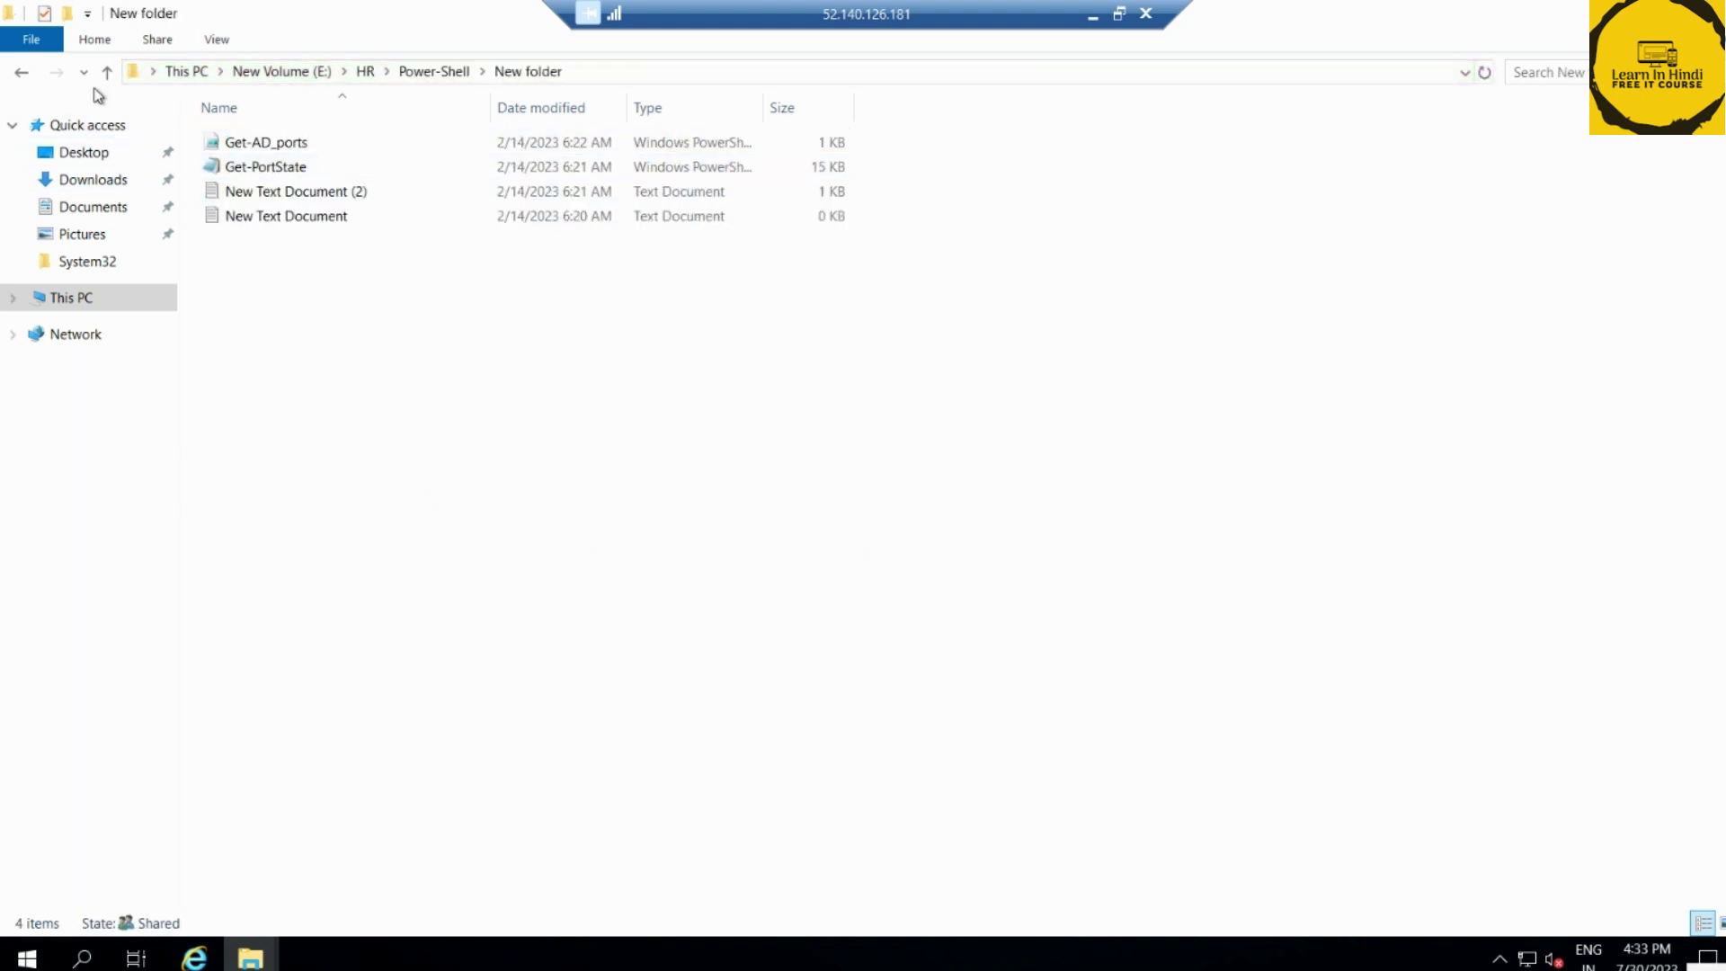
{"action": "left_click", "coordinate": [22, 71]}
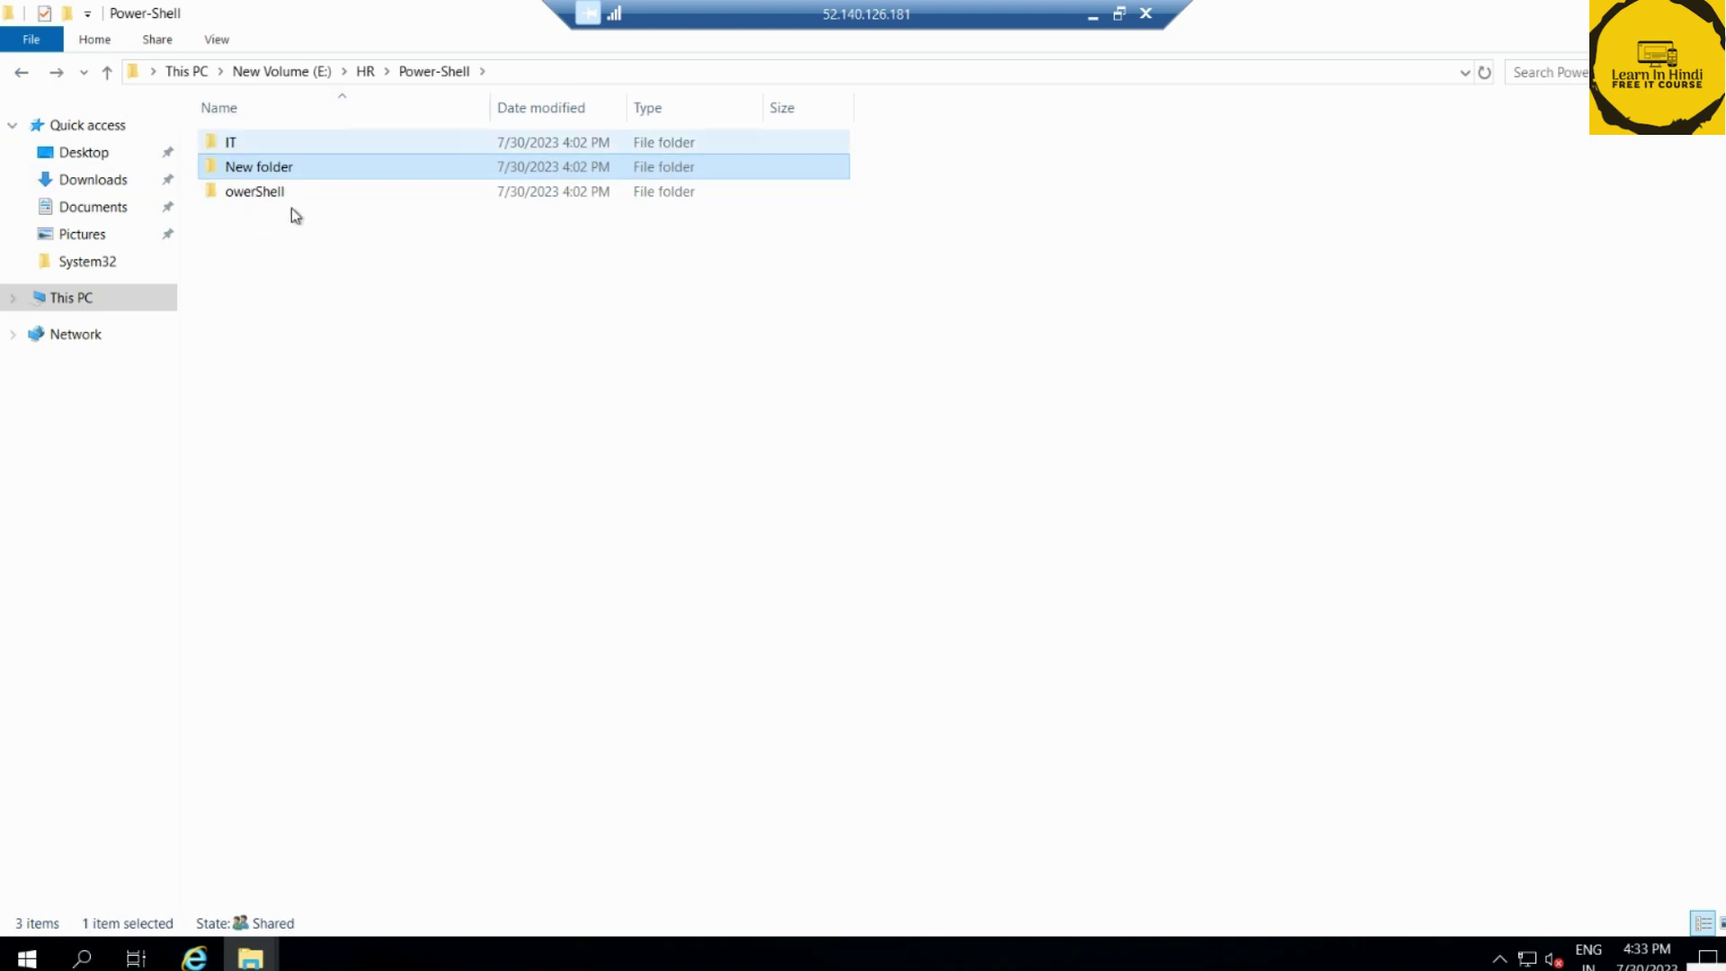
{"action": "left_click", "coordinate": [23, 73]}
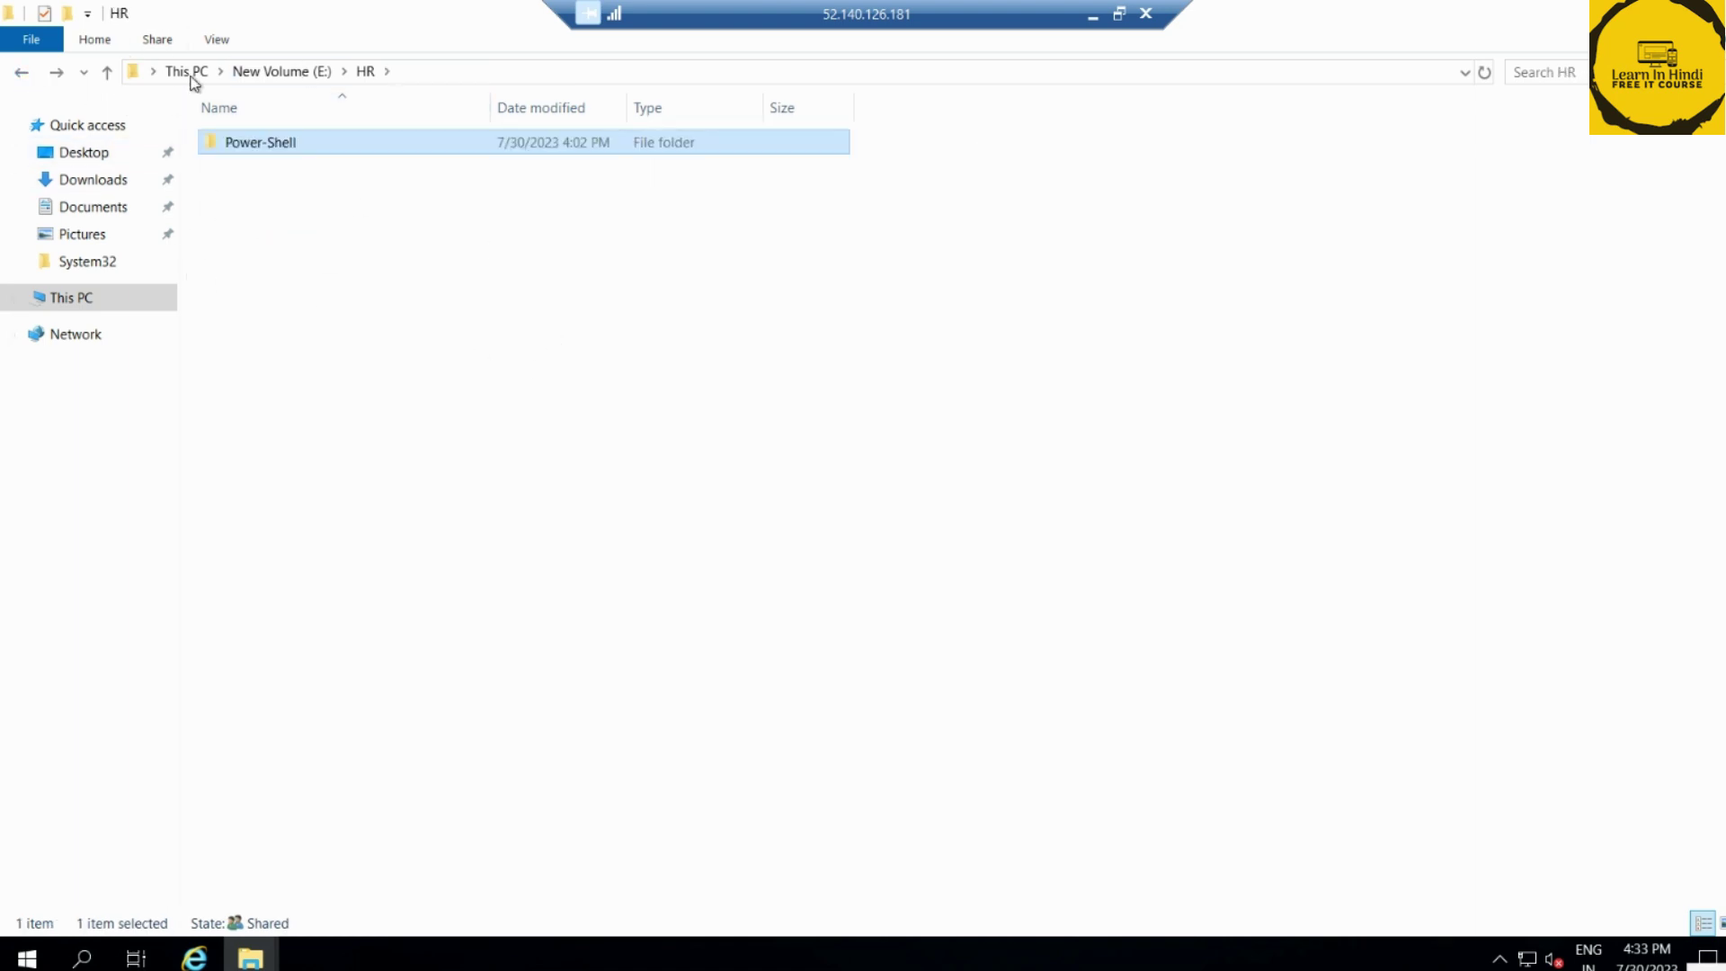
{"action": "left_click", "coordinate": [23, 73]}
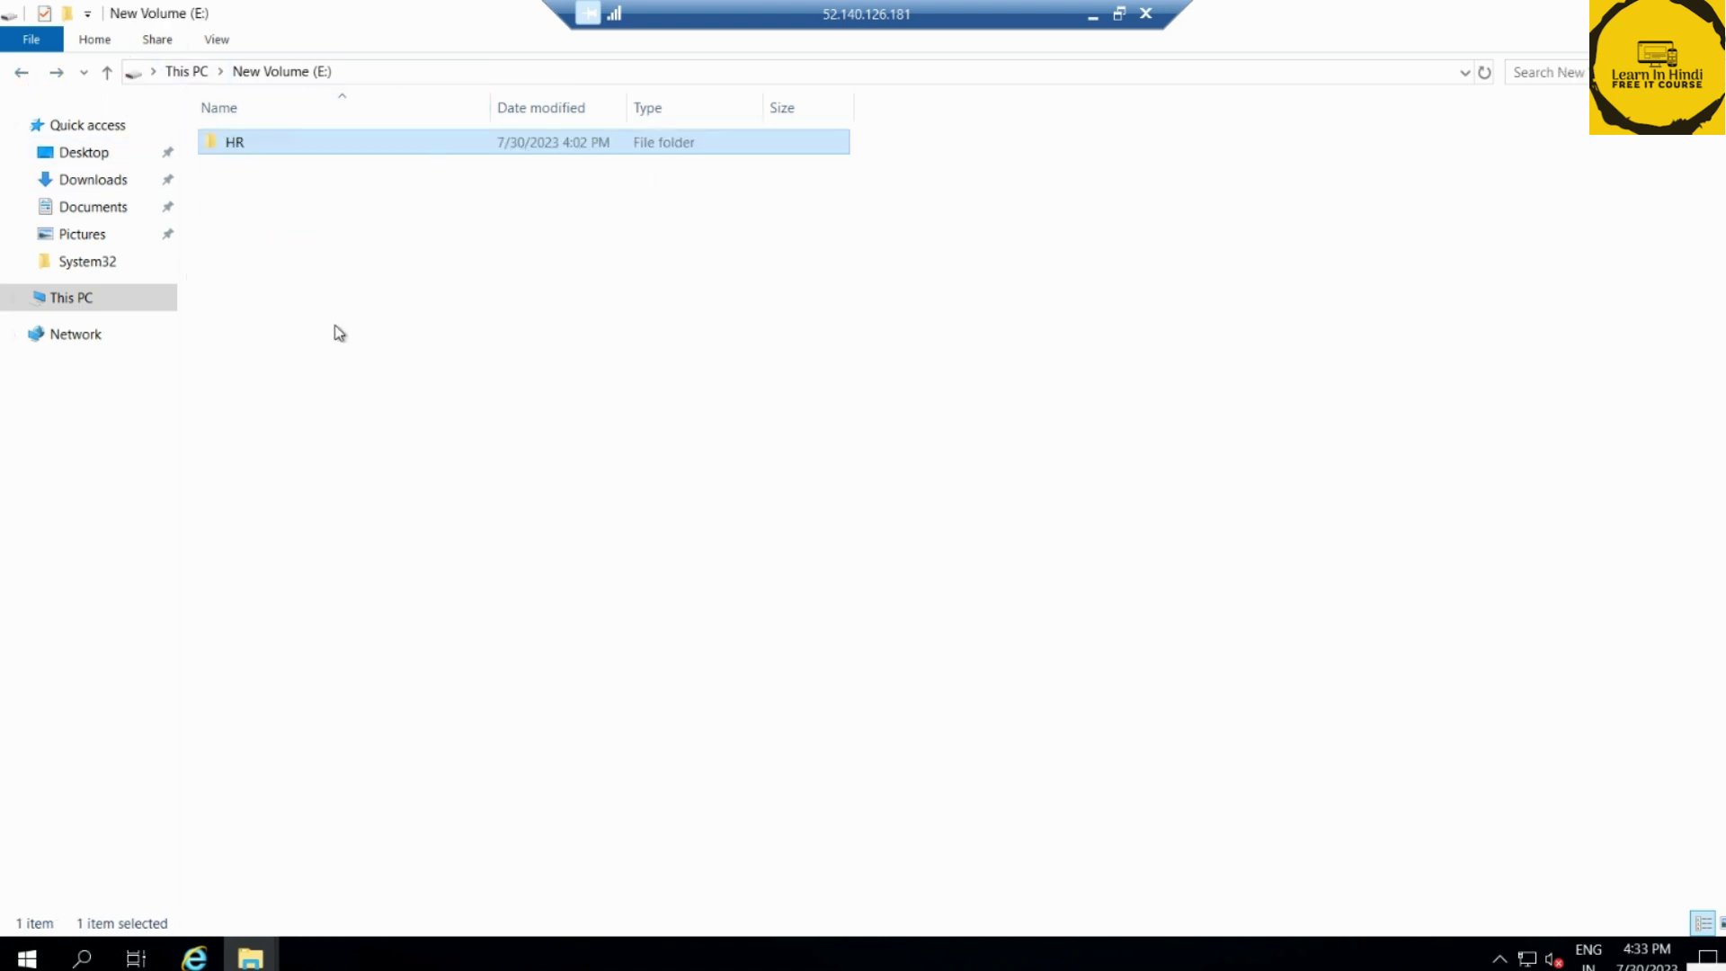
{"action": "right_click", "coordinate": [304, 142]}
Step: Check a domain user's permissions on HR's Security tab, confirming Users is gone, then cancel
{"action": "left_click", "coordinate": [239, 538]}
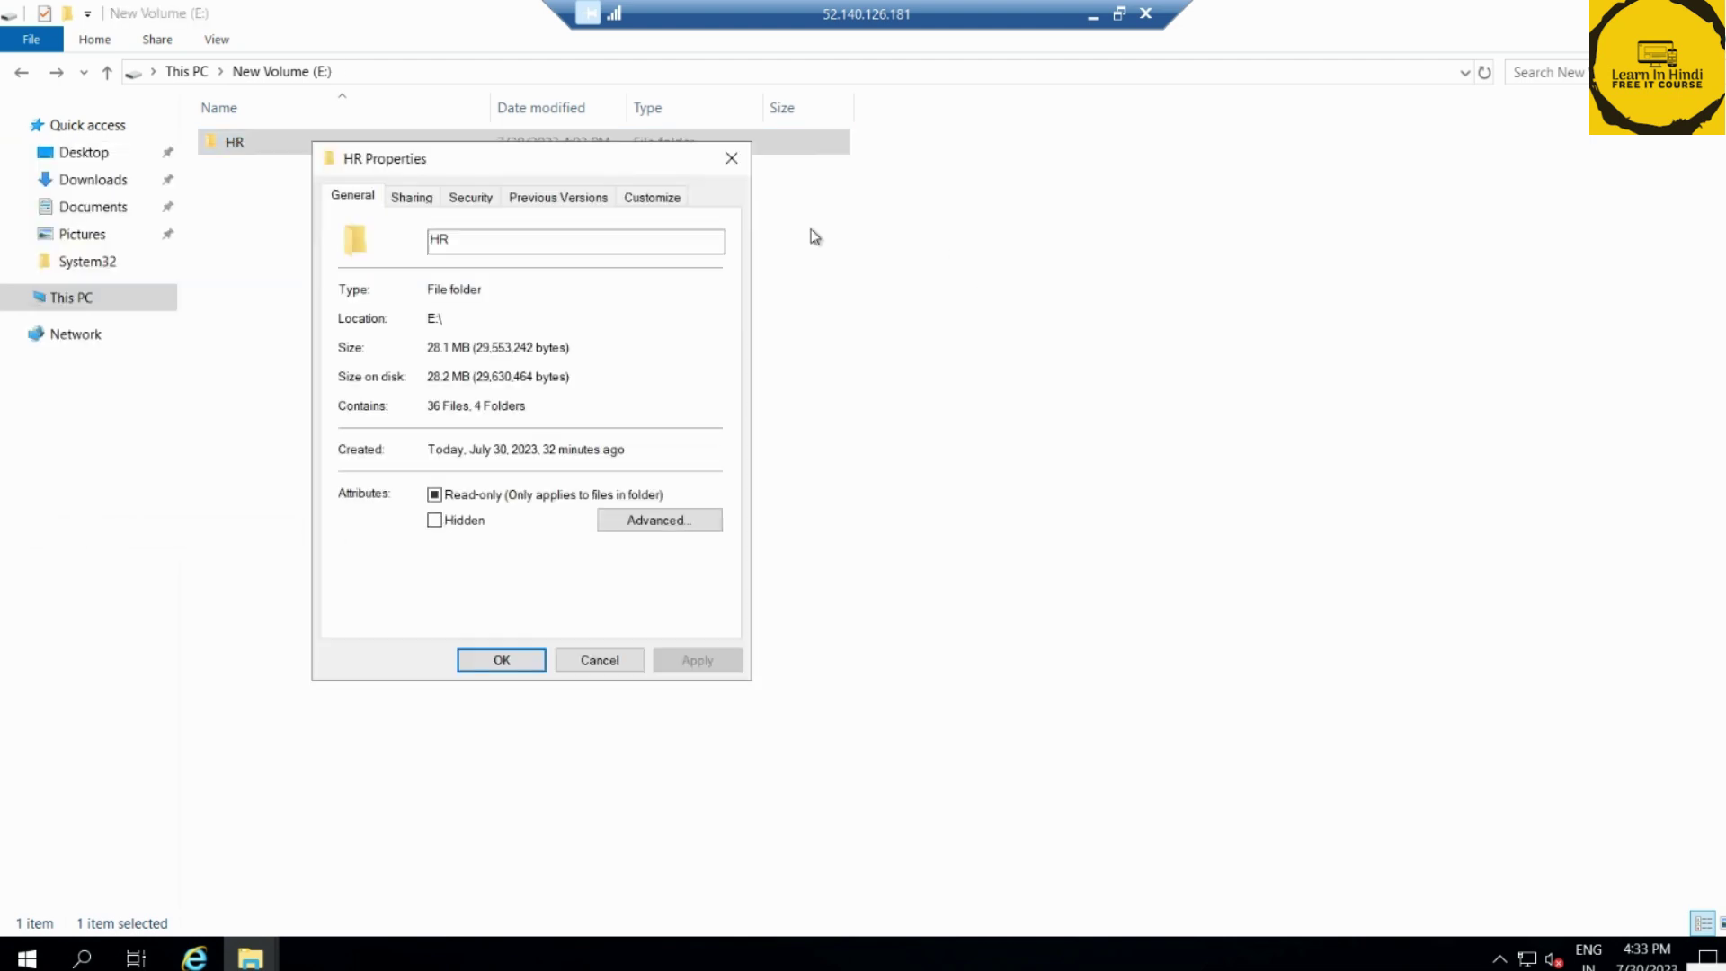
{"action": "left_click", "coordinate": [468, 198]}
{"action": "left_click", "coordinate": [424, 324]}
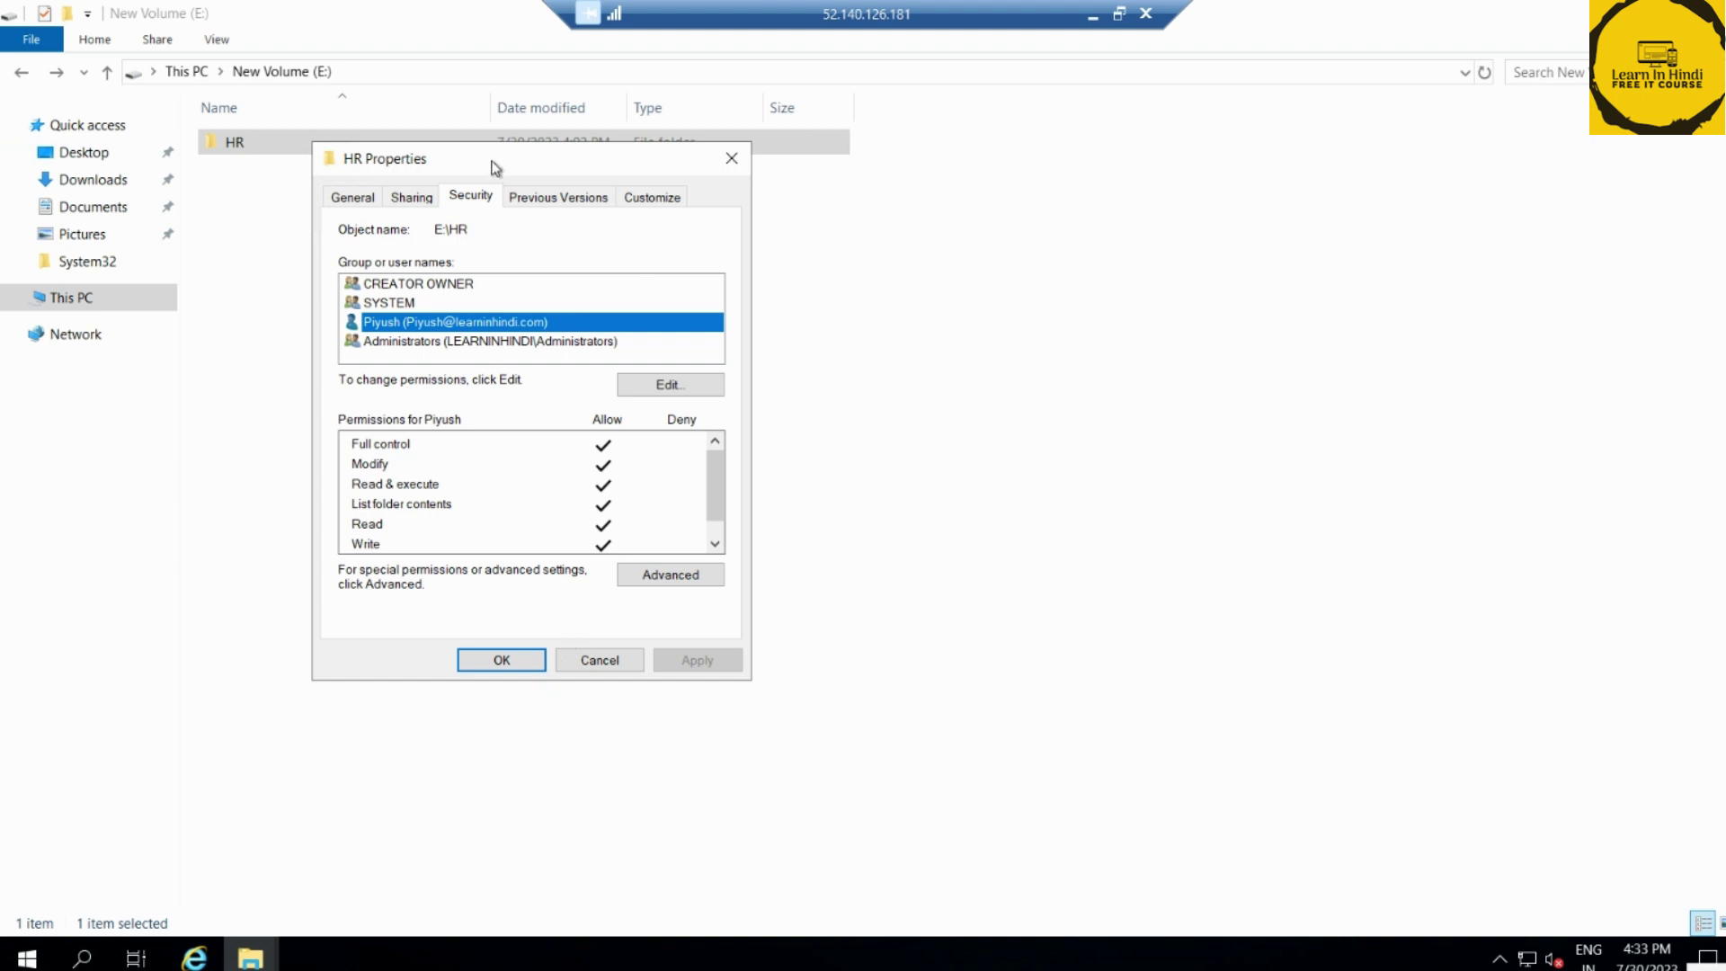
{"action": "left_click", "coordinate": [585, 662]}
Step: Minimize Remote Desktop and show slide 3, Components, of the Access Control Lists presentation
{"action": "left_click", "coordinate": [1090, 13]}
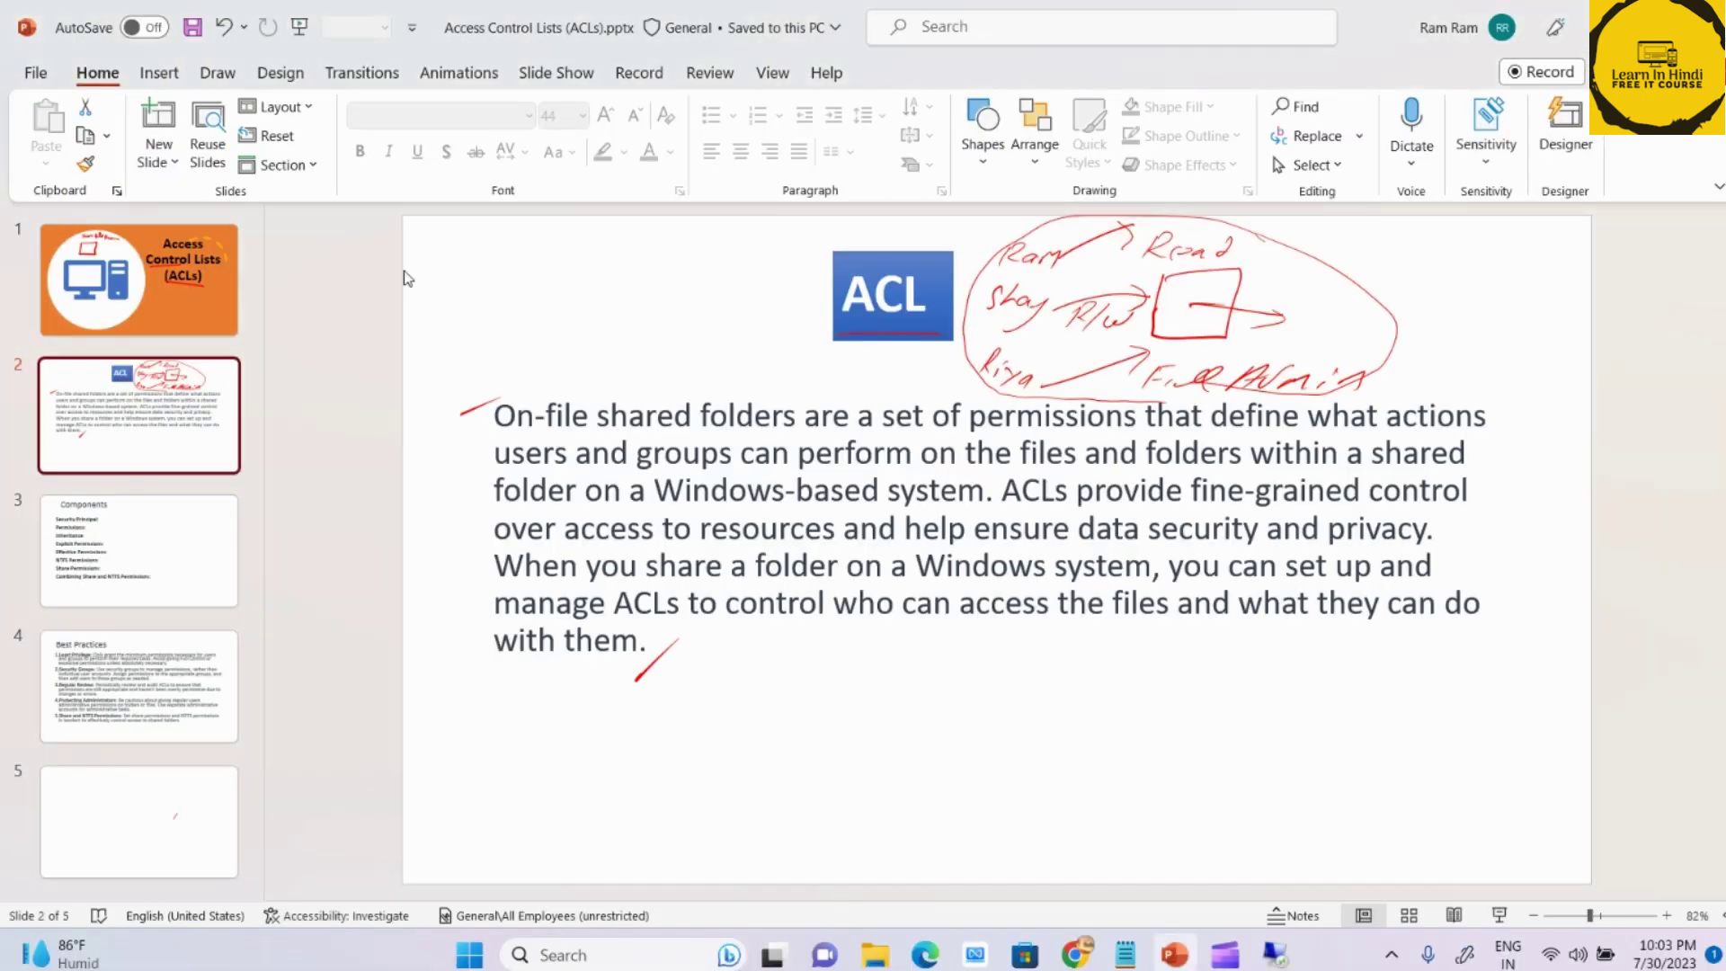
{"action": "left_click", "coordinate": [165, 838]}
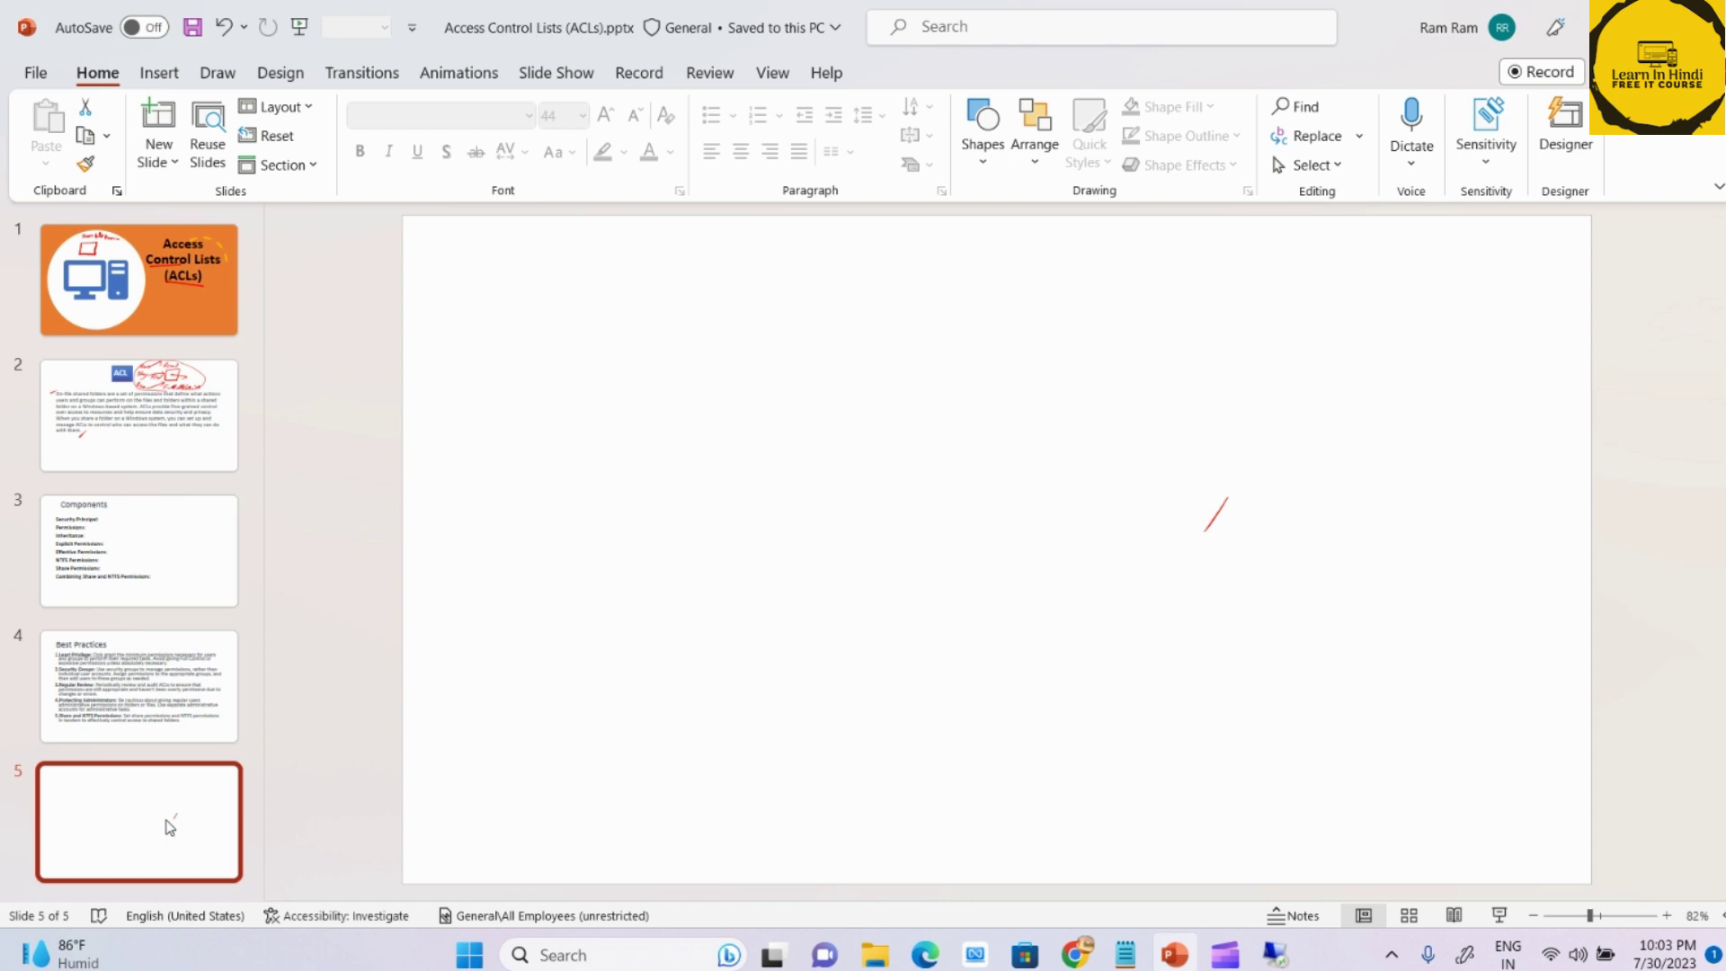
{"action": "left_click", "coordinate": [132, 559]}
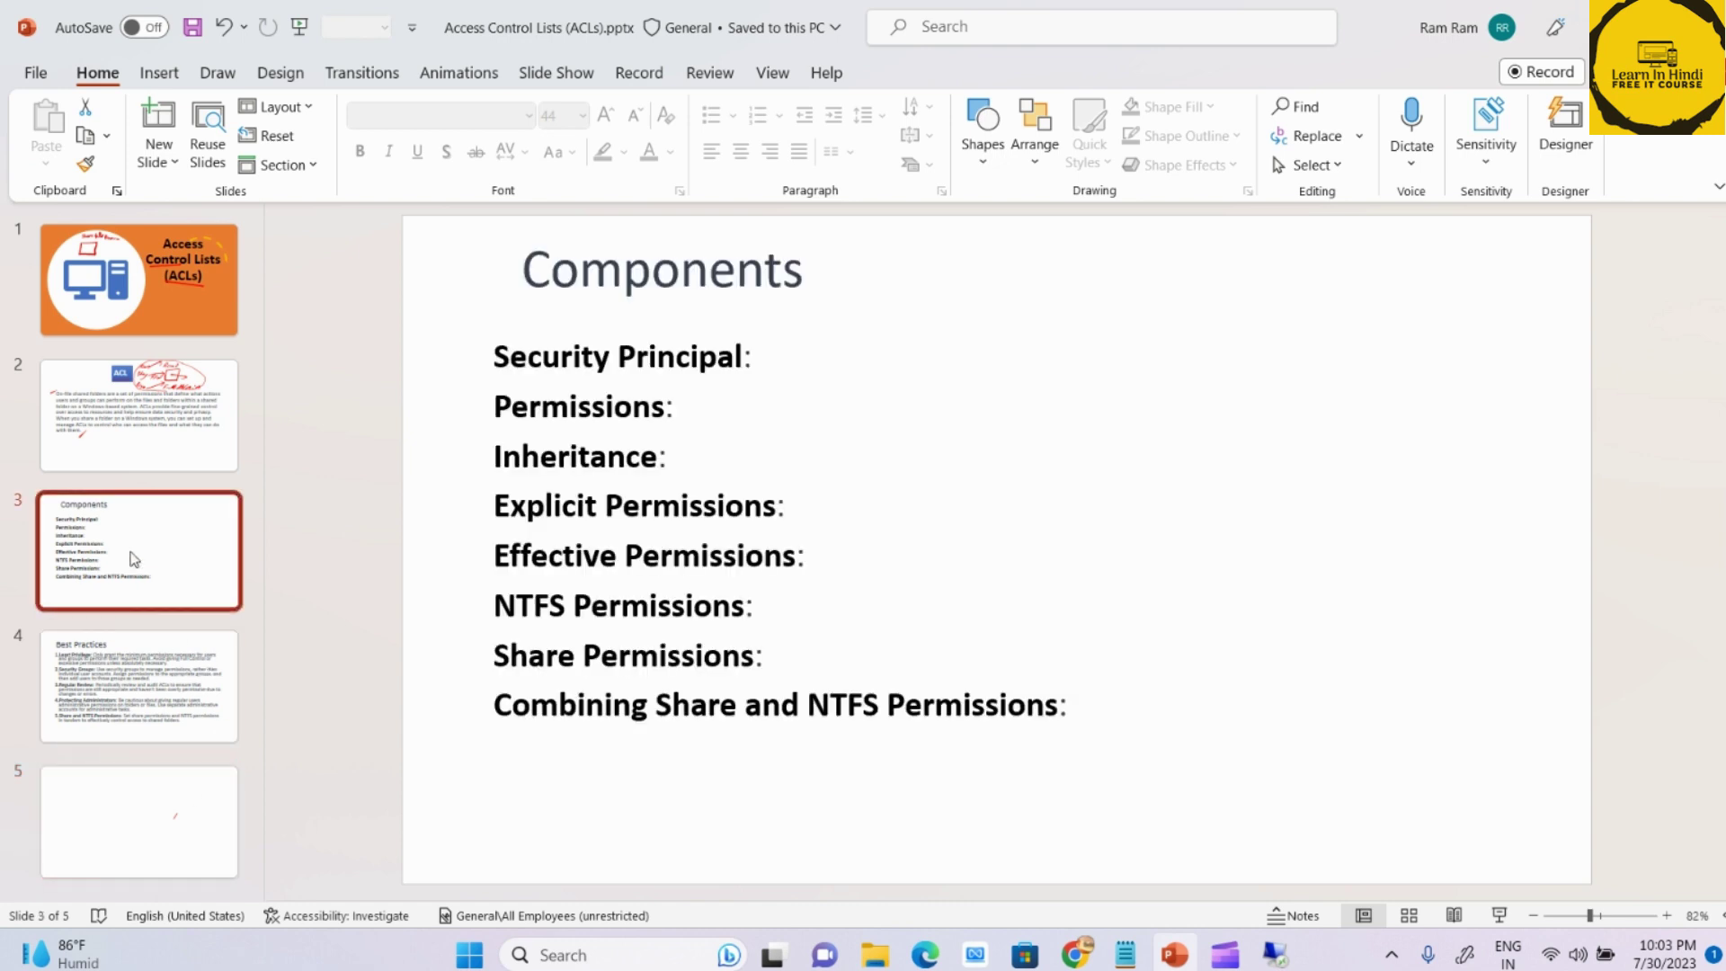
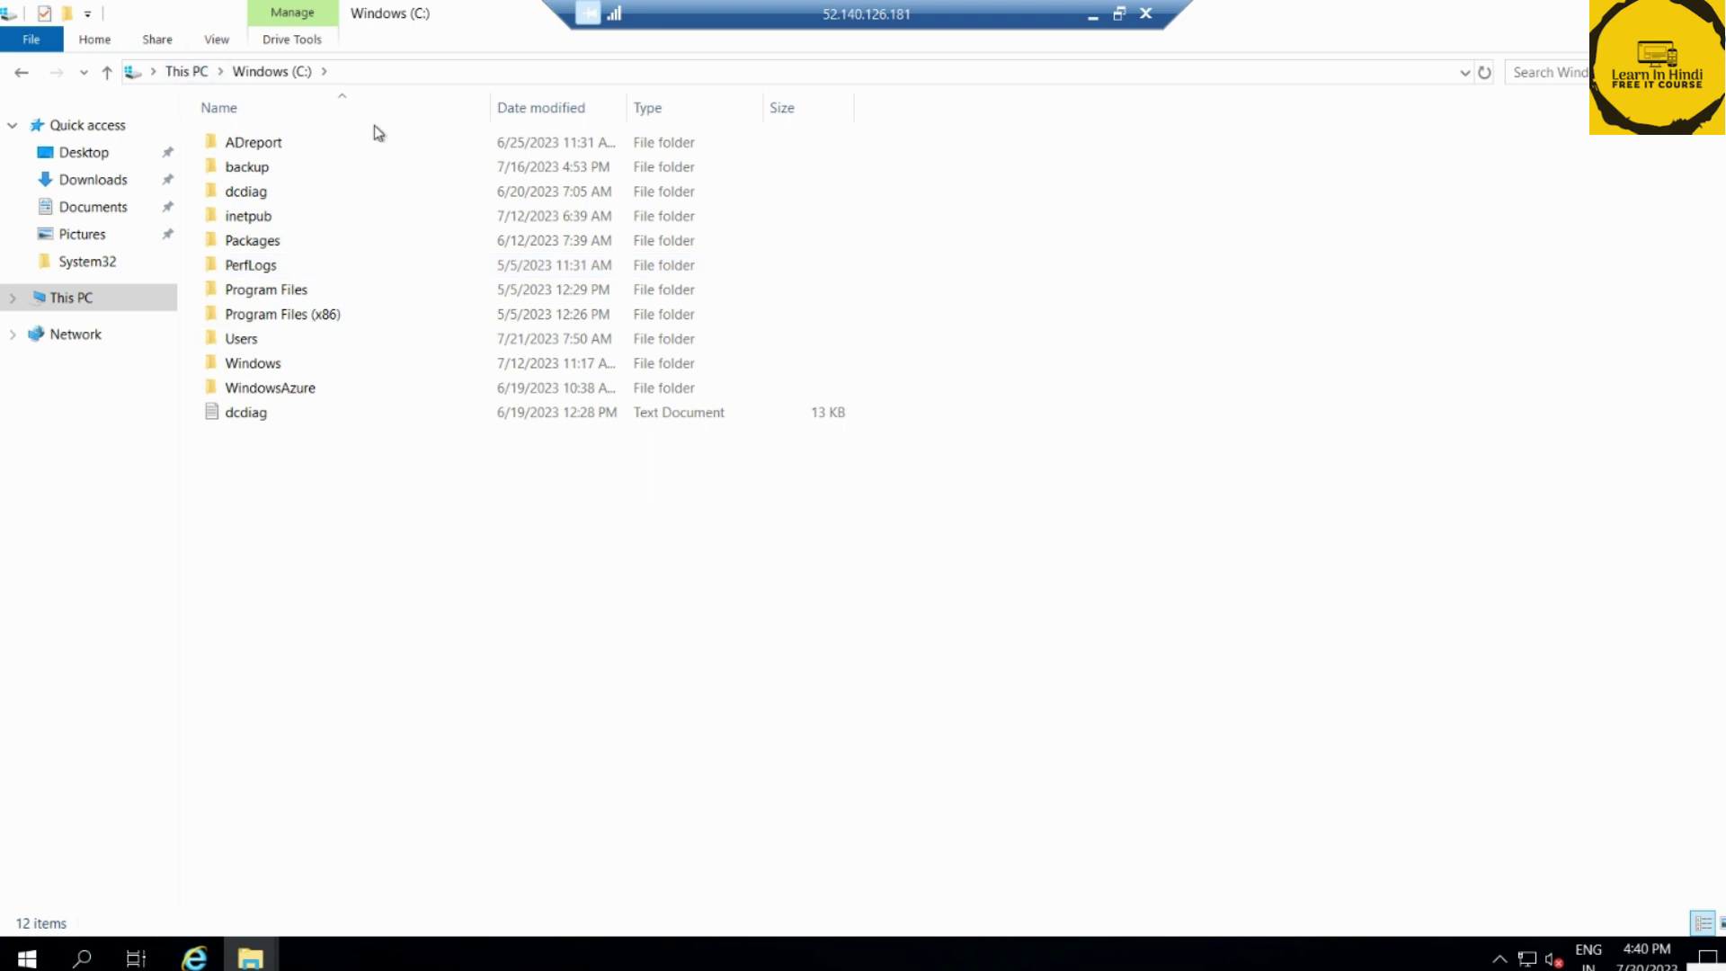
Step: Grant permanent access to C:\PerfLogs, return to the Windows (C:) listing, then launch the HR share path
{"action": "double_click", "coordinate": [275, 194]}
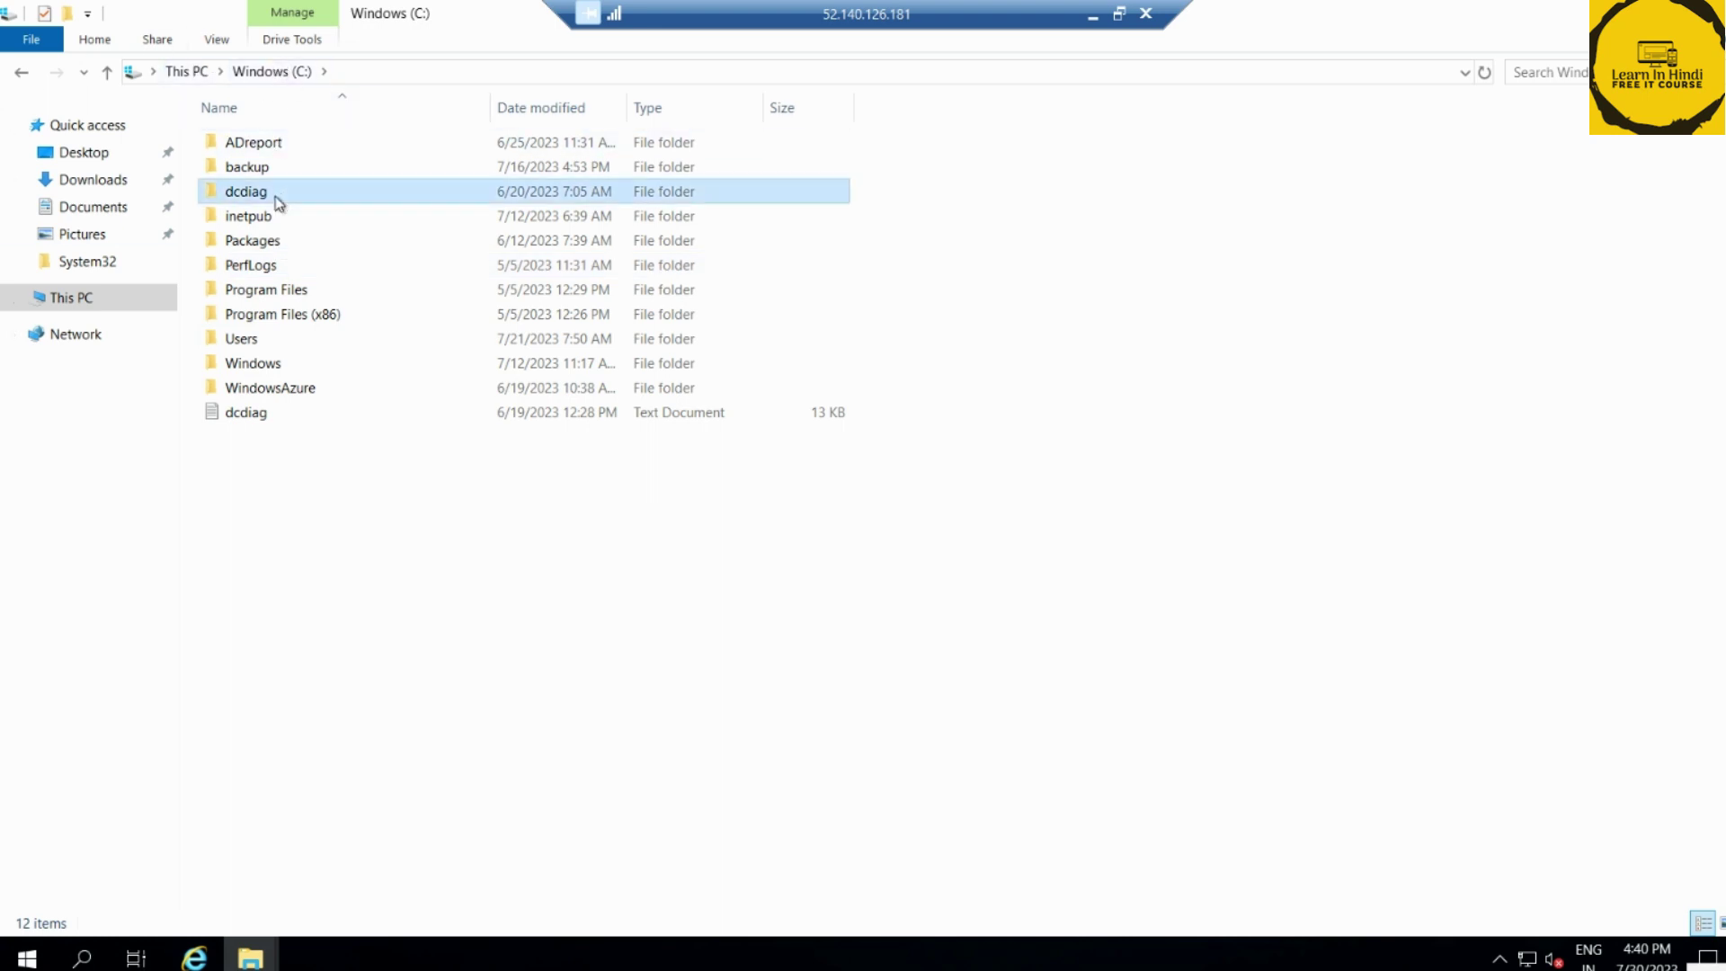
{"action": "left_click", "coordinate": [271, 71]}
{"action": "double_click", "coordinate": [274, 266]}
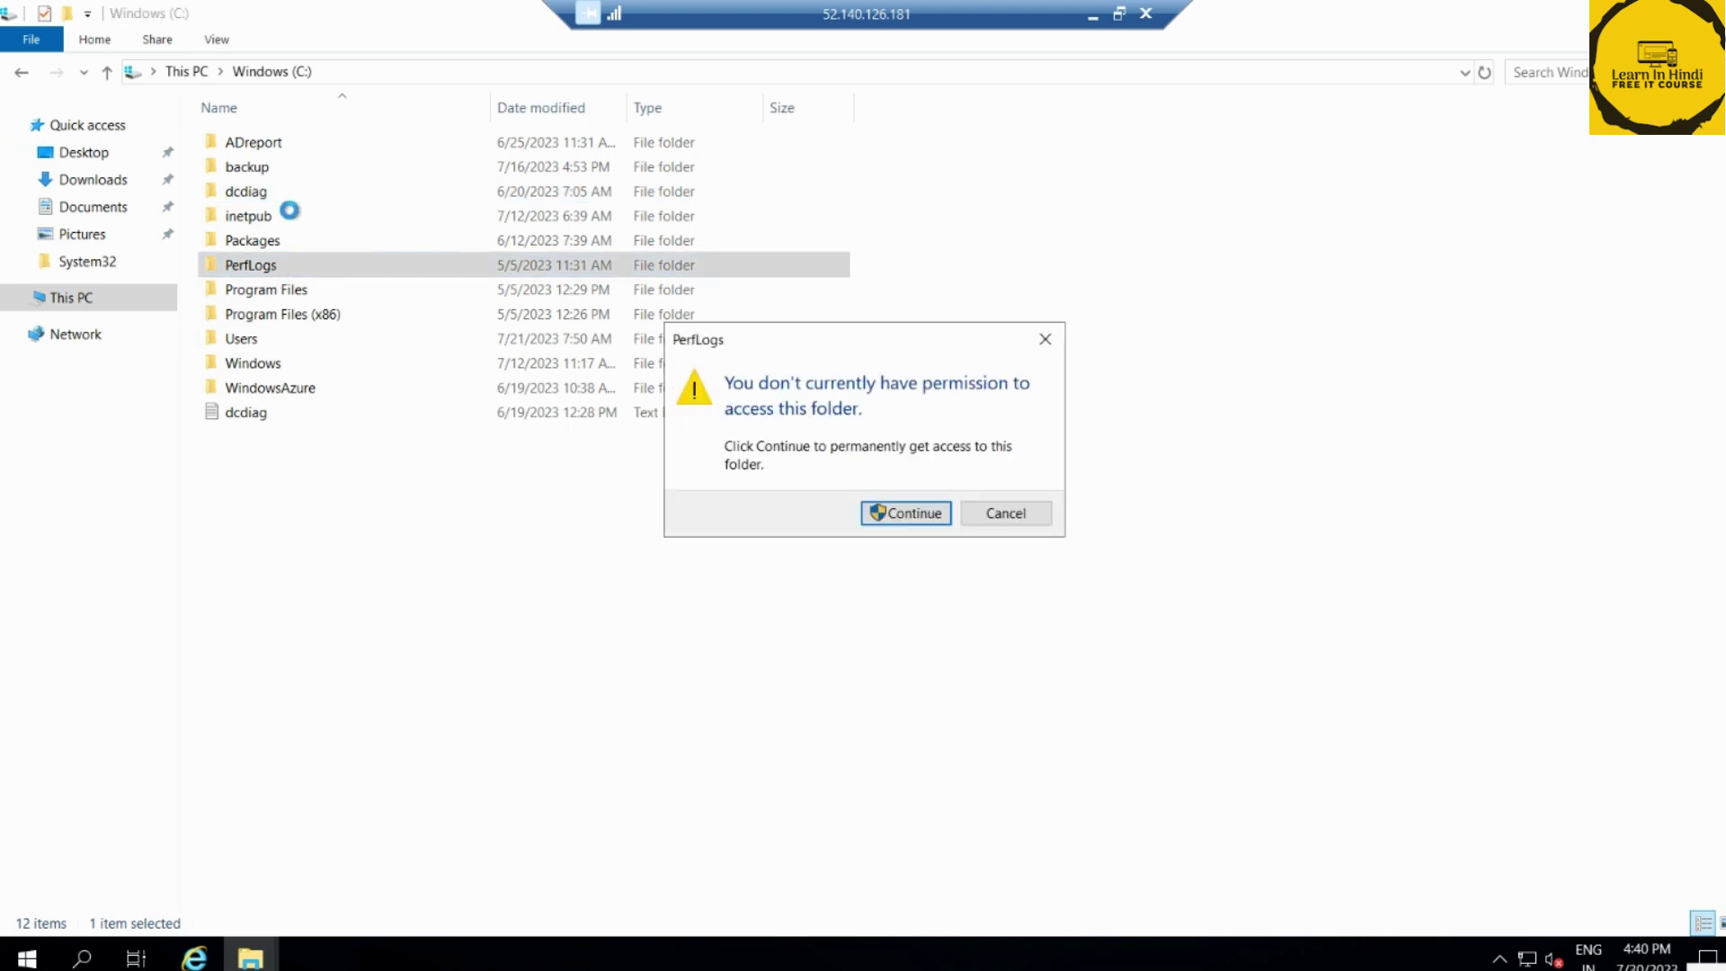
{"action": "left_click", "coordinate": [877, 512]}
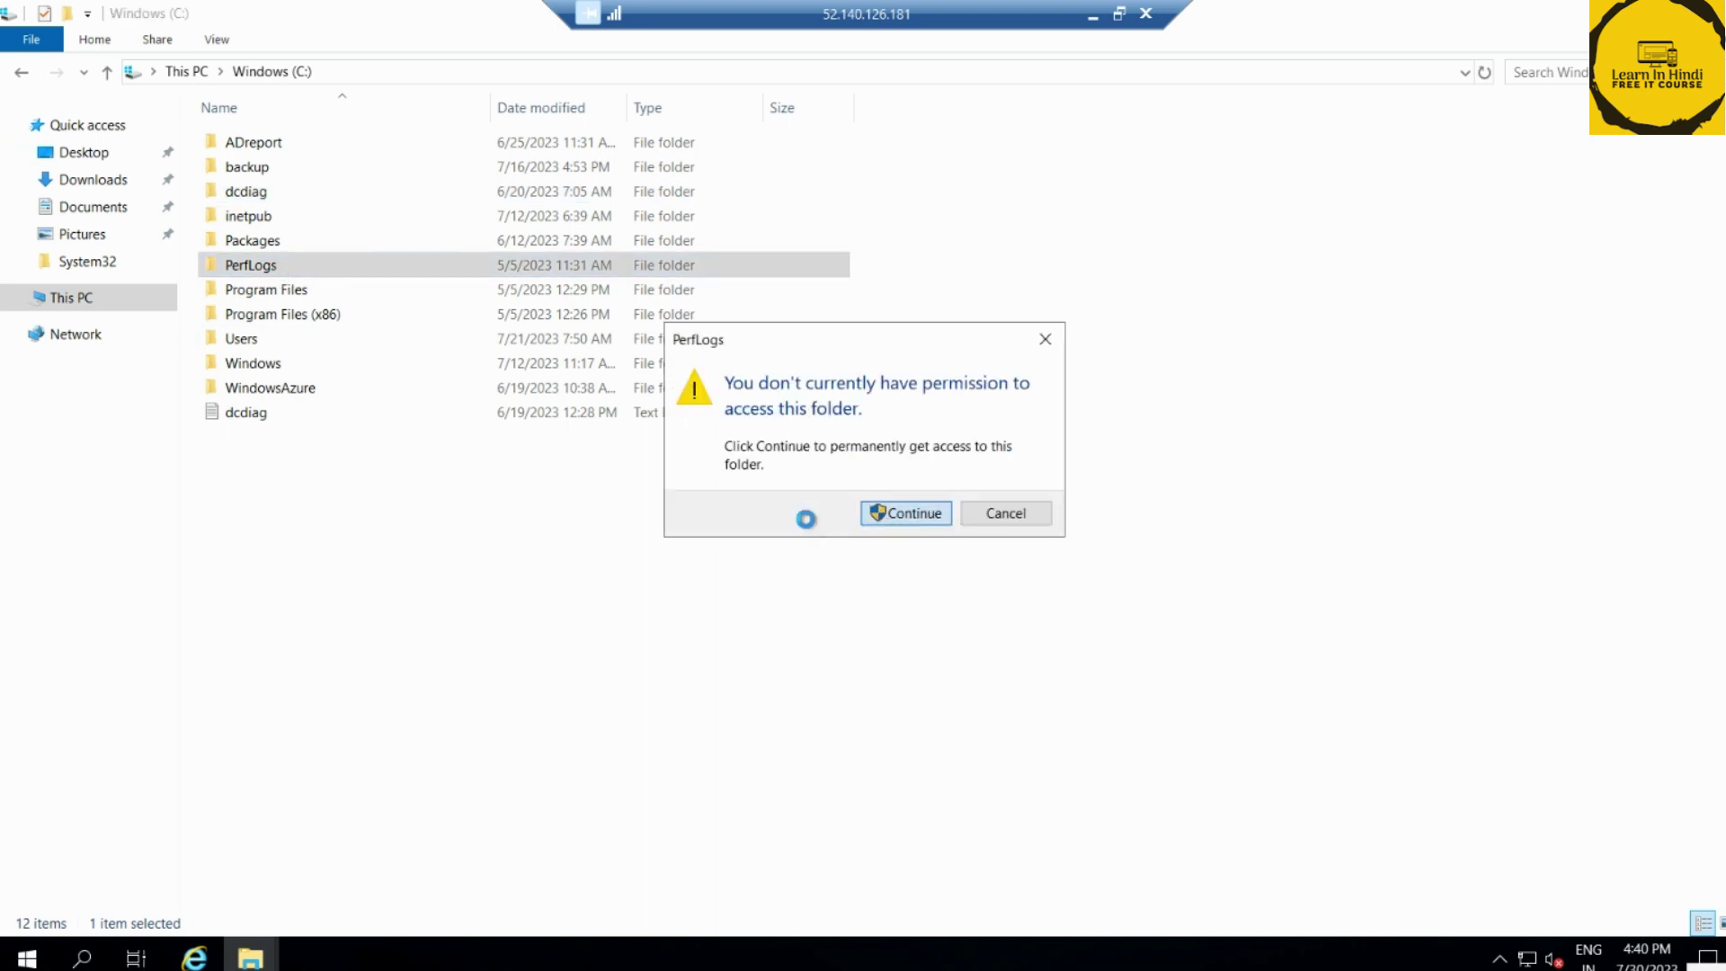
{"action": "left_click", "coordinate": [289, 71]}
{"action": "key", "text": "super+r"}
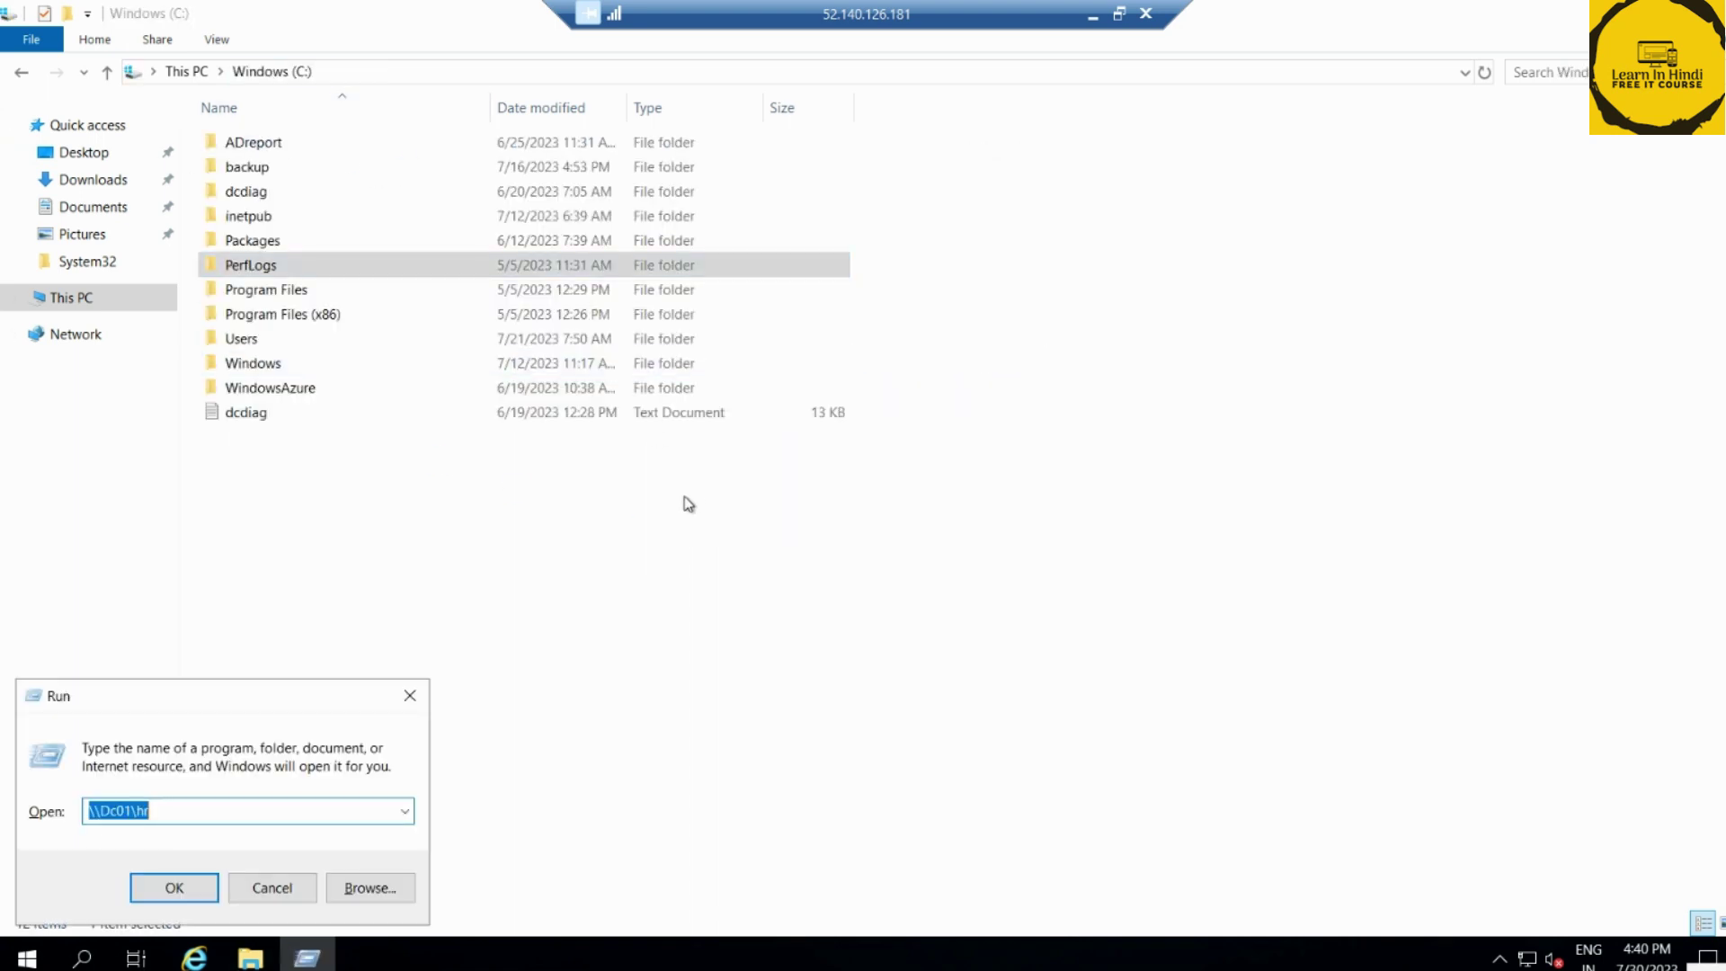
{"action": "key", "text": "Return"}
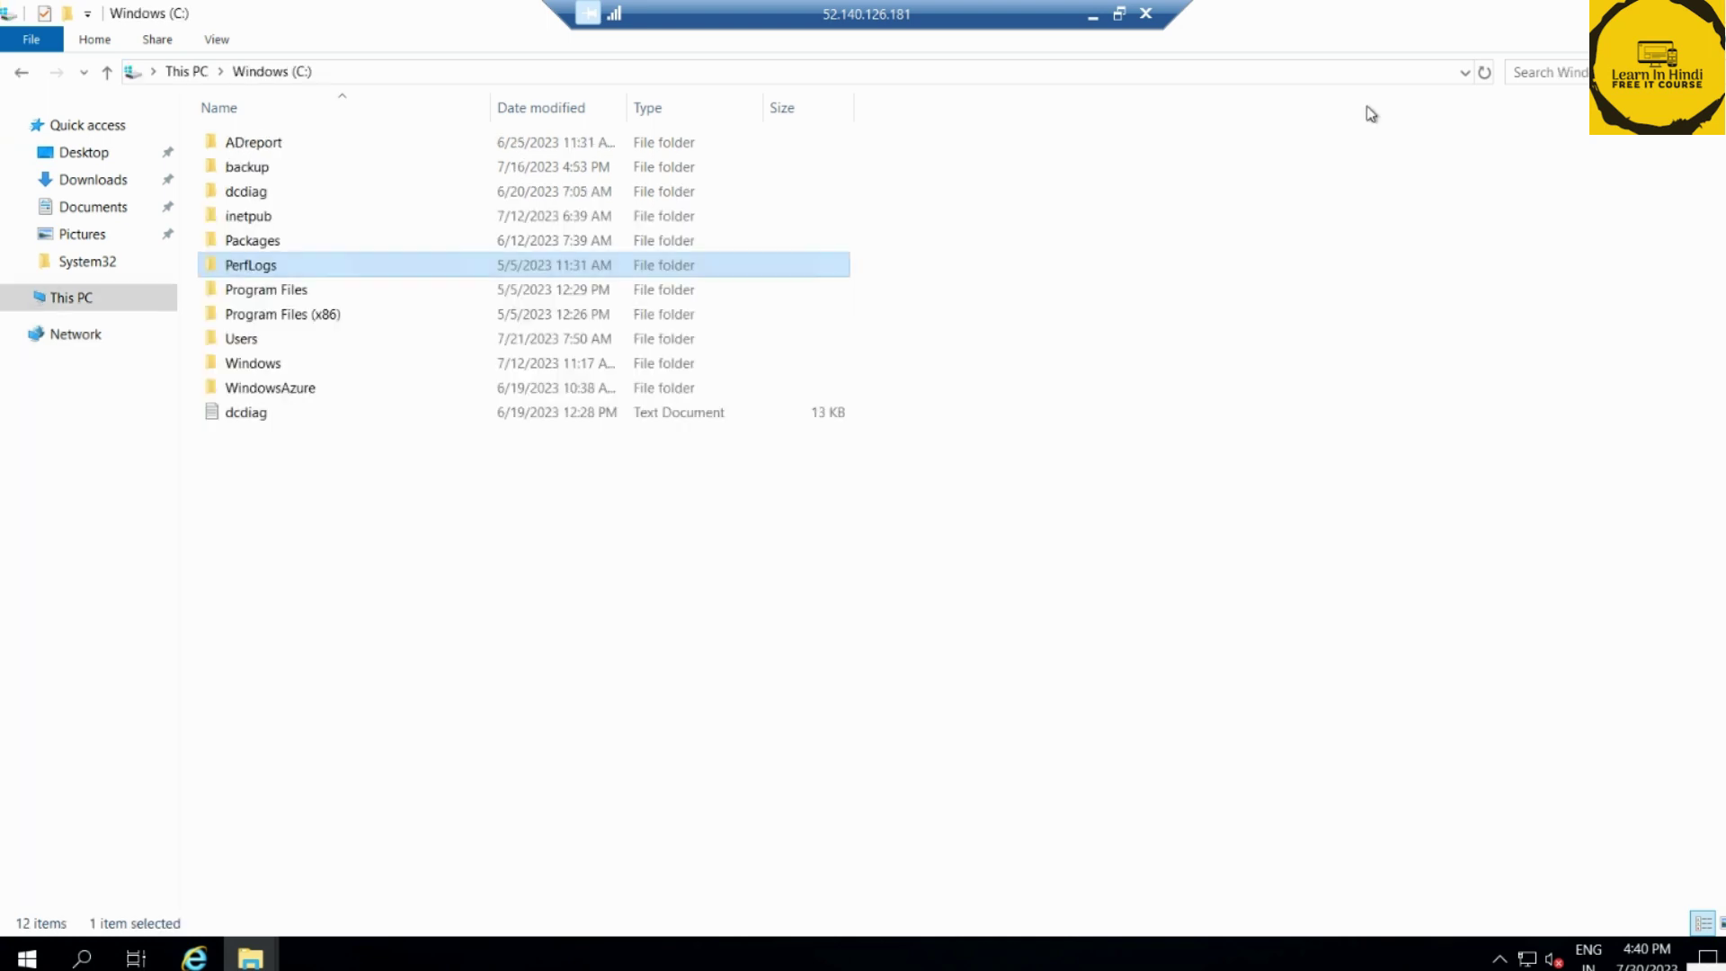
Step: Open the Advanced Security Settings for the HR folder on New Volume (E:)
{"action": "left_click", "coordinate": [186, 72]}
{"action": "double_click", "coordinate": [946, 329]}
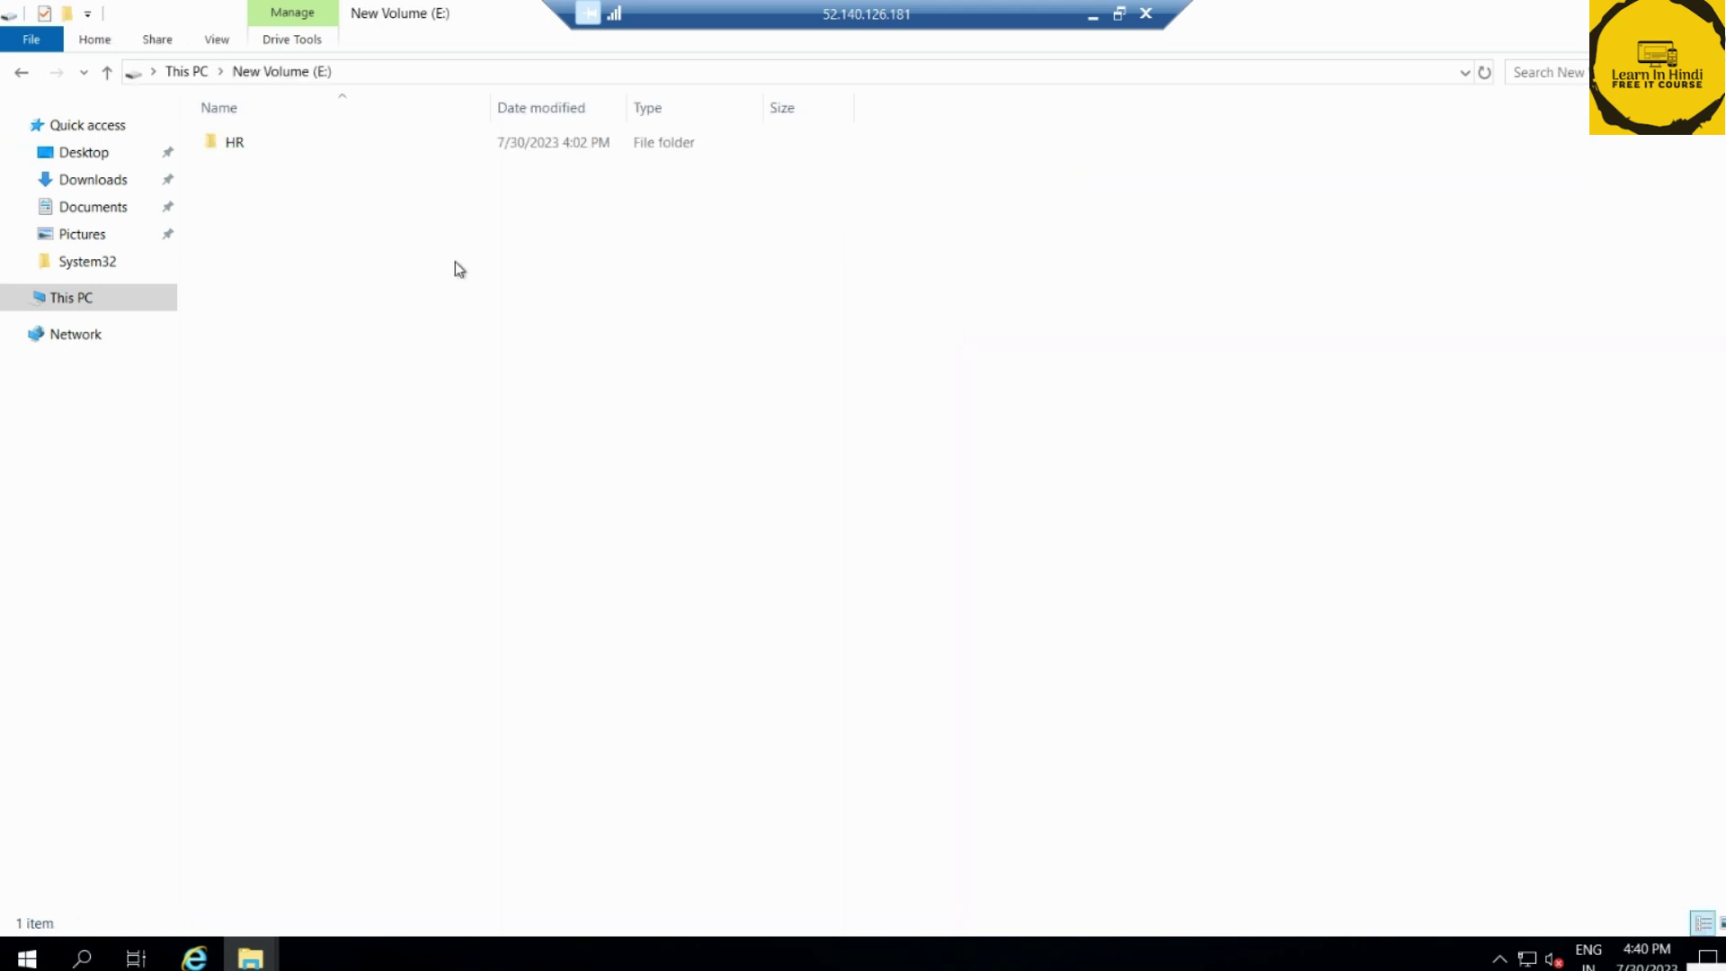
{"action": "left_click", "coordinate": [278, 149]}
{"action": "right_click", "coordinate": [278, 149]}
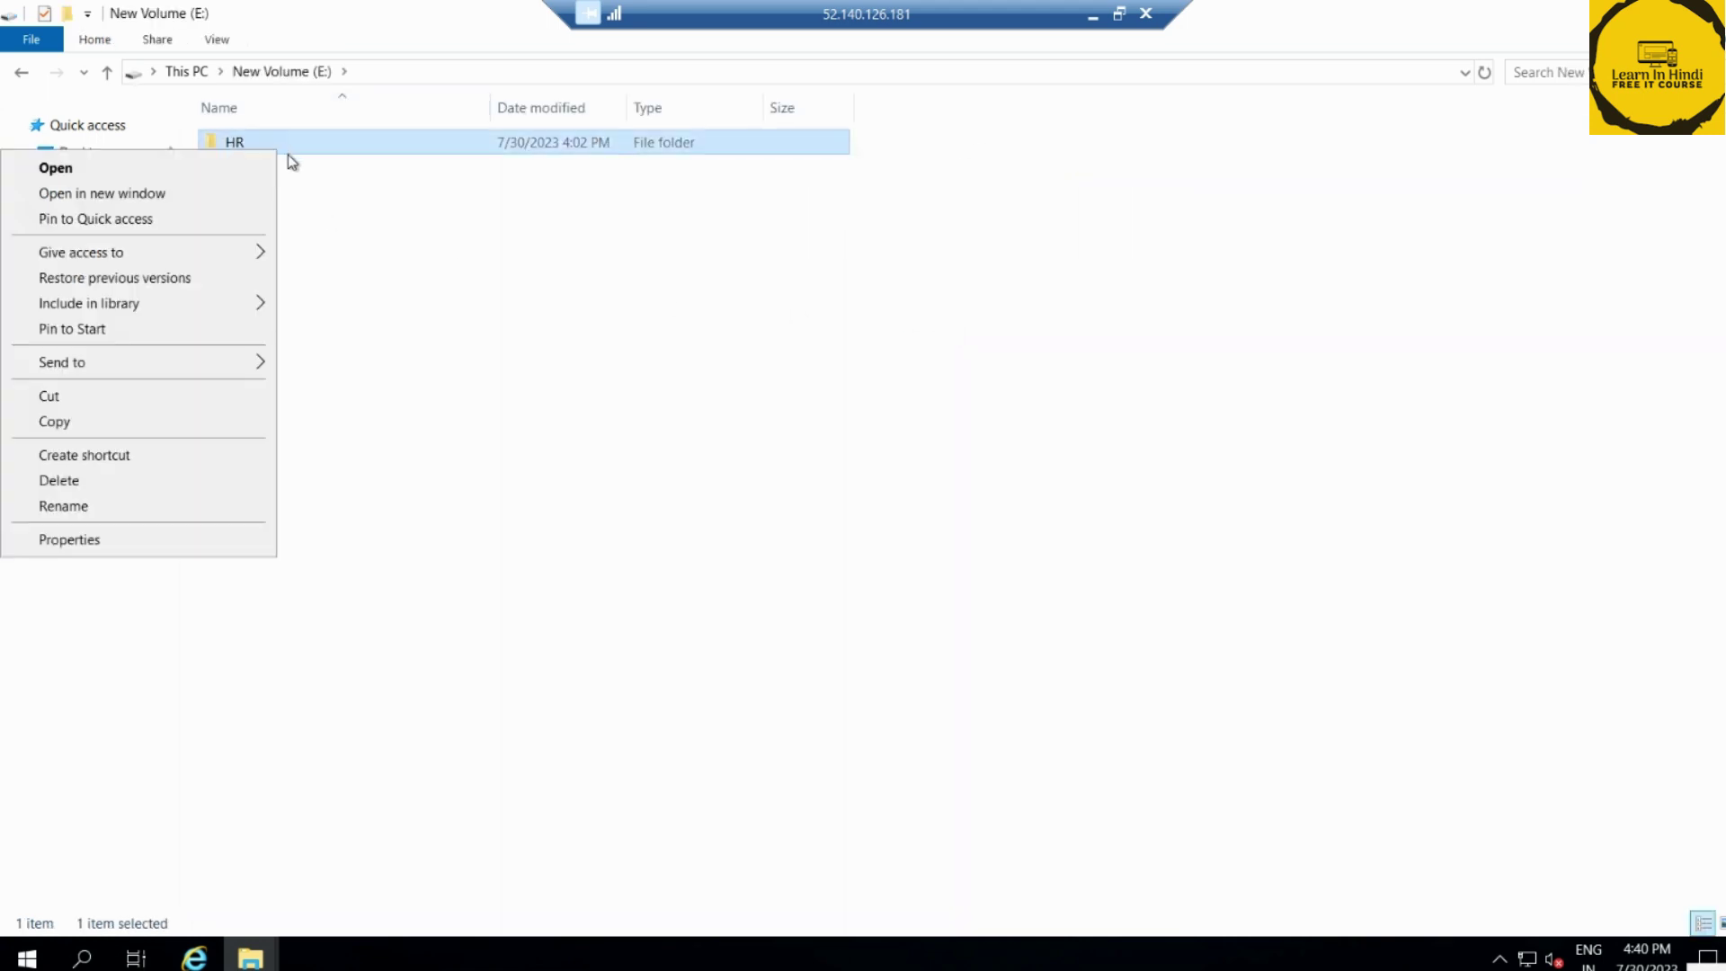
{"action": "left_click", "coordinate": [162, 540]}
{"action": "left_click", "coordinate": [439, 207]}
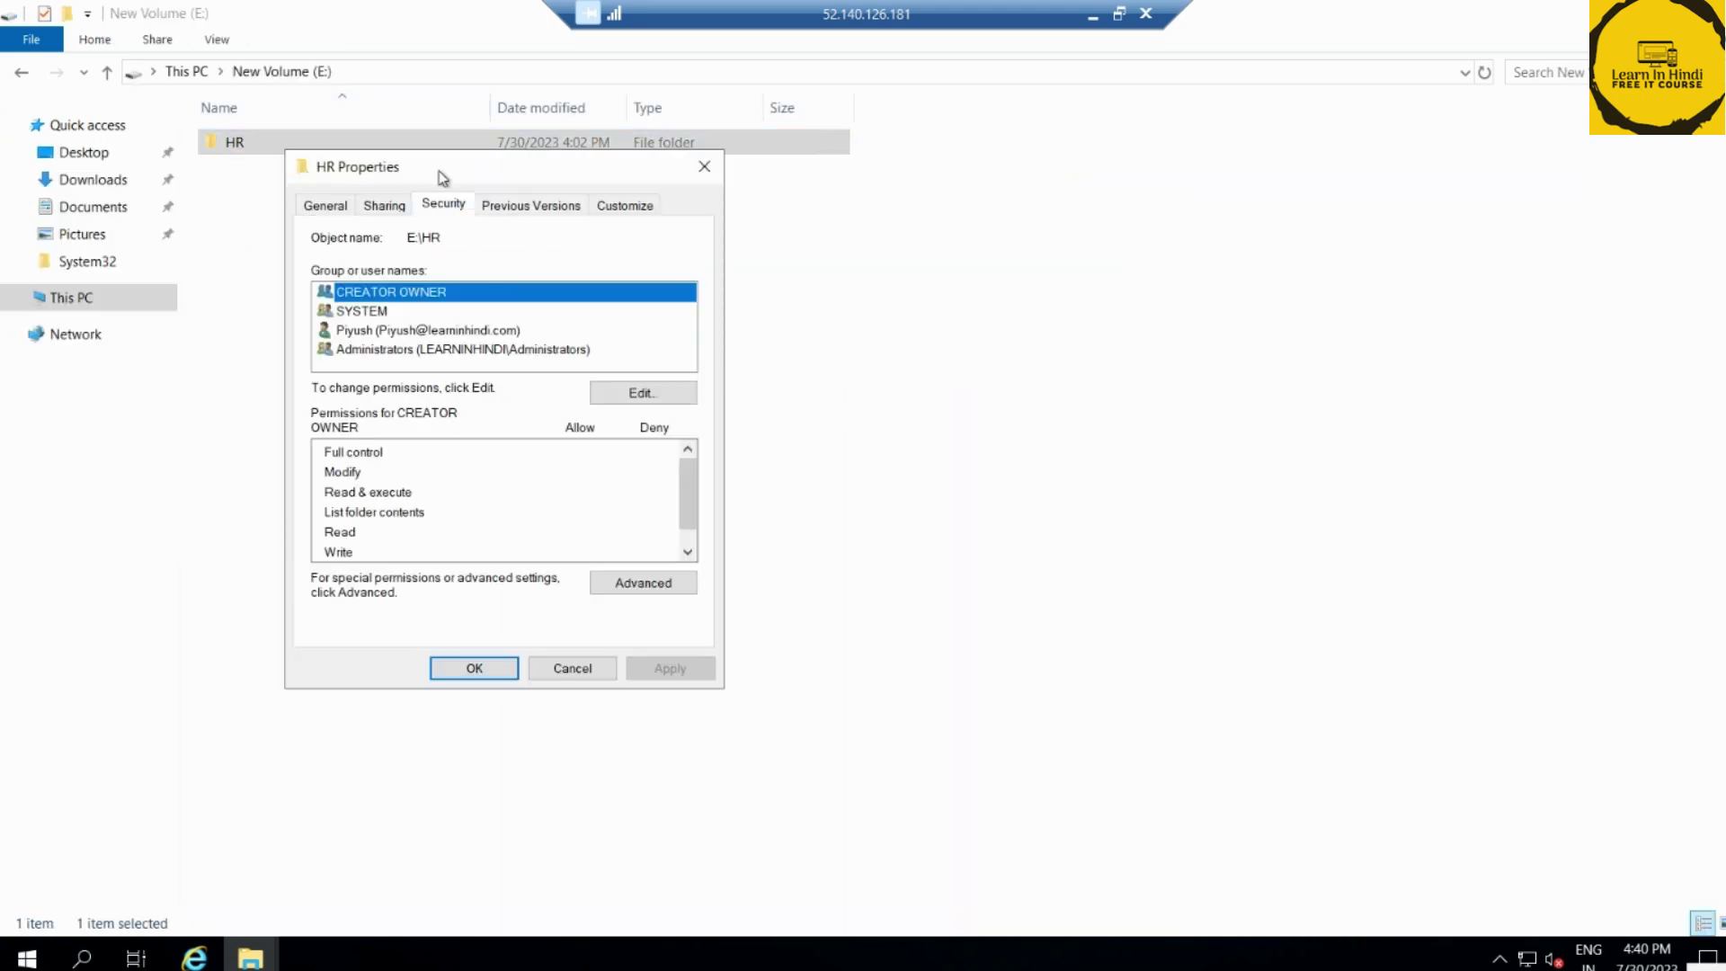
{"action": "left_click", "coordinate": [628, 600]}
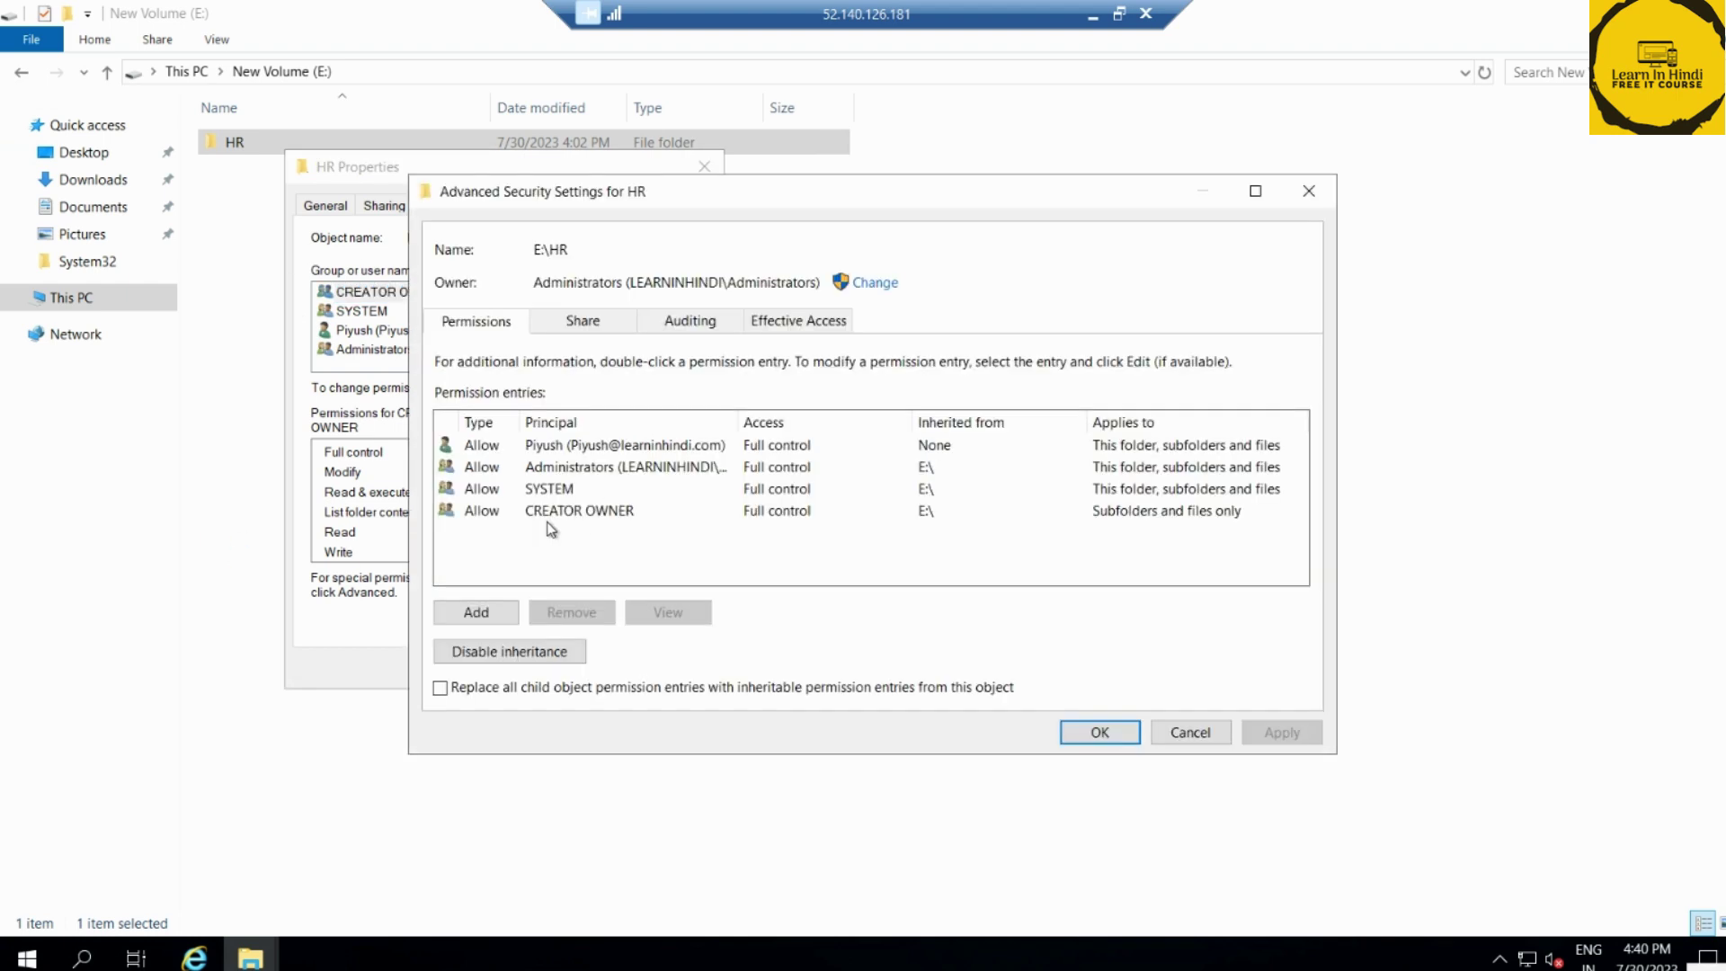
{"action": "left_click_drag", "start_coordinate": [724, 185], "coordinate": [1016, 172]}
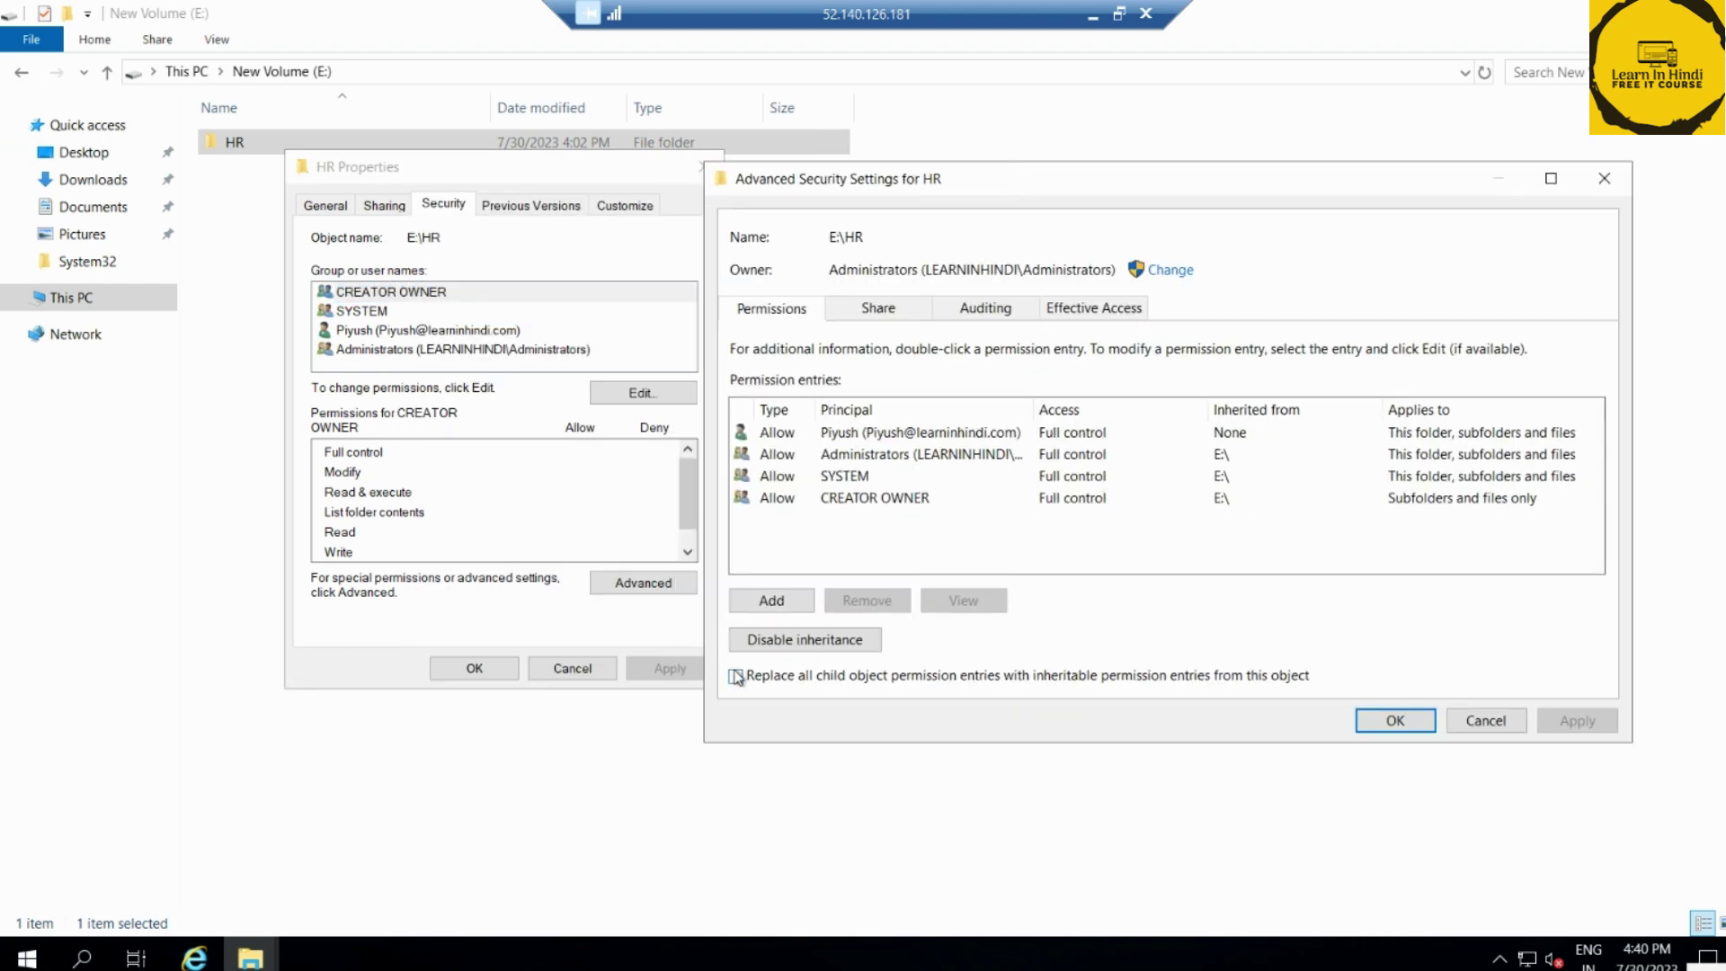
Step: Add a new permission entry with the HR-R group resolved as its principal
{"action": "left_click", "coordinate": [773, 601]}
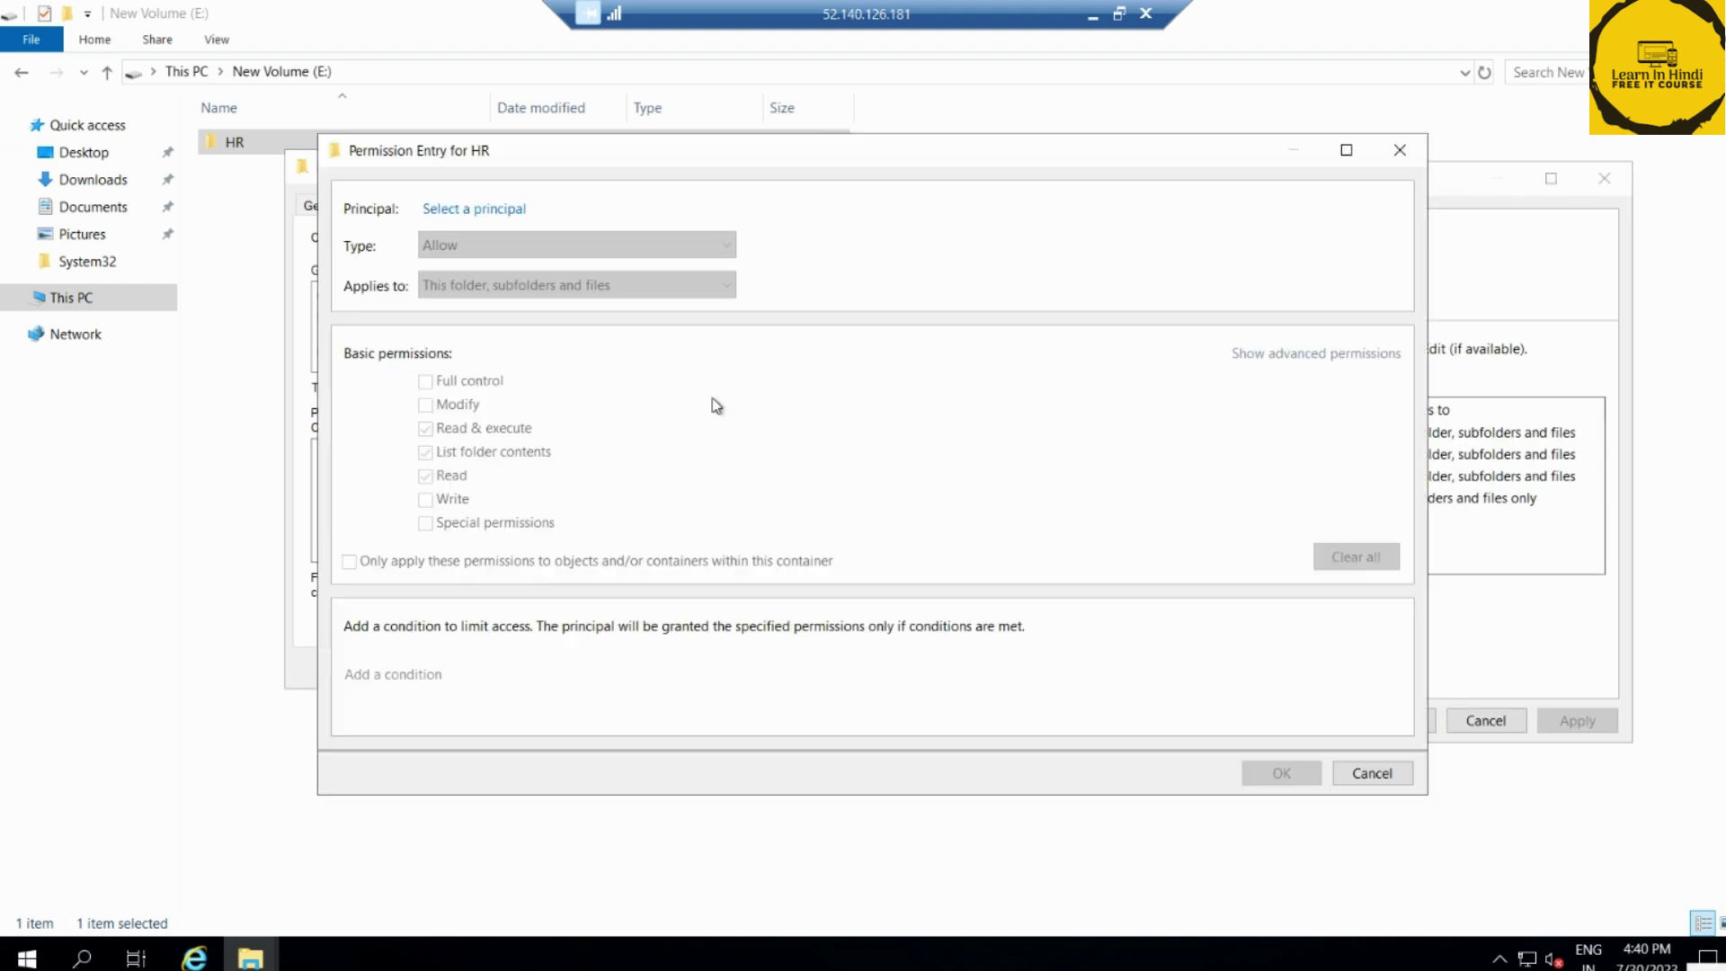
{"action": "left_click", "coordinate": [469, 210]}
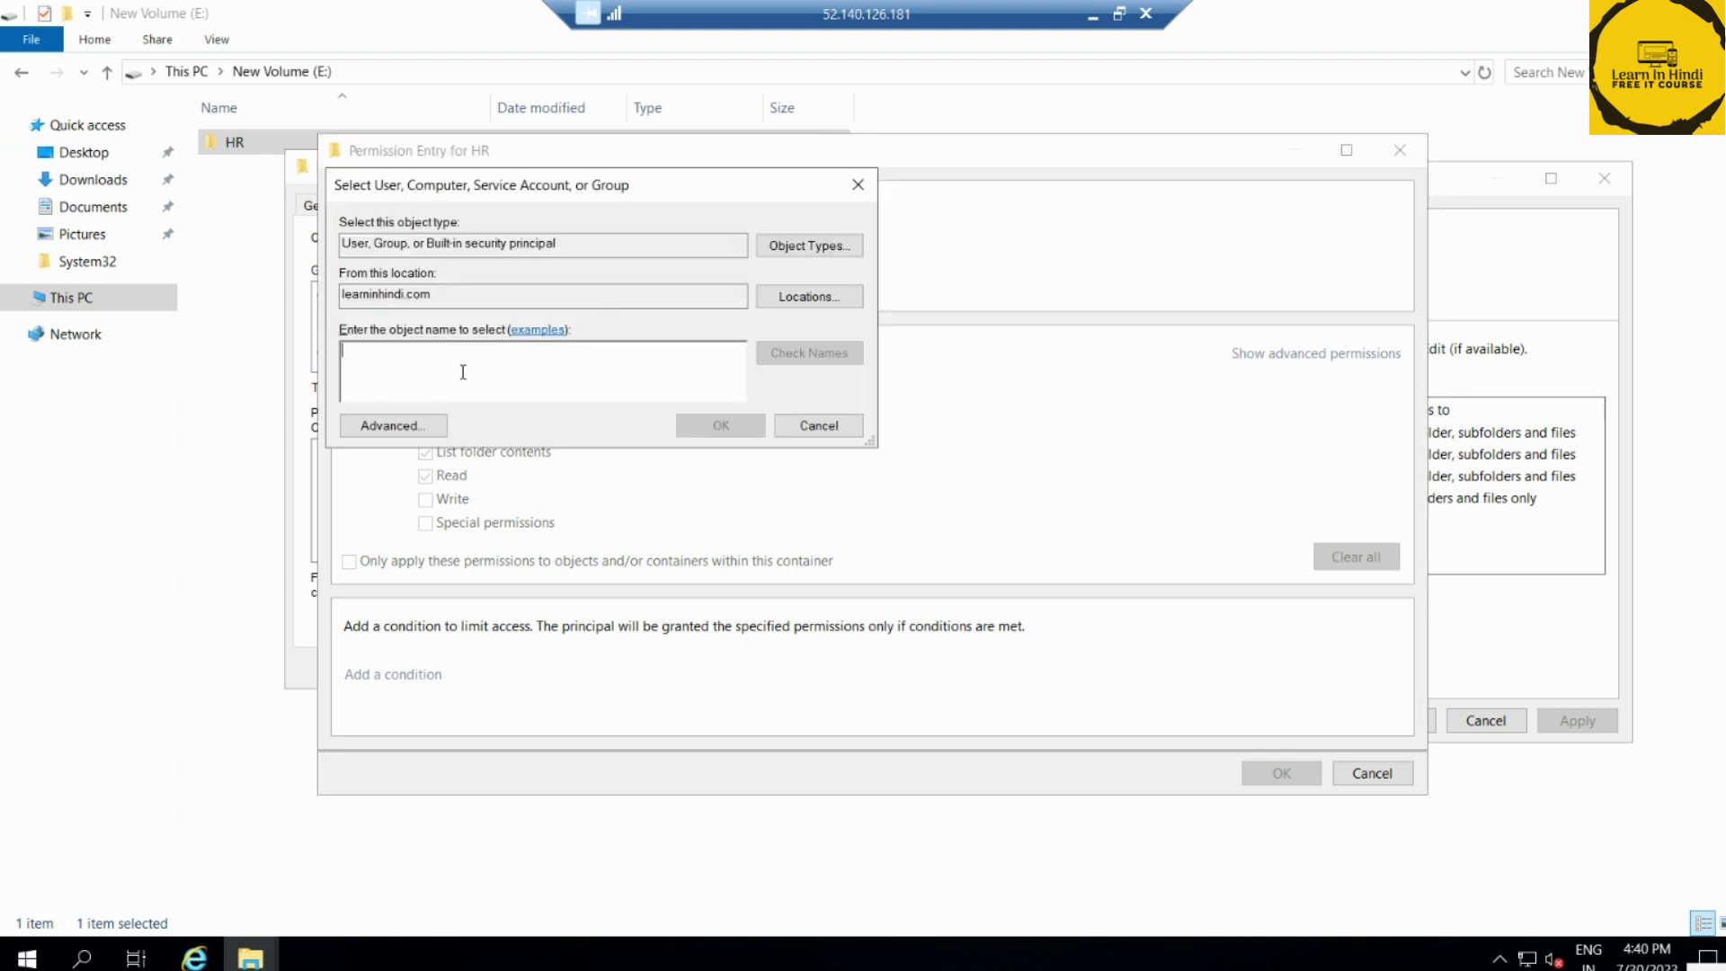
{"action": "type", "text": "hr"}
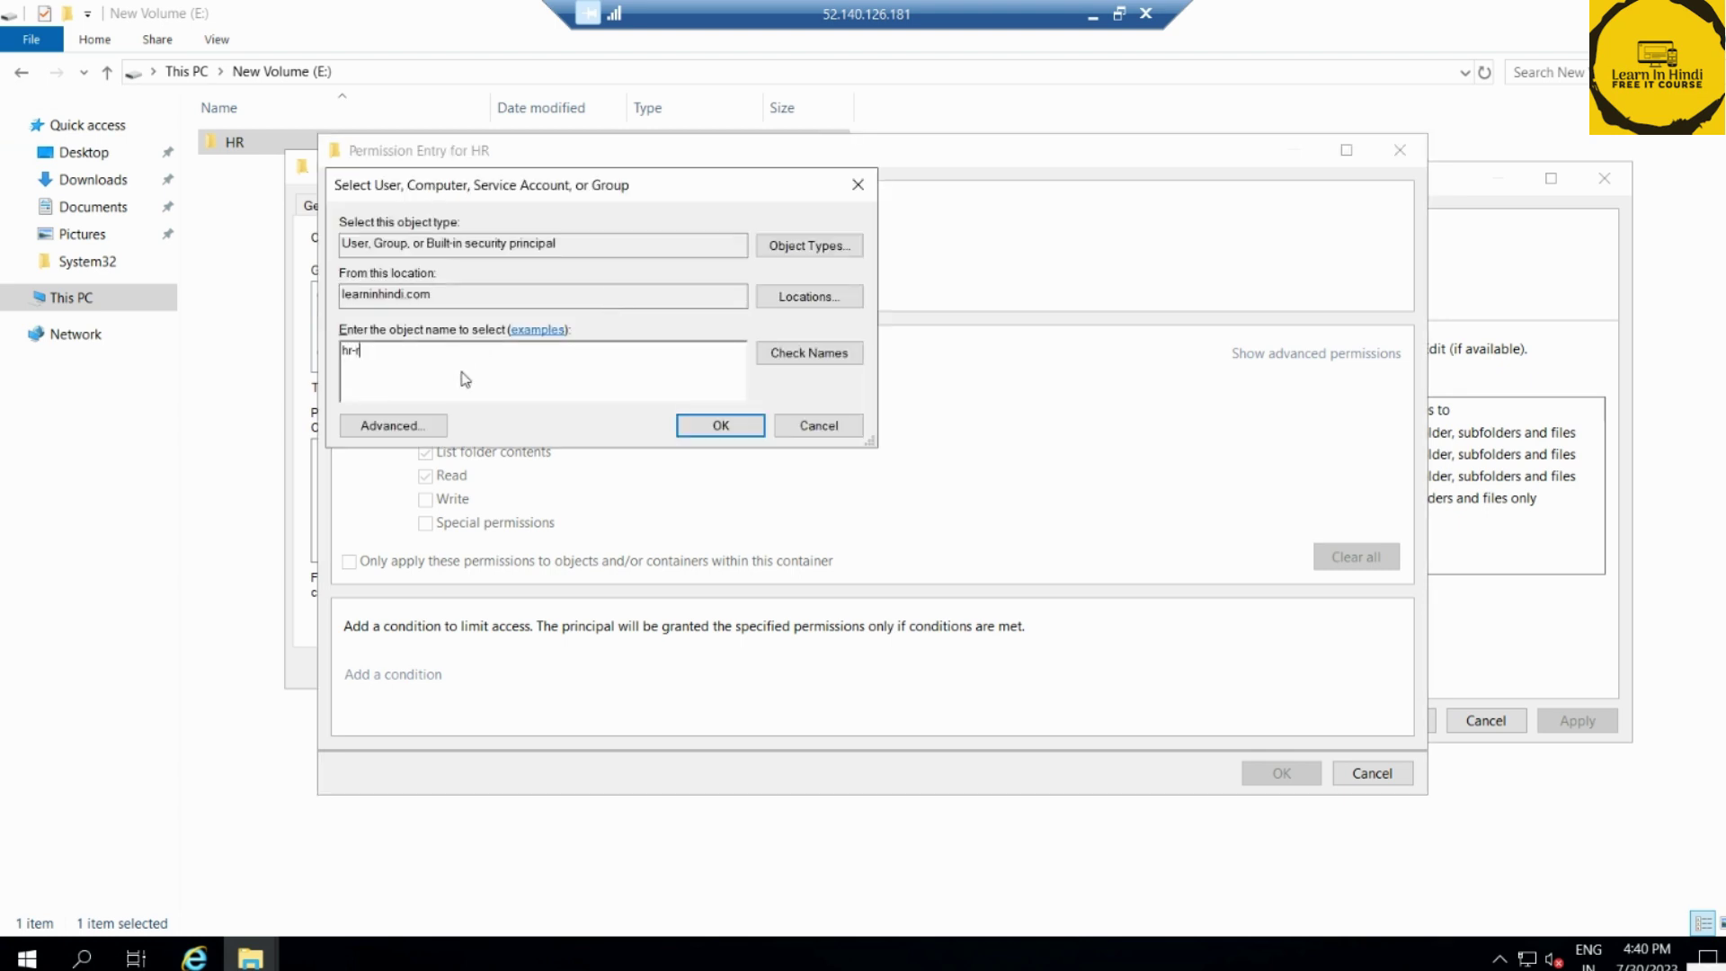
{"action": "type", "text": "-r"}
{"action": "left_click", "coordinate": [840, 352]}
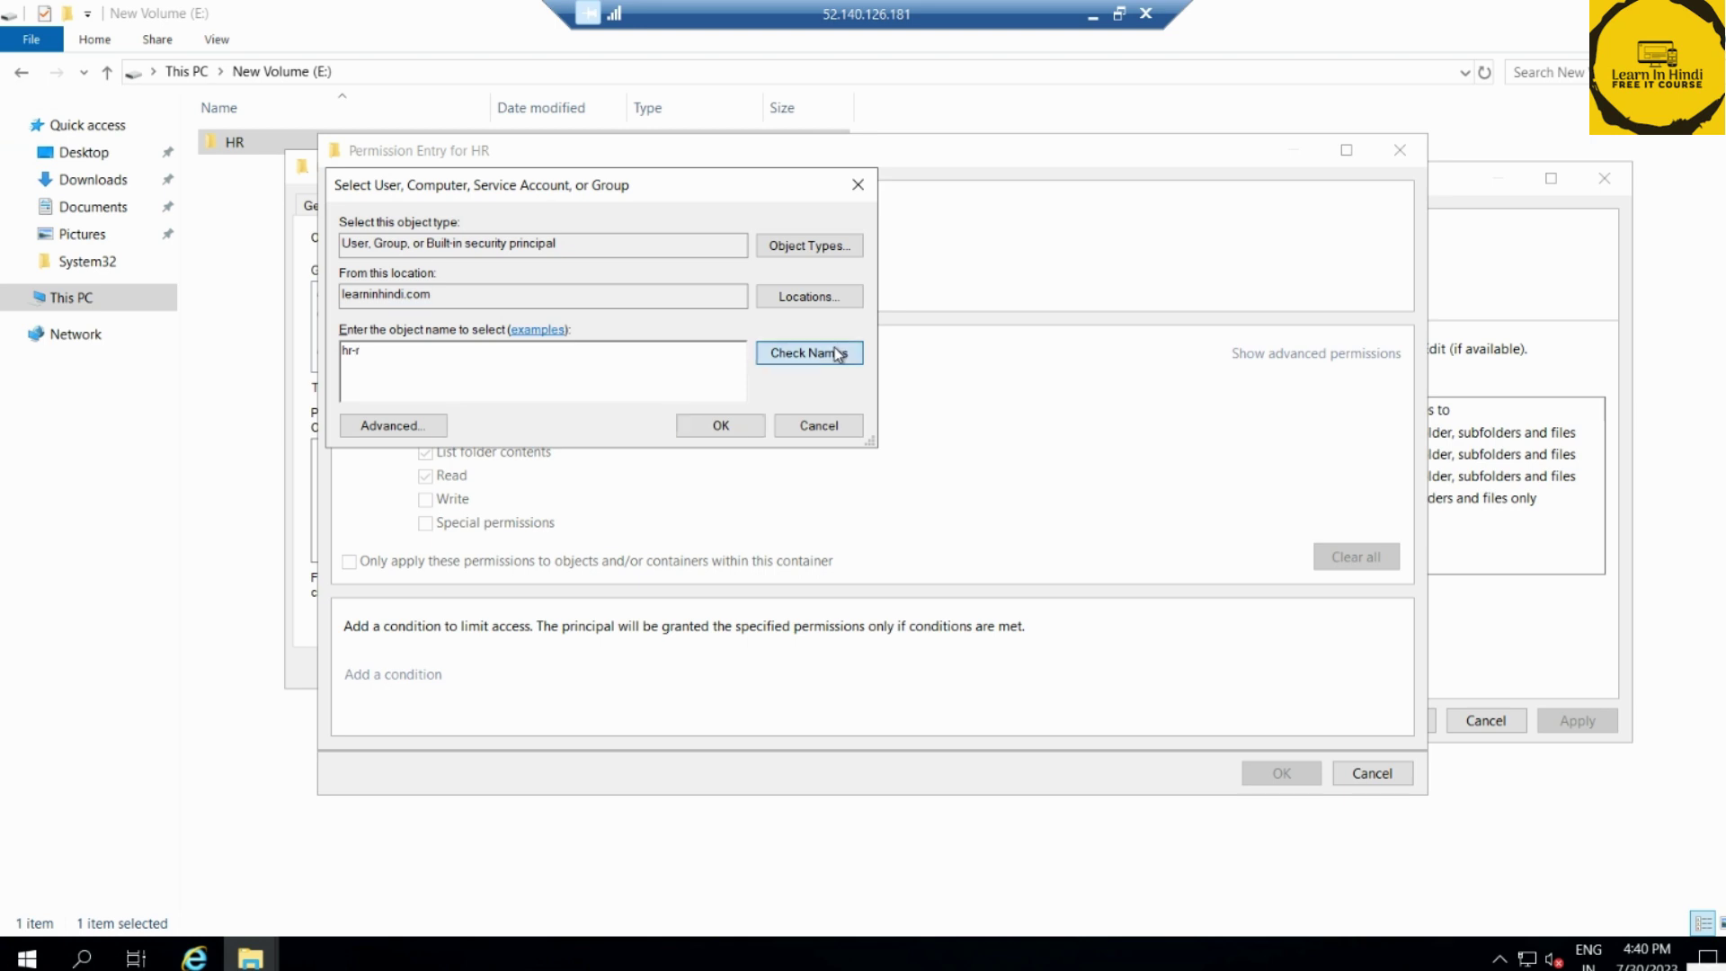
{"action": "left_click", "coordinate": [760, 419]}
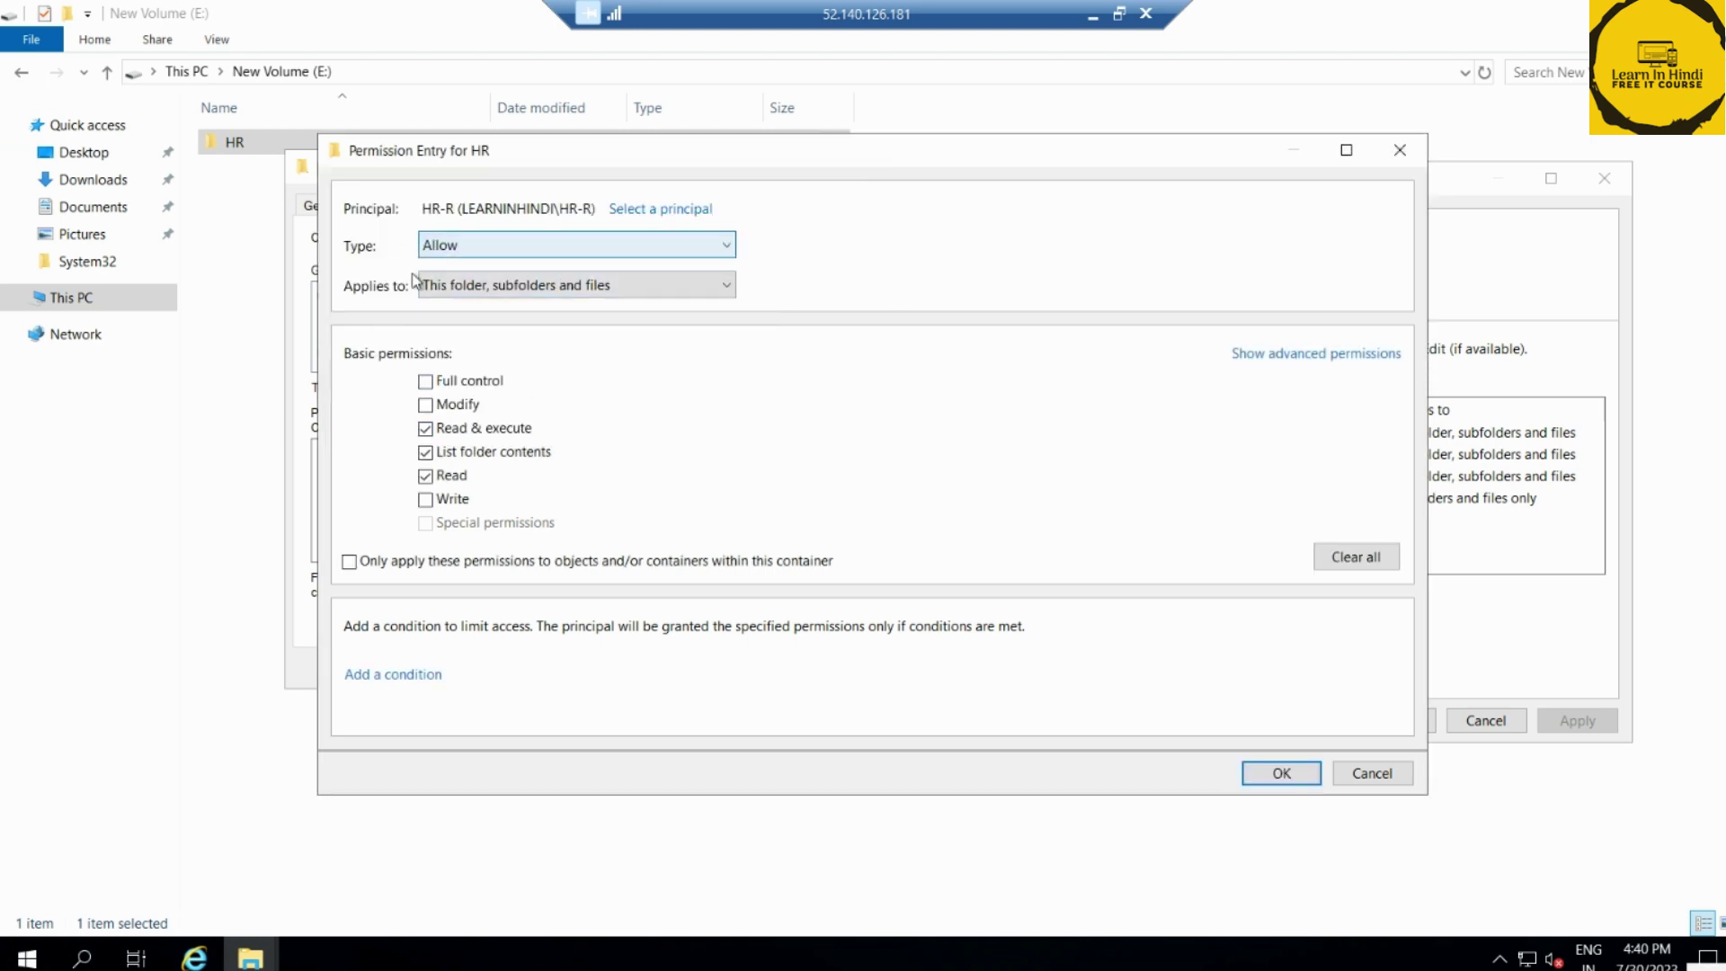
{"action": "left_click_drag", "start_coordinate": [809, 162], "coordinate": [954, 162]}
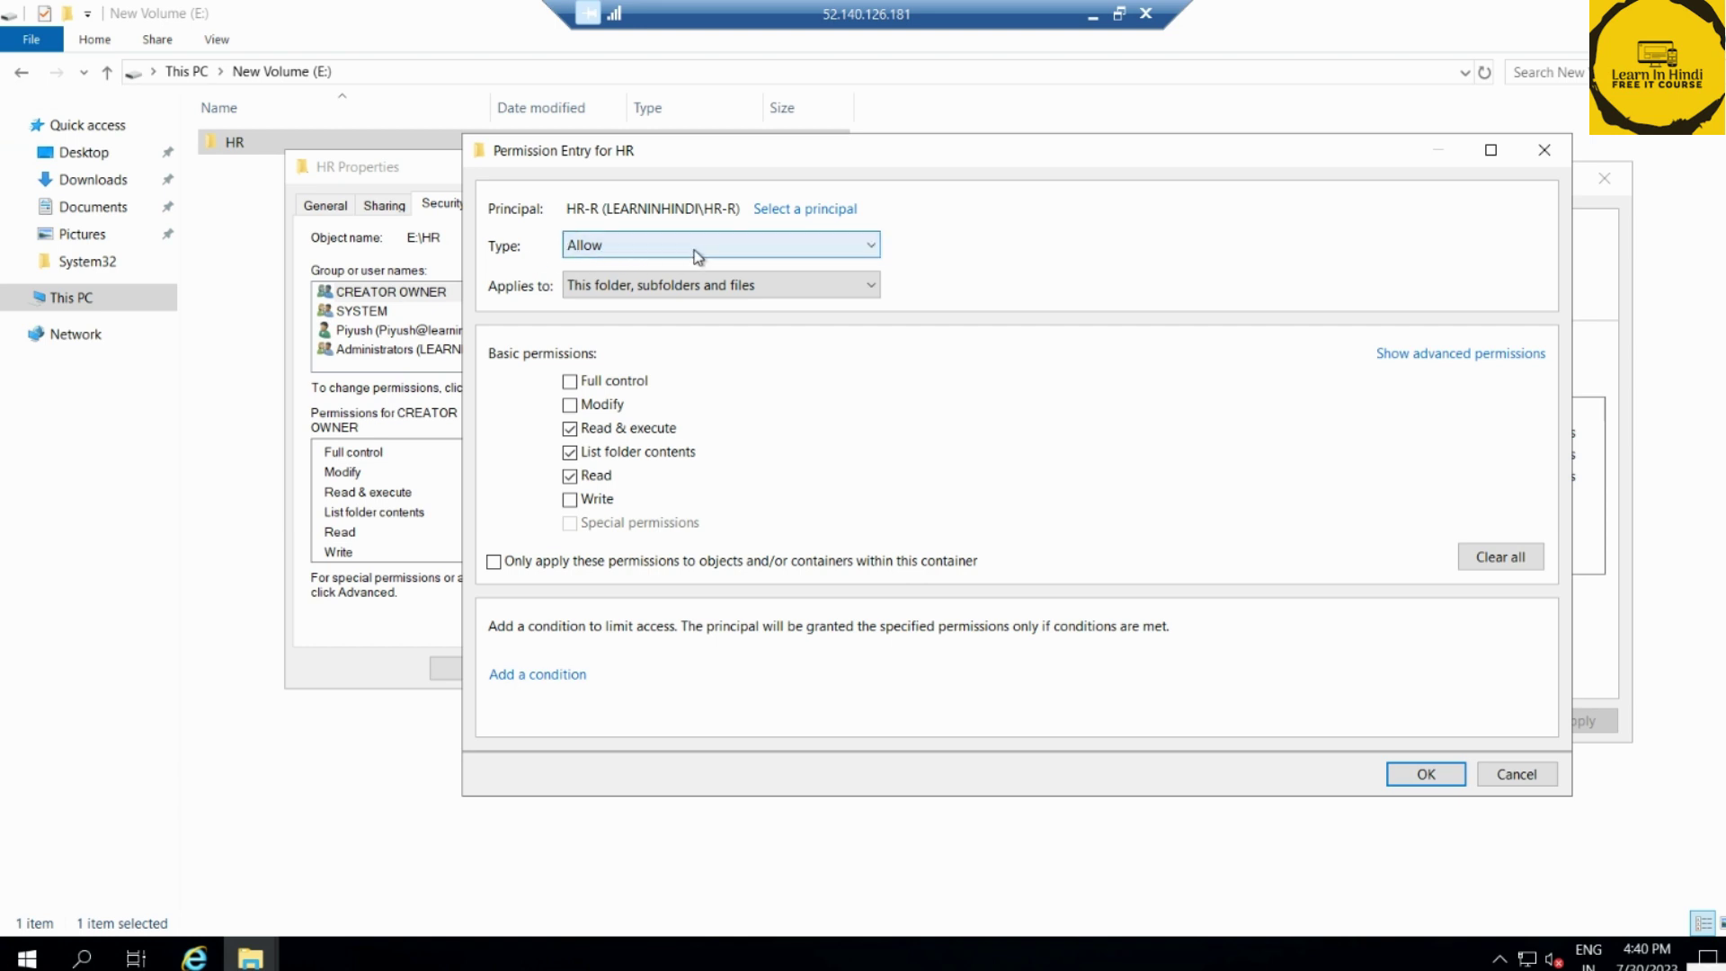
Step: Keep HR-R applying to This folder, subfolders and files, and show advanced permissions
{"action": "left_click", "coordinate": [683, 284]}
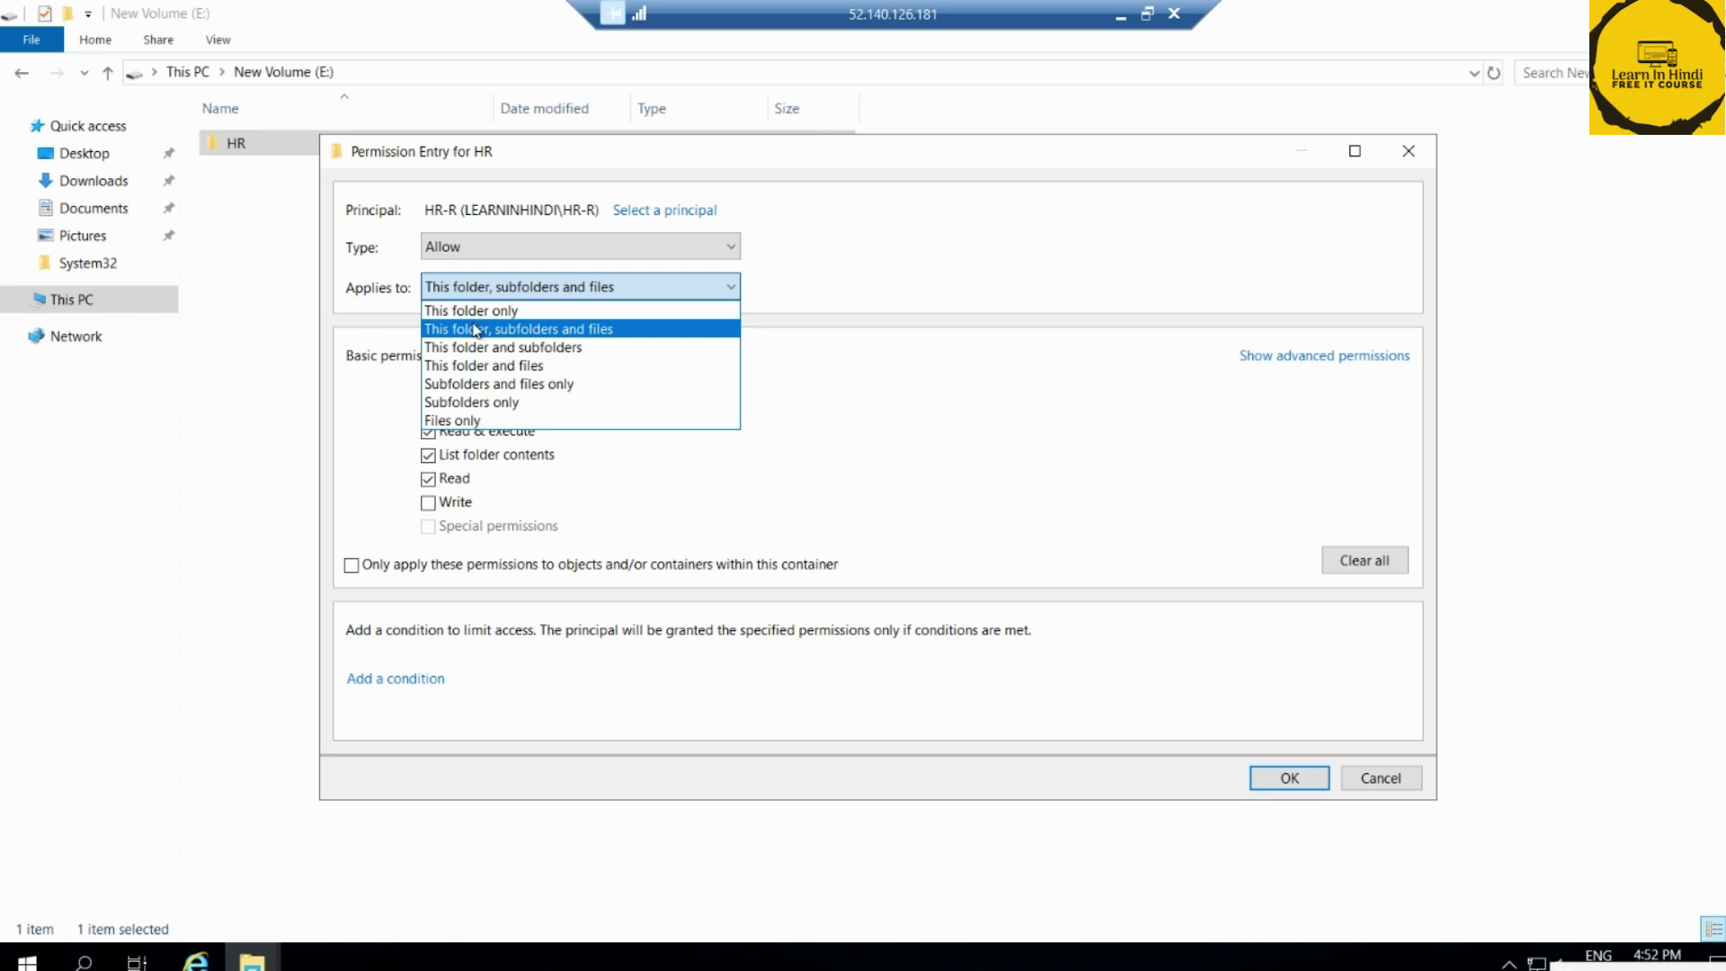
{"action": "left_click", "coordinate": [473, 329]}
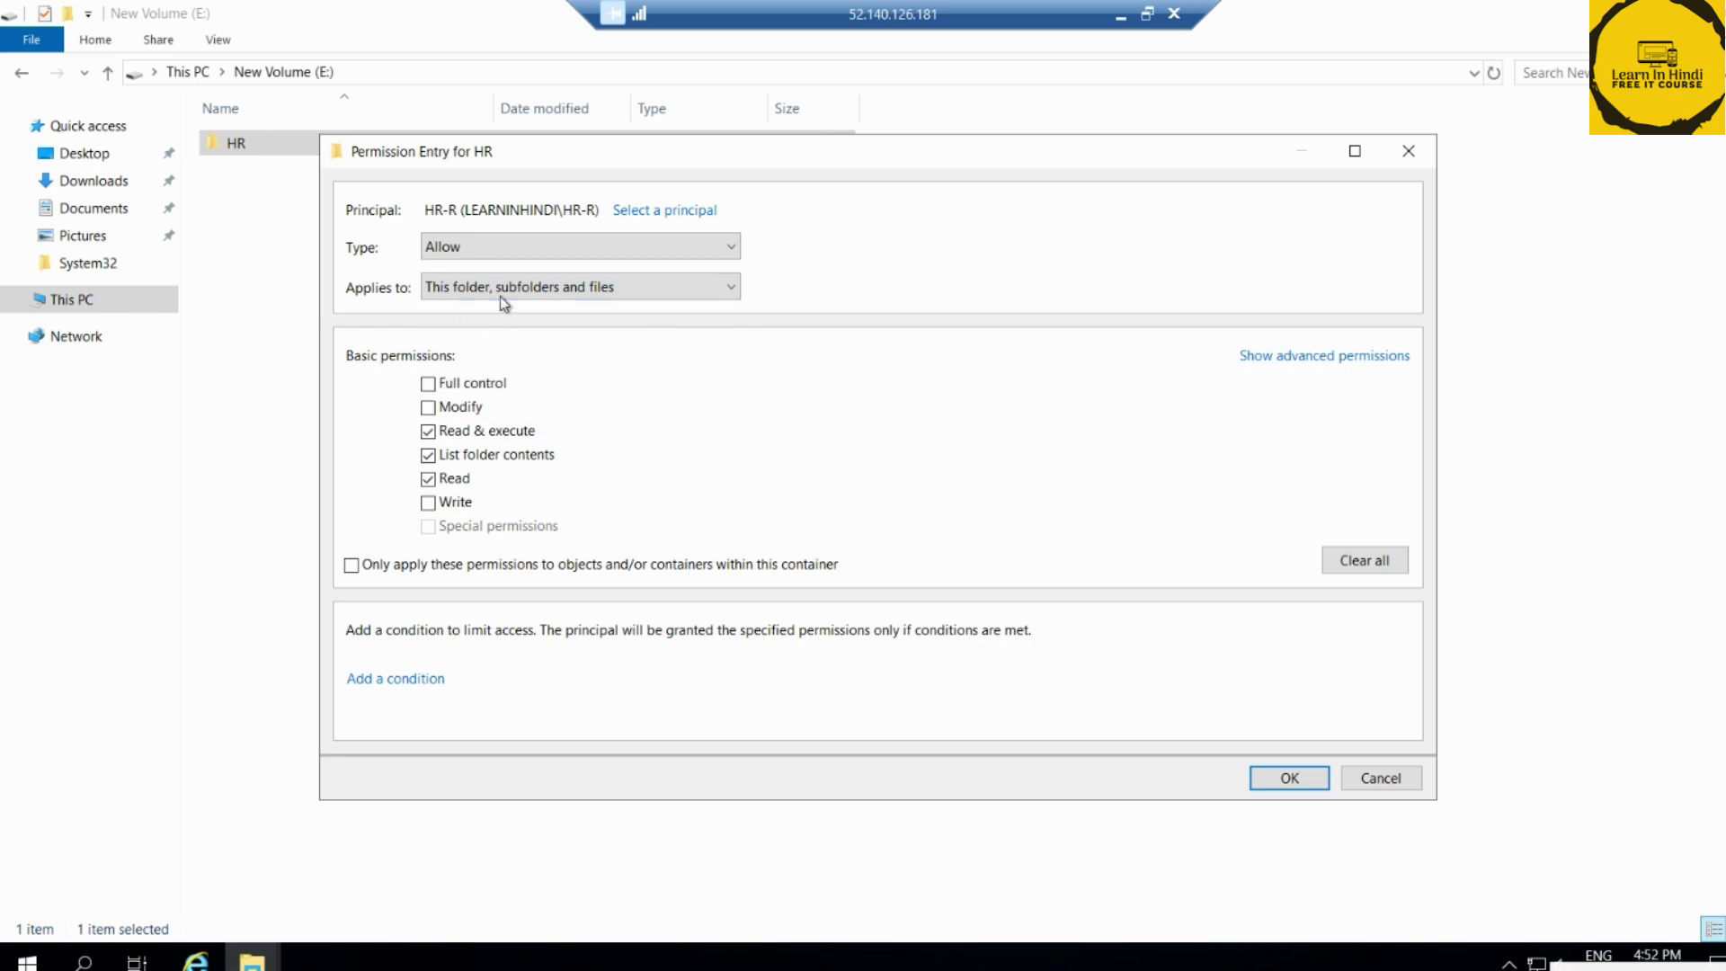
{"action": "left_click", "coordinate": [1308, 360]}
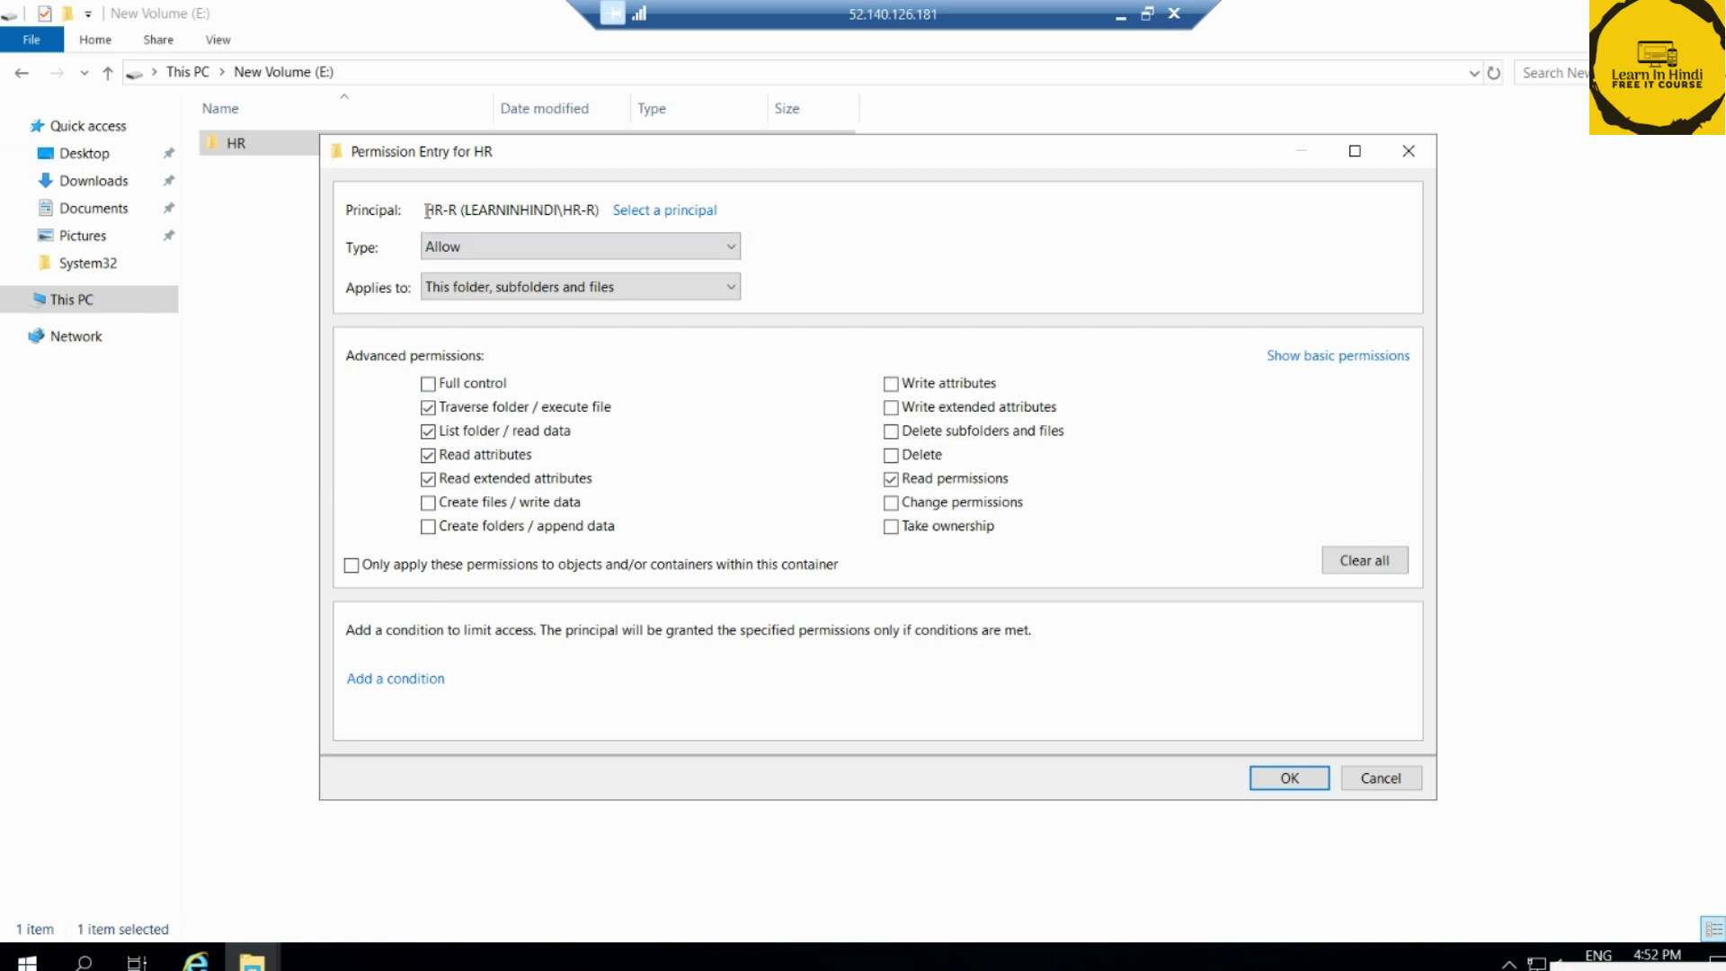
{"action": "left_click_drag", "start_coordinate": [424, 210], "coordinate": [460, 209]}
{"action": "left_click", "coordinate": [1304, 780]}
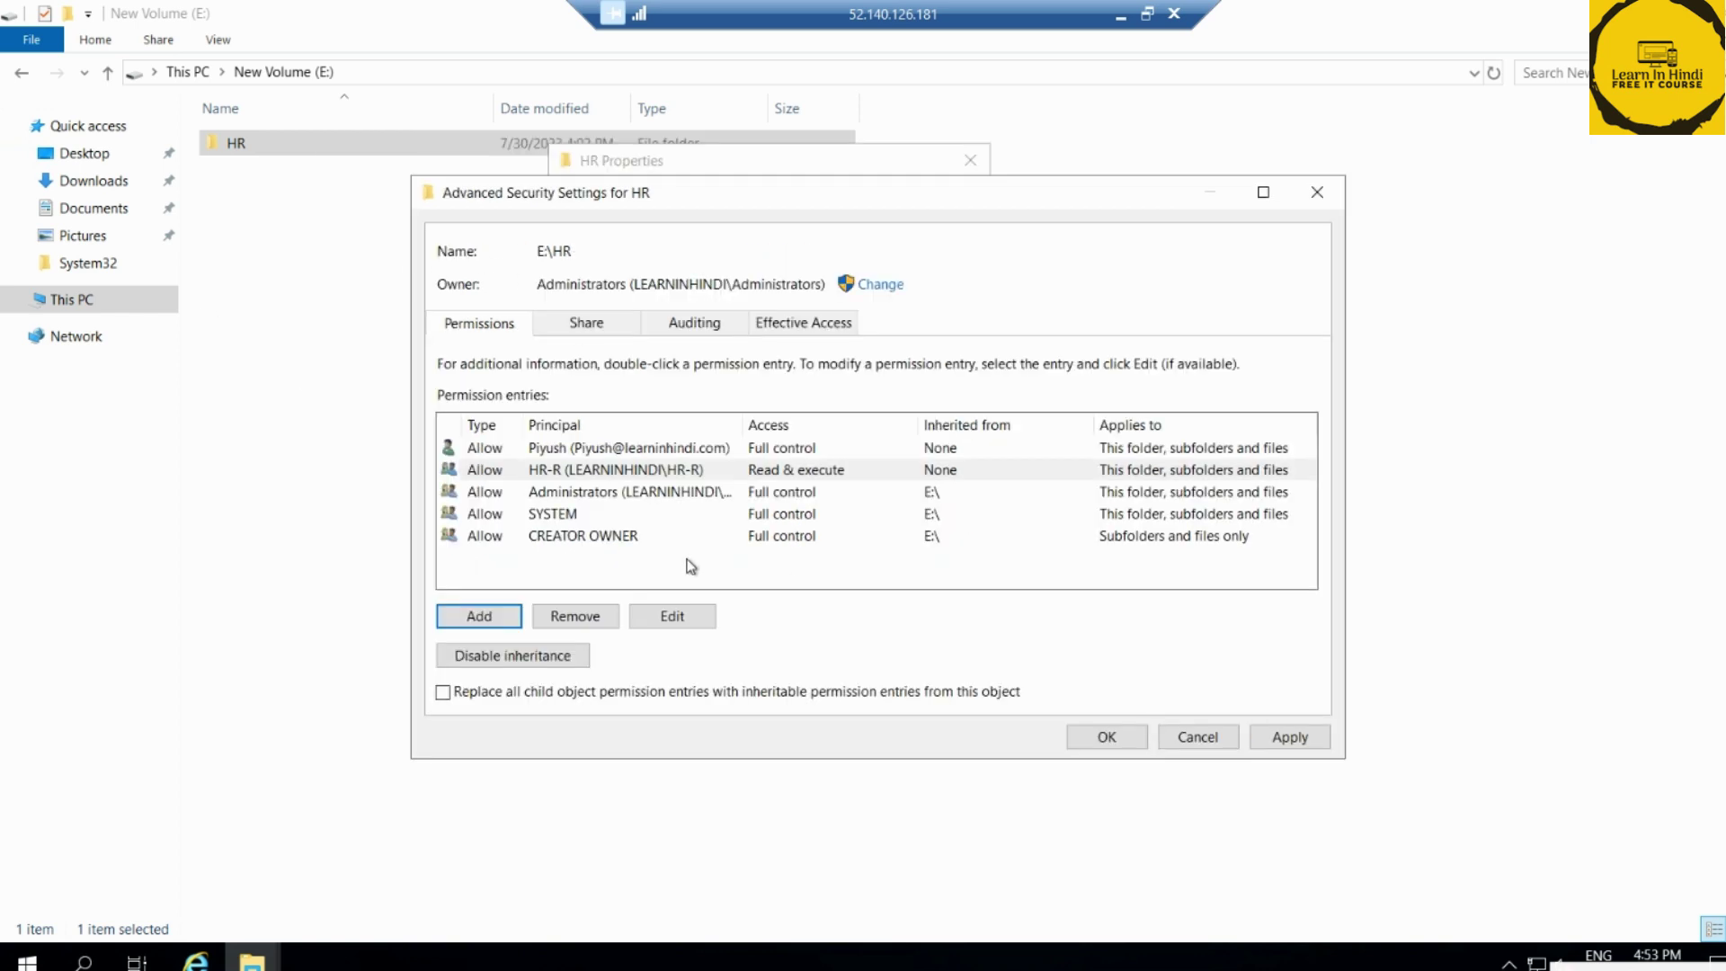
{"action": "left_click", "coordinate": [1319, 742]}
{"action": "left_click", "coordinate": [1107, 744]}
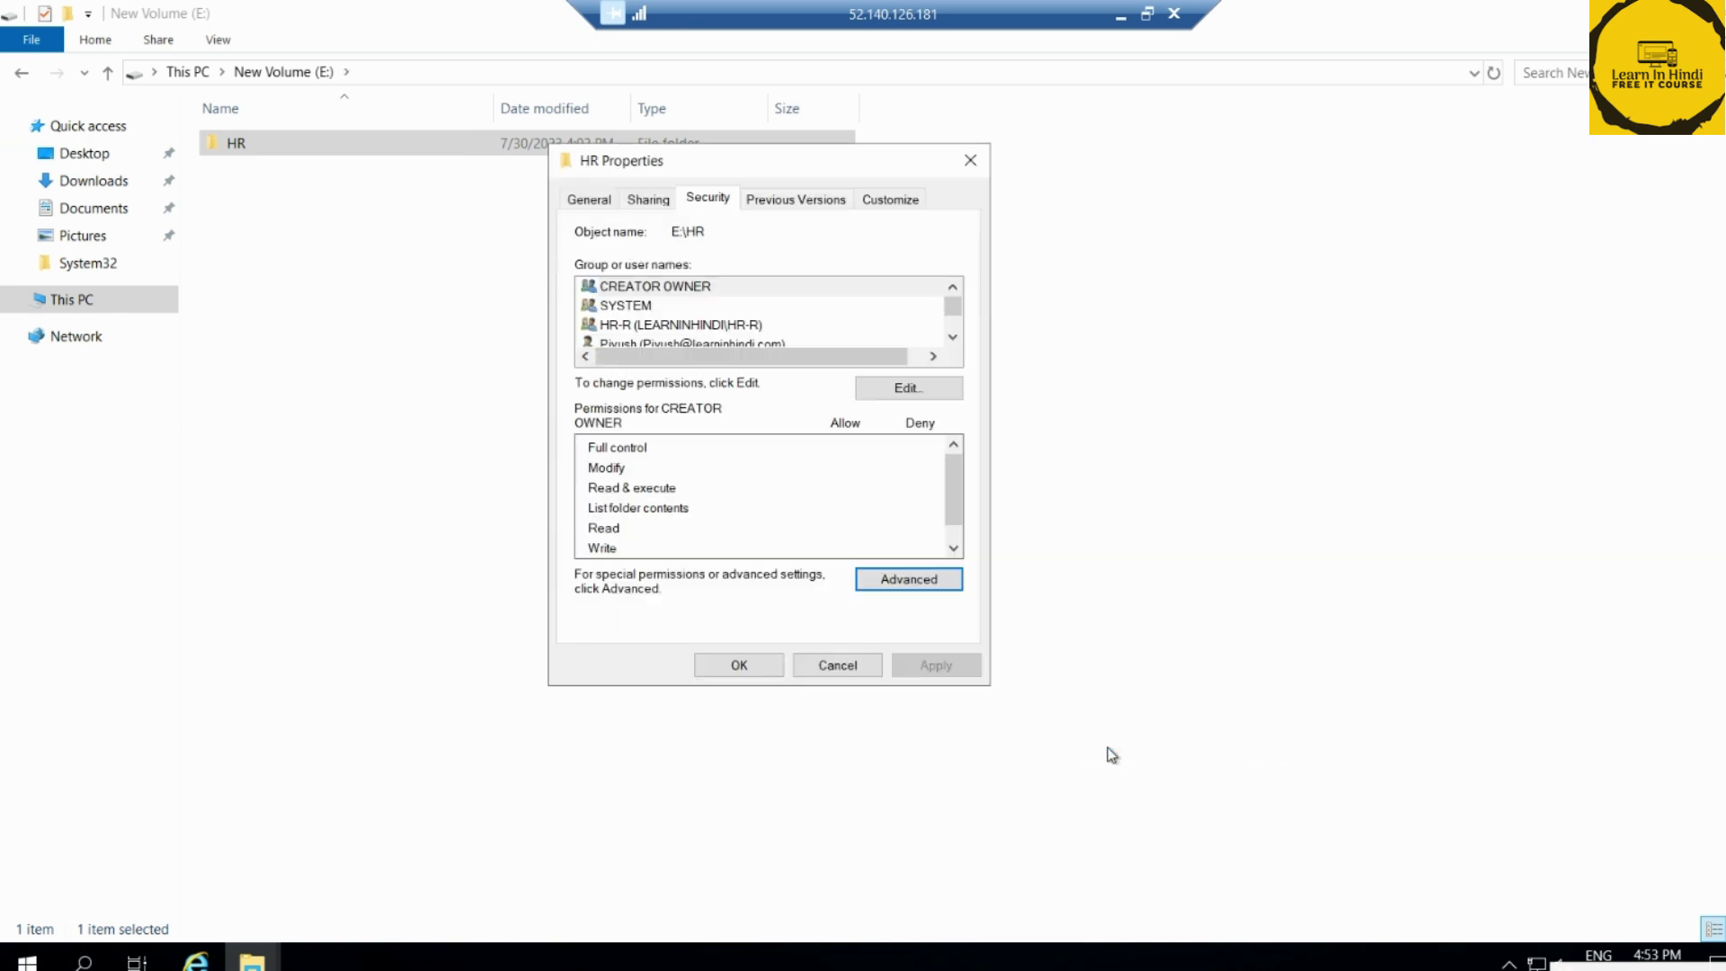
{"action": "left_click", "coordinate": [724, 666]}
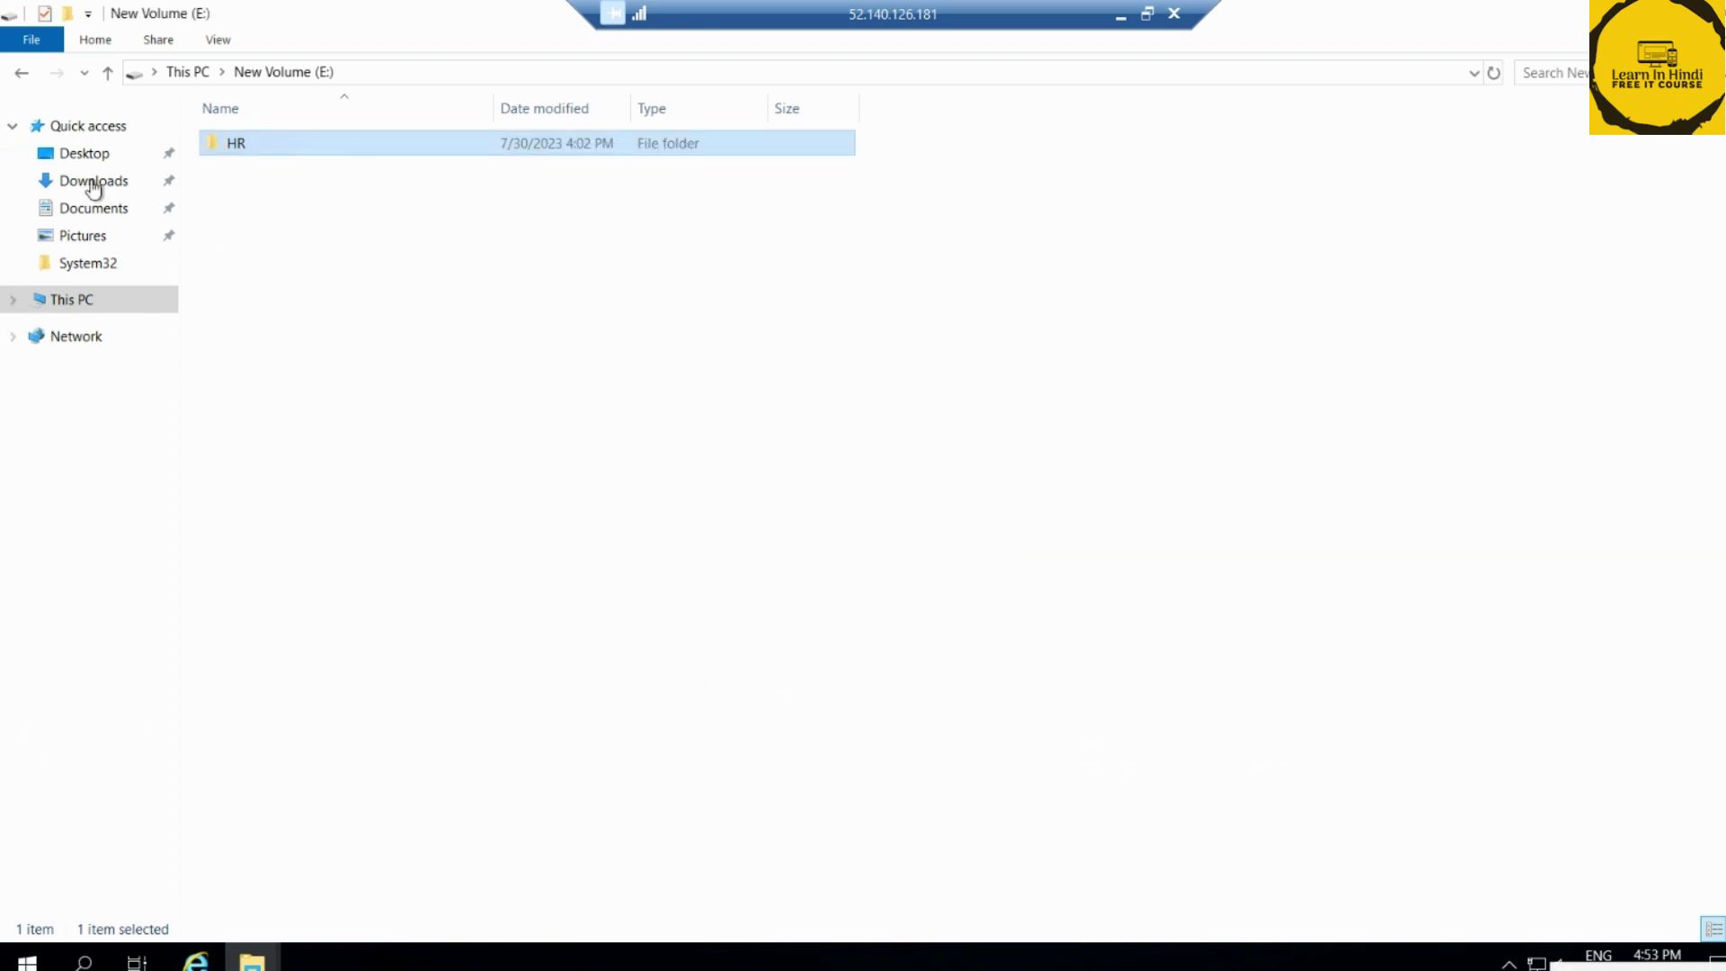
{"action": "left_click", "coordinate": [309, 152]}
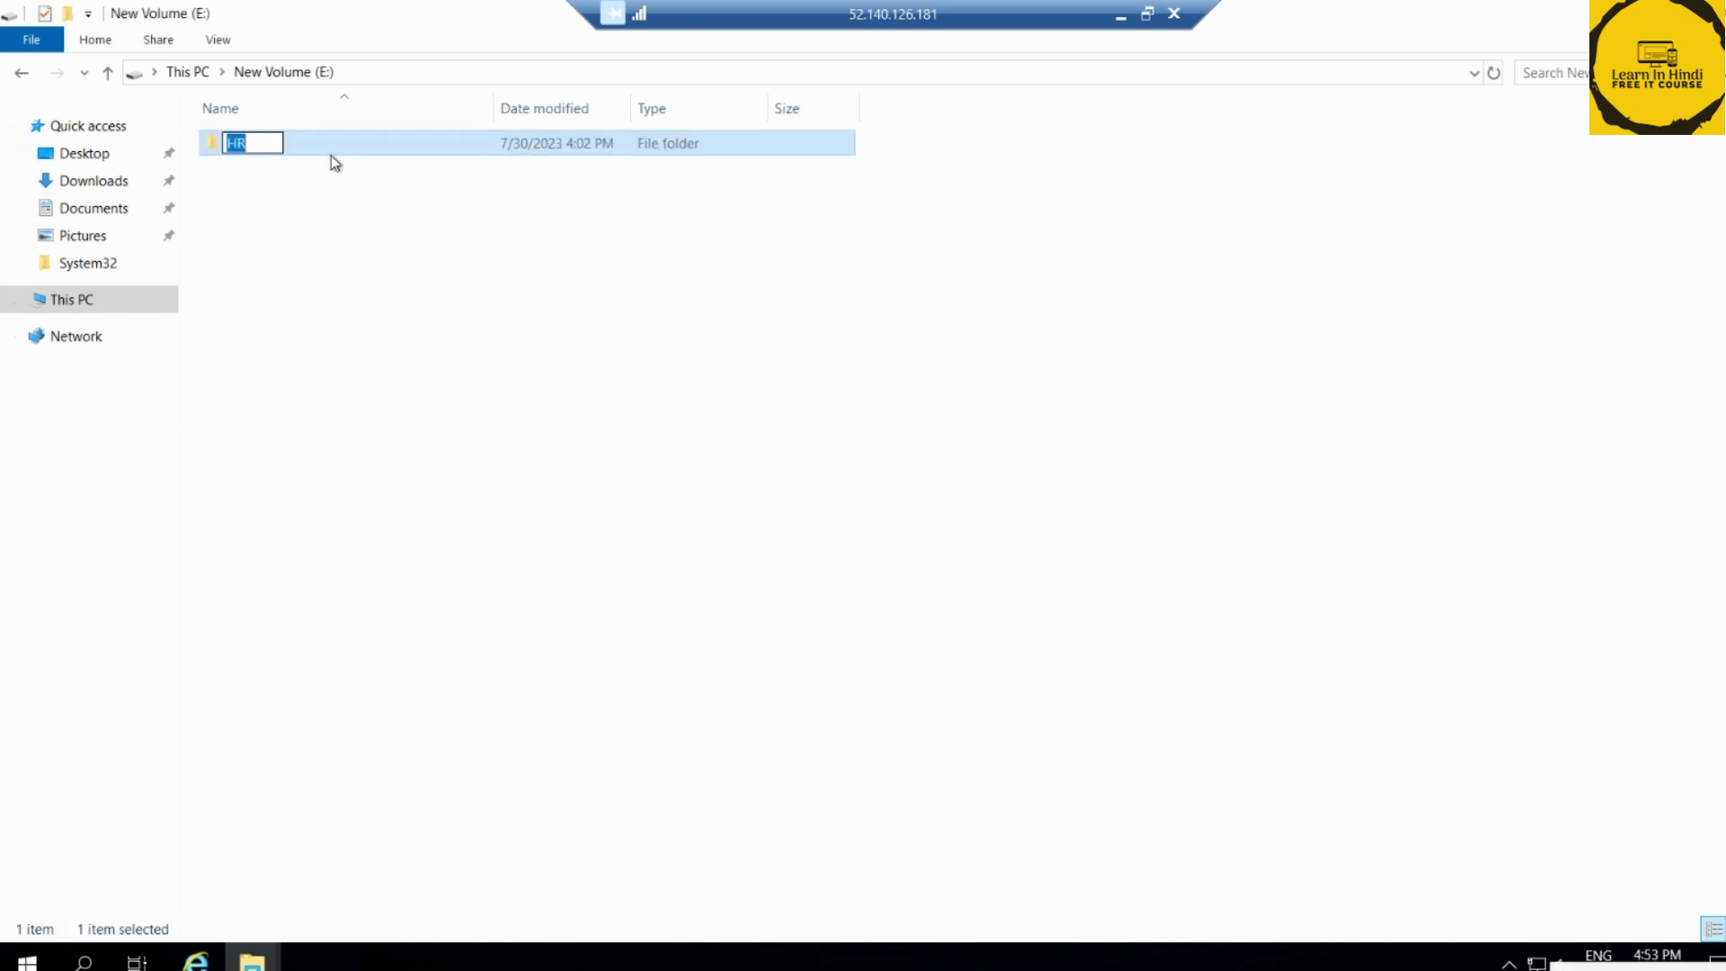
{"action": "key", "text": "Escape"}
{"action": "double_click", "coordinate": [344, 153]}
{"action": "right_click", "coordinate": [274, 141]}
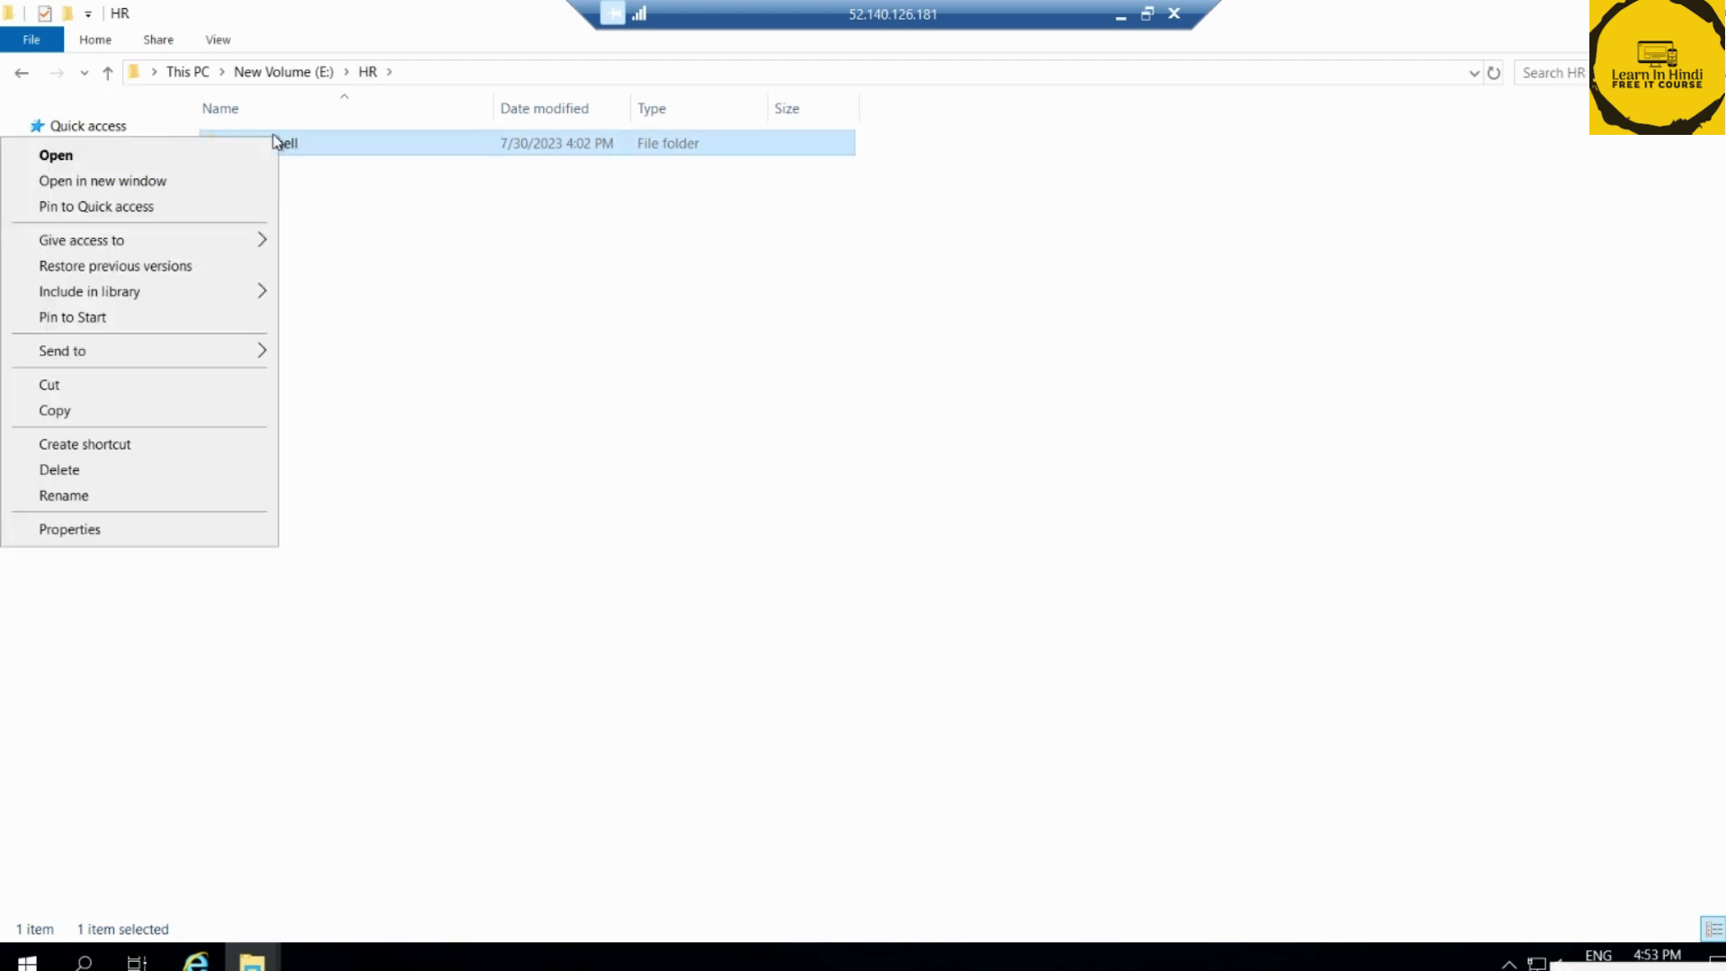
{"action": "left_click", "coordinate": [181, 538]}
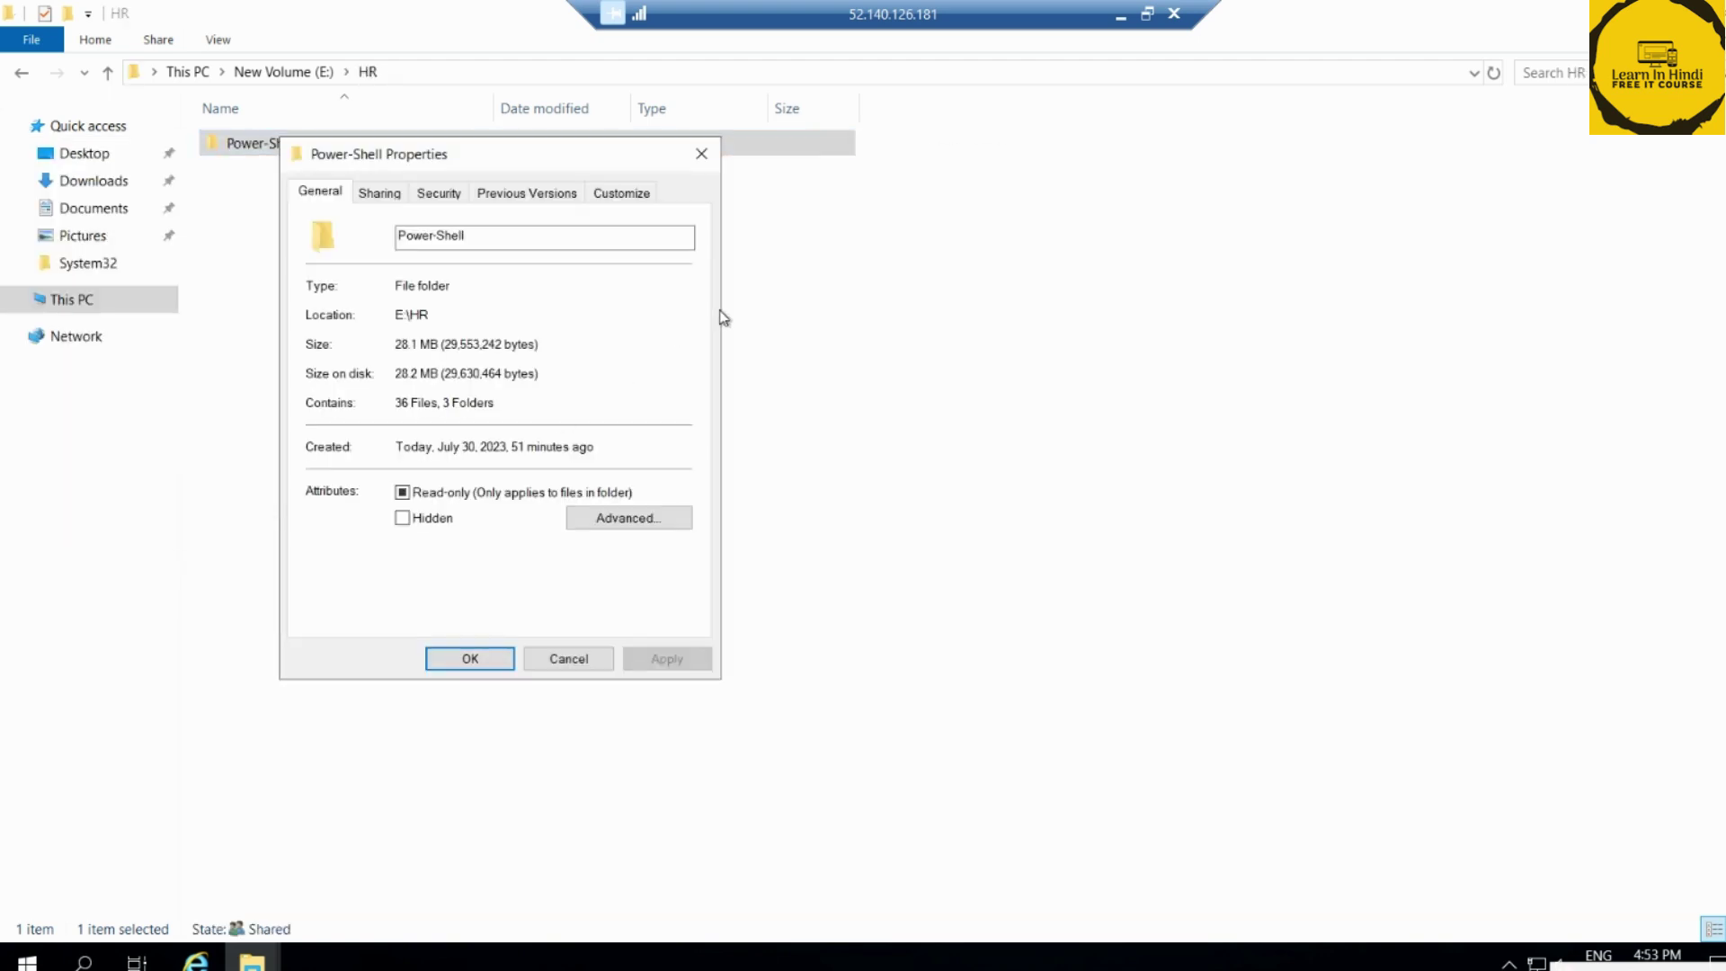
{"action": "left_click", "coordinate": [460, 194]}
{"action": "left_click", "coordinate": [645, 571]}
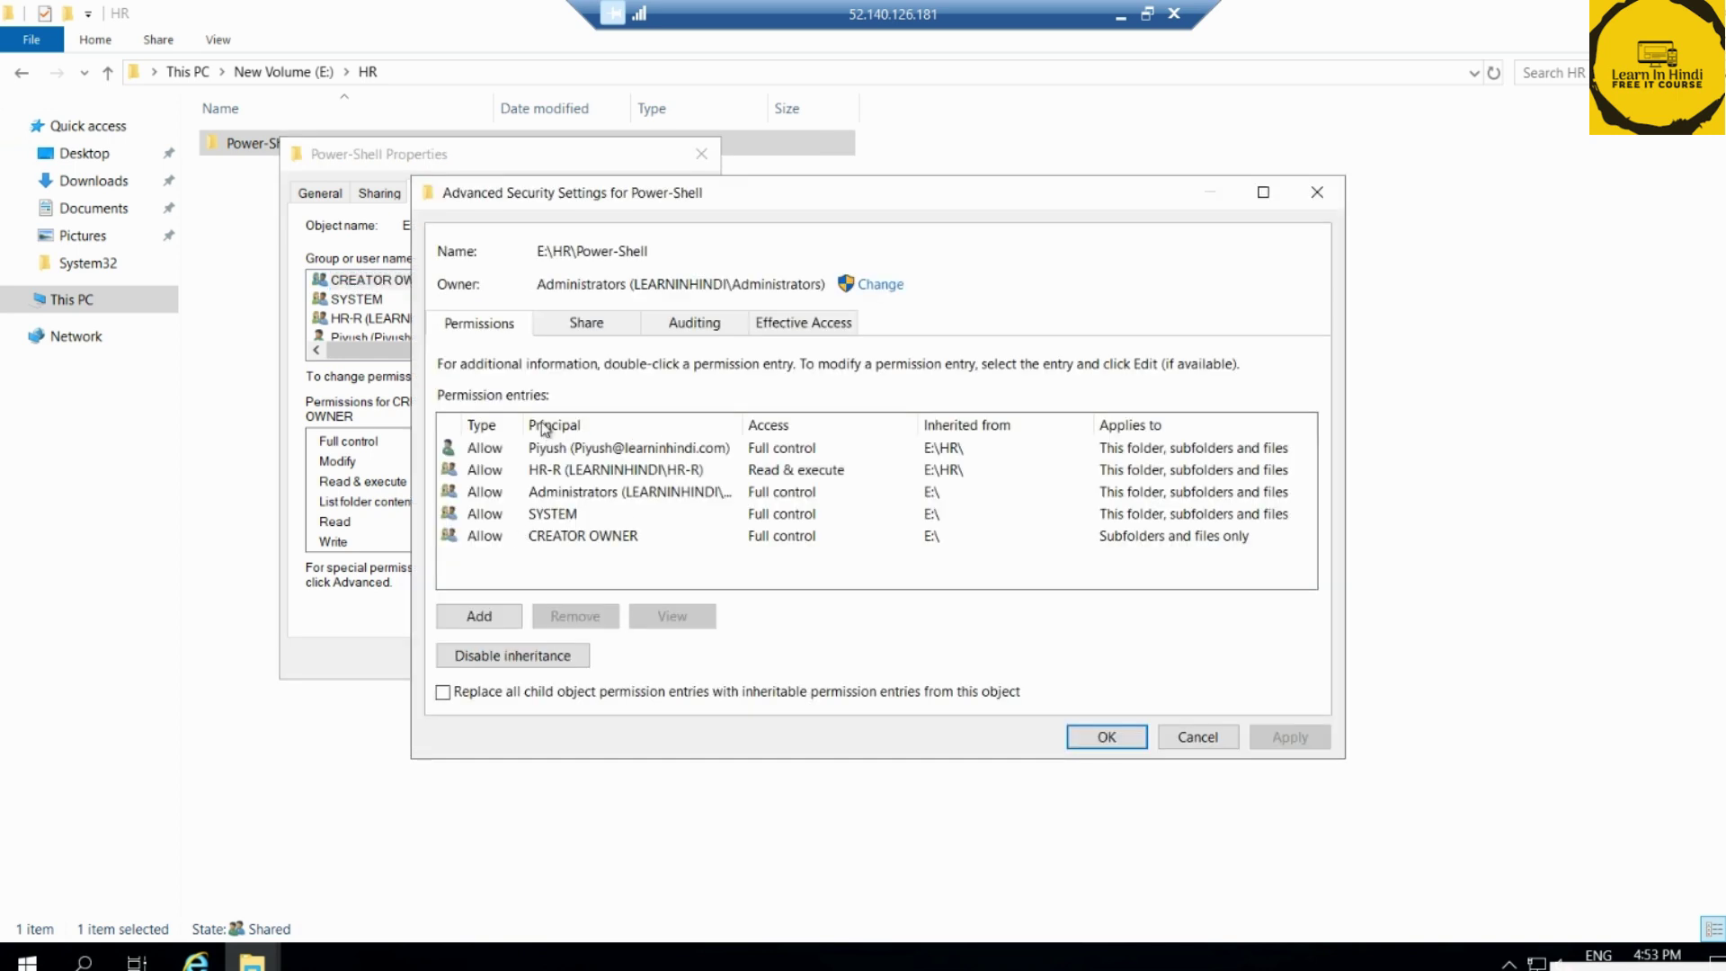
{"action": "left_click", "coordinate": [683, 470]}
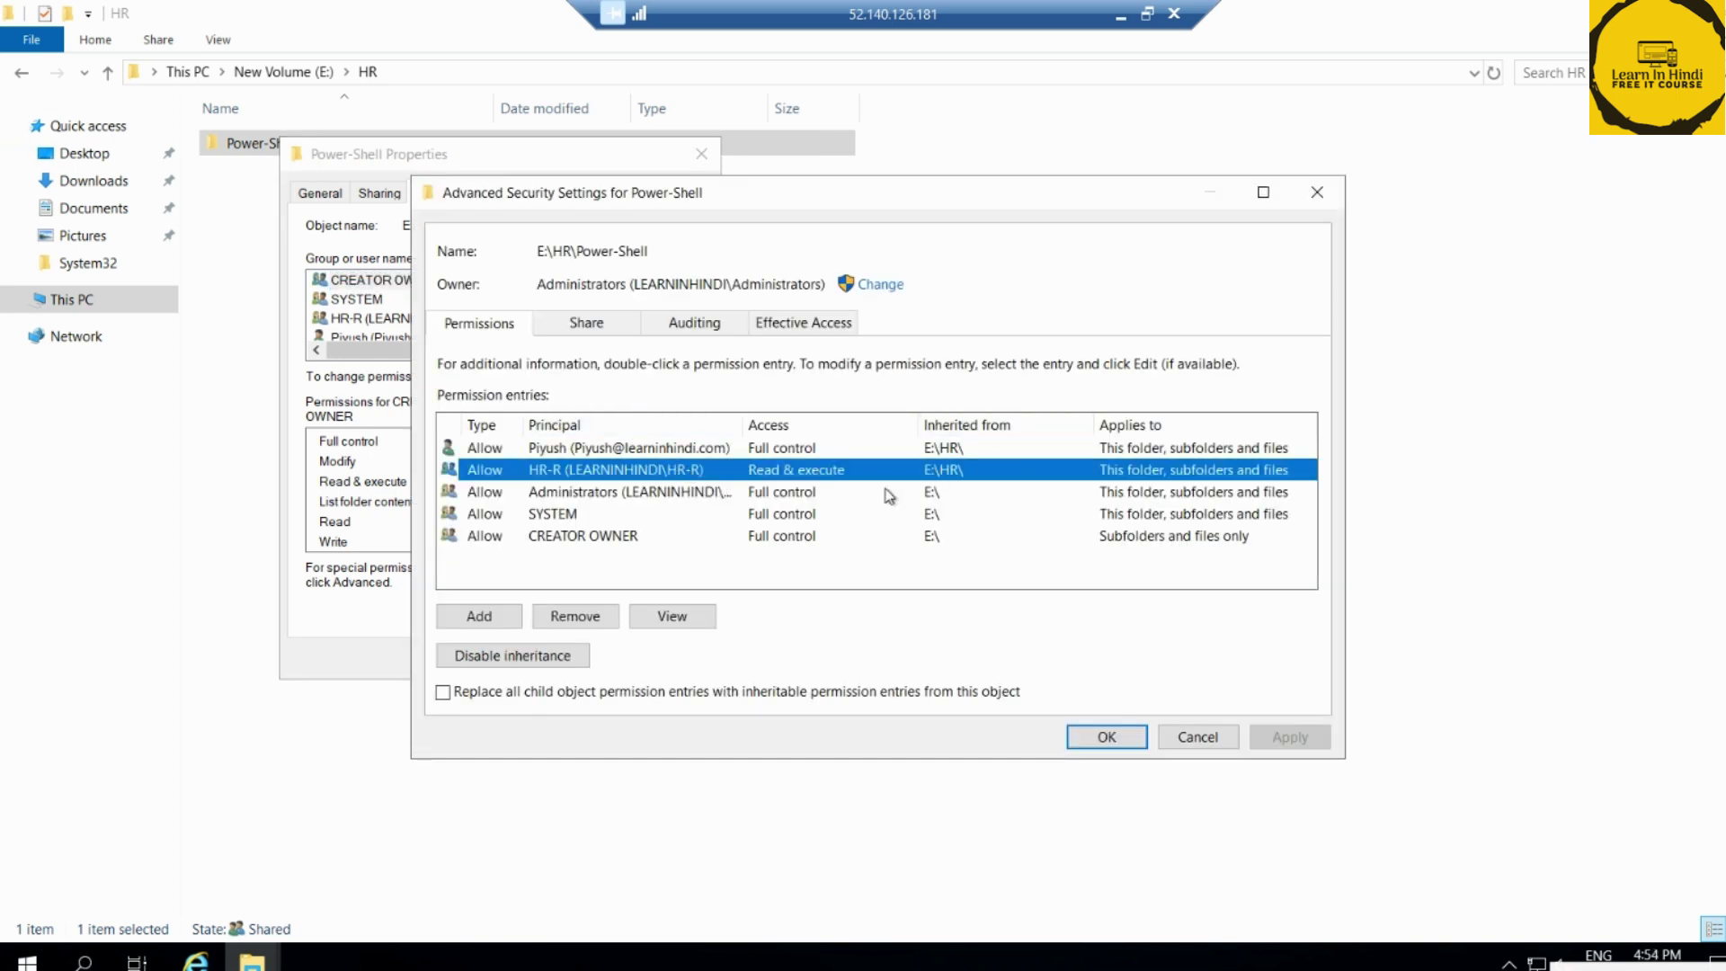
{"action": "left_click", "coordinate": [944, 500]}
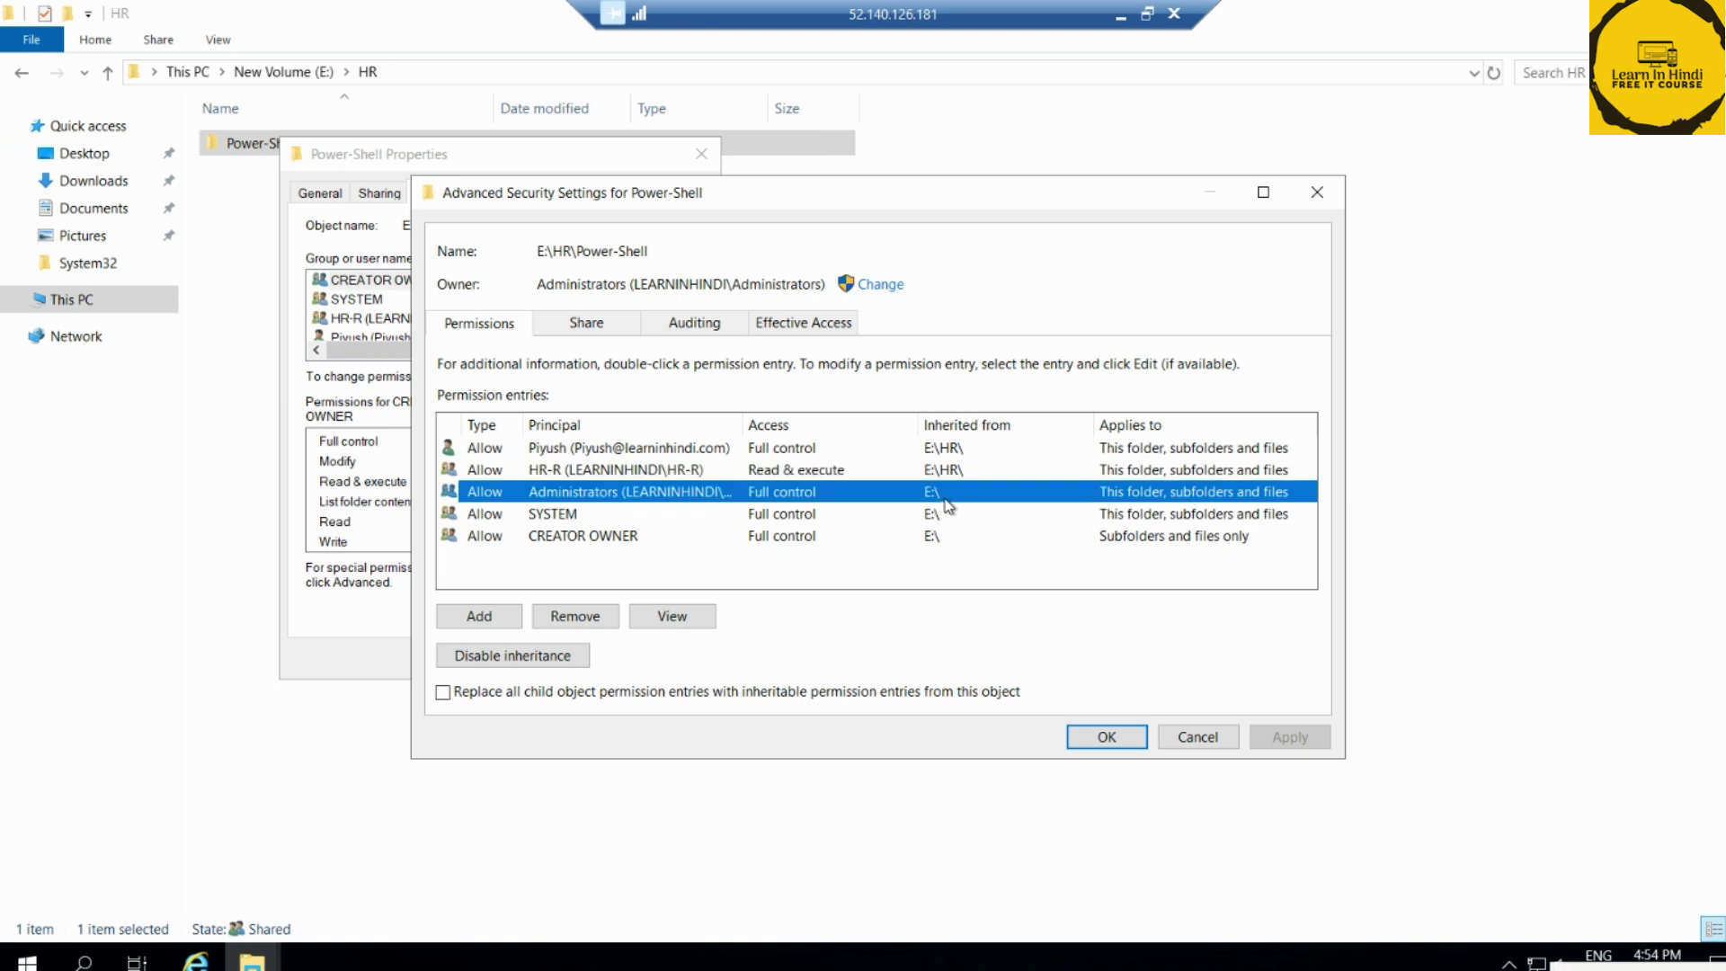
{"action": "left_click", "coordinate": [949, 521]}
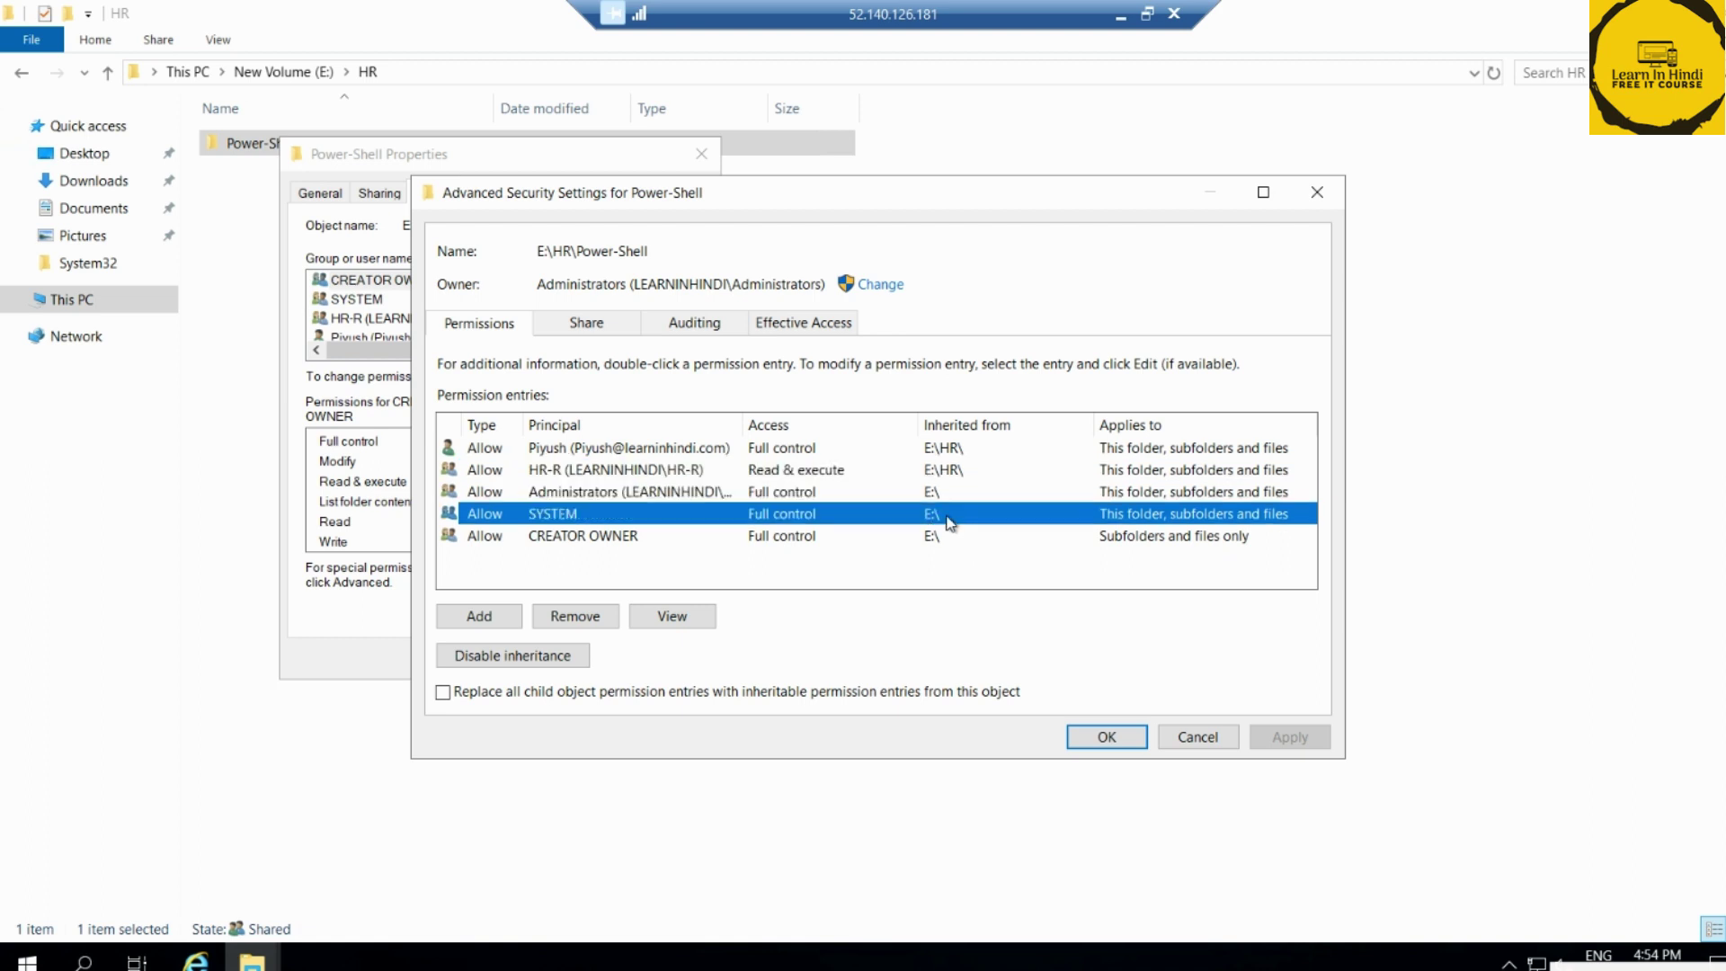
{"action": "left_click", "coordinate": [932, 472]}
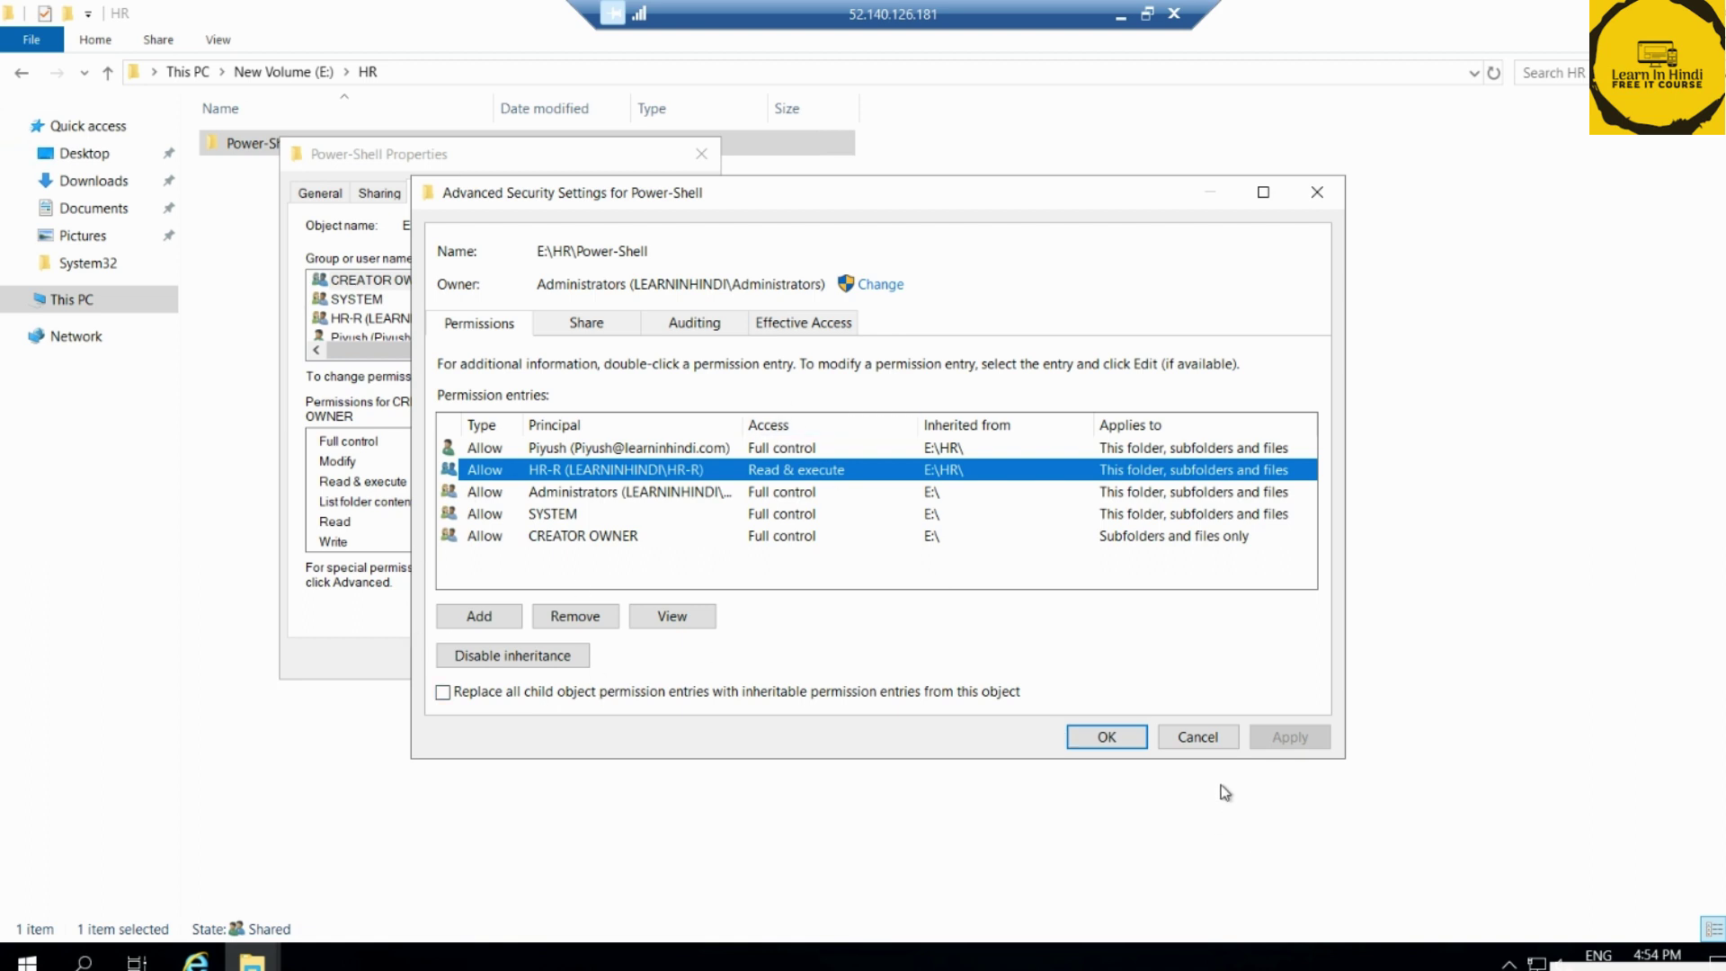
{"action": "left_click", "coordinate": [1196, 736]}
Step: Close Power-Shell's properties and open the Advanced Security Settings for its IT subfolder
{"action": "left_click", "coordinate": [577, 657]}
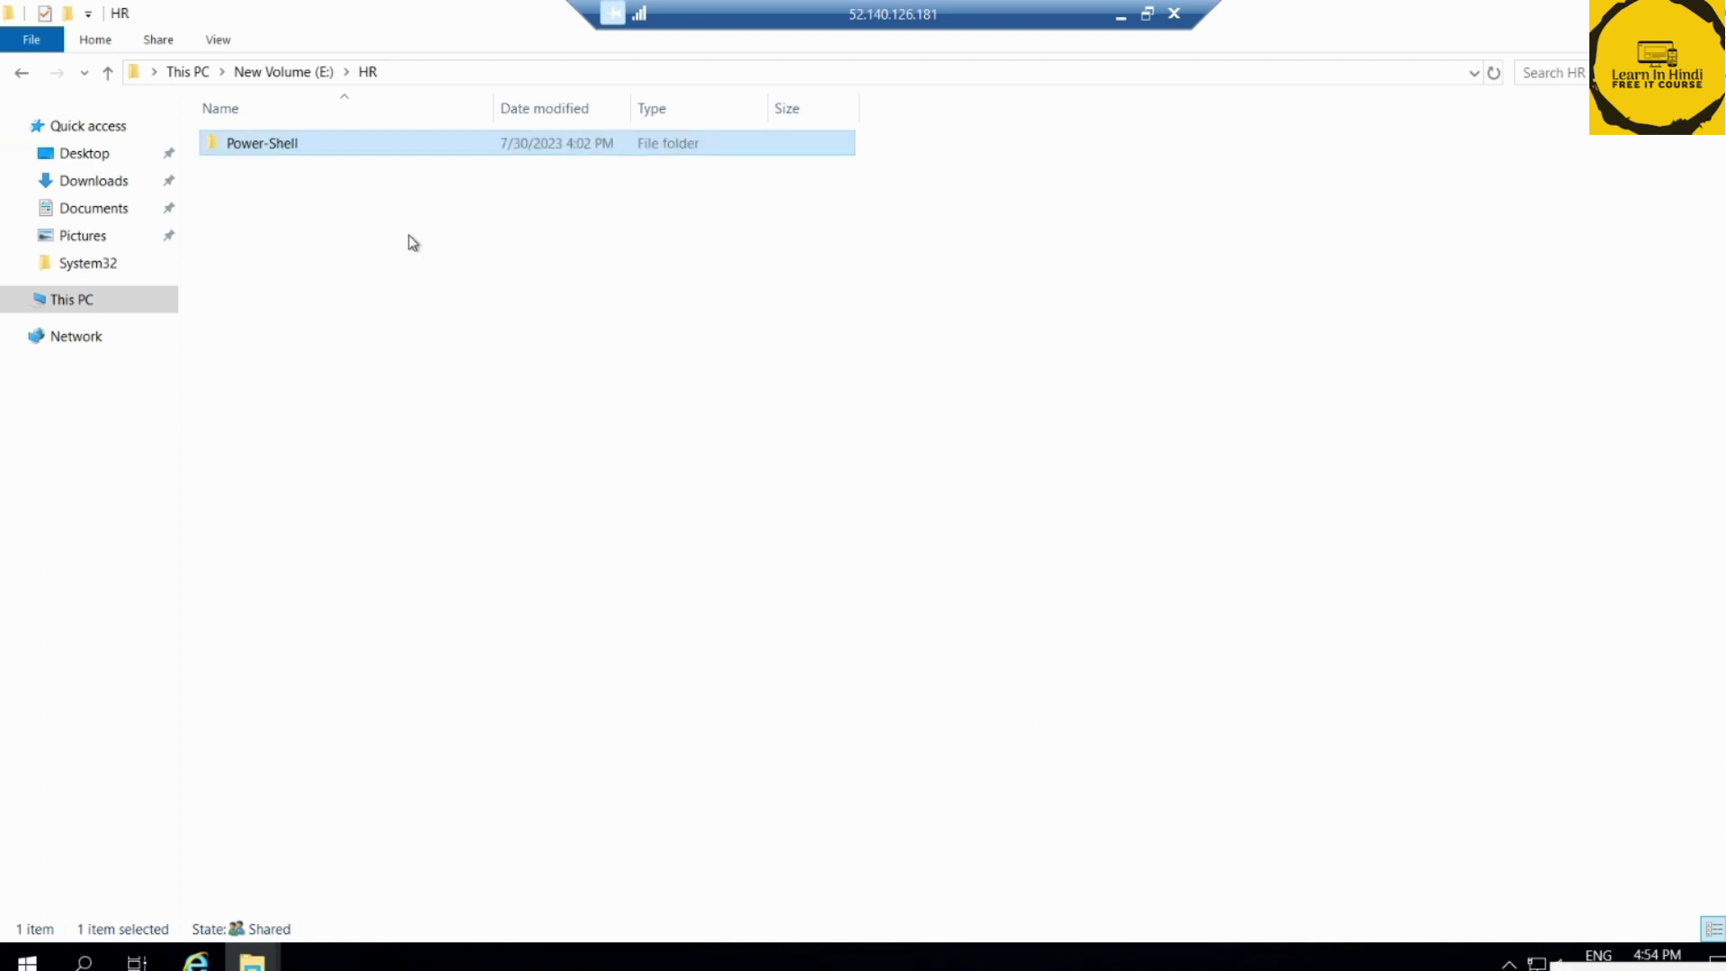
{"action": "double_click", "coordinate": [496, 157]}
{"action": "left_click", "coordinate": [317, 154]}
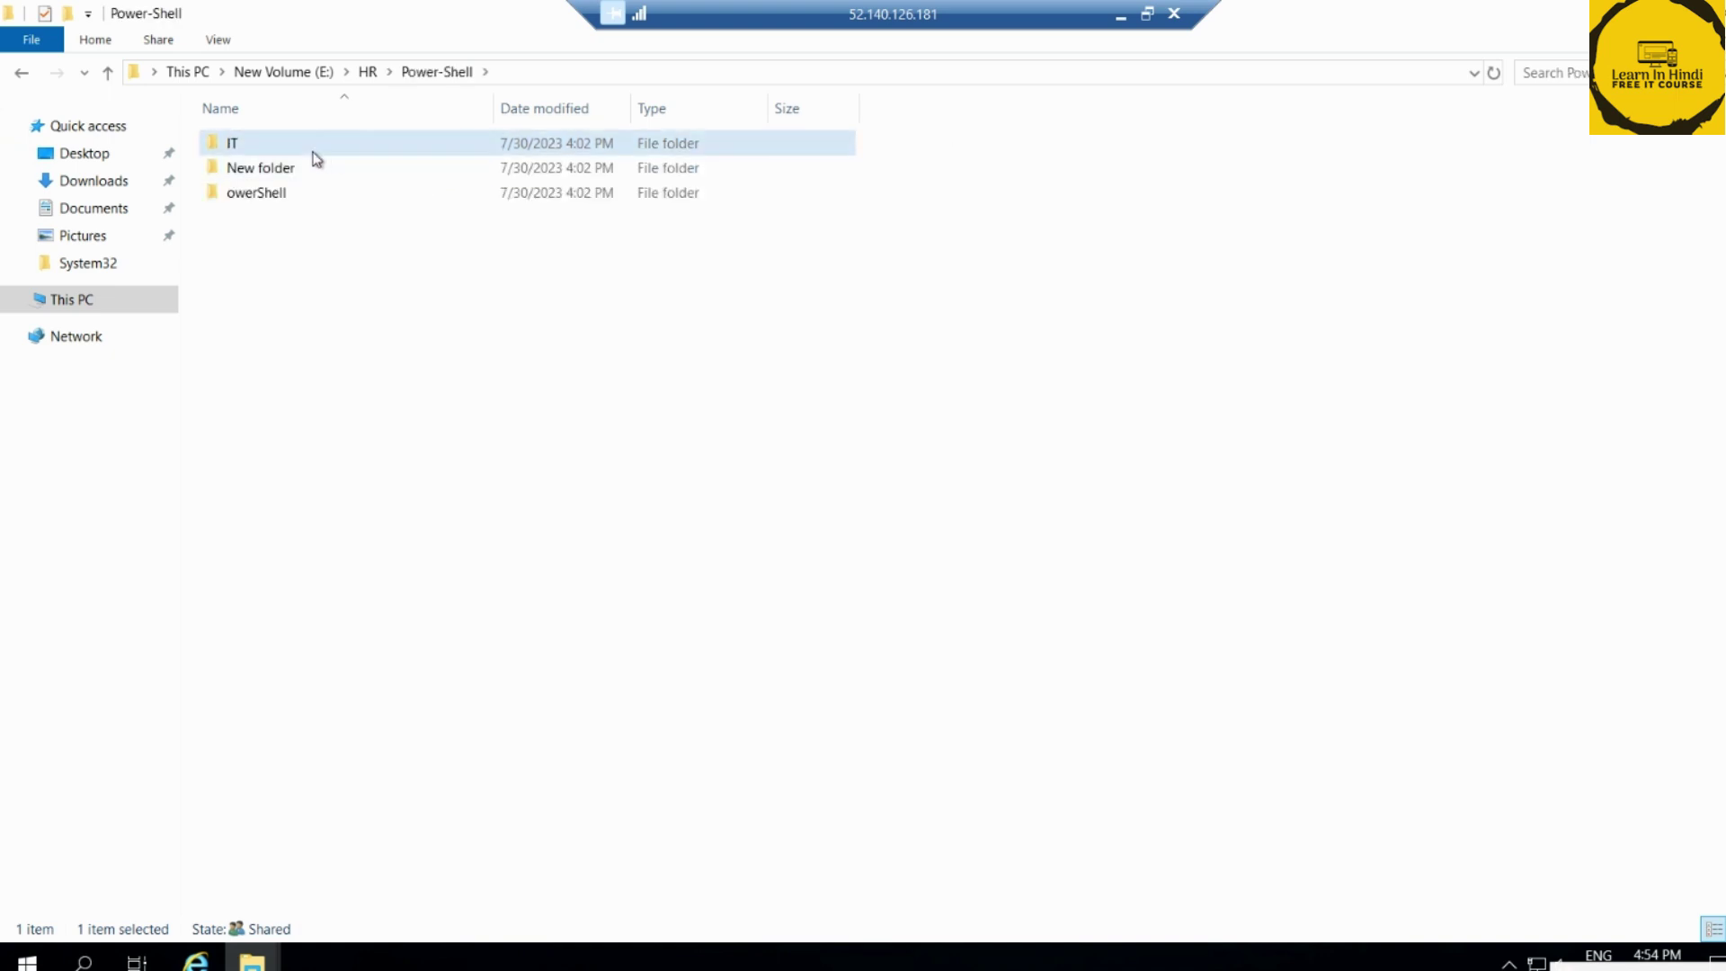
{"action": "right_click", "coordinate": [316, 158]}
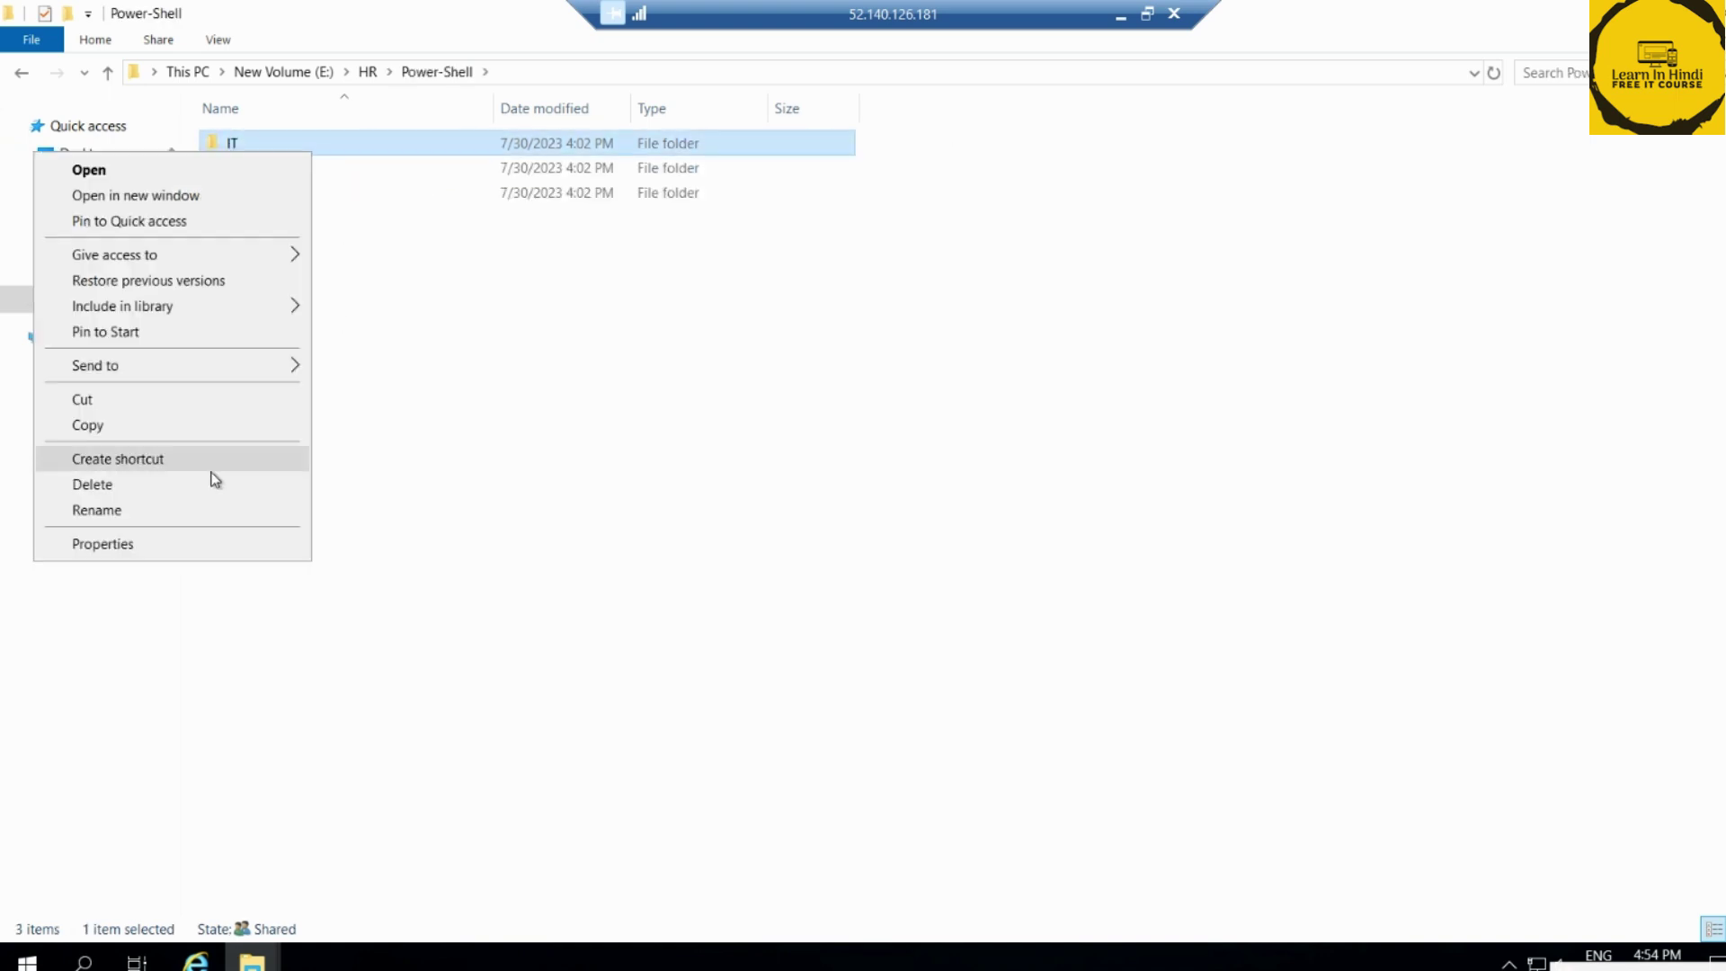
{"action": "left_click", "coordinate": [174, 553]}
{"action": "left_click", "coordinate": [479, 207]}
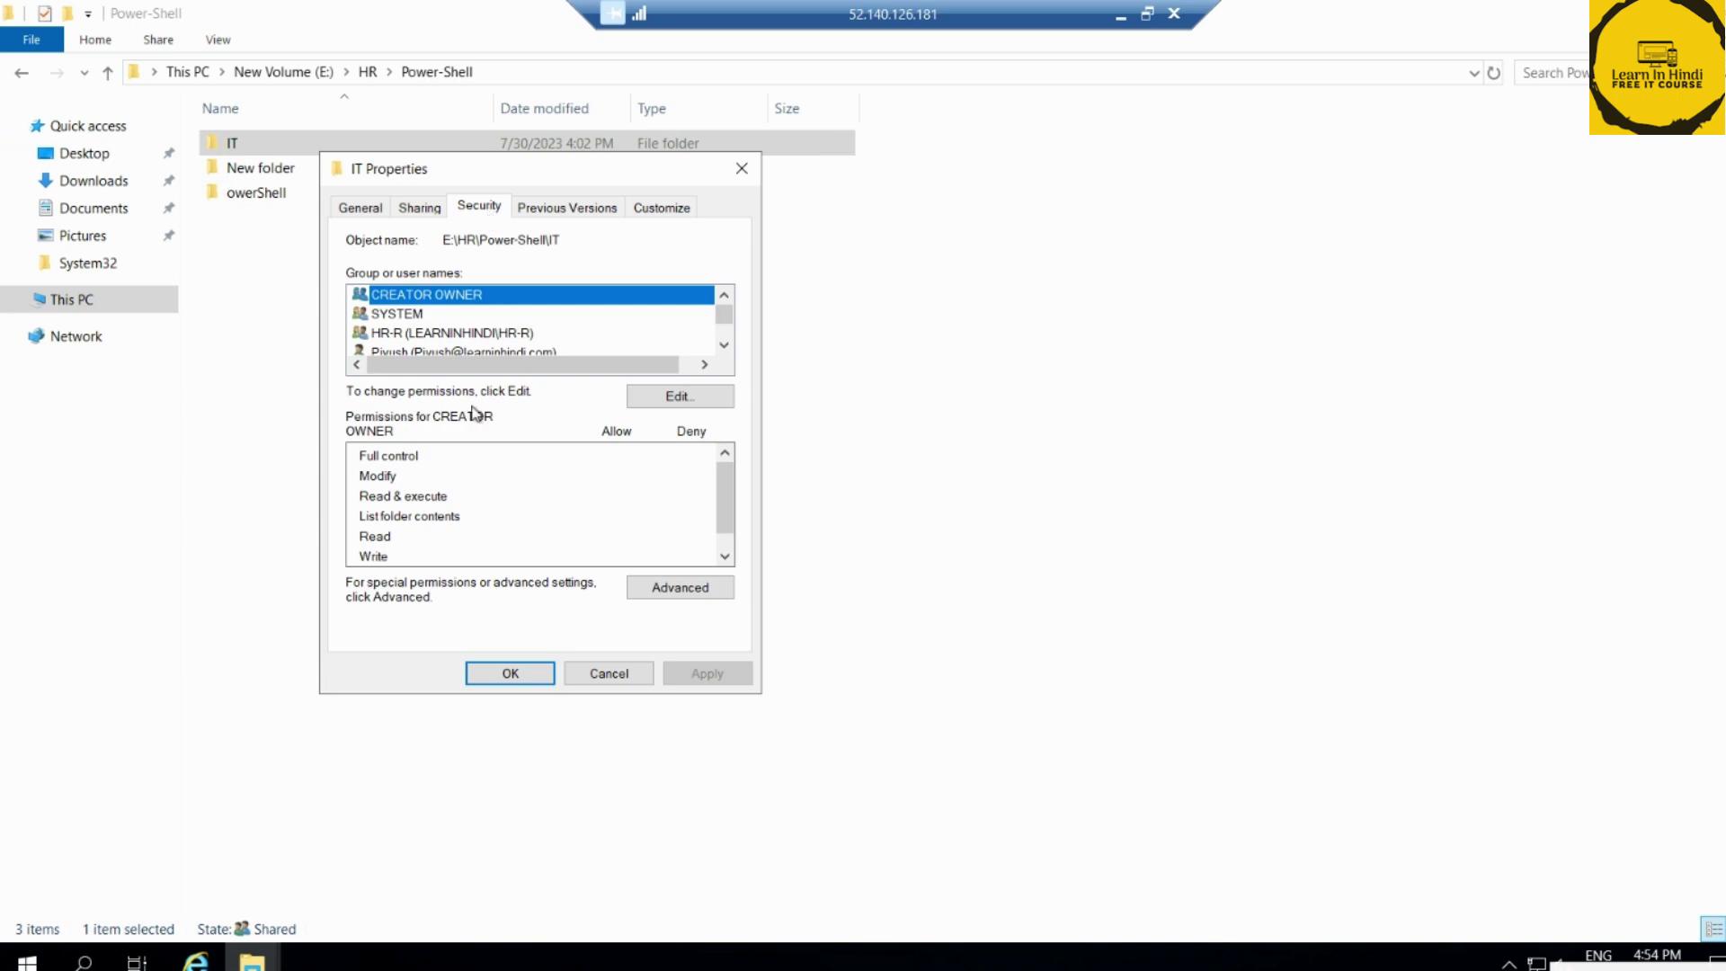
{"action": "left_click", "coordinate": [677, 587]}
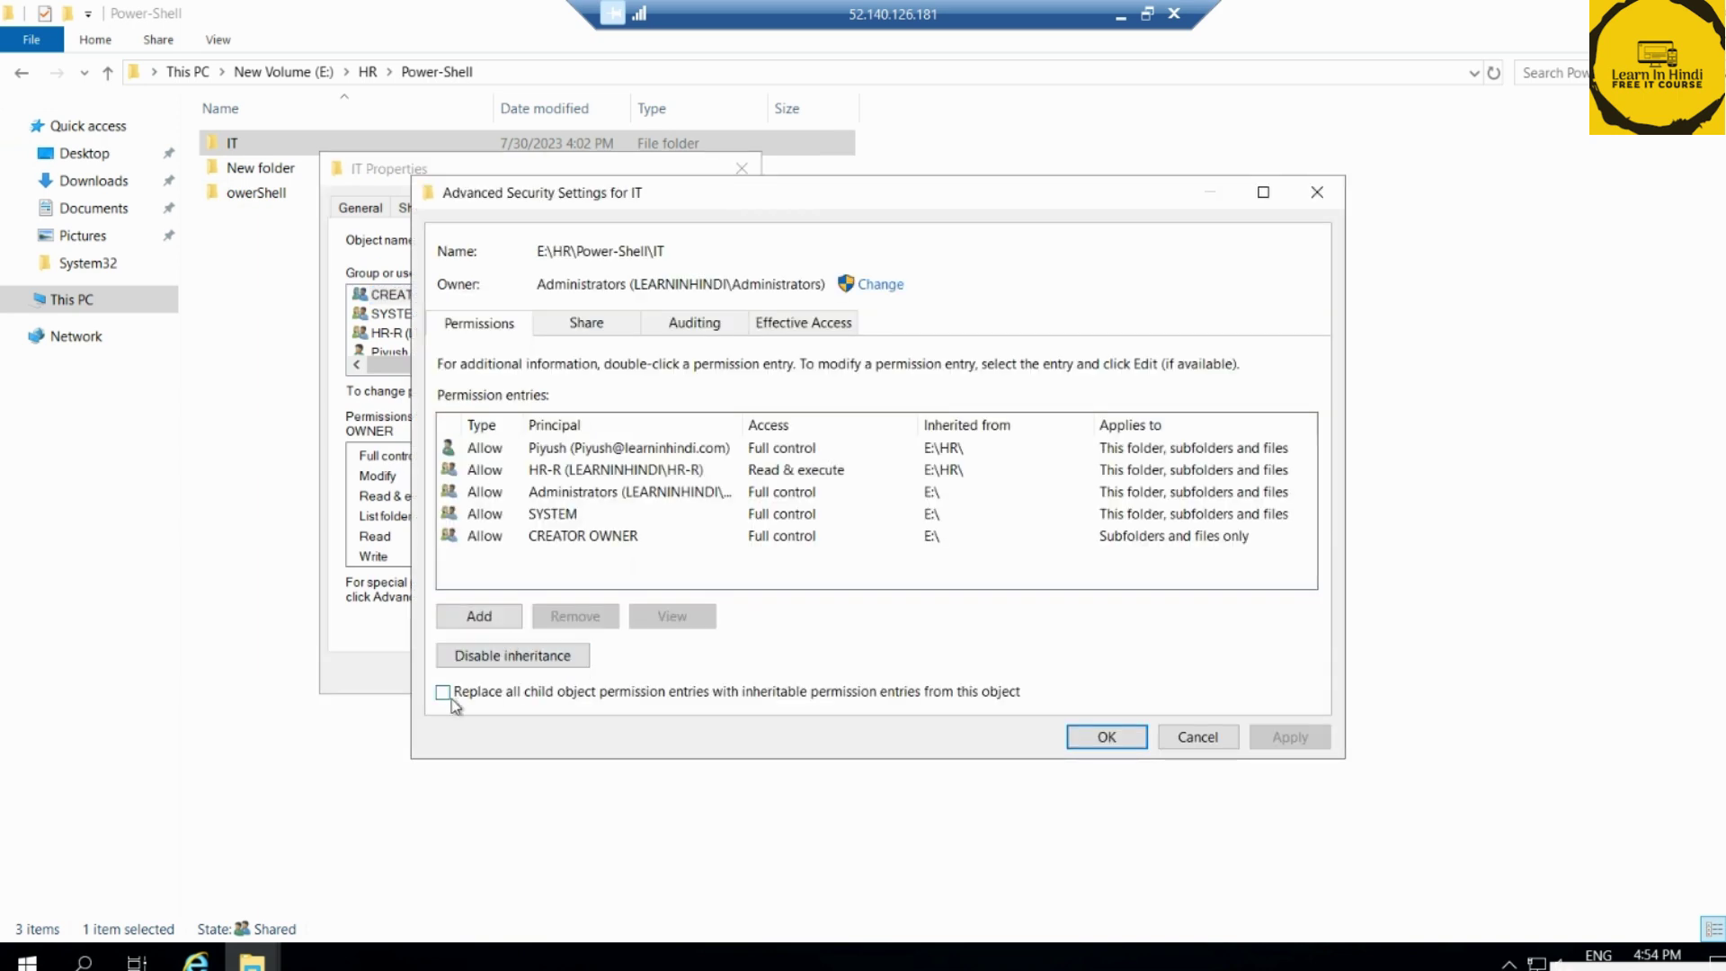
{"action": "left_click", "coordinate": [614, 470]}
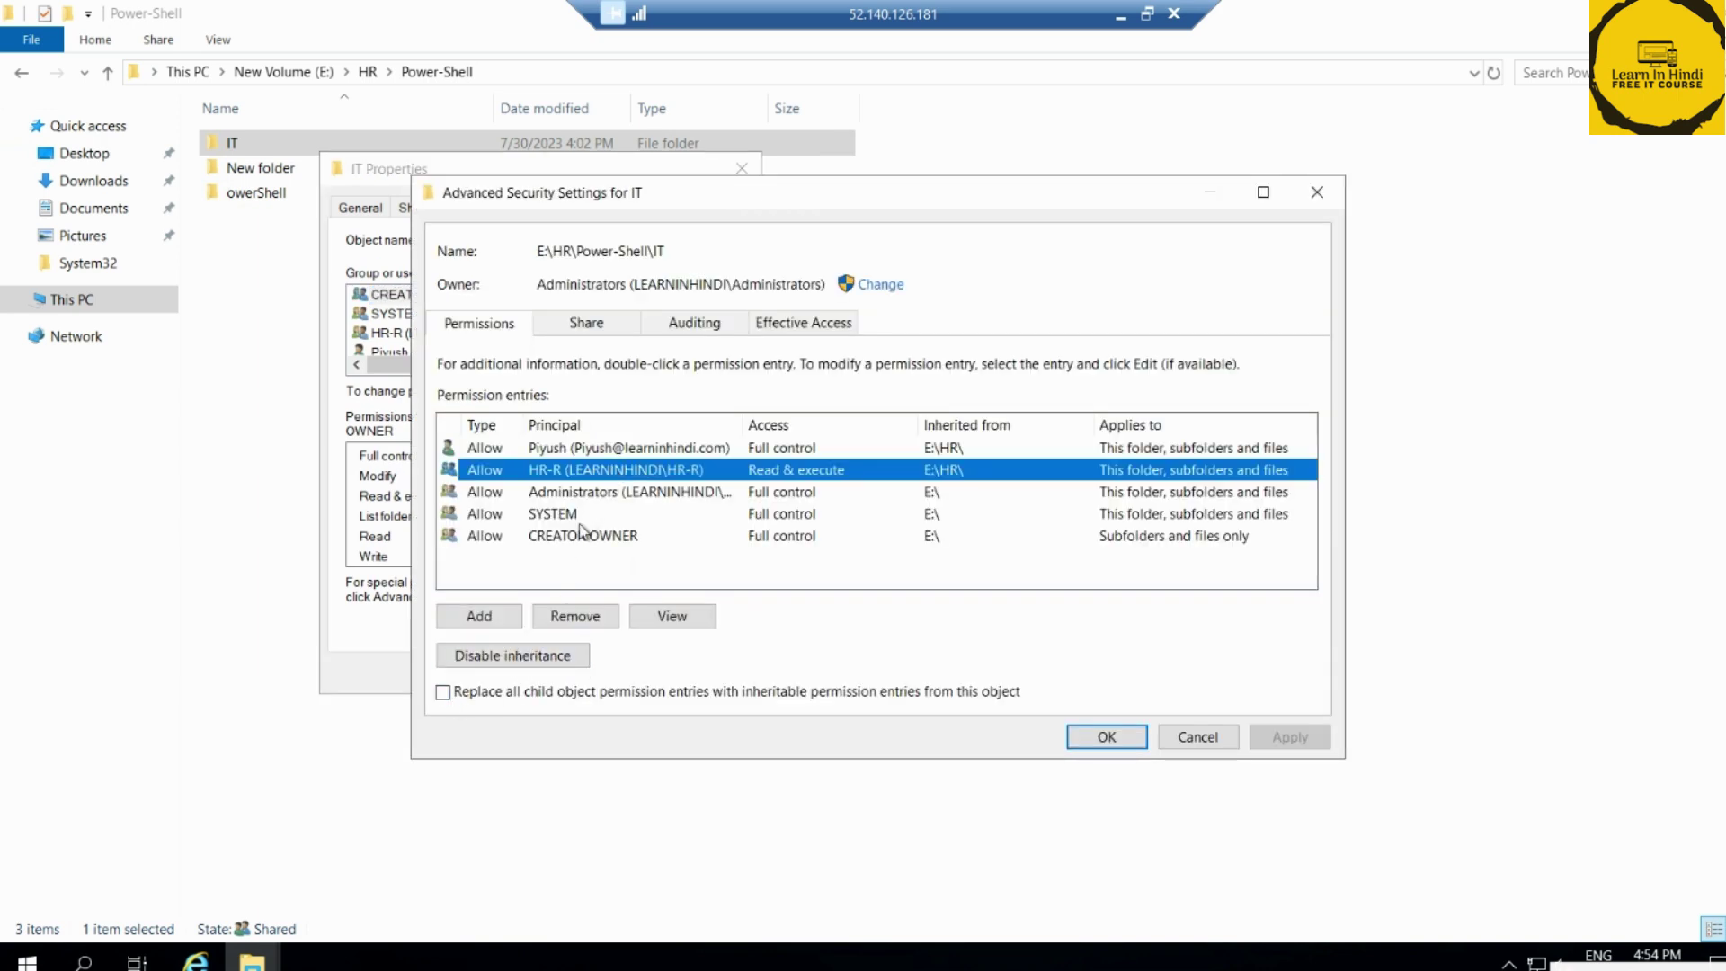
Step: Disable inheritance on IT, converting inherited permissions into explicit ones, and apply
{"action": "left_click", "coordinate": [537, 657]}
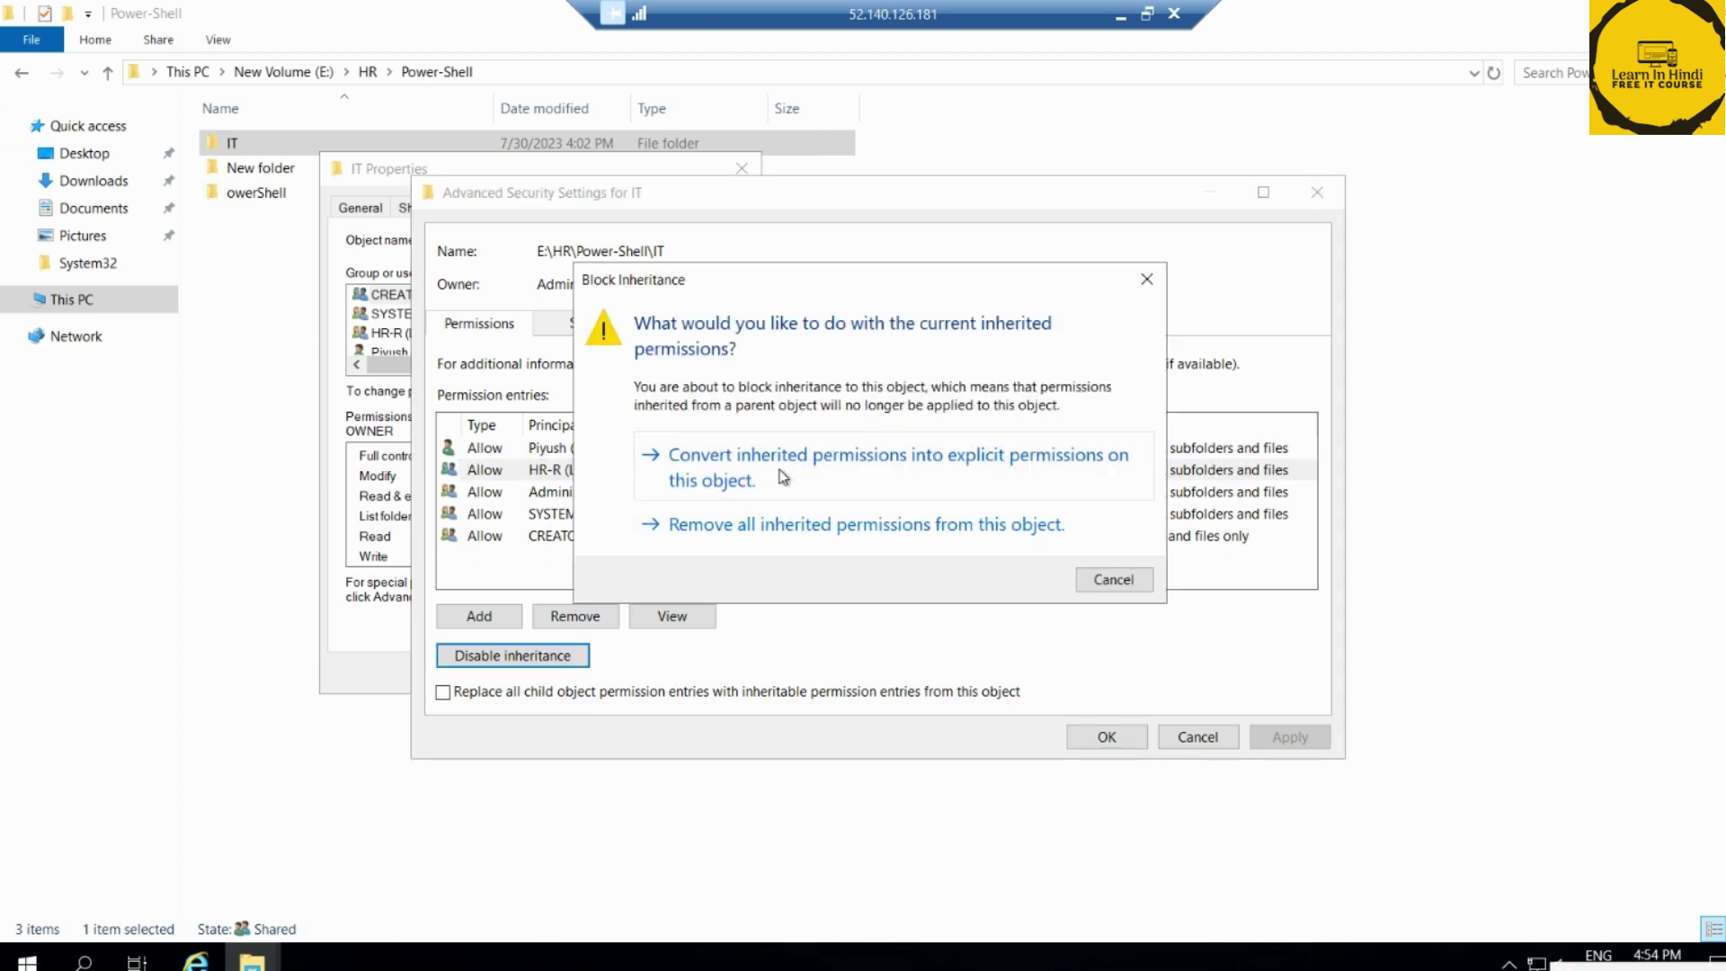
{"action": "left_click", "coordinate": [1115, 579]}
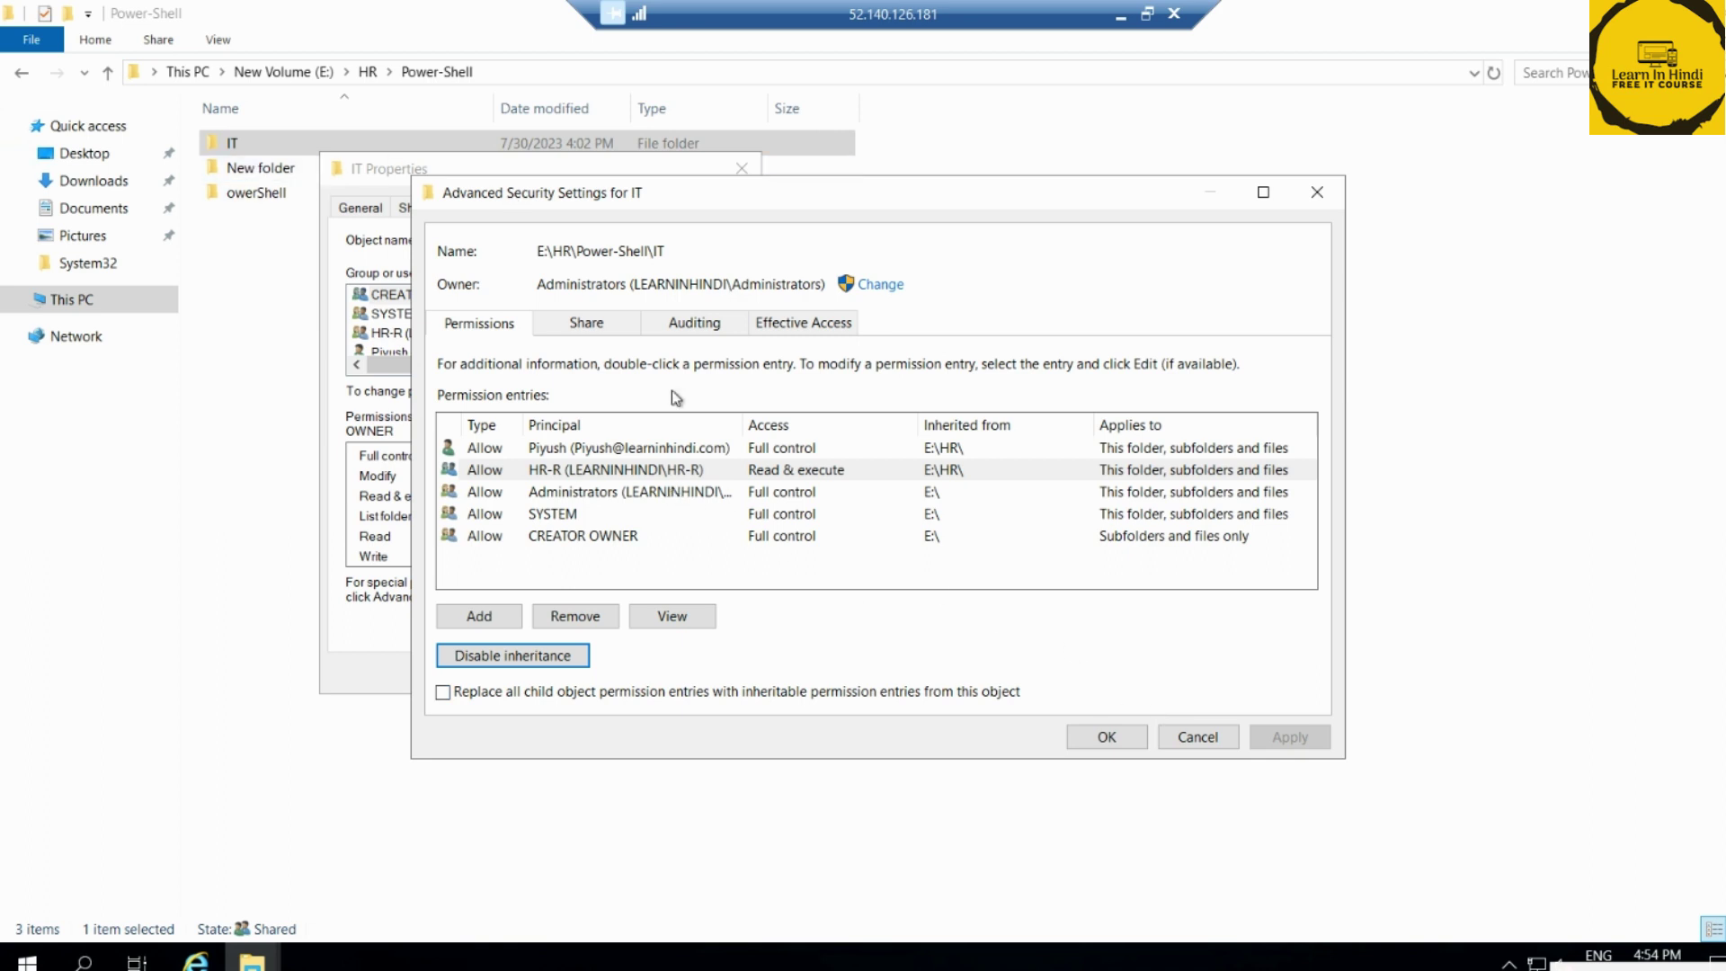
{"action": "left_click", "coordinate": [584, 476]}
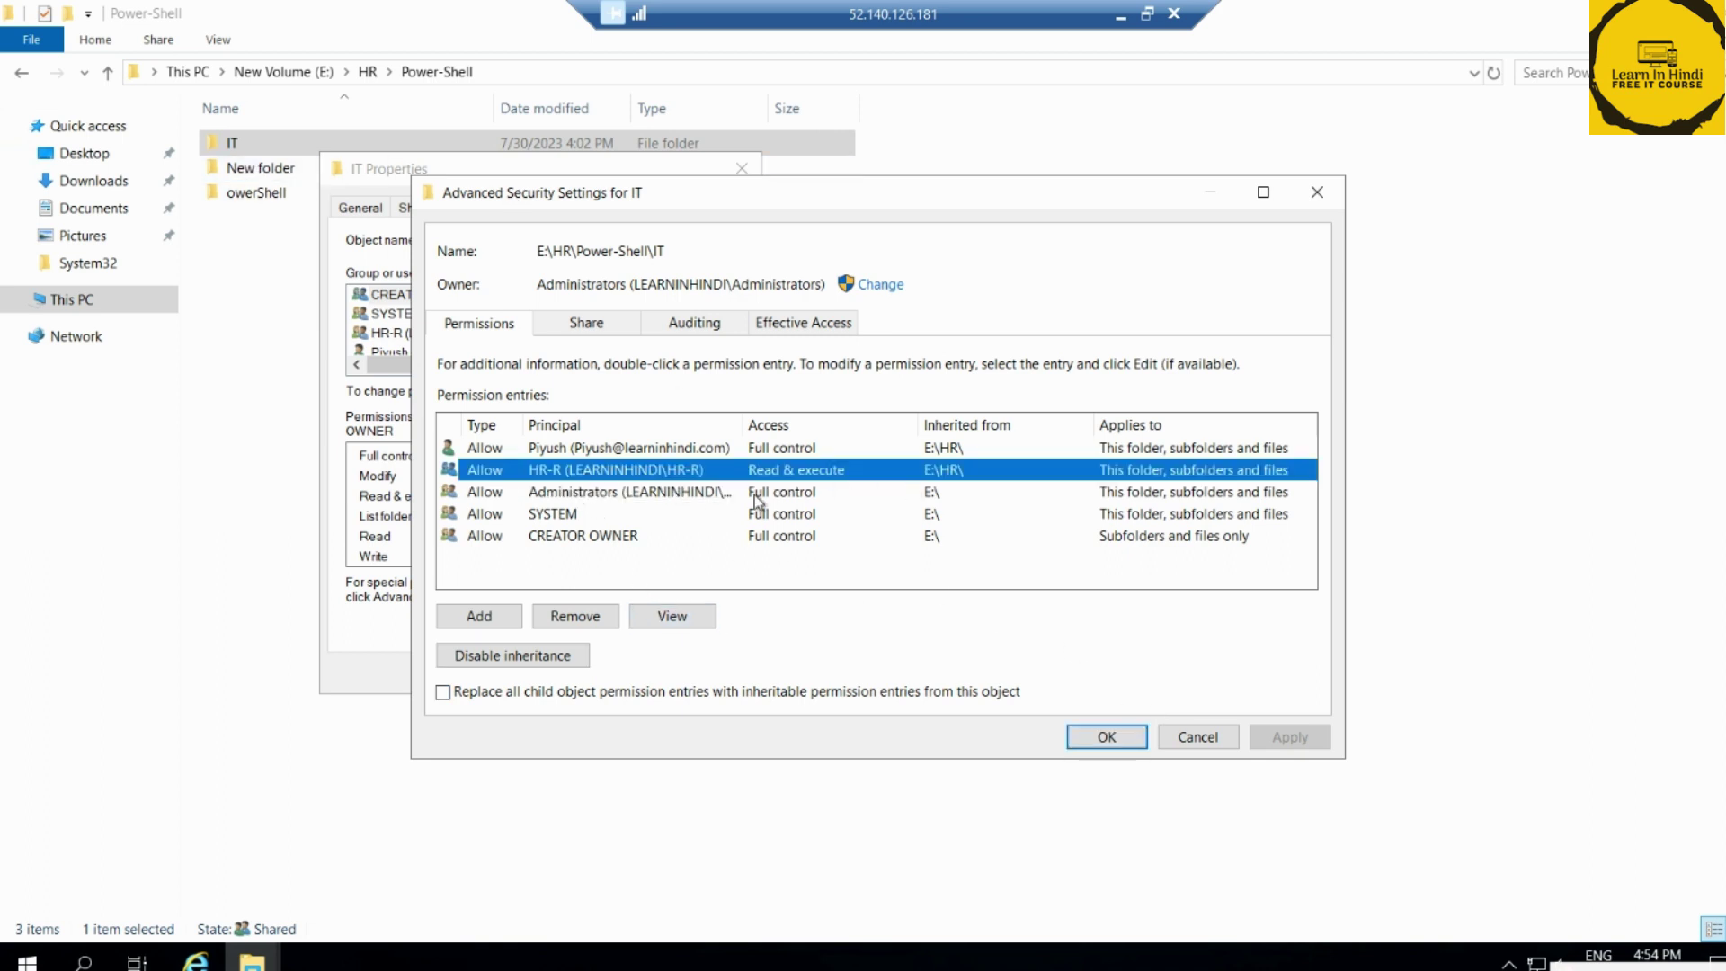
{"action": "left_click", "coordinate": [568, 663]}
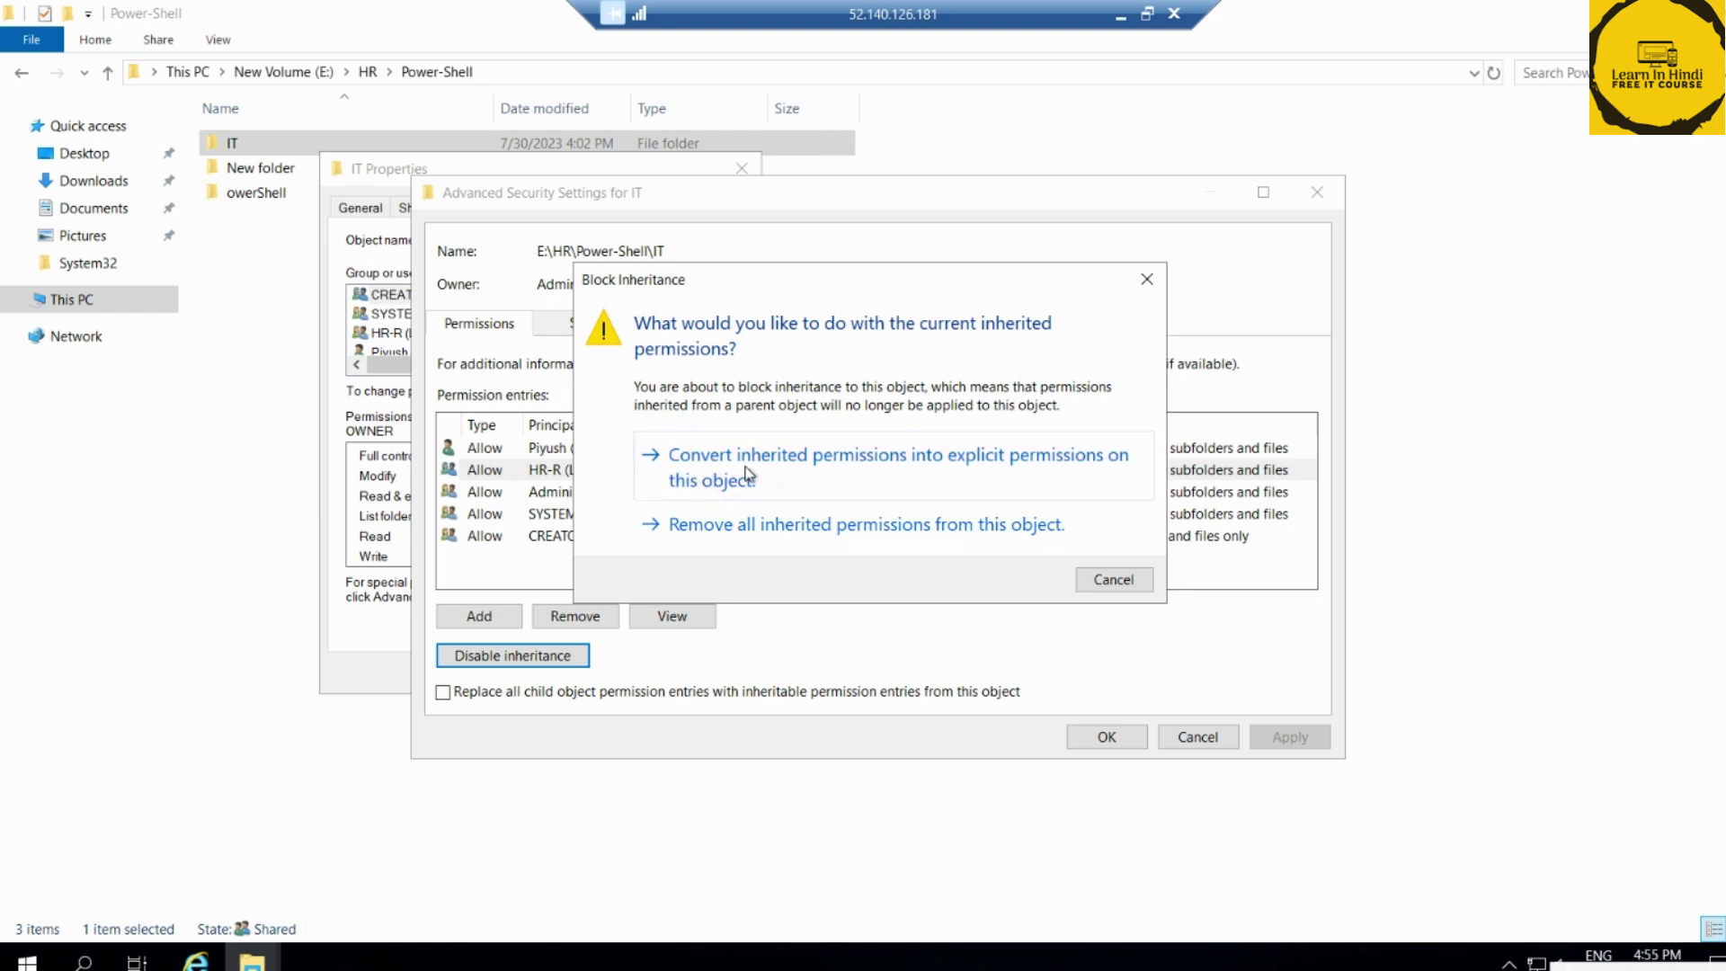
{"action": "left_click", "coordinate": [960, 472]}
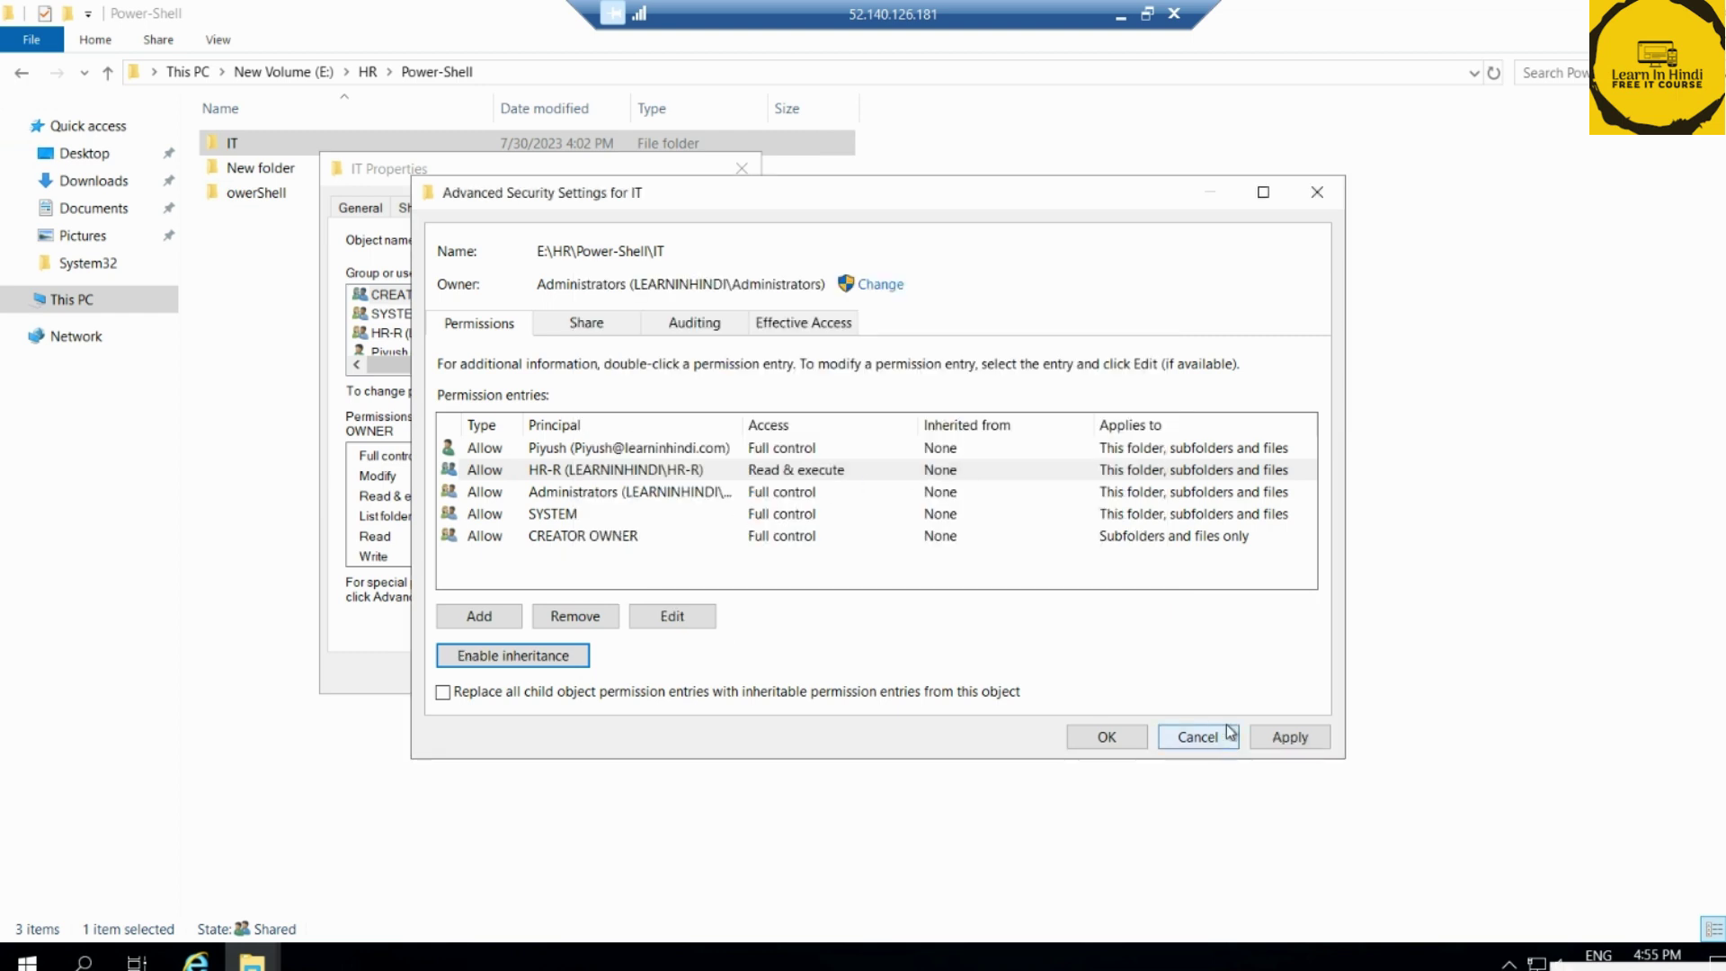
{"action": "left_click", "coordinate": [1290, 736]}
{"action": "left_click", "coordinate": [1101, 737]}
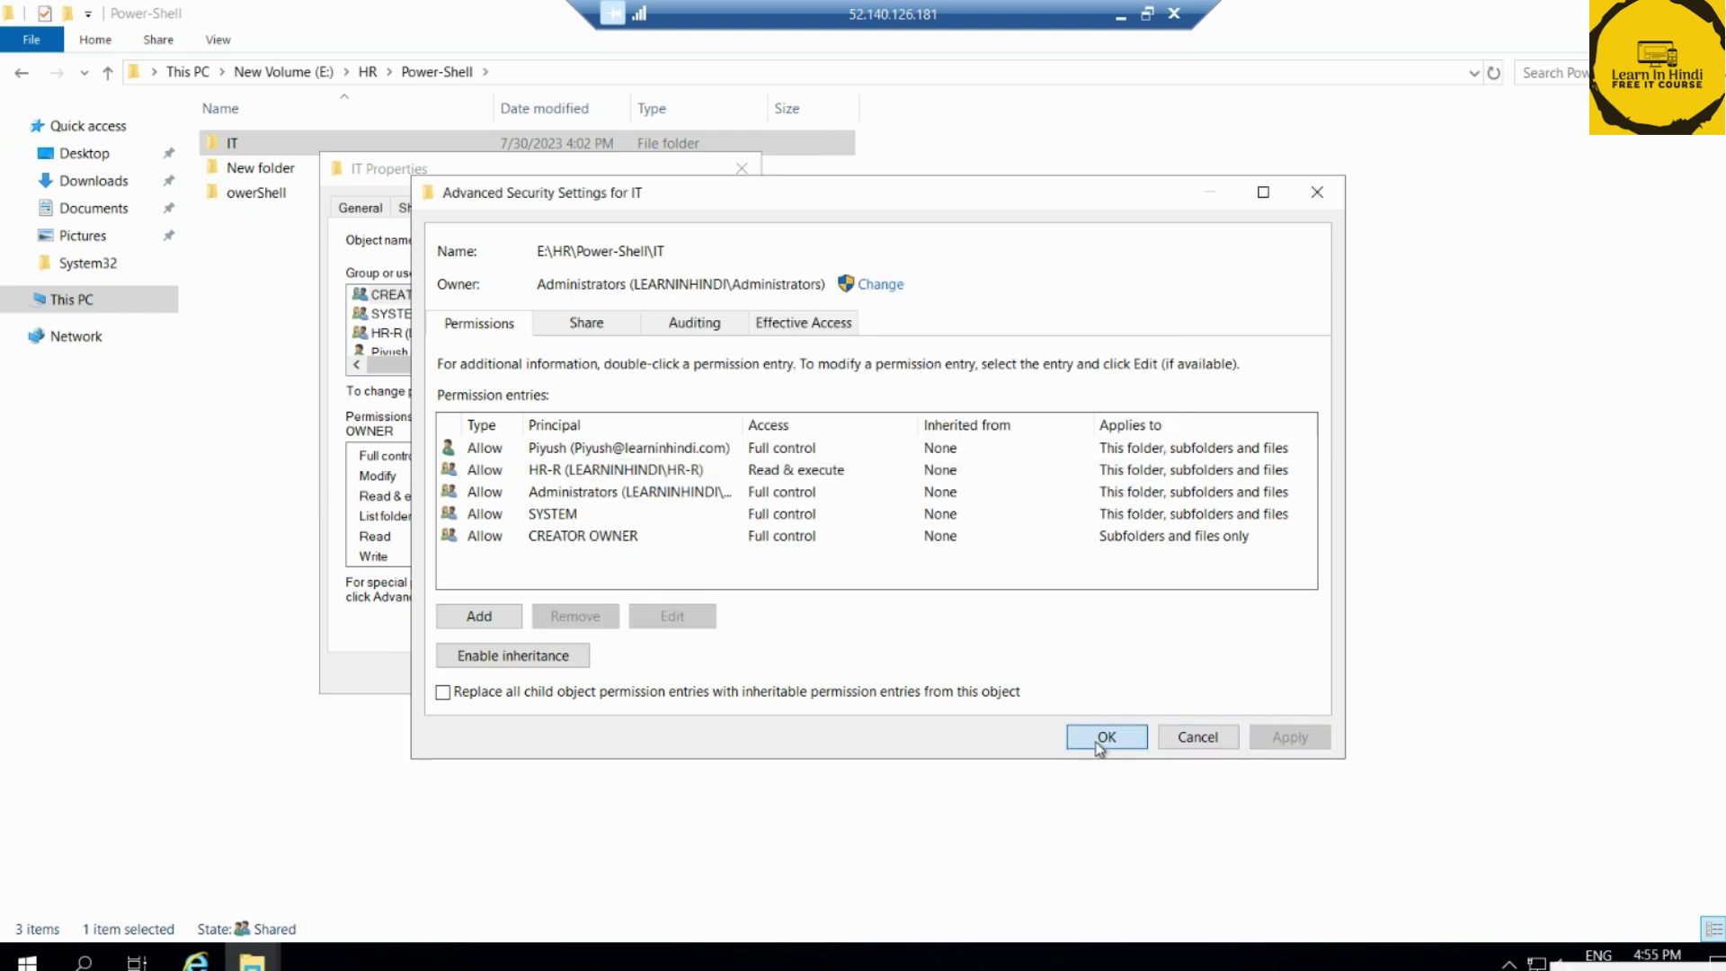
{"action": "left_click", "coordinate": [506, 670]}
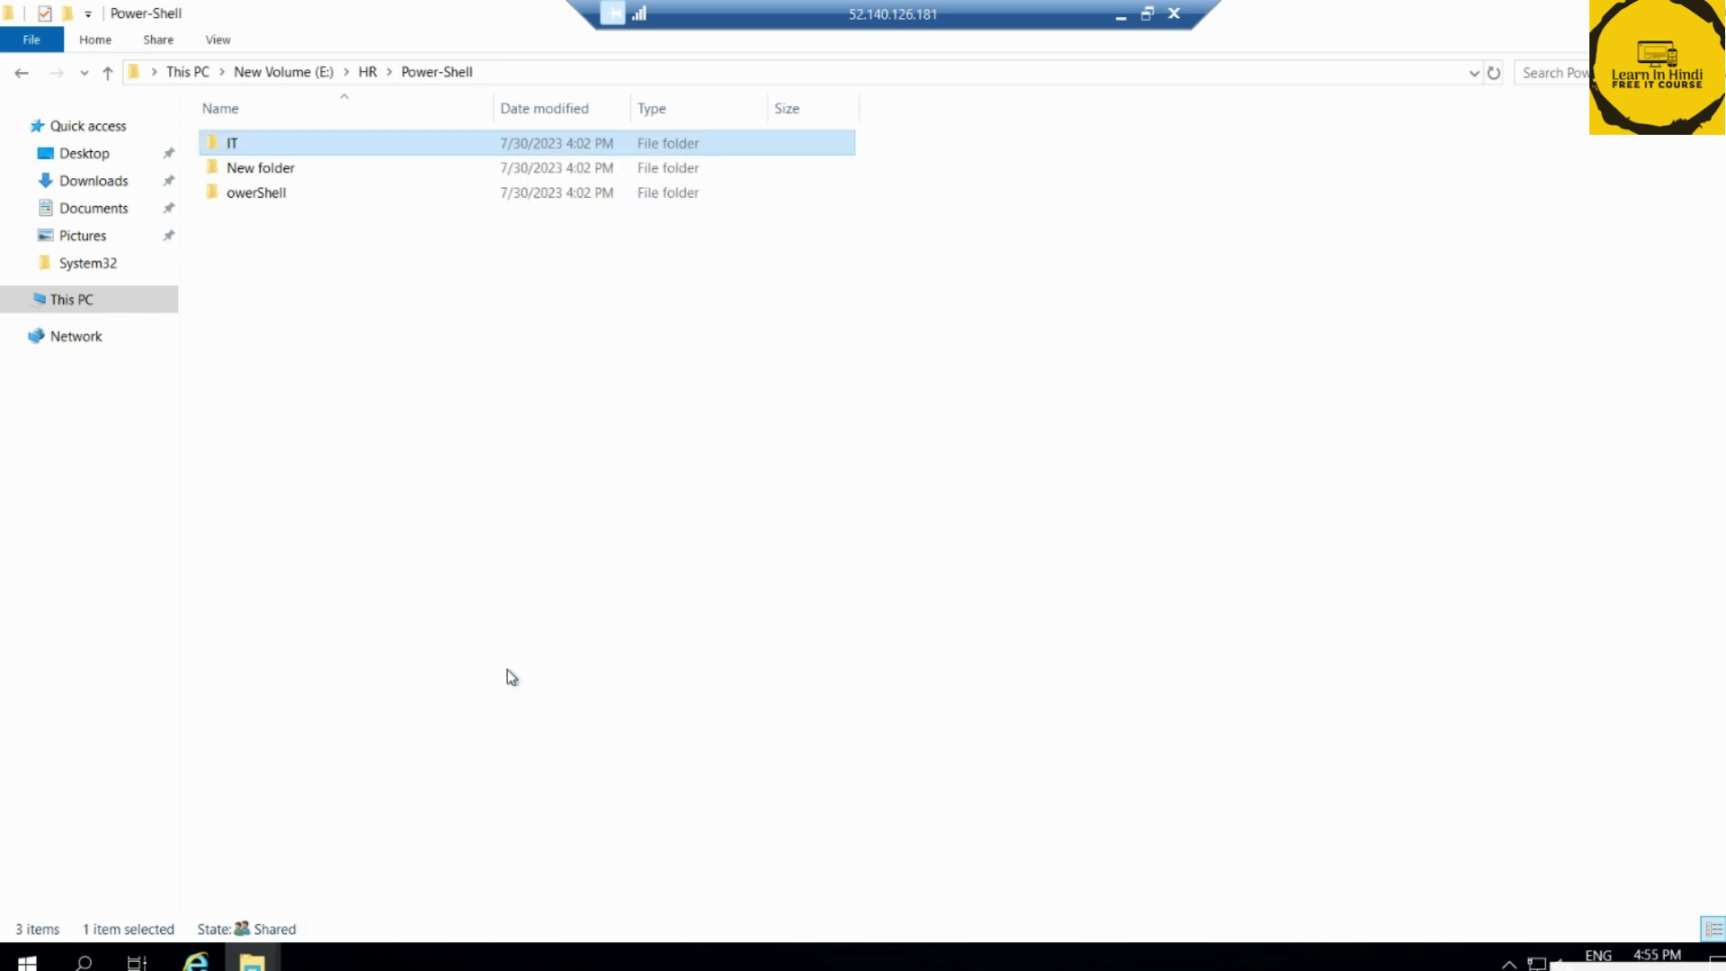
Step: Inspect the HR-R entry in IT's Advanced Security Settings, then close them
{"action": "right_click", "coordinate": [455, 145]}
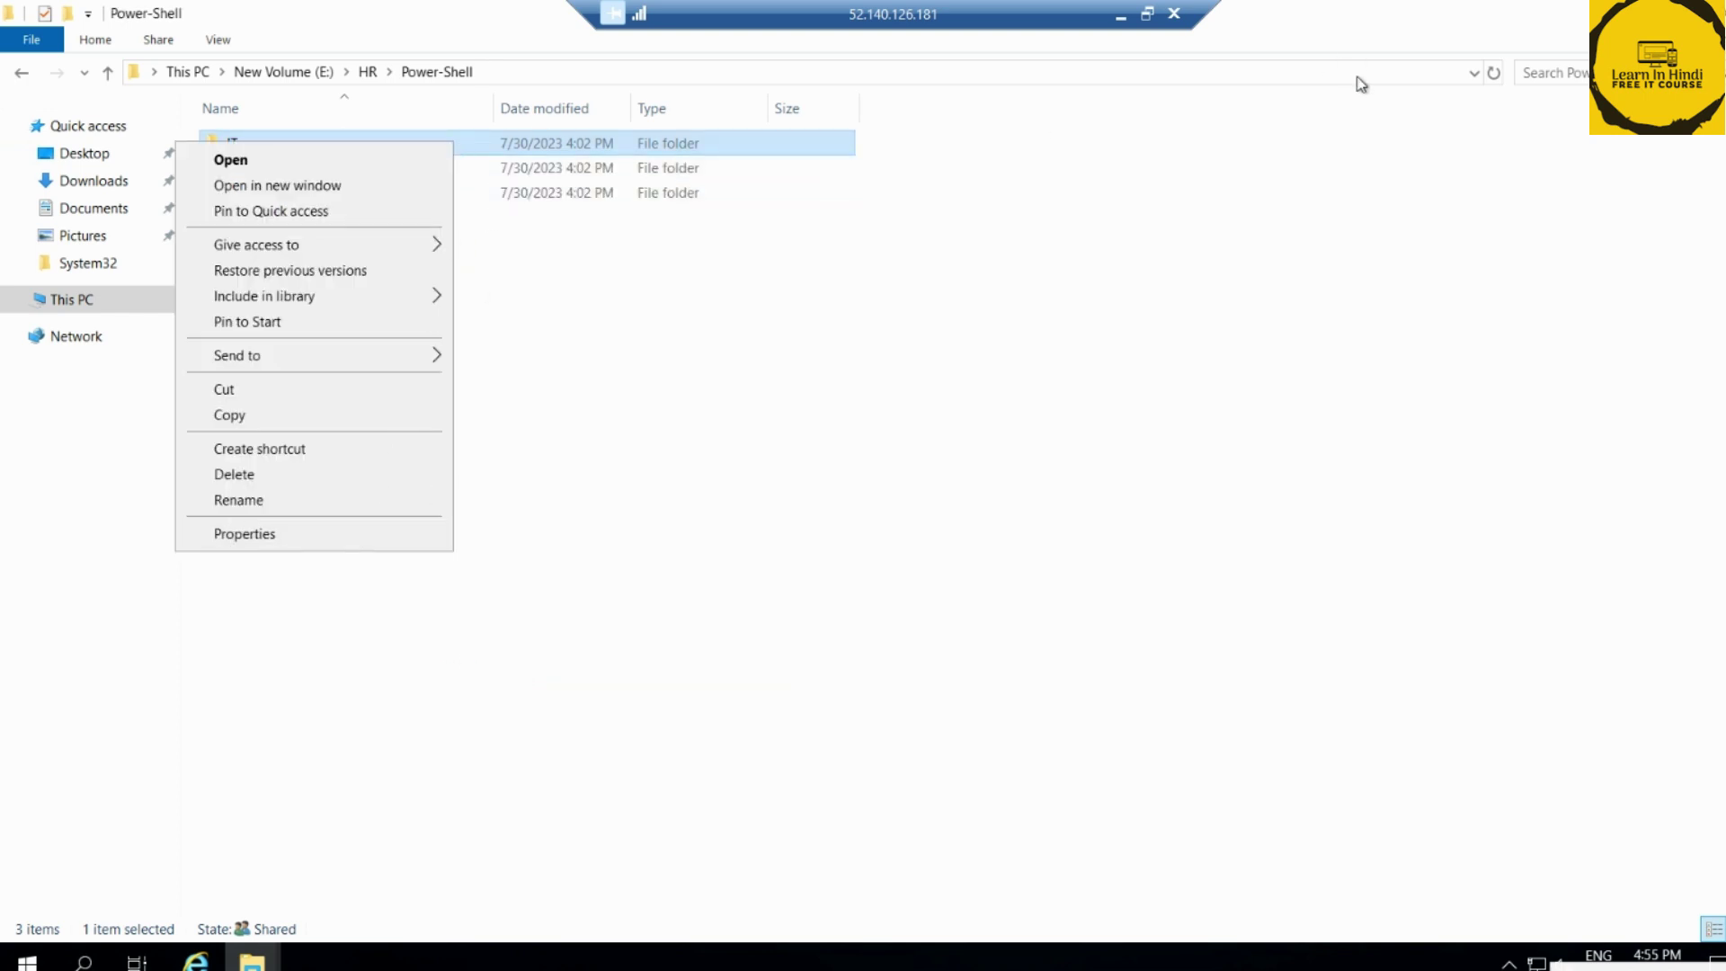
{"action": "left_click", "coordinate": [1483, 73]}
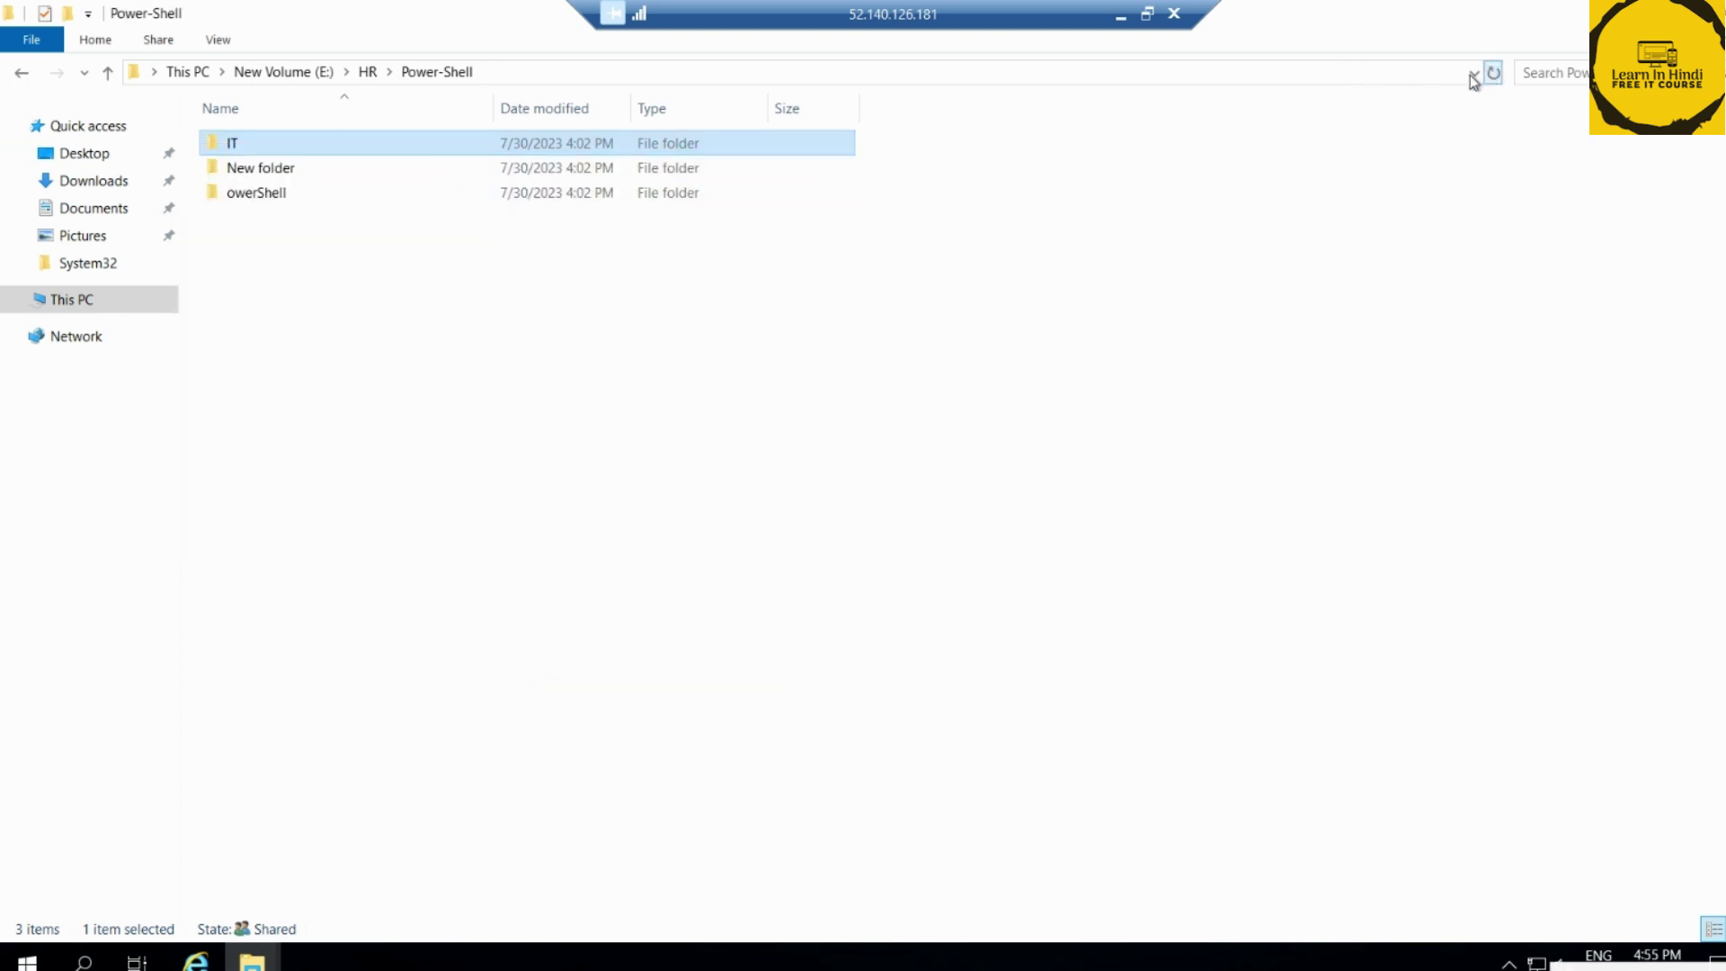
{"action": "right_click", "coordinate": [746, 140]}
{"action": "left_click", "coordinate": [607, 537]}
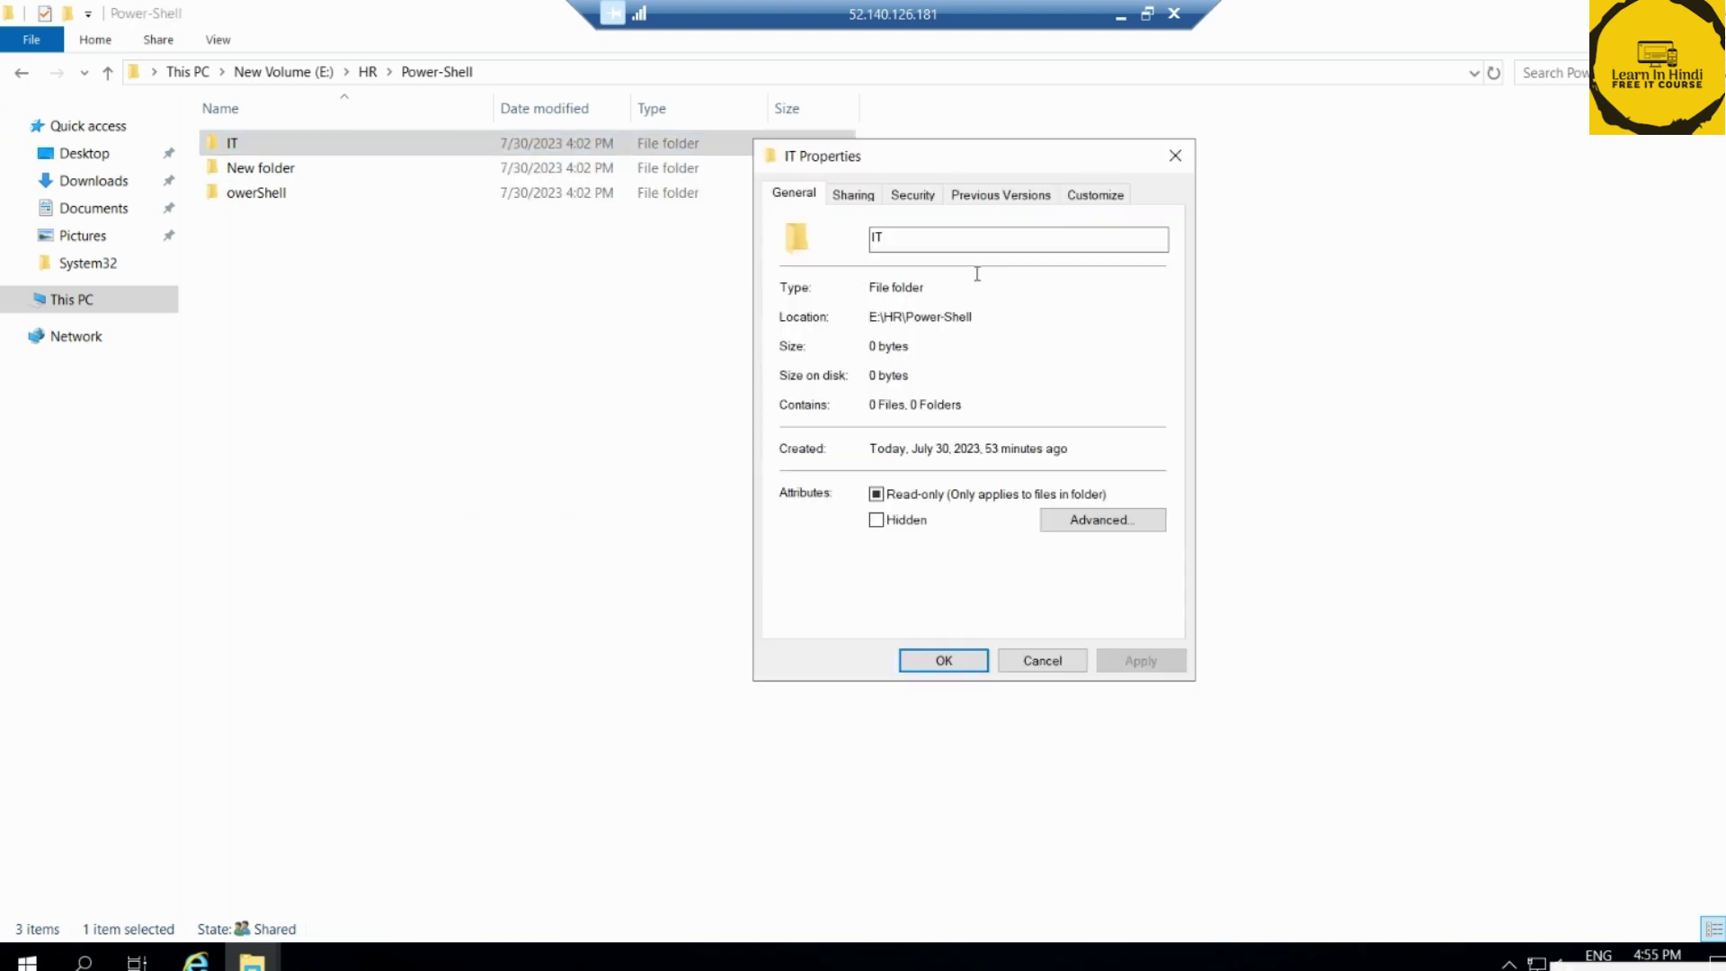
{"action": "left_click", "coordinate": [912, 195]}
{"action": "left_click", "coordinate": [1097, 589]}
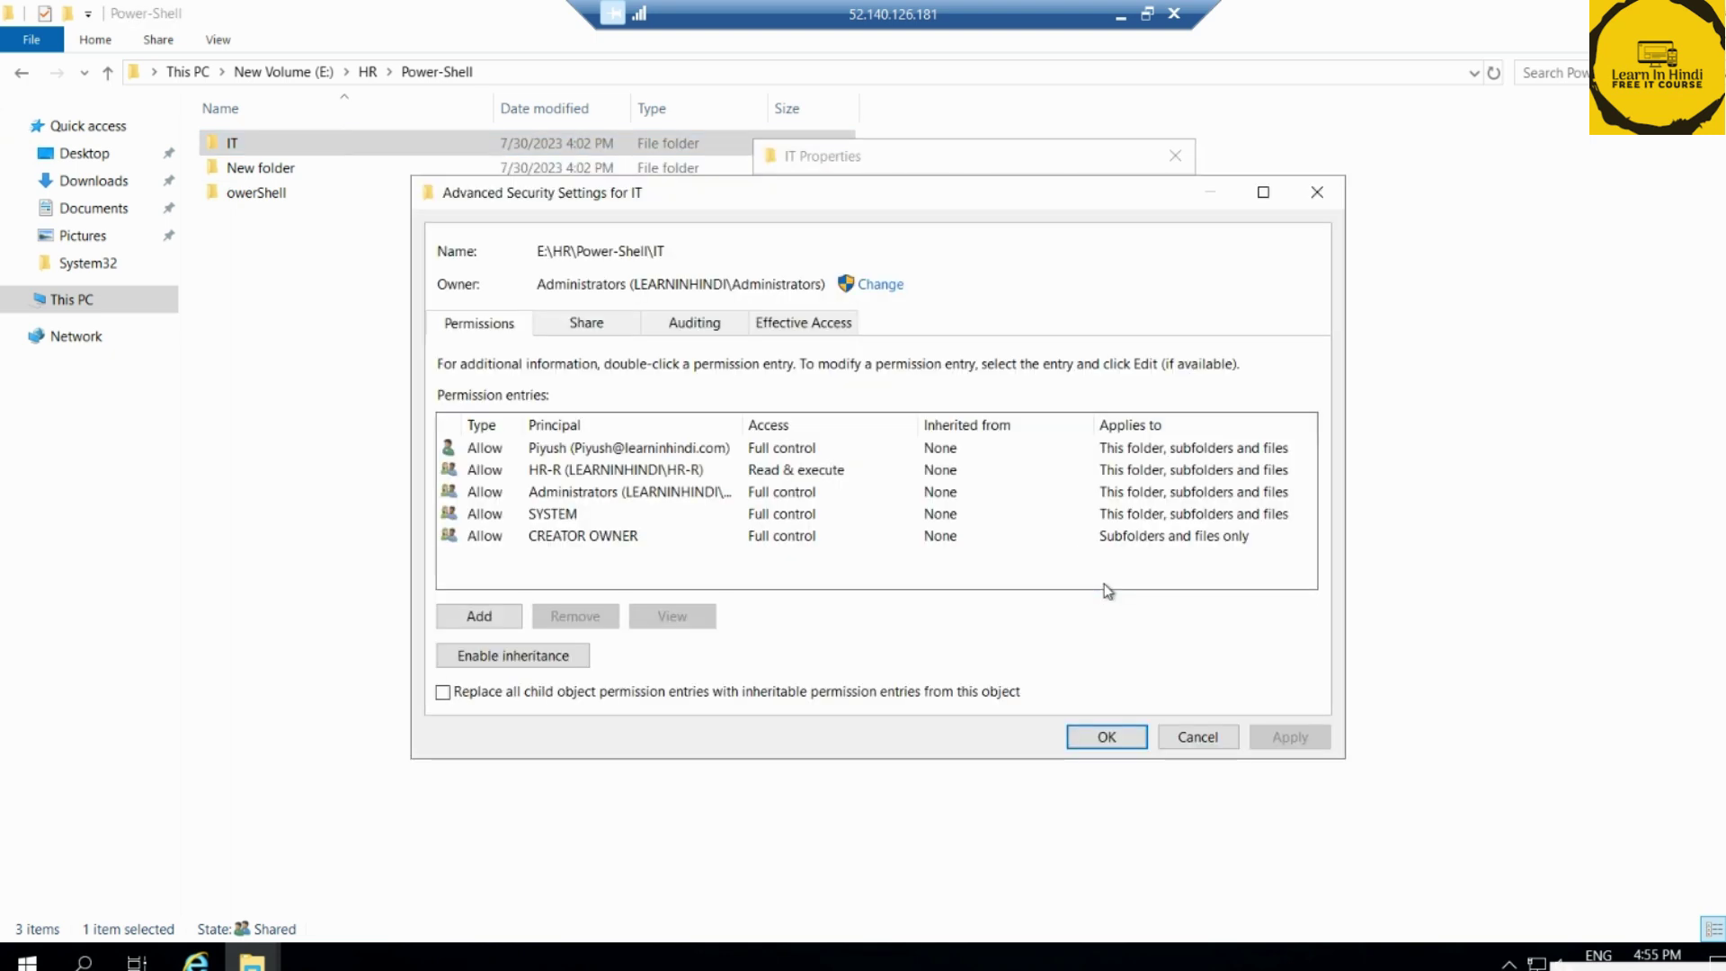
{"action": "left_click", "coordinate": [545, 473]}
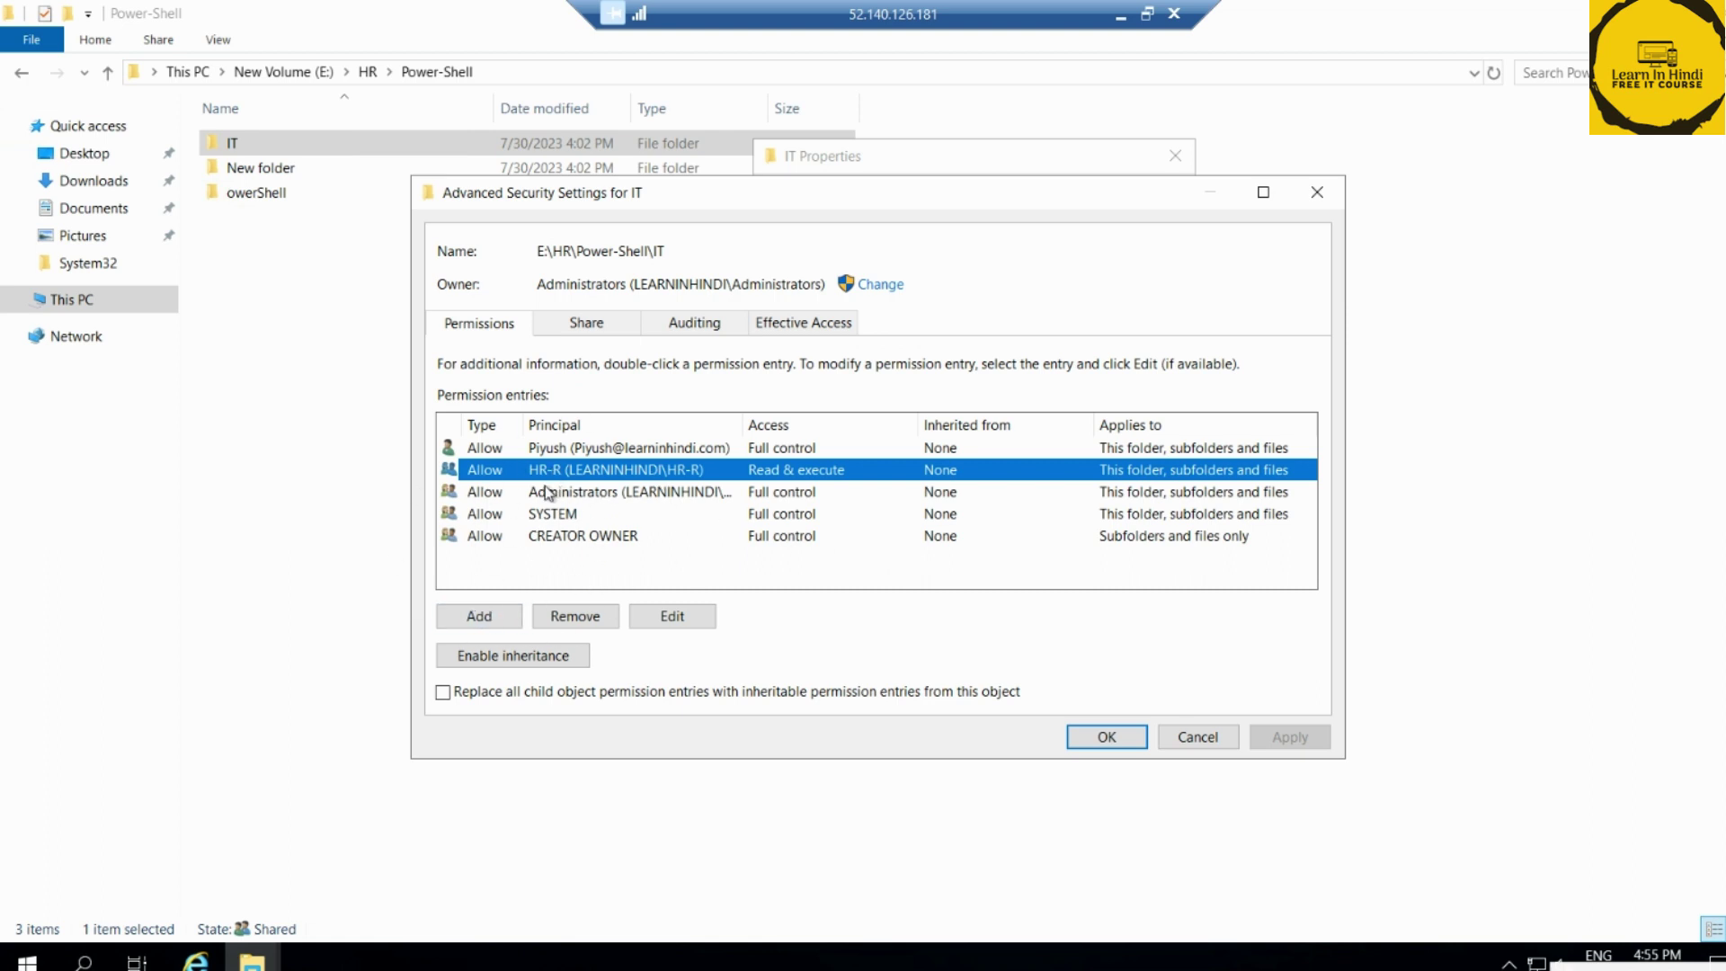
{"action": "left_click", "coordinate": [1098, 742]}
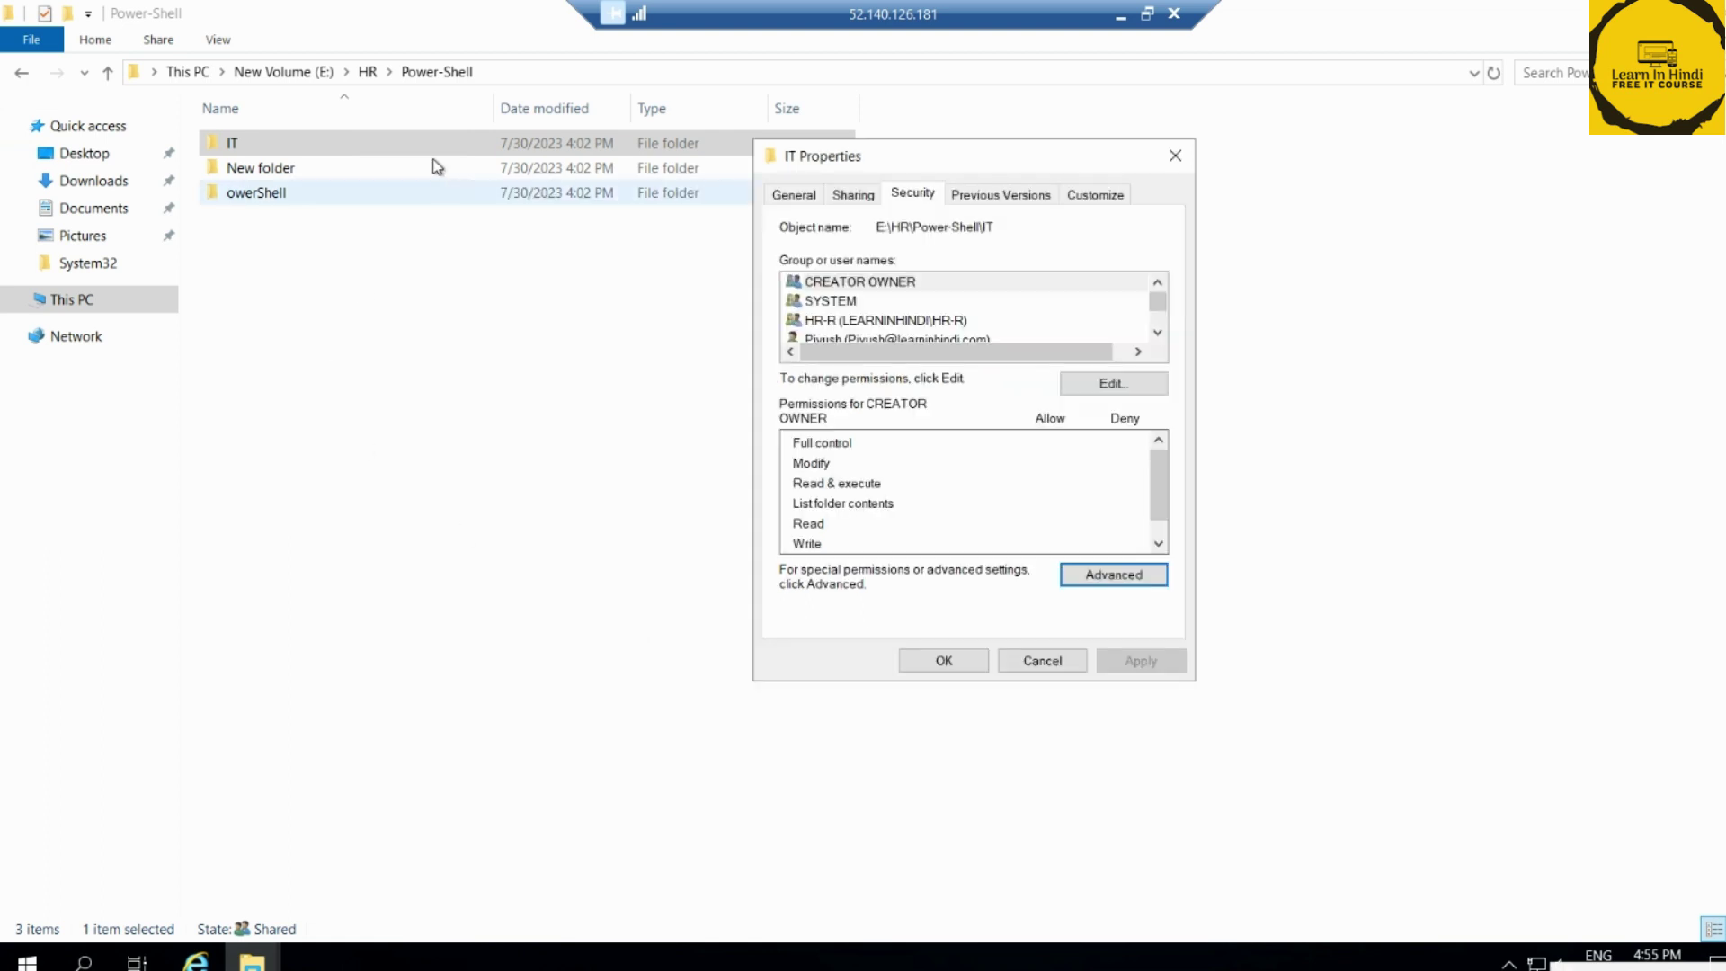
Step: Reopen the IT folder's properties and its Advanced Security Settings
{"action": "double_click", "coordinate": [435, 147]}
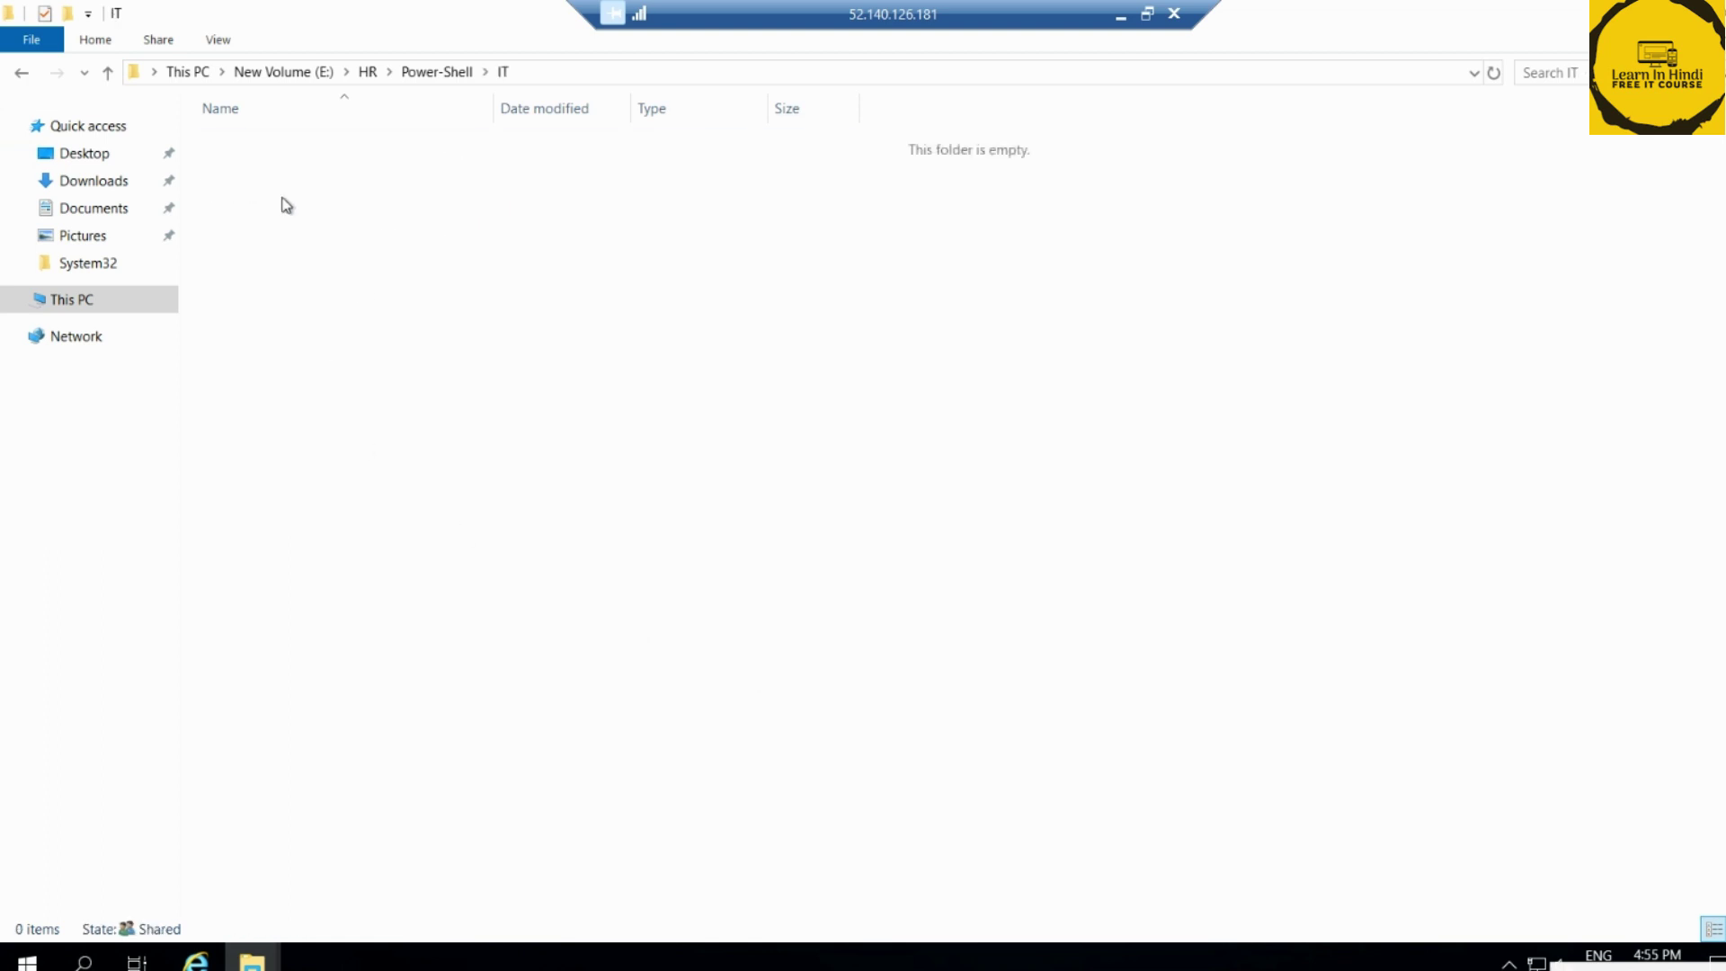
{"action": "left_click", "coordinate": [22, 72]}
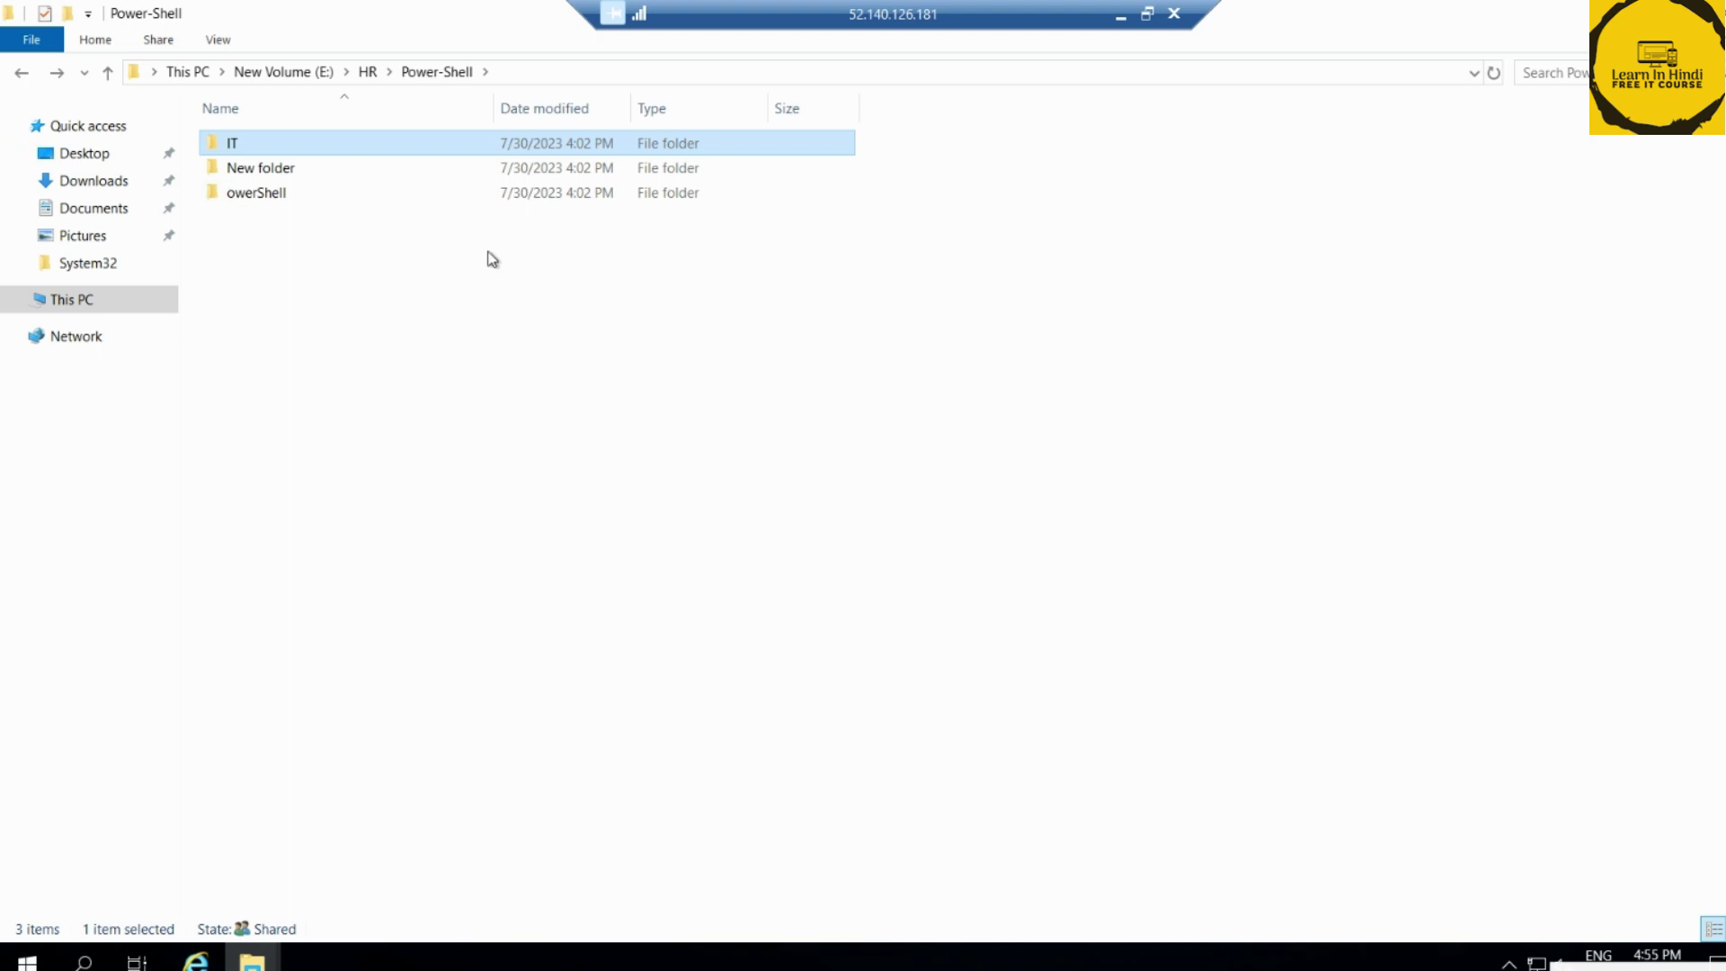
{"action": "right_click", "coordinate": [536, 147]}
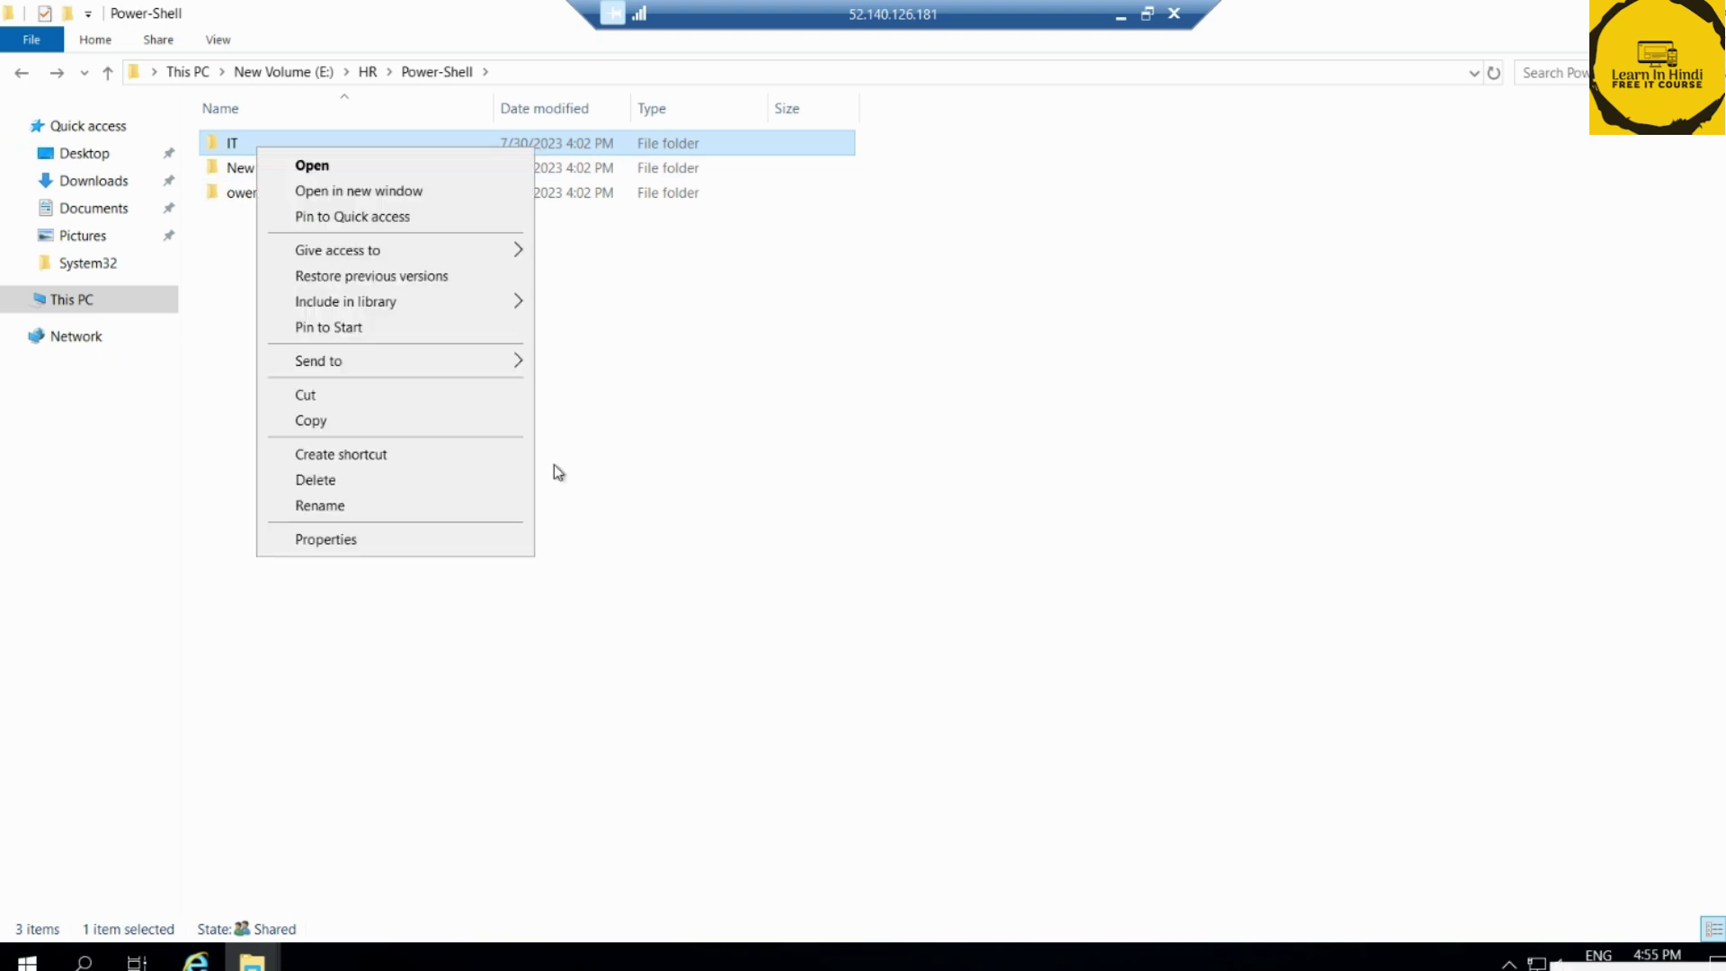
{"action": "left_click", "coordinate": [416, 539]}
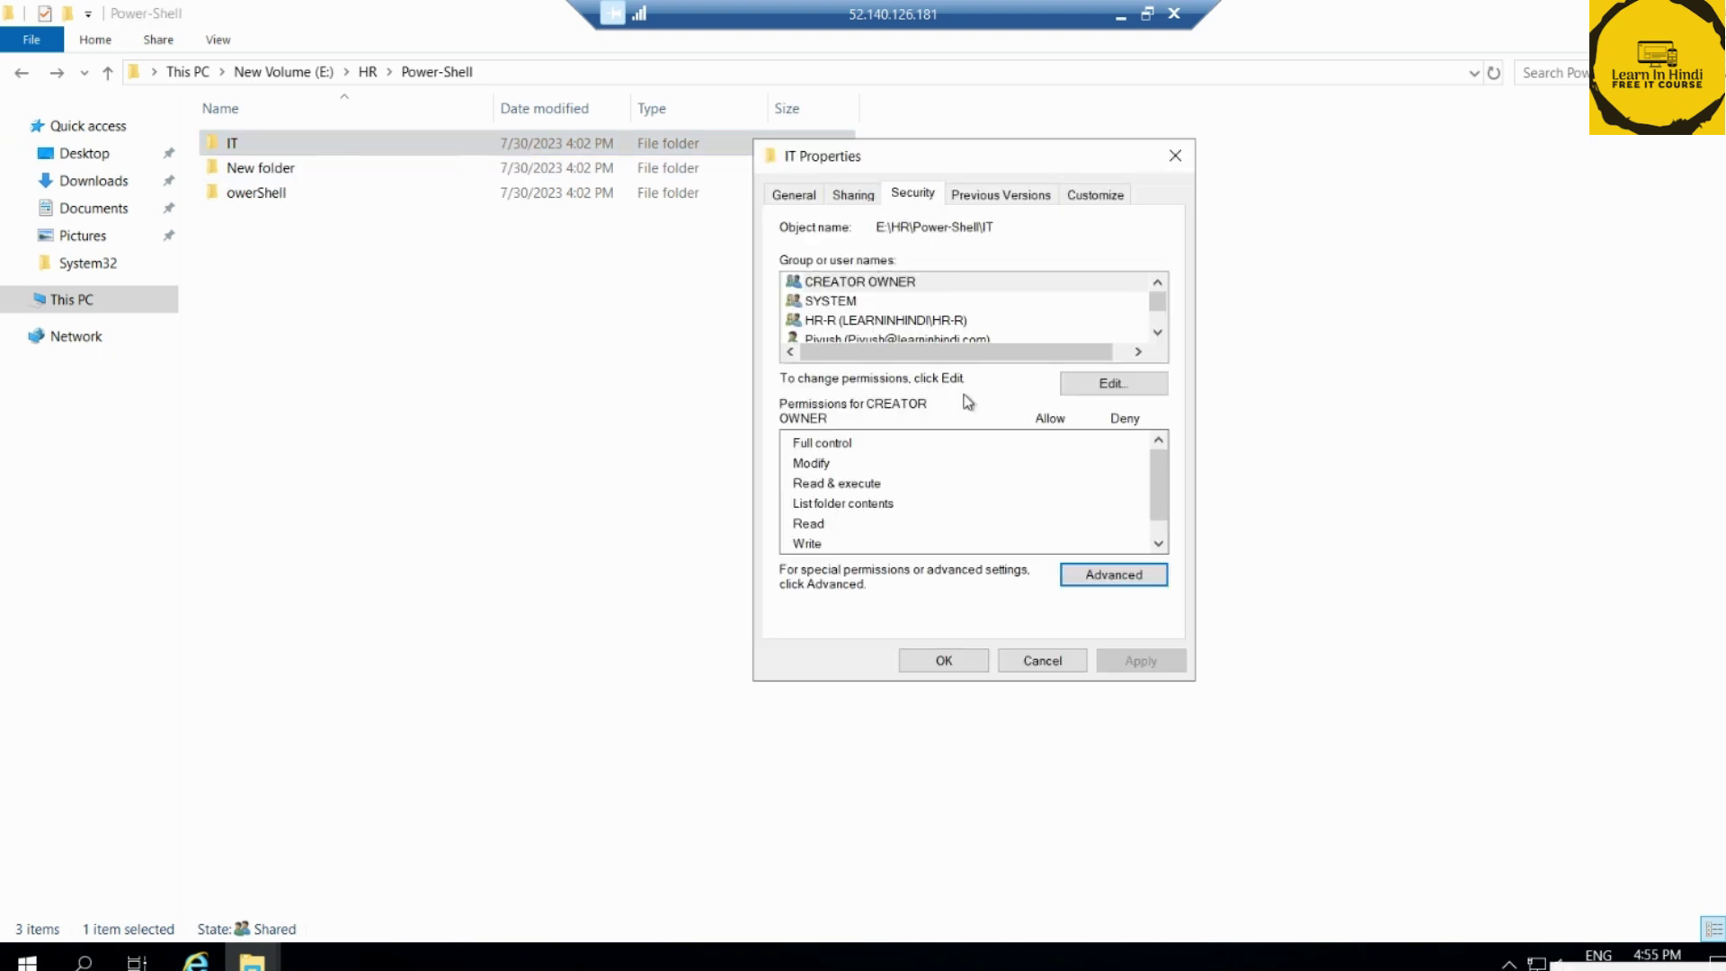
{"action": "left_click", "coordinate": [1103, 574]}
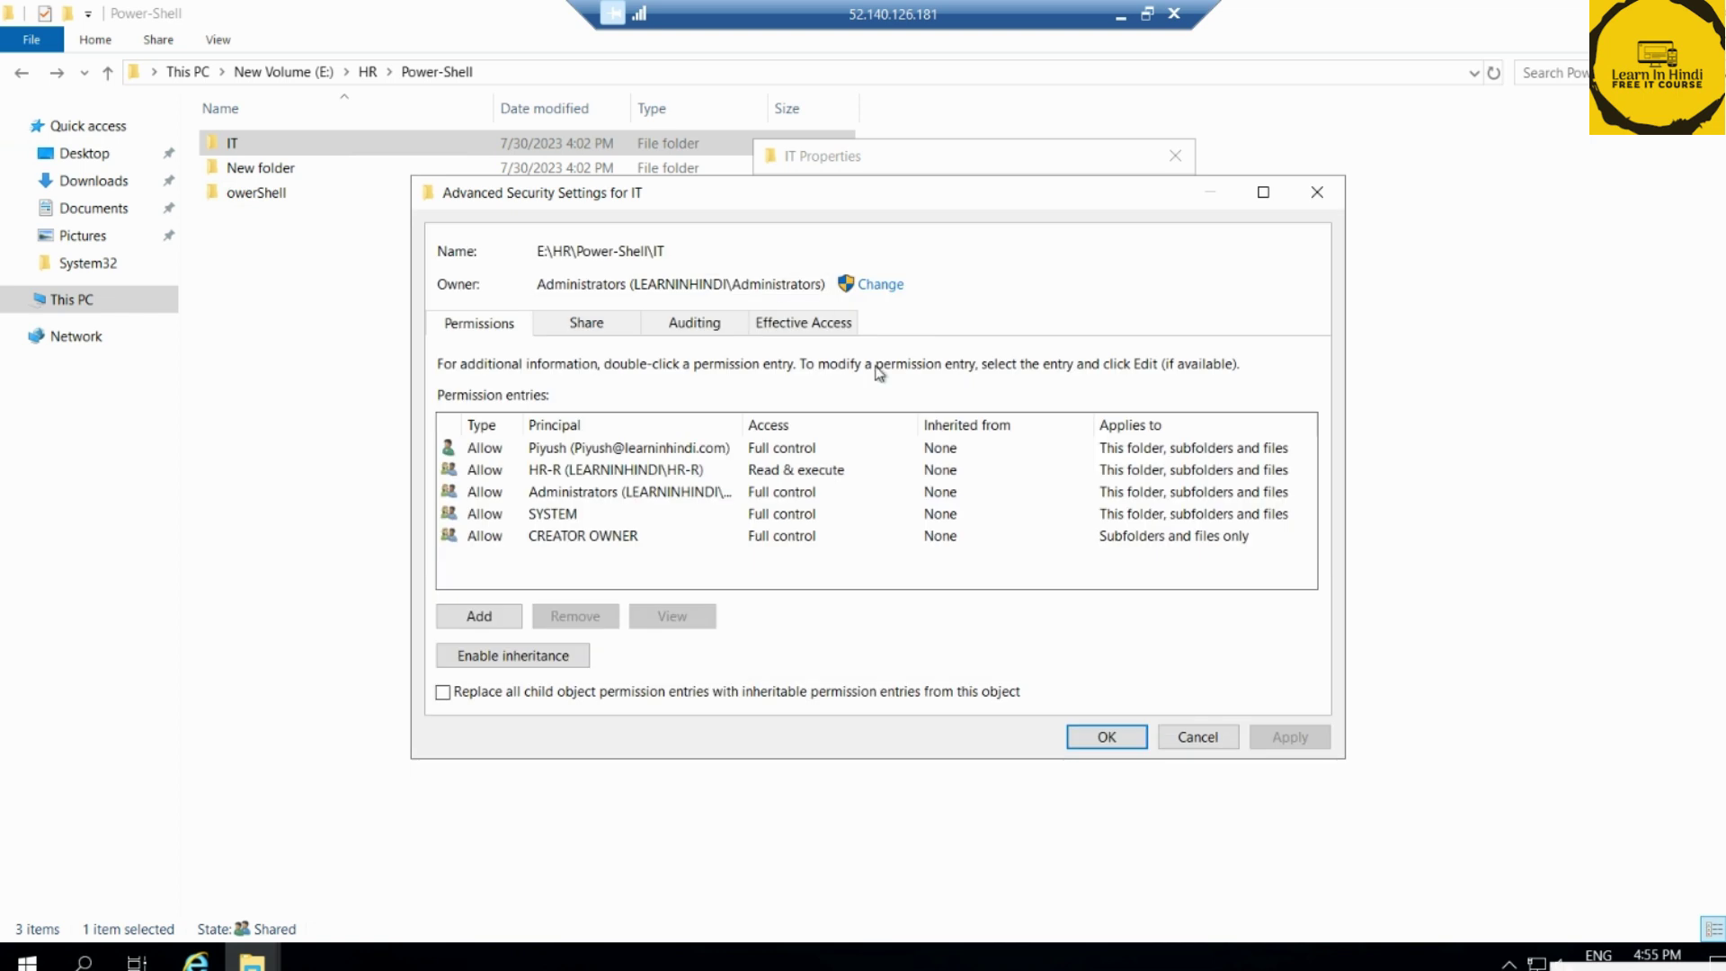
Step: Review the user, SYSTEM, CREATOR OWNER and HR-R entries, then enable inheritance and apply
{"action": "left_click", "coordinate": [956, 456]}
{"action": "left_click", "coordinate": [947, 491]}
{"action": "left_click", "coordinate": [937, 513]}
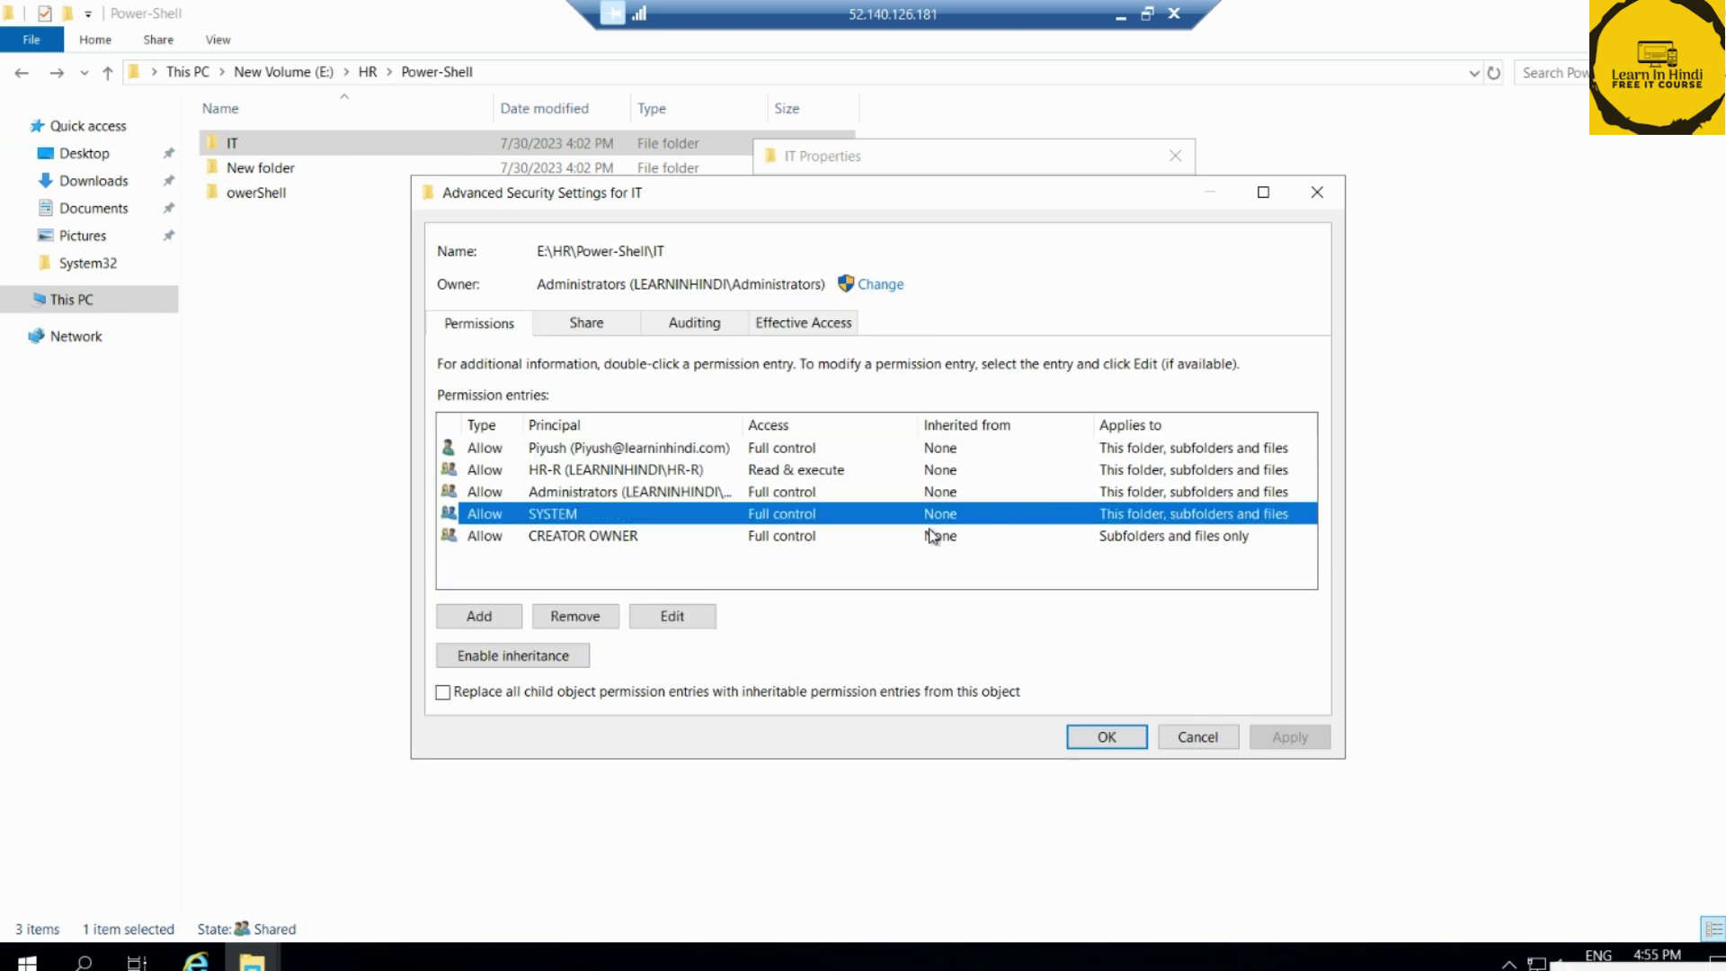
{"action": "left_click", "coordinate": [937, 535]}
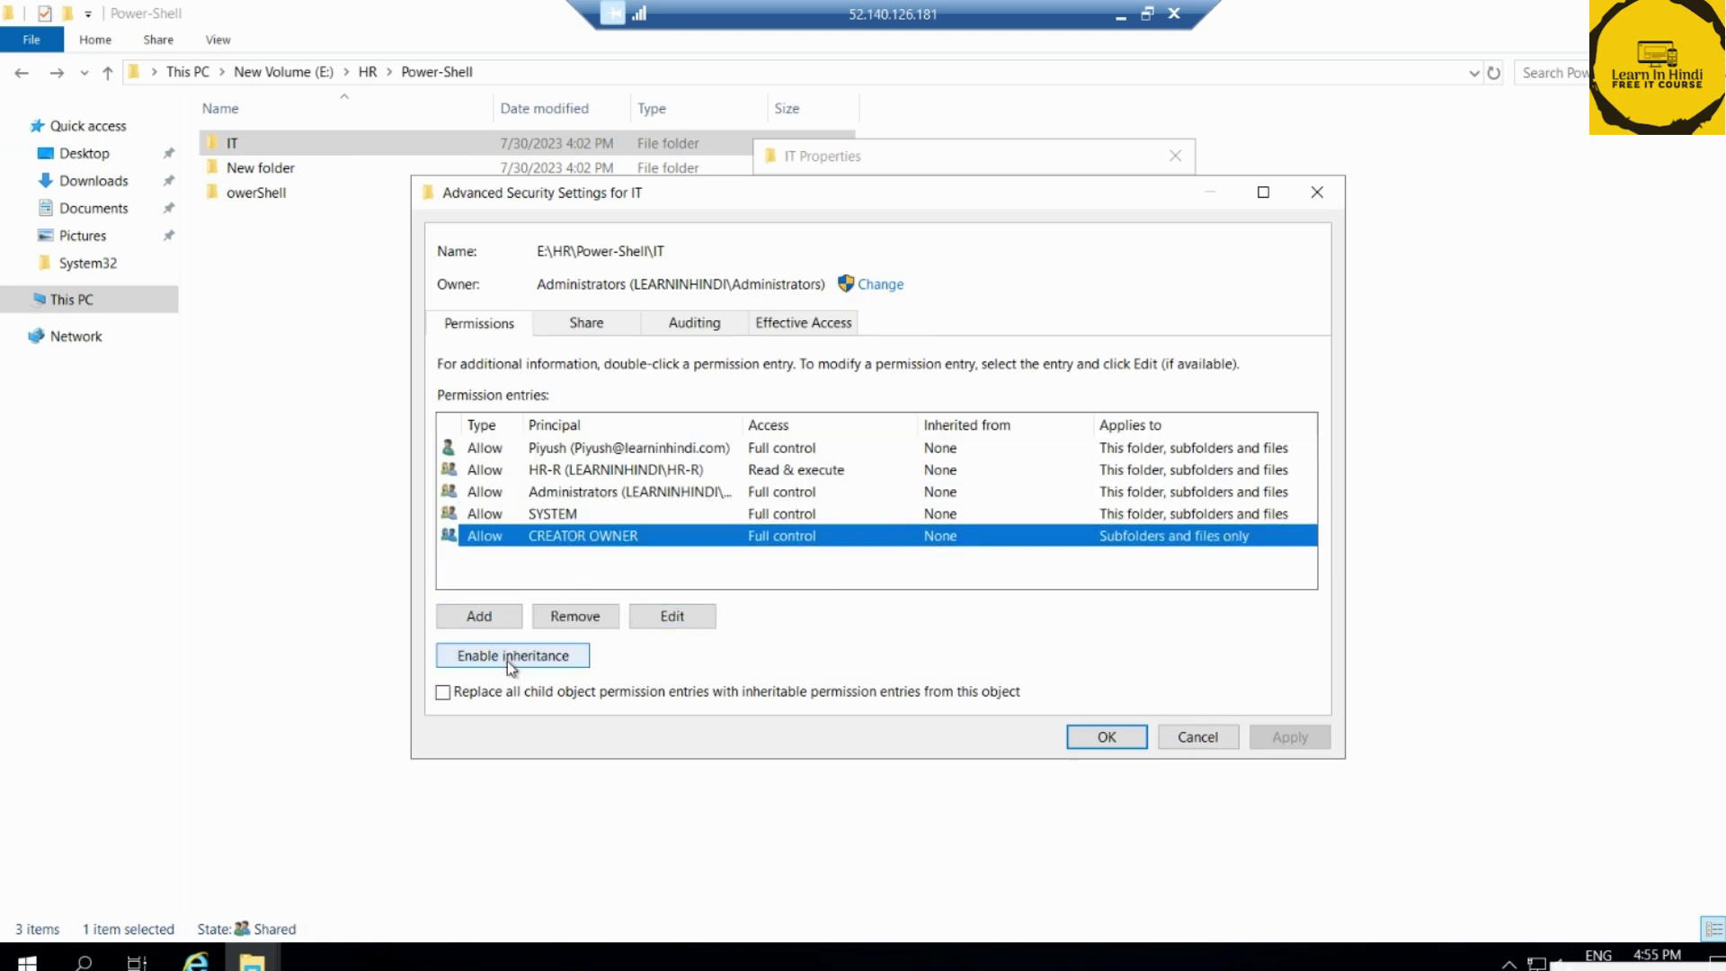
{"action": "left_click", "coordinate": [575, 468]}
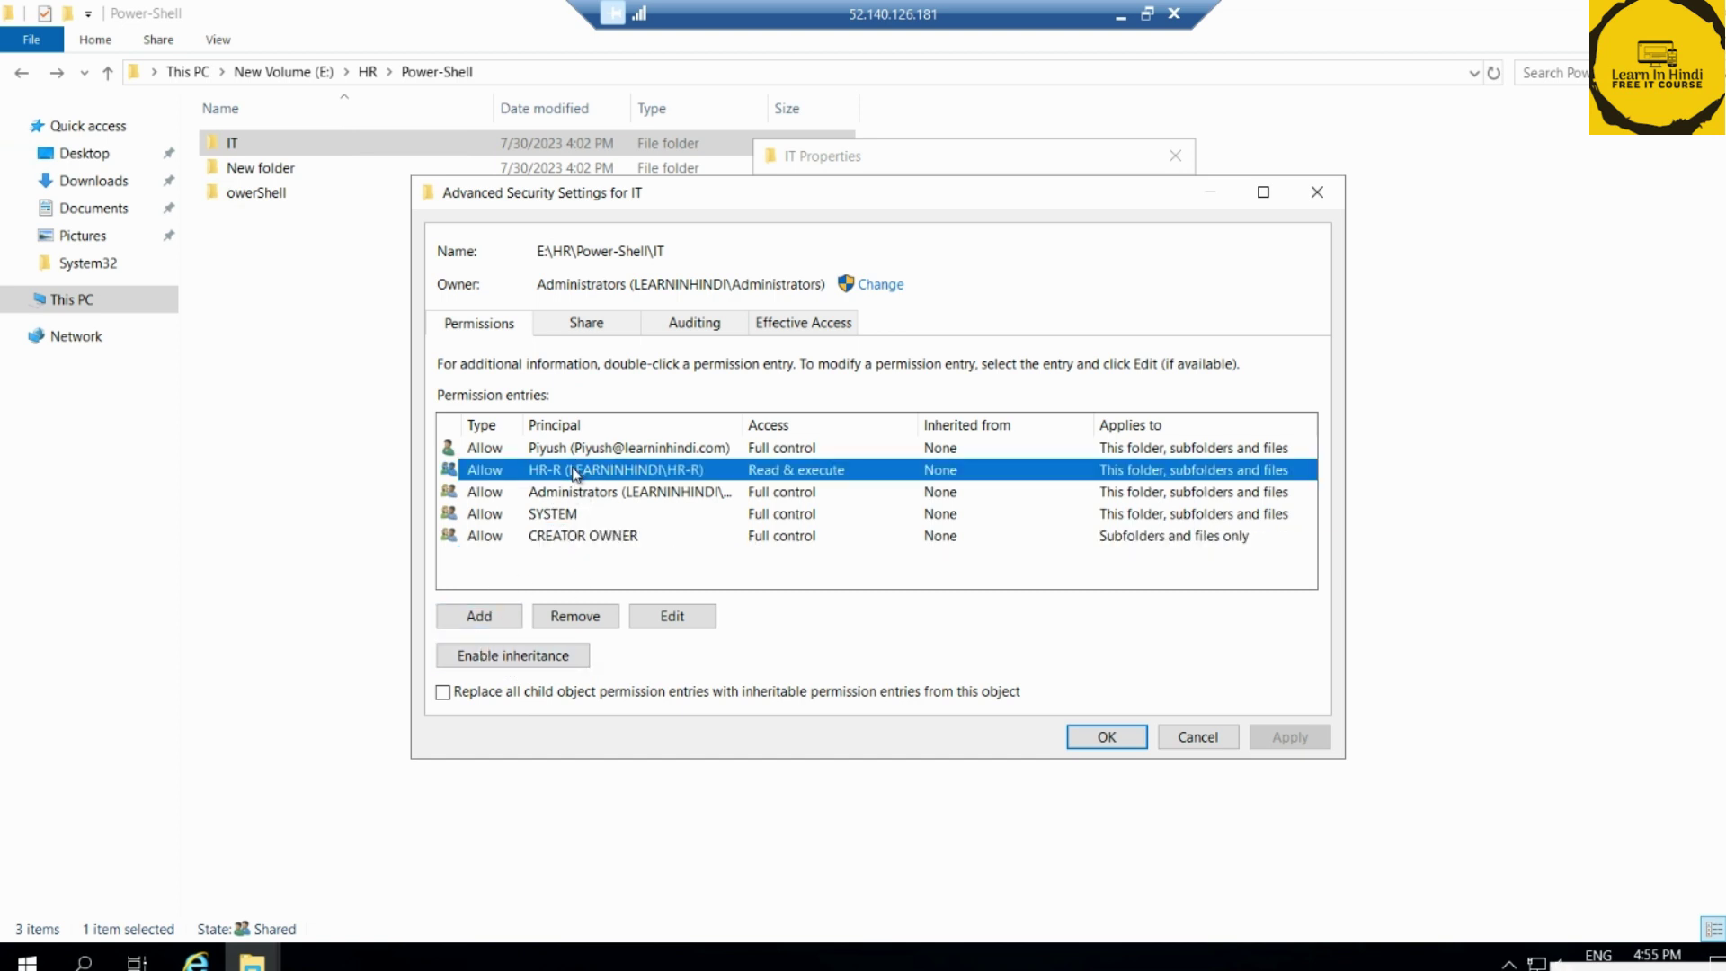
{"action": "left_click", "coordinate": [532, 668]}
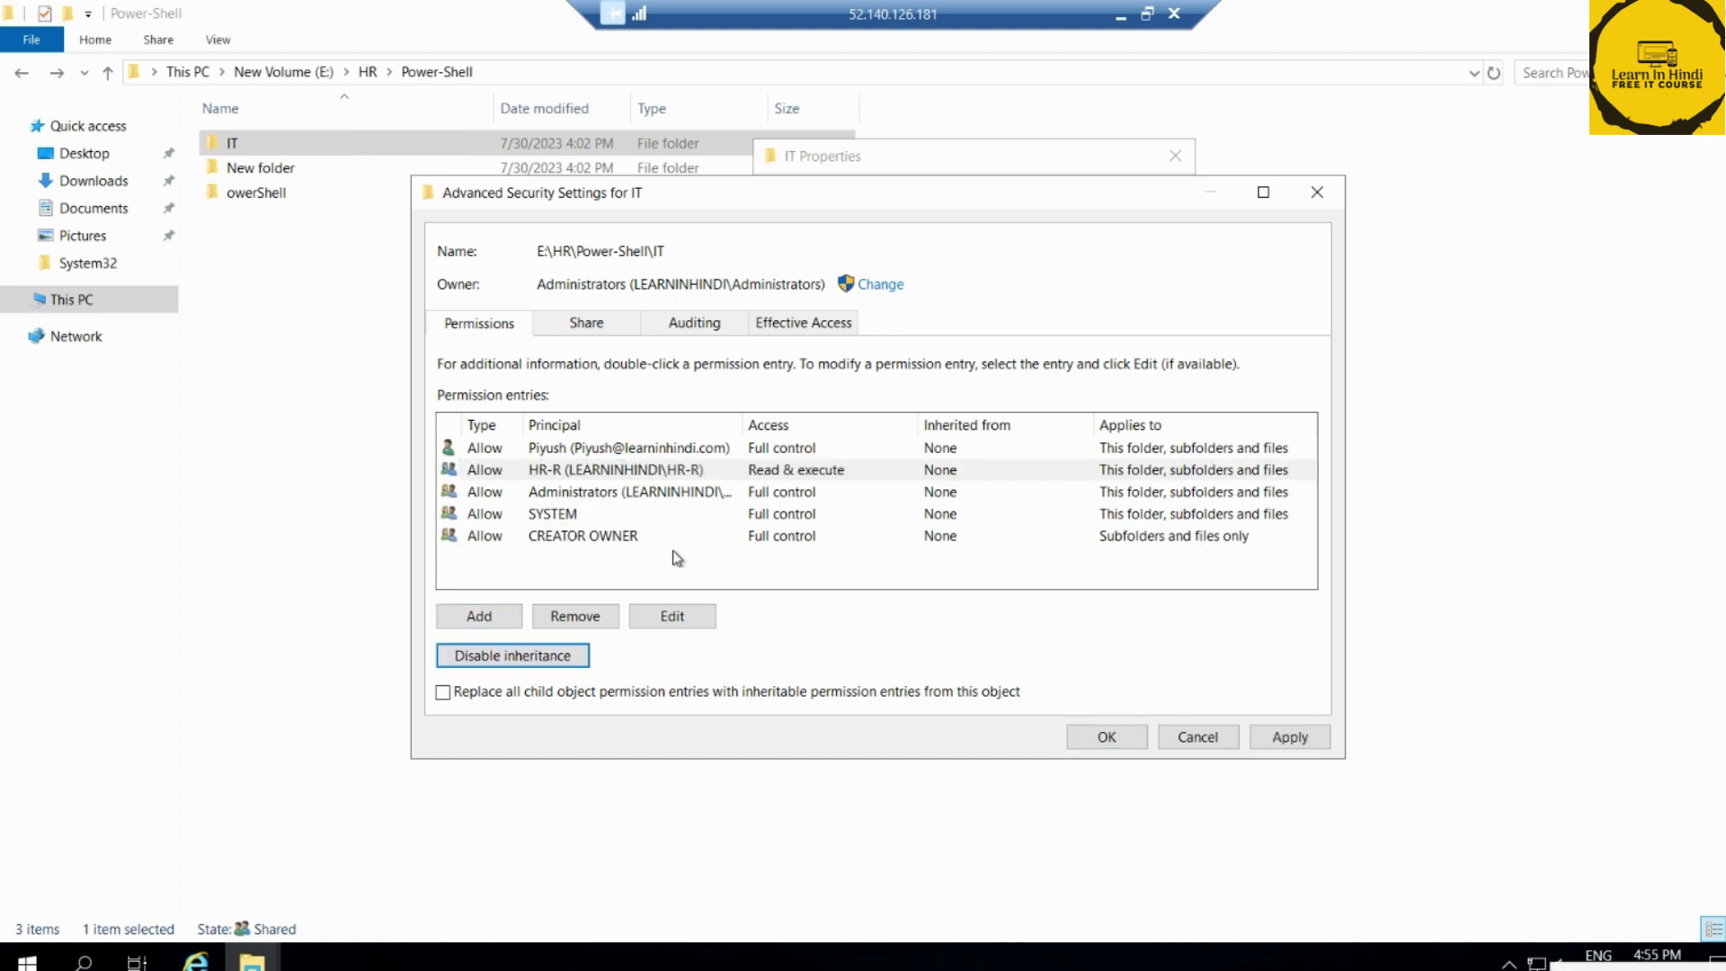
{"action": "left_click", "coordinate": [1267, 743]}
Step: Reopen IT's Advanced Security Settings and review the HR-R, user and E:\HR\-inherited entries
{"action": "left_click", "coordinate": [1107, 737]}
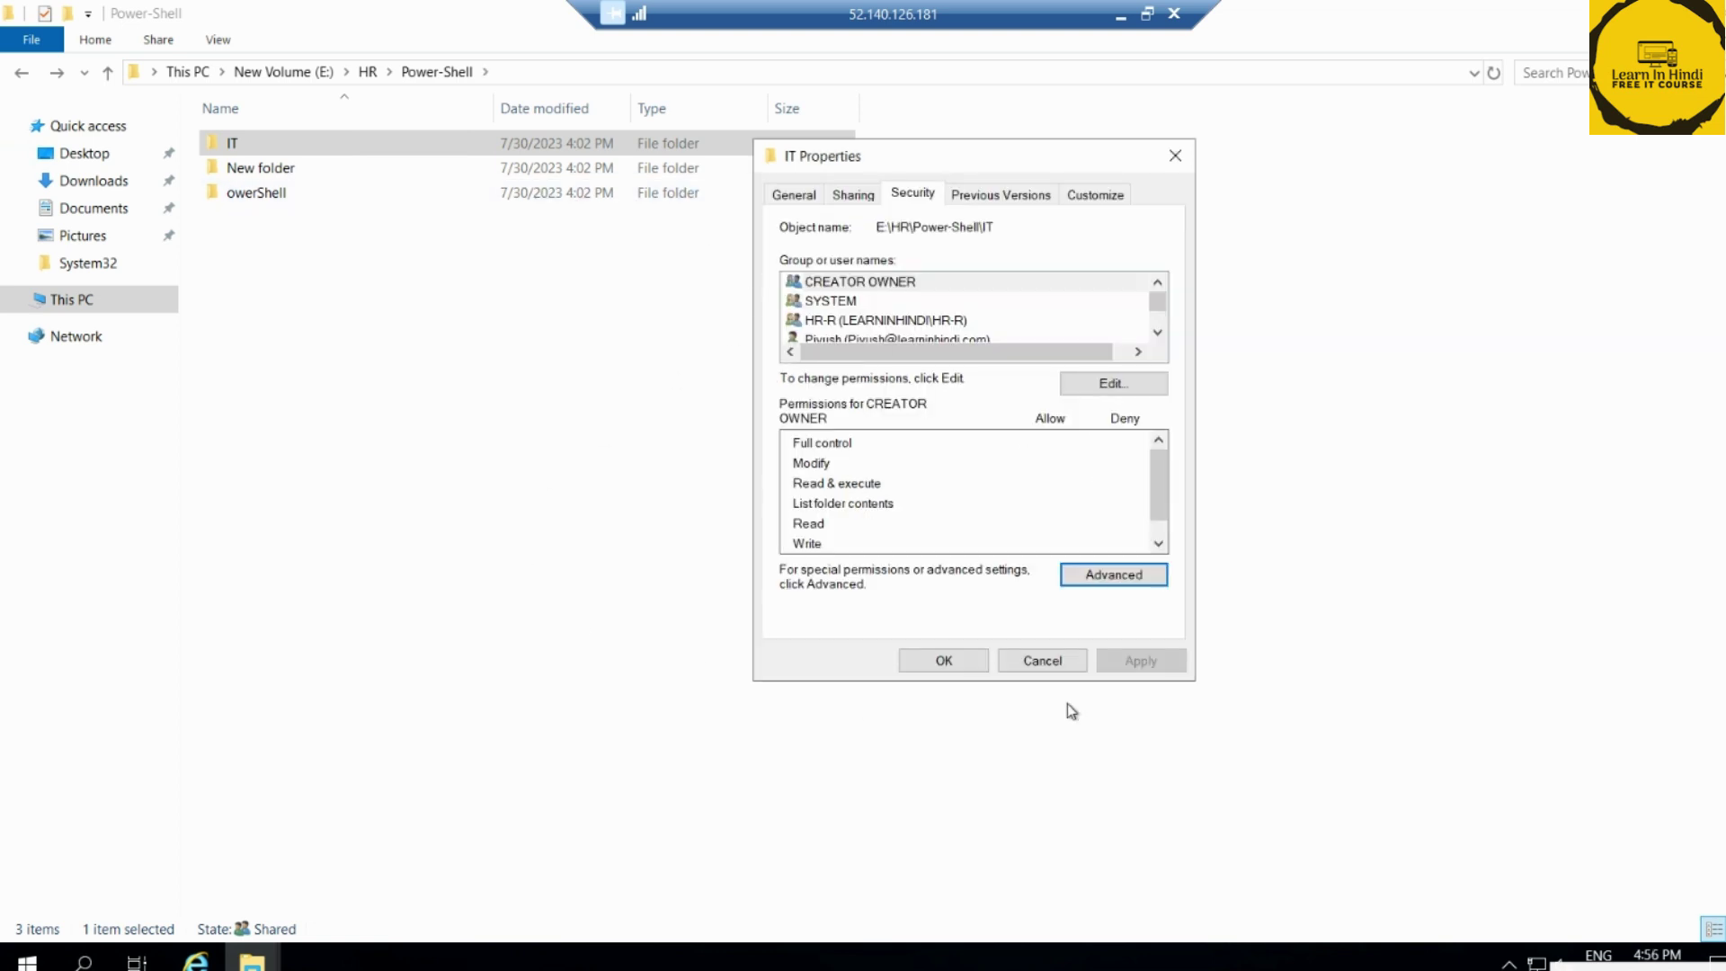
{"action": "left_click", "coordinate": [935, 660]}
{"action": "right_click", "coordinate": [432, 141]}
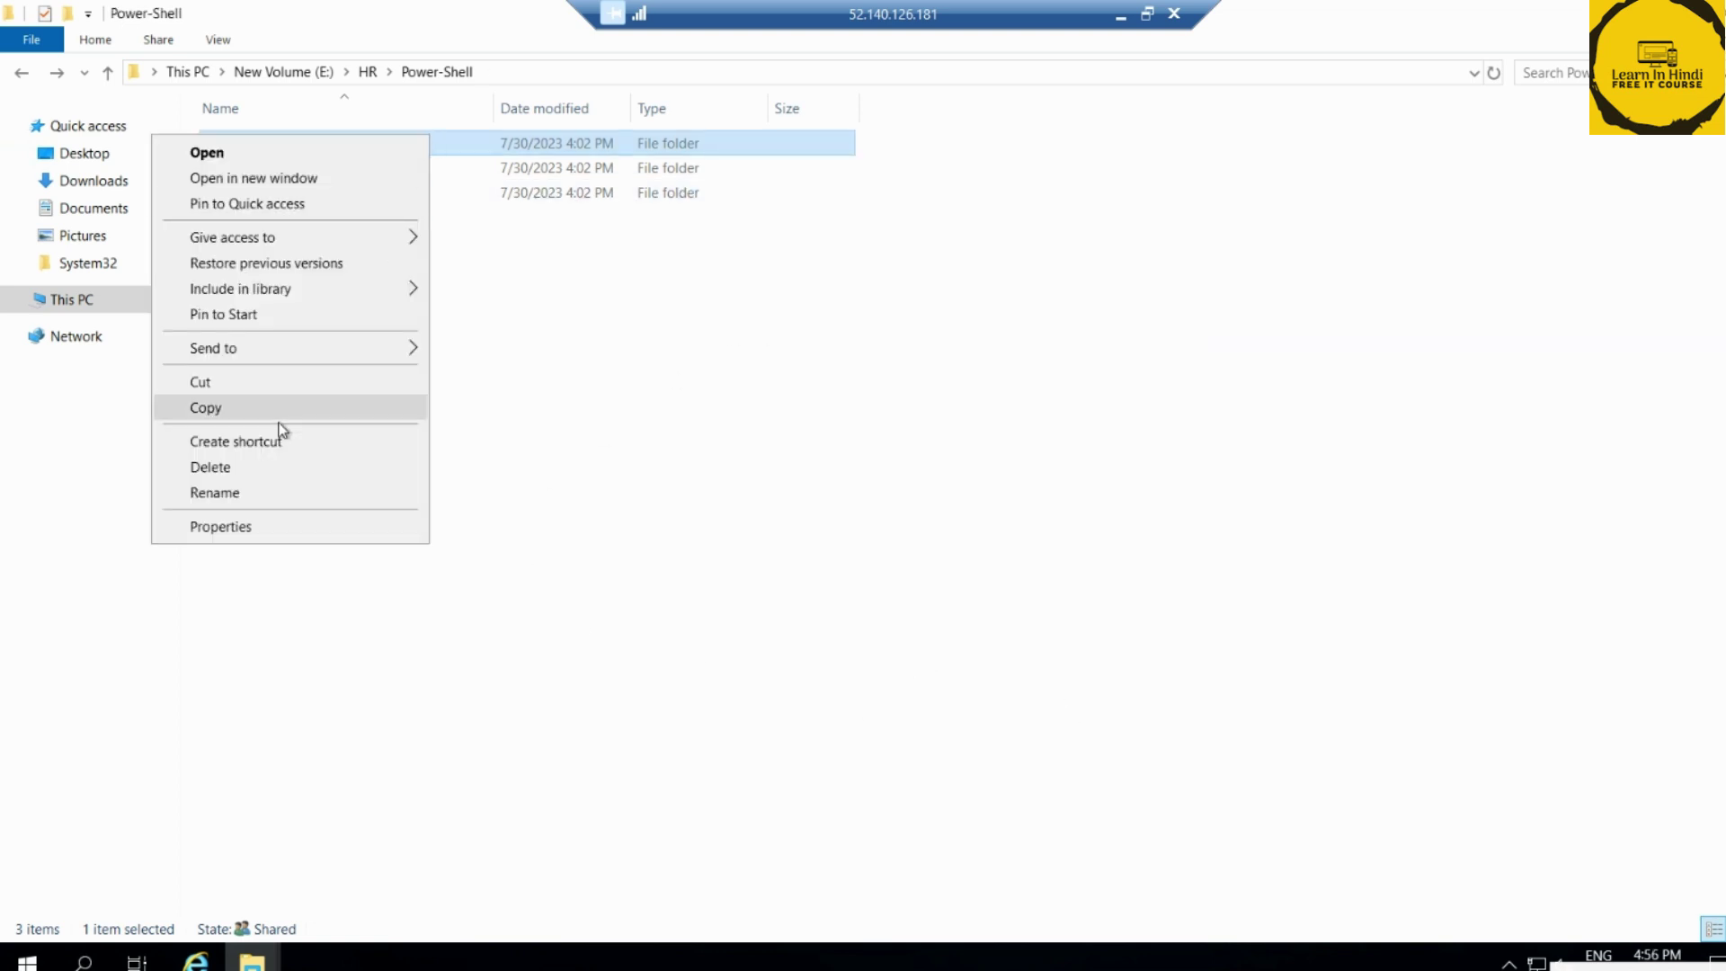
{"action": "left_click", "coordinate": [238, 526]}
{"action": "left_click", "coordinate": [585, 191]}
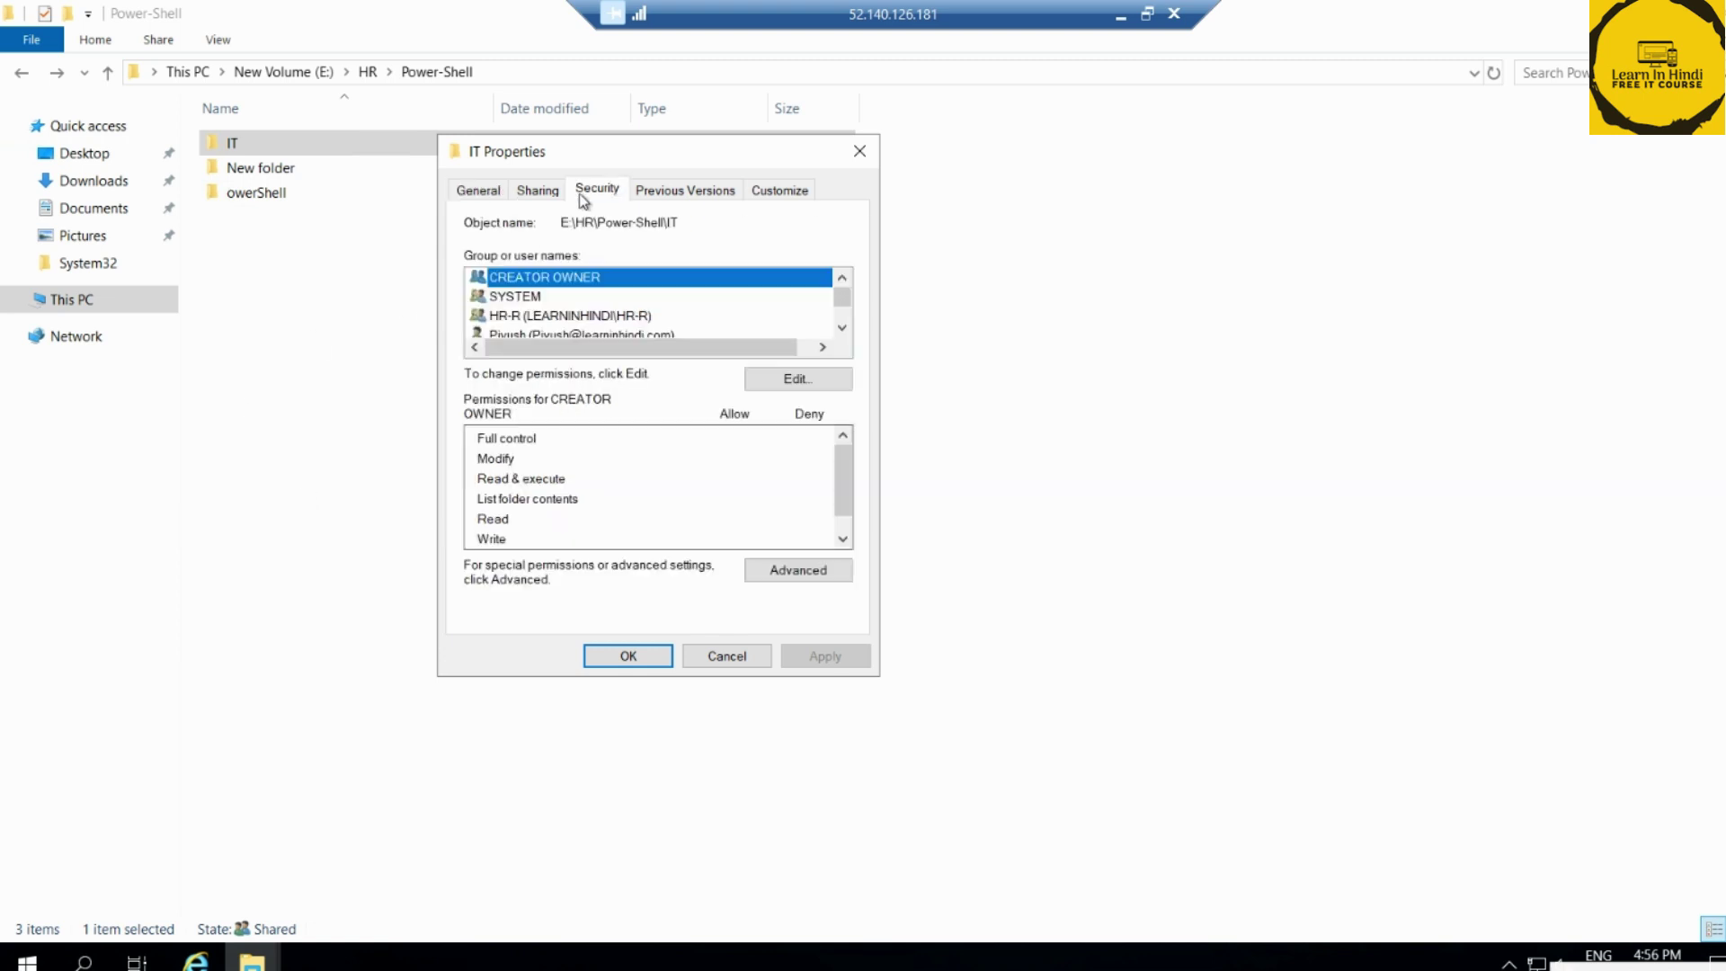
{"action": "left_click", "coordinate": [797, 570]}
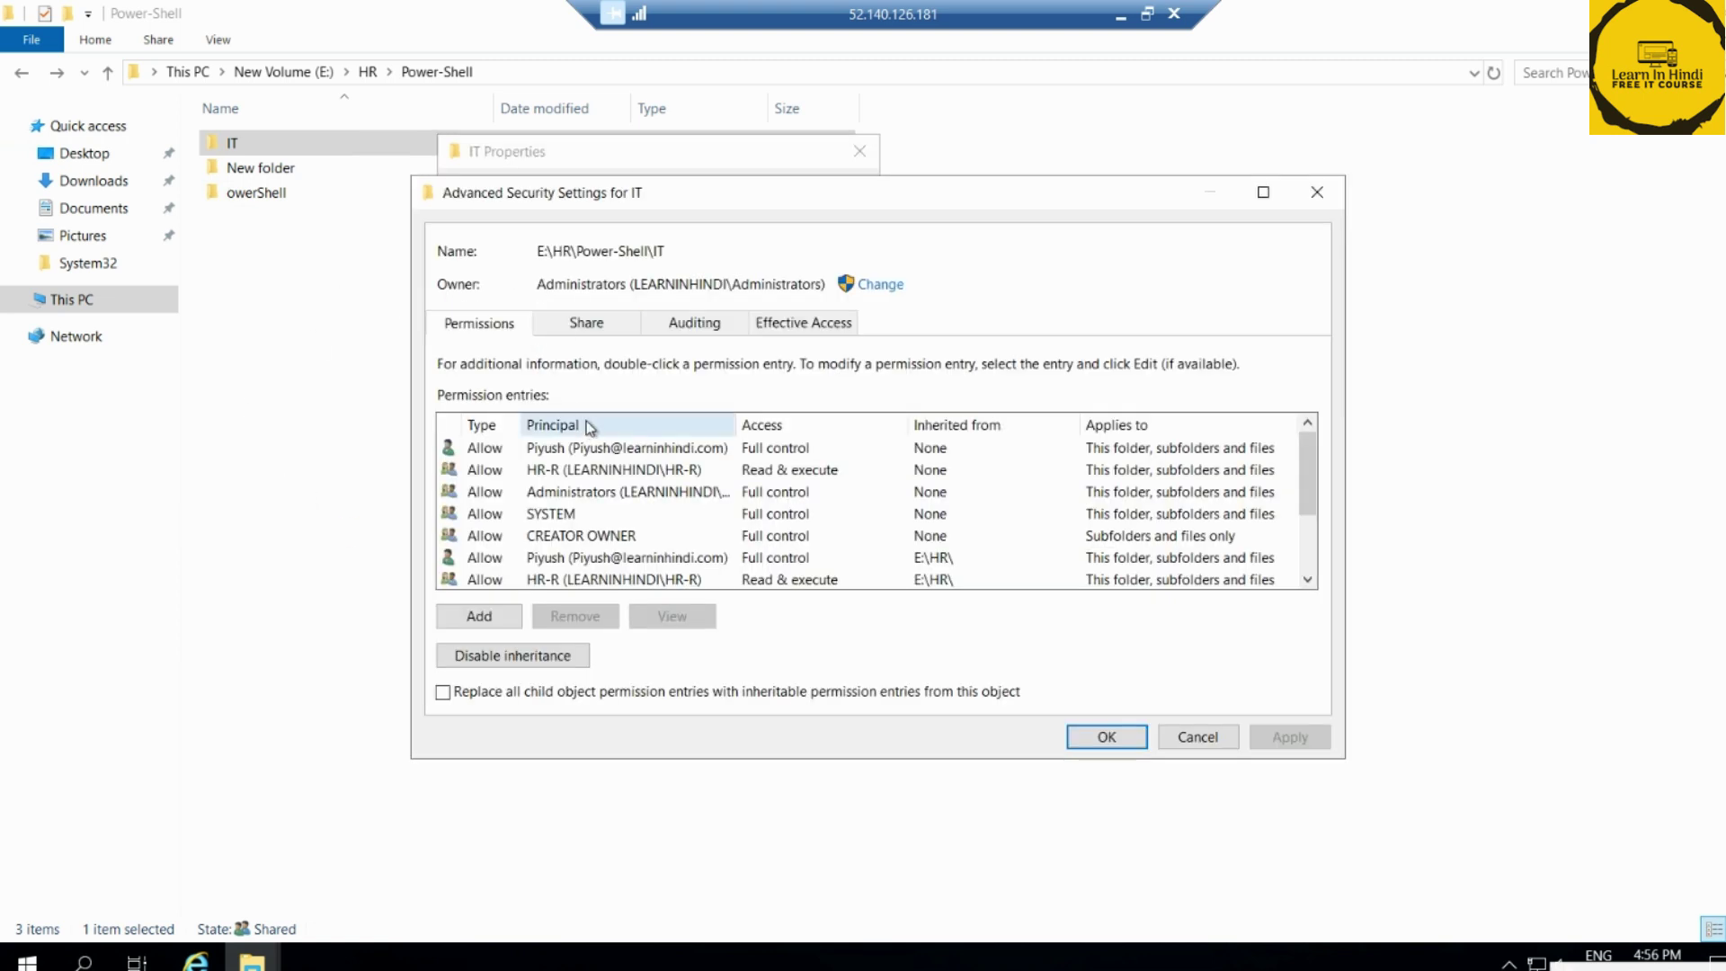
{"action": "left_click", "coordinate": [647, 472]}
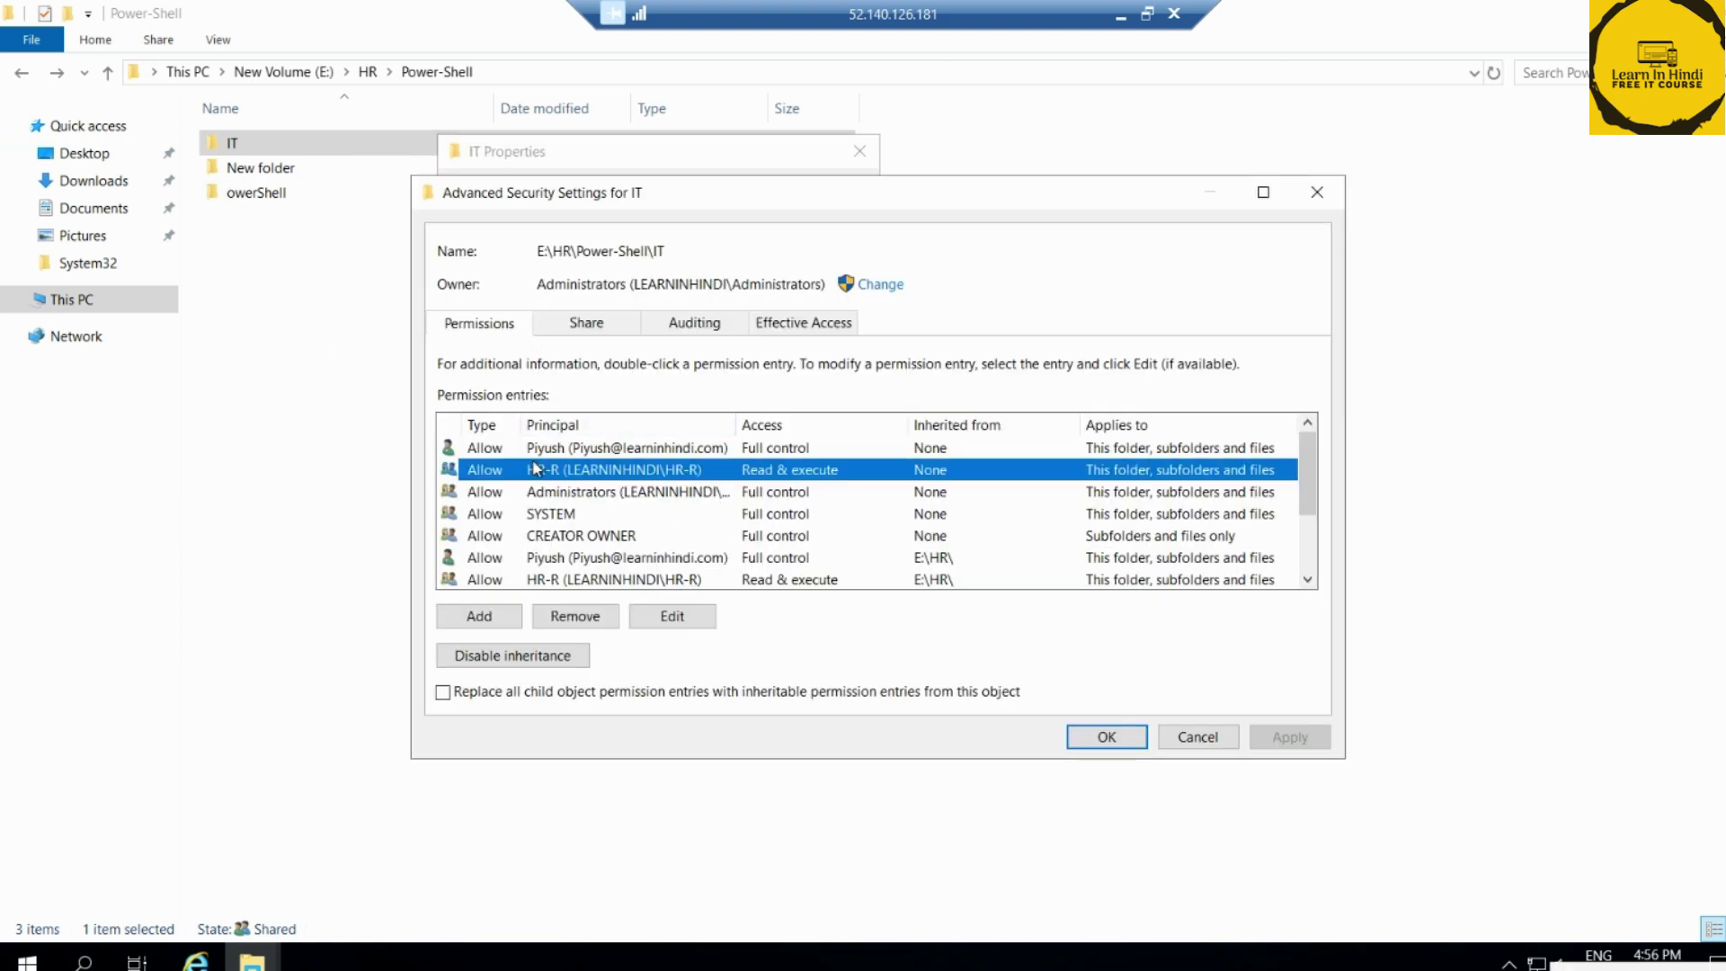
{"action": "left_click", "coordinate": [580, 452]}
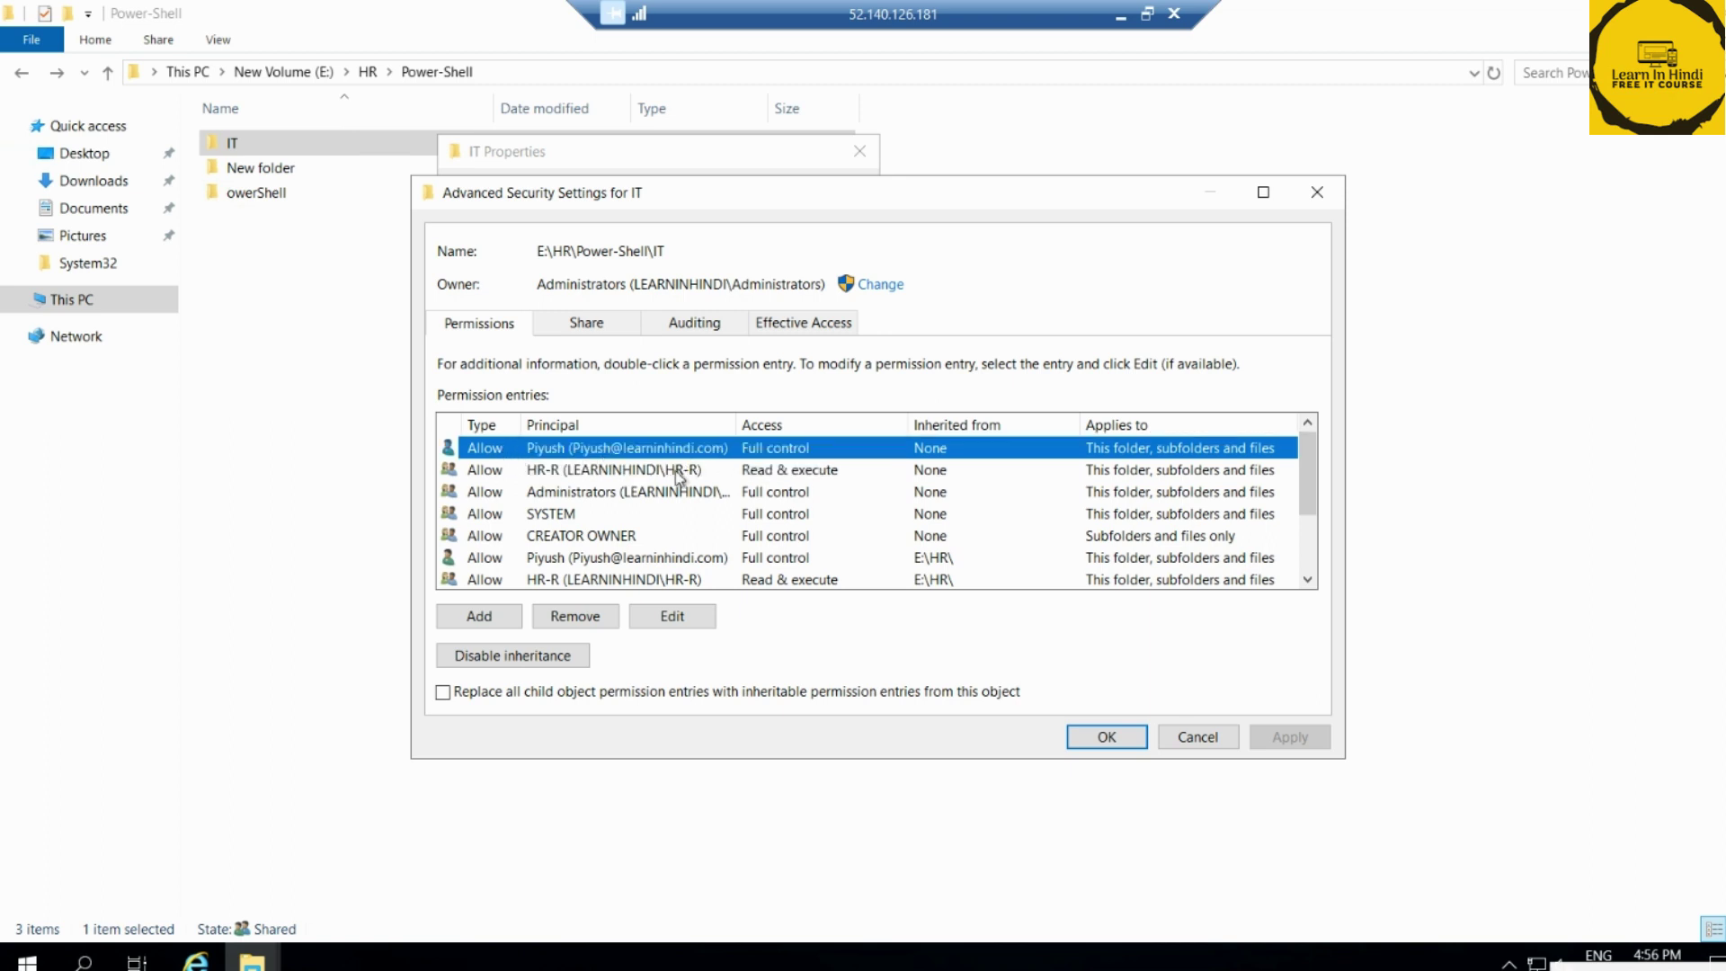
{"action": "scroll", "coordinate": [902, 520], "scroll_direction": "down", "scroll_amount": 2}
{"action": "left_click", "coordinate": [915, 471]}
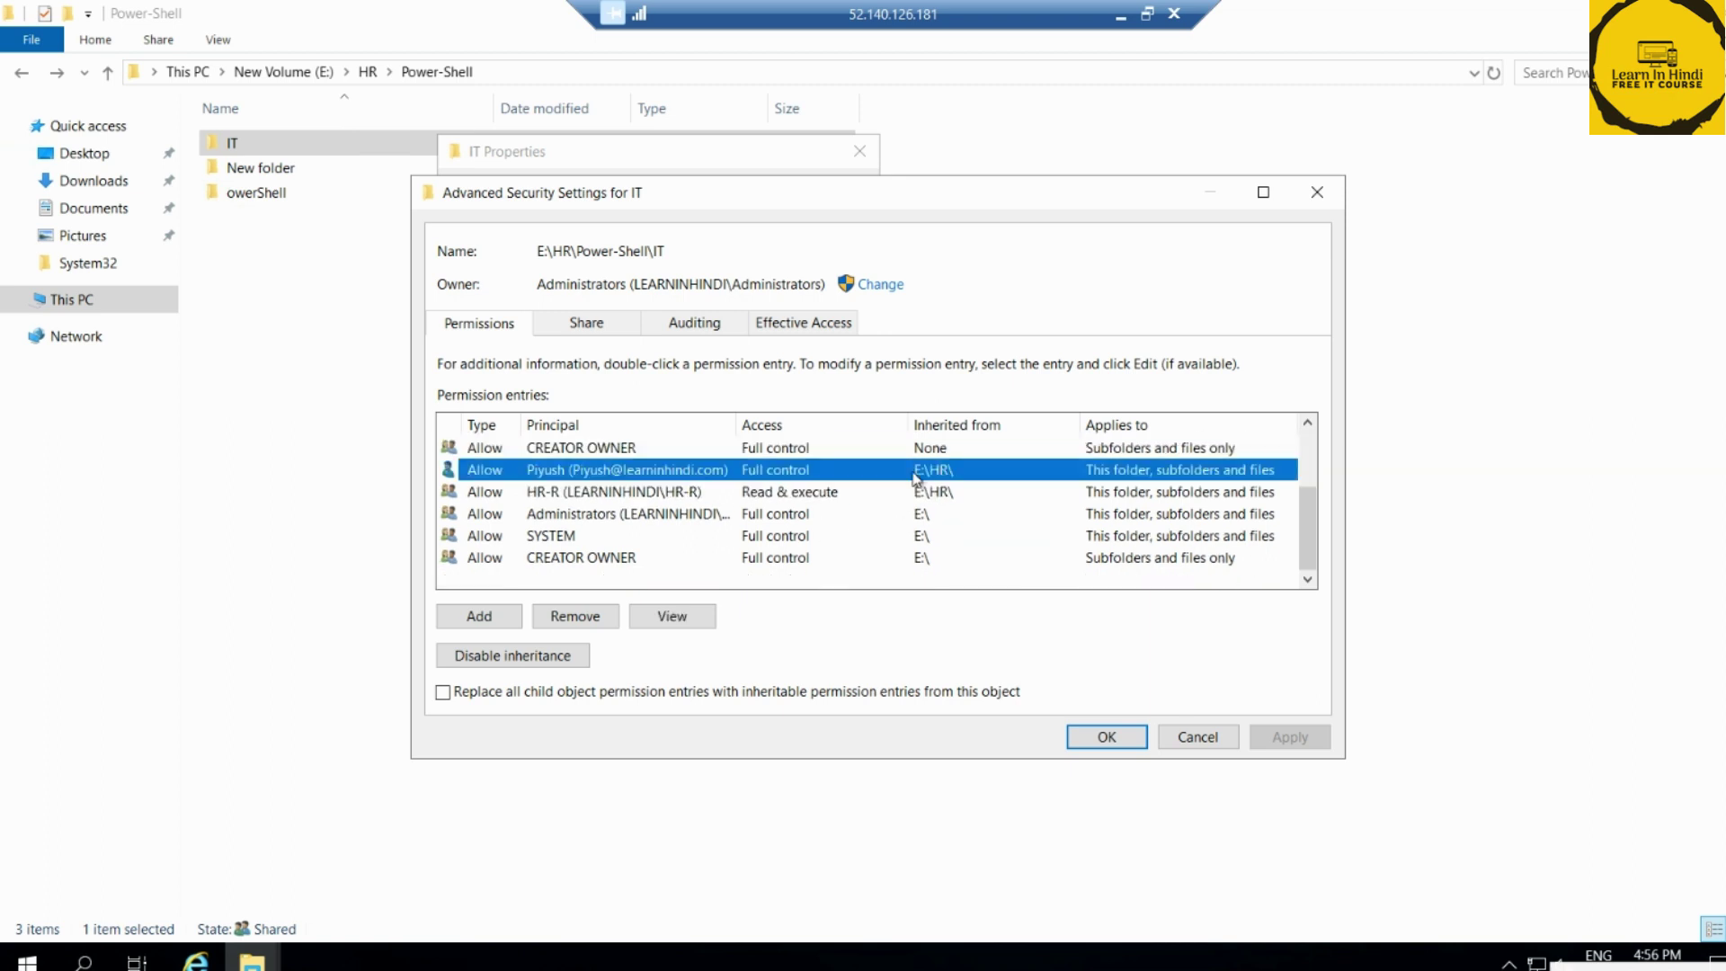
{"action": "scroll", "coordinate": [705, 540], "scroll_direction": "up", "scroll_amount": 2}
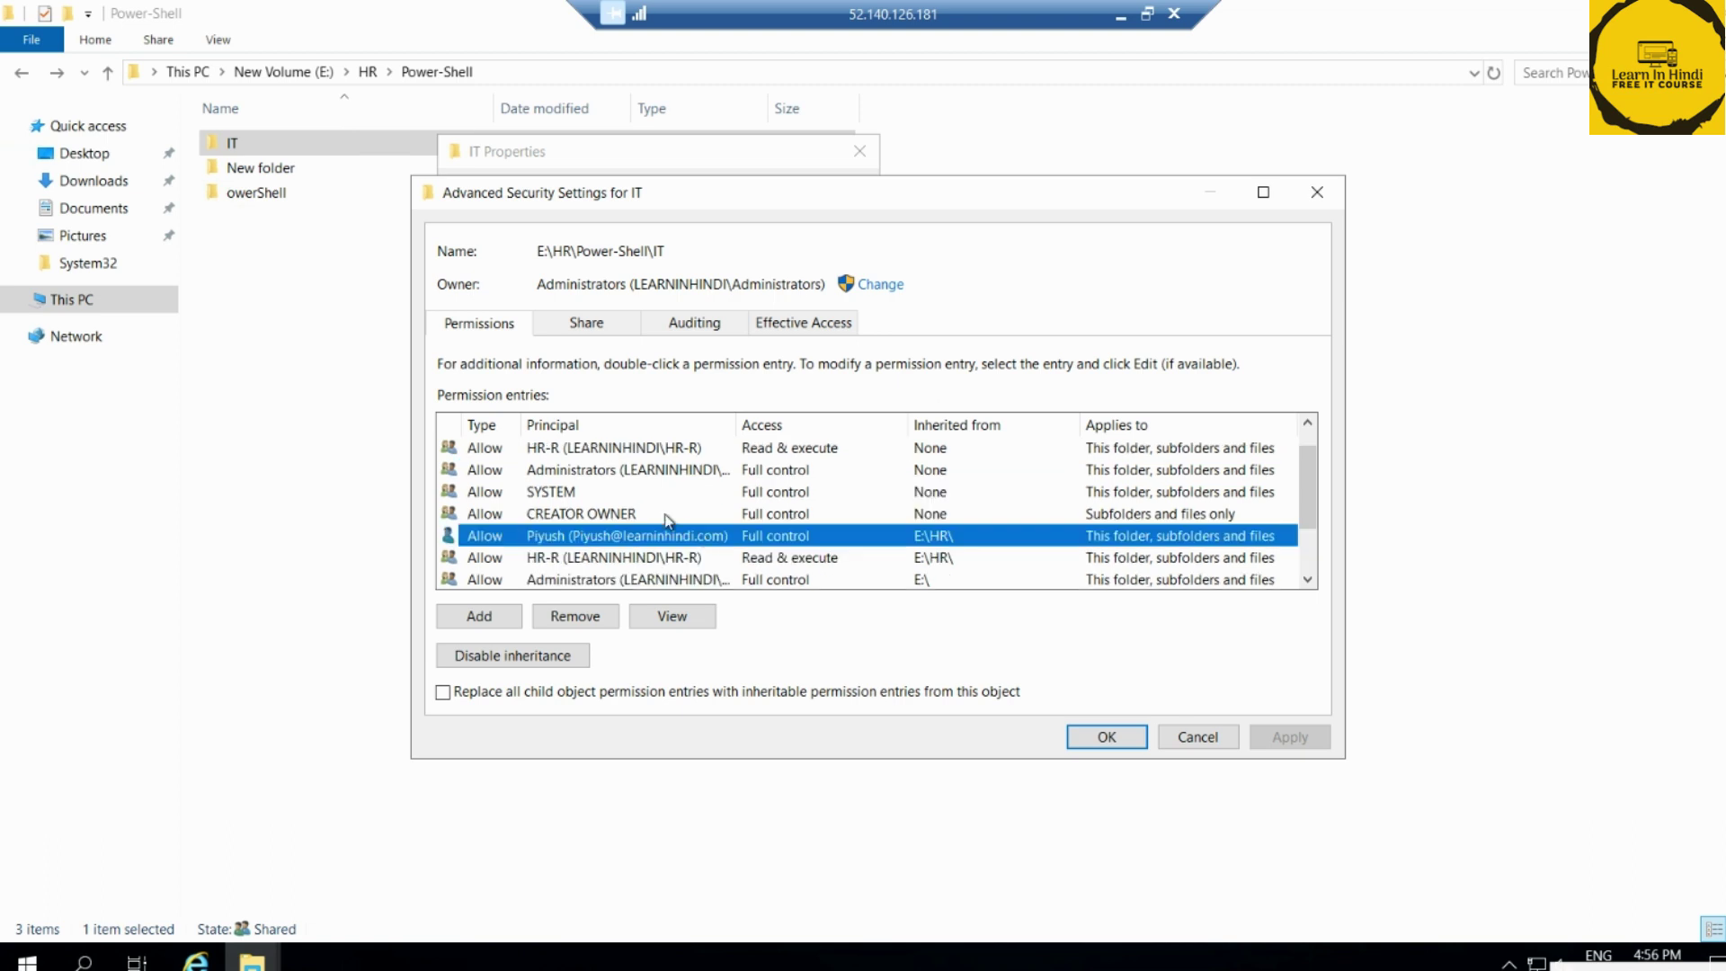
{"action": "left_click", "coordinate": [723, 449]}
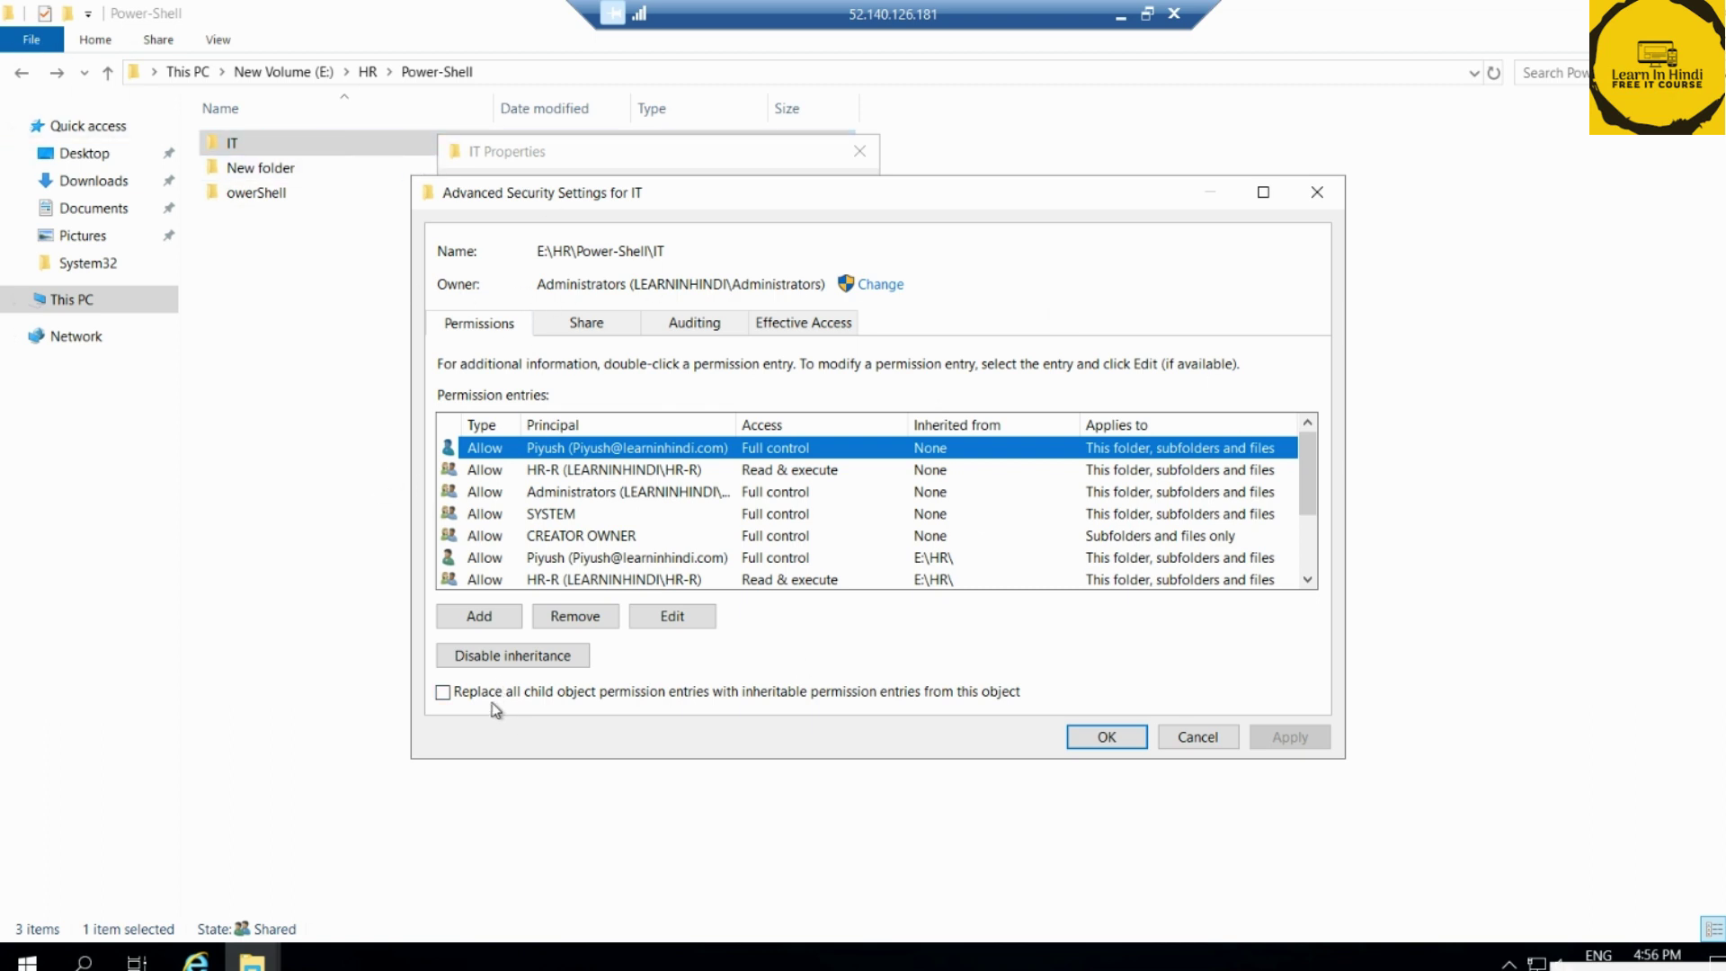
Step: Replace all child object permission entries with IT's inheritable ones, confirm, and close
{"action": "left_click", "coordinate": [446, 693]}
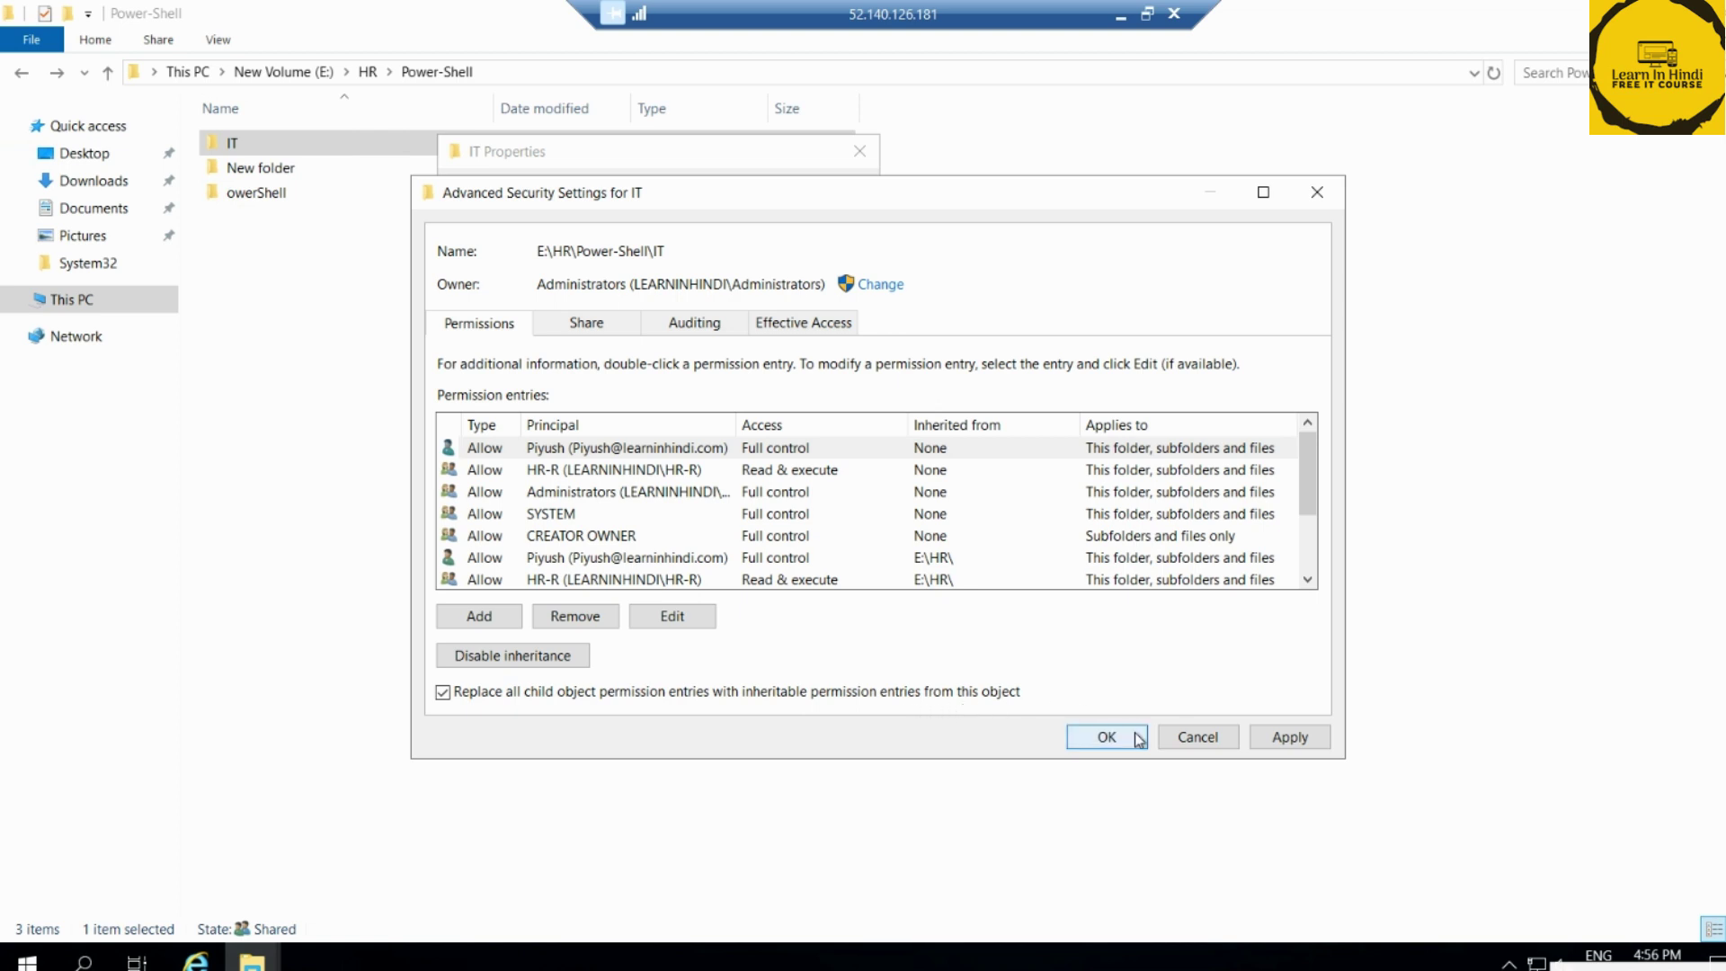
{"action": "left_click", "coordinate": [1290, 740]}
{"action": "left_click", "coordinate": [983, 584]}
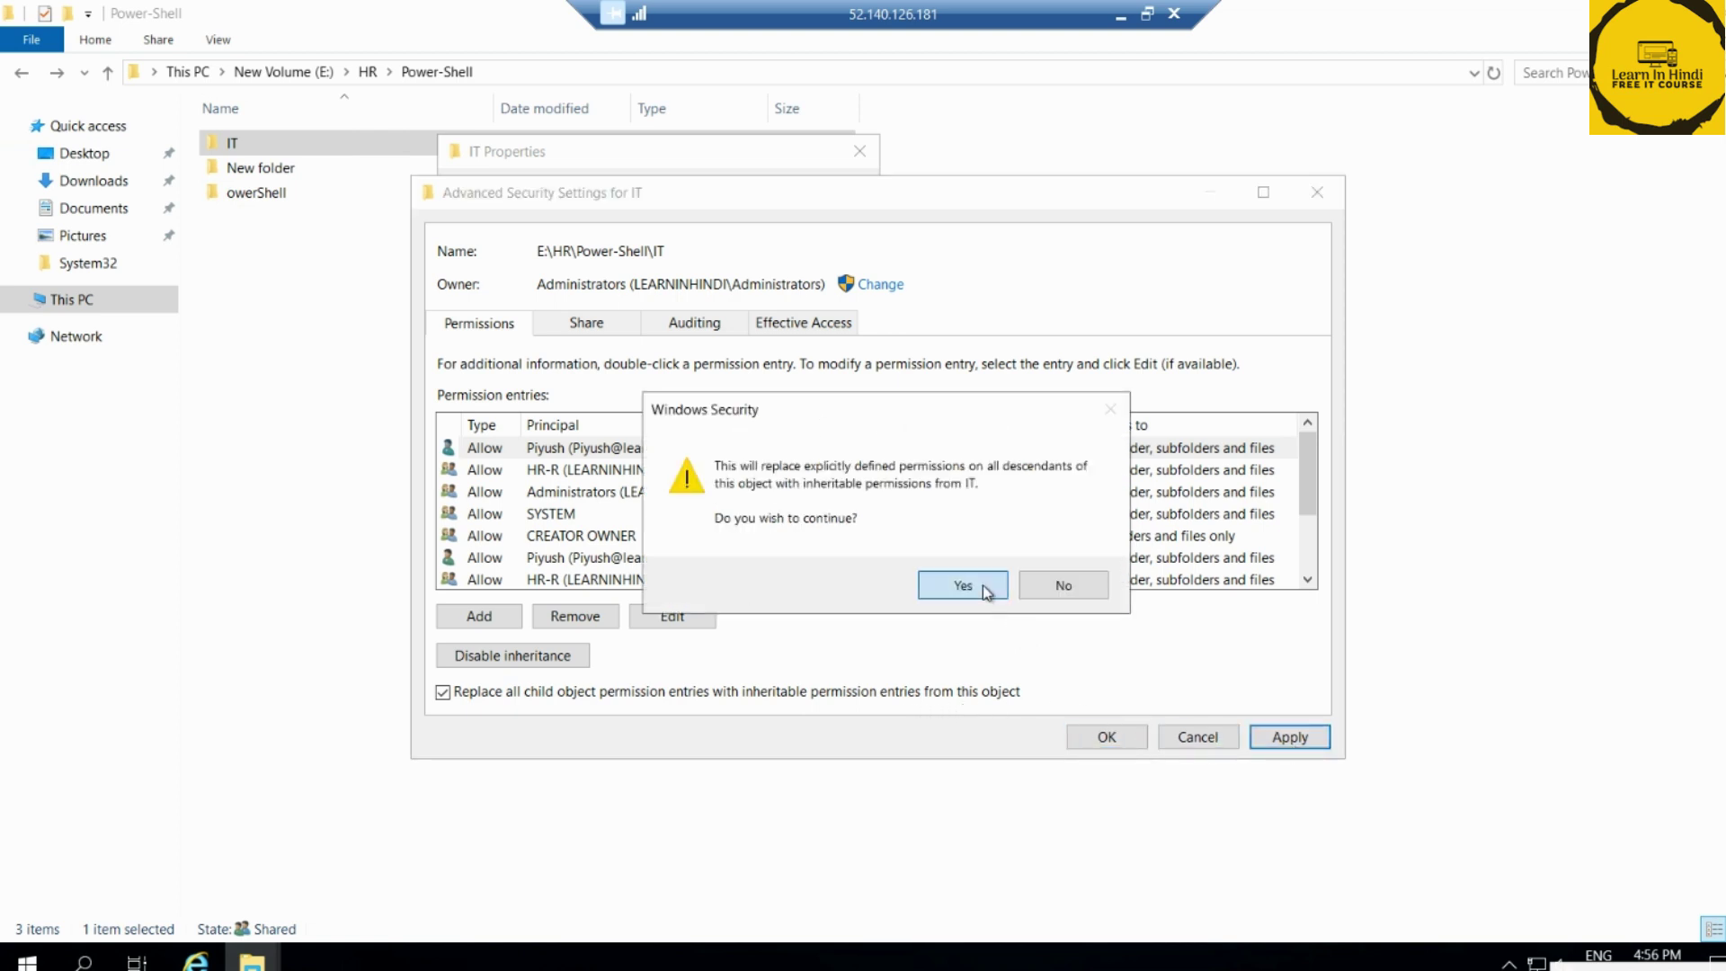
{"action": "left_click", "coordinate": [1100, 736]}
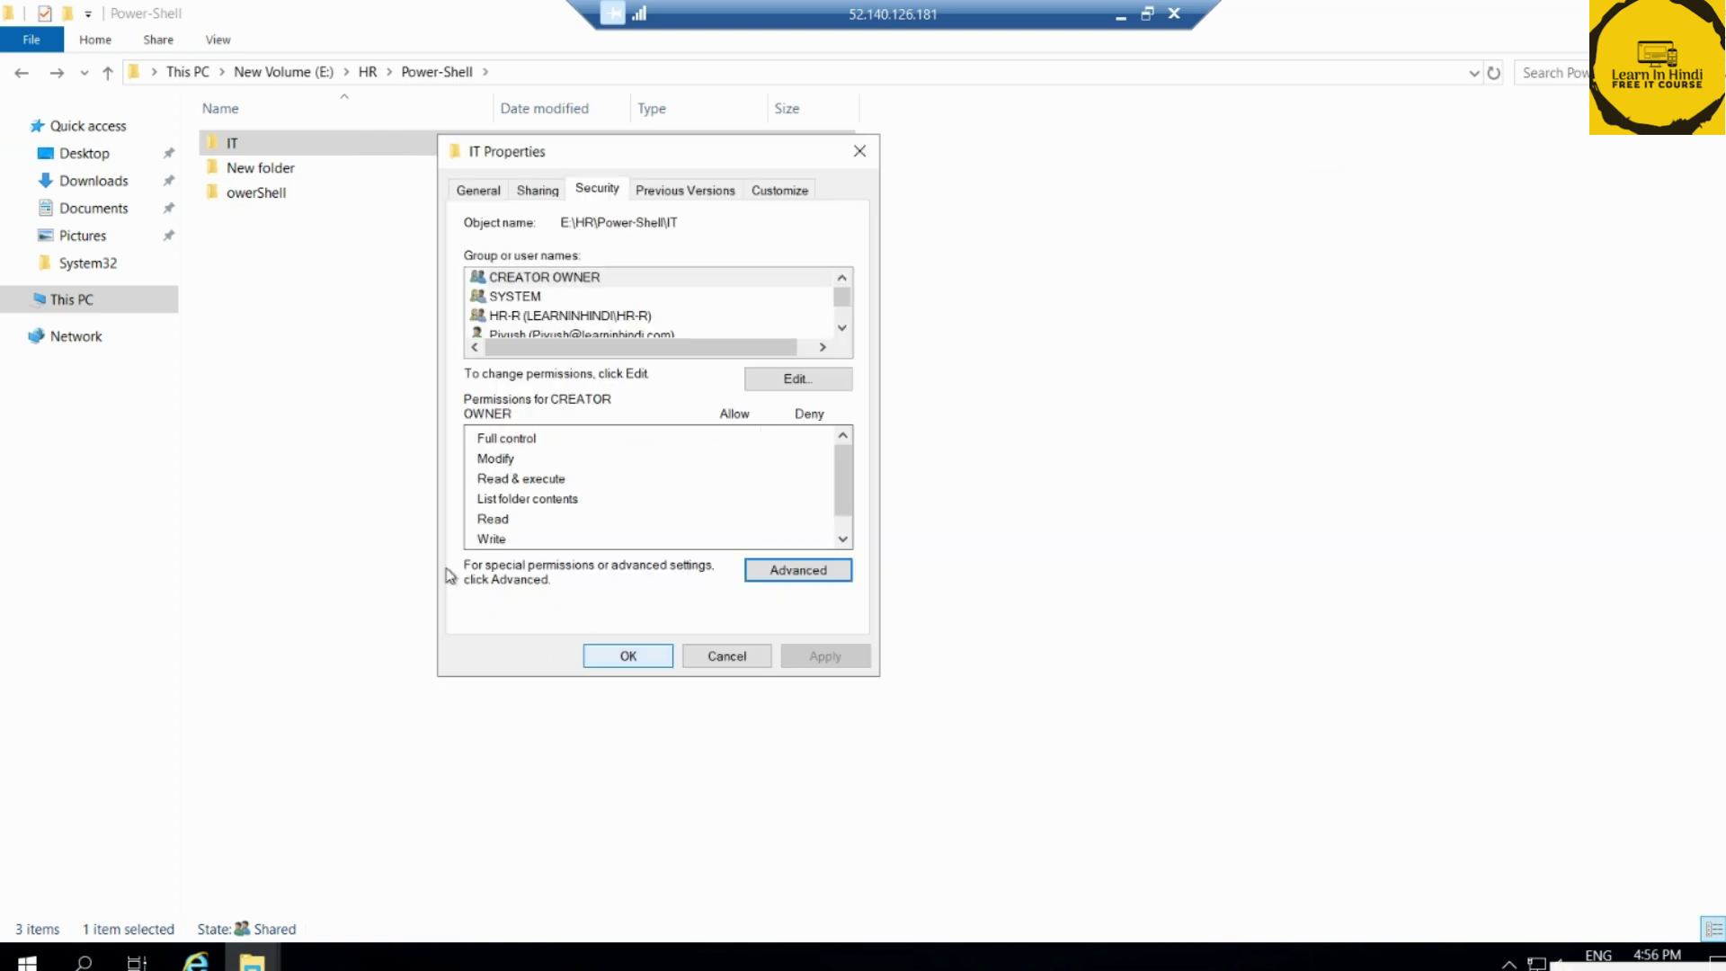
{"action": "left_click", "coordinate": [646, 657]}
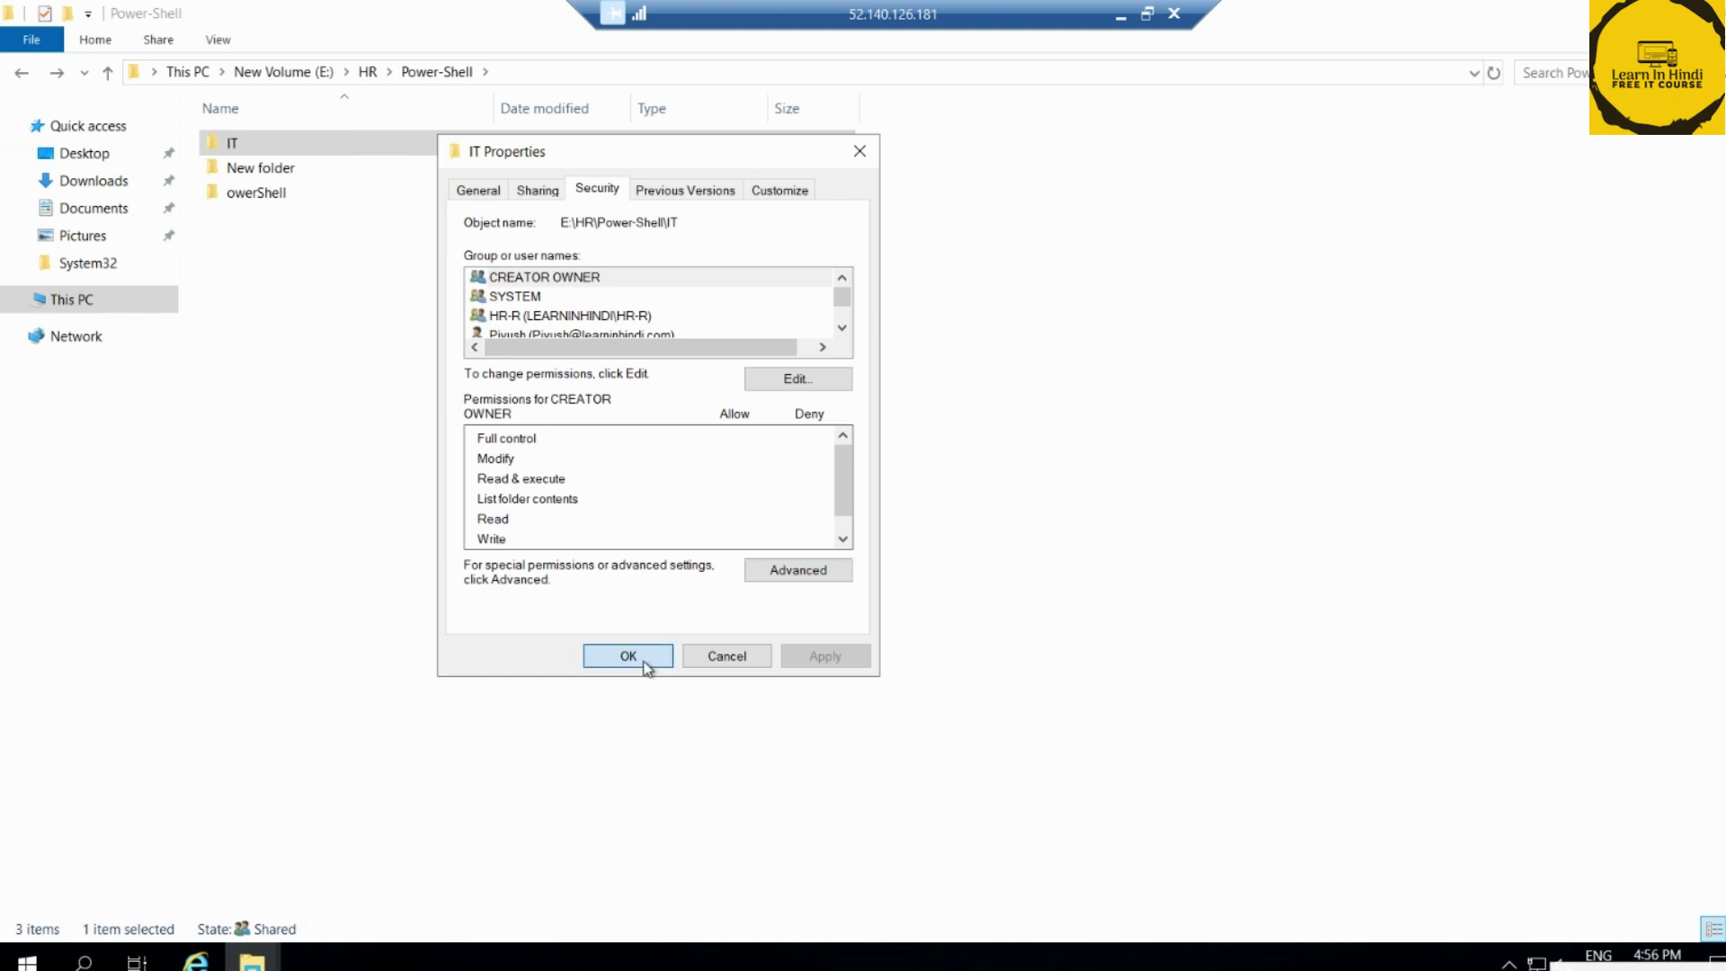
{"action": "right_click", "coordinate": [388, 146]}
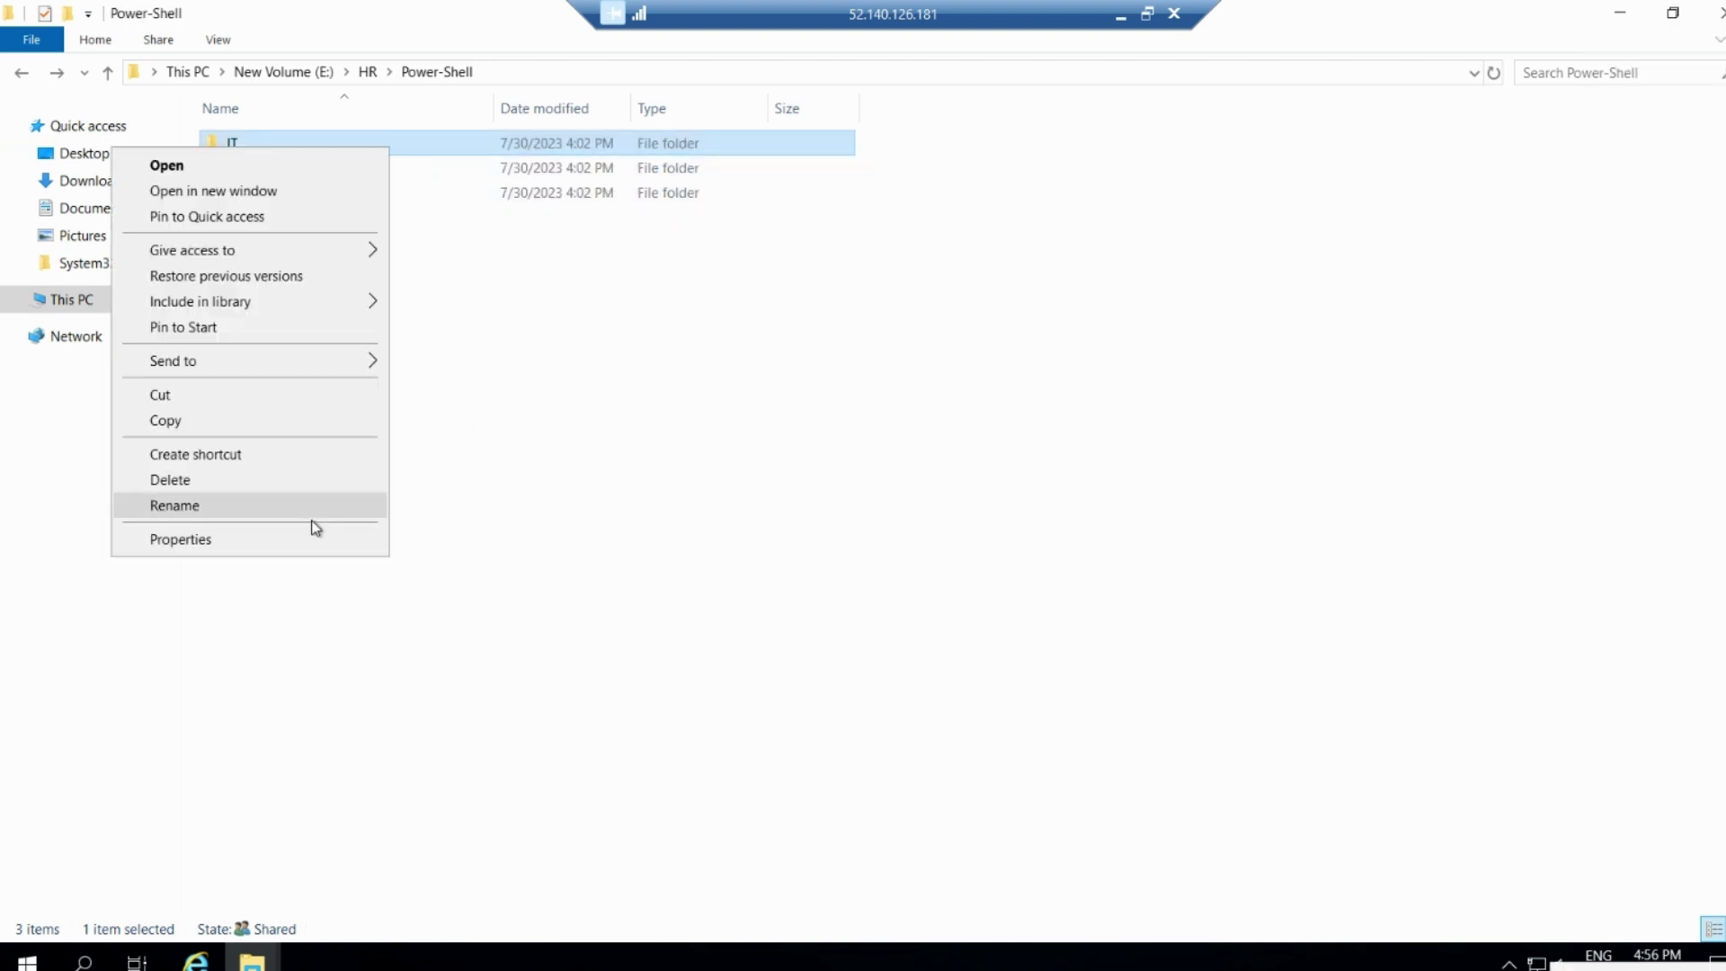
{"action": "left_click", "coordinate": [310, 541]}
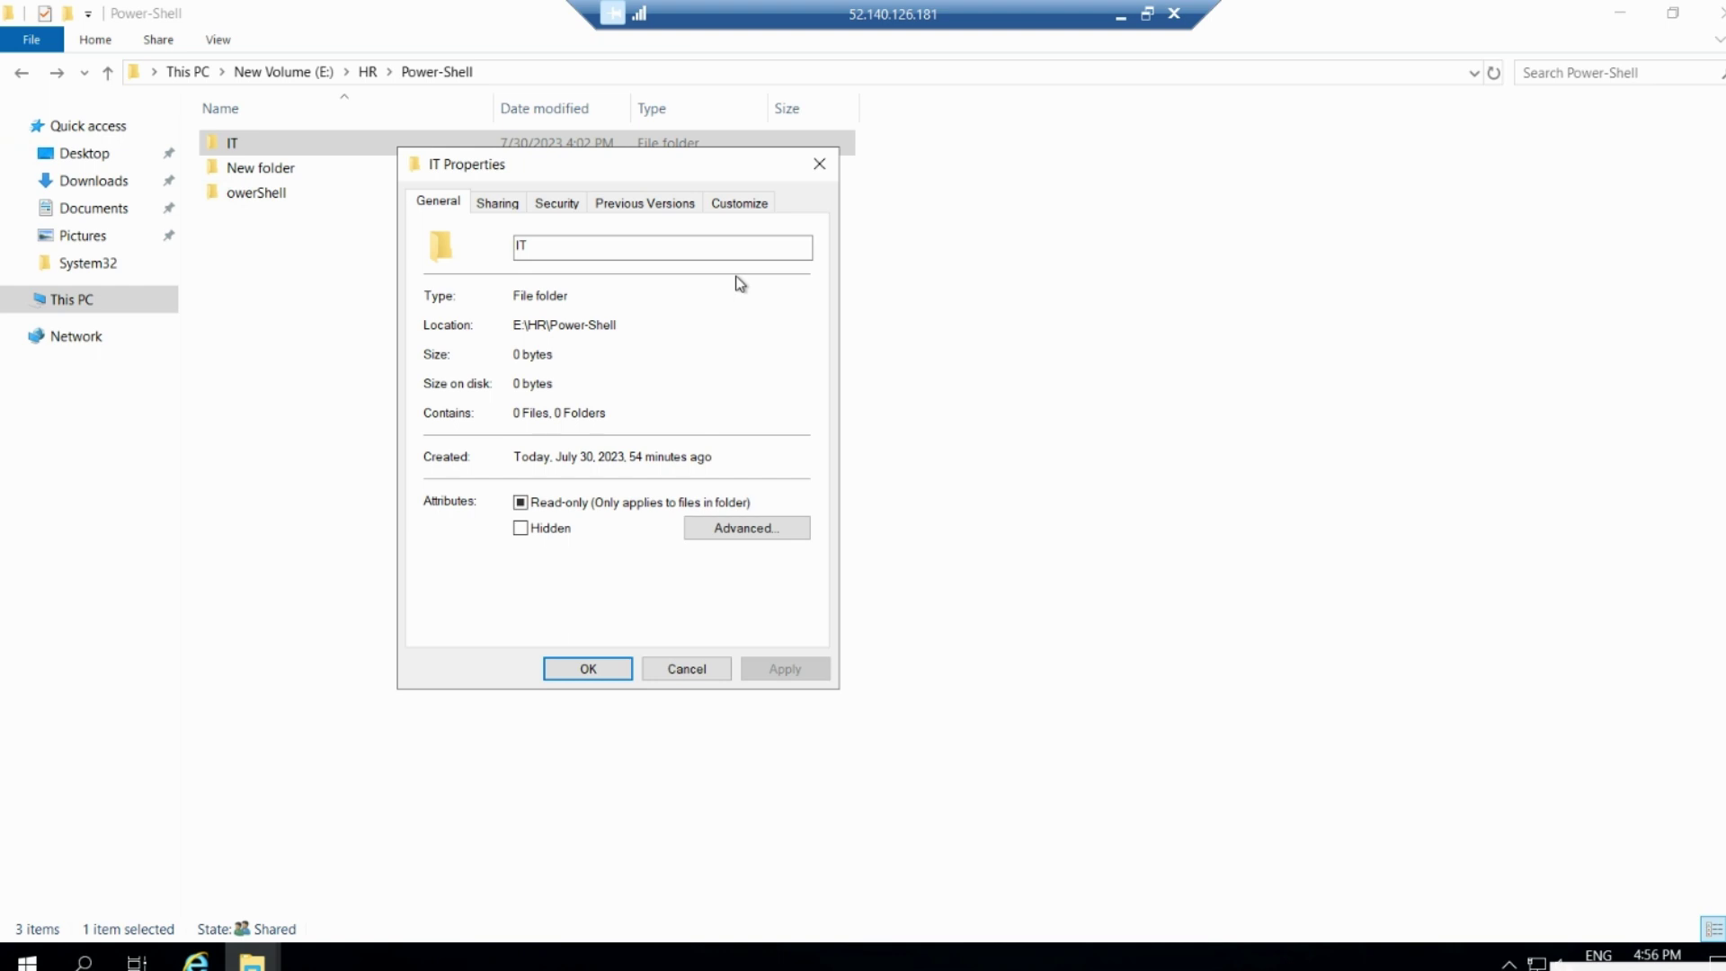